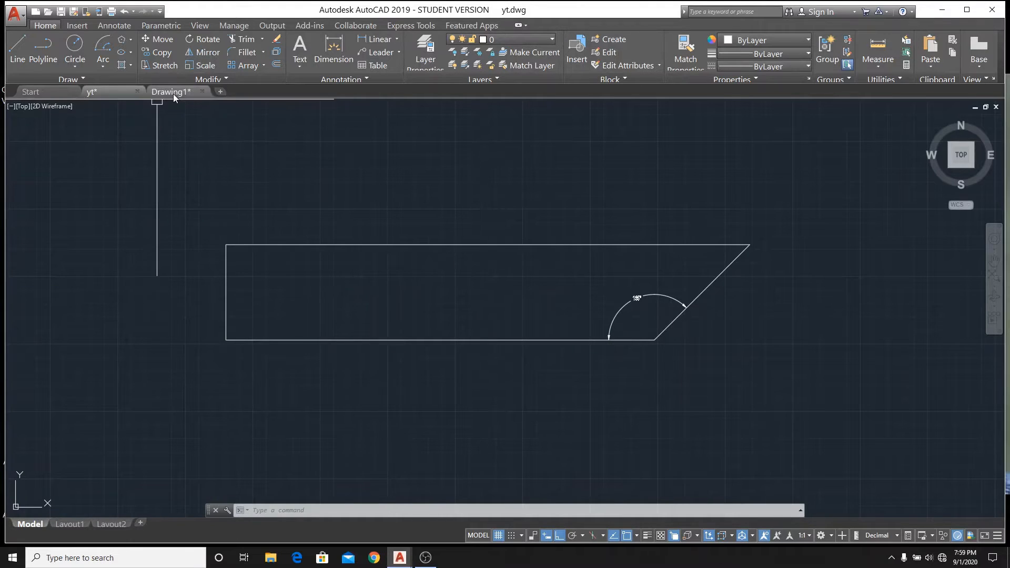
- Switch to the Drawing1 file and erase all the existing geometry in it
mouse_move(174, 92)
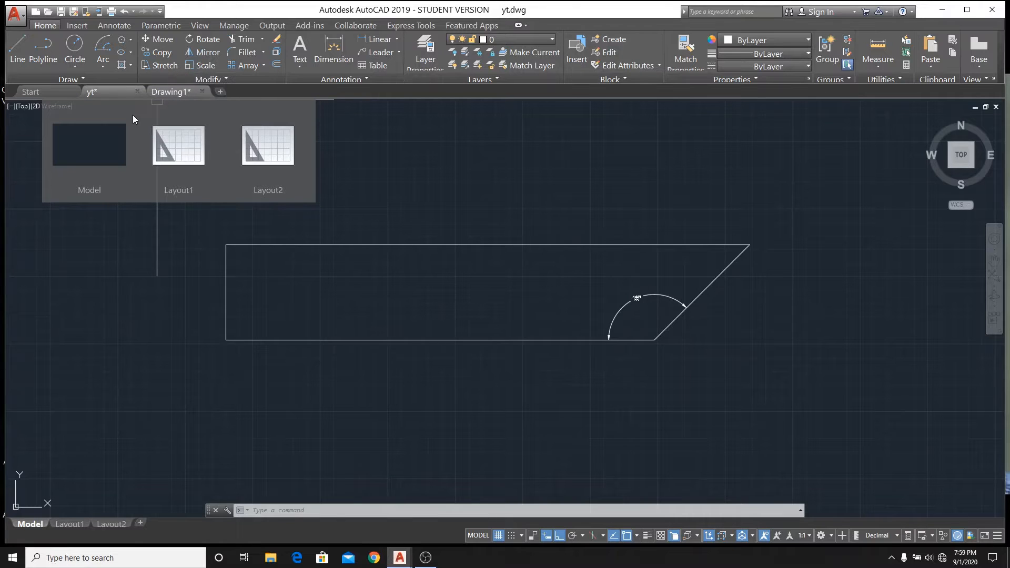
click(170, 93)
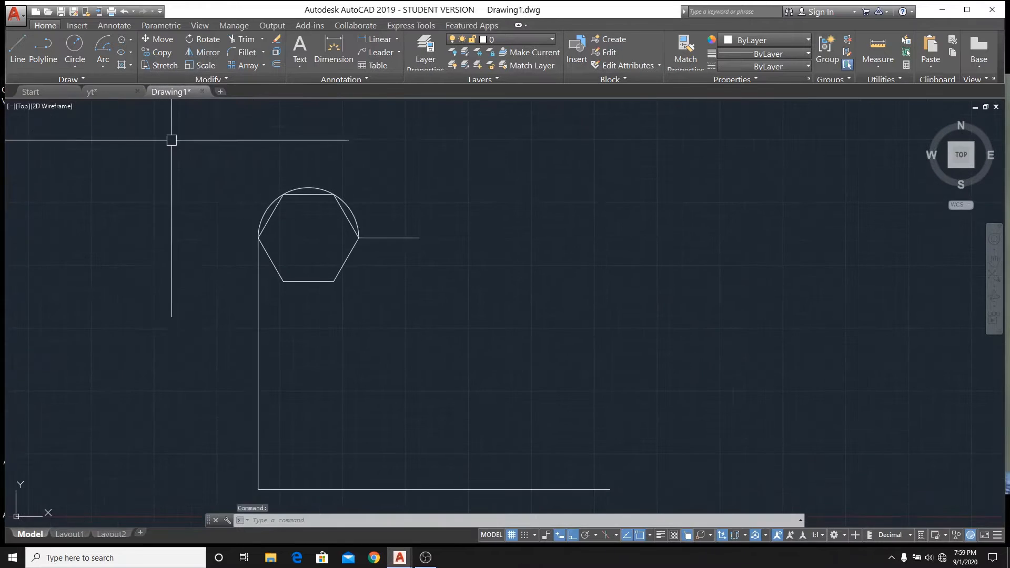
scroll(172, 140, down, 6)
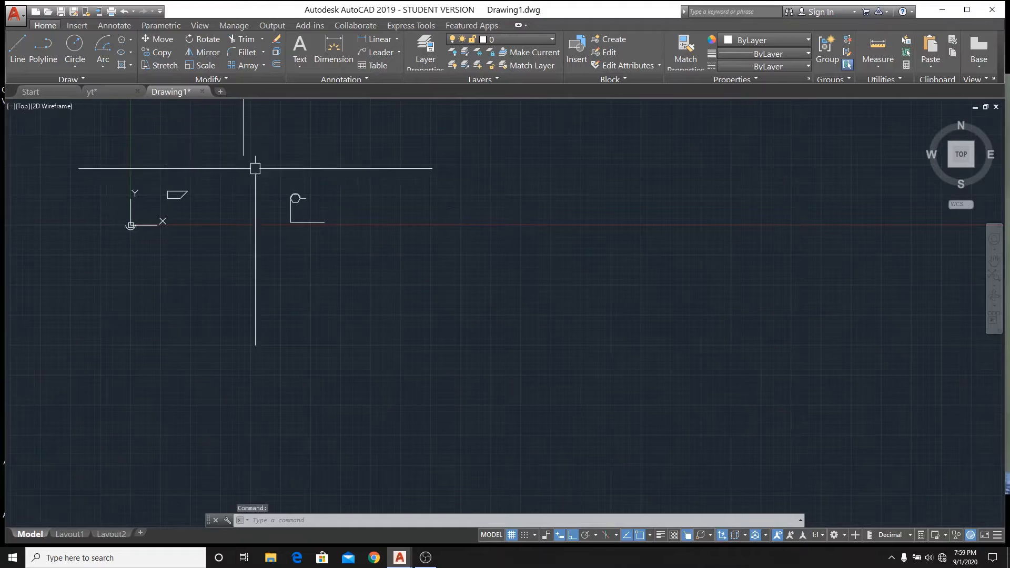
click(349, 157)
click(92, 235)
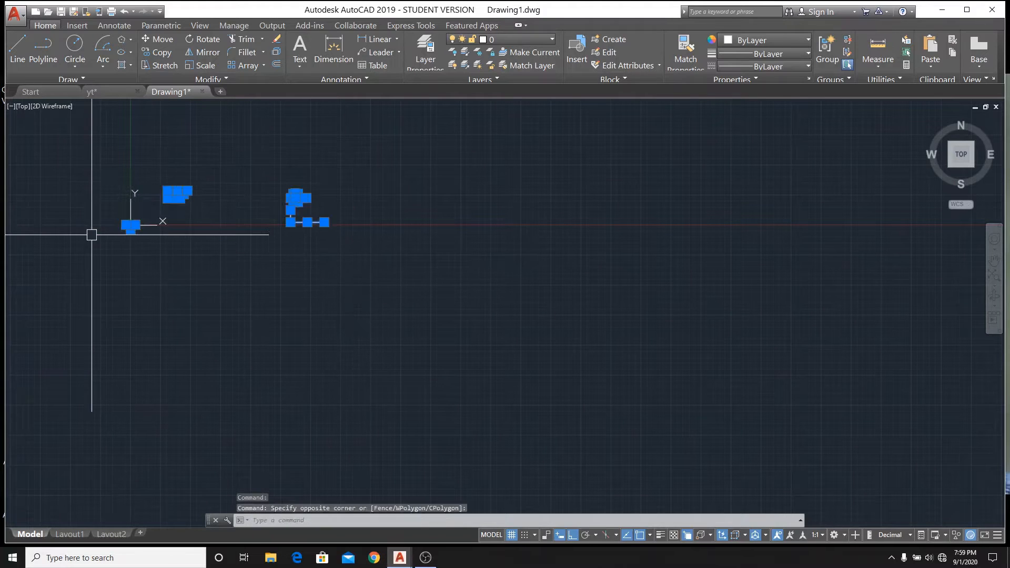
key(Delete)
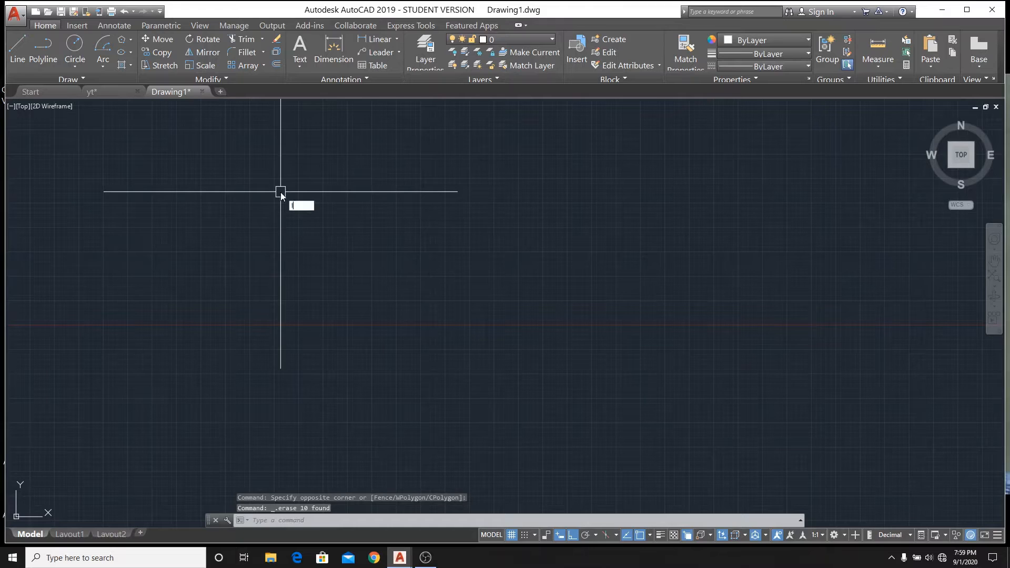
- Draw a horizontal base line, continuing from its right end with a 10-unit line at 45°
text(l)
key(Return)
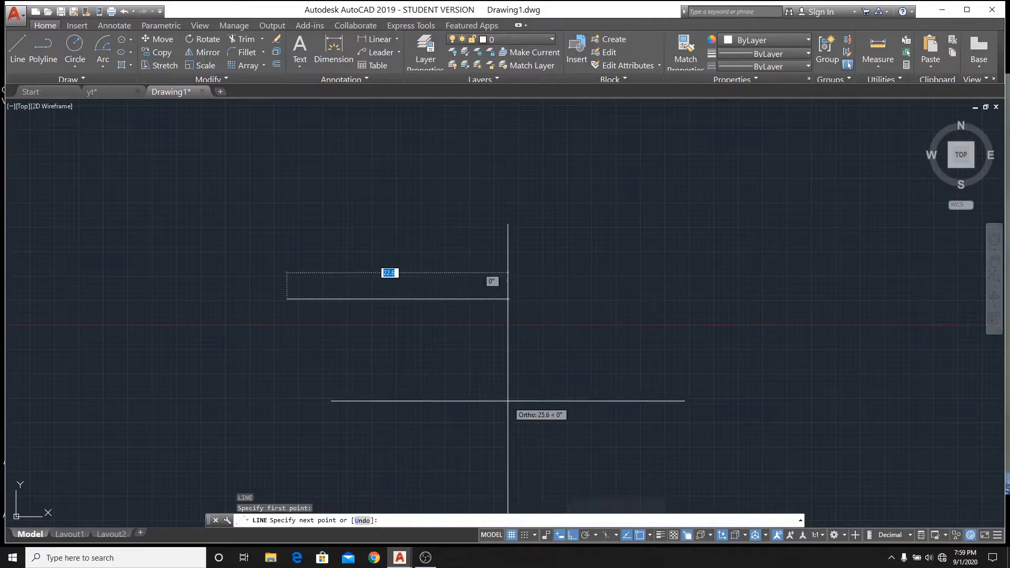
click(472, 307)
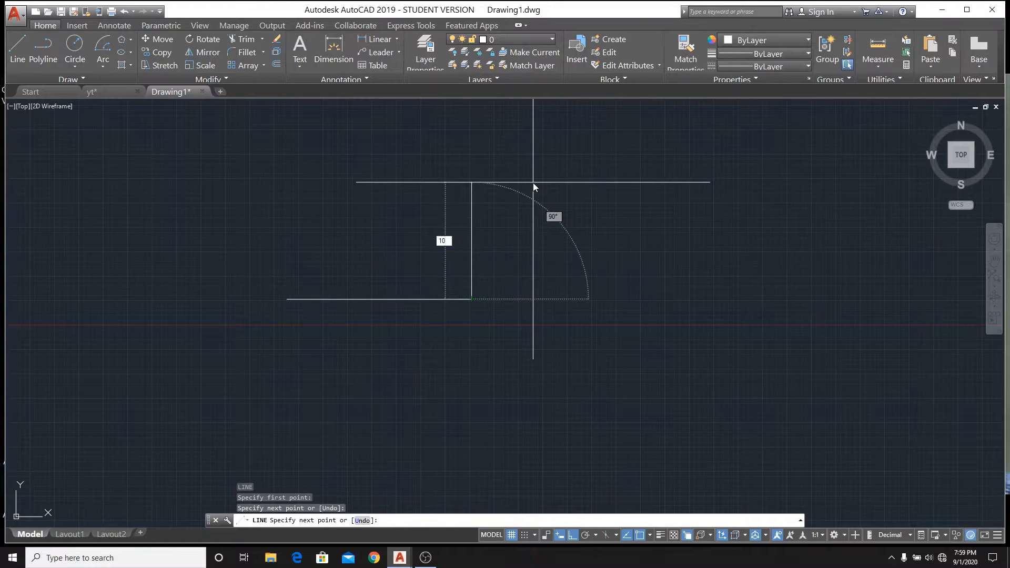
key(Tab)
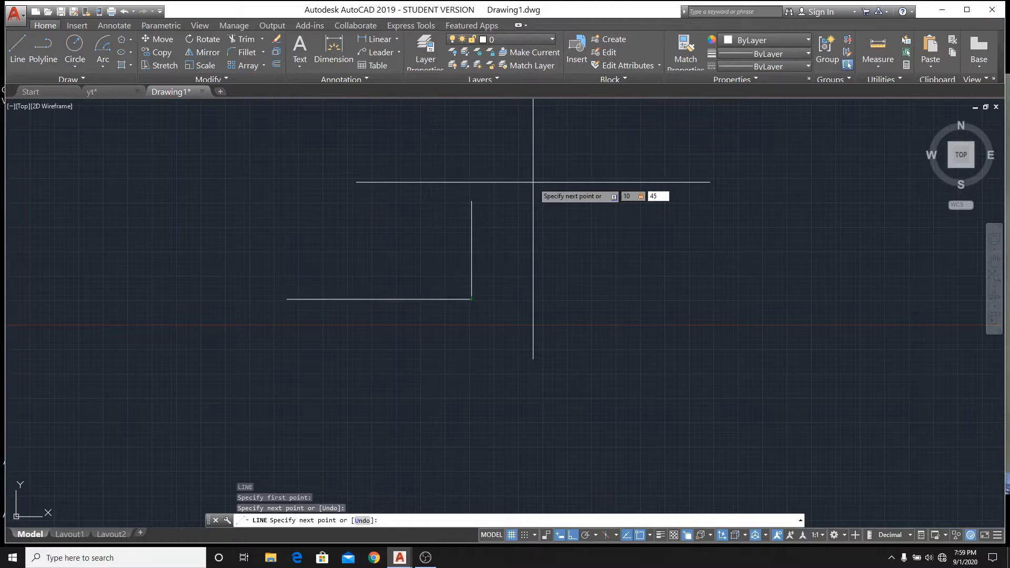
key(Return)
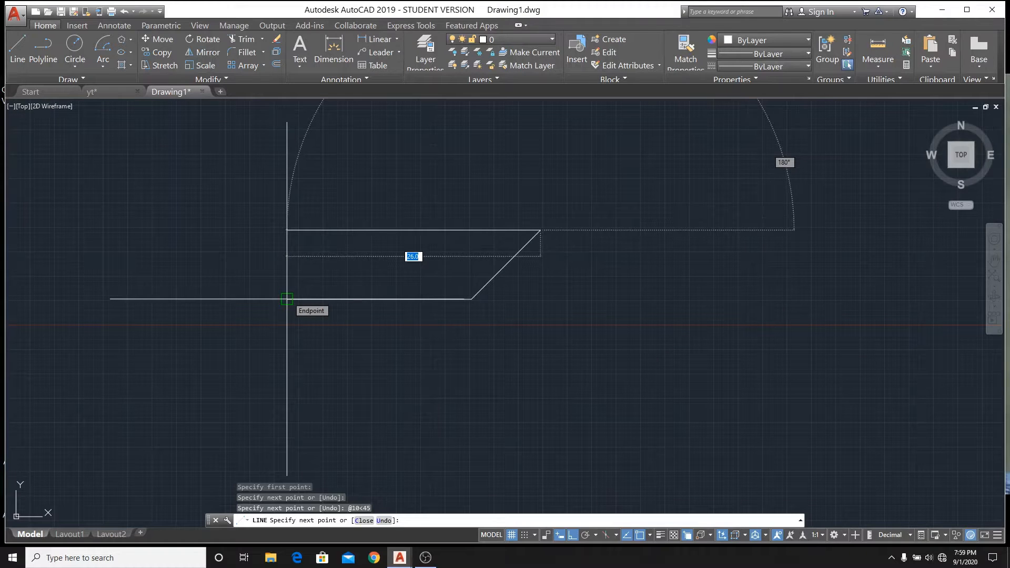
- Complete the four-sided outline with a horizontal top edge about 26 units long and a vertical left edge down to the starting point
click(287, 230)
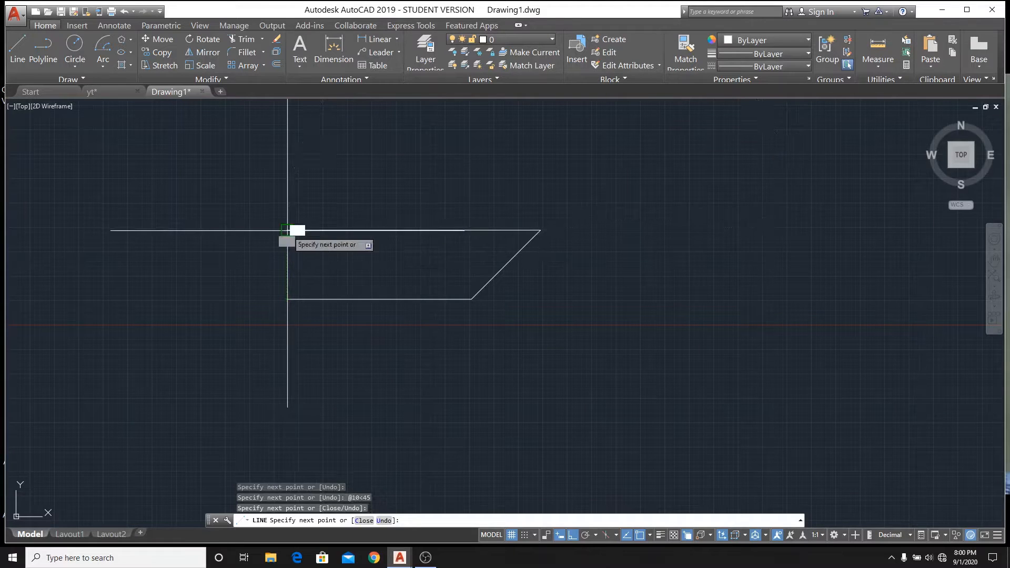
right_click(287, 299)
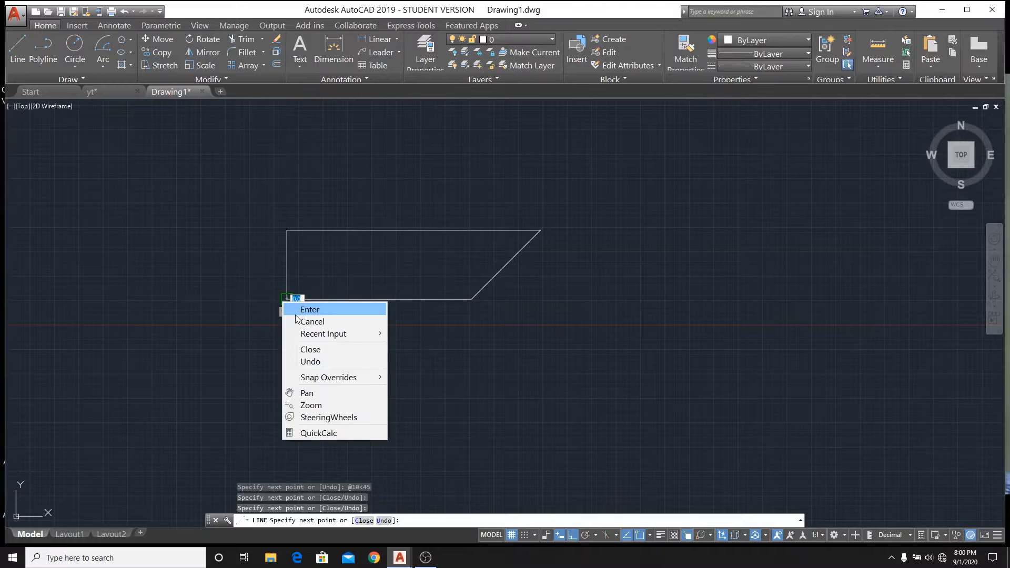
click(311, 322)
click(234, 168)
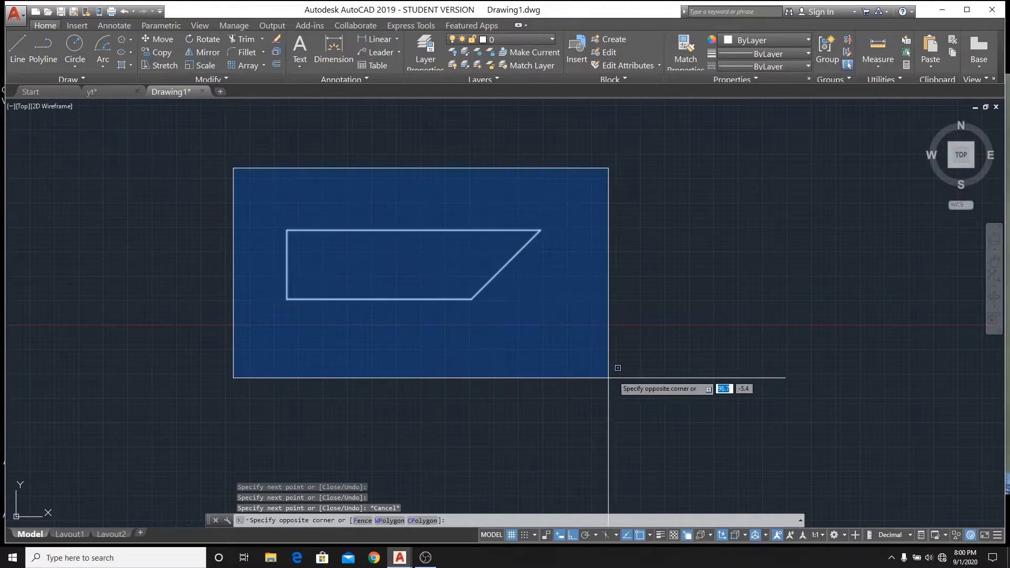
click(608, 377)
scroll(642, 255, up, 2)
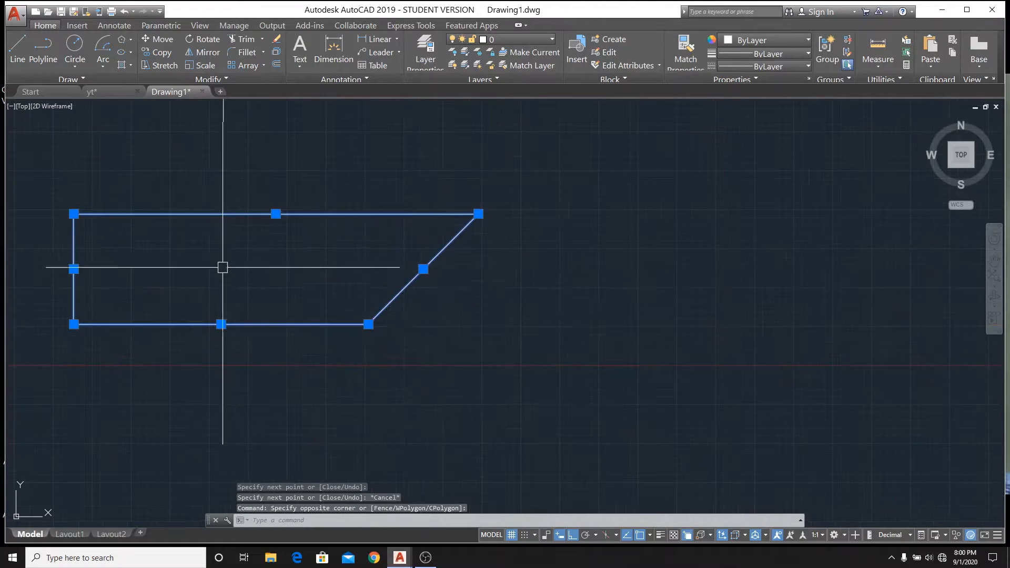
scroll(558, 291, down, 2)
scroll(365, 274, up, 2)
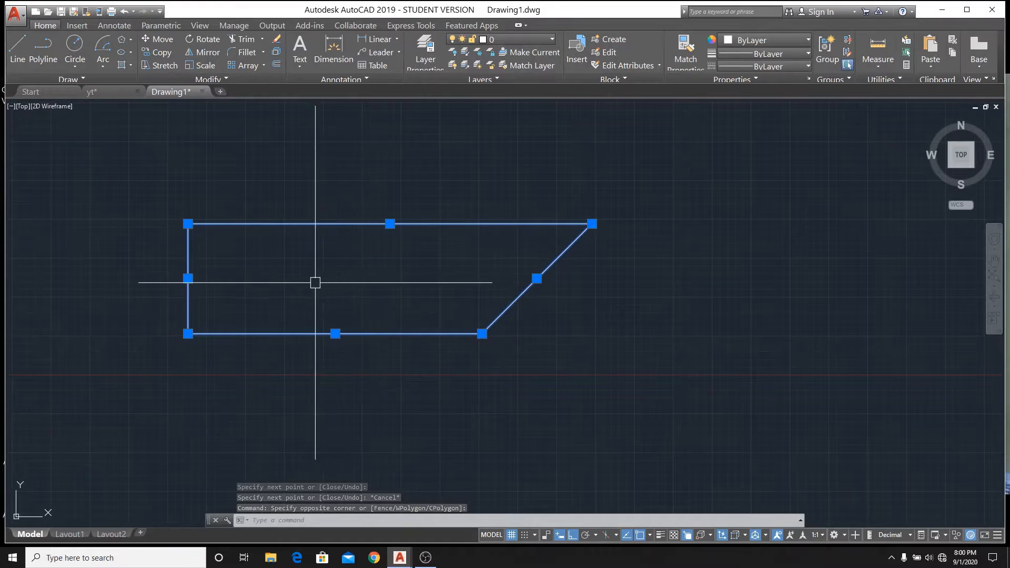
scroll(293, 273, down, 4)
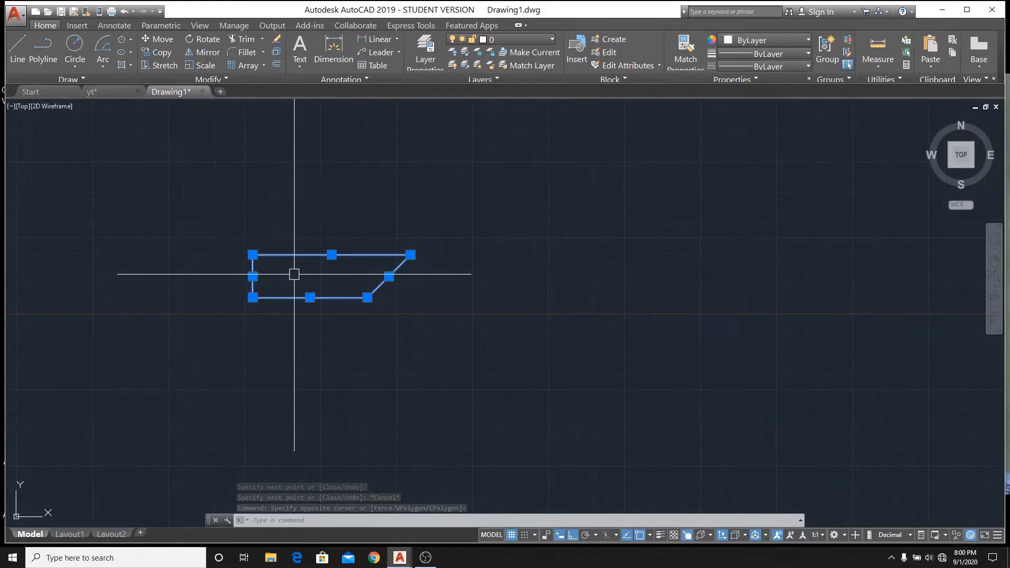
click(508, 301)
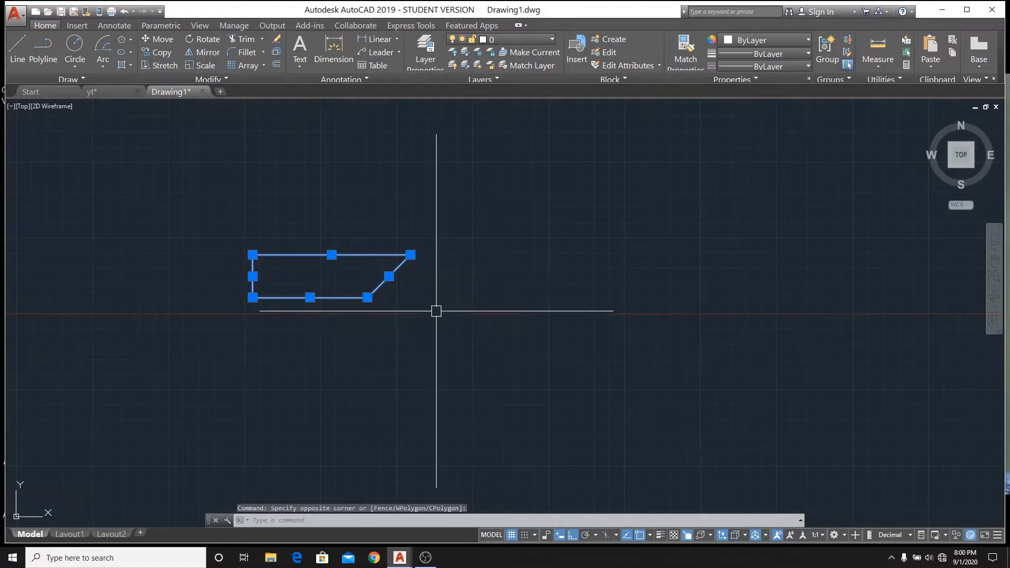
scroll(434, 296, down, 5)
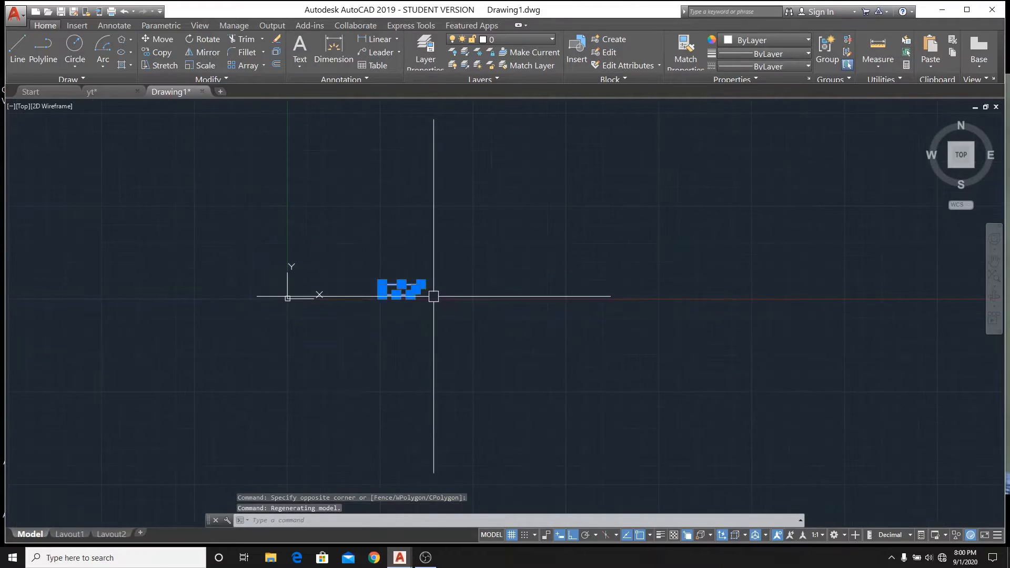
- Switch to the yt drawing and examine the overall width and height dimensions of the bracket with the hexagonal hole
click(94, 93)
scroll(203, 227, down, 5)
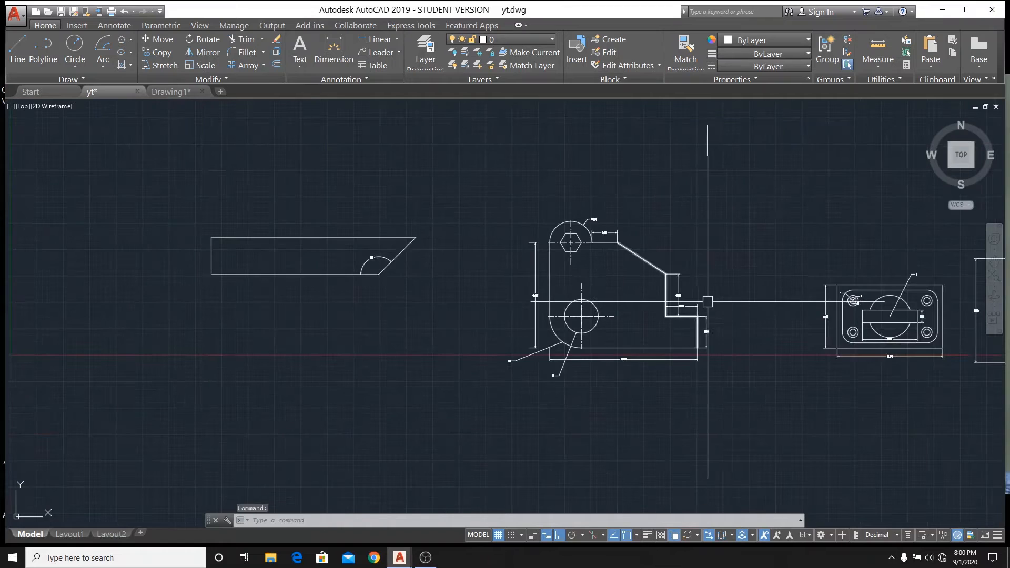
scroll(708, 301, up, 5)
scroll(665, 264, down, 3)
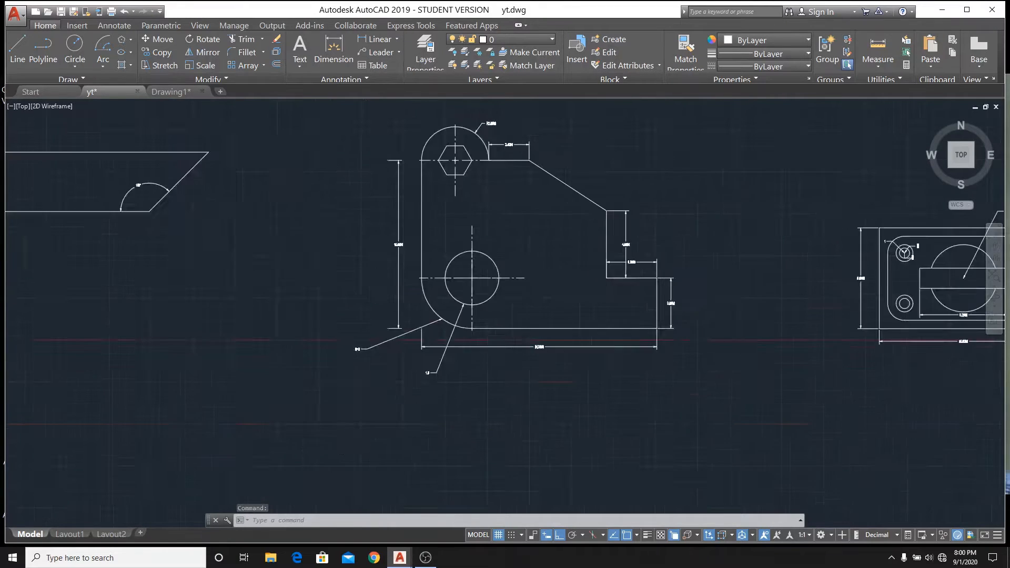
scroll(654, 176, down, 2)
scroll(642, 191, up, 5)
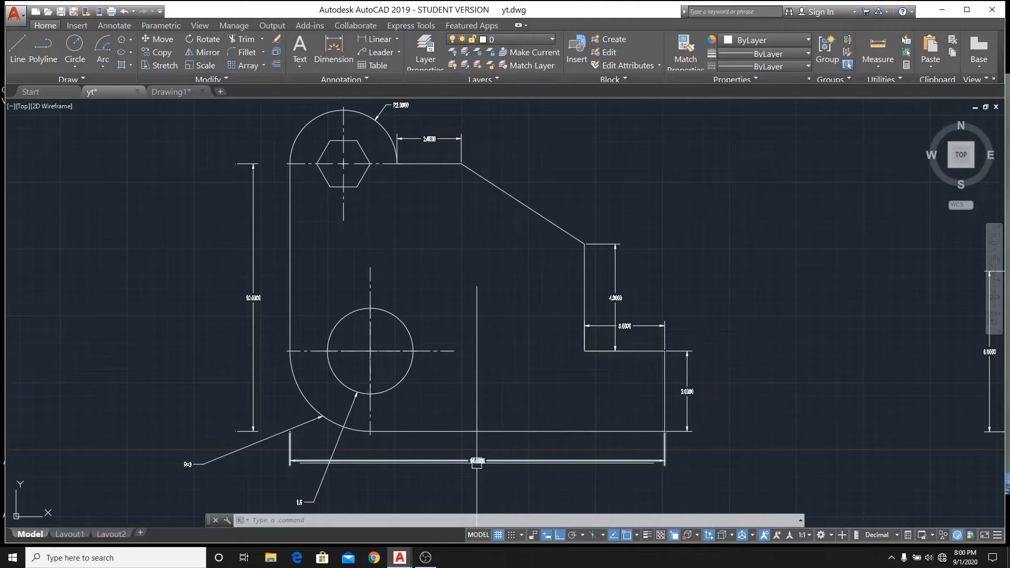
scroll(244, 296, down, 1)
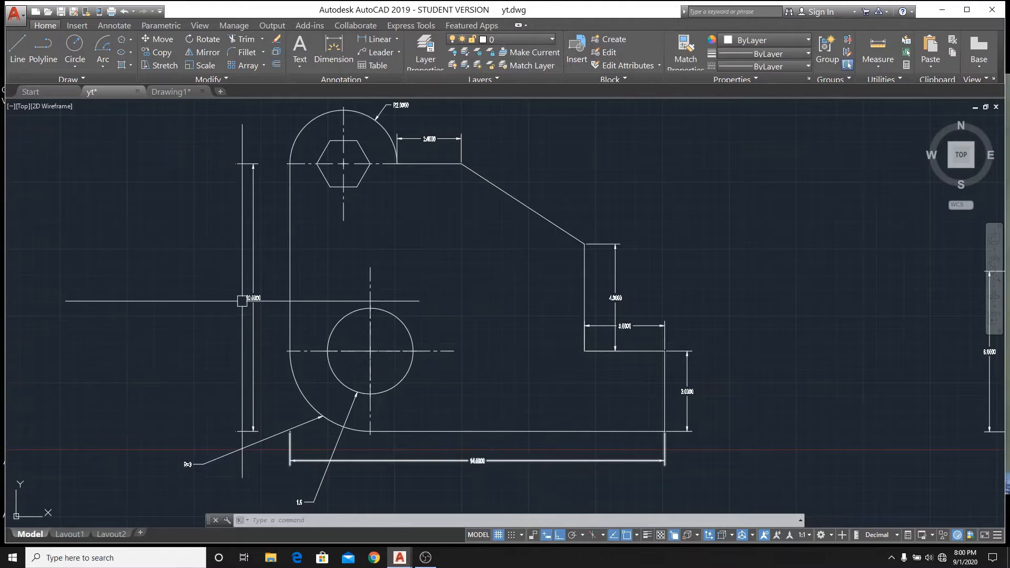
scroll(248, 293, up, 2)
scroll(248, 293, down, 5)
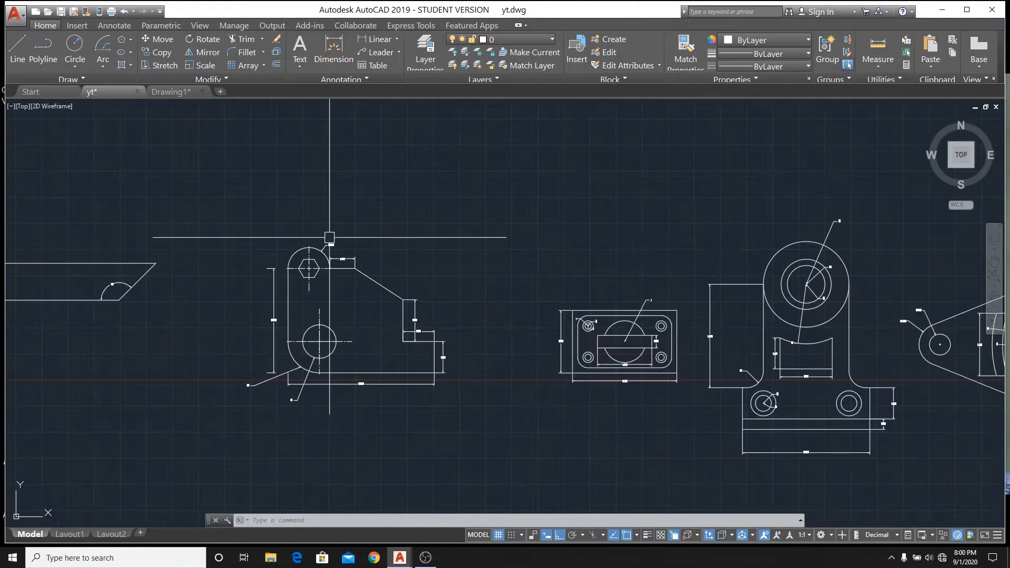
- Examine the bracket's top arc radius, hexagon, short top edge, stepped right side, corner radius and lower hole dimensions
scroll(329, 237, up, 8)
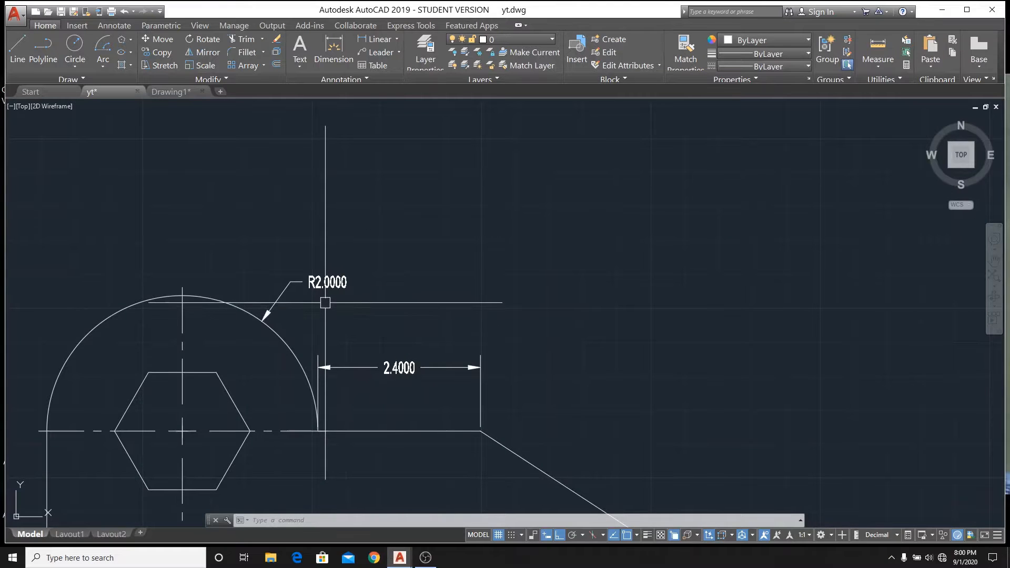
scroll(325, 302, down, 4)
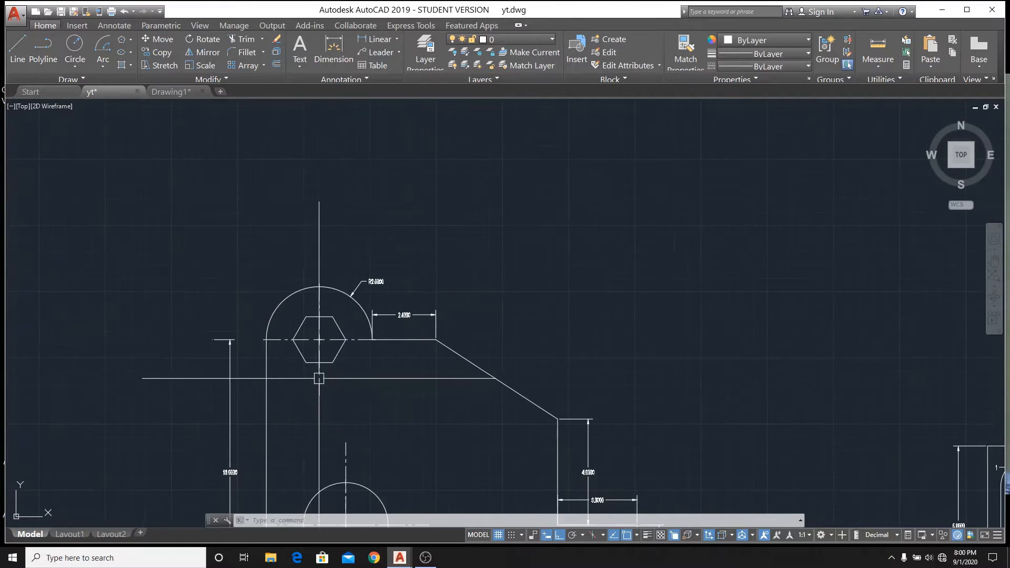
scroll(319, 378, up, 6)
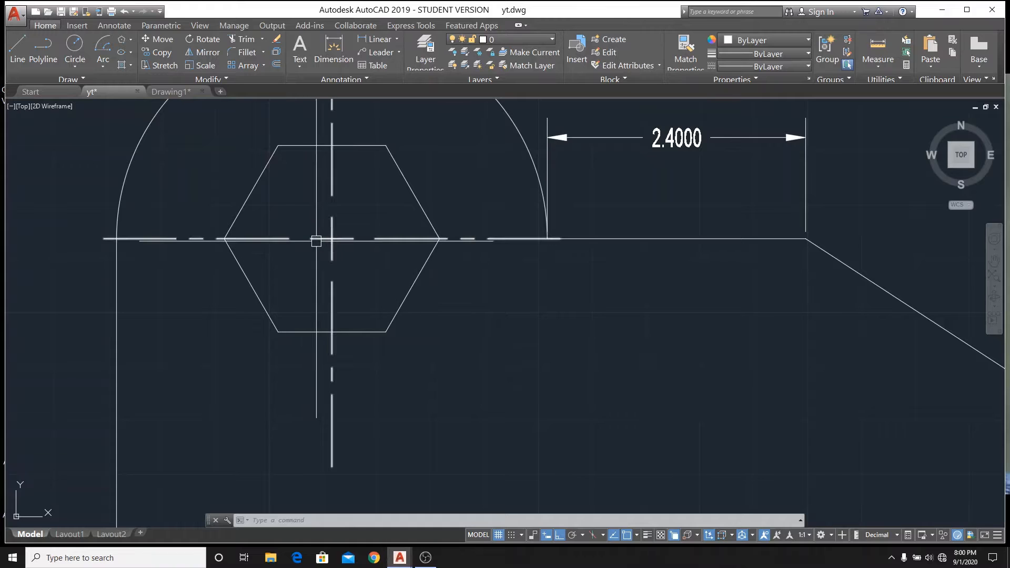
scroll(319, 241, down, 2)
scroll(551, 172, up, 2)
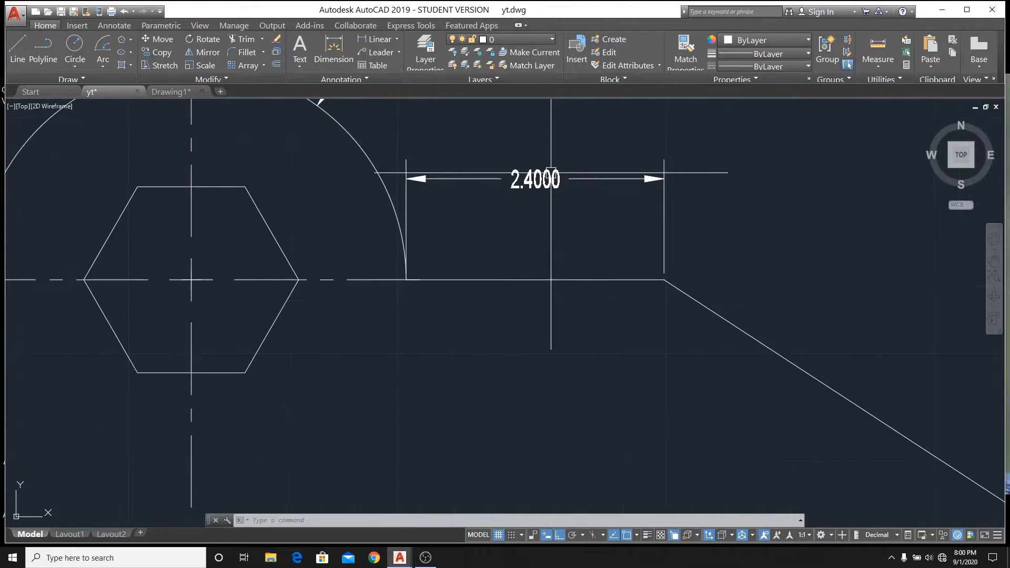
scroll(395, 220, down, 4)
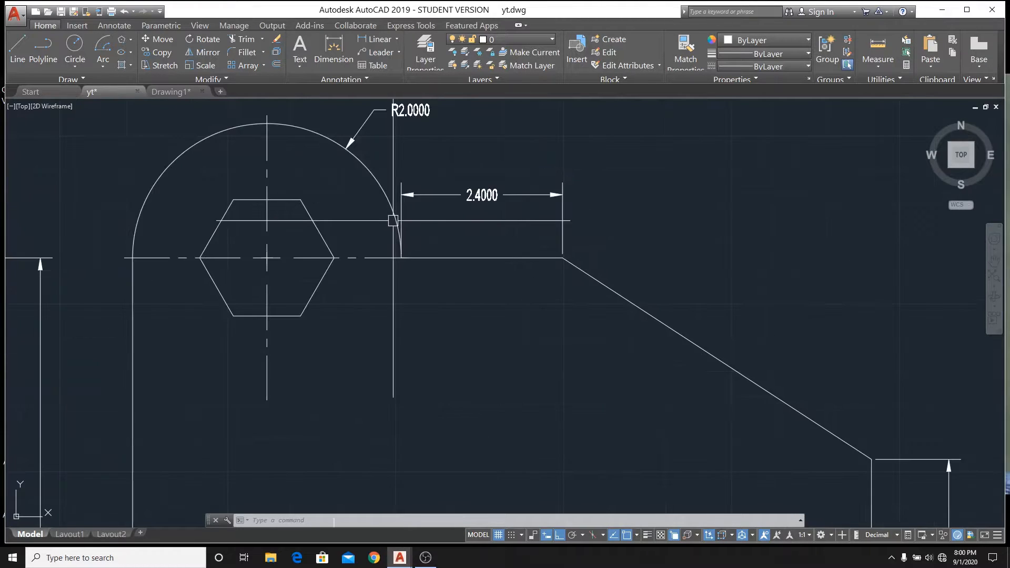
scroll(271, 232, down, 3)
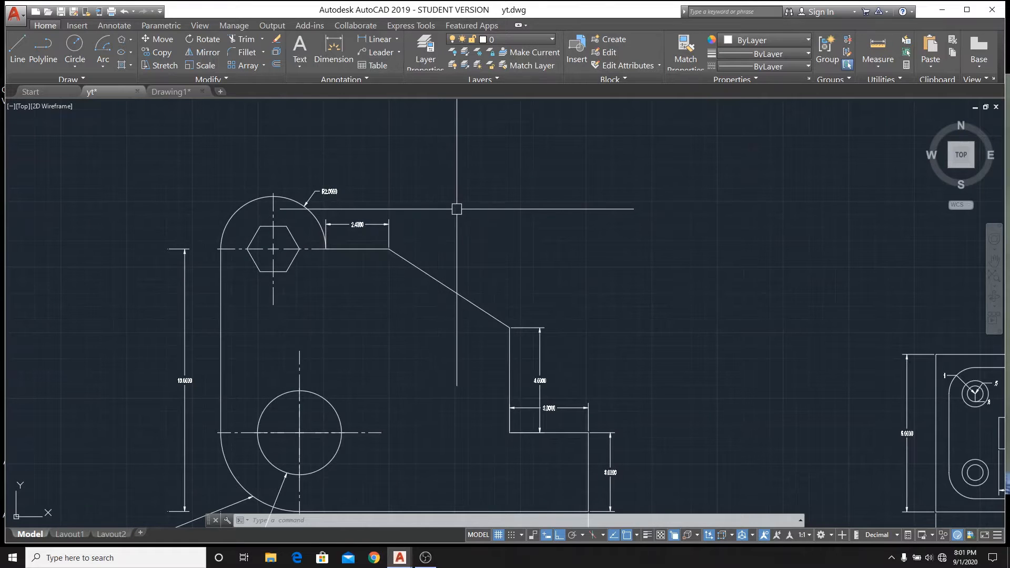
scroll(412, 238, down, 2)
scroll(383, 379, up, 2)
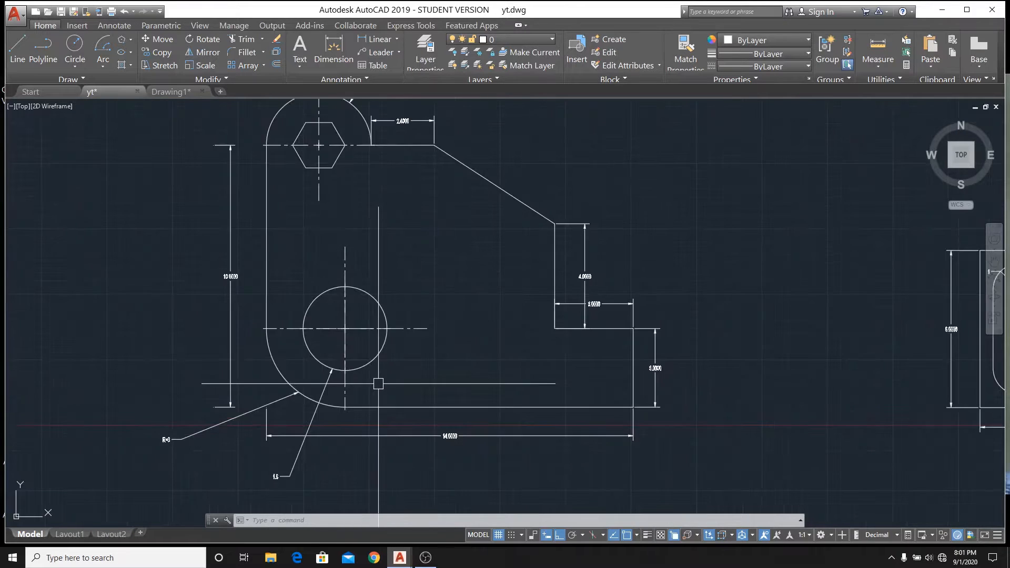
scroll(389, 294, down, 2)
scroll(377, 303, down, 2)
scroll(361, 354, up, 5)
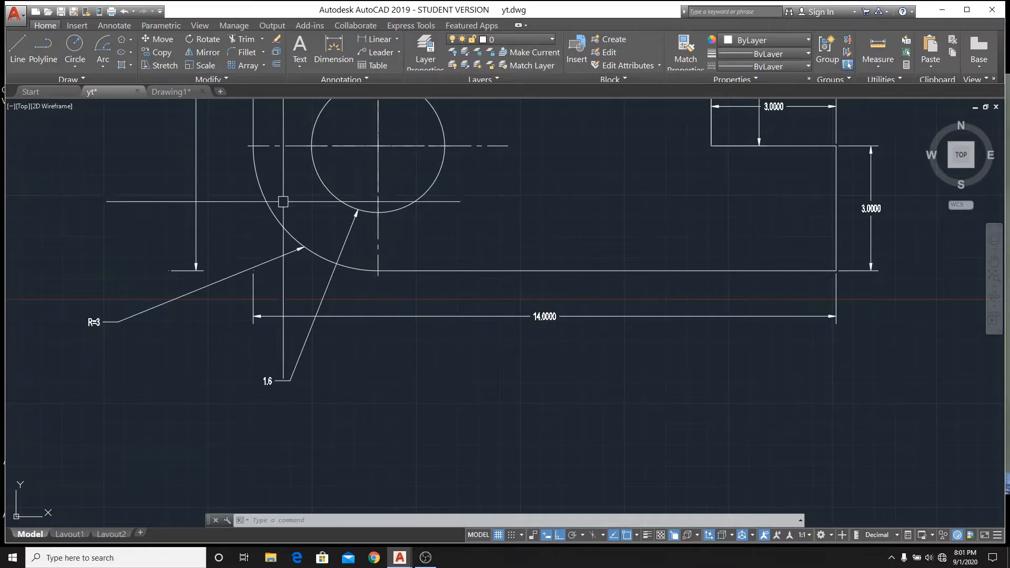
scroll(350, 182, down, 2)
scroll(353, 271, down, 2)
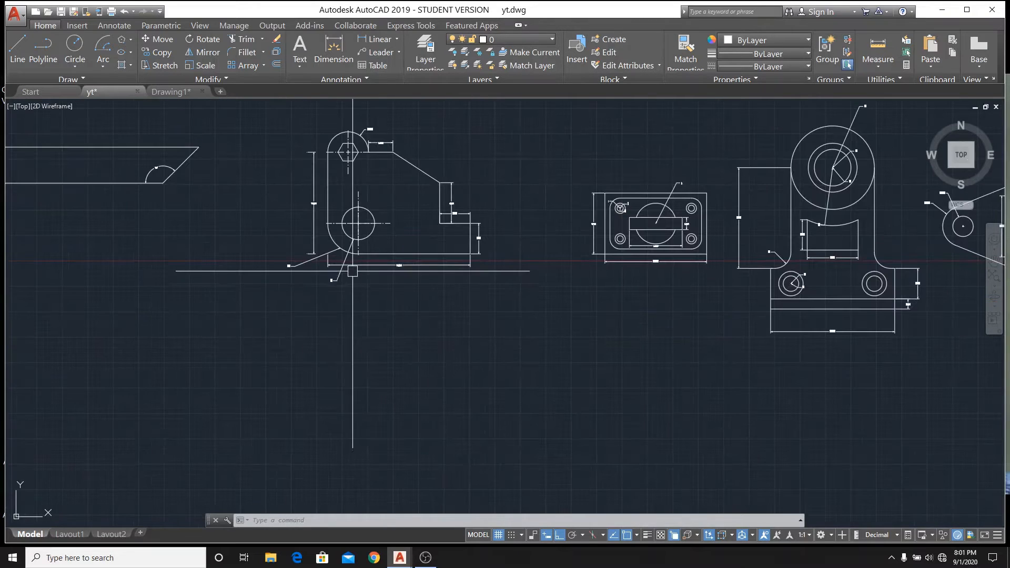
- Return to the Drawing1 file and draw a 14-unit horizontal base line toward the left in the empty area beside the outline
click(171, 92)
scroll(636, 280, up, 2)
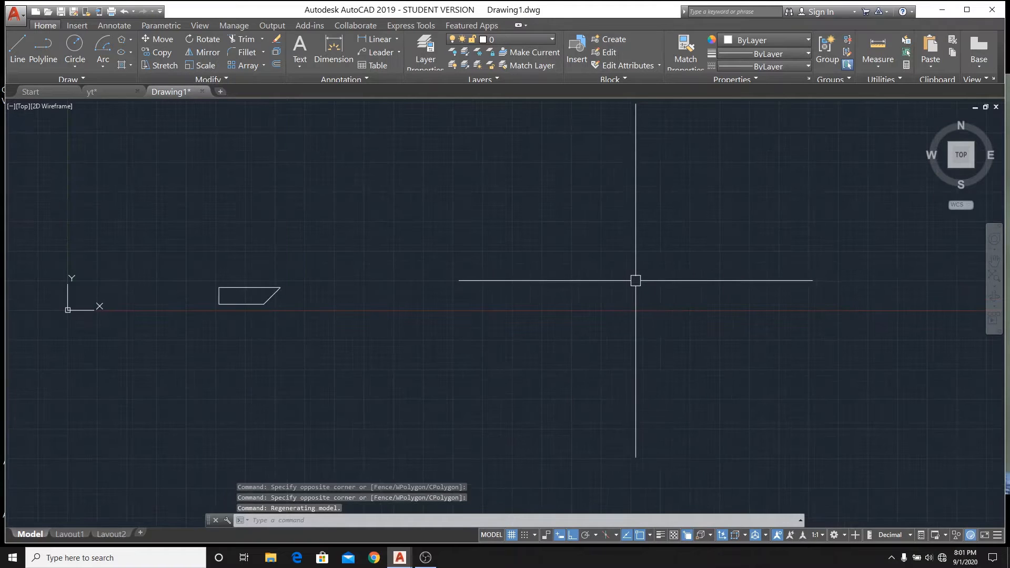
click(15, 57)
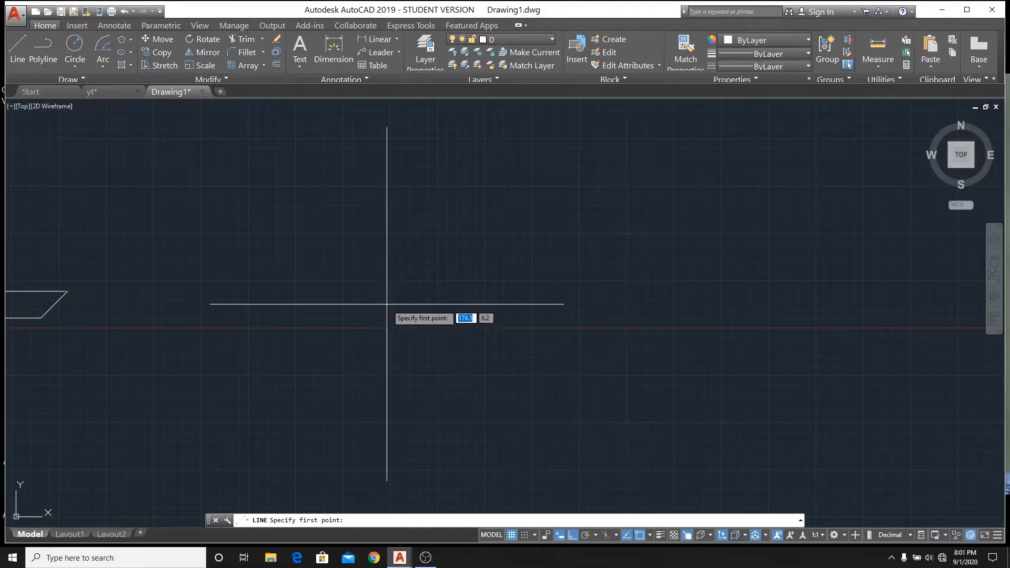
click(433, 313)
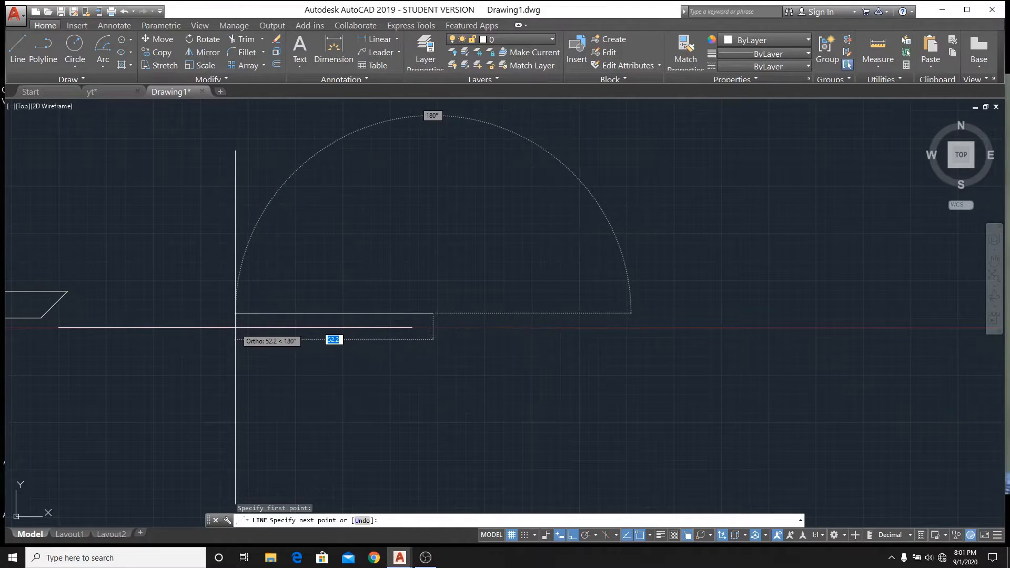
key(Return)
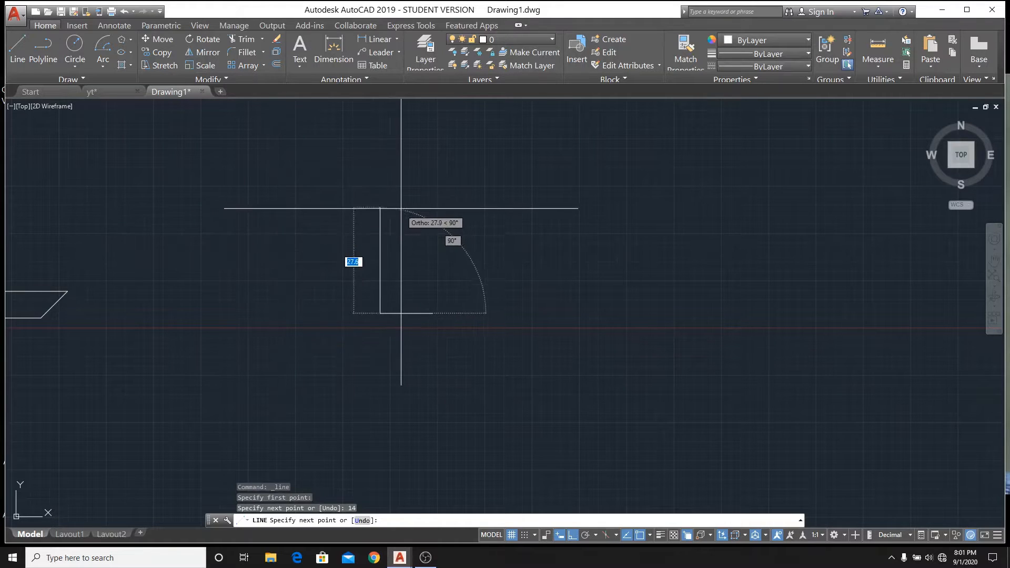
- Draw a 10-unit vertical line upward from the left end of the base line
scroll(398, 289, up, 4)
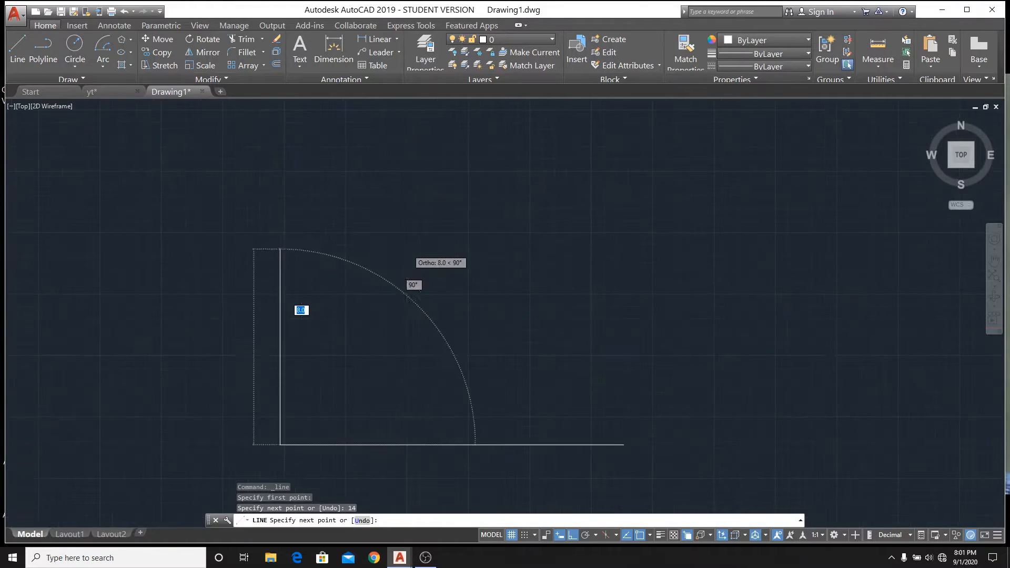
scroll(407, 250, down, 2)
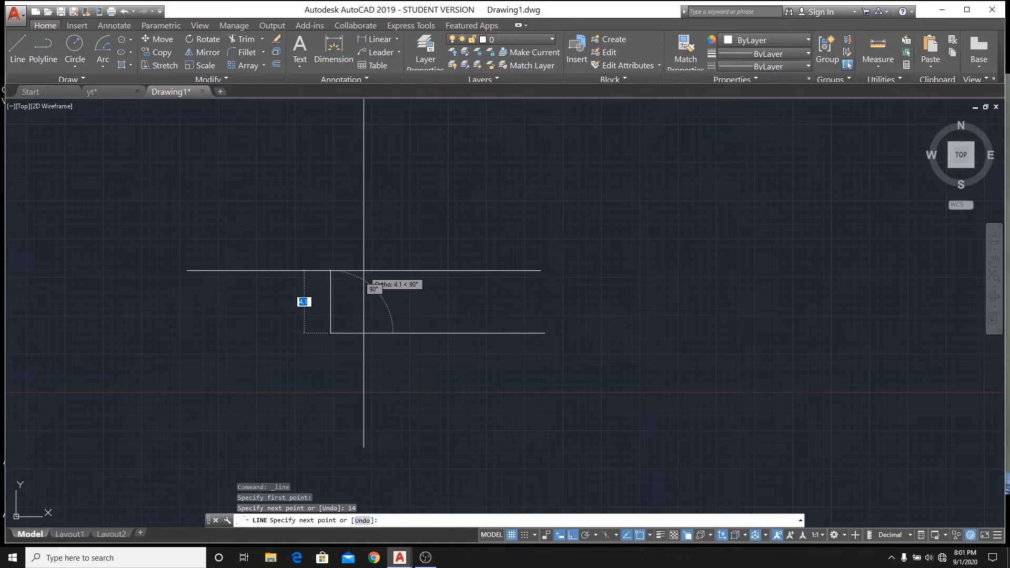
scroll(364, 271, down, 4)
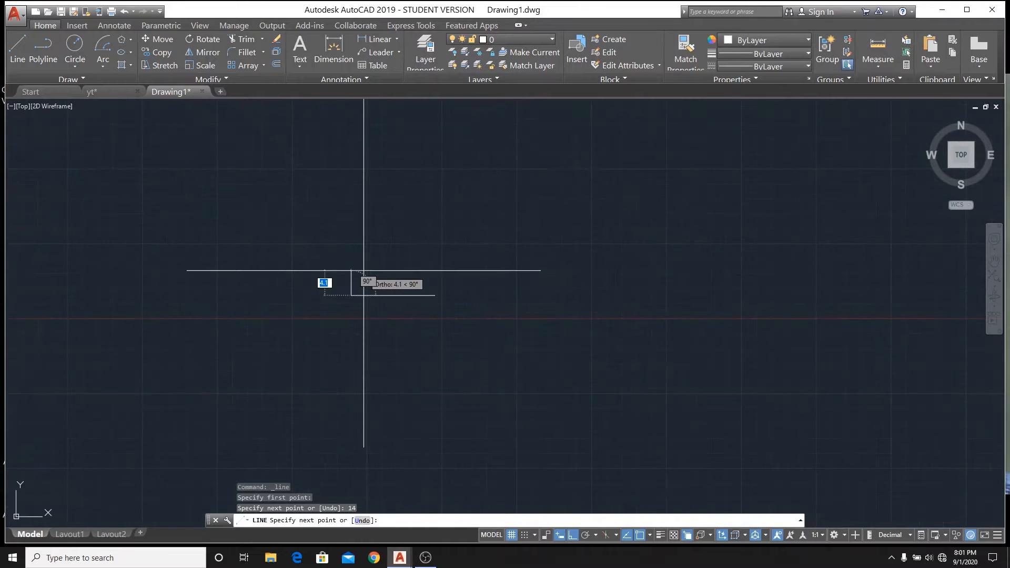
scroll(364, 270, down, 2)
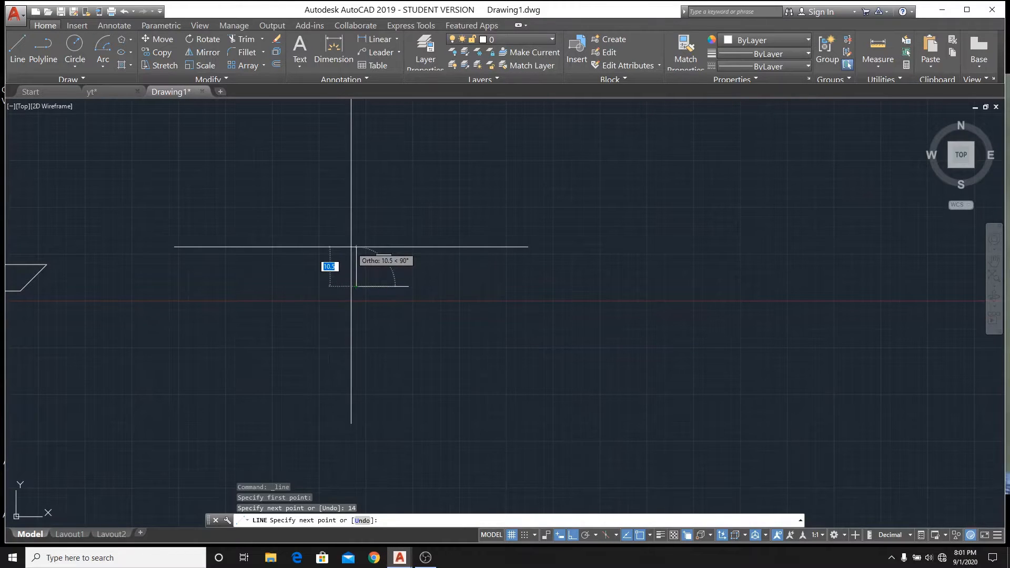
scroll(357, 262, up, 3)
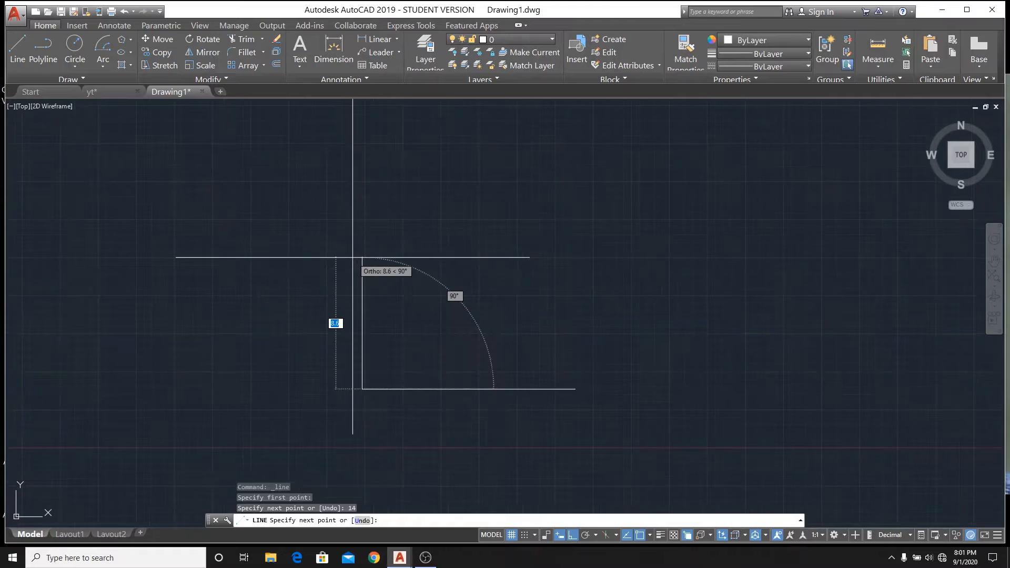
scroll(311, 220, up, 2)
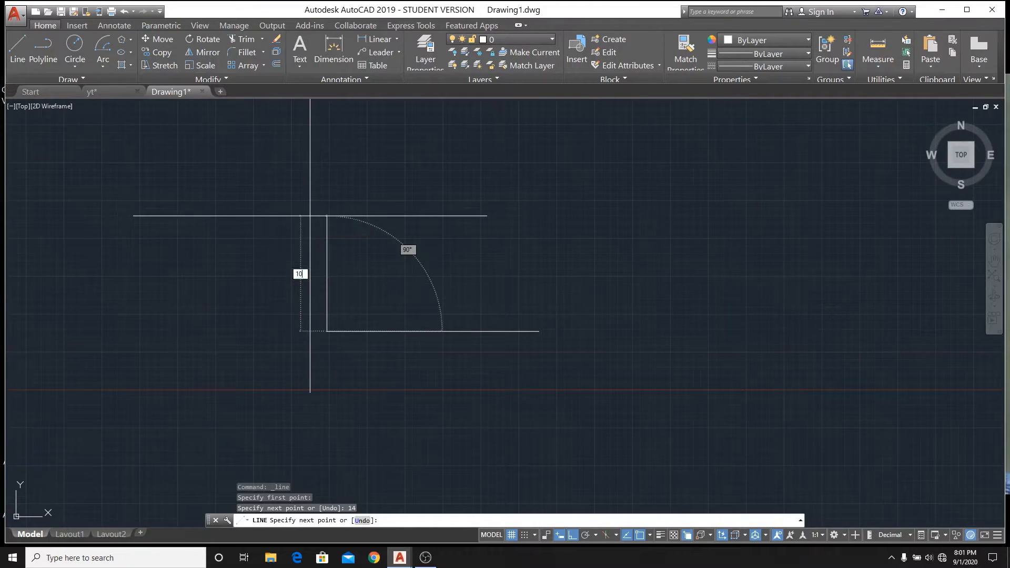
text(10)
key(Return)
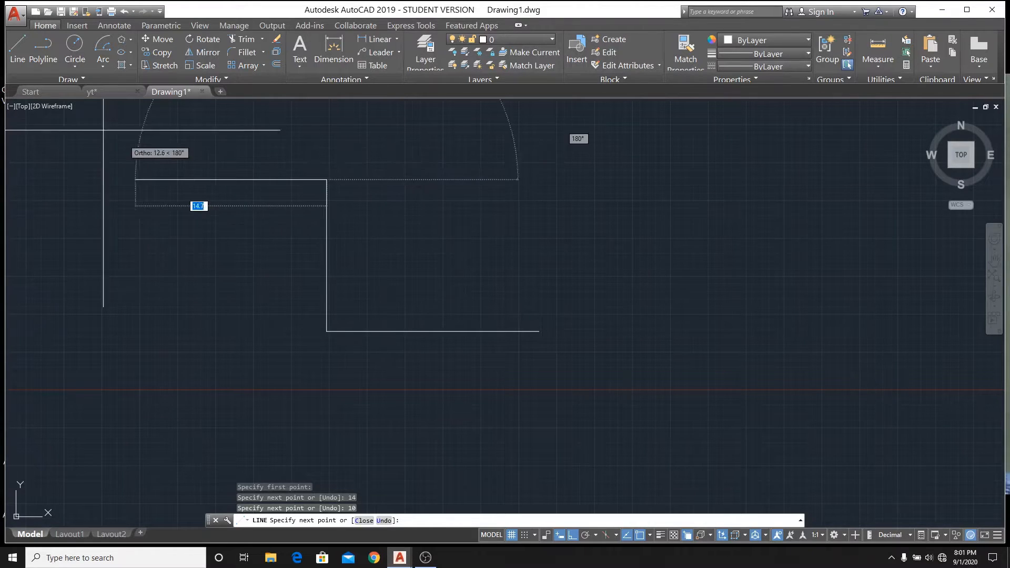
- Draw a two-point circle of diameter 4 extending right from the upper end of the vertical line
click(74, 46)
click(75, 63)
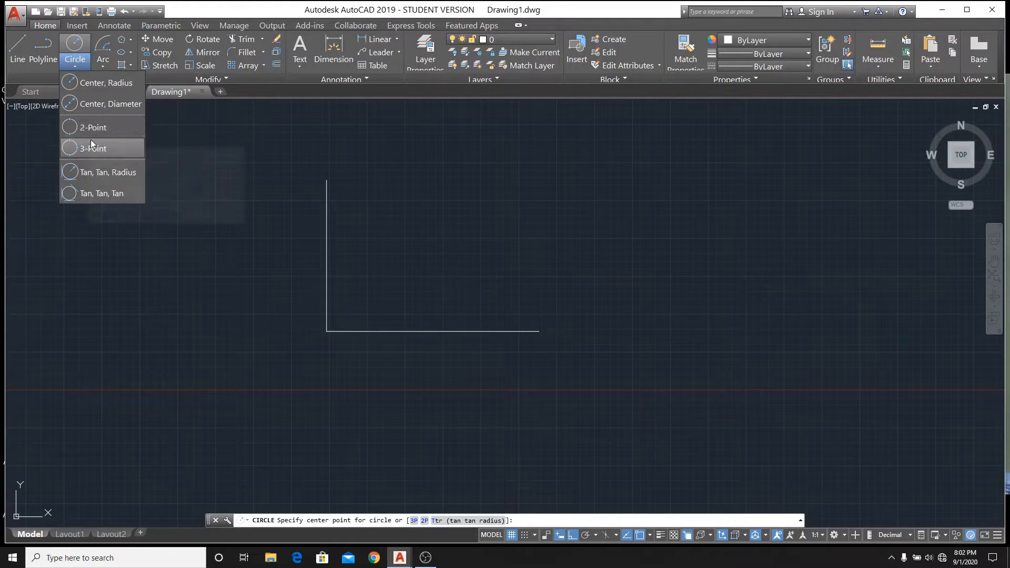
click(97, 128)
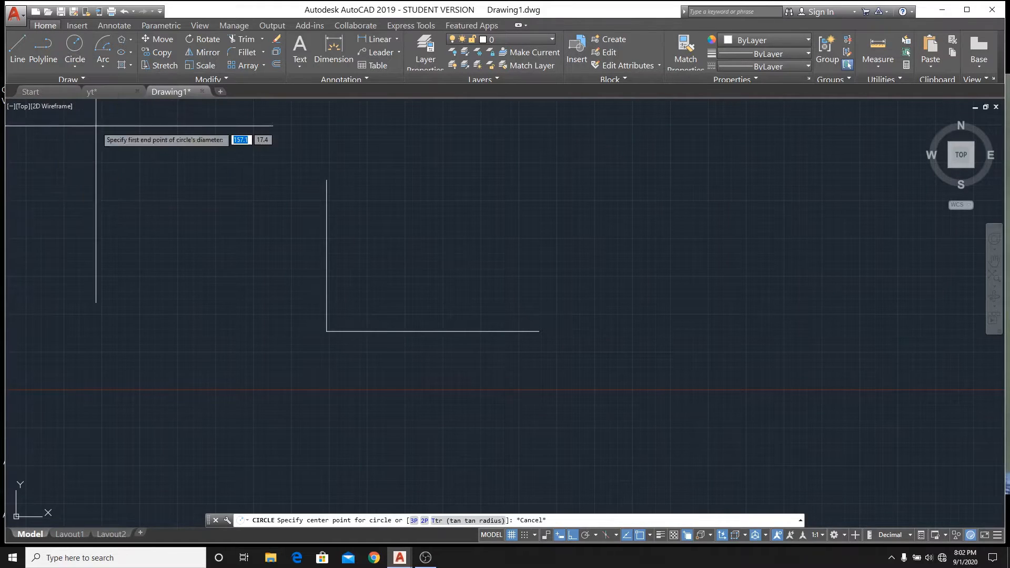
click(326, 180)
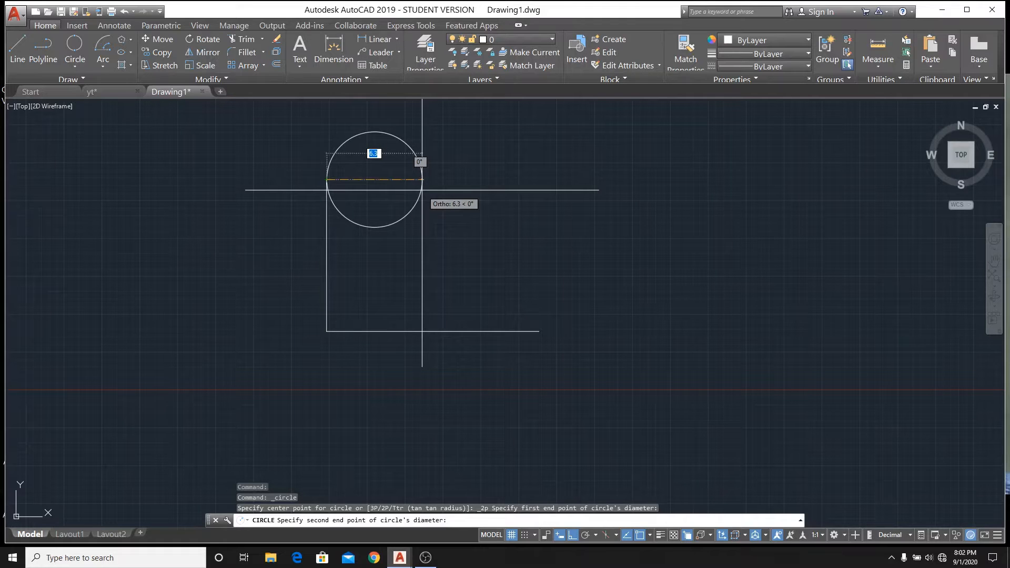
text(4)
key(Return)
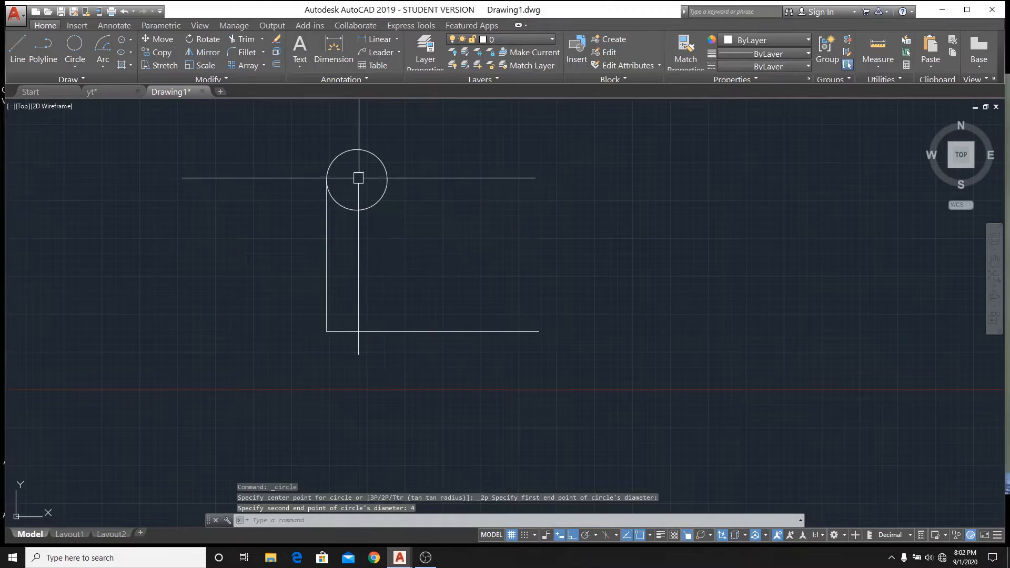
- Draw a horizontal helper line about 4.6 units long from the vertical line's upper end across the circle's diameter
scroll(352, 180, up, 3)
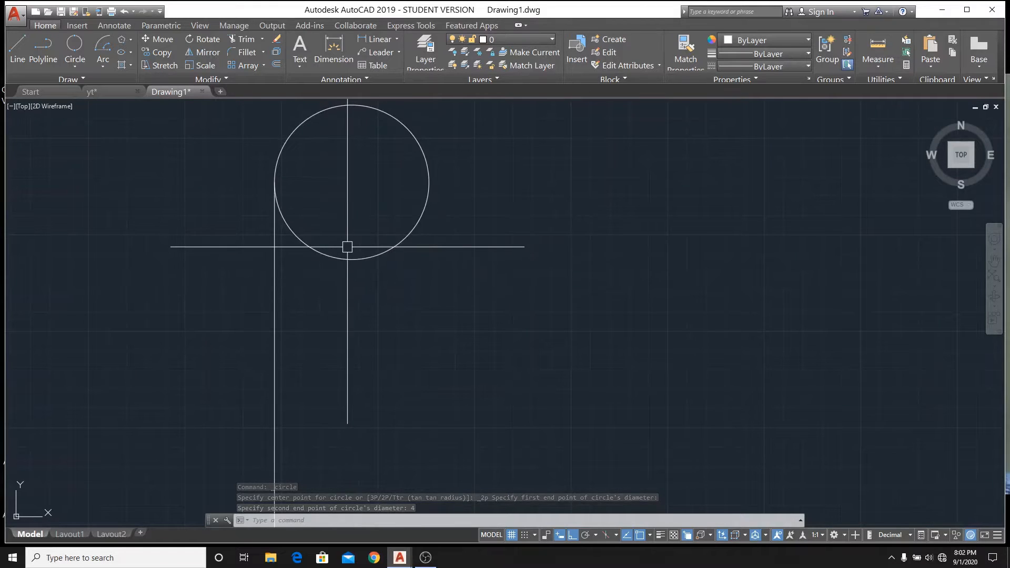
click(17, 50)
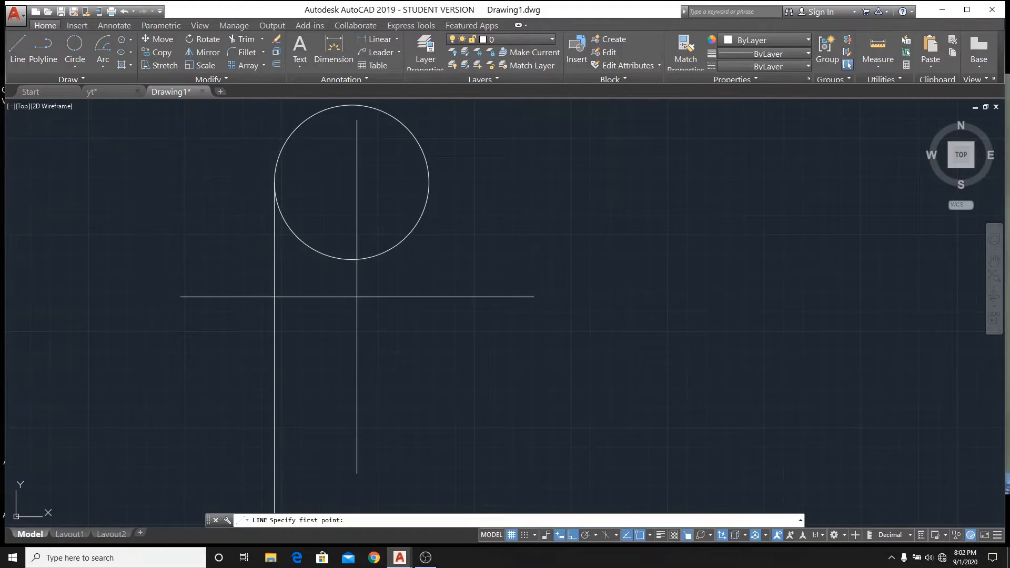
click(274, 182)
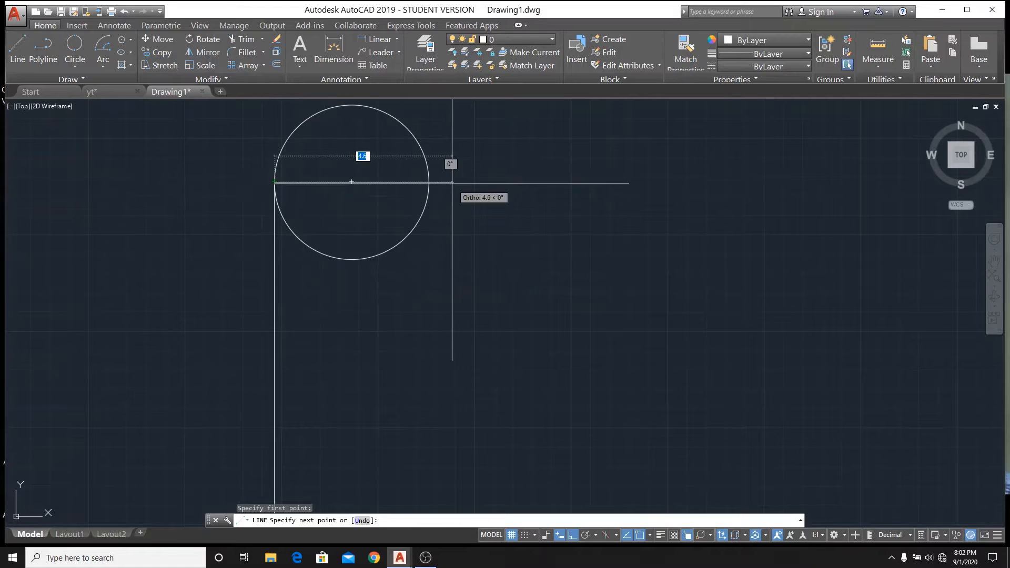
right_click(459, 222)
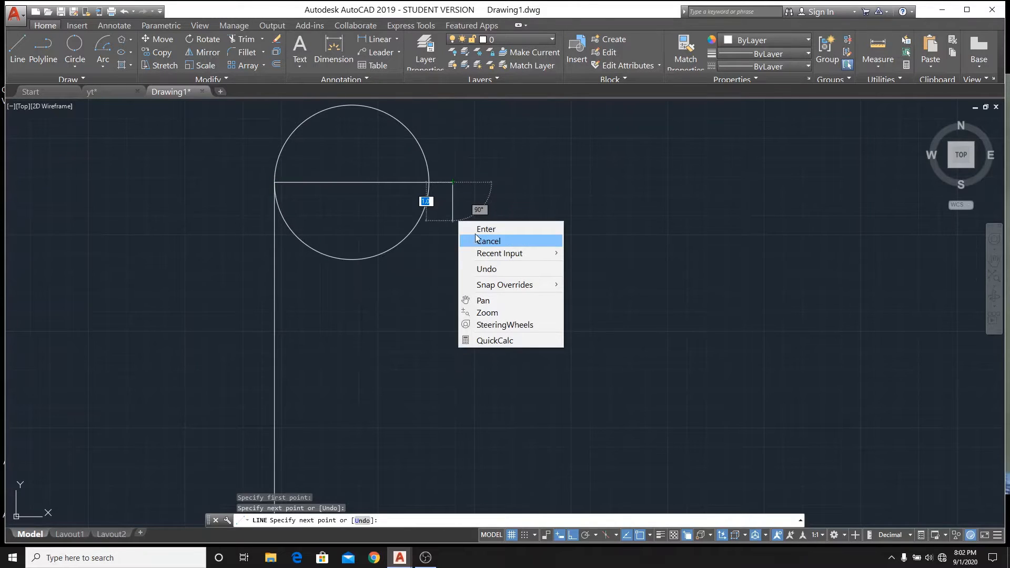
click(475, 241)
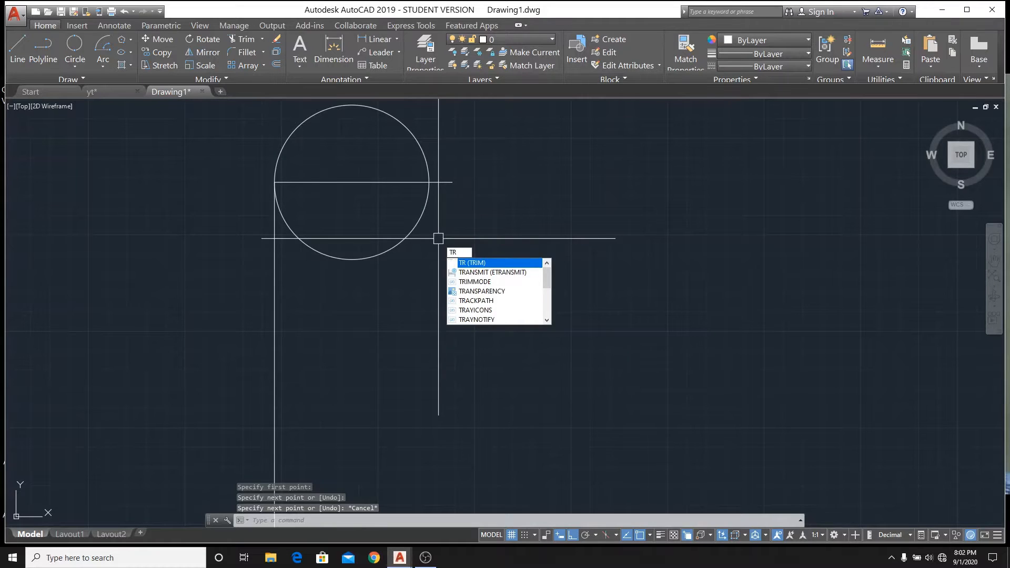
- Trim the helper line's overhang and the circle's lower half, and erase the rest of the helper line
key(Return)
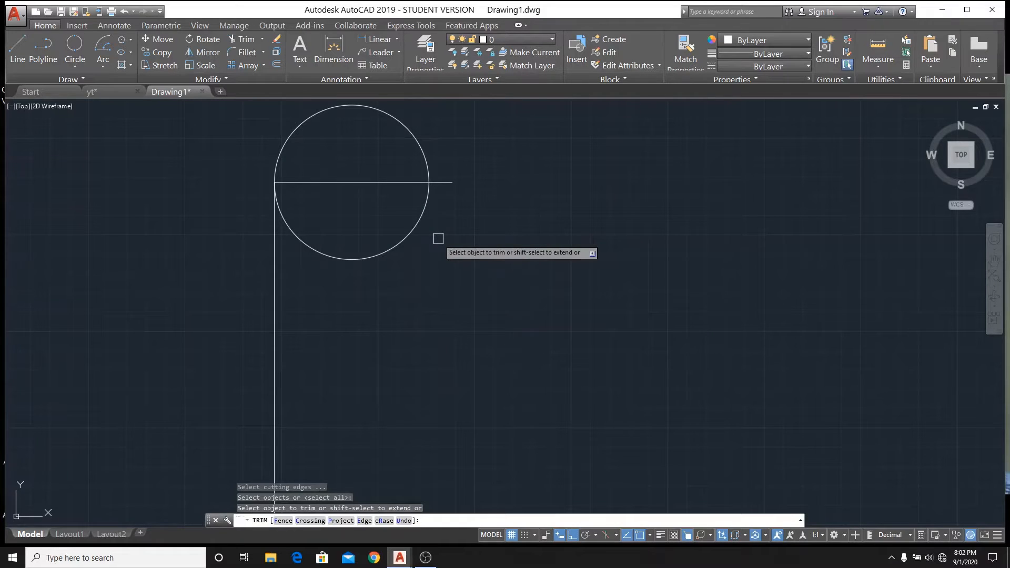
click(445, 184)
click(387, 251)
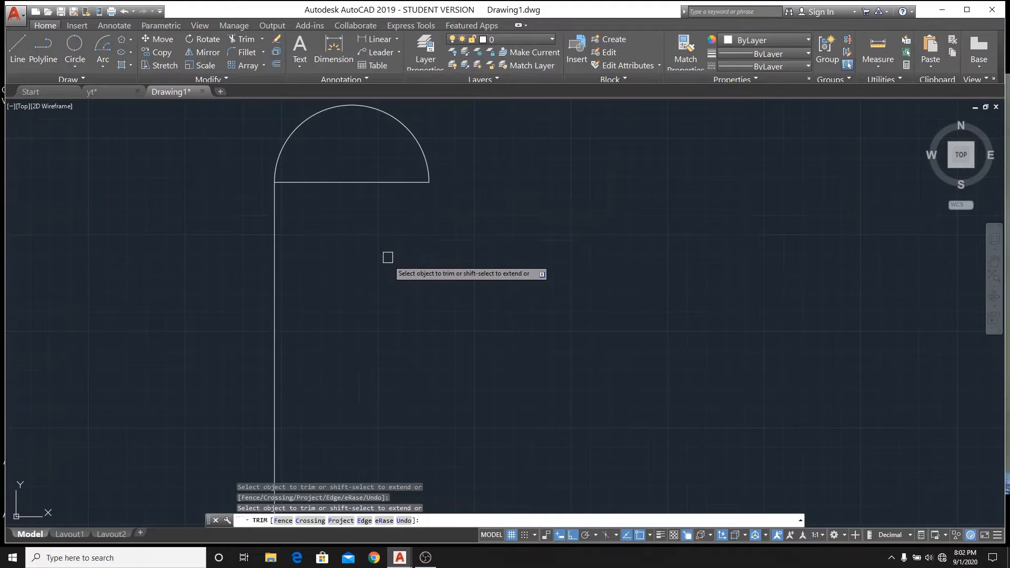
right_click(398, 243)
click(423, 262)
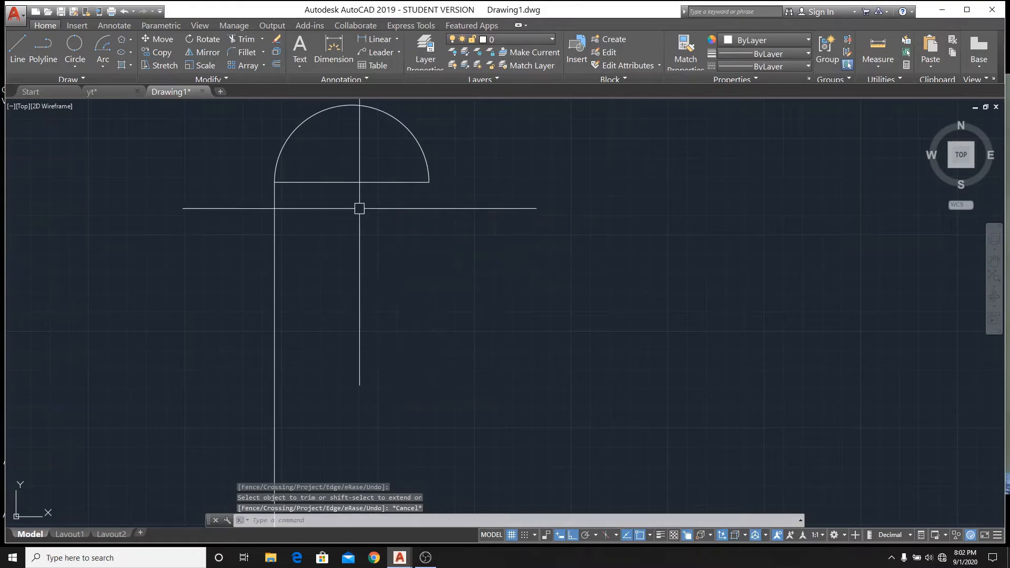
click(368, 184)
key(Delete)
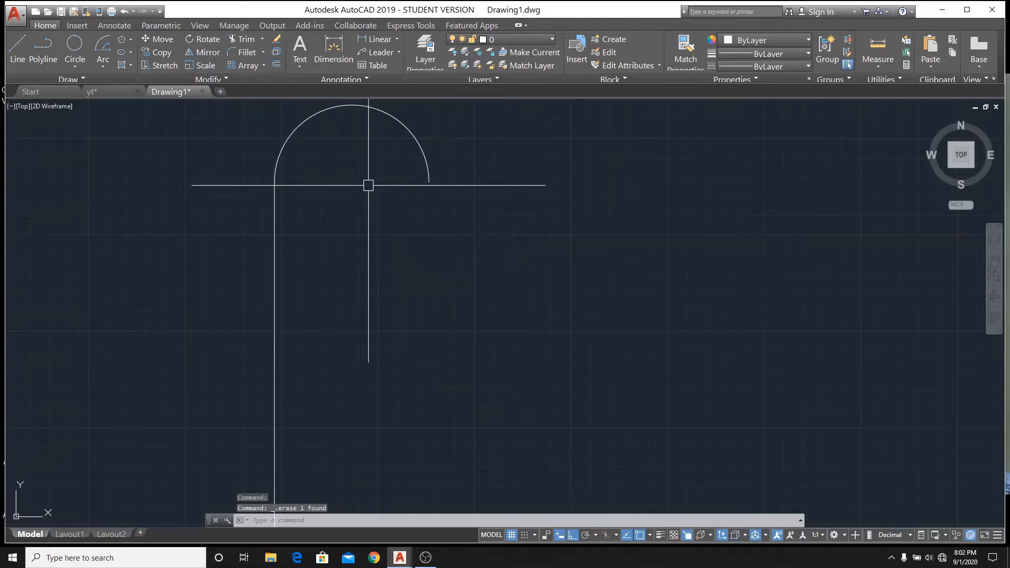
- Draw a six-sided polygon centred on the top arc's centre, inscribed in a circle of radius 1
scroll(217, 230, down, 2)
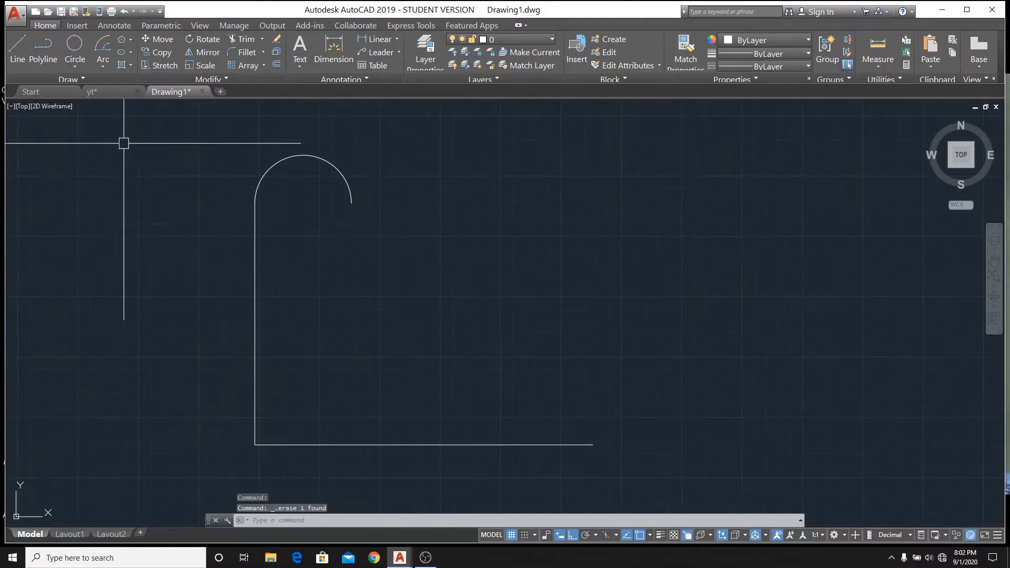
click(130, 40)
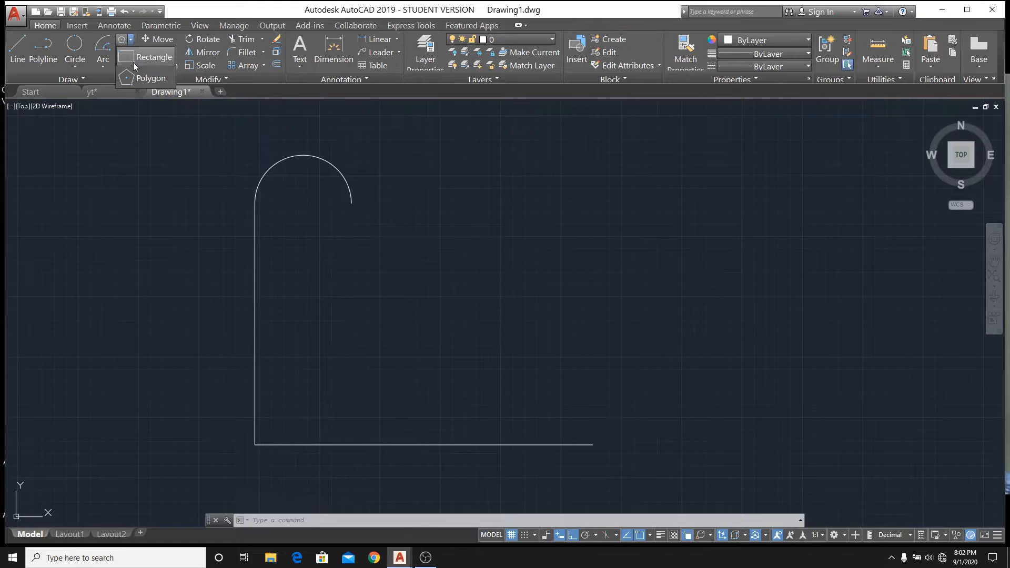
click(138, 79)
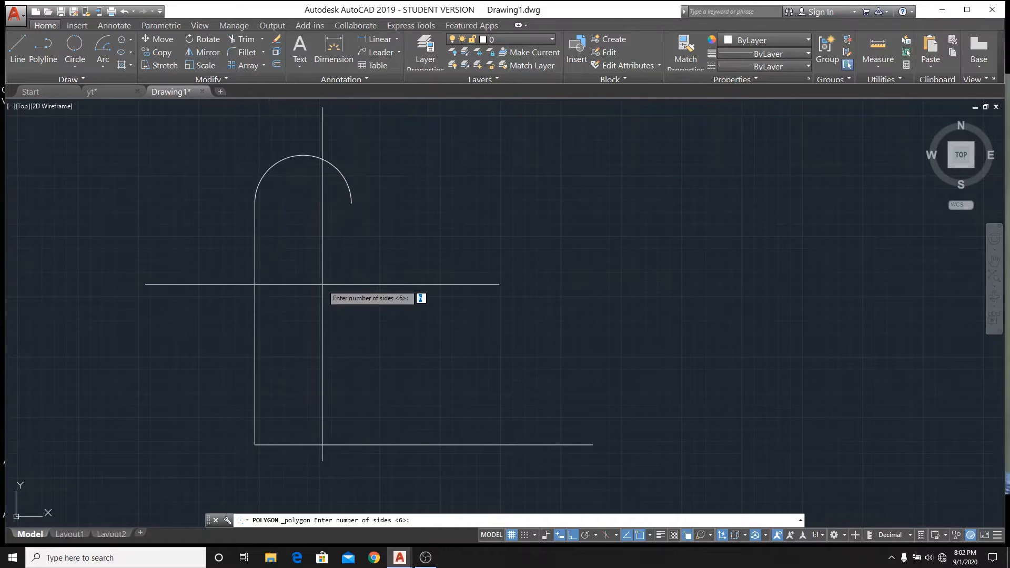
key(Return)
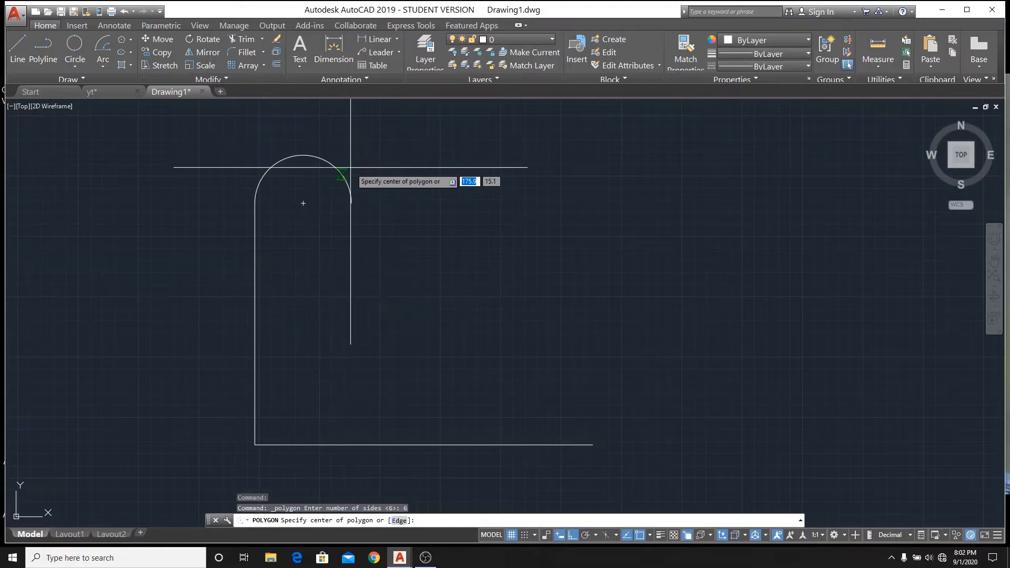
click(303, 203)
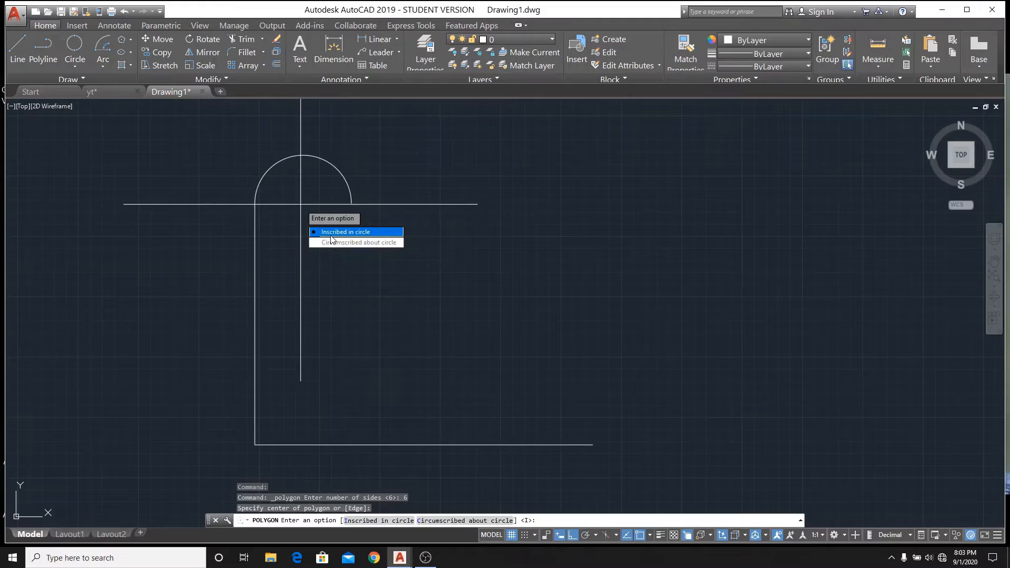
click(363, 233)
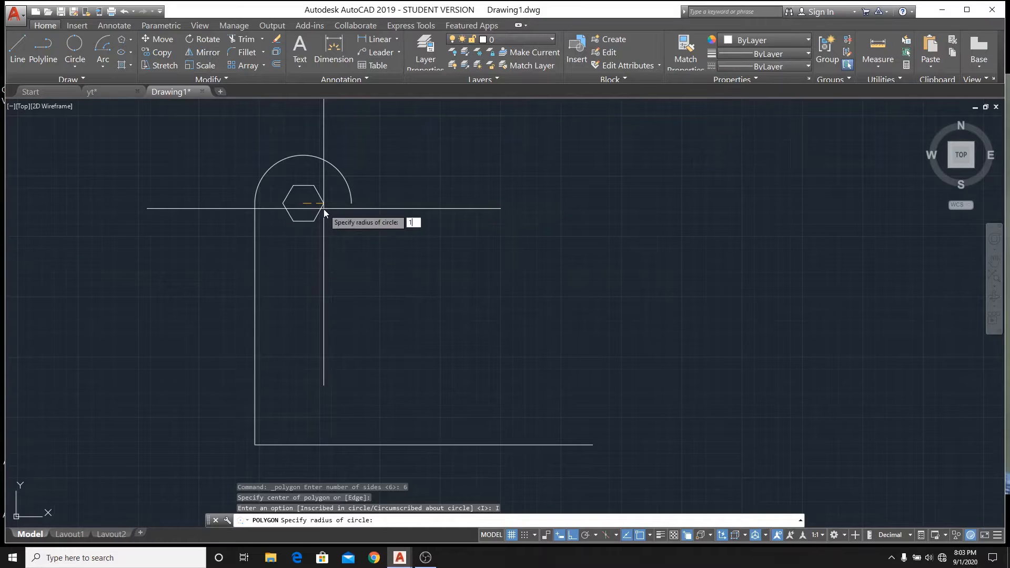
key(Return)
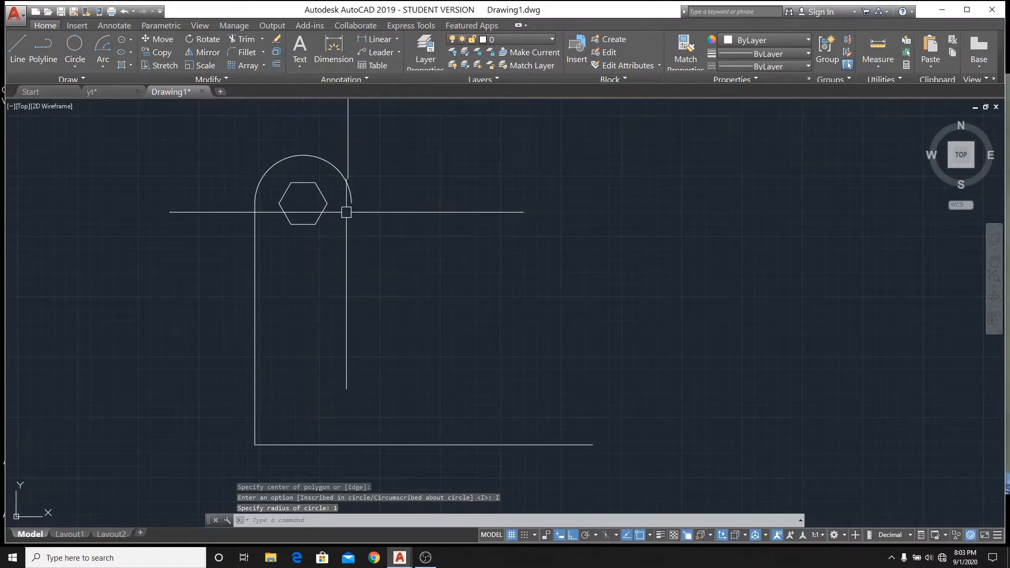
- Draw a 2.4-unit horizontal line to the right from the right end of the top arc
click(24, 55)
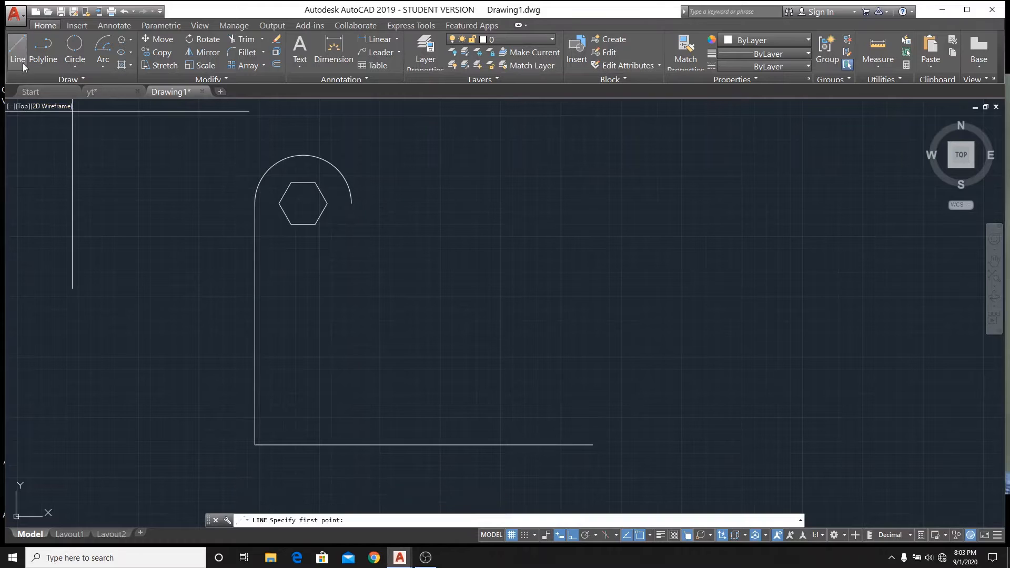
click(352, 203)
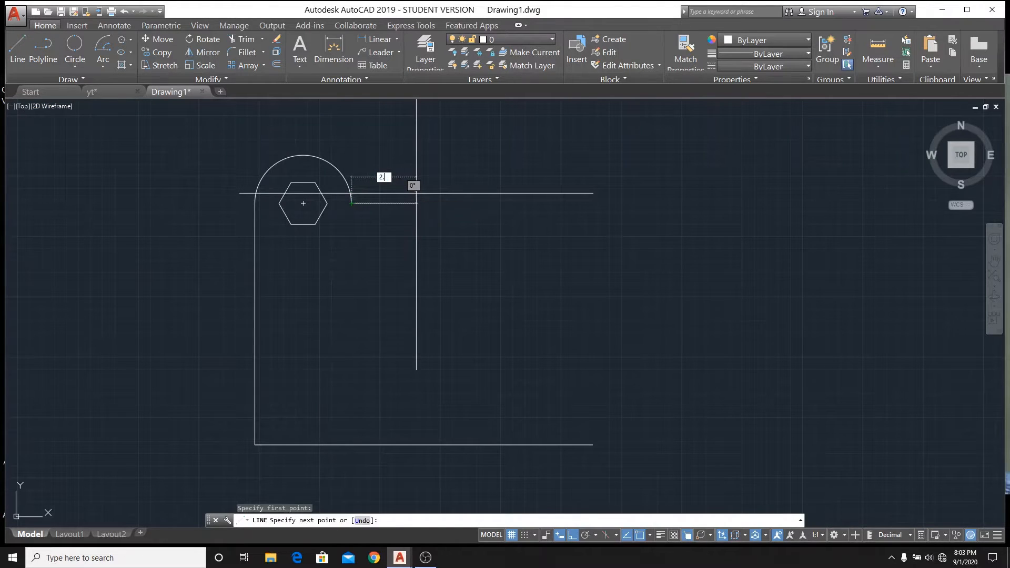
key(Return)
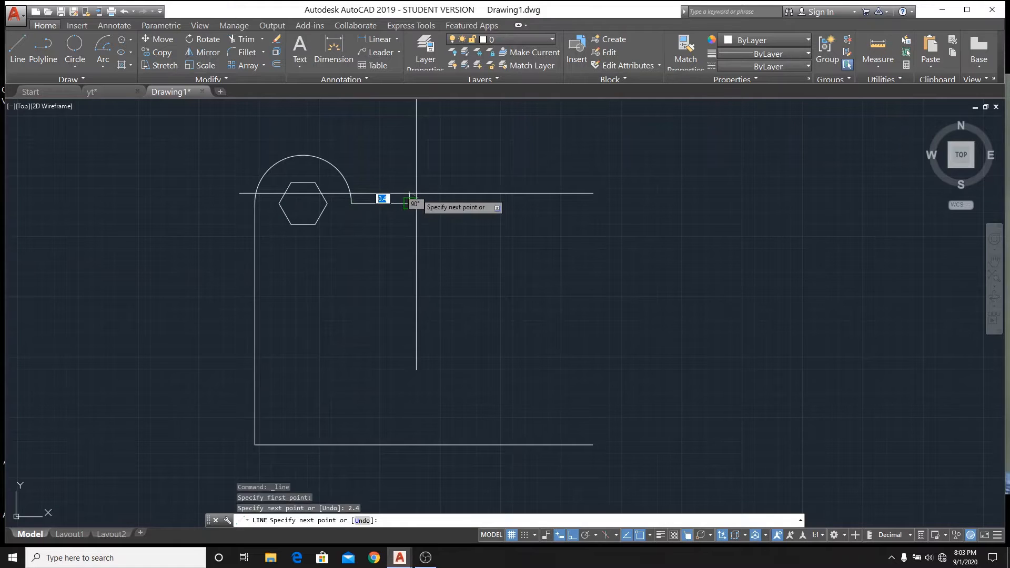
right_click(447, 194)
click(452, 214)
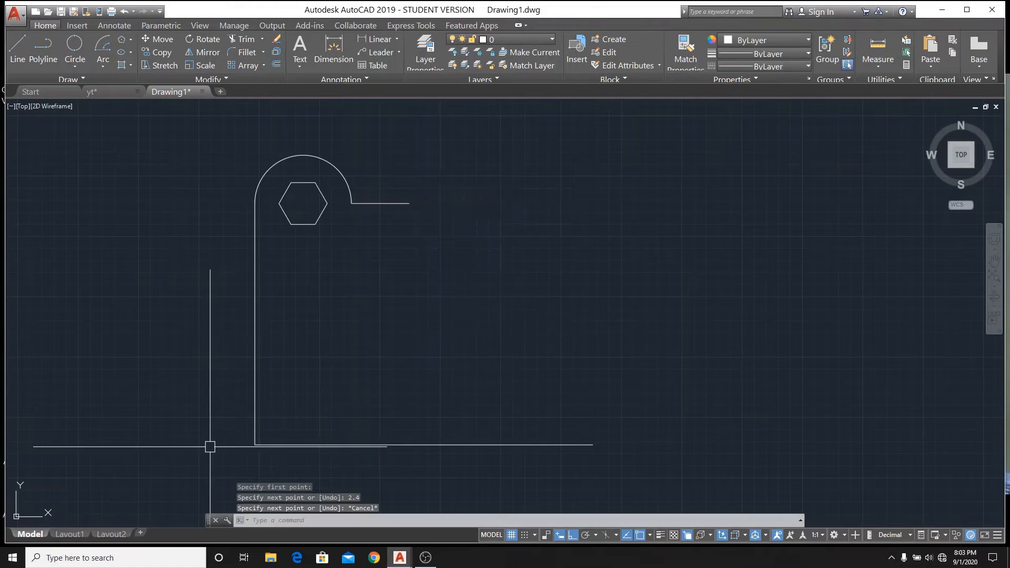
scroll(339, 364, down, 2)
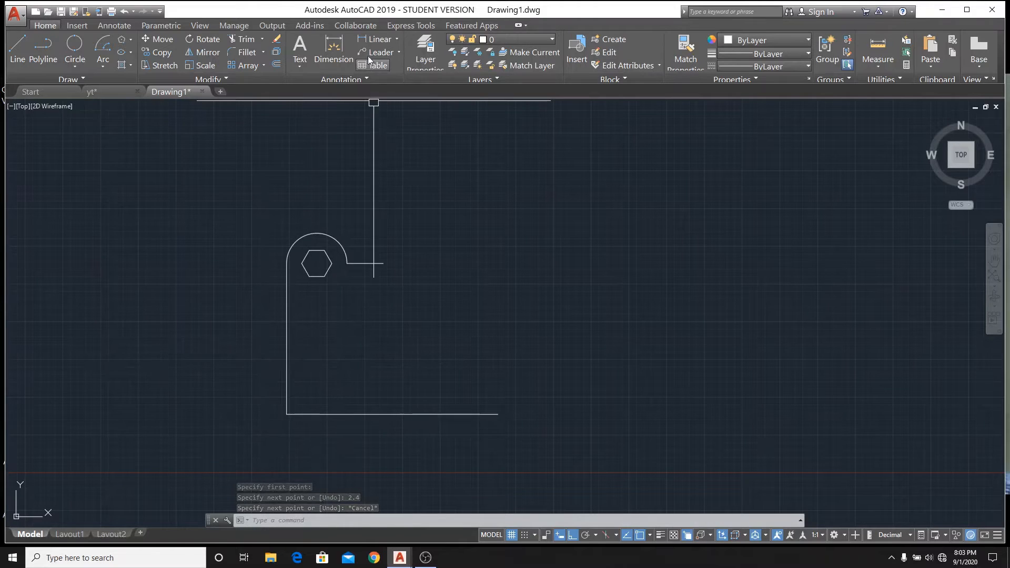
click(246, 52)
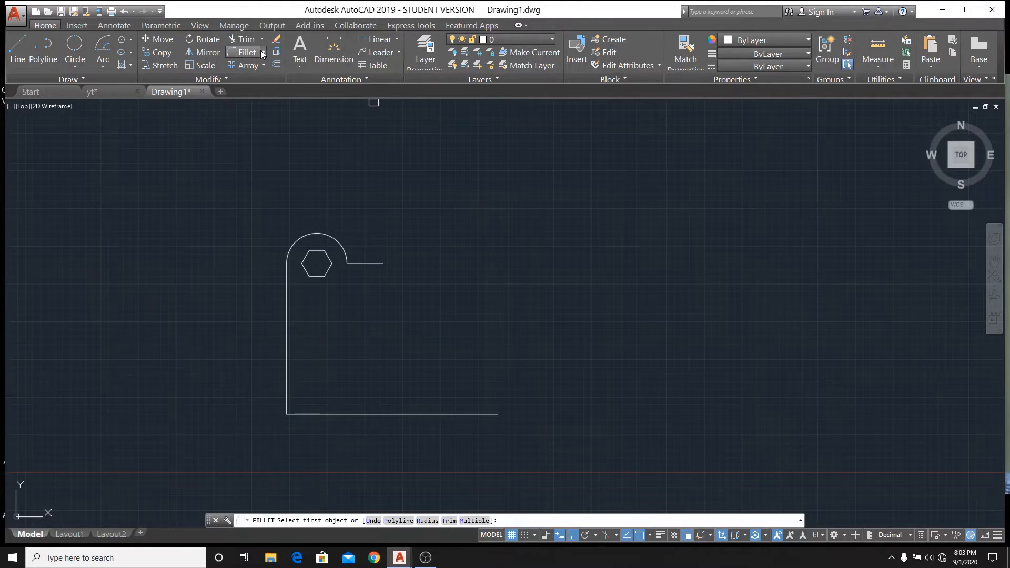
click(264, 52)
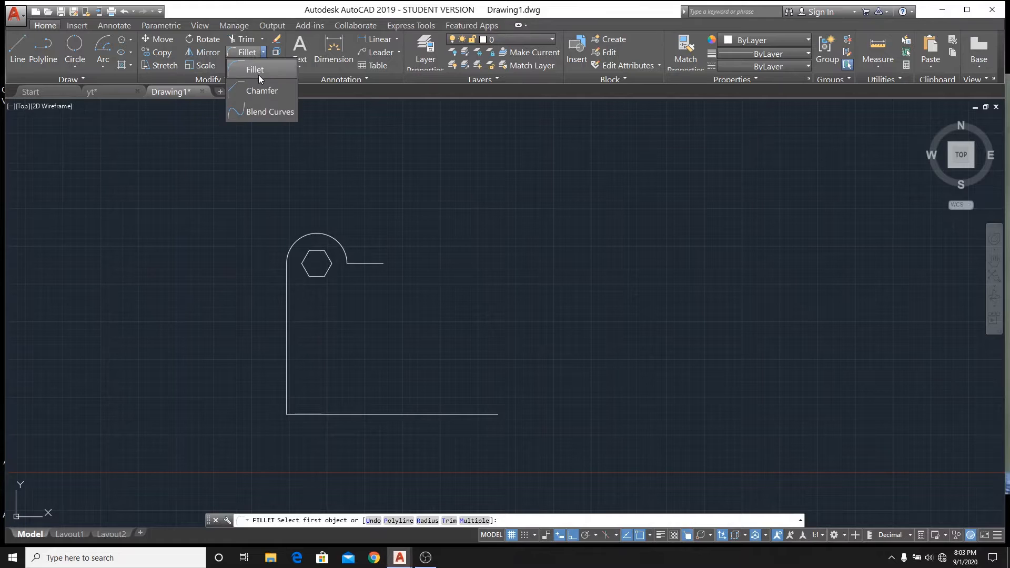
click(257, 74)
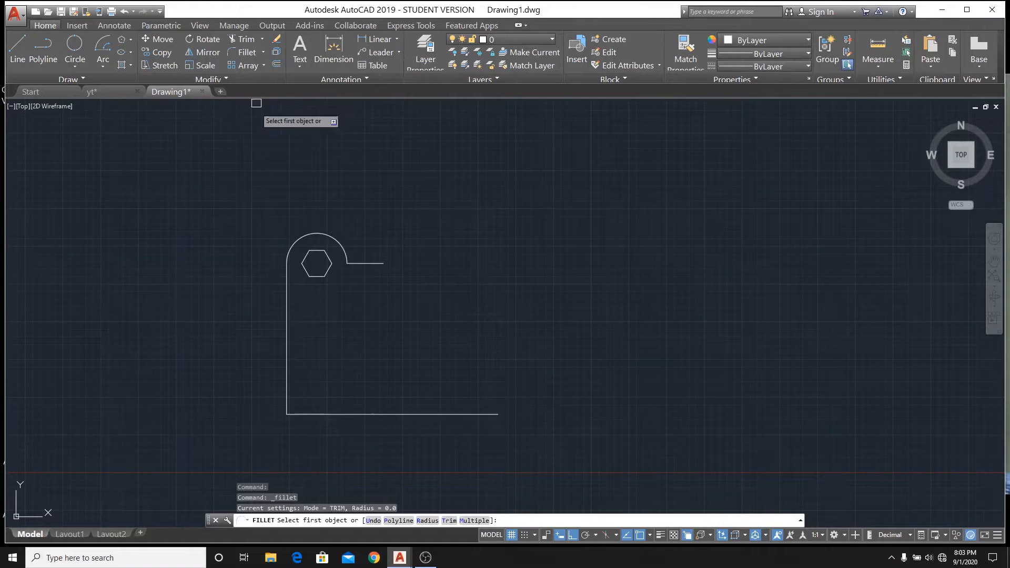
- Examine the radius callouts of the bracket's lower-left rounded corner and round hole in the yt drawing, and return to Drawing1
click(105, 92)
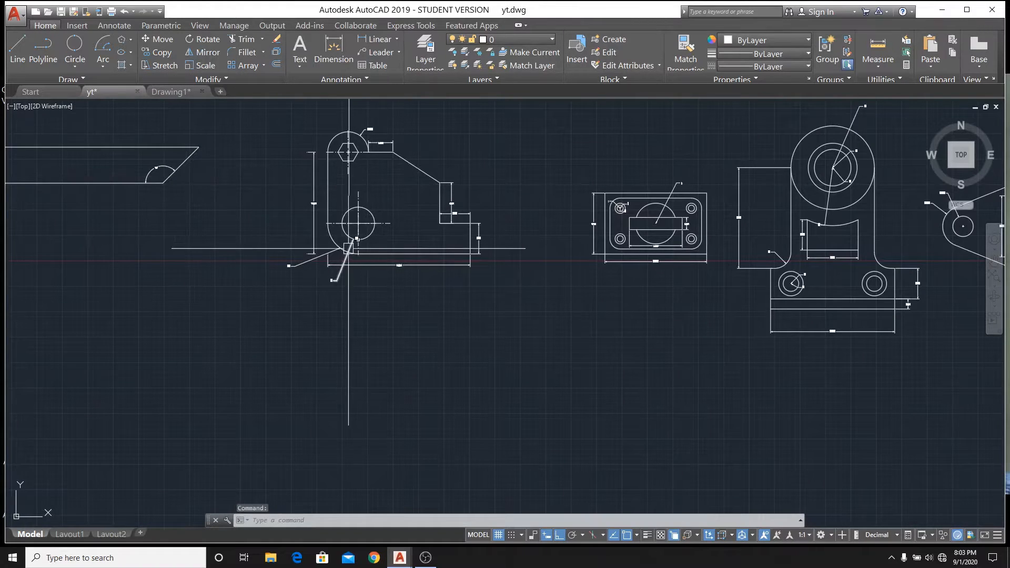
scroll(364, 225, up, 3)
scroll(185, 293, up, 3)
scroll(189, 298, up, 2)
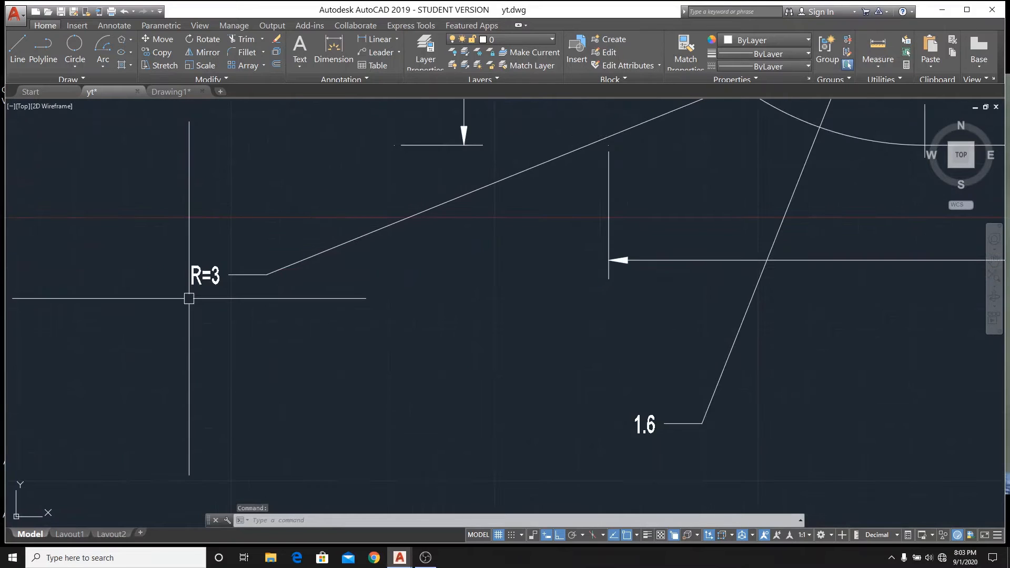
scroll(189, 299, down, 4)
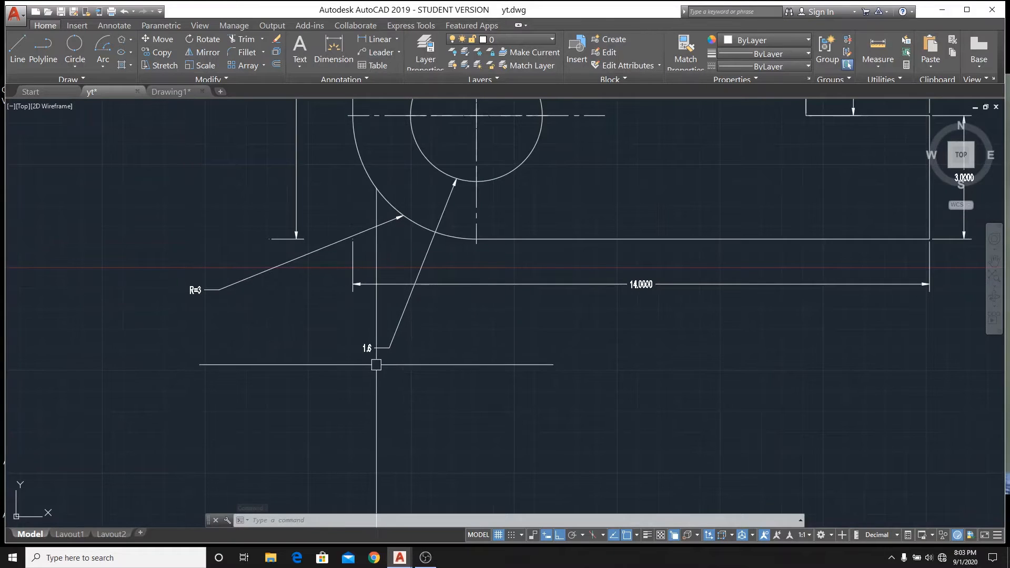
scroll(370, 354, up, 2)
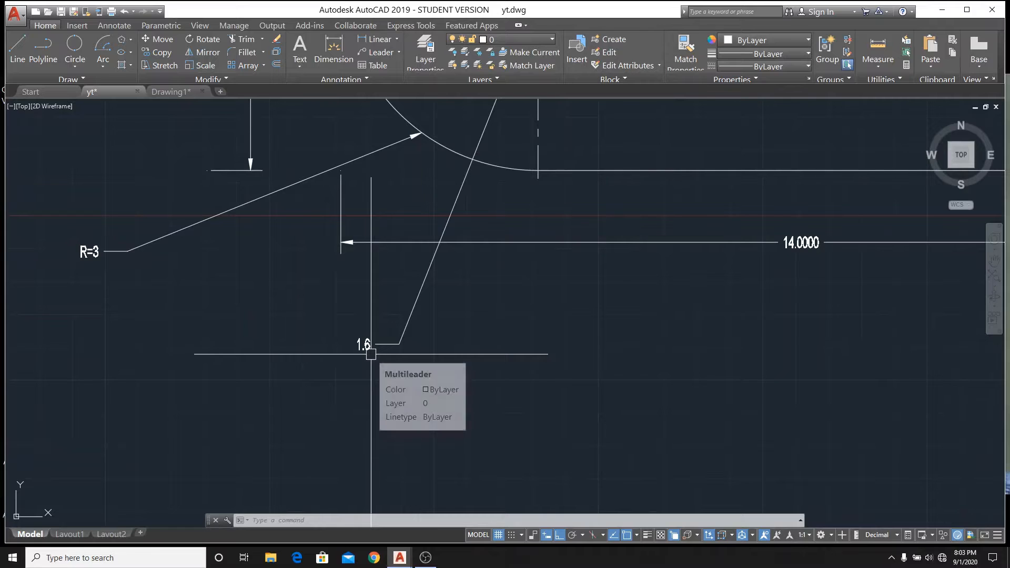
scroll(371, 356, down, 5)
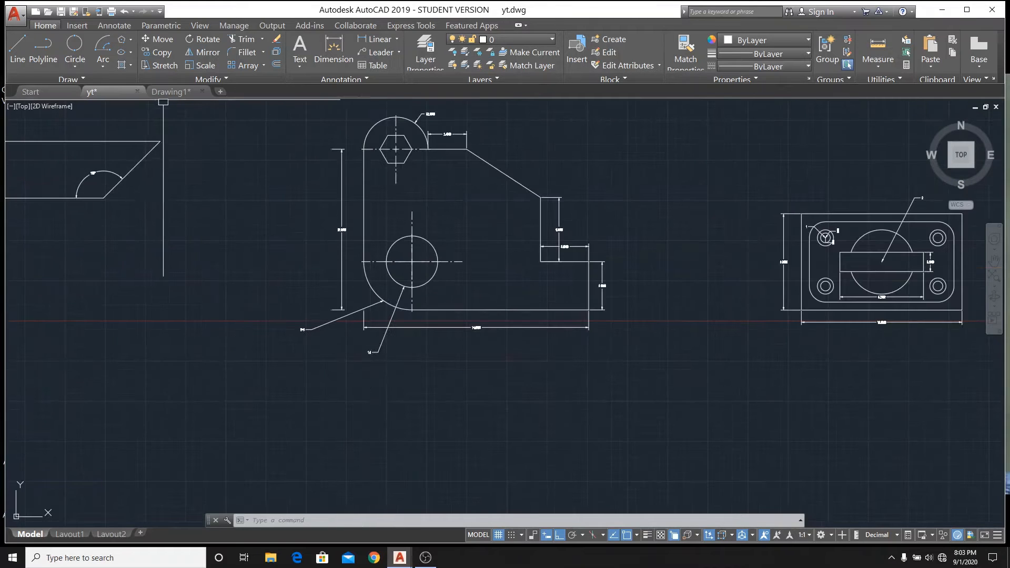
click(168, 93)
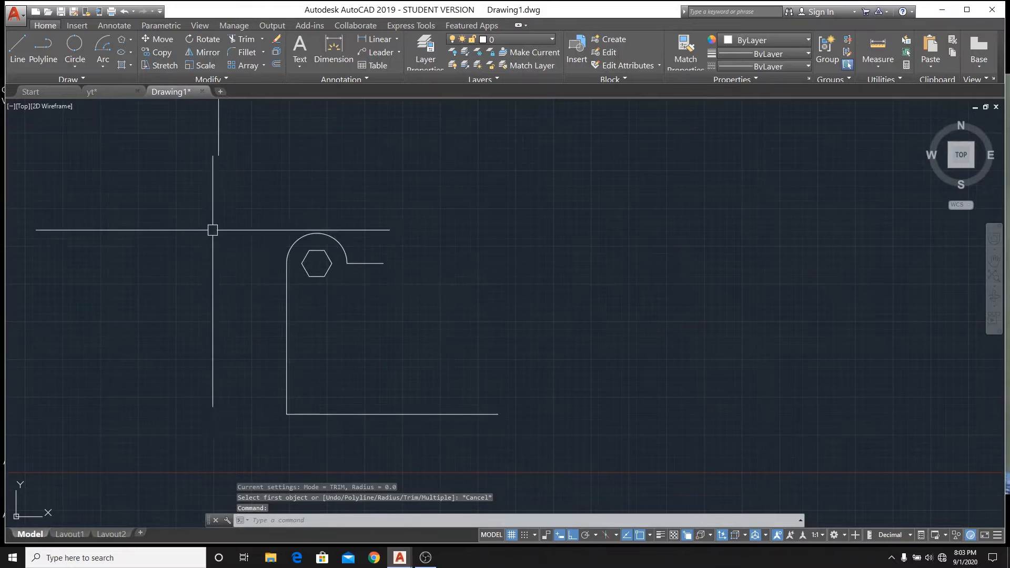
- Fillet the bracket's lower-left corner between the bottom line and the vertical line with a radius of 3
click(263, 52)
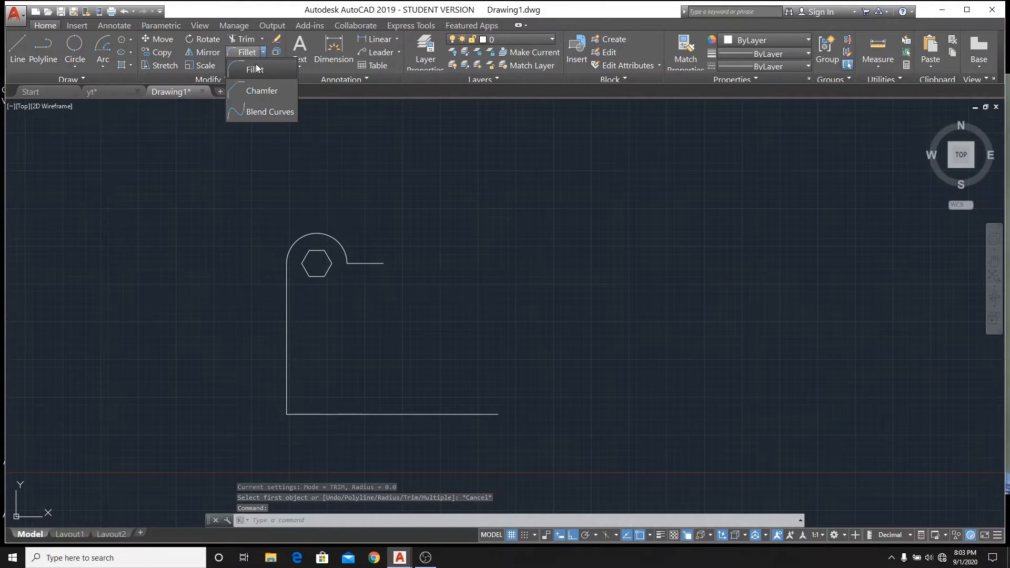
click(245, 68)
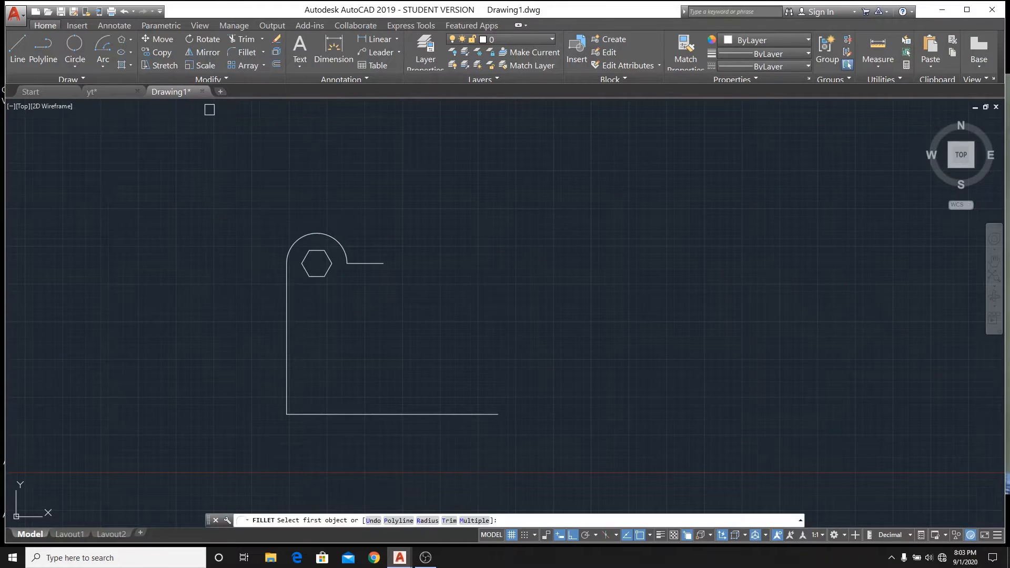
click(337, 415)
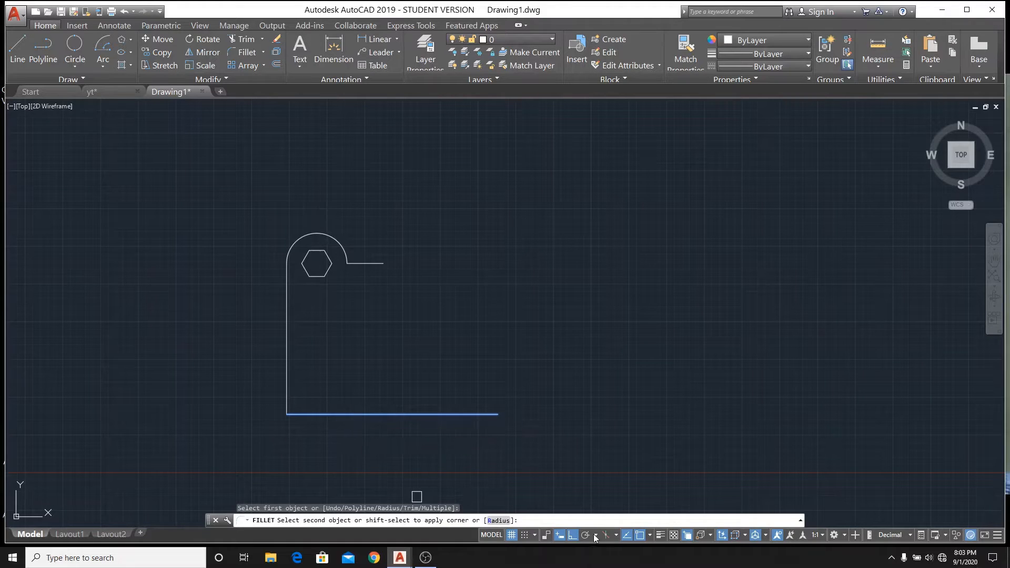
click(498, 521)
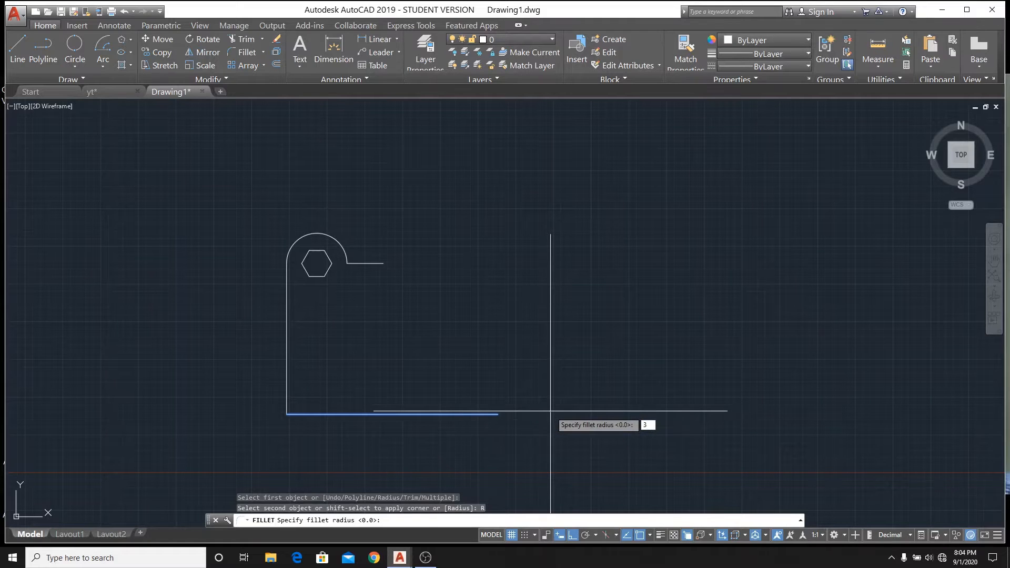
text(3)
key(Return)
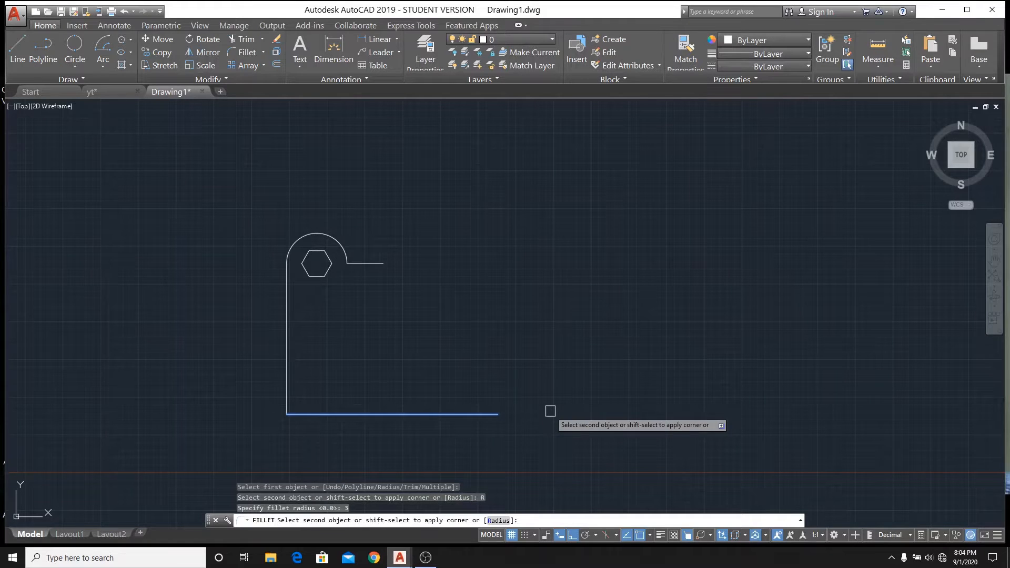
click(284, 368)
right_click(407, 332)
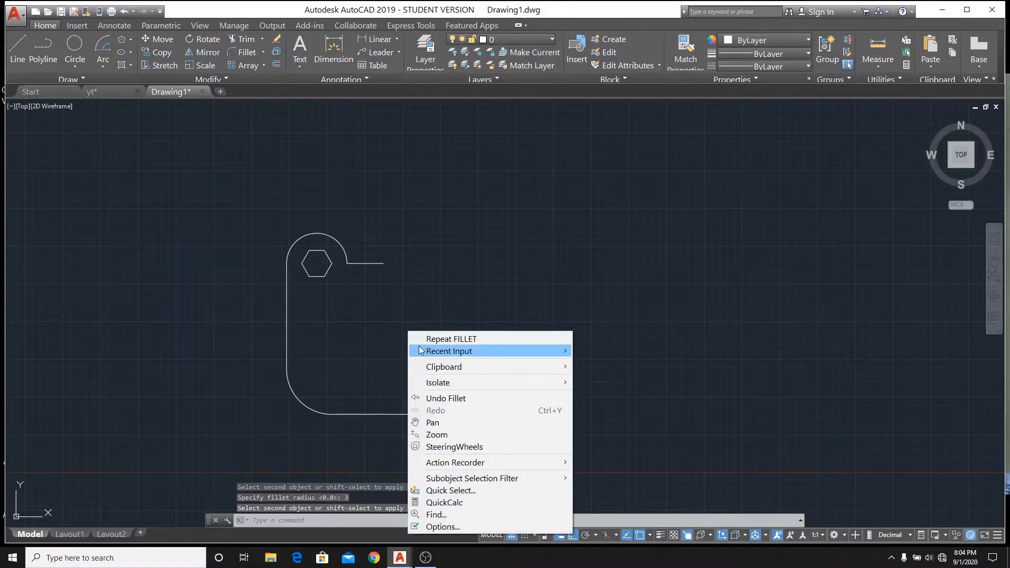
click(390, 324)
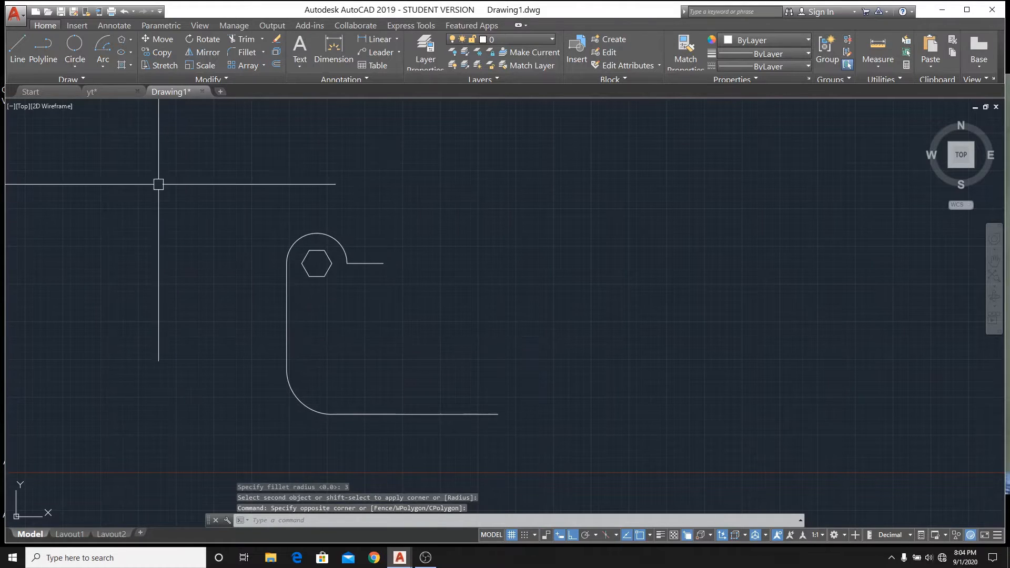
- Check the size callout of the bracket's round hole in the yt drawing, and return to Drawing1
click(76, 51)
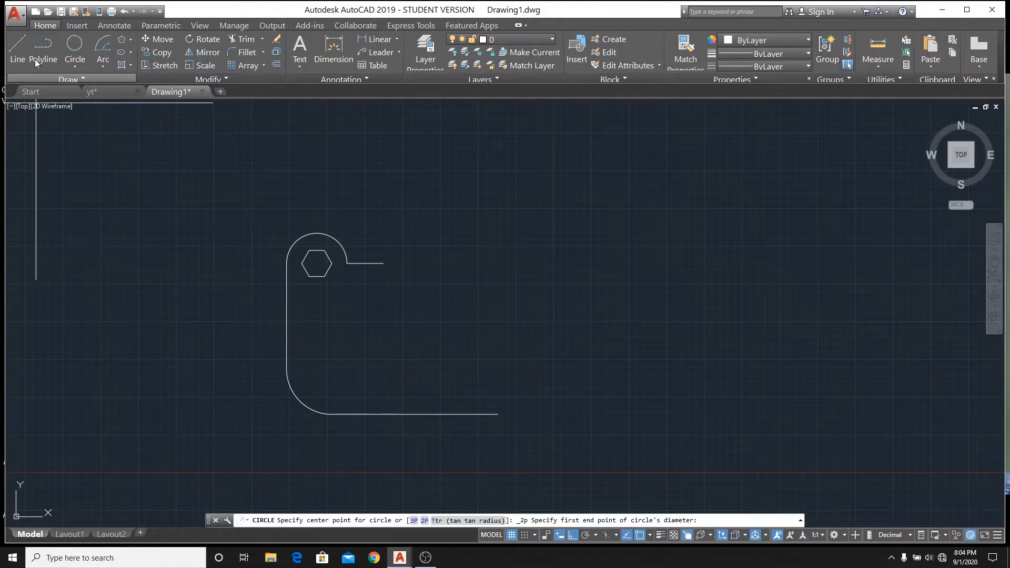
click(111, 91)
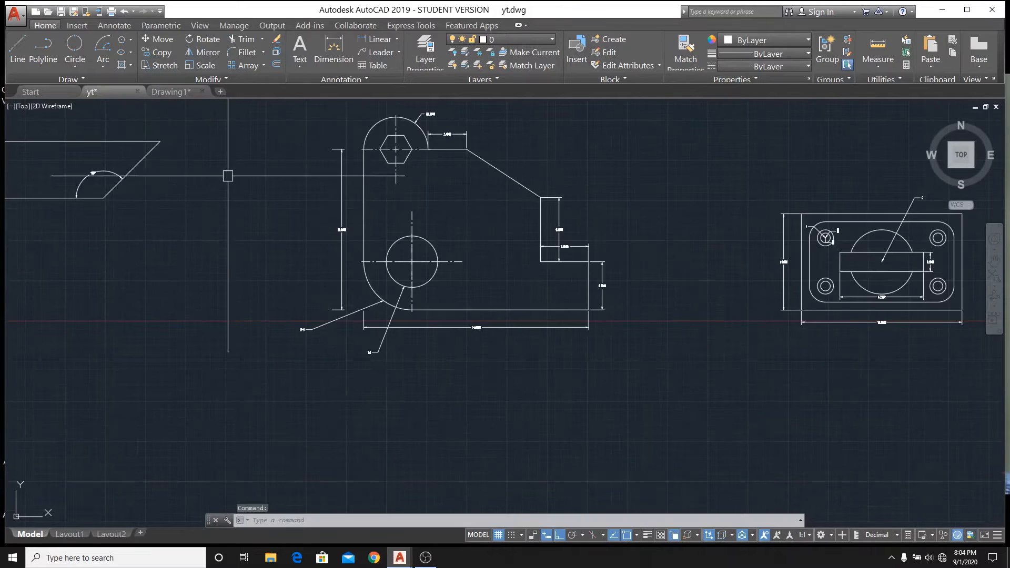
scroll(388, 354, up, 4)
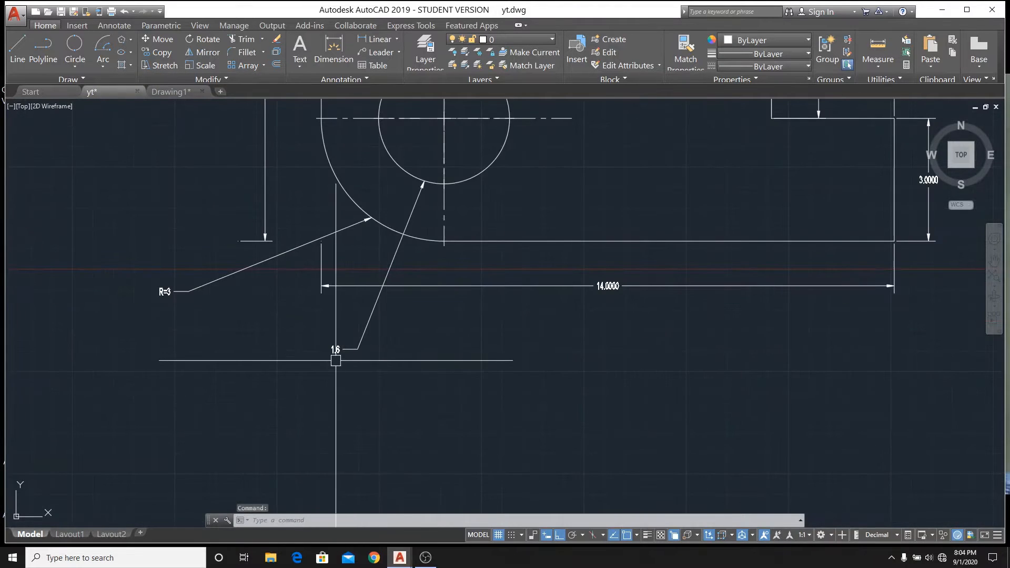
scroll(337, 351, up, 4)
scroll(341, 348, down, 6)
scroll(339, 347, up, 4)
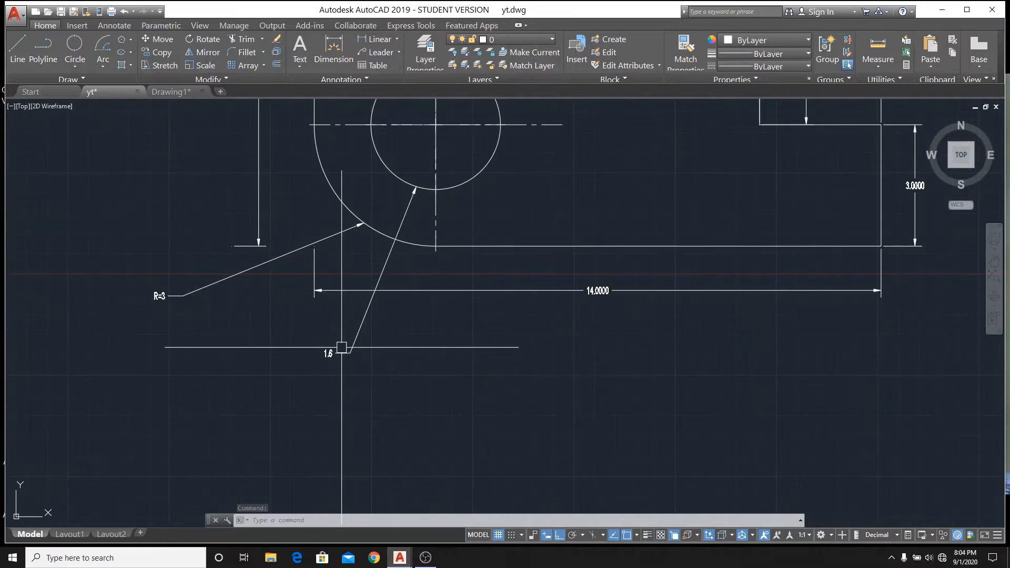
click(168, 92)
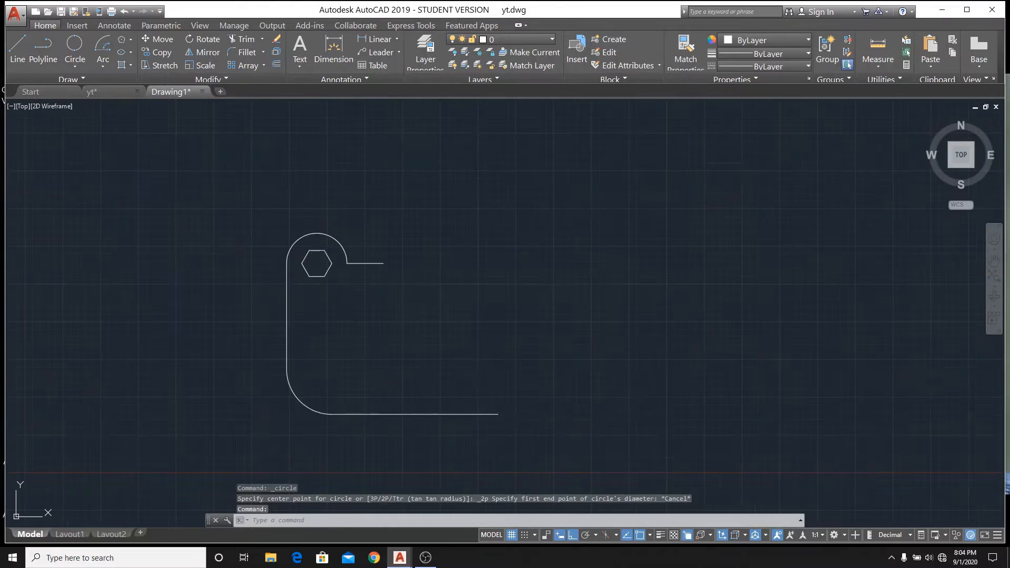
- Draw a circle of radius 1.6 centred on the centre of the lower-left fillet arc
click(76, 36)
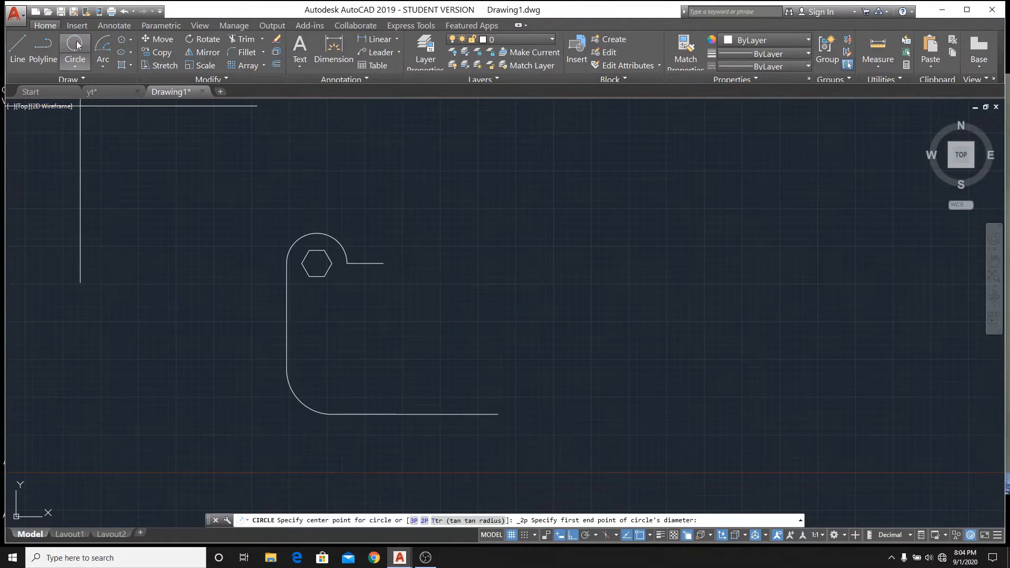
click(77, 68)
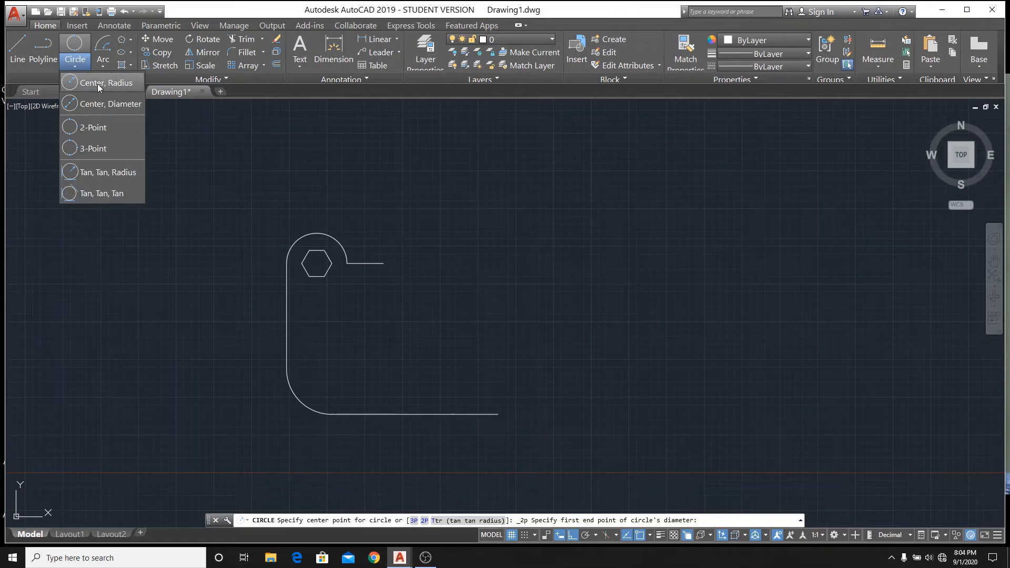
click(97, 83)
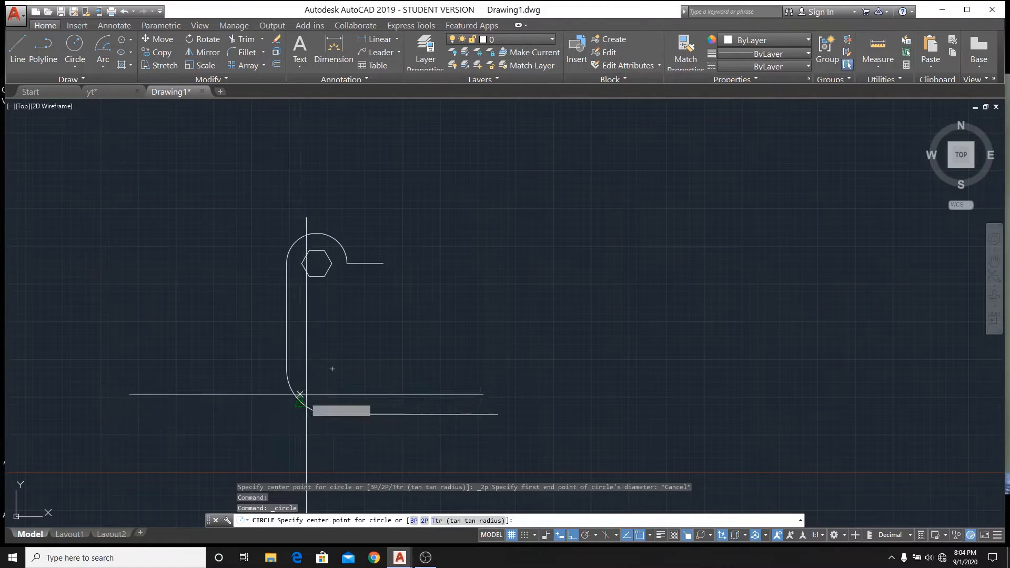
click(331, 368)
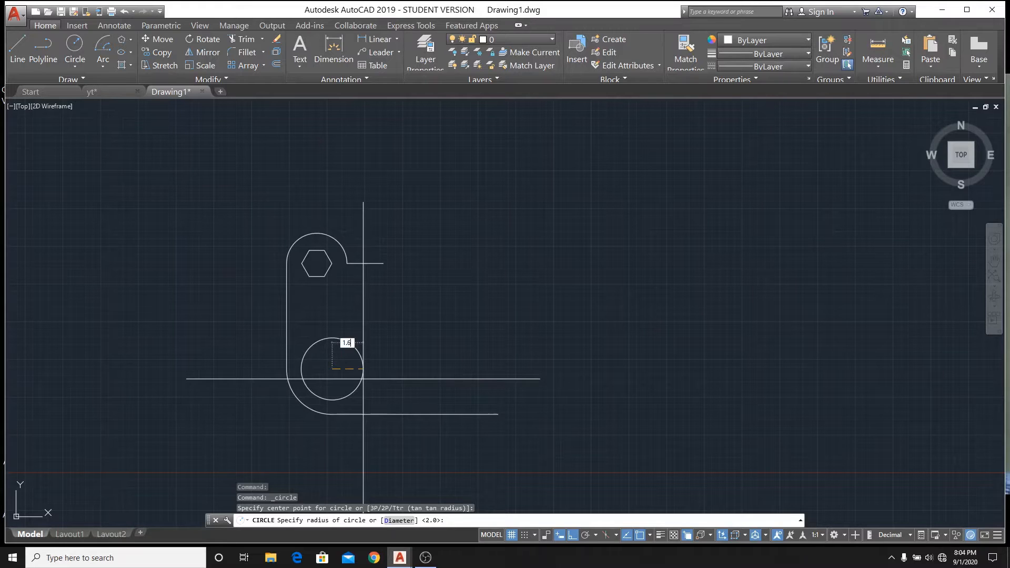
key(Return)
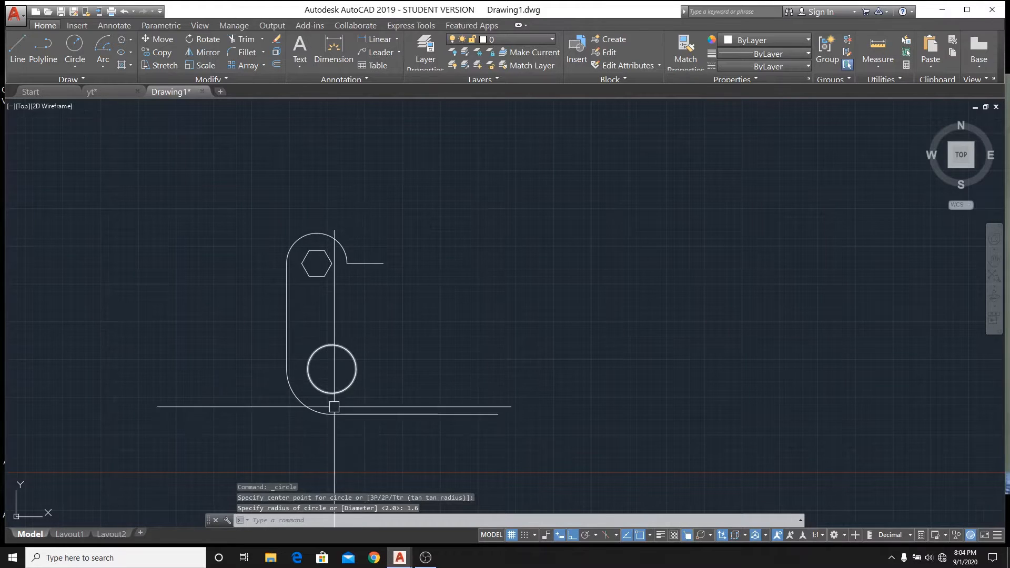
- Examine the dimensions of the bracket's sloped edge and stepped right side in the yt drawing, and return to Drawing1
click(127, 93)
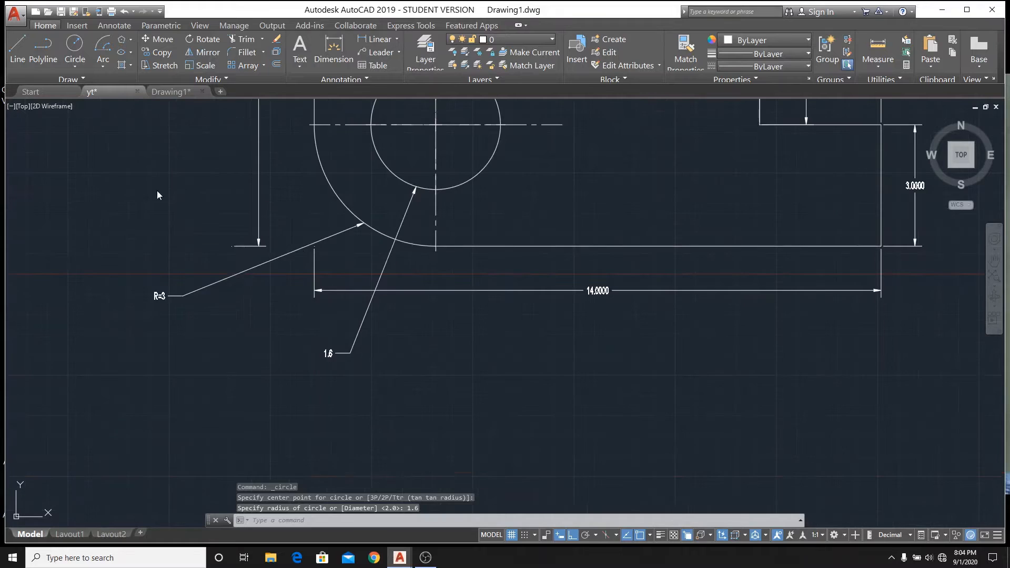
scroll(279, 342, down, 4)
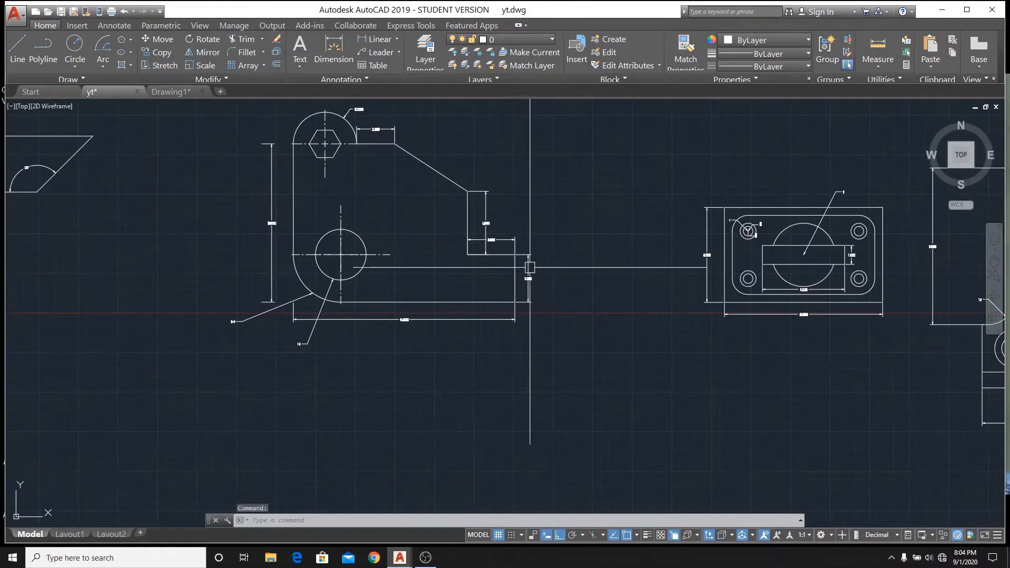
scroll(428, 143, up, 5)
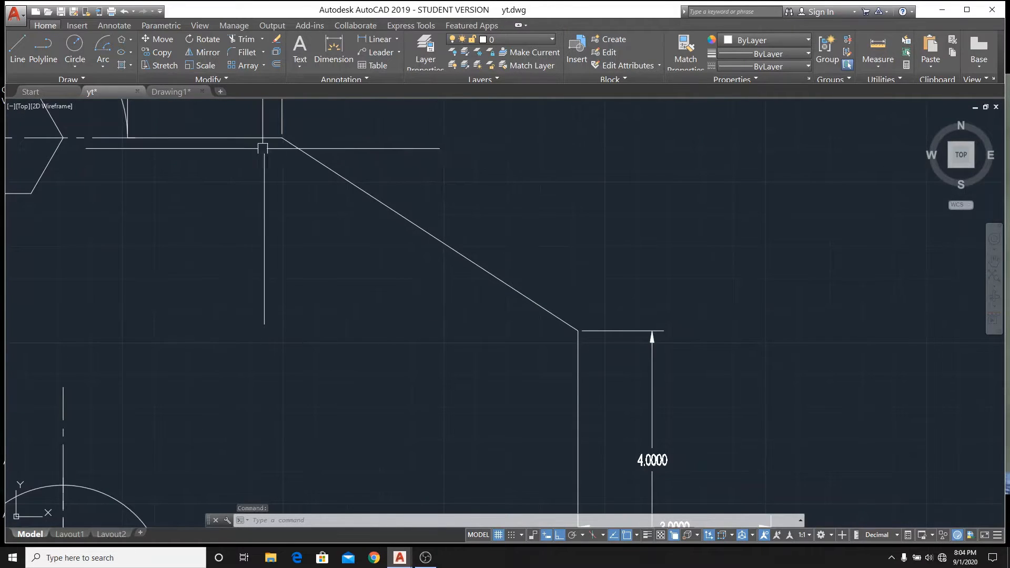
scroll(429, 339, down, 5)
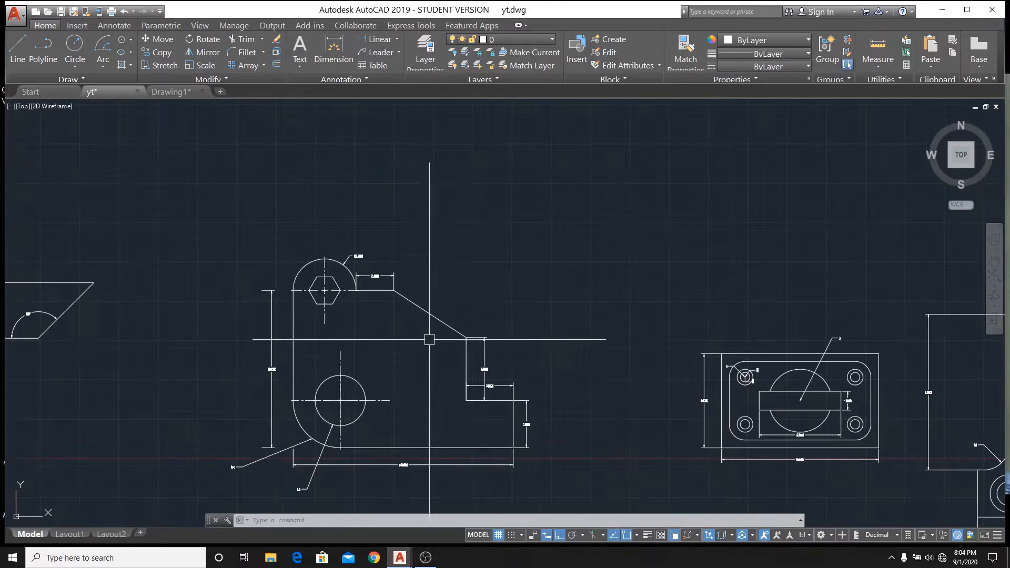
scroll(532, 449, up, 5)
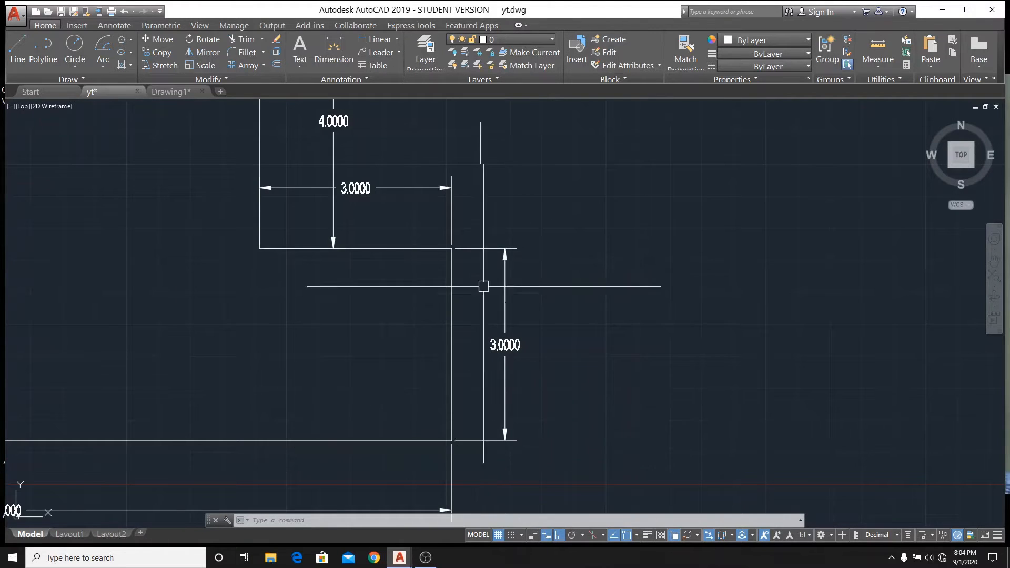
scroll(350, 239, down, 3)
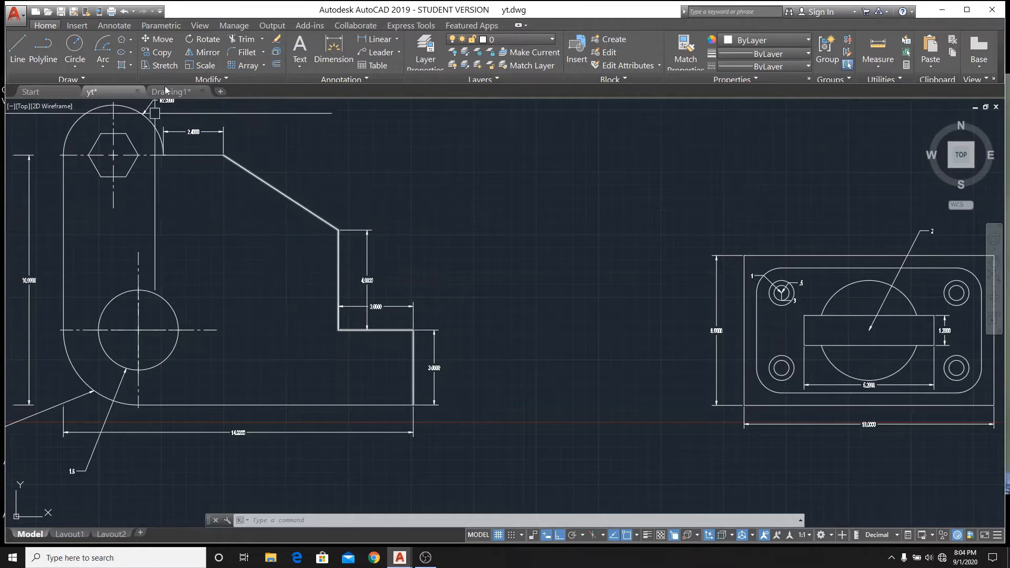
mouse_move(174, 93)
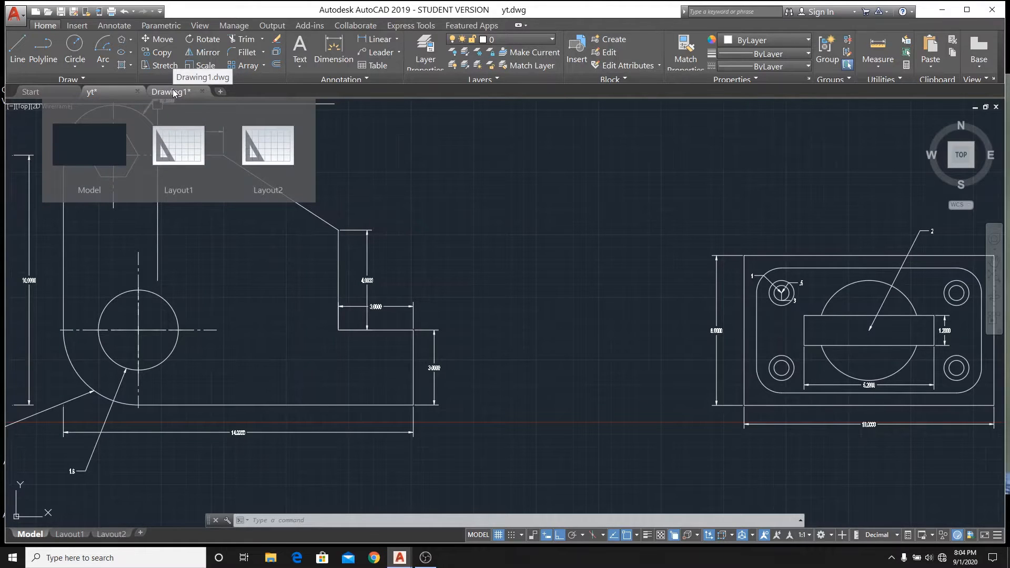
click(174, 93)
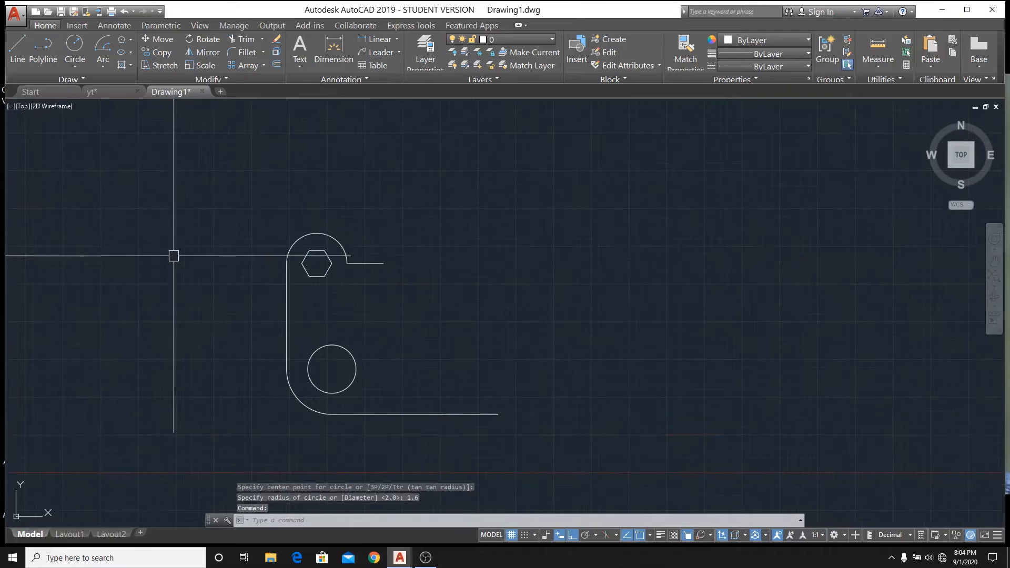
- Draw lines from the bottom line's right end 3 up, 3 left and 4 up, ending with the slope to the short top line's right end
click(17, 50)
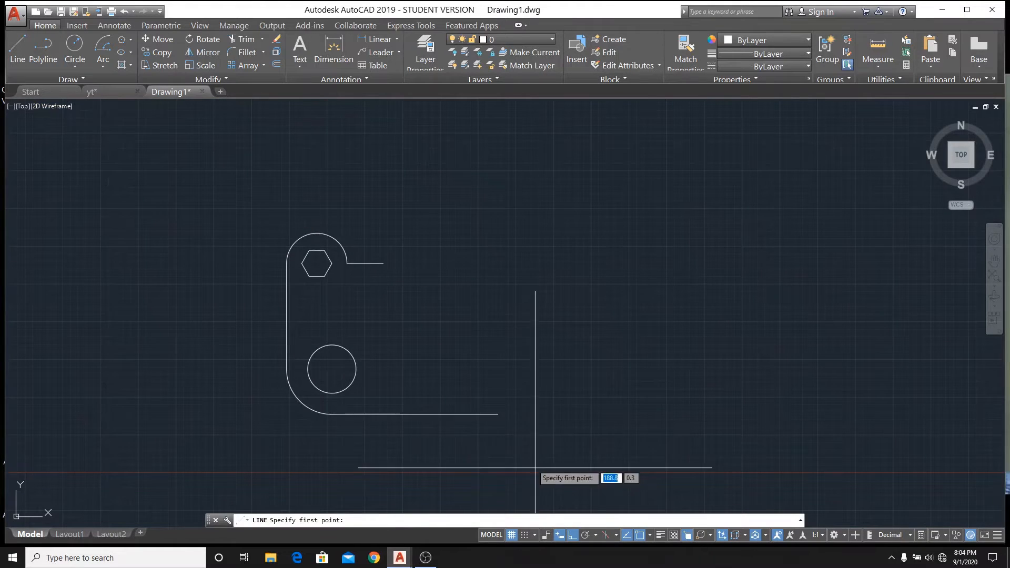
click(498, 414)
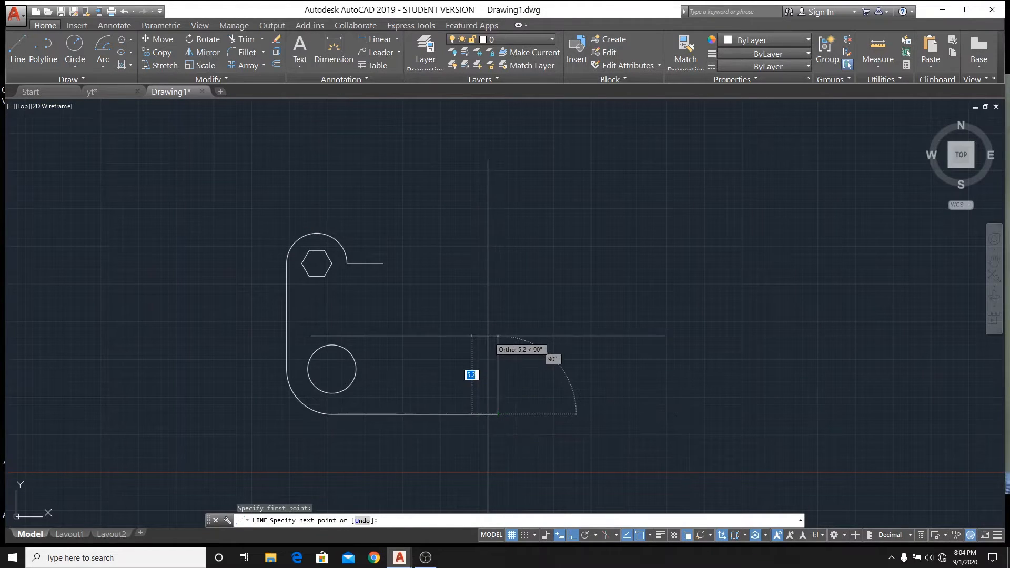
text(3)
key(Return)
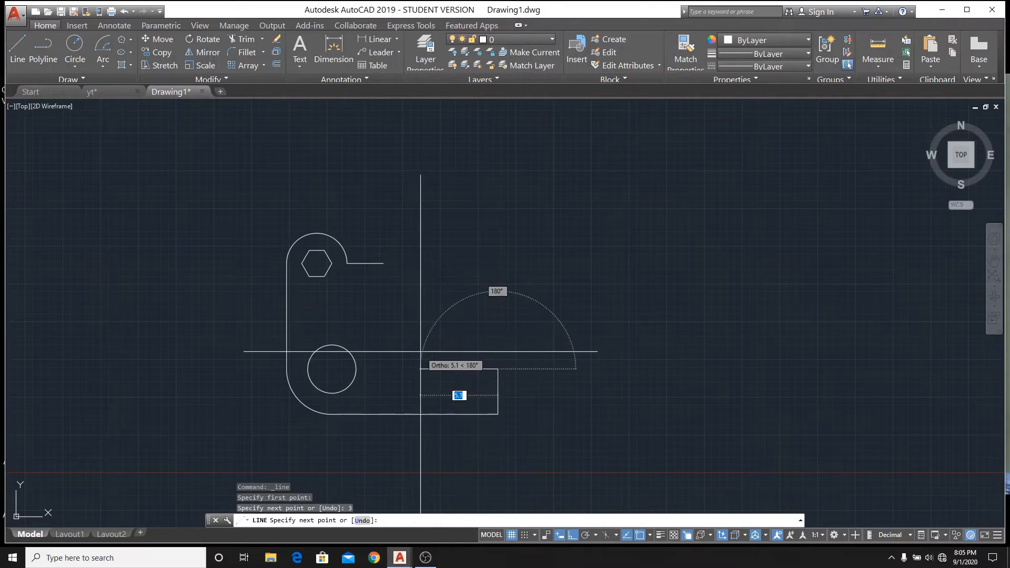
text(3)
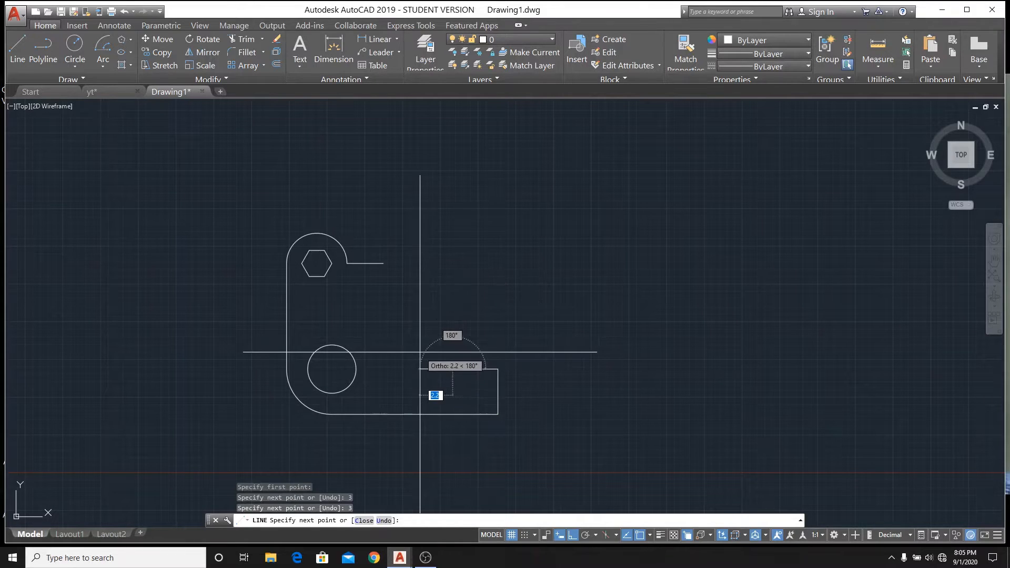
key(Return)
text(4)
key(Return)
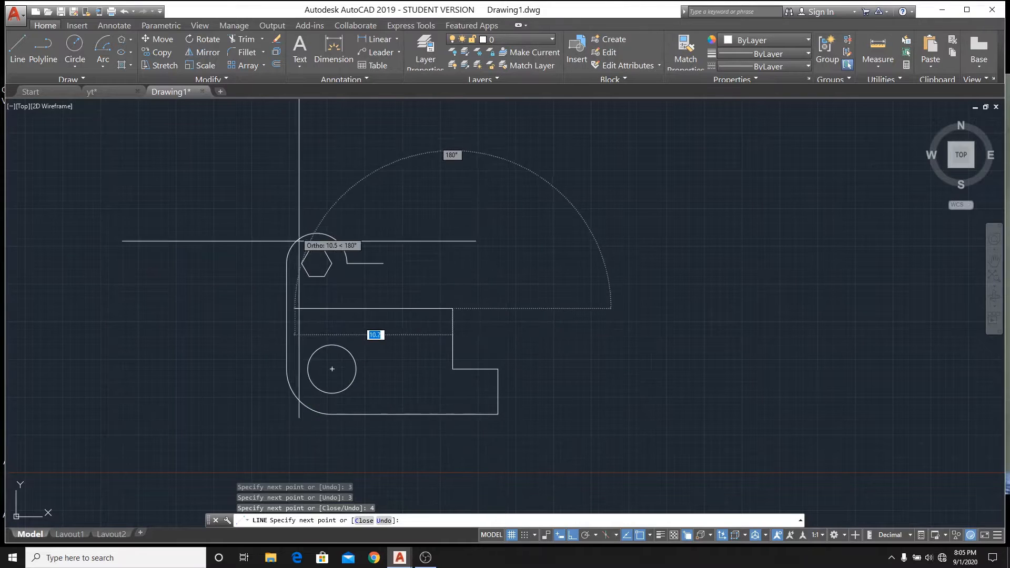
right_click(383, 263)
click(415, 286)
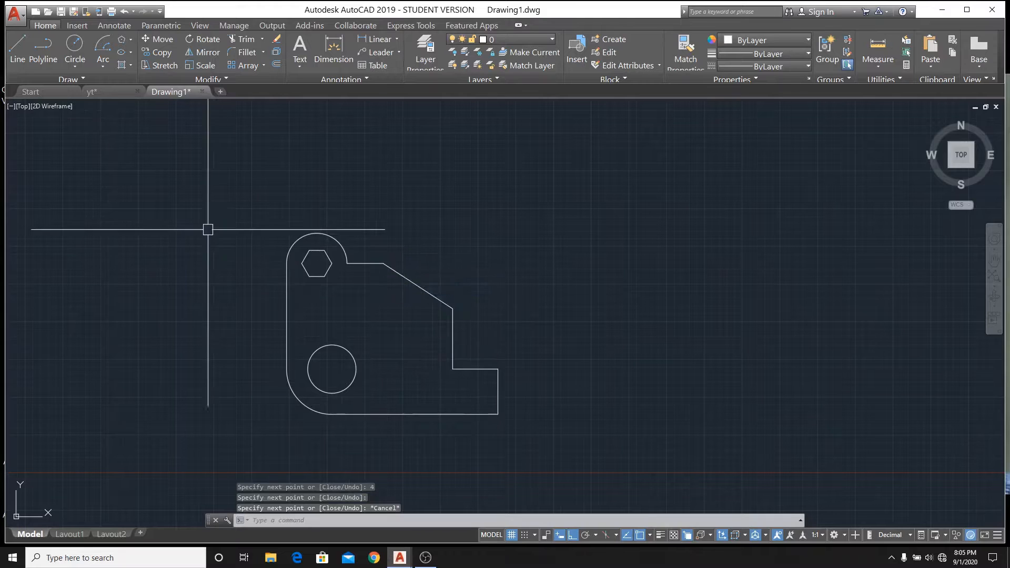
click(198, 200)
click(543, 460)
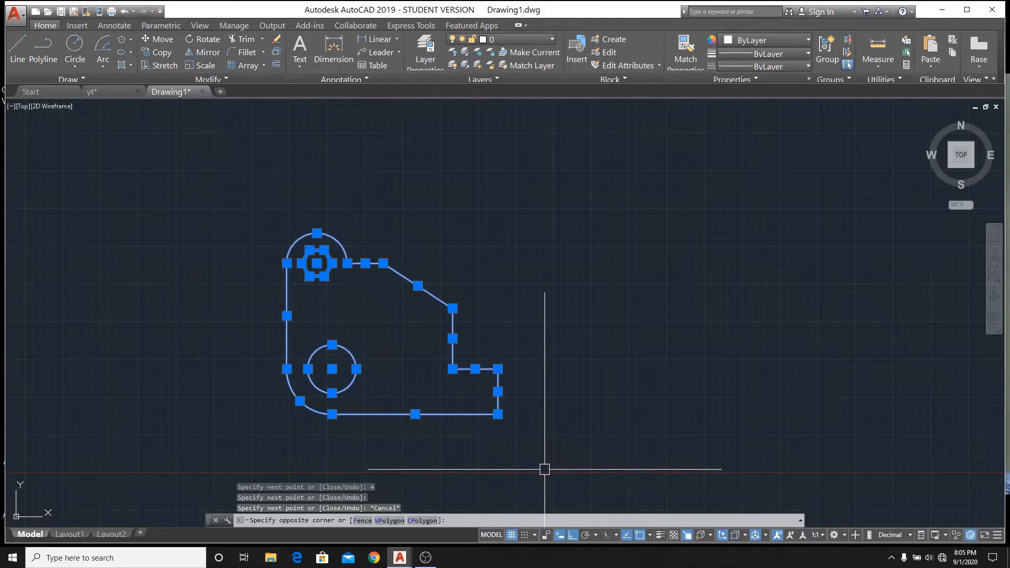
scroll(323, 311, down, 2)
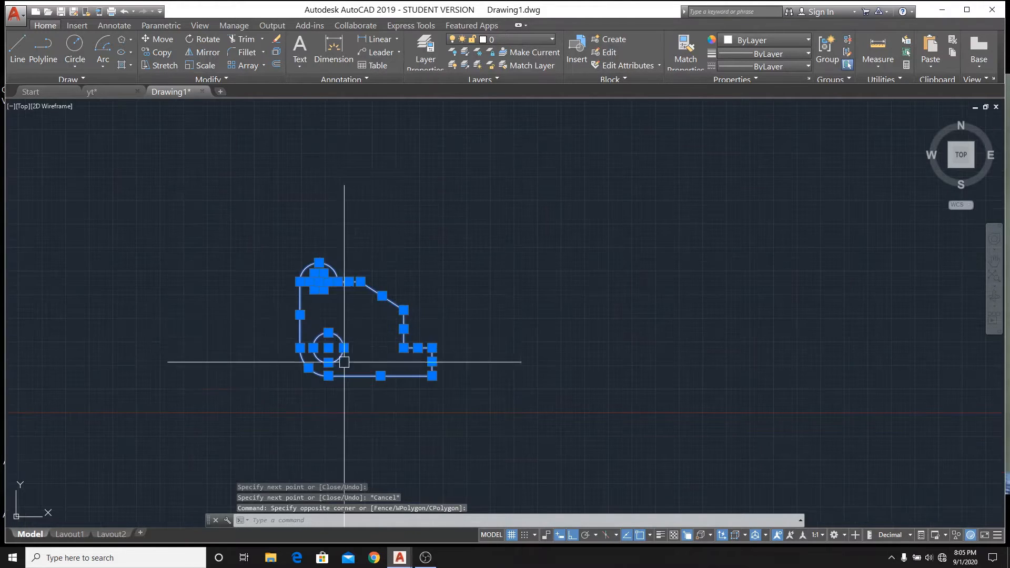
scroll(350, 425, up, 2)
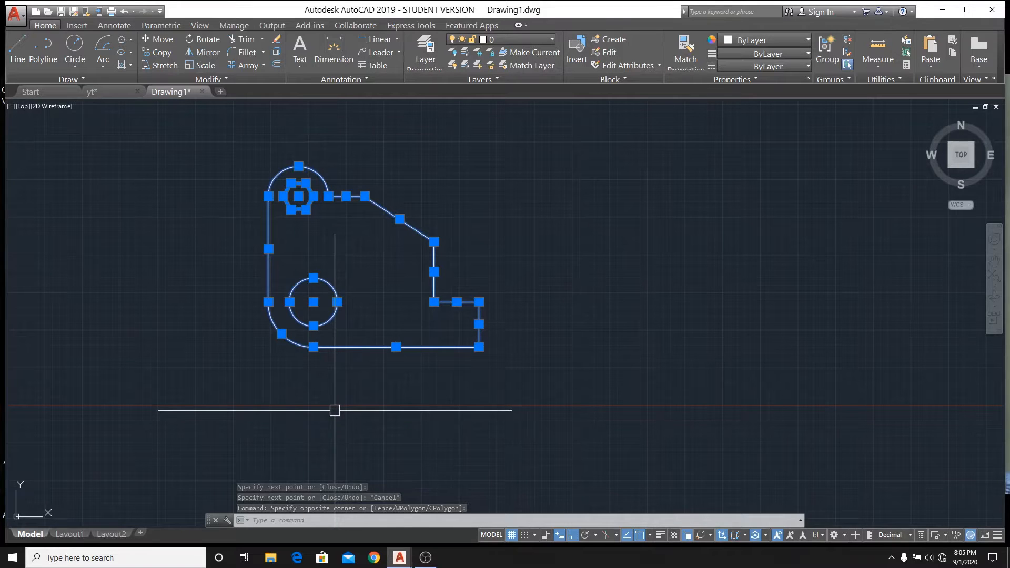
scroll(315, 404, down, 2)
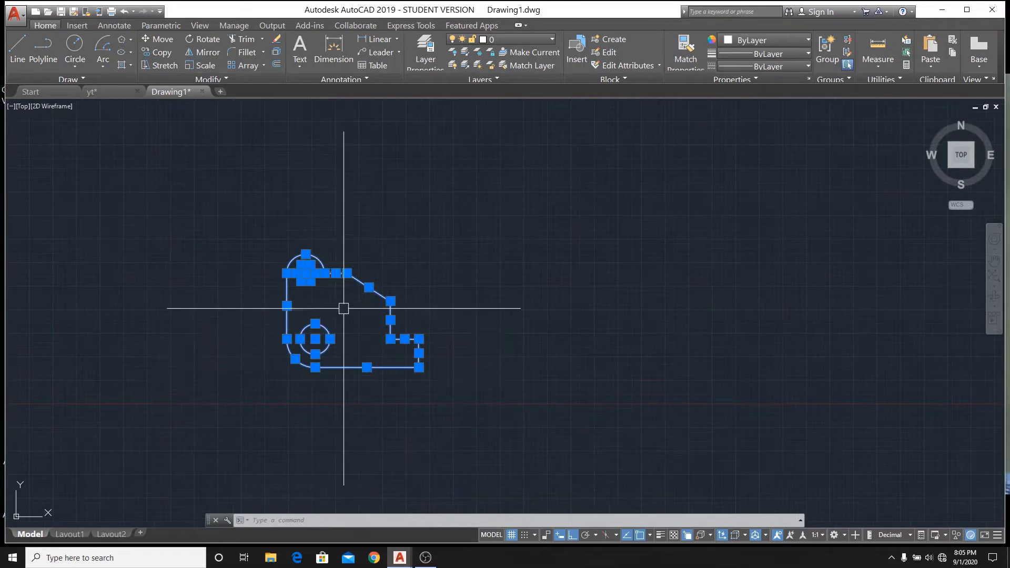
scroll(343, 308, up, 2)
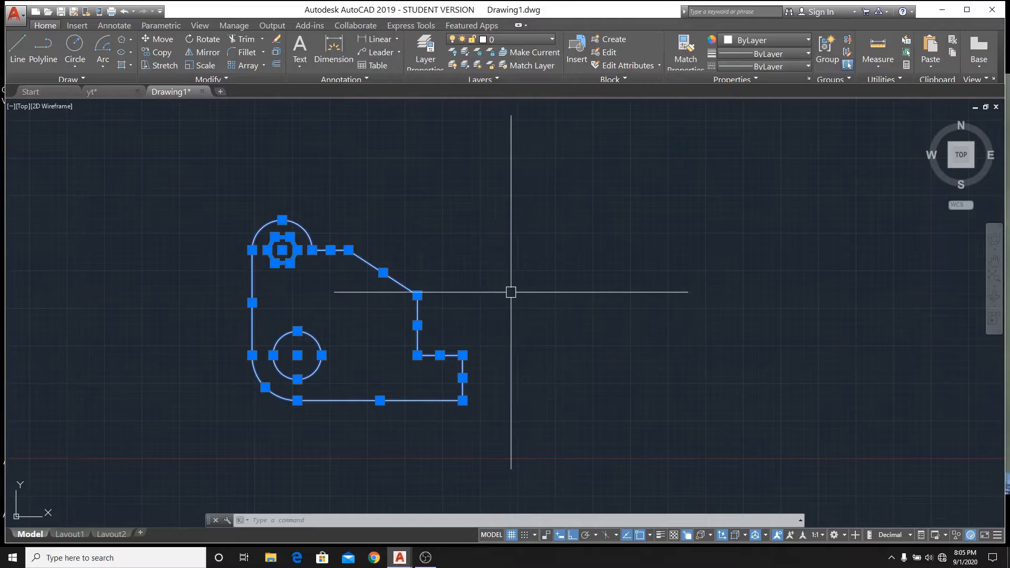
- Examine the dimensions of the rectangular plate with four corner holes in the yt drawing, and return to Drawing1
click(118, 97)
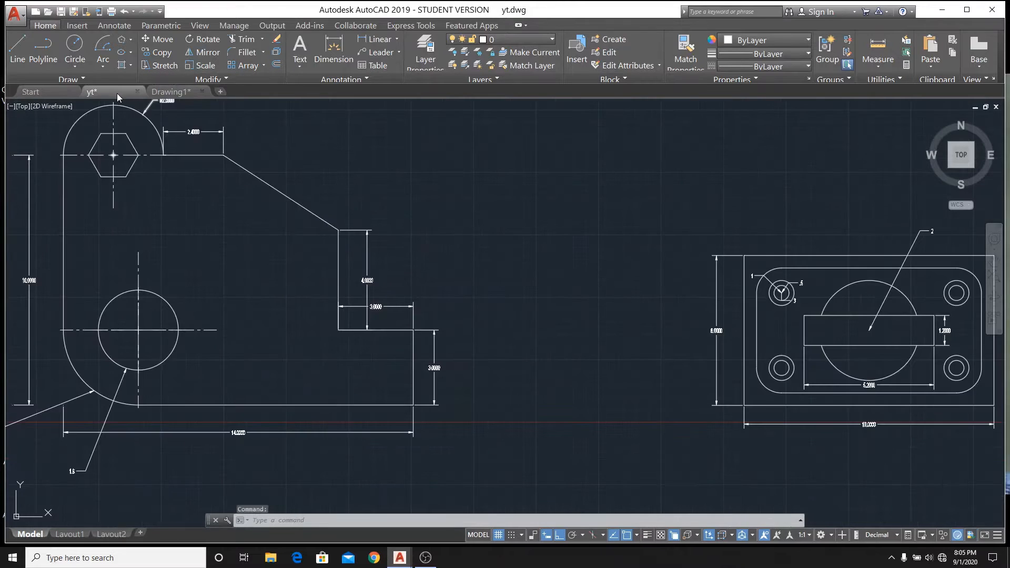
scroll(37, 305, down, 2)
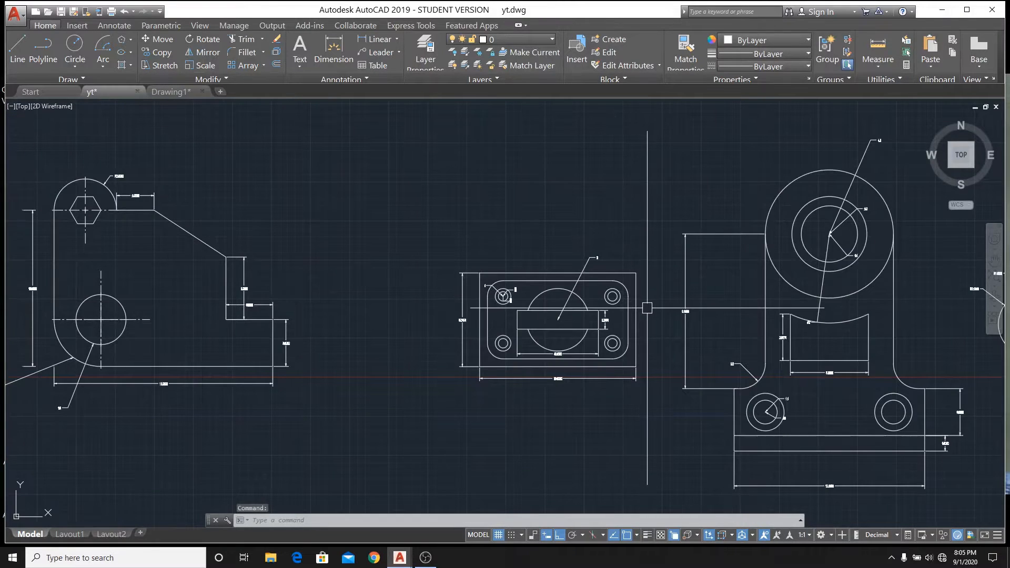
scroll(647, 308, up, 3)
scroll(647, 307, down, 4)
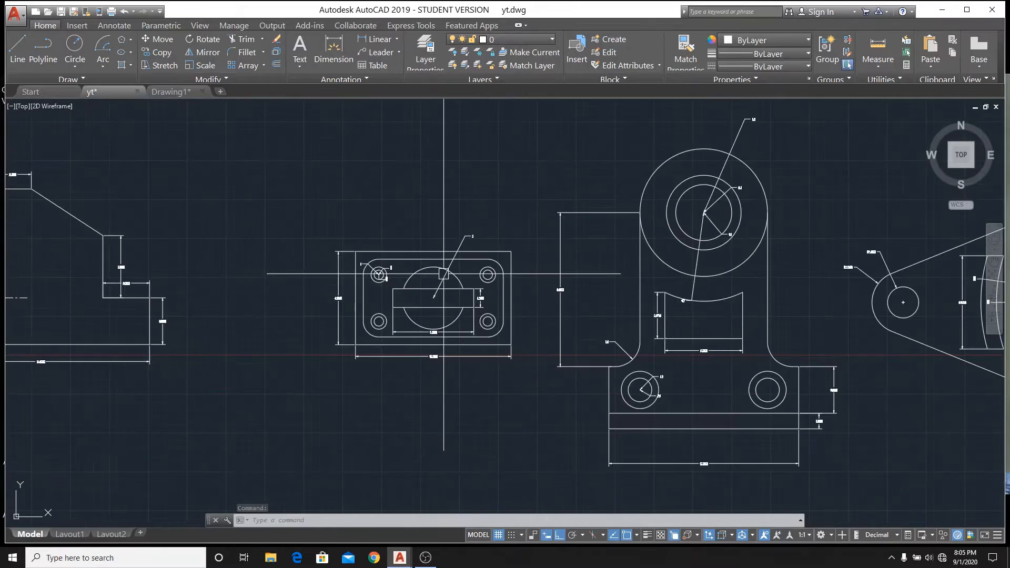
scroll(505, 311, up, 2)
scroll(505, 311, up, 2)
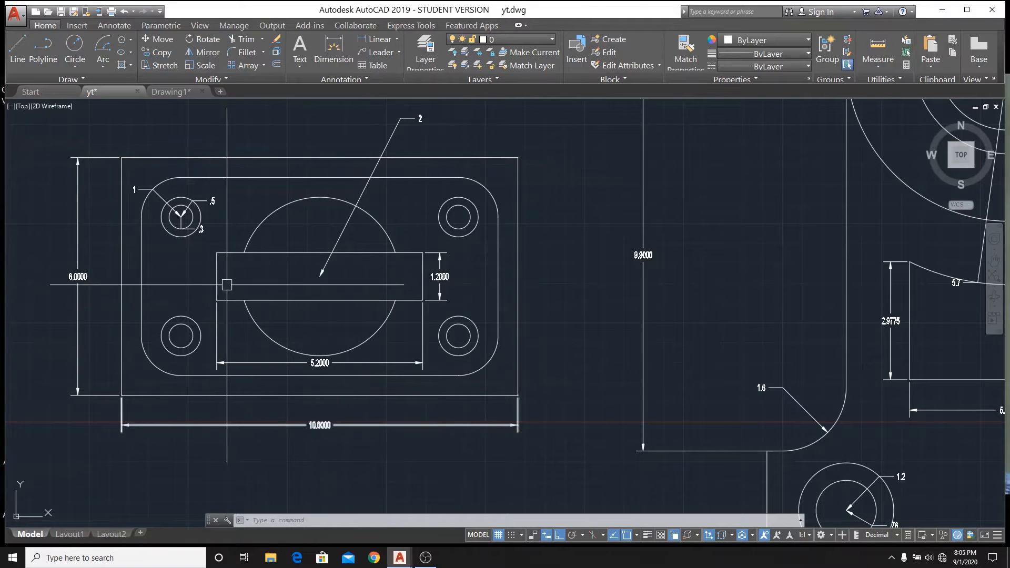
click(169, 93)
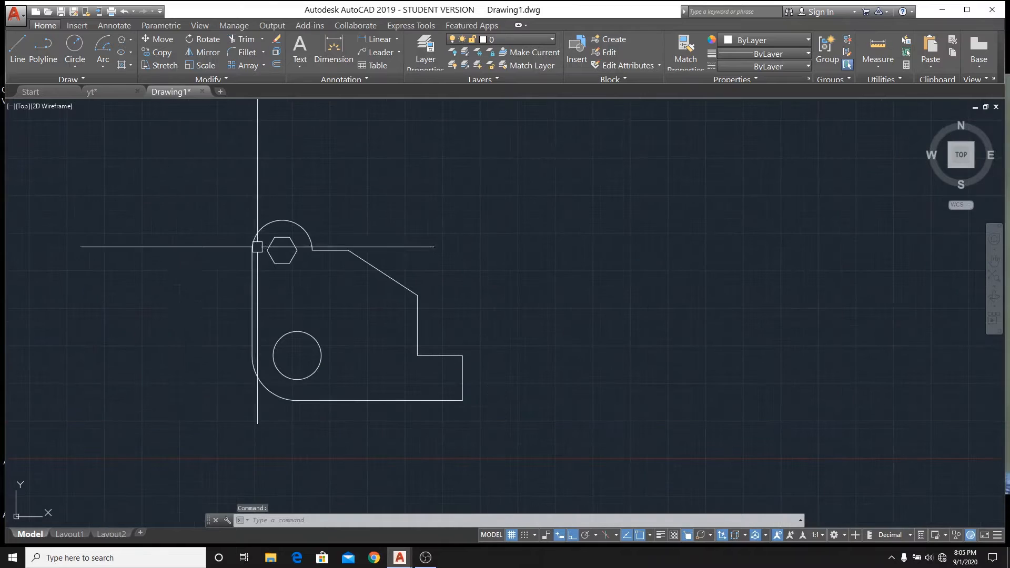
- Draw a rectangle 10 wide and 6 high in the empty space between the slanted-end shape and the bracket
scroll(219, 259, down, 1)
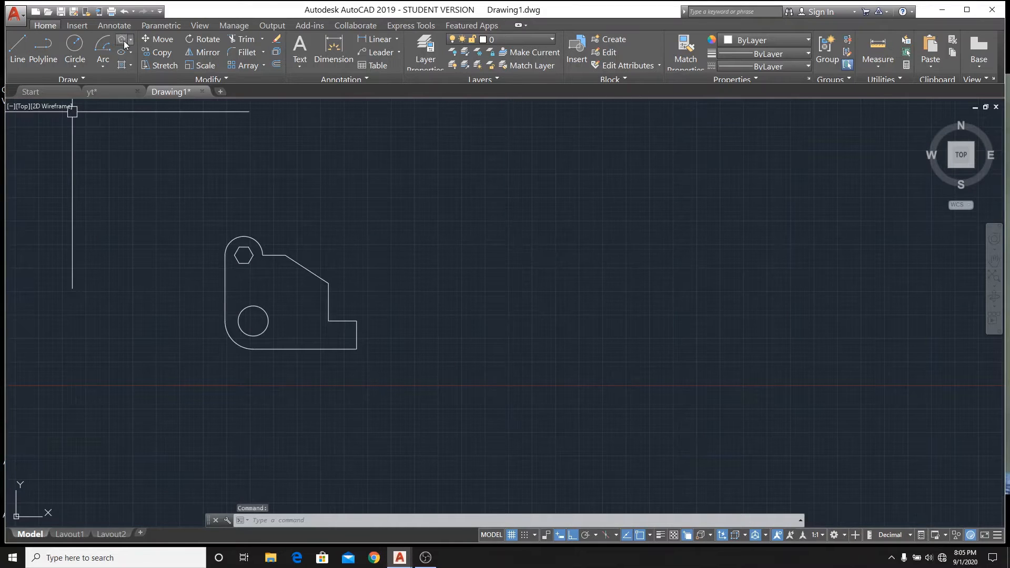
key(F8)
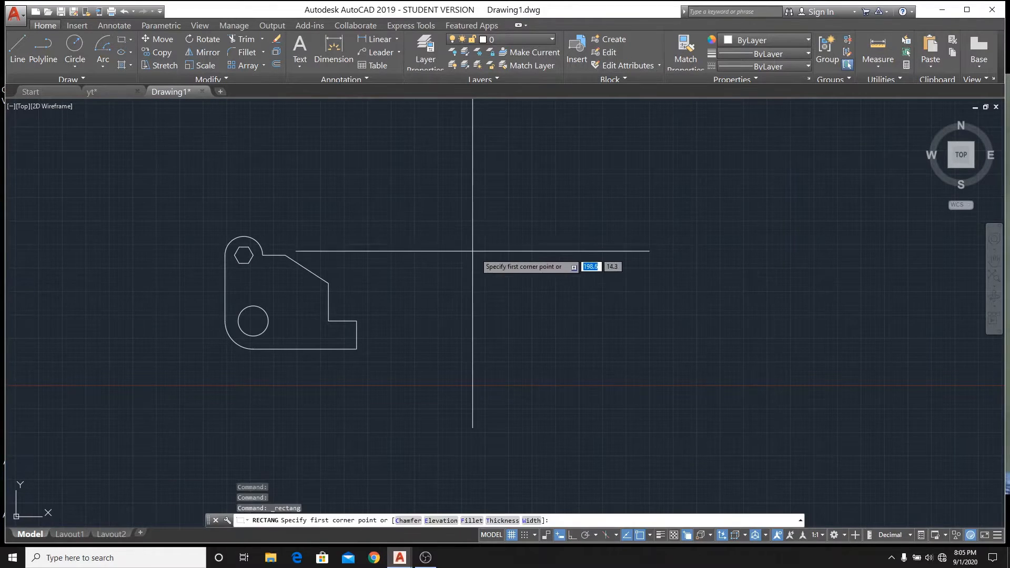
scroll(488, 265, down, 4)
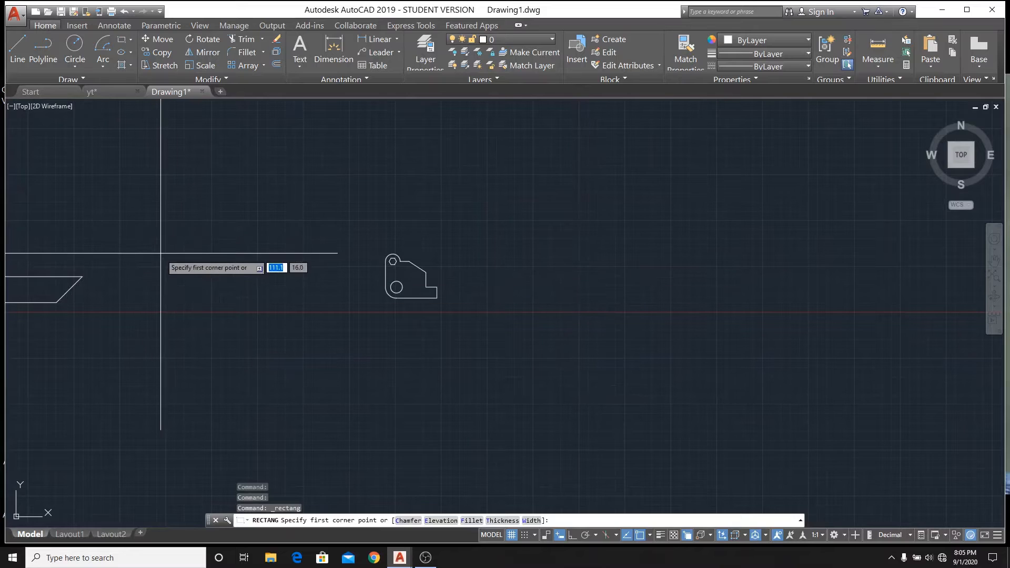
scroll(144, 276, down, 2)
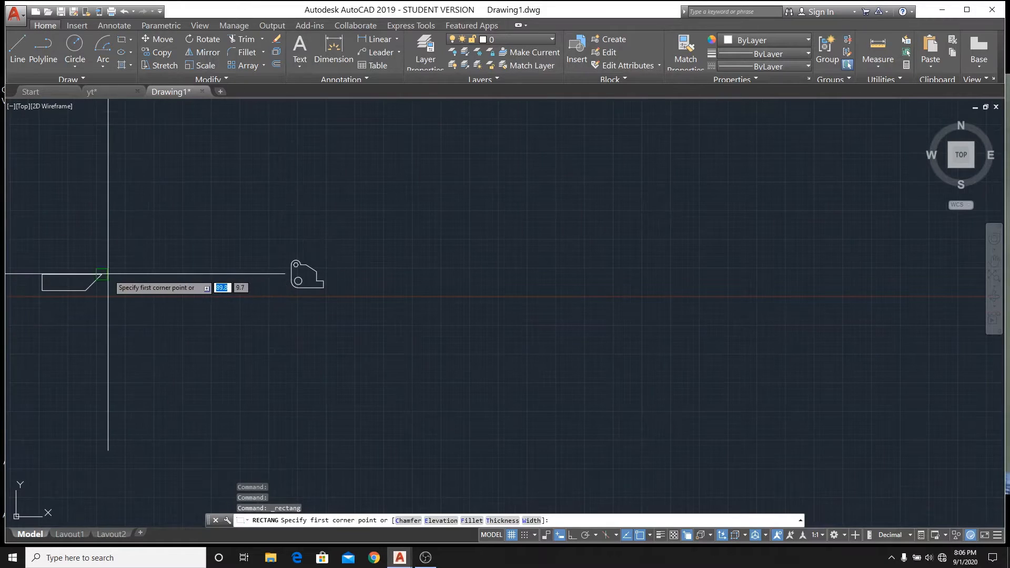
scroll(109, 274, up, 4)
click(200, 202)
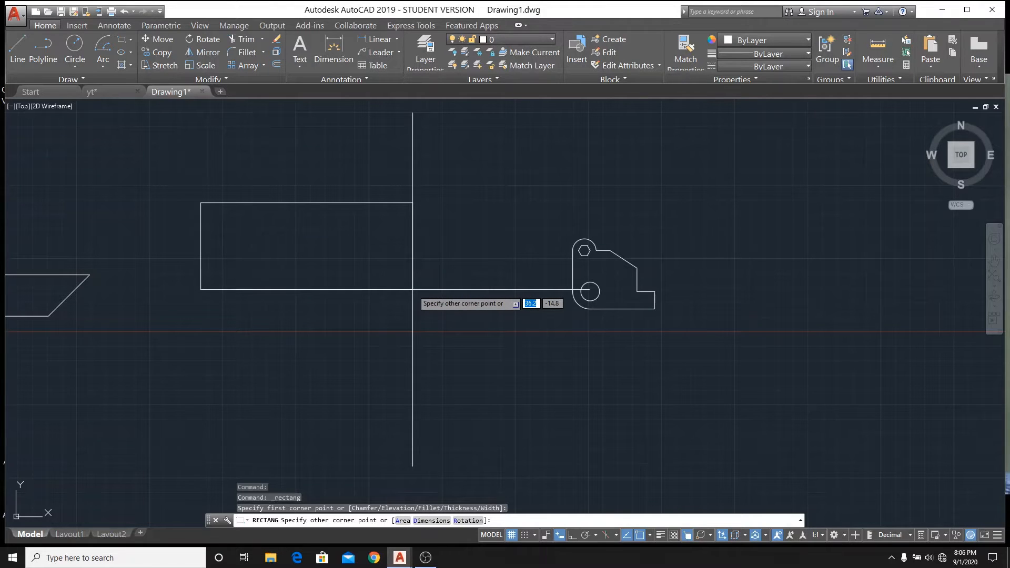
text(10)
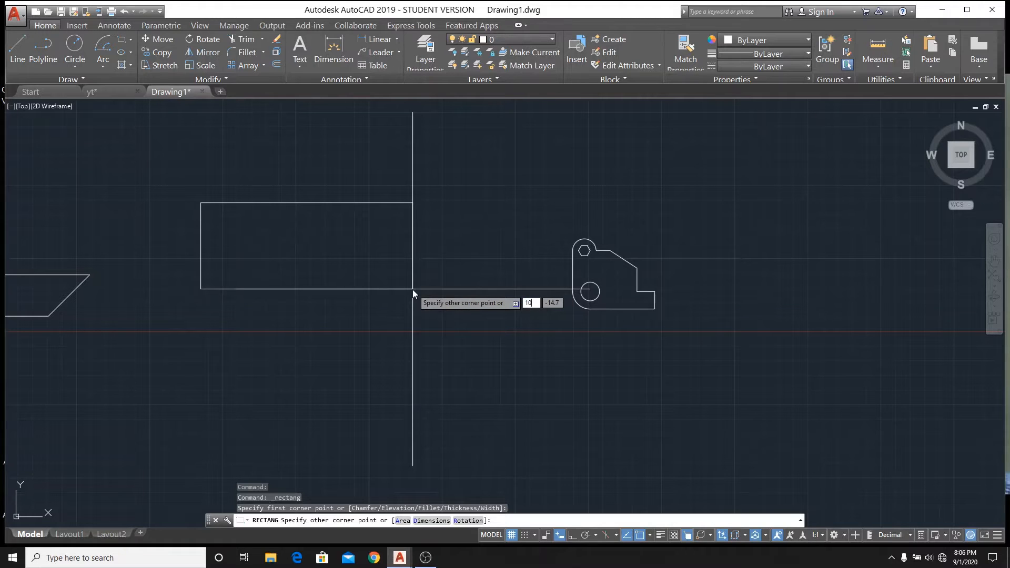
key(Tab)
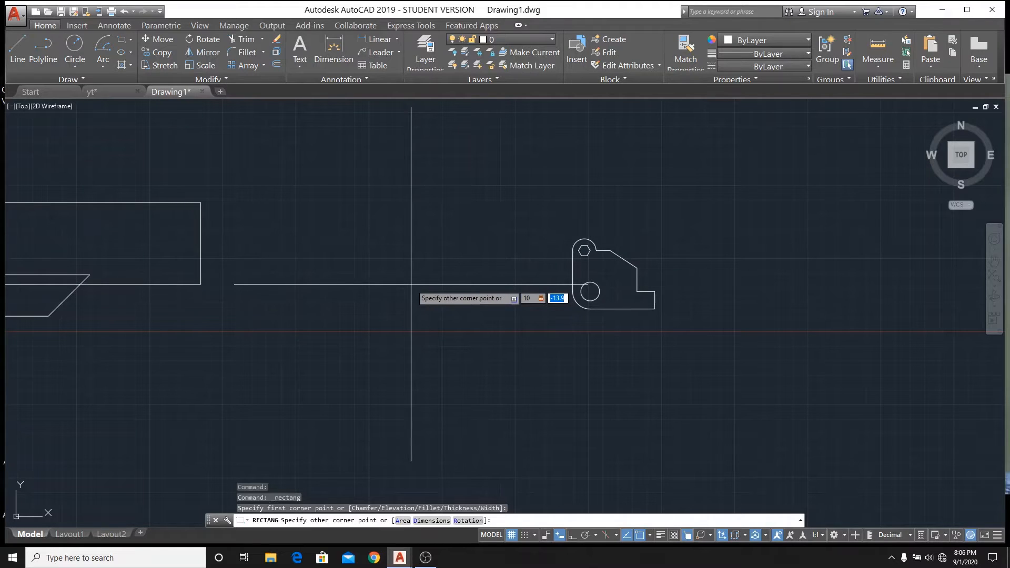
text(6)
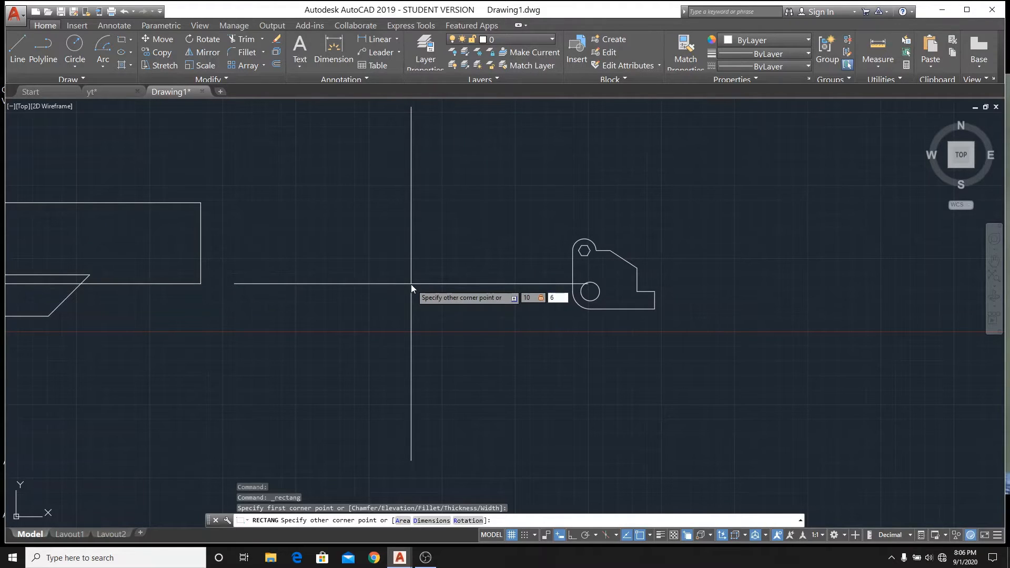
key(Return)
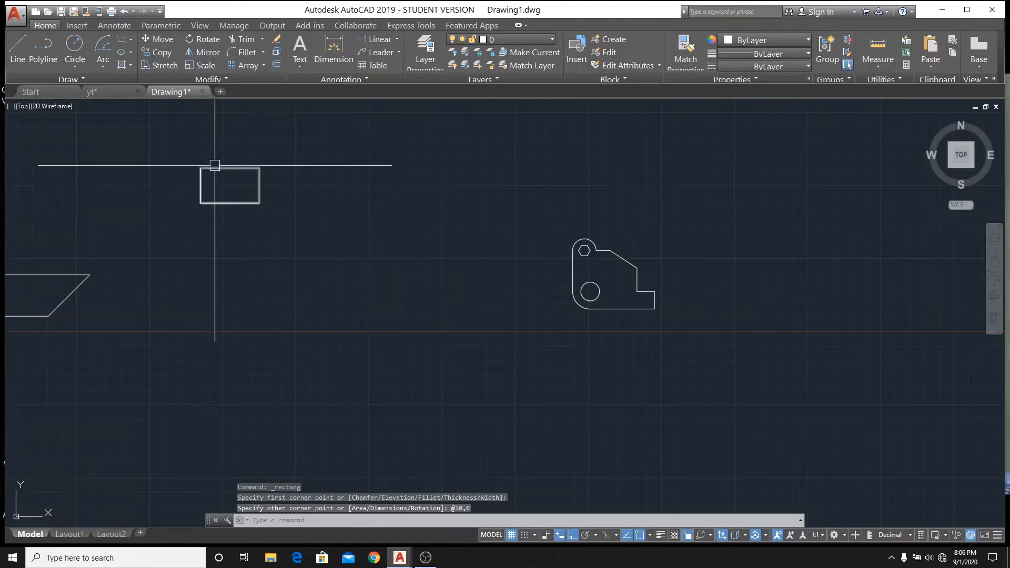
scroll(213, 162, up, 6)
scroll(142, 185, up, 4)
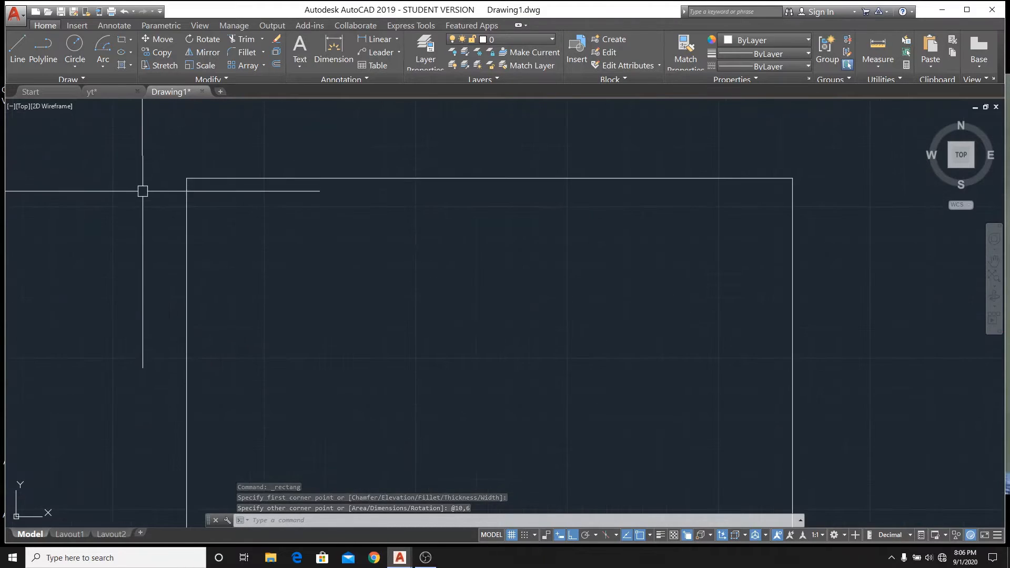
scroll(166, 180, down, 2)
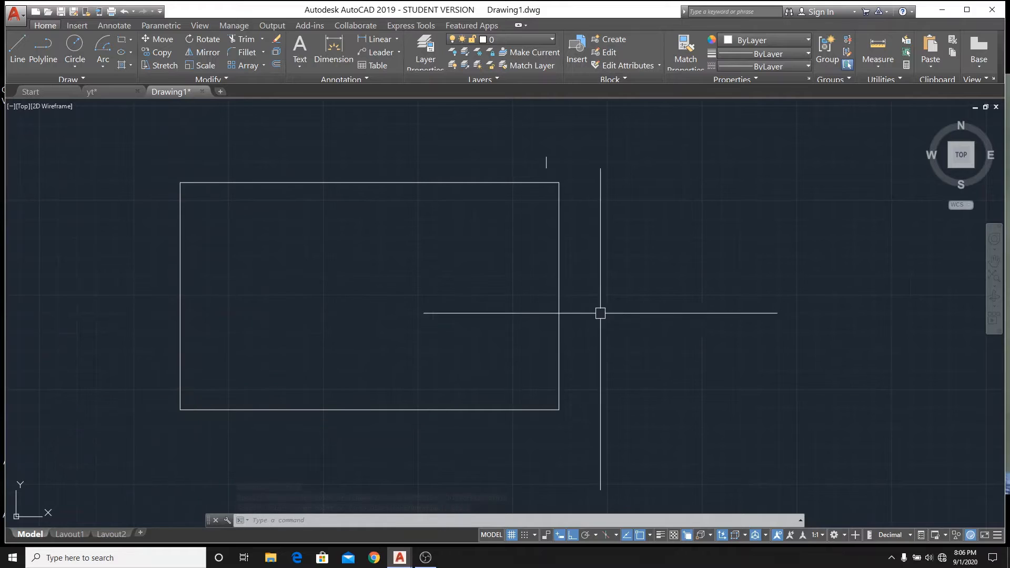
scroll(337, 325, down, 4)
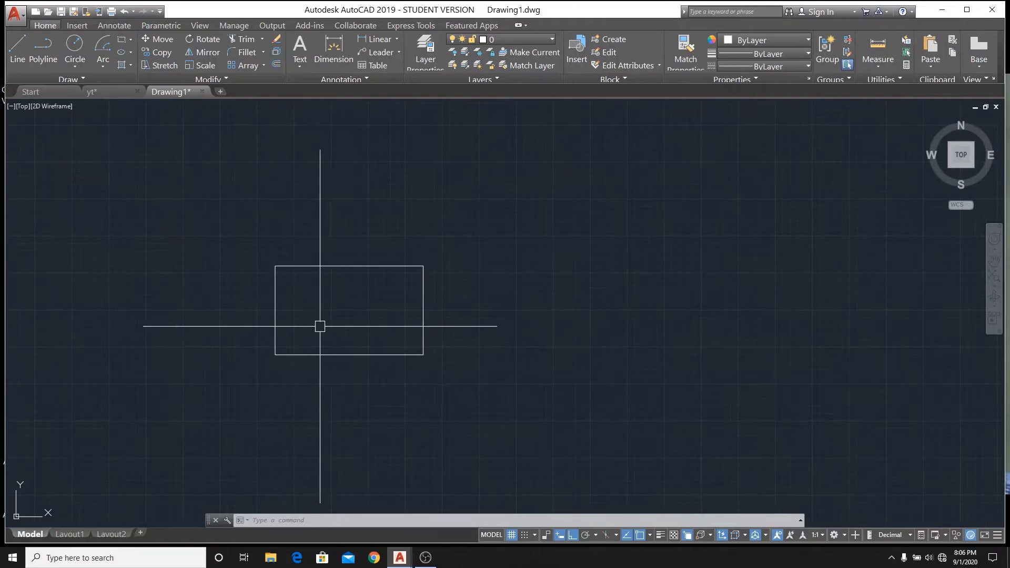
scroll(318, 325, up, 4)
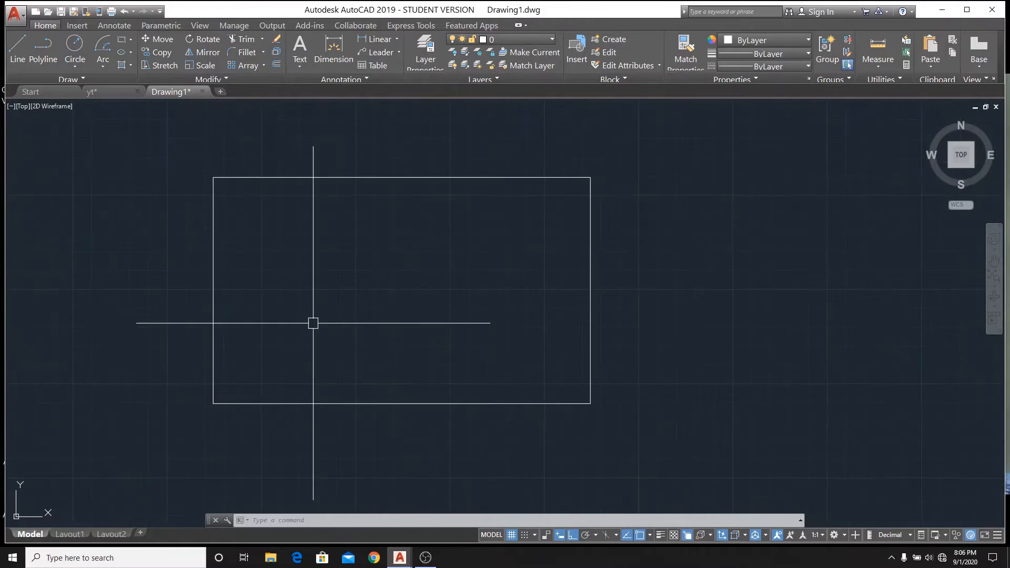
- Add a linear dimension for the width of the plate's rounded inner outline in the yt drawing, placed below the overall width dimension
click(103, 91)
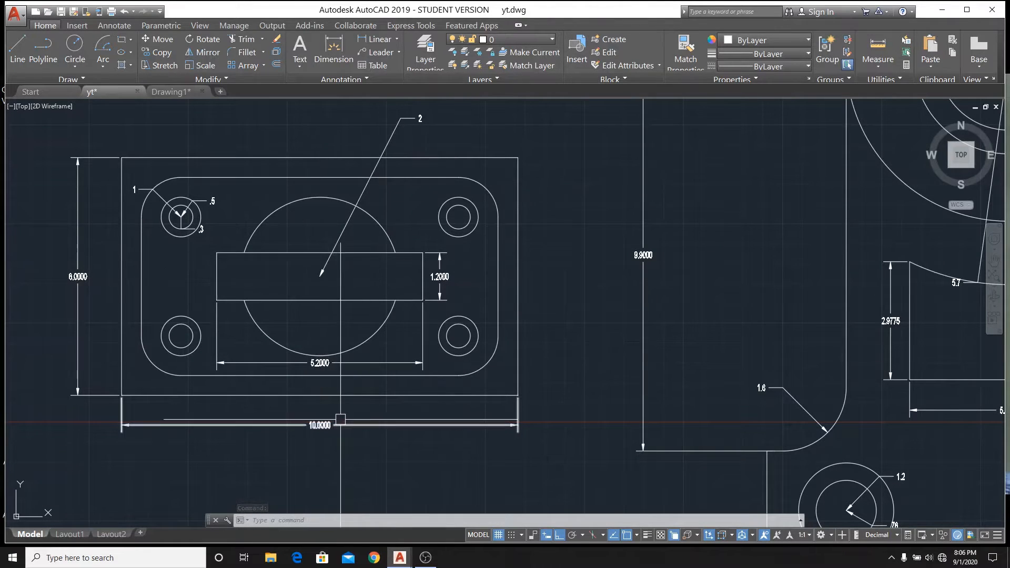
click(118, 29)
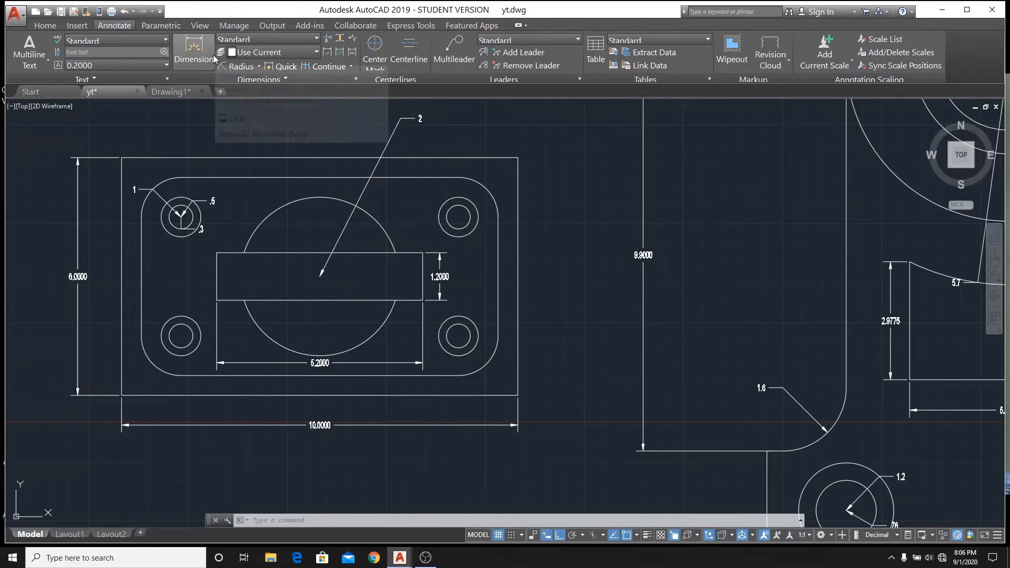
click(258, 66)
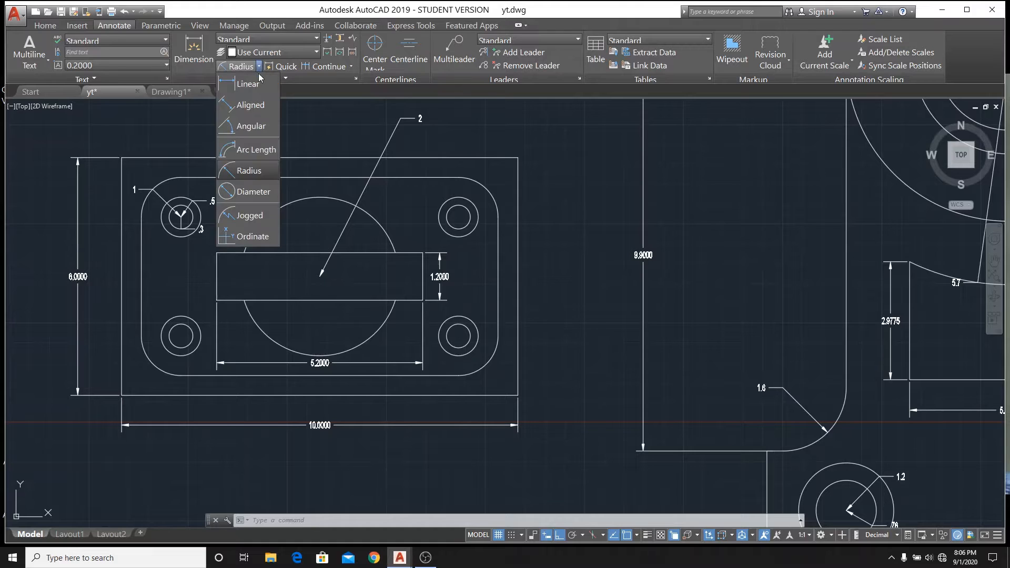
click(257, 84)
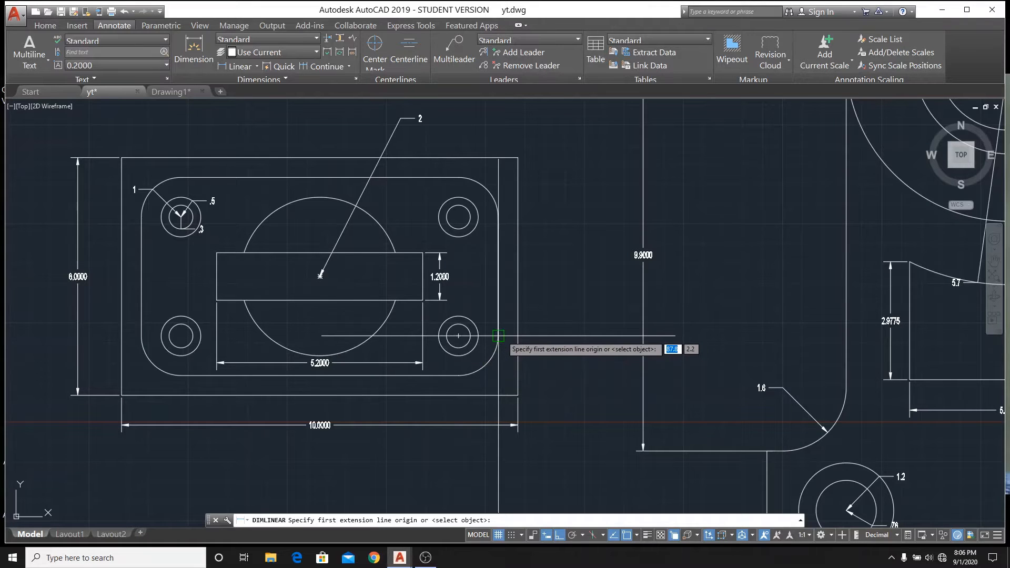
click(499, 335)
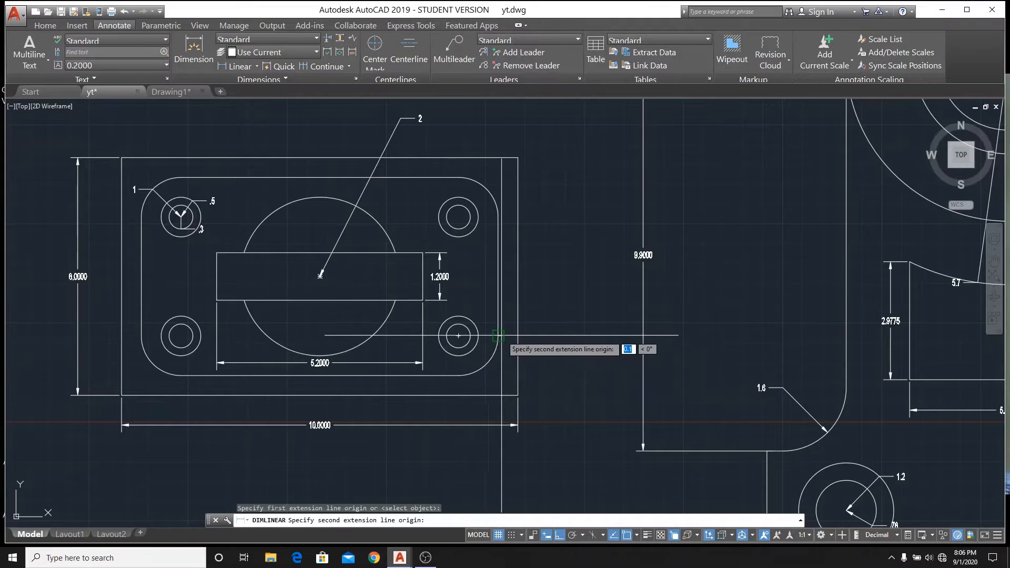
click(141, 335)
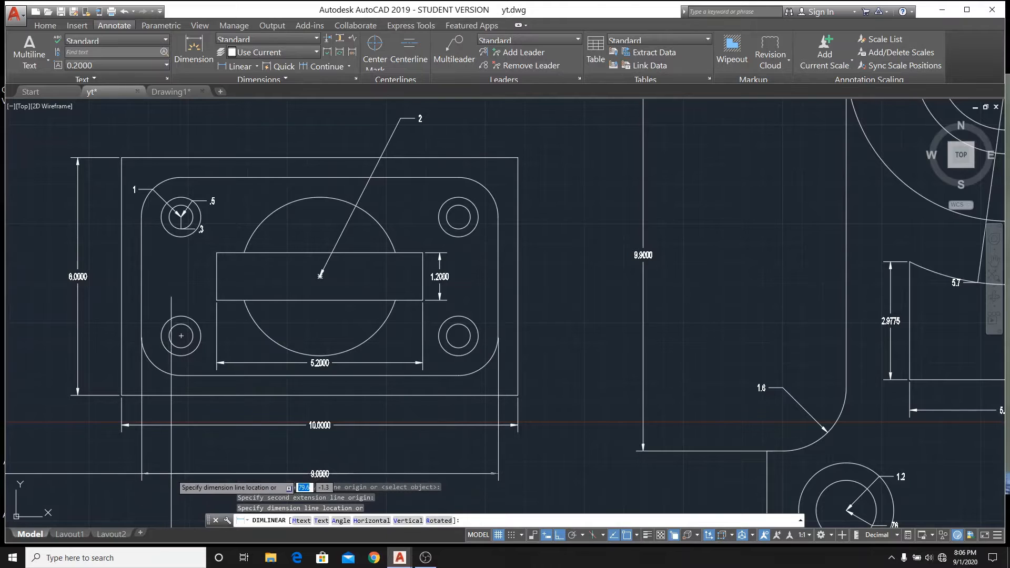
scroll(175, 467, down, 4)
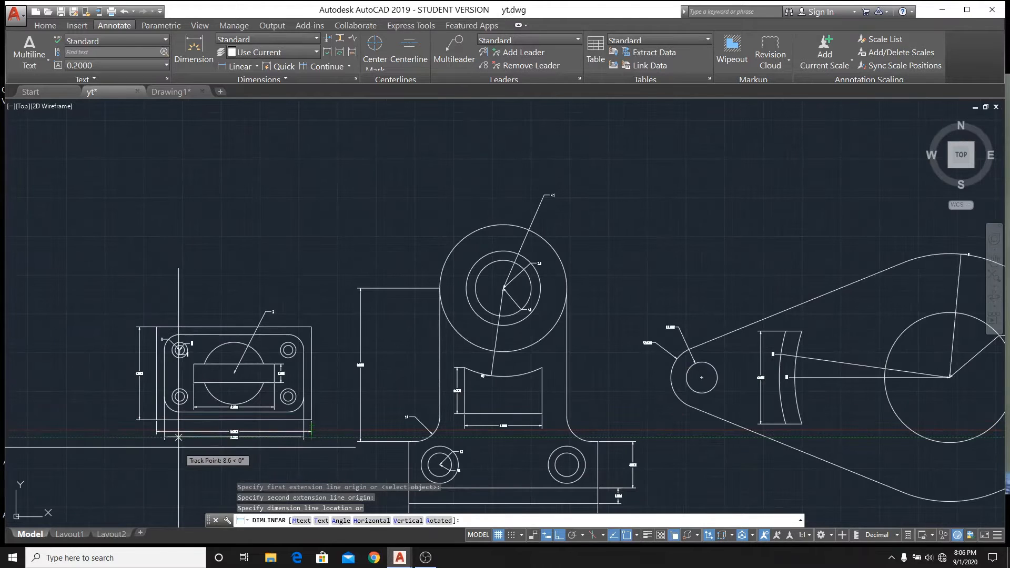
click(178, 454)
scroll(234, 455, up, 6)
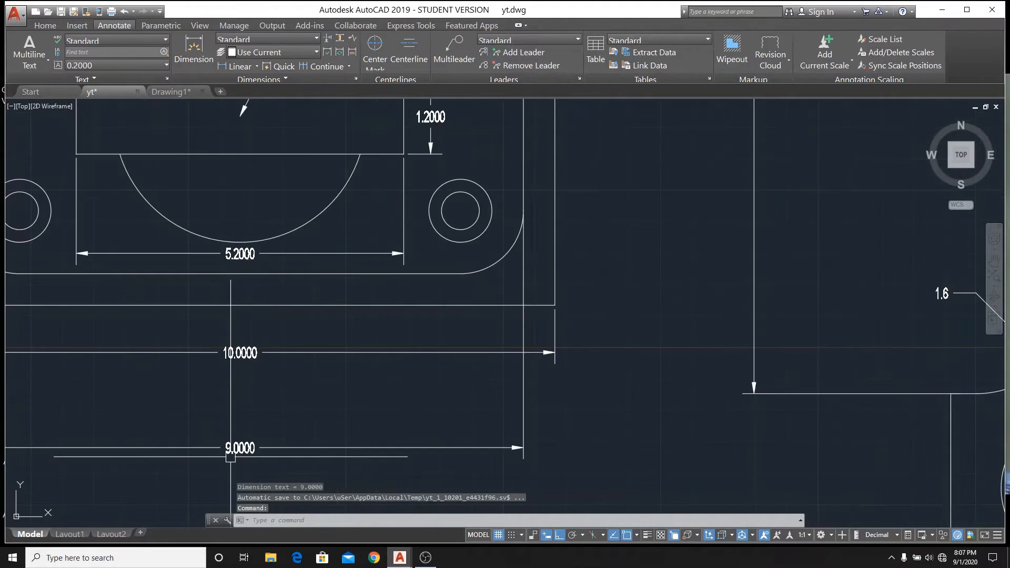
- Dimension the height of the plate's rounded inner outline, placing it outside the overall height dimension
scroll(247, 449, down, 4)
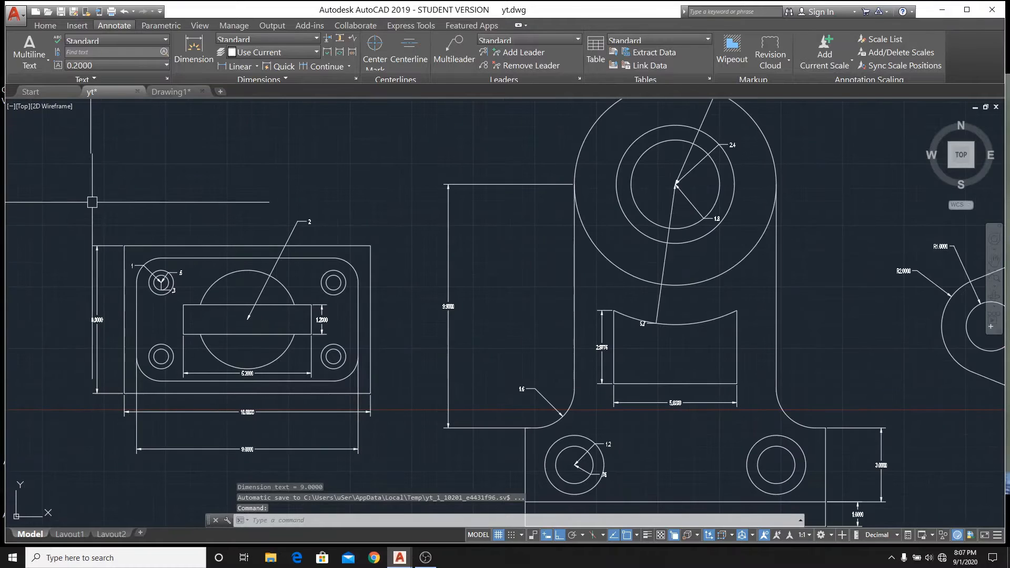
click(211, 53)
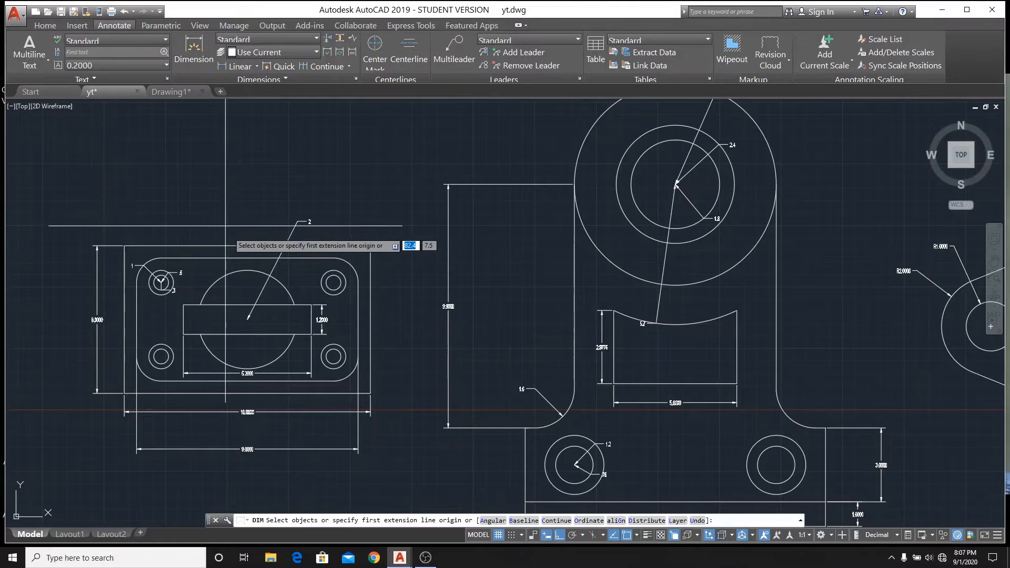
click(161, 257)
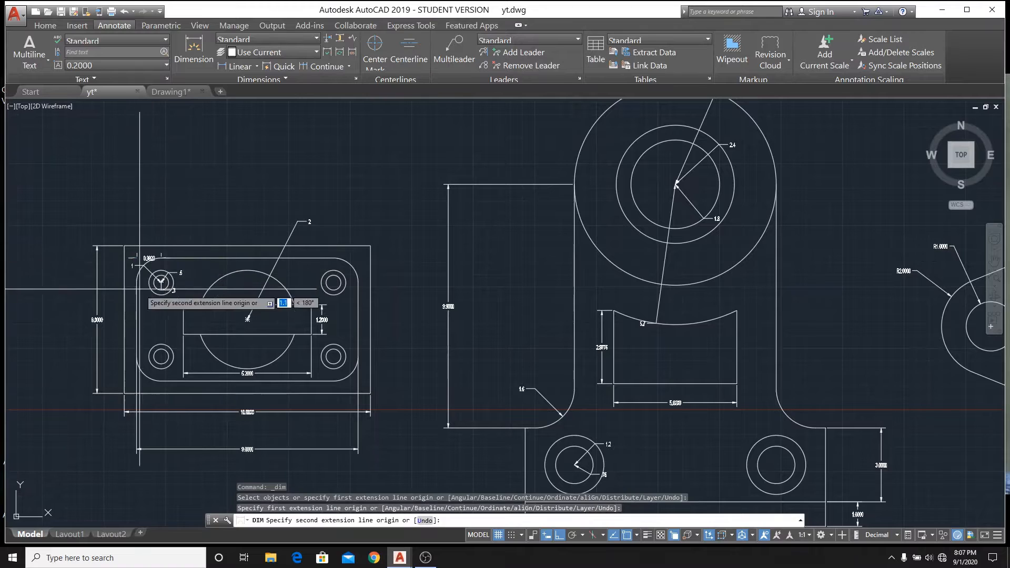
click(161, 381)
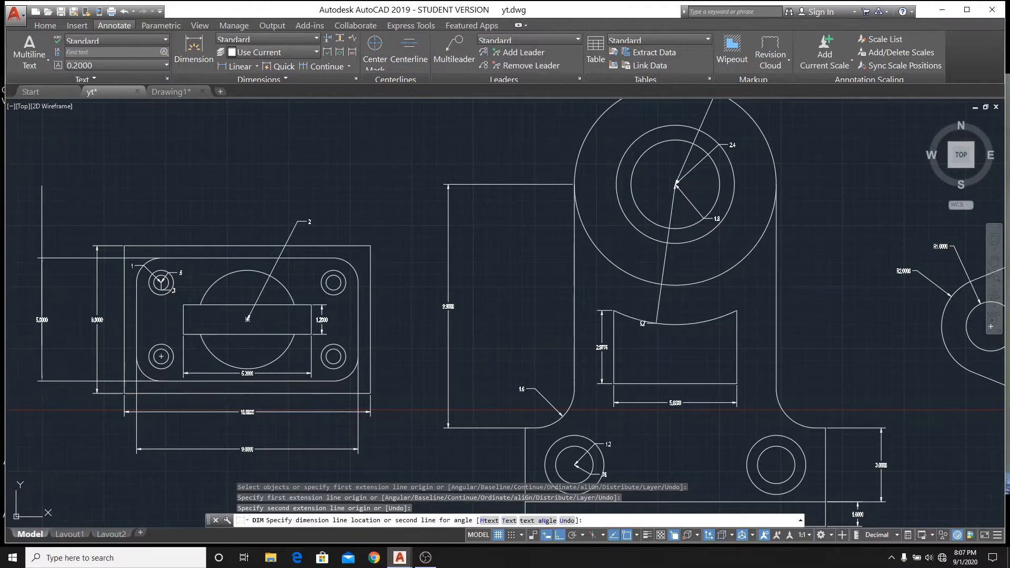
click(42, 342)
scroll(40, 316, up, 8)
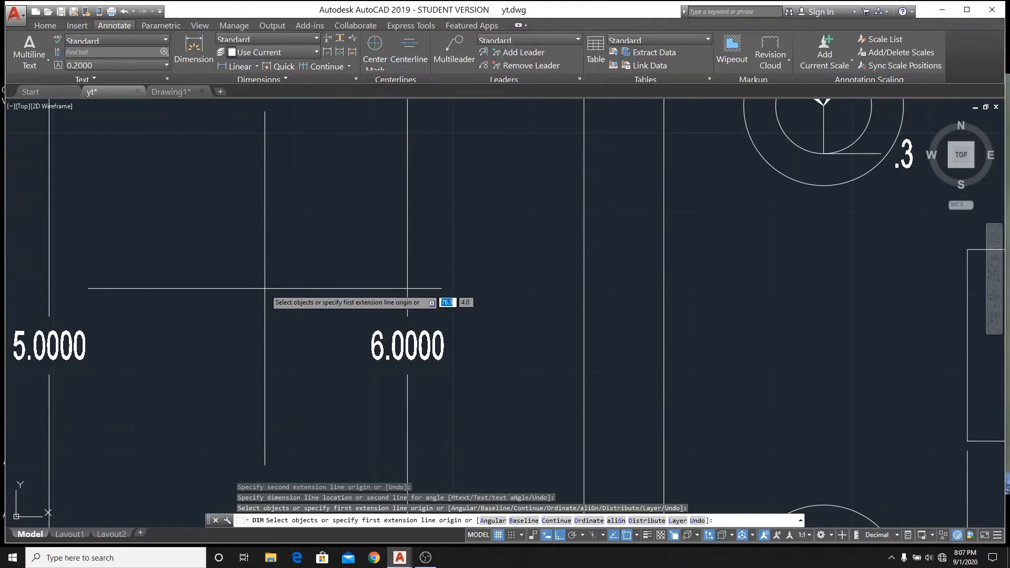
scroll(265, 292, down, 4)
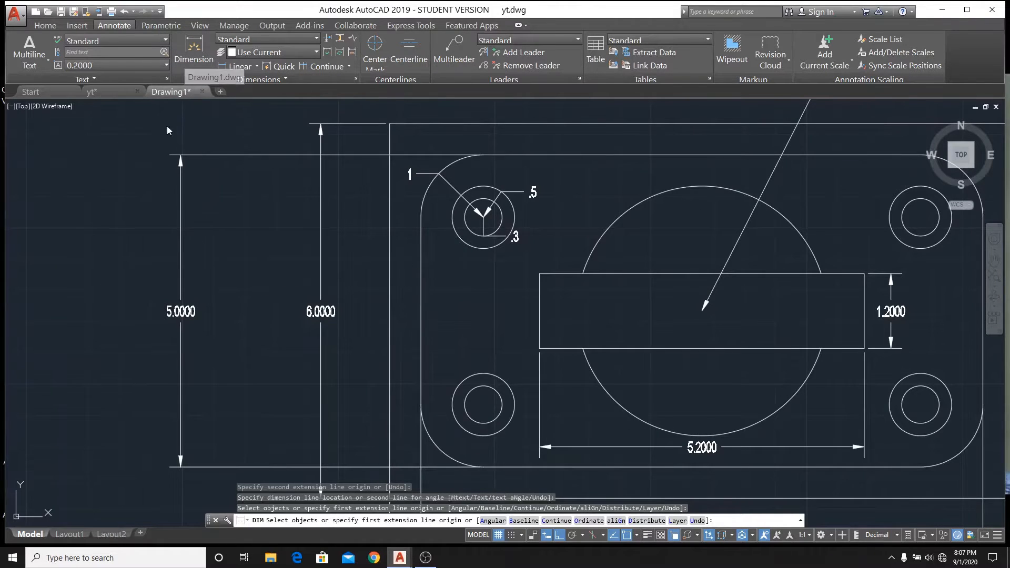
key(Escape)
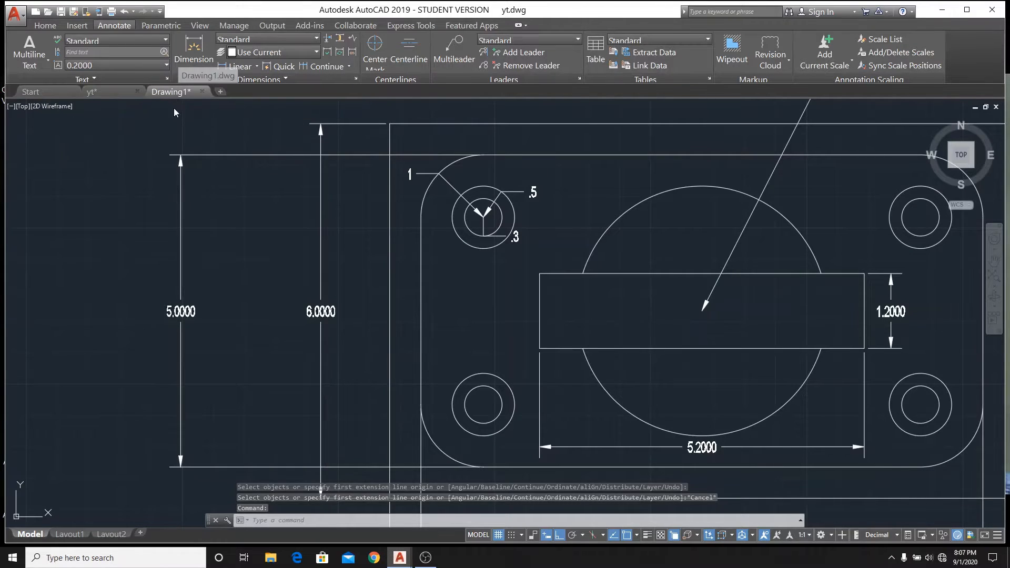
click(171, 91)
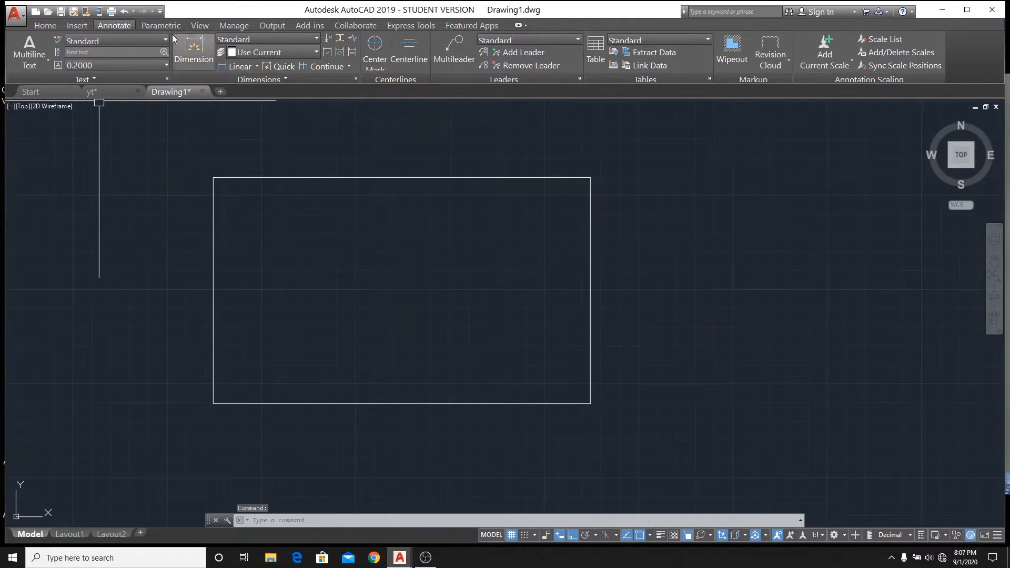
click(46, 26)
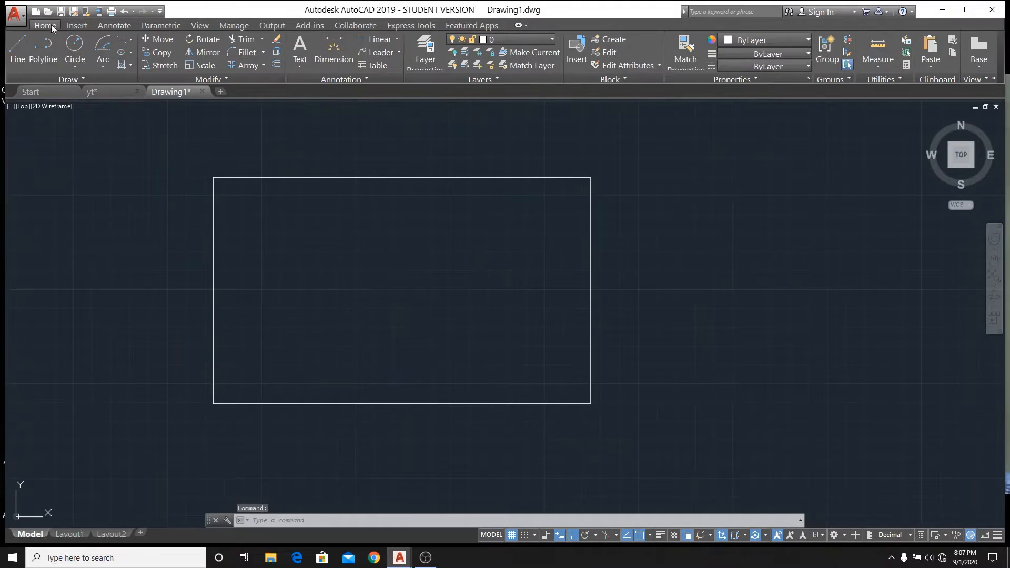
click(124, 40)
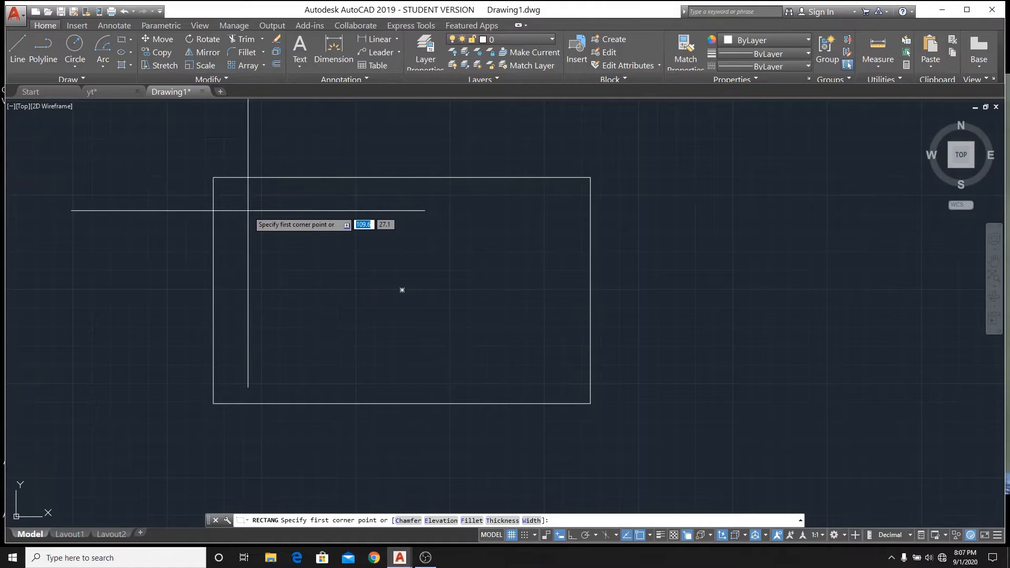
- Examine the outer and inner height dimensions of the plate in the yt drawing, and return to Drawing1
click(105, 91)
scroll(220, 307, down, 1)
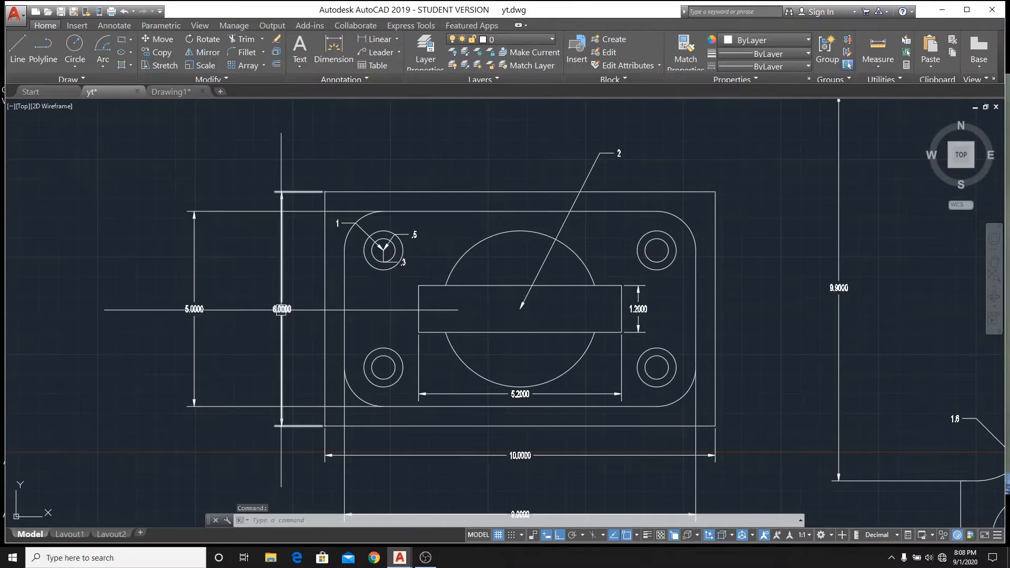
scroll(282, 309, up, 2)
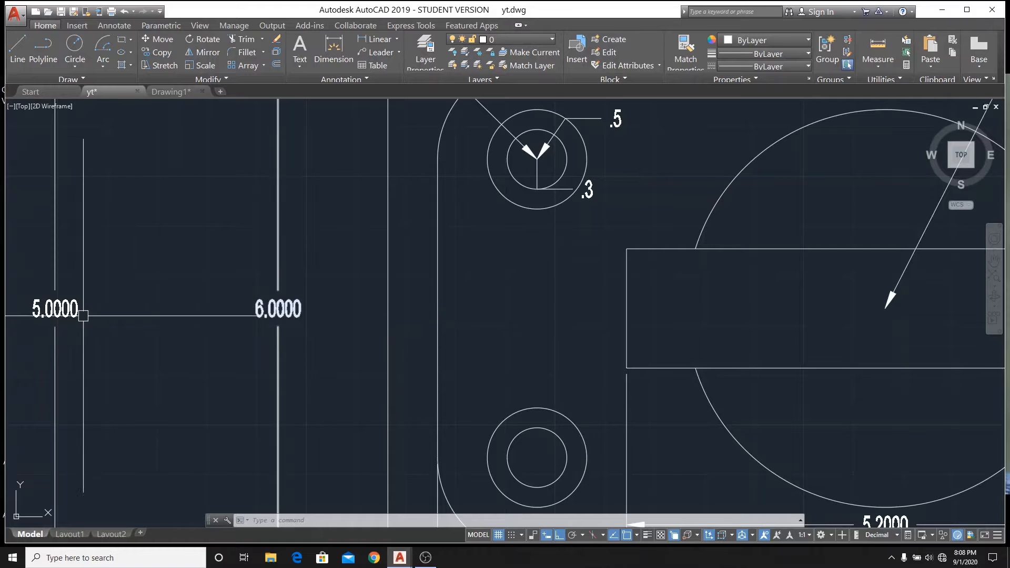
scroll(298, 305, down, 2)
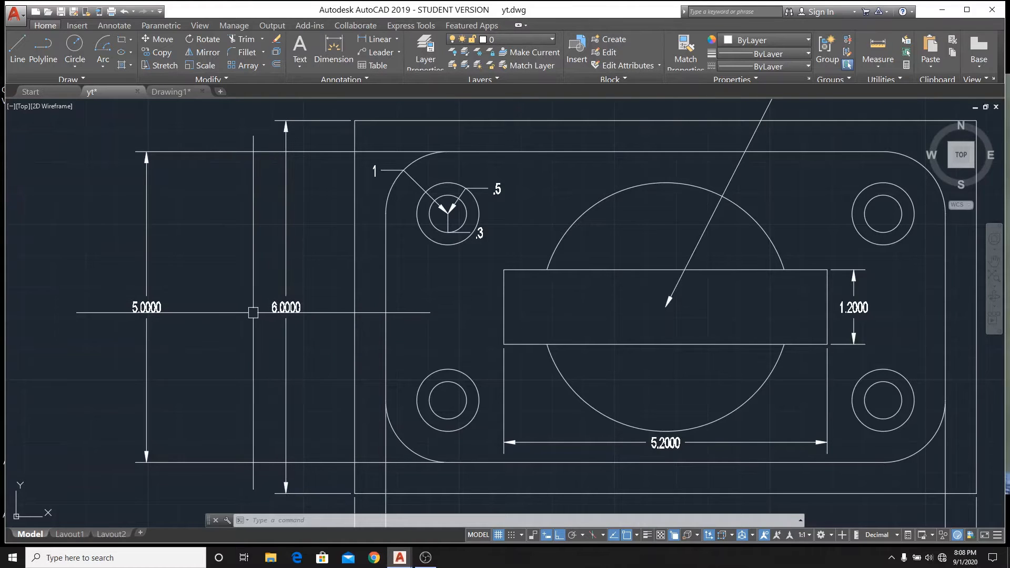
scroll(189, 319, down, 4)
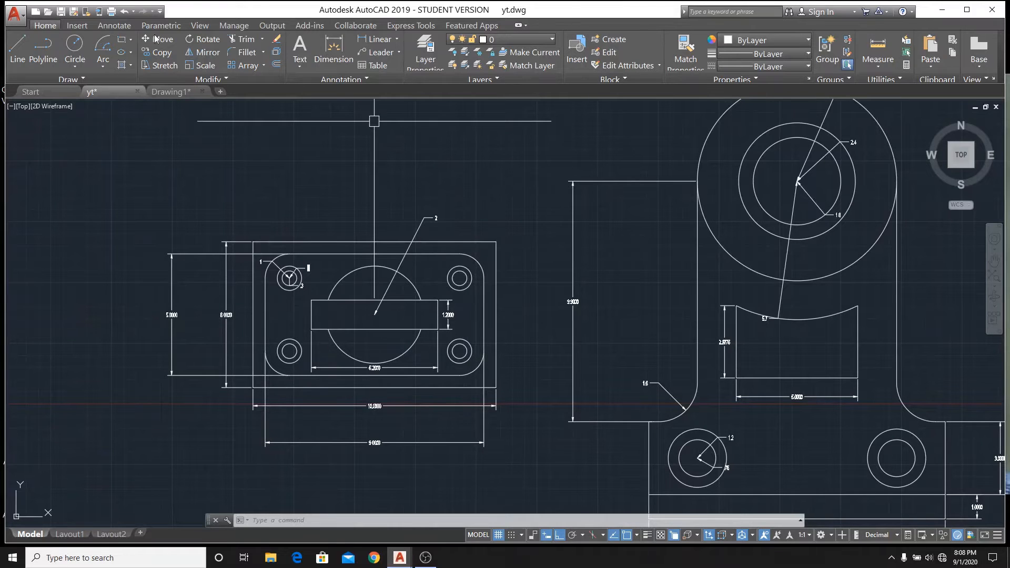
click(177, 95)
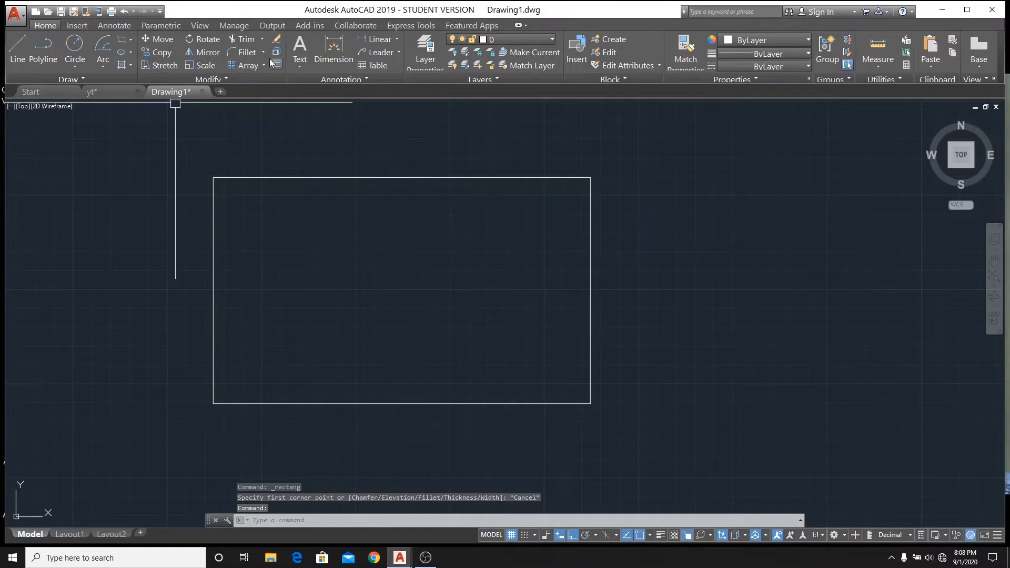
- Offset the plate's rectangle 0.5 inward to create the inner outline
text(O)
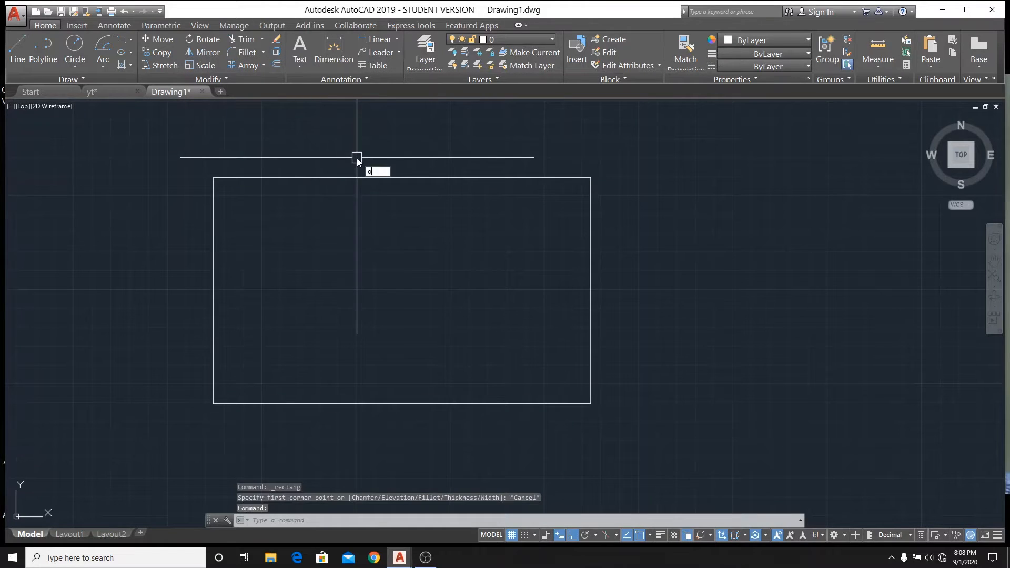
key(Return)
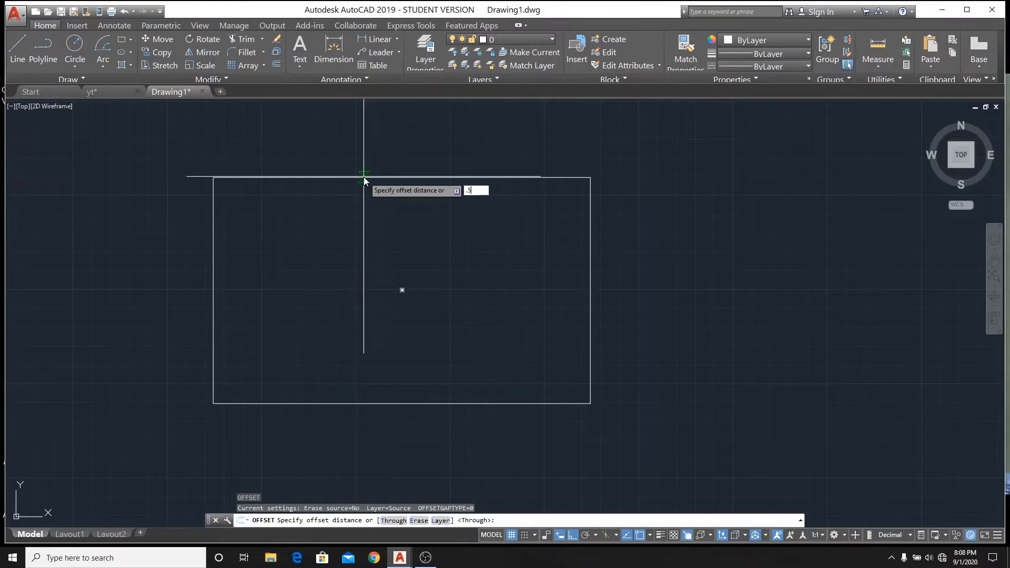
key(Return)
click(363, 177)
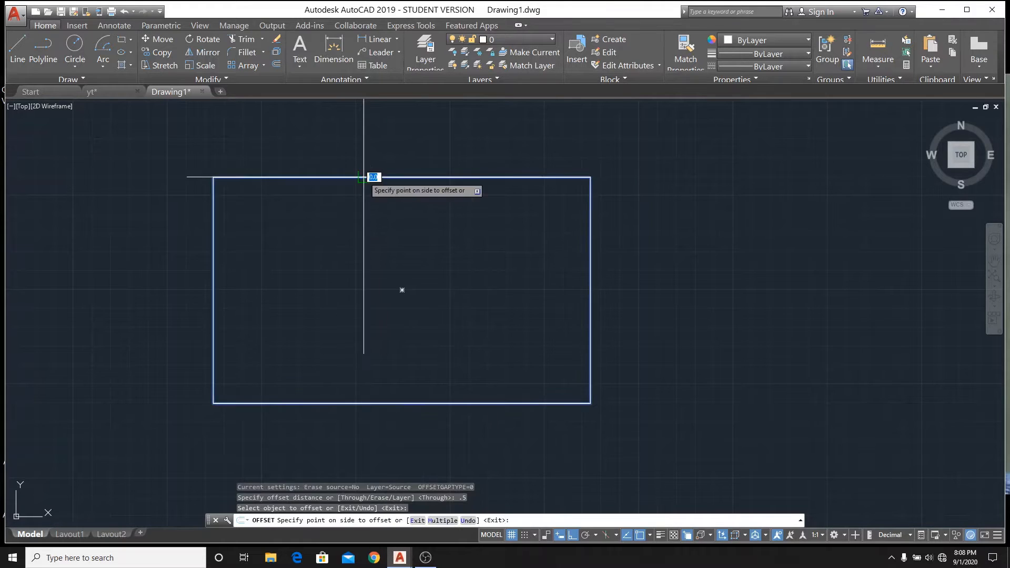
click(386, 186)
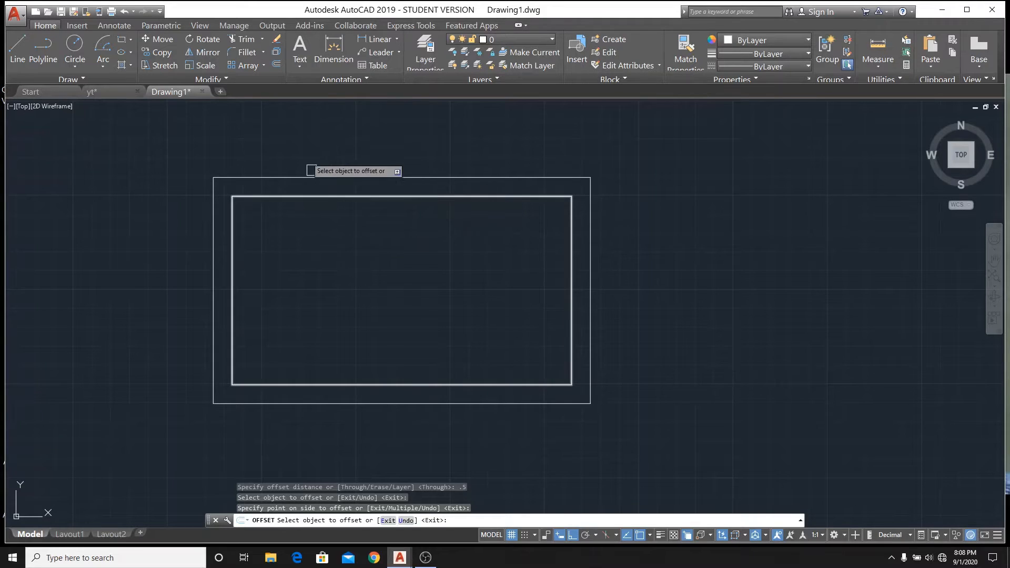
right_click(315, 131)
click(347, 151)
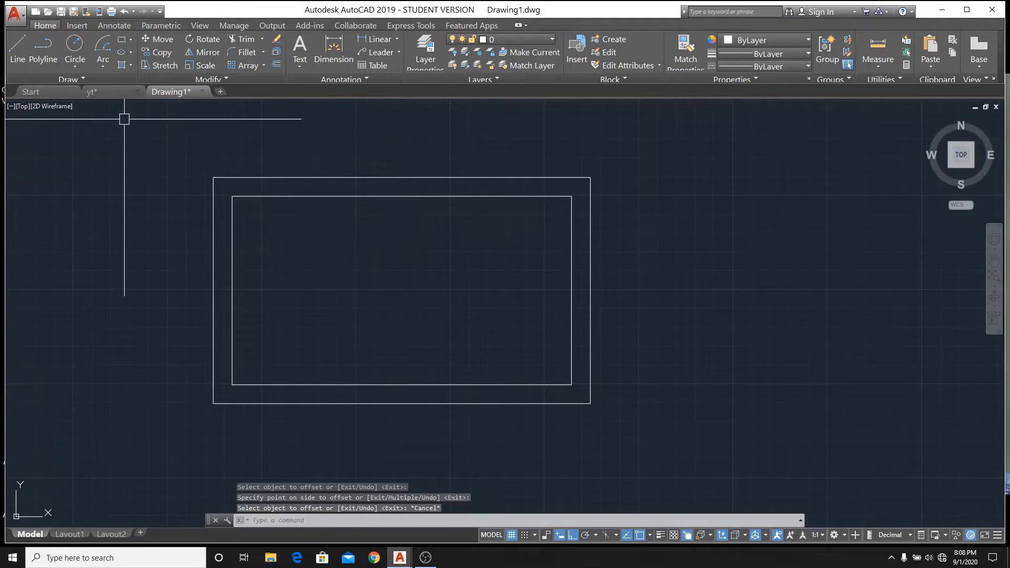
- Examine the rounded inner outline and its upper-left corner radius label in the yt drawing's plate view
click(118, 93)
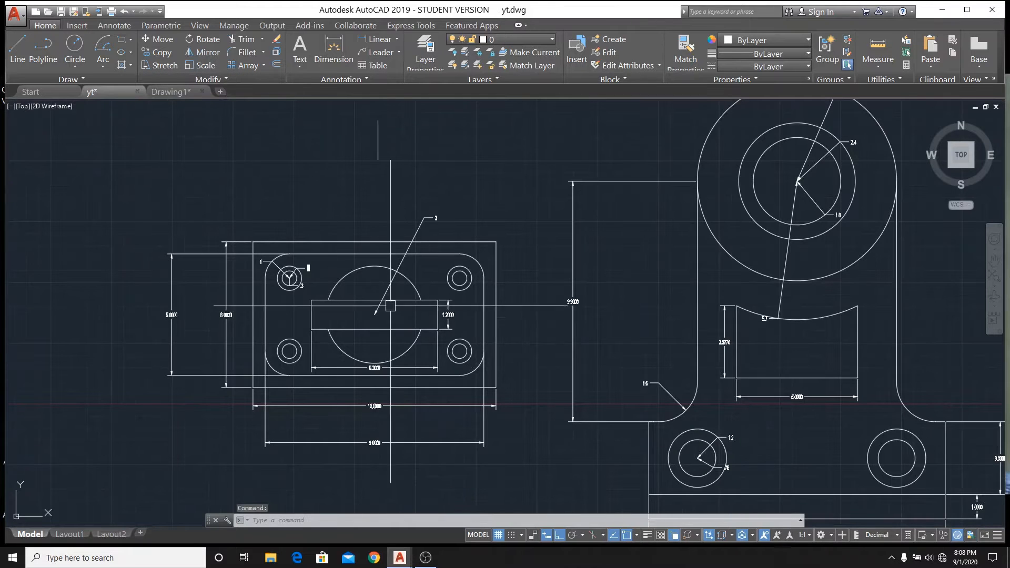
scroll(278, 258, up, 4)
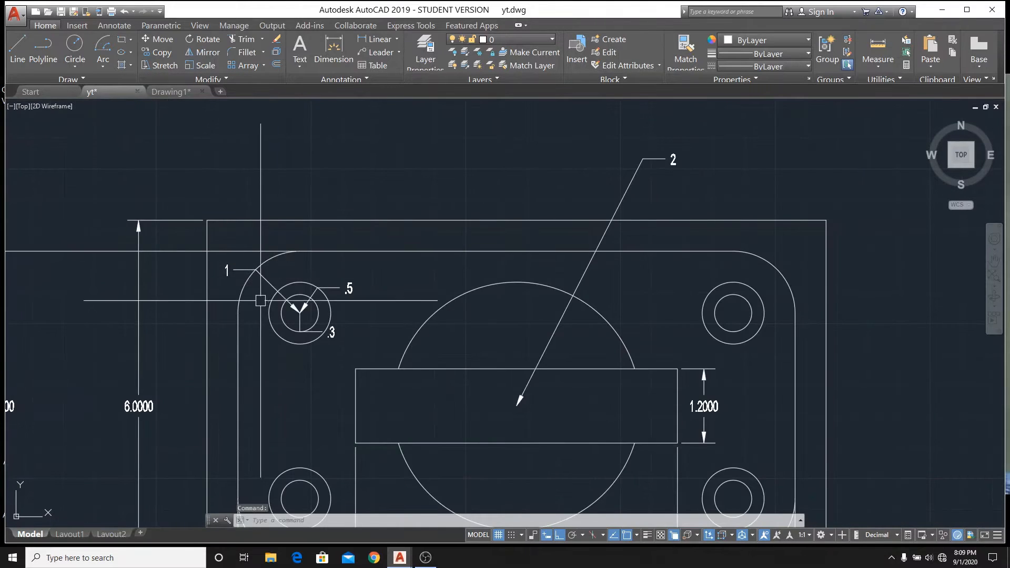
scroll(280, 252, down, 2)
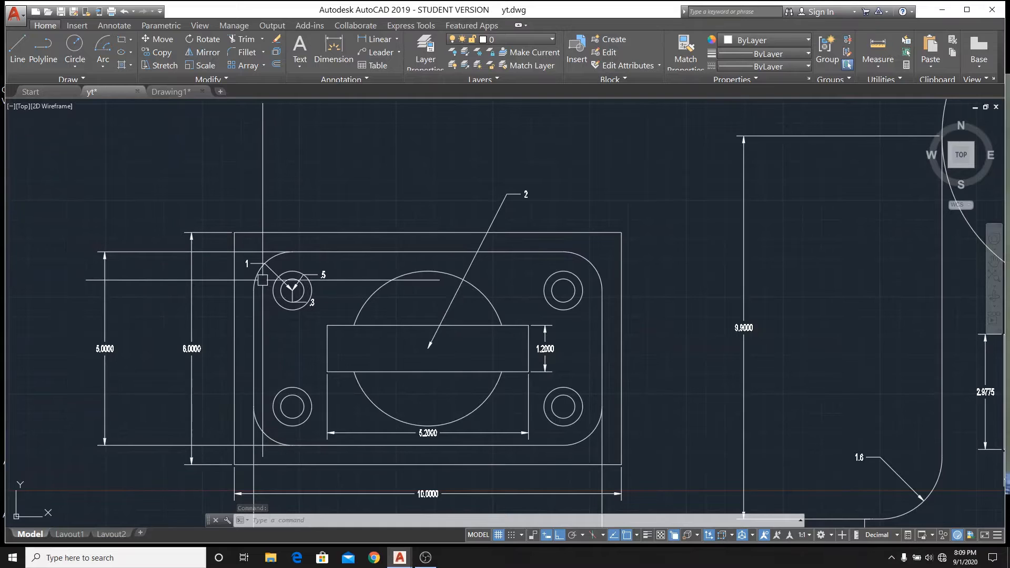
scroll(273, 264, up, 5)
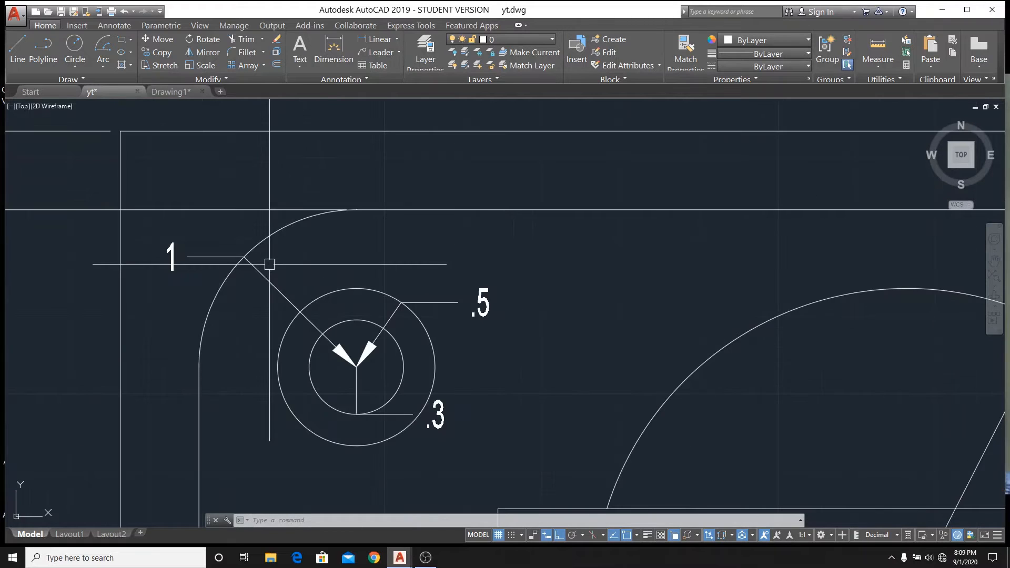
scroll(271, 265, down, 7)
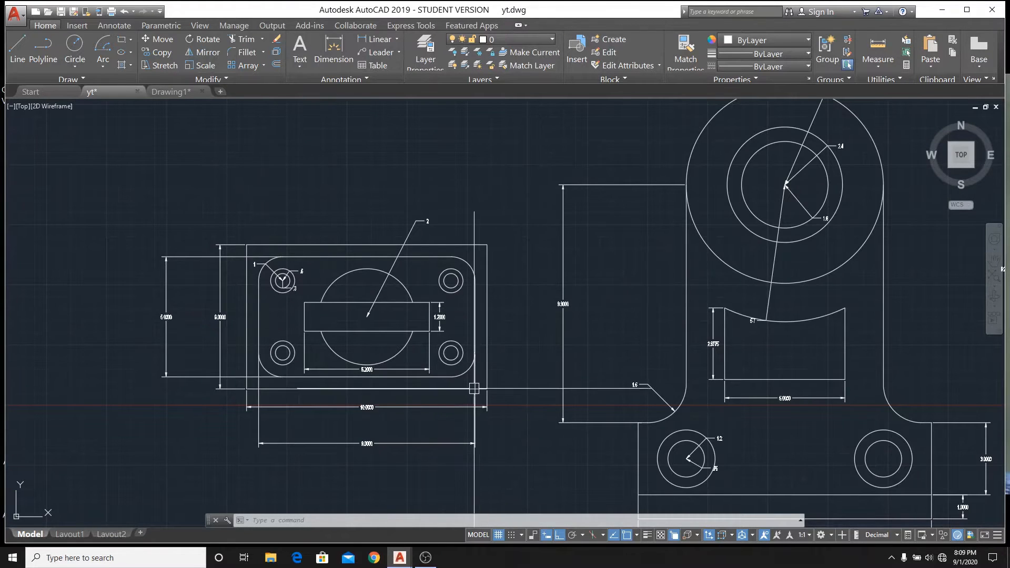
scroll(463, 390, up, 4)
scroll(452, 377, down, 2)
scroll(379, 365, down, 1)
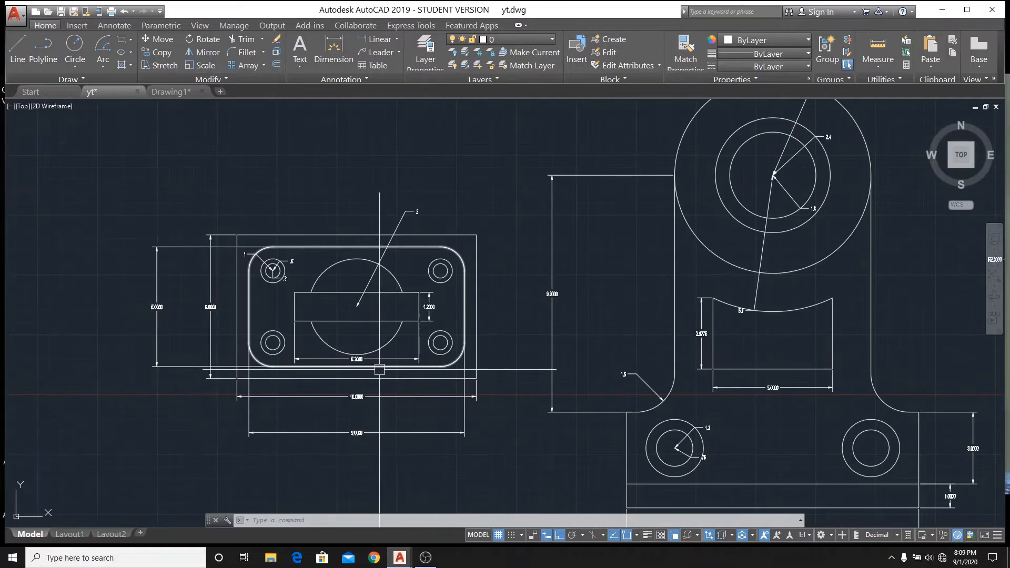
scroll(386, 367, up, 3)
scroll(387, 367, down, 4)
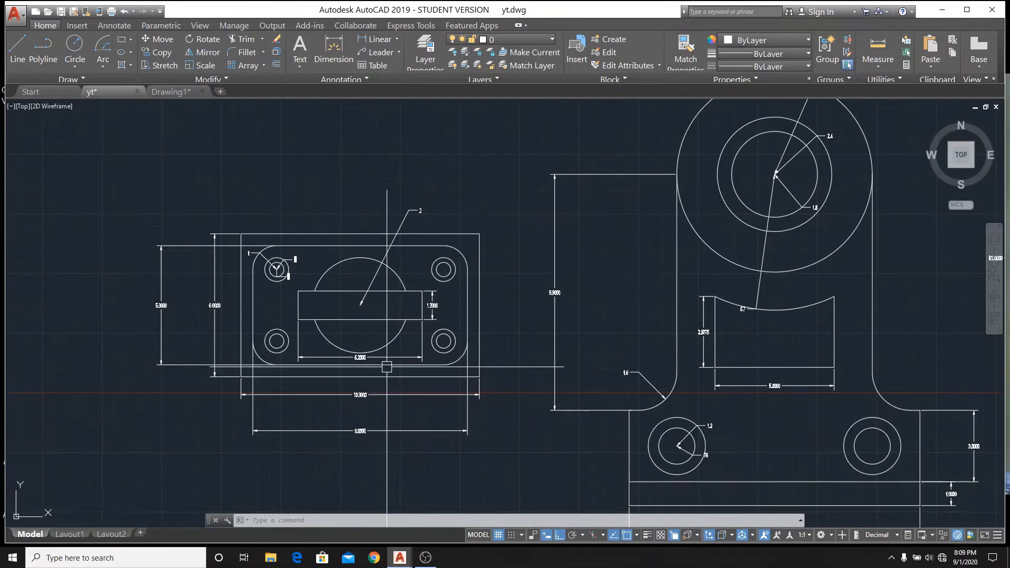
scroll(257, 361, up, 2)
scroll(258, 357, up, 2)
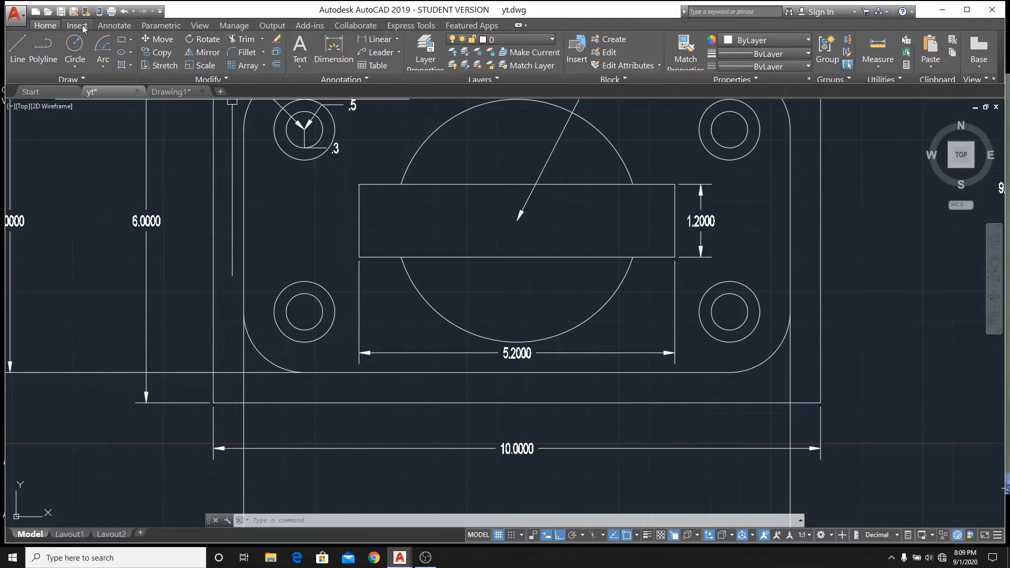
- Add a radius dimension to the lower-left rounded corner of the inner outline in the yt drawing, placing its text outside the plate
click(115, 26)
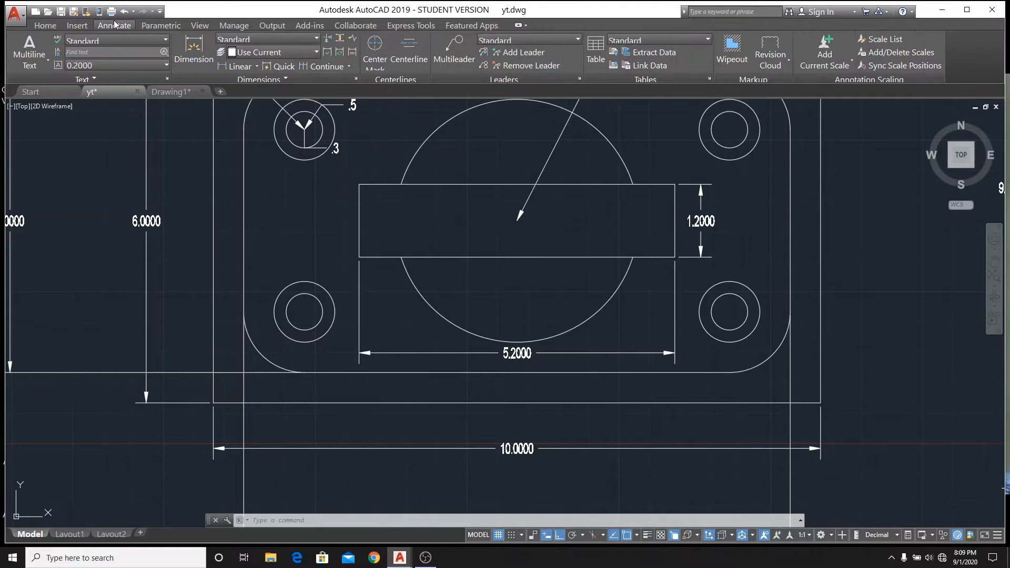
click(257, 67)
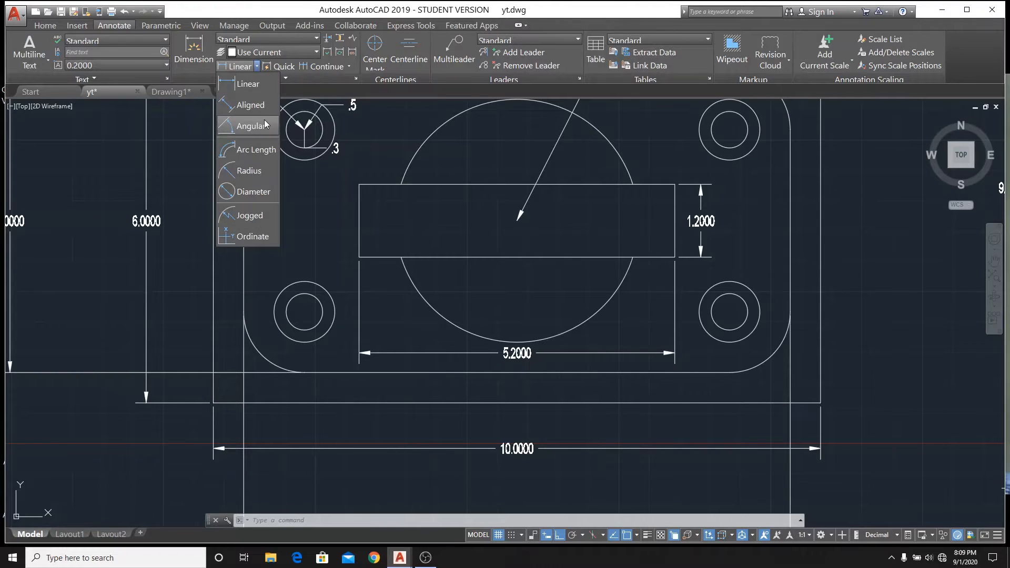
click(266, 171)
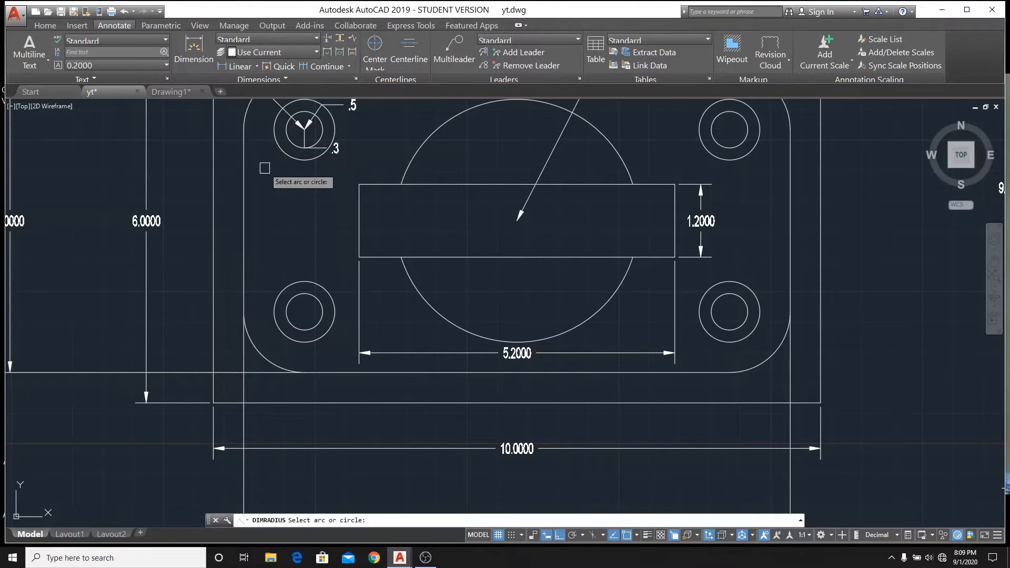
scroll(392, 256, down, 2)
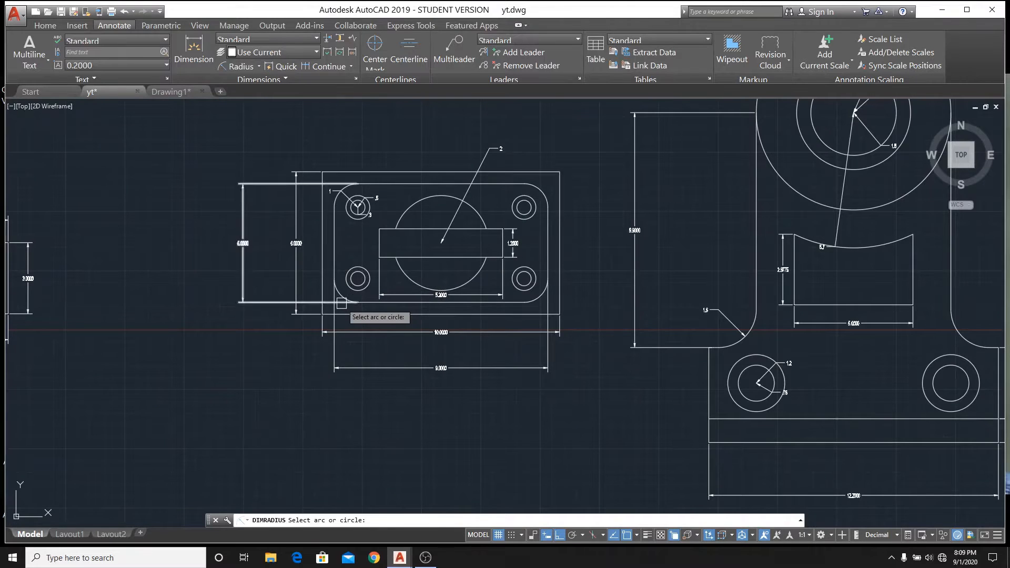
scroll(339, 301, up, 6)
click(338, 264)
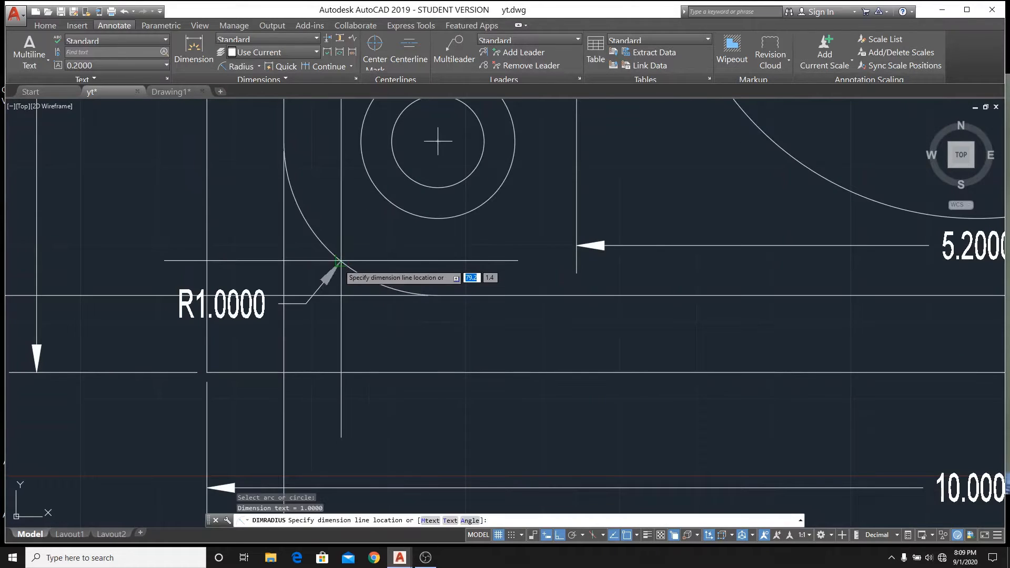
click(172, 227)
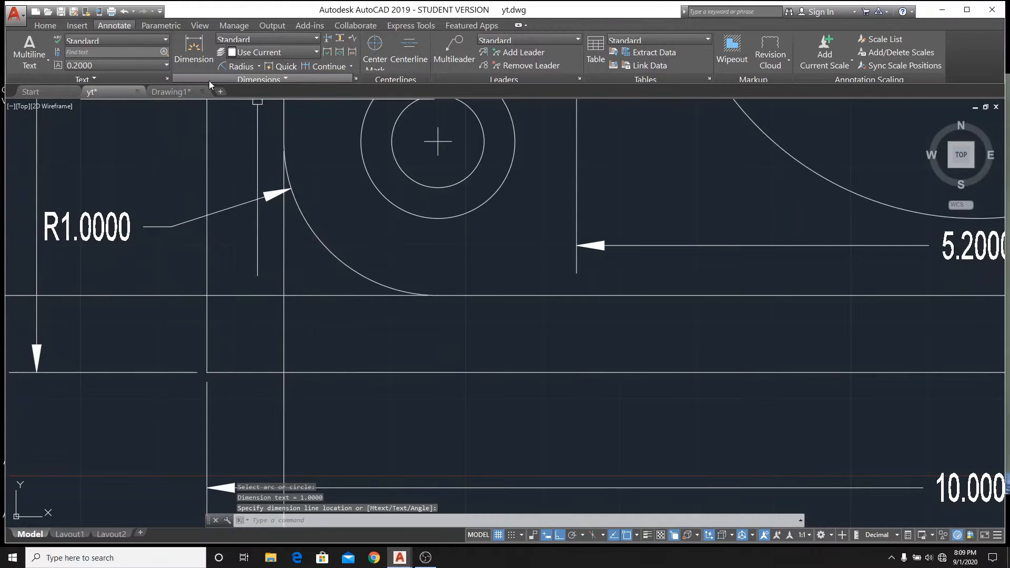
- Switch to Drawing1 and fillet the lower-left corner of the inner rectangle with a radius of 1
click(41, 28)
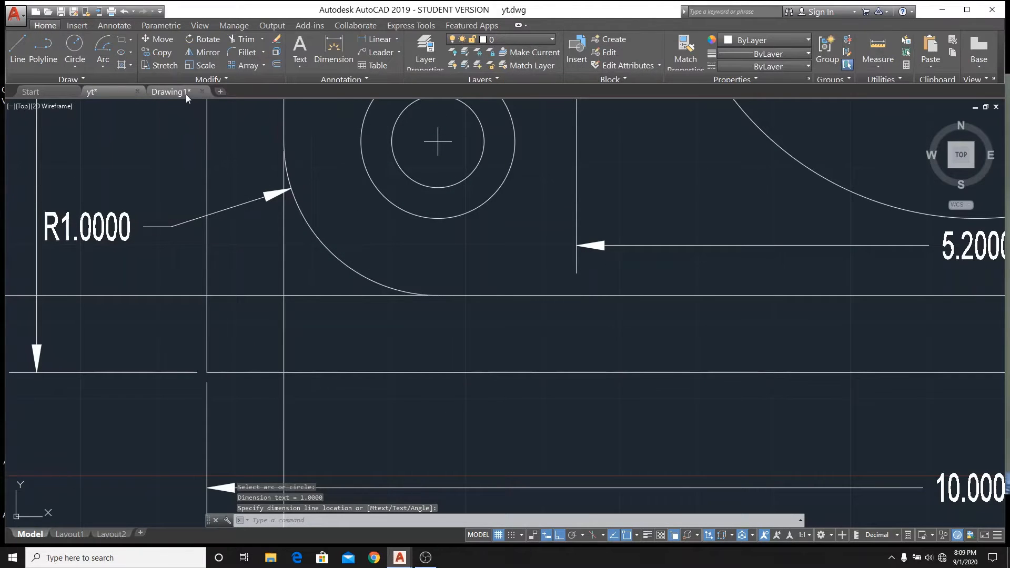
click(176, 92)
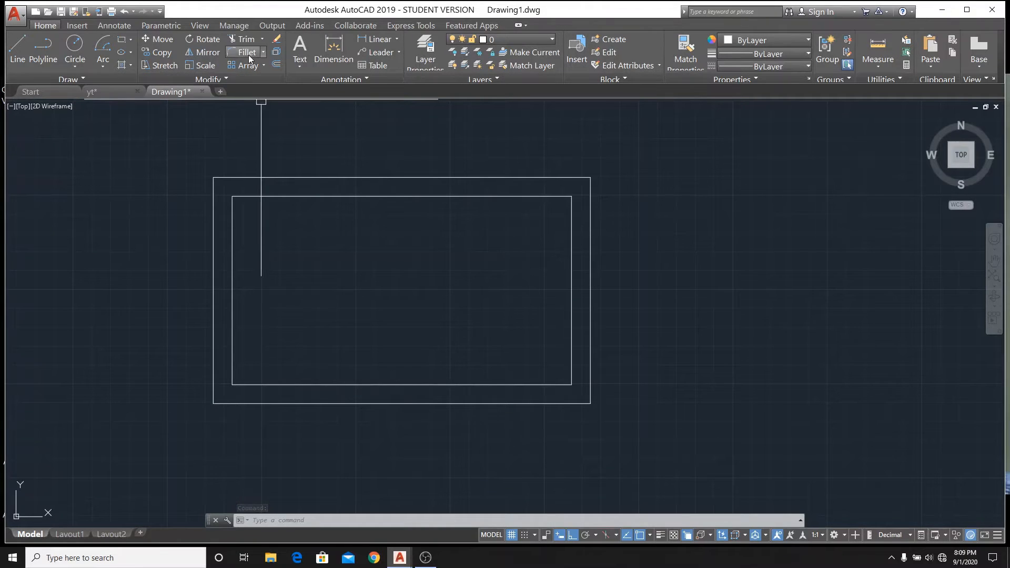
click(264, 52)
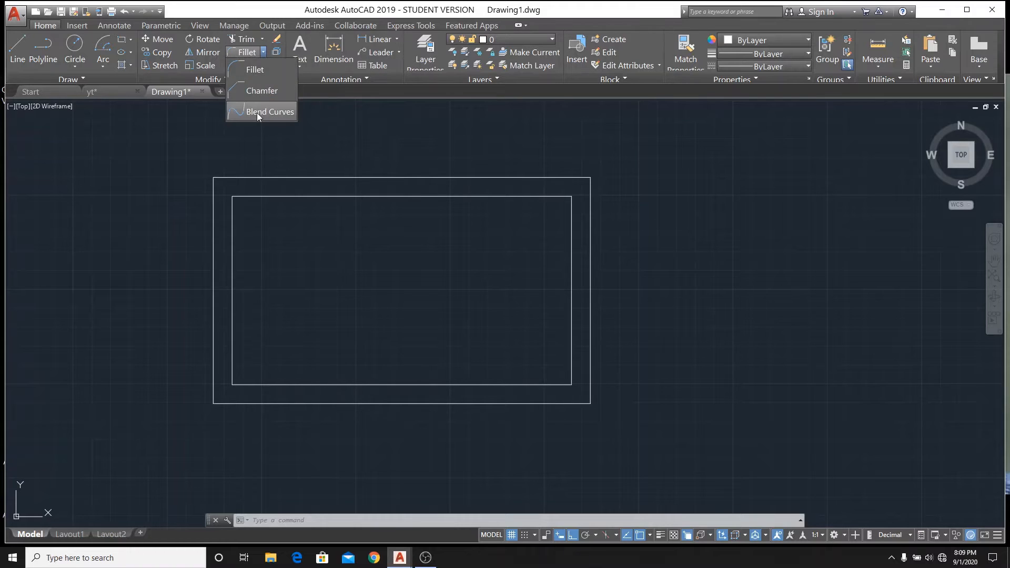
click(253, 68)
click(234, 333)
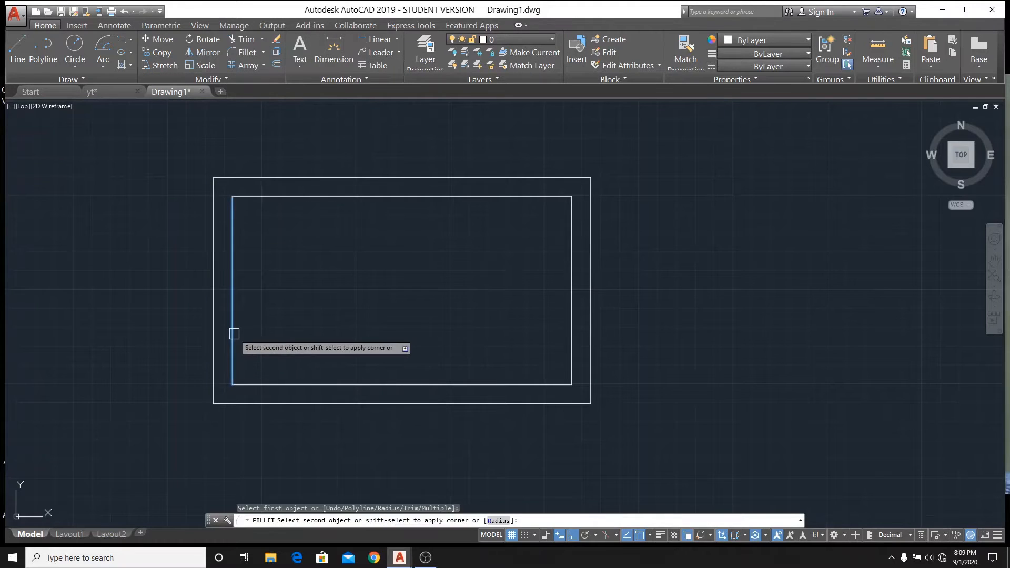
click(498, 521)
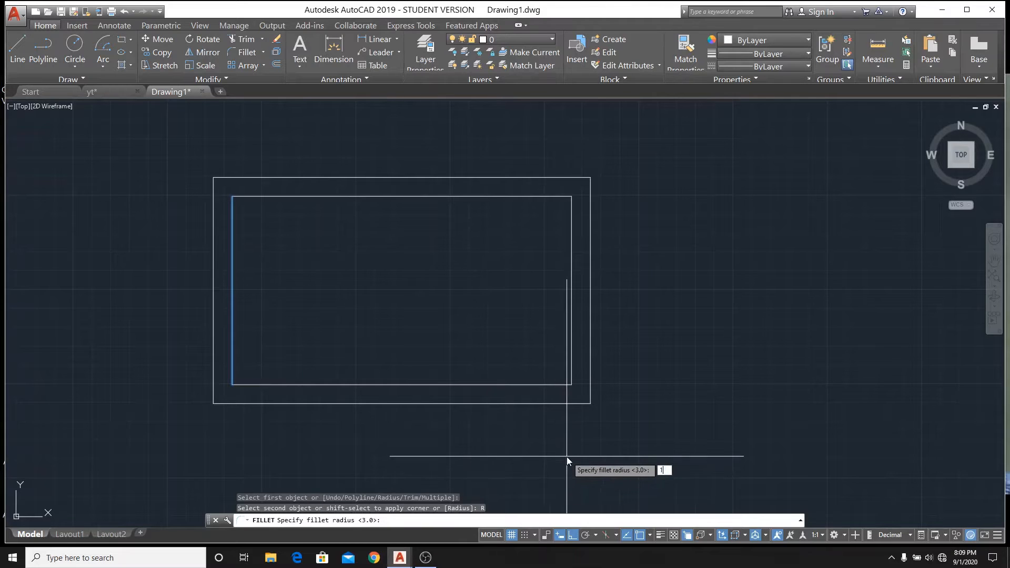
key(Return)
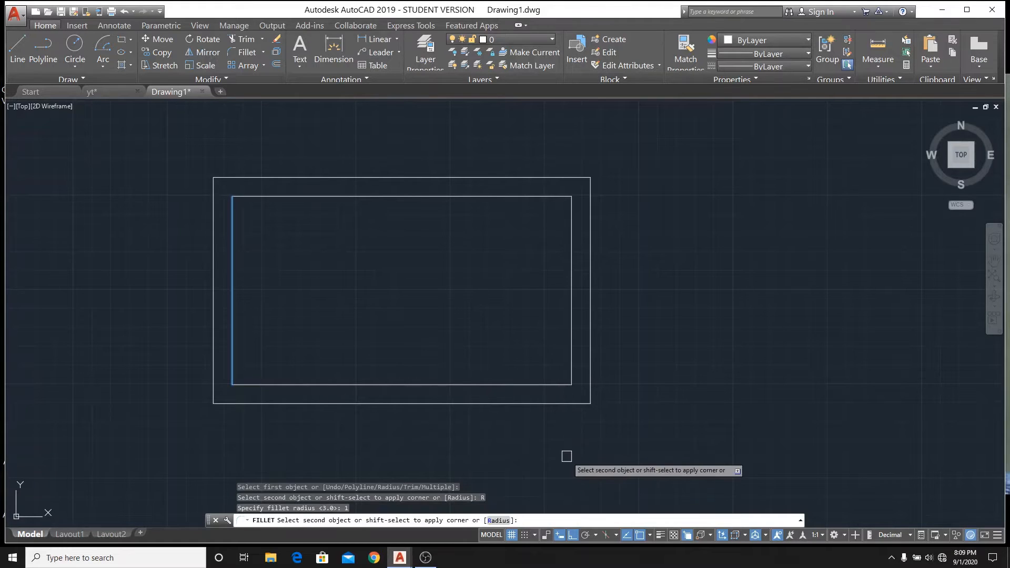
click(301, 387)
- Fillet the lower-right and upper-right corners of the inner rectangle with the same radius of 1
right_click(440, 327)
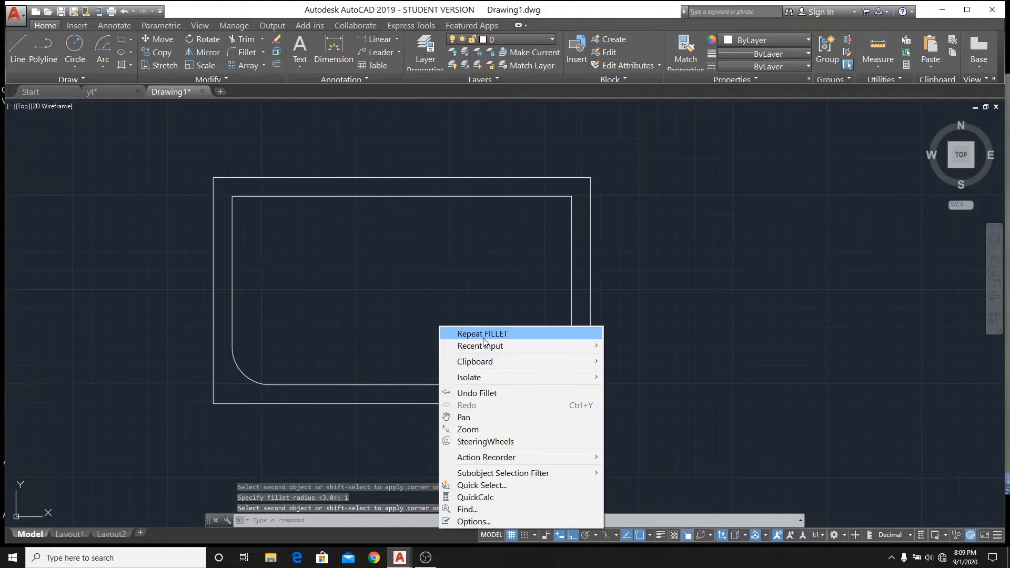
click(480, 335)
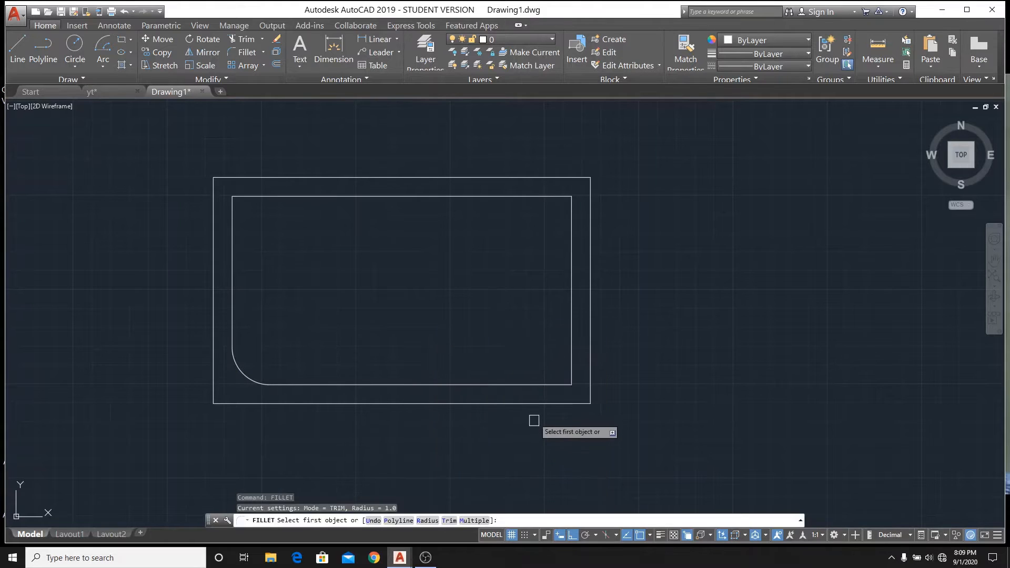
click(532, 384)
click(569, 346)
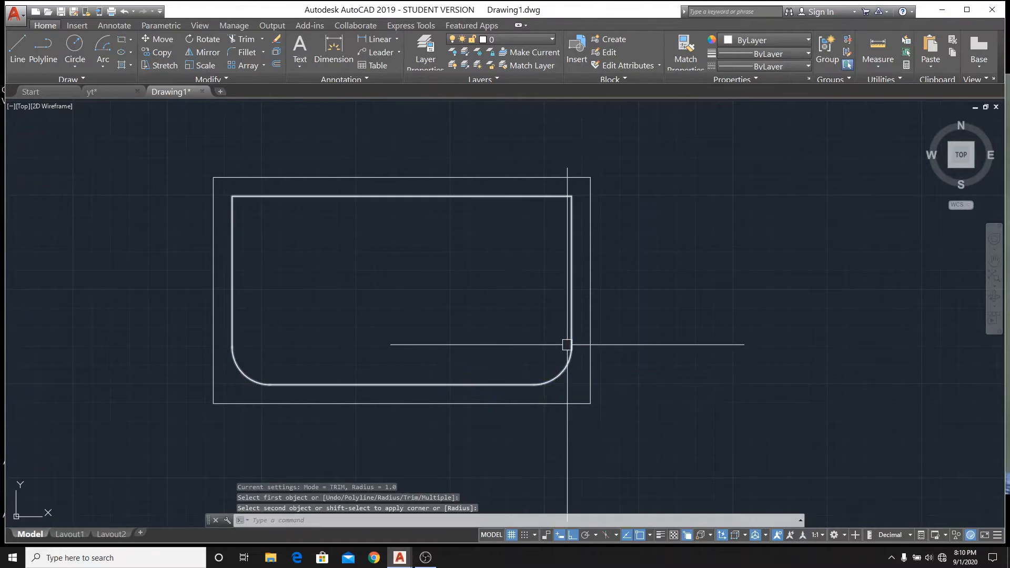
right_click(515, 245)
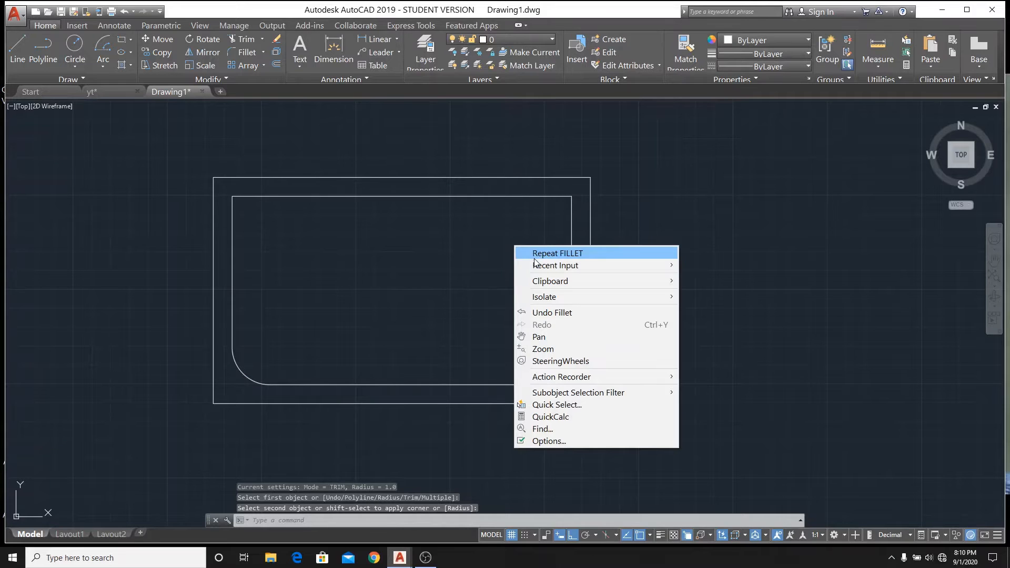
click(534, 253)
click(533, 197)
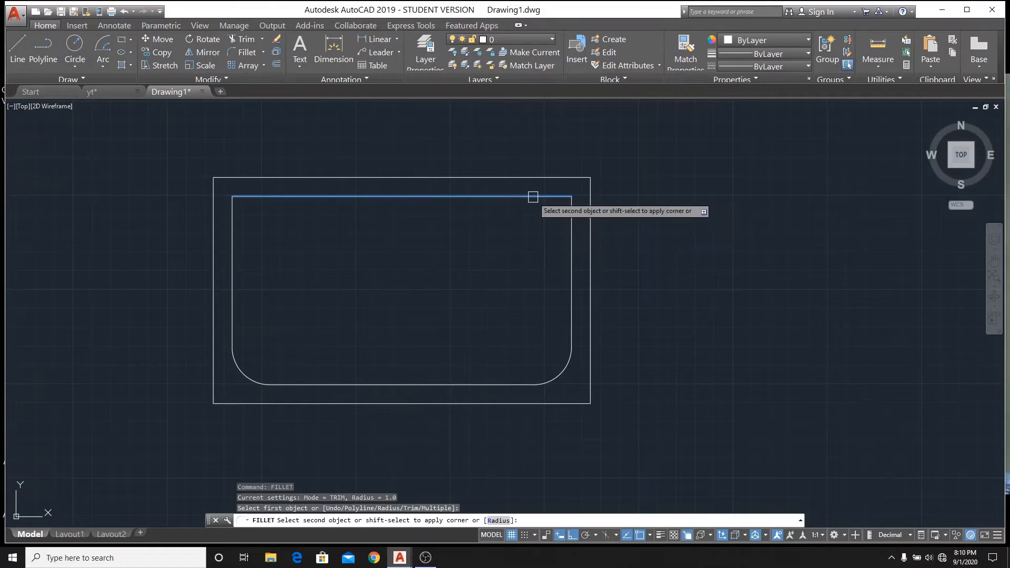
click(572, 224)
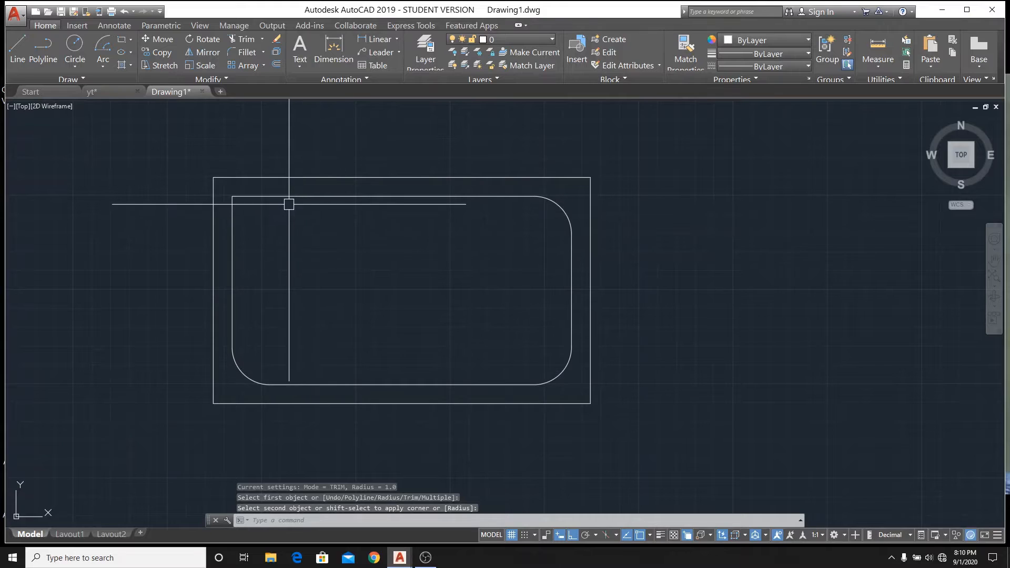
- Fillet the inner rectangle's remaining upper-left corner with the same radius of 1
right_click(299, 228)
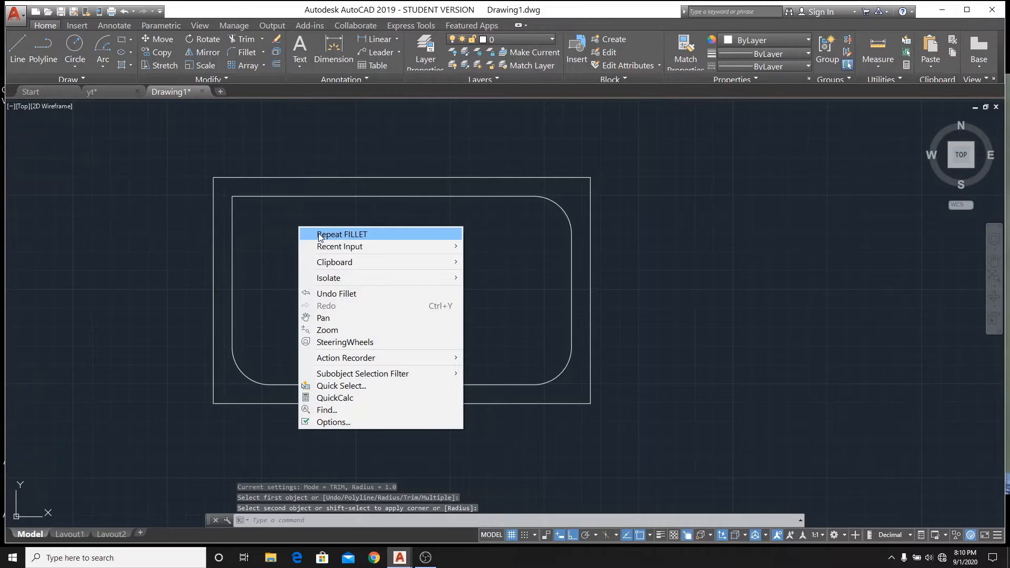
click(320, 234)
click(273, 198)
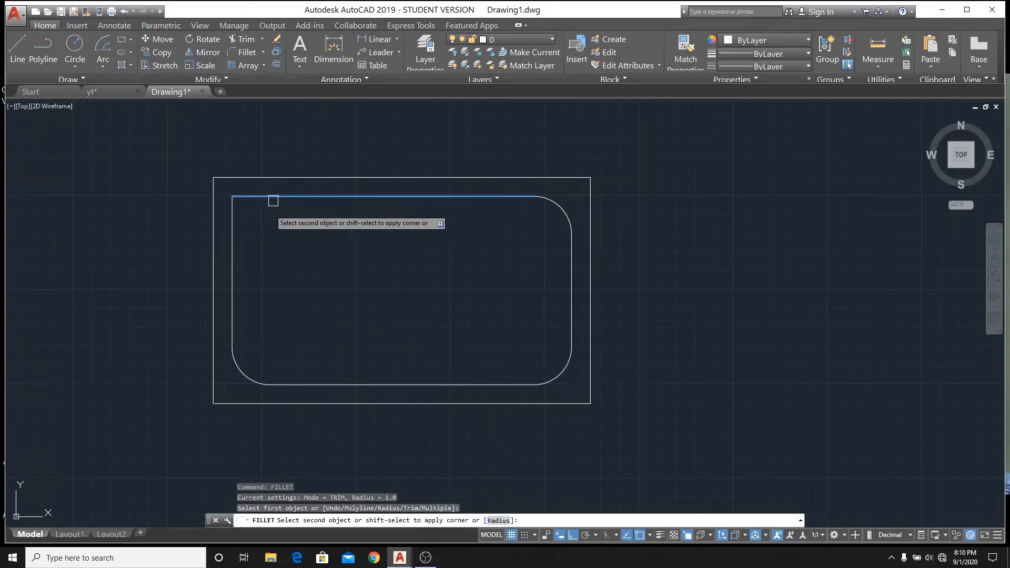
click(232, 248)
scroll(458, 257, down, 2)
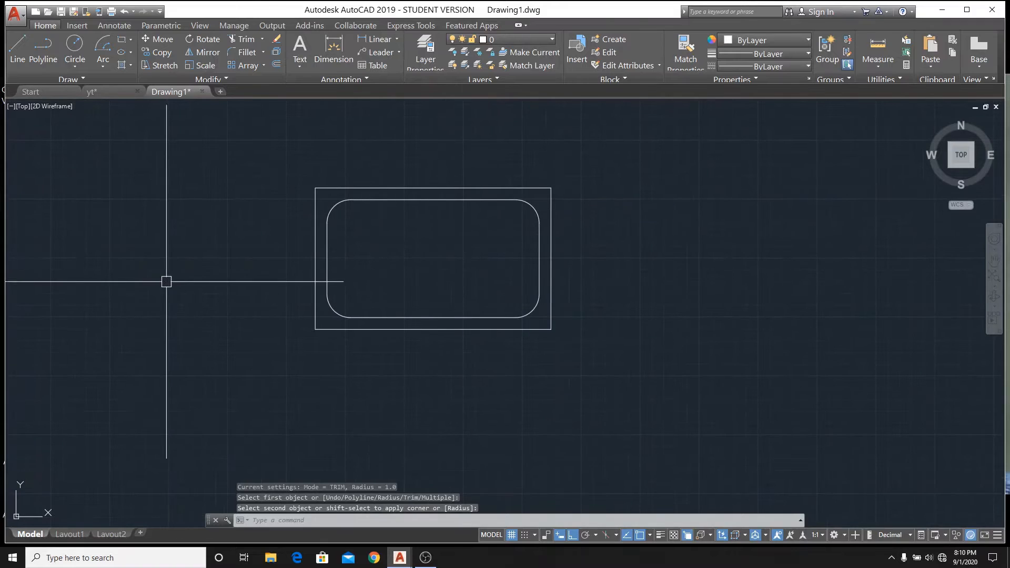
- Switch to the yt drawing and examine the radius labels of the concentric circles at the plate's upper-left corner
click(100, 89)
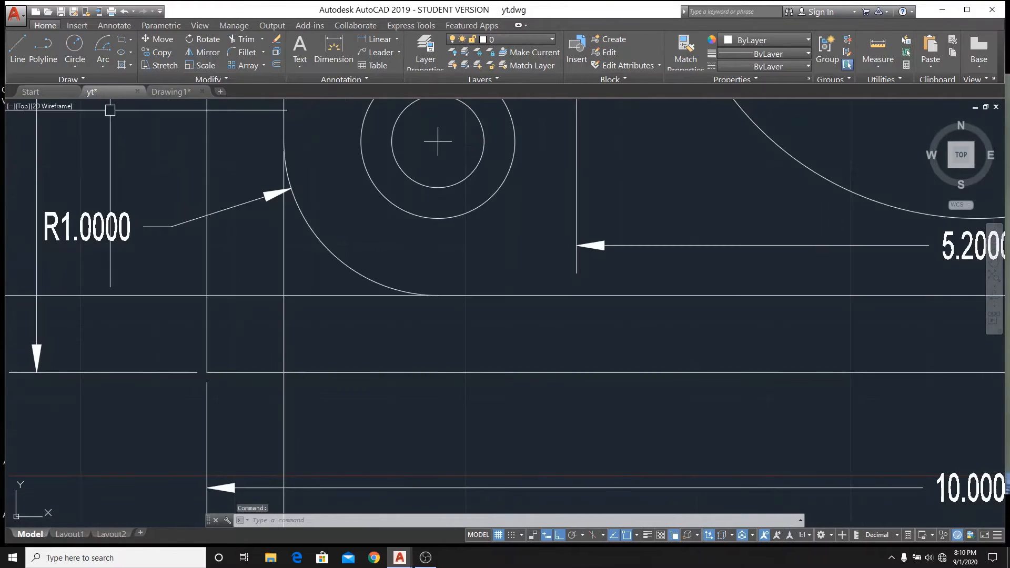
scroll(255, 321, down, 3)
scroll(255, 321, down, 2)
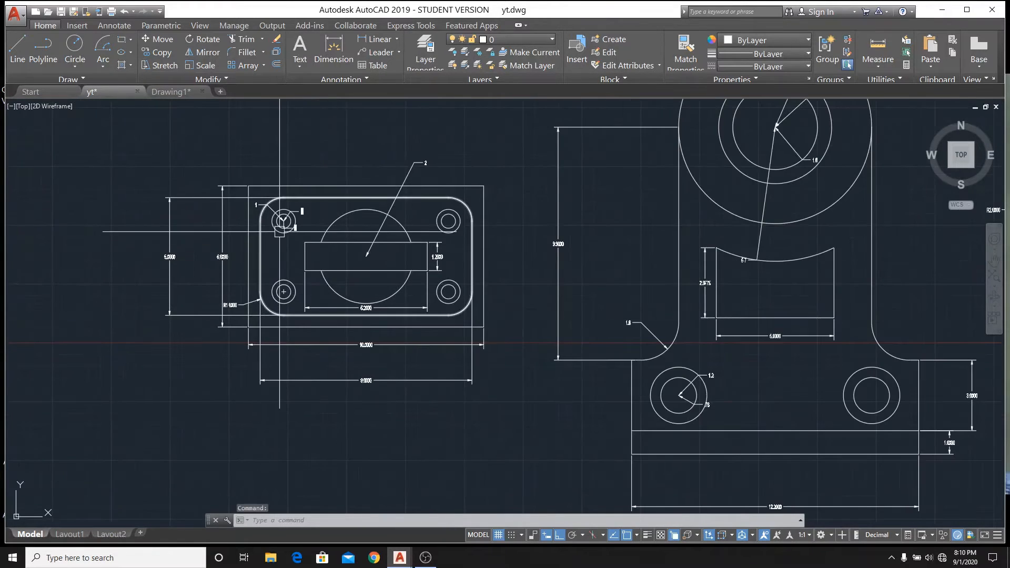
scroll(276, 224, up, 6)
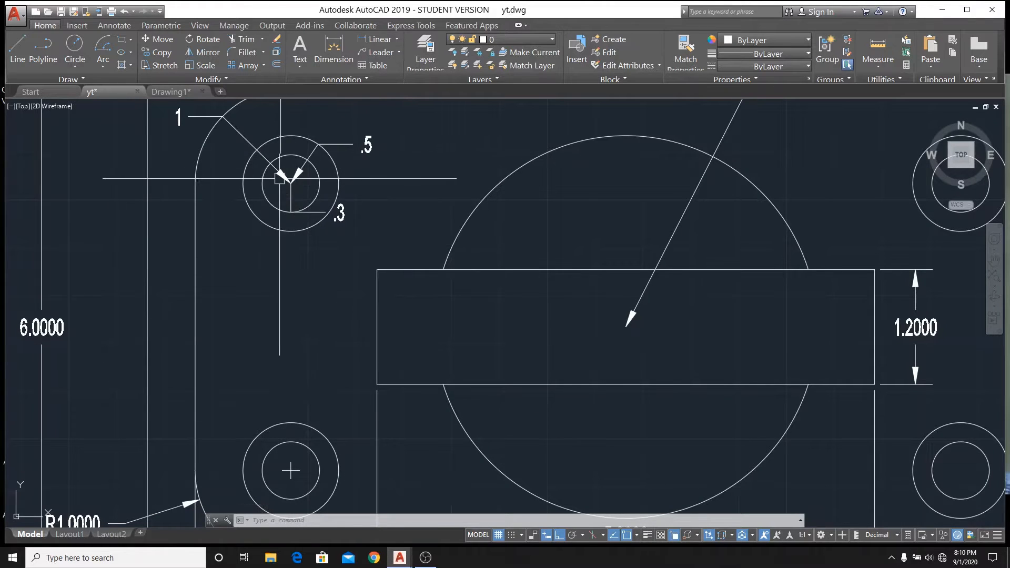
scroll(299, 224, down, 3)
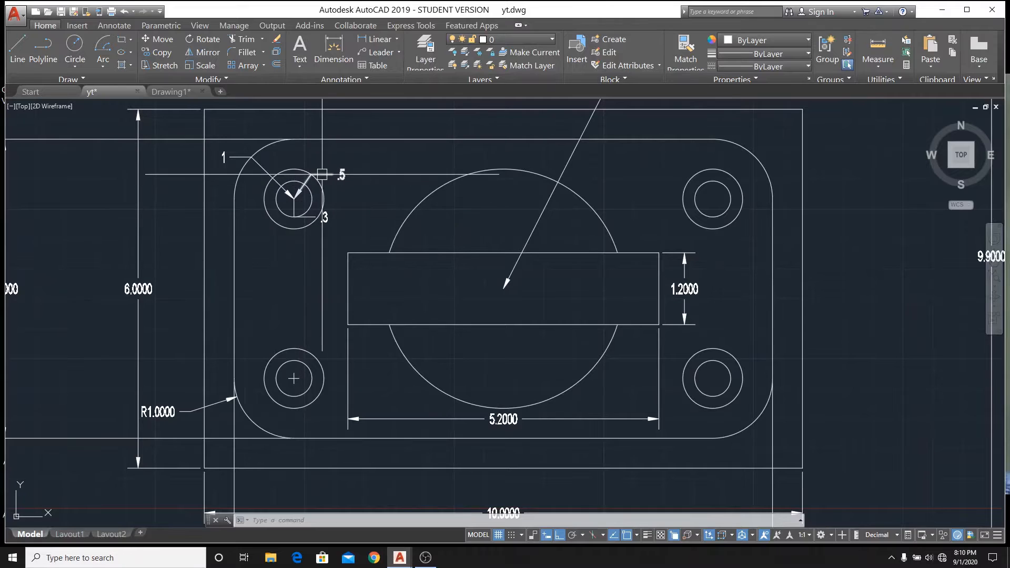
scroll(333, 213, up, 5)
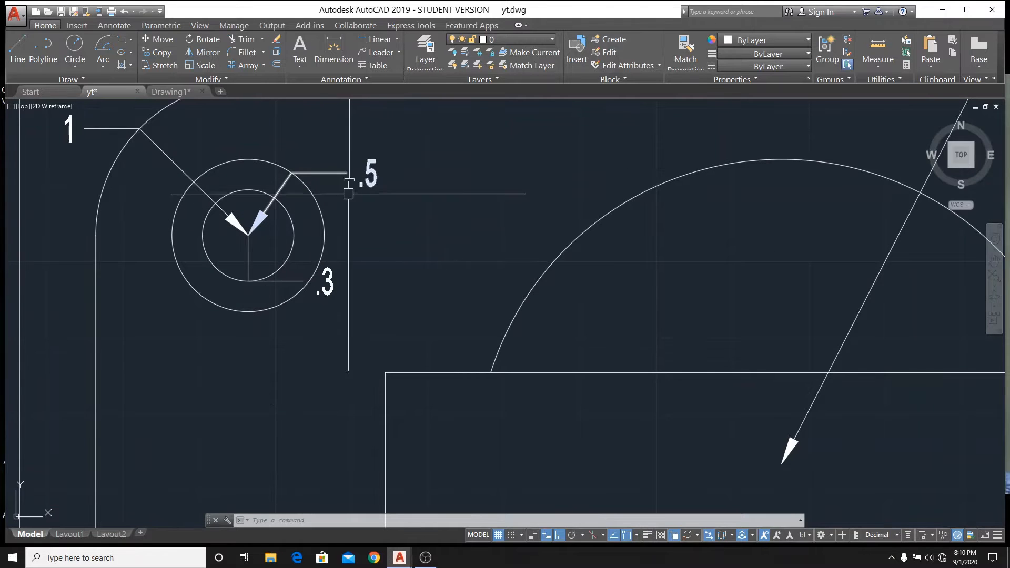
scroll(295, 288, down, 4)
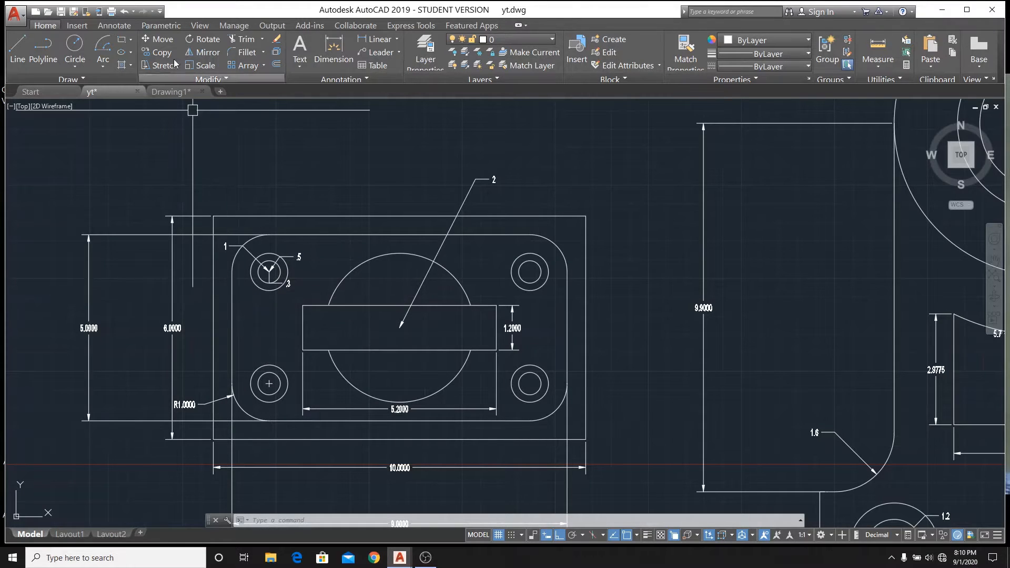
- Switch to Drawing1 and draw a circle of radius 0.5 centred on the inner outline's lower-left fillet centre
click(171, 92)
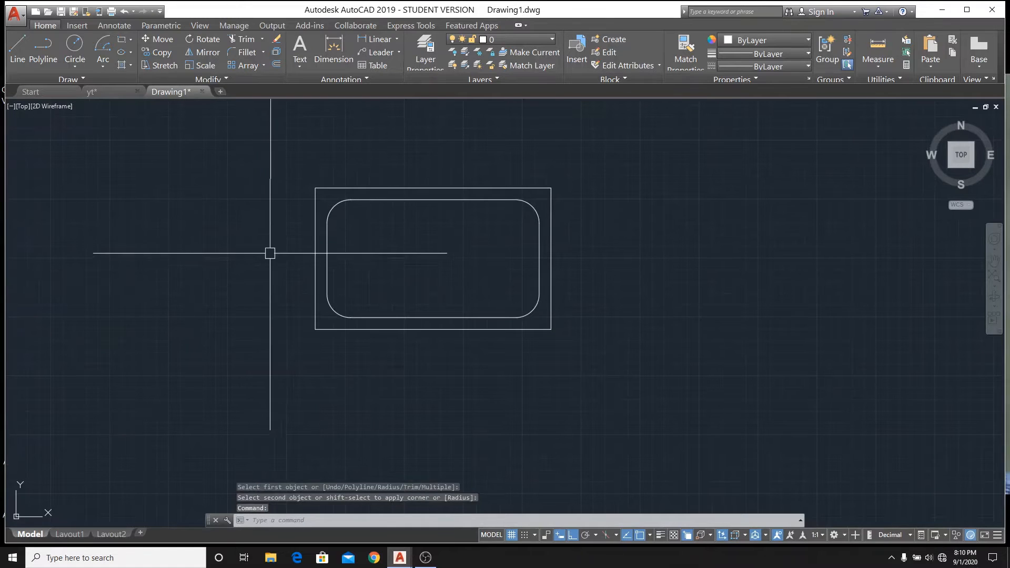
scroll(354, 289, up, 4)
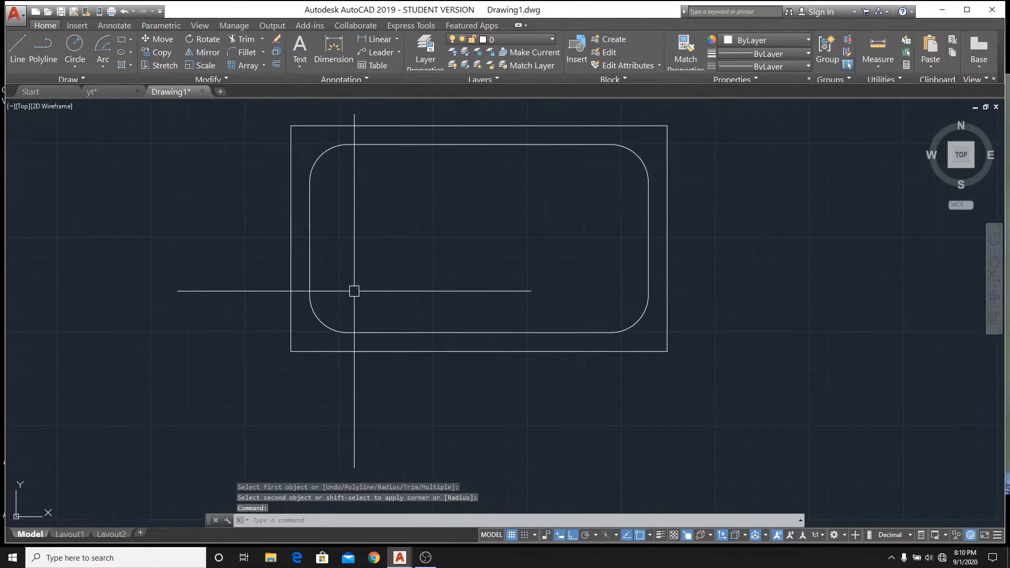
scroll(356, 291, down, 2)
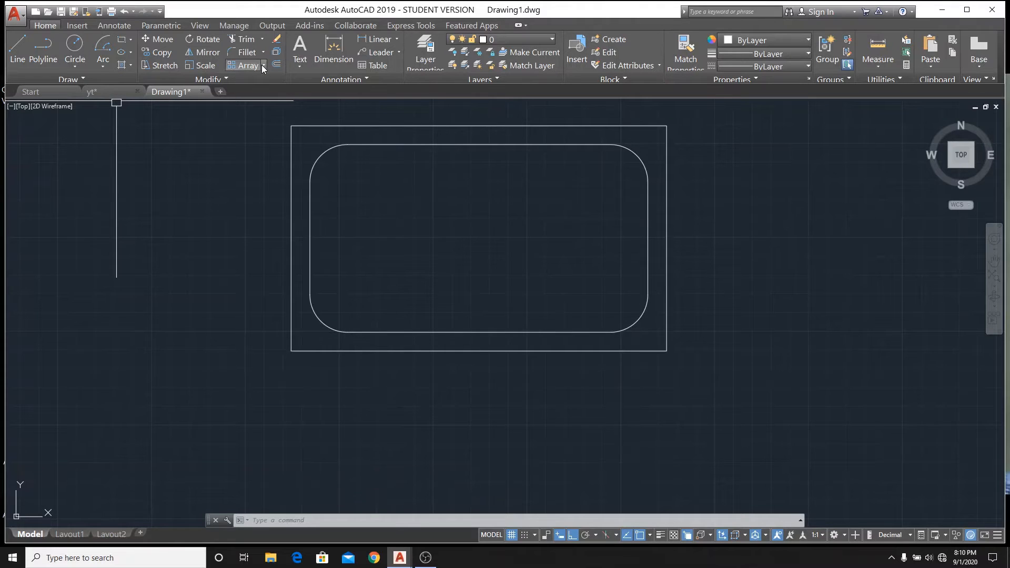
click(73, 42)
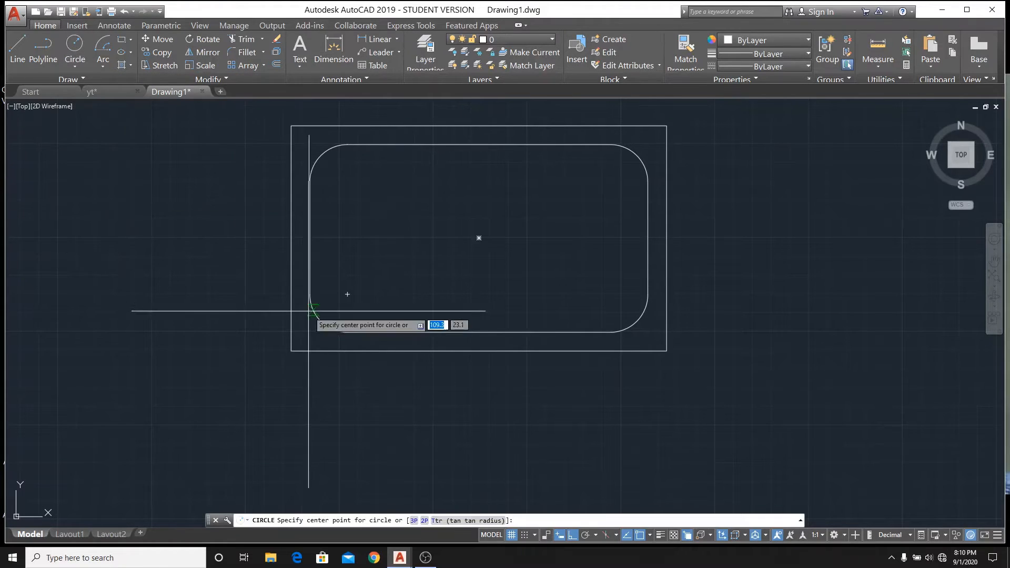
click(347, 294)
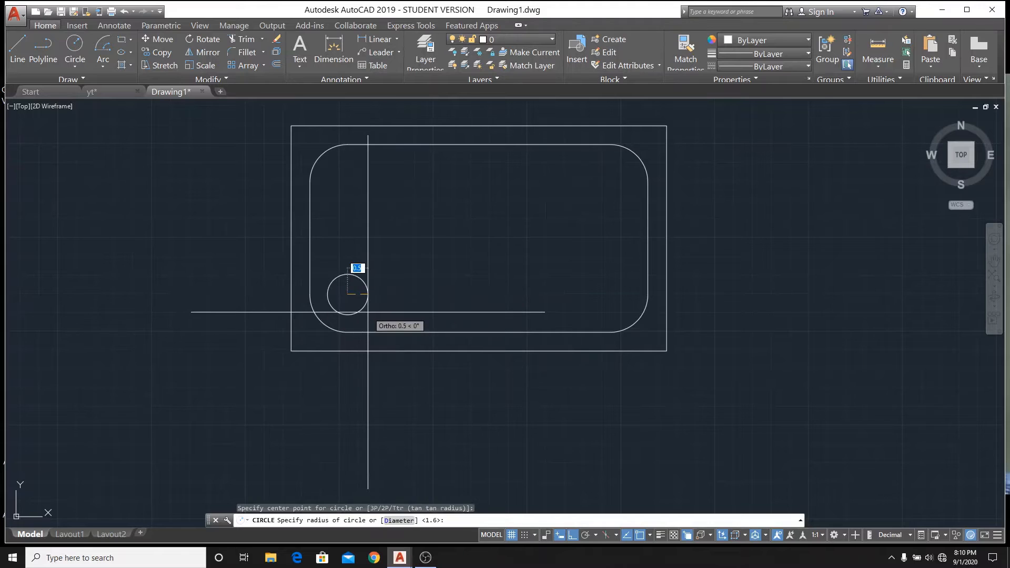
key(Return)
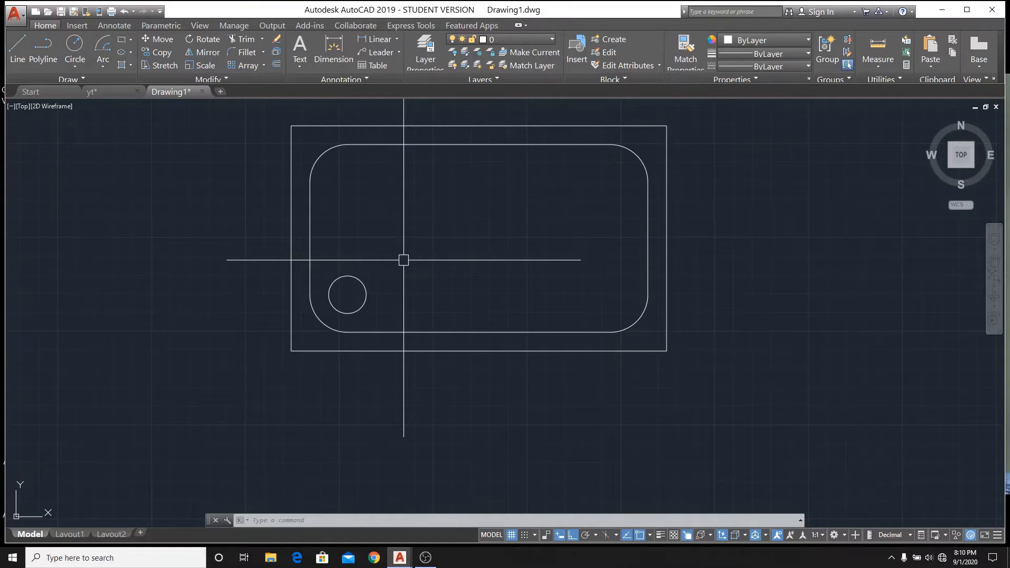
- Add a concentric circle of radius 0.3 inside the circle at the plate's lower-left corner
key(Return)
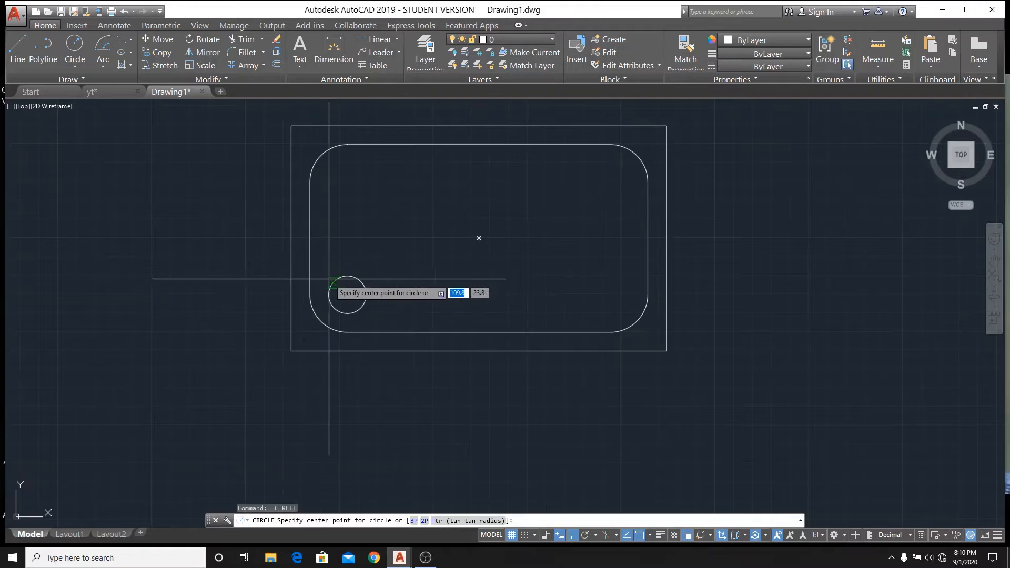
scroll(347, 294, up, 2)
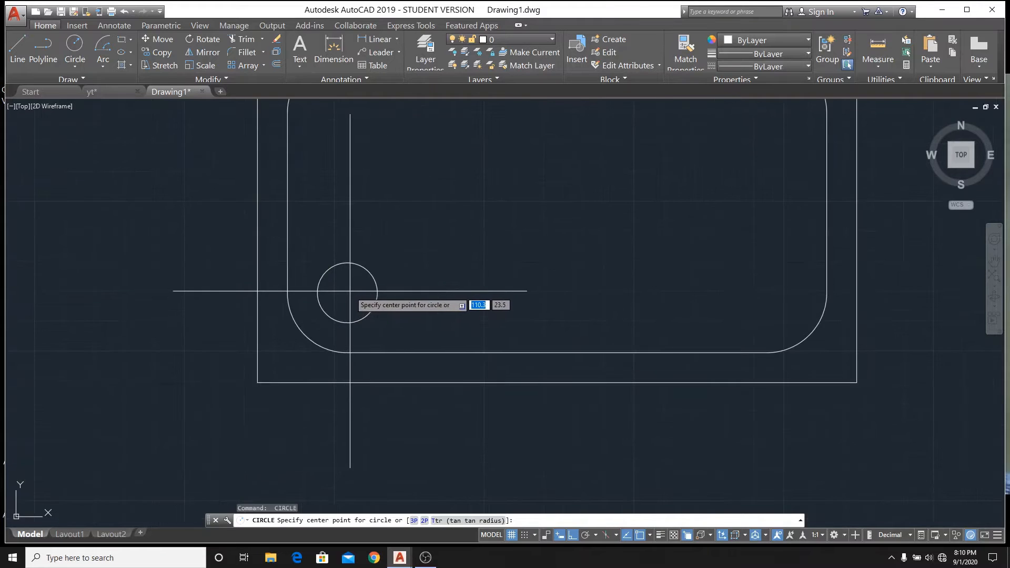
click(355, 299)
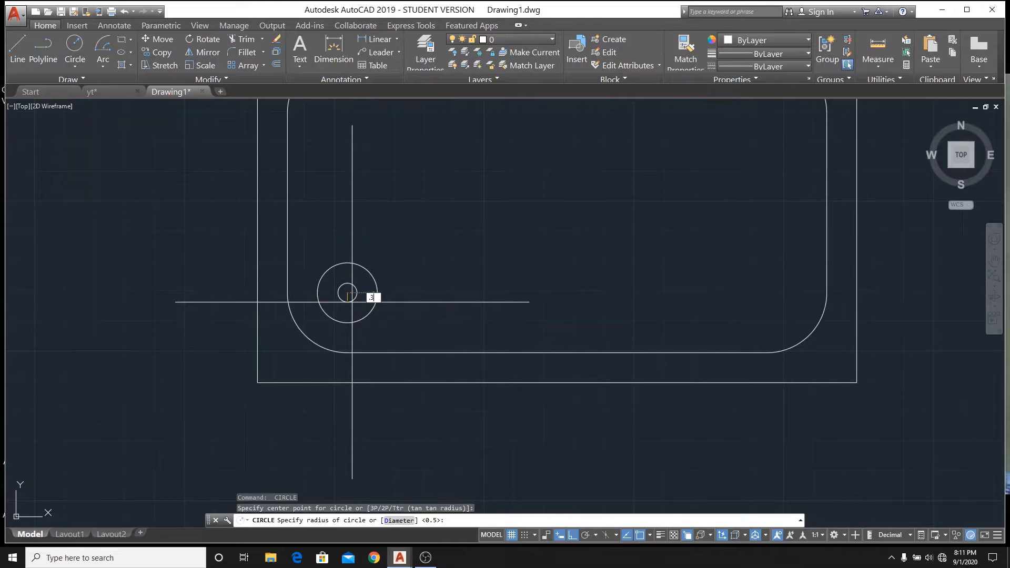
key(Return)
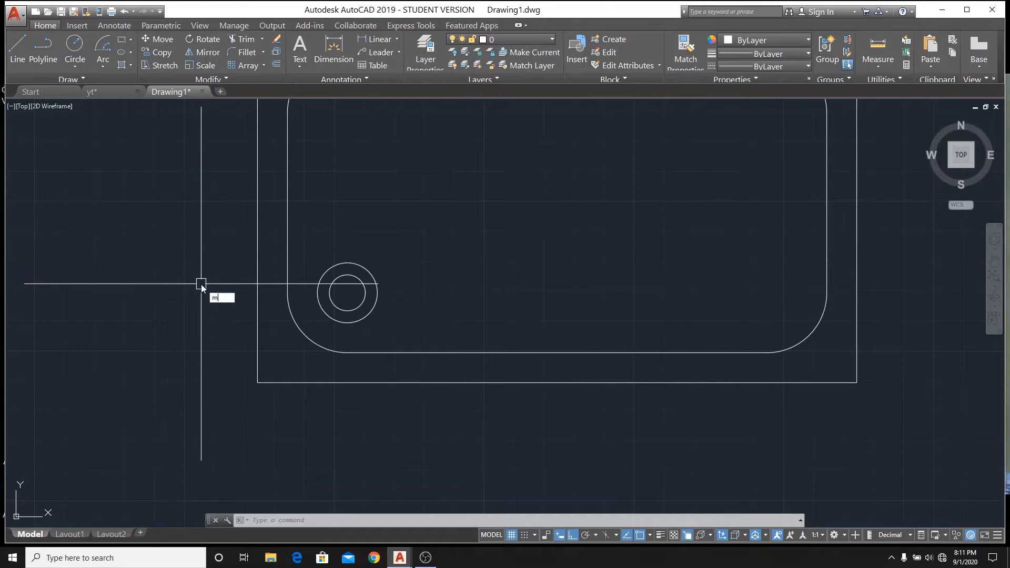
- Measure the distance from the concentric circles' centre to the centre of the lower-right fillet
text(ea)
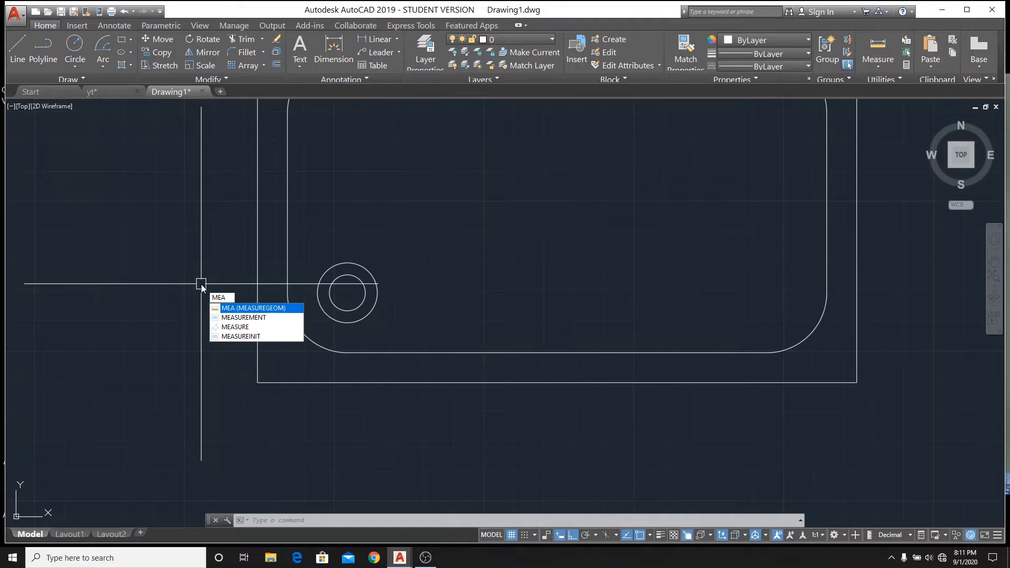
key(Return)
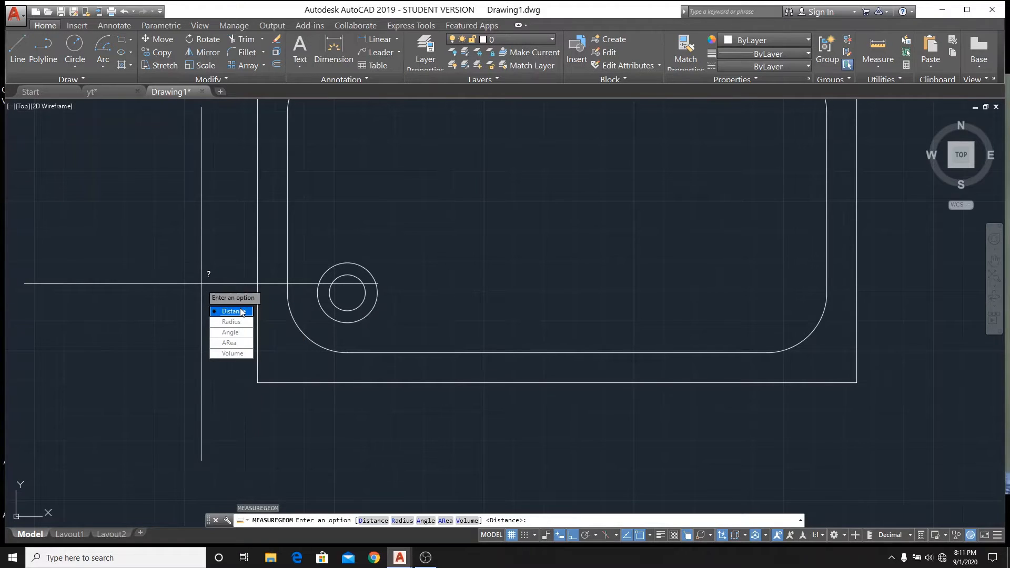
click(241, 312)
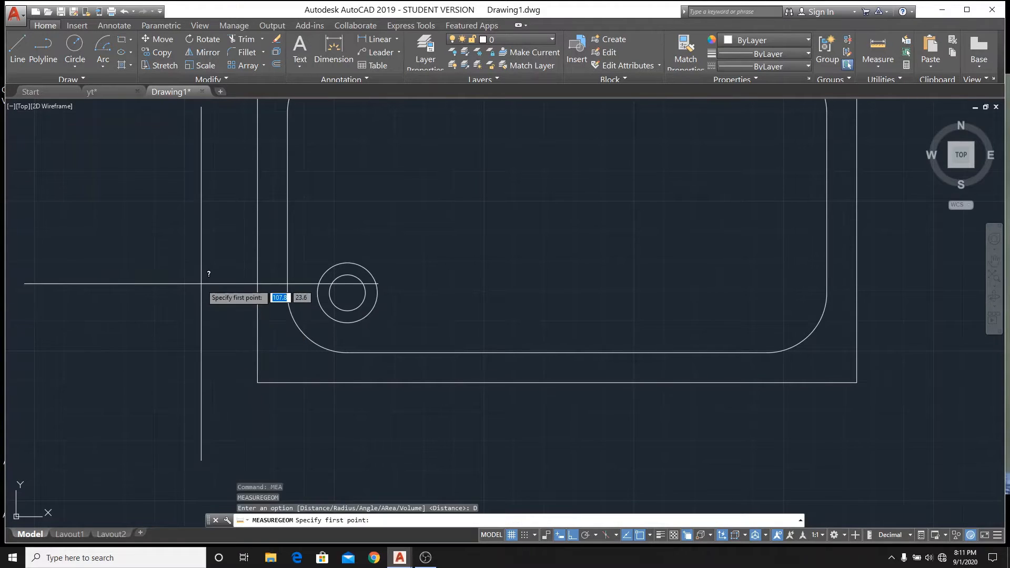
click(347, 293)
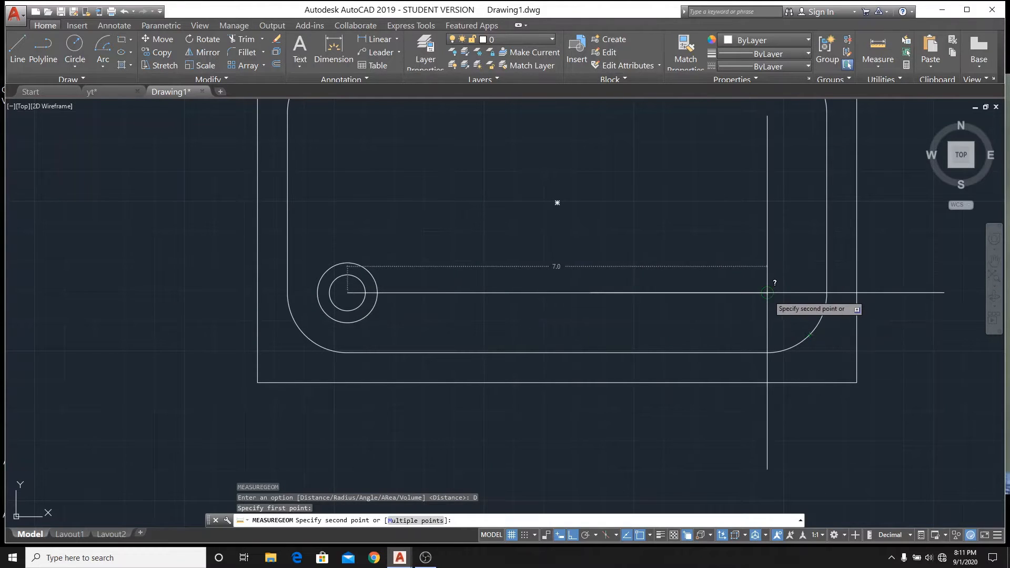
scroll(579, 283, down, 2)
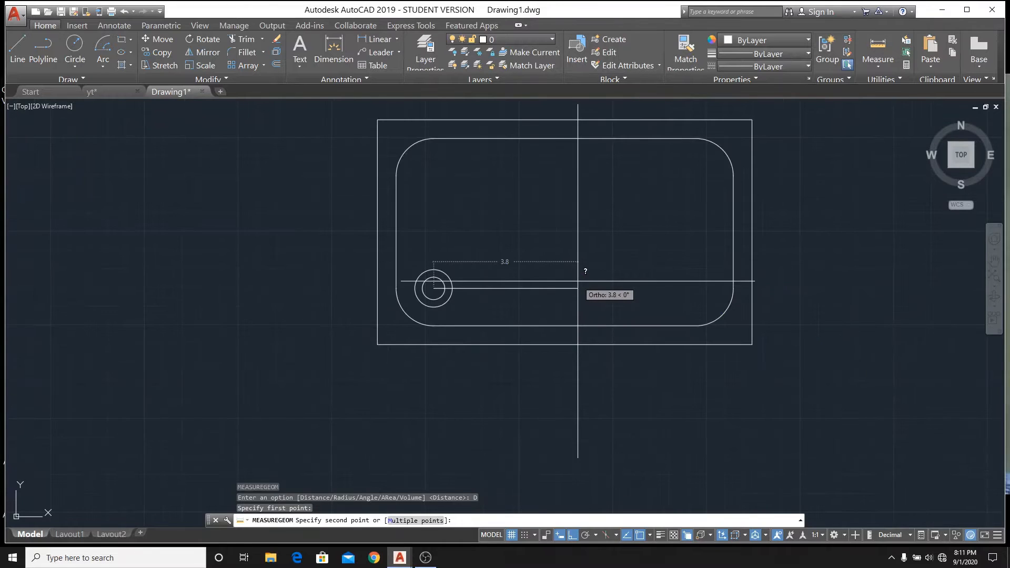
right_click(448, 200)
click(478, 221)
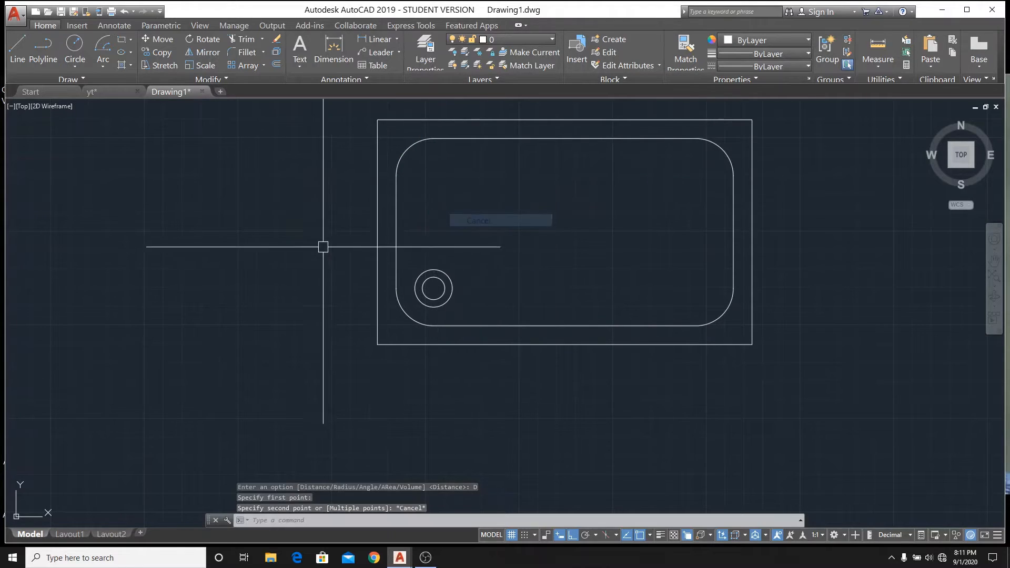
- Start a rectangular array of the two concentric circles at the plate's lower-left corner
scroll(274, 255, down, 2)
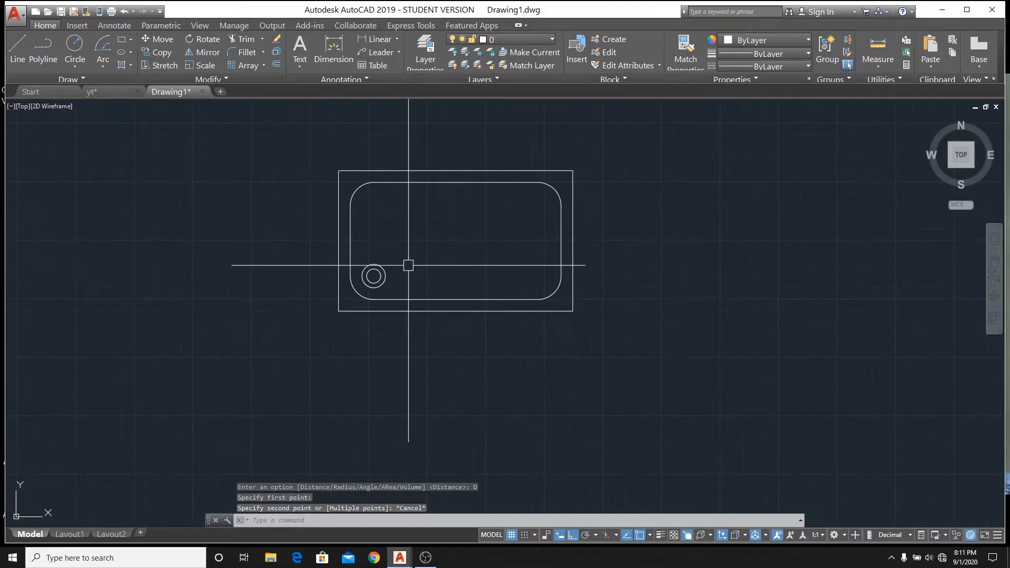
scroll(409, 263, up, 4)
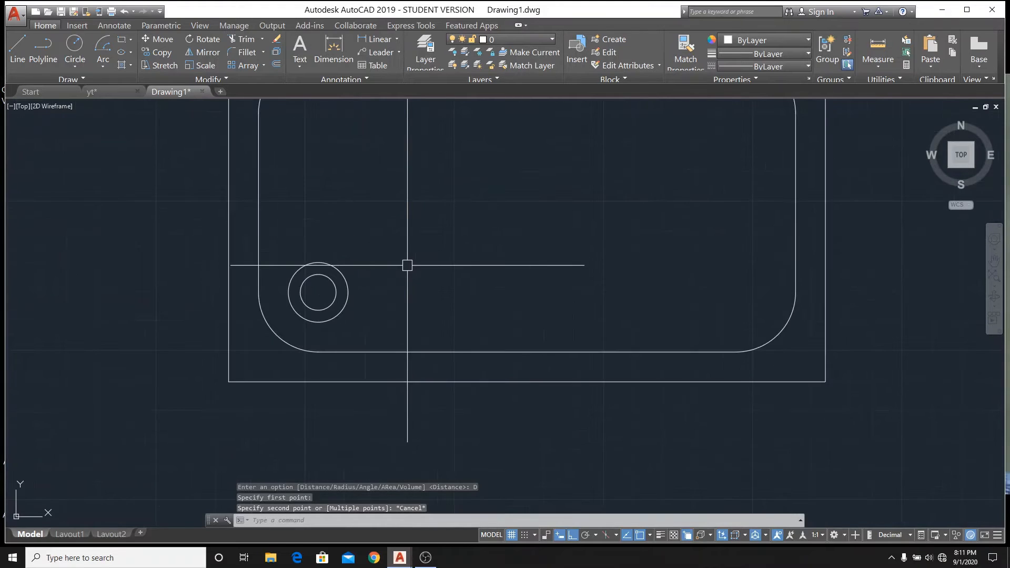
click(264, 66)
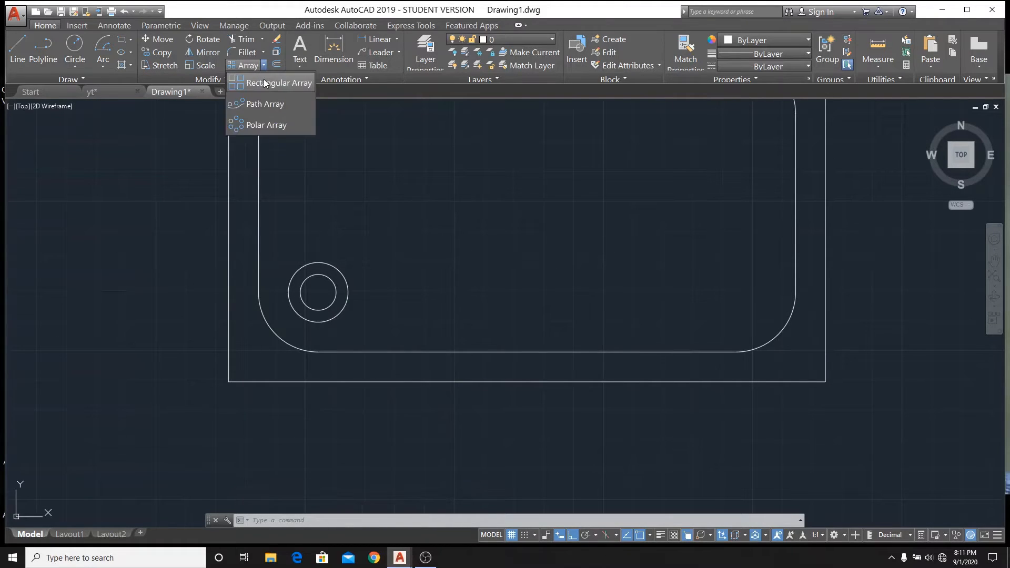
click(265, 82)
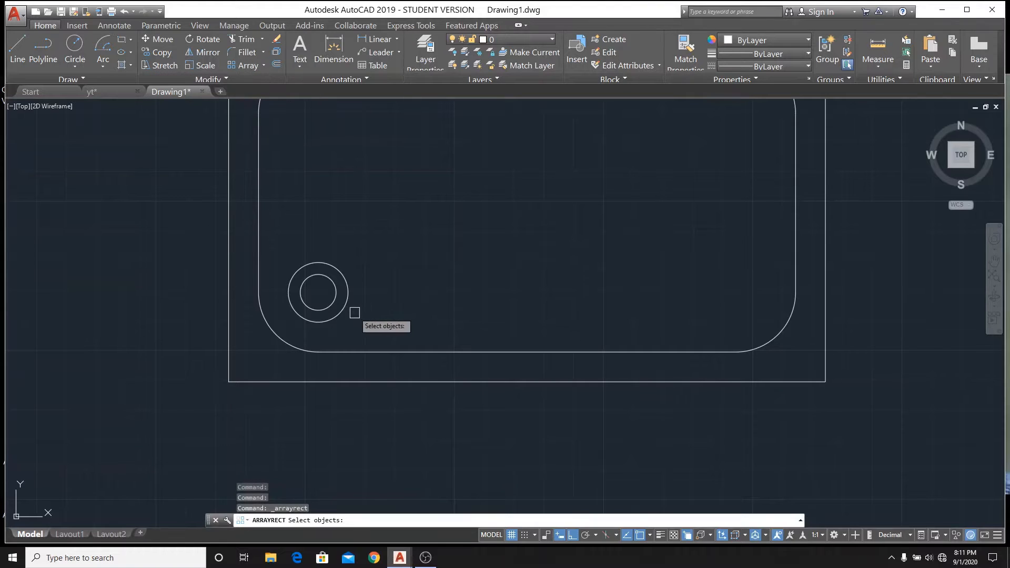
click(338, 304)
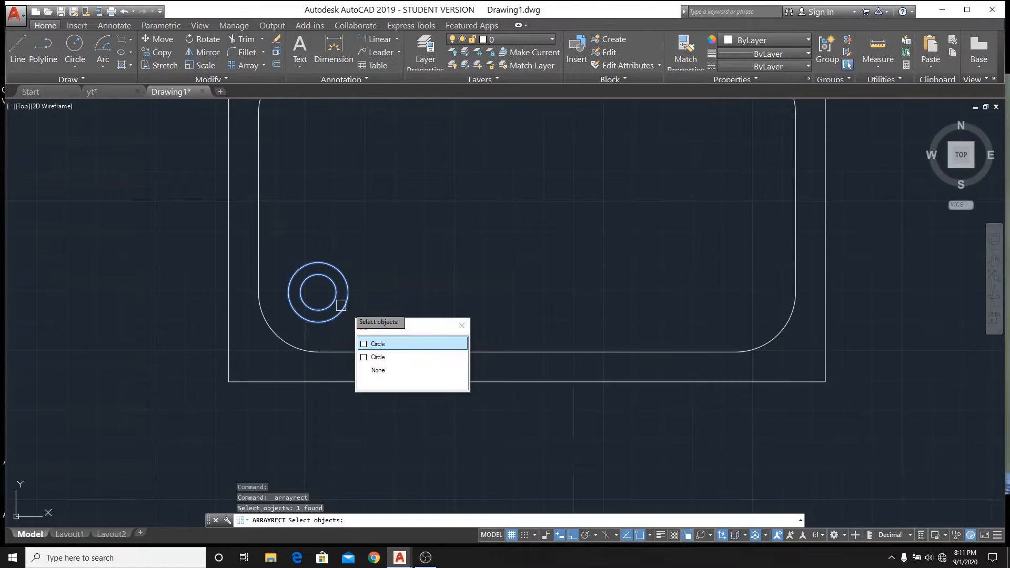
click(362, 344)
click(342, 315)
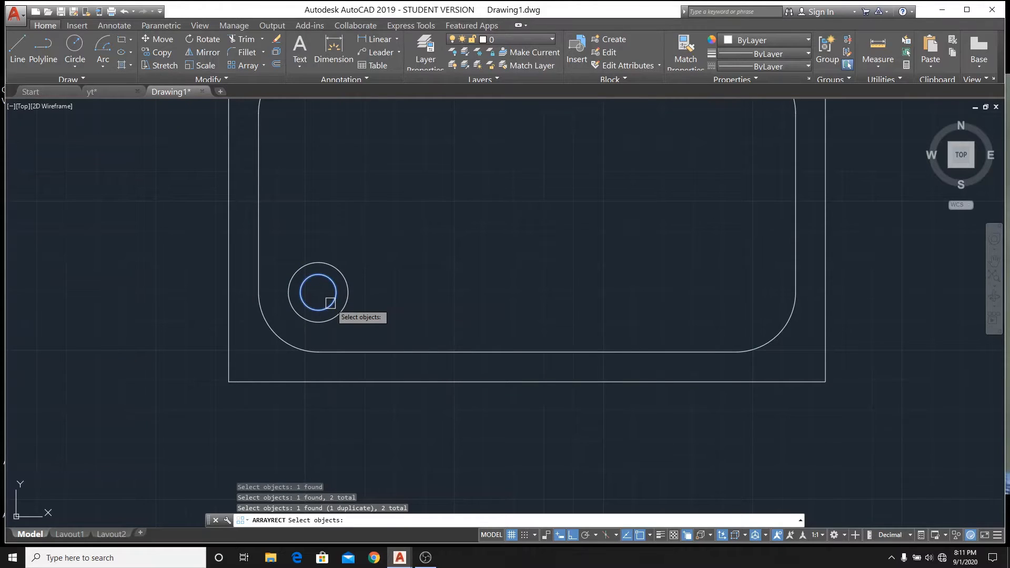
key(Return)
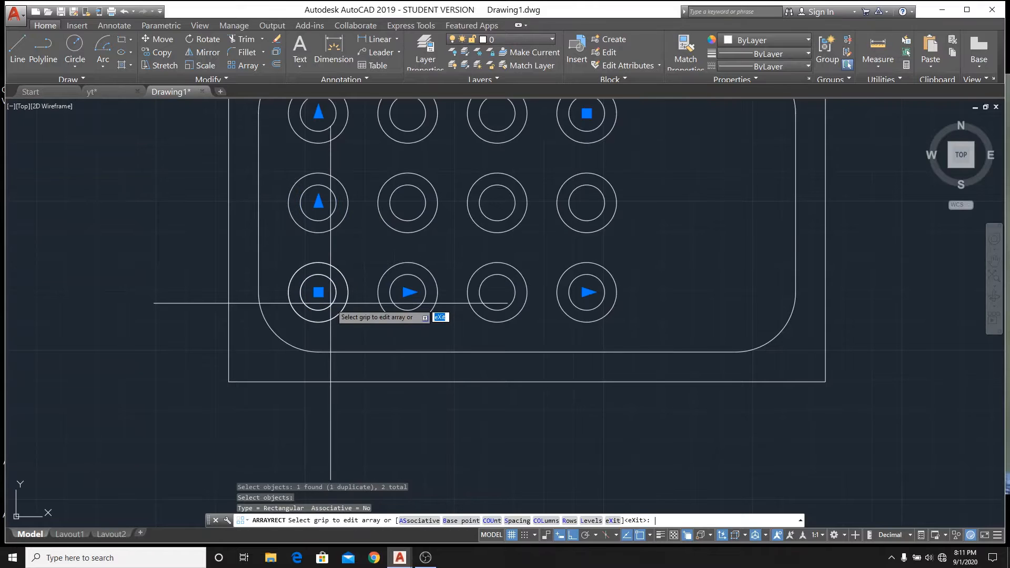
- Set the rectangular array of circles to two columns and two rows
scroll(437, 363, down, 4)
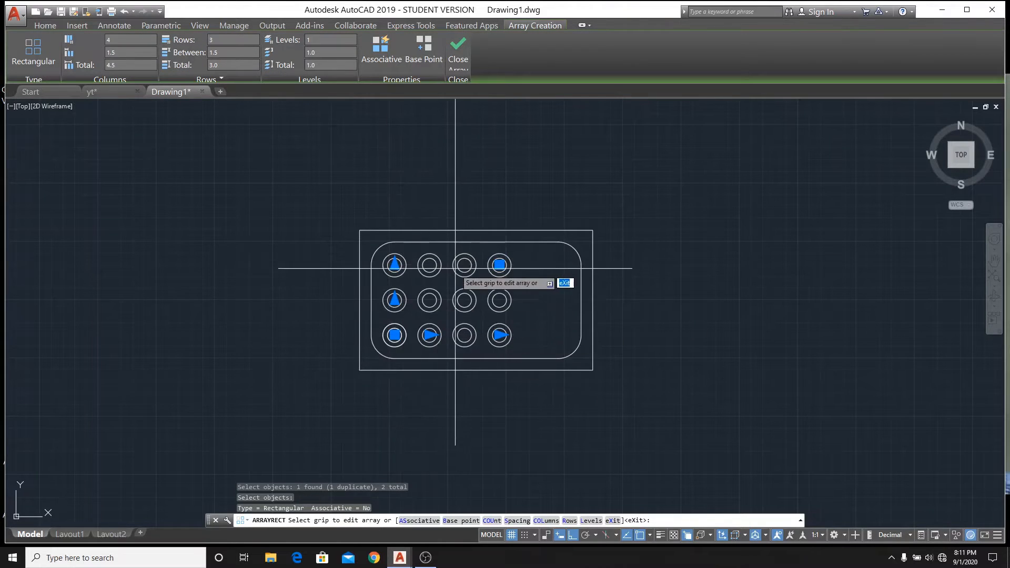
scroll(456, 269, up, 2)
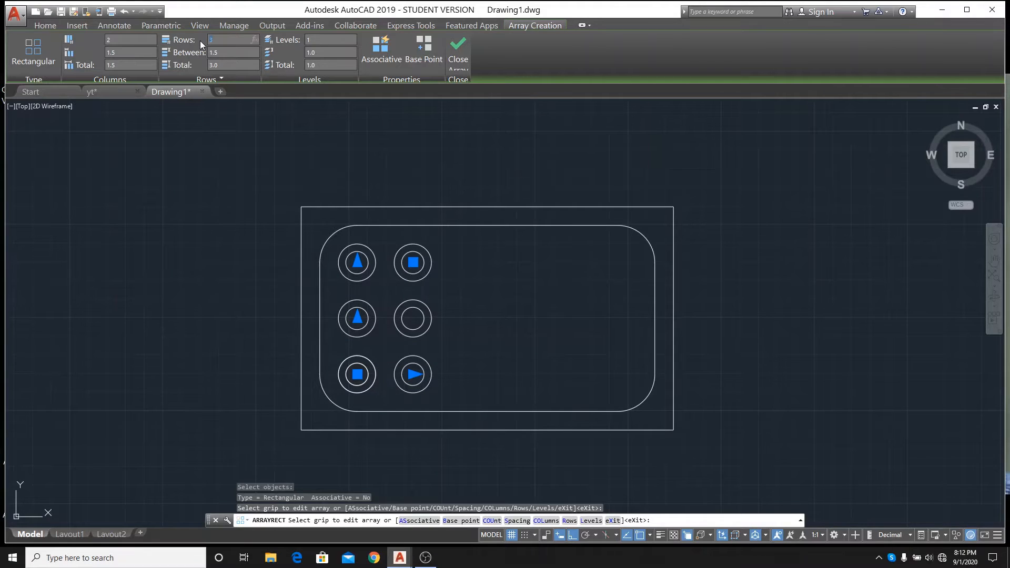
text(2)
key(Return)
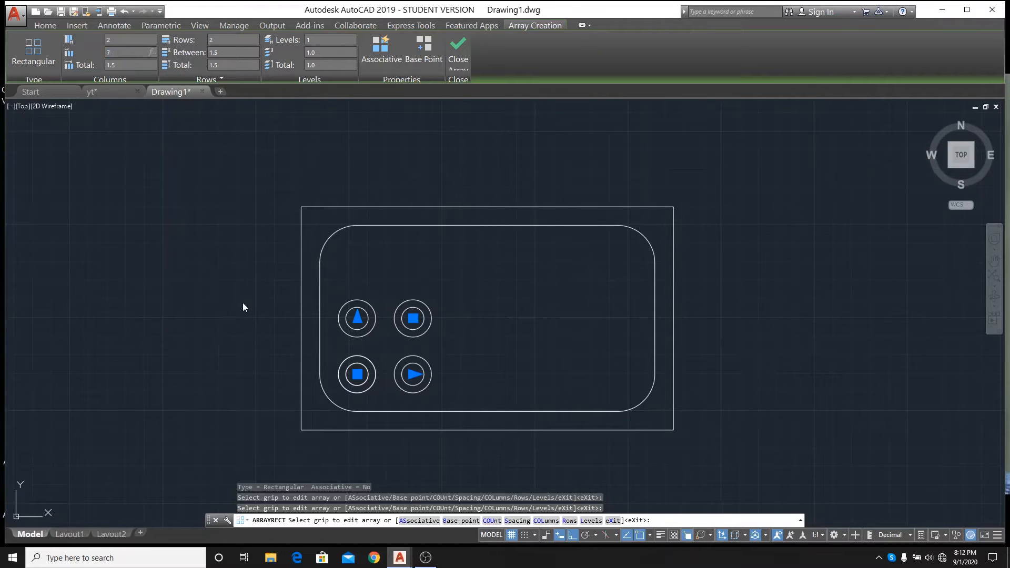
- Set the array's column spacing to 7 and its total row distance to 3, and end the array command
key(Return)
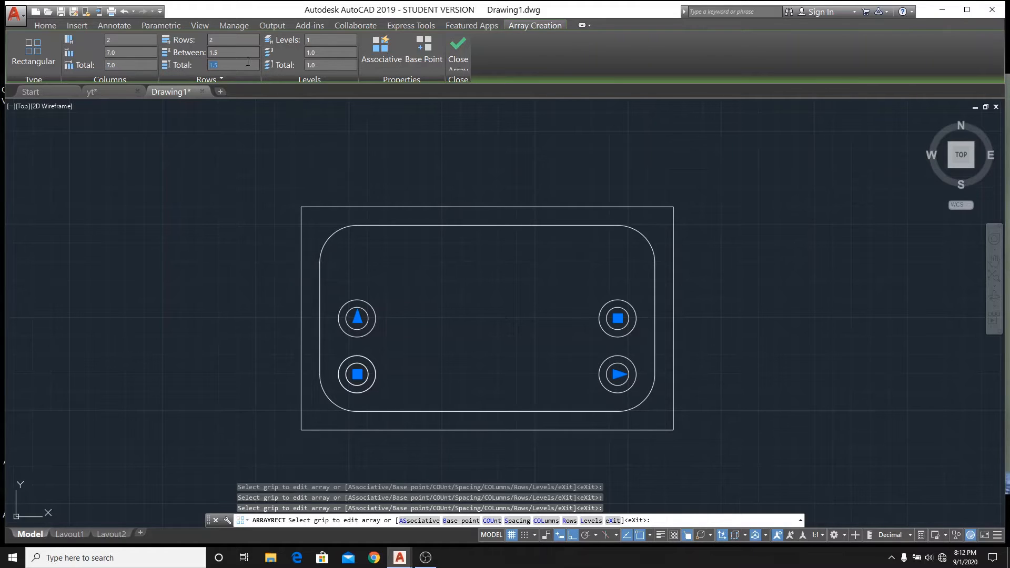
text(3)
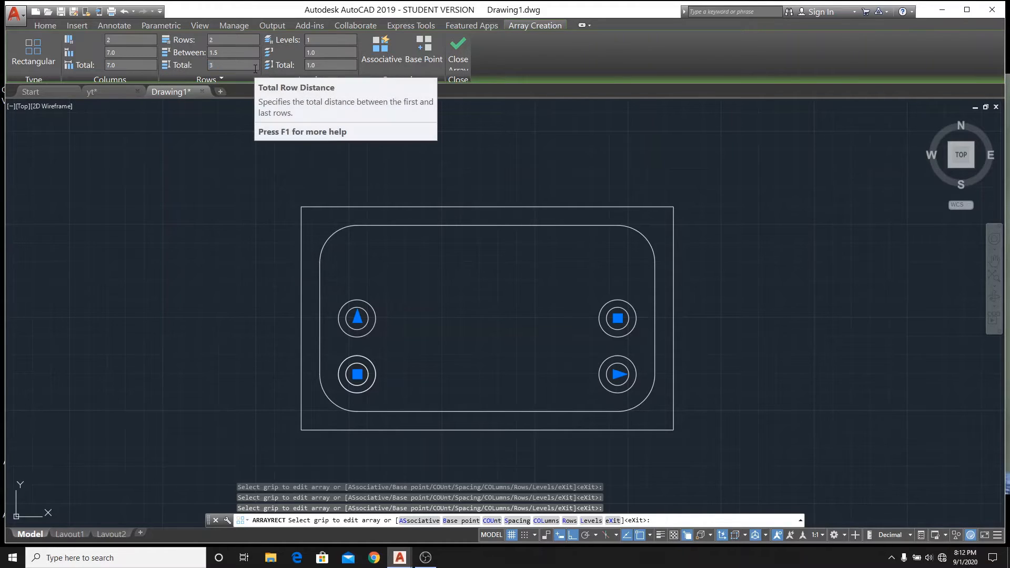
key(Return)
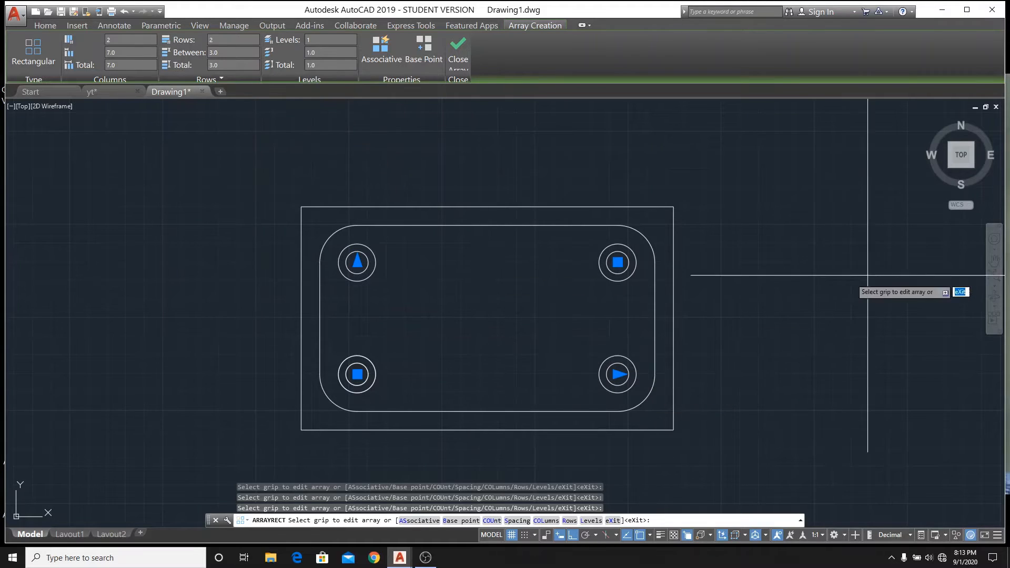
right_click(778, 317)
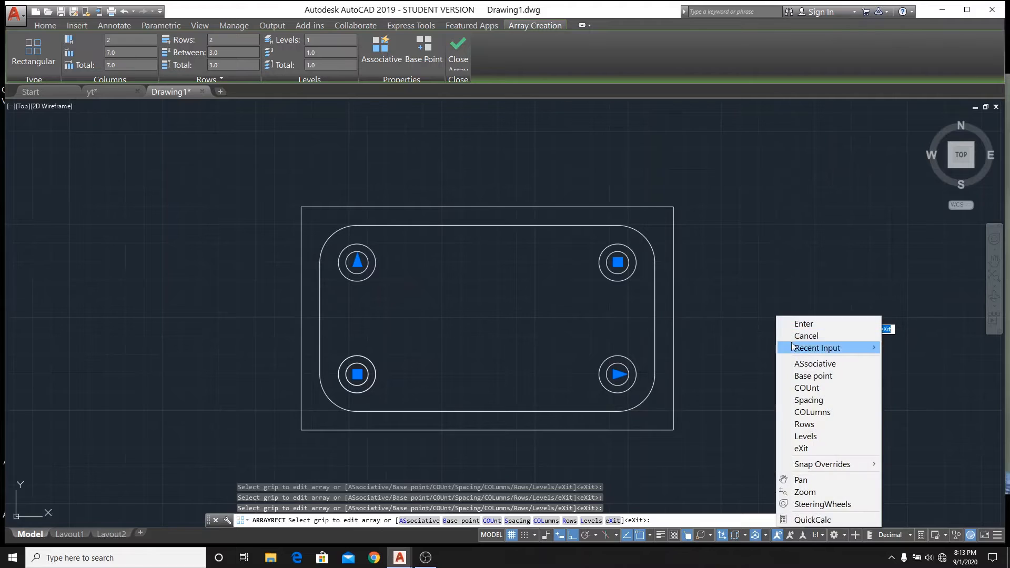
click(787, 337)
scroll(613, 361, down, 2)
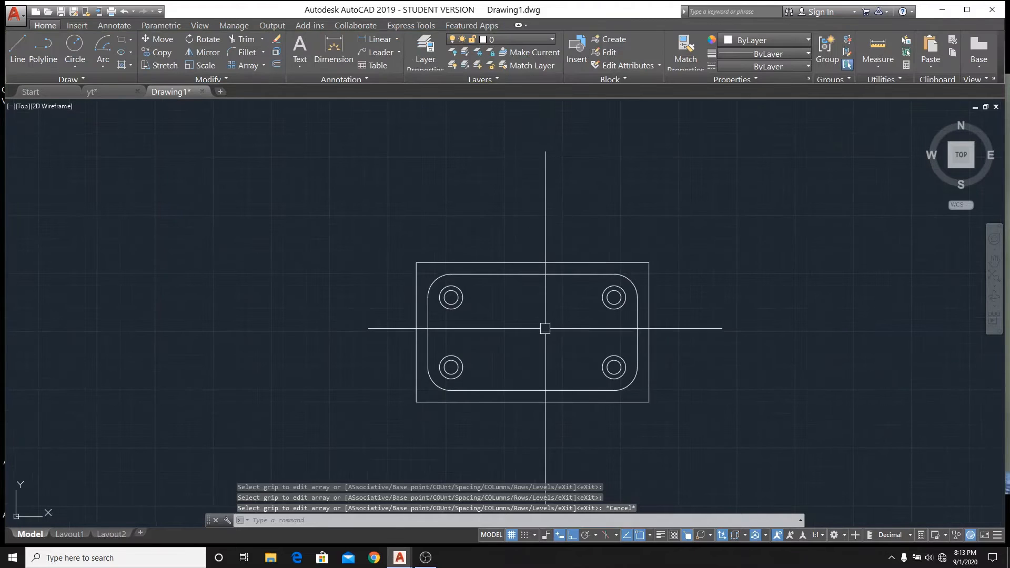
scroll(565, 344, up, 4)
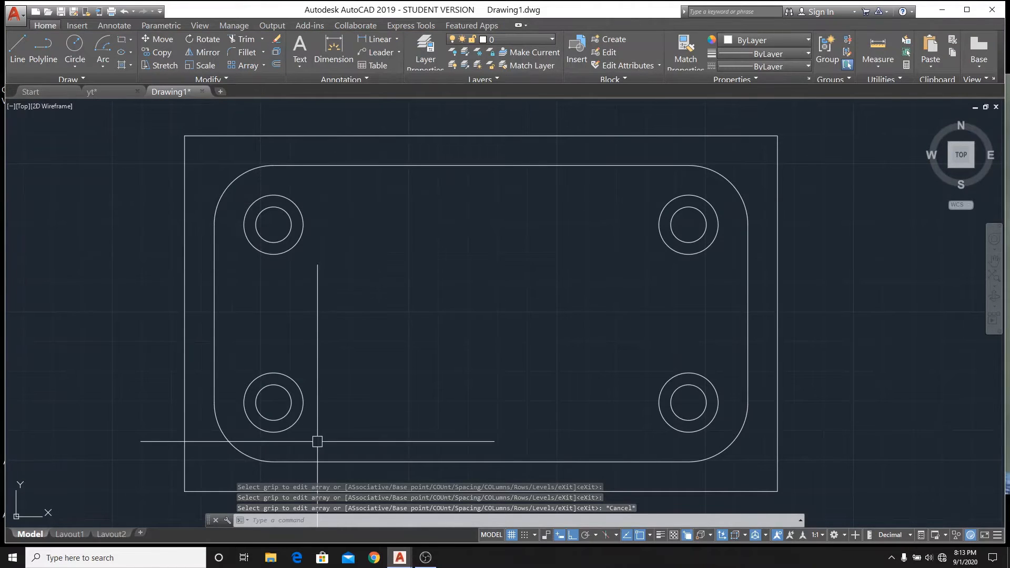
- Examine the dimensions of the central circle and rectangle in the yt drawing, and return to Drawing1
click(96, 92)
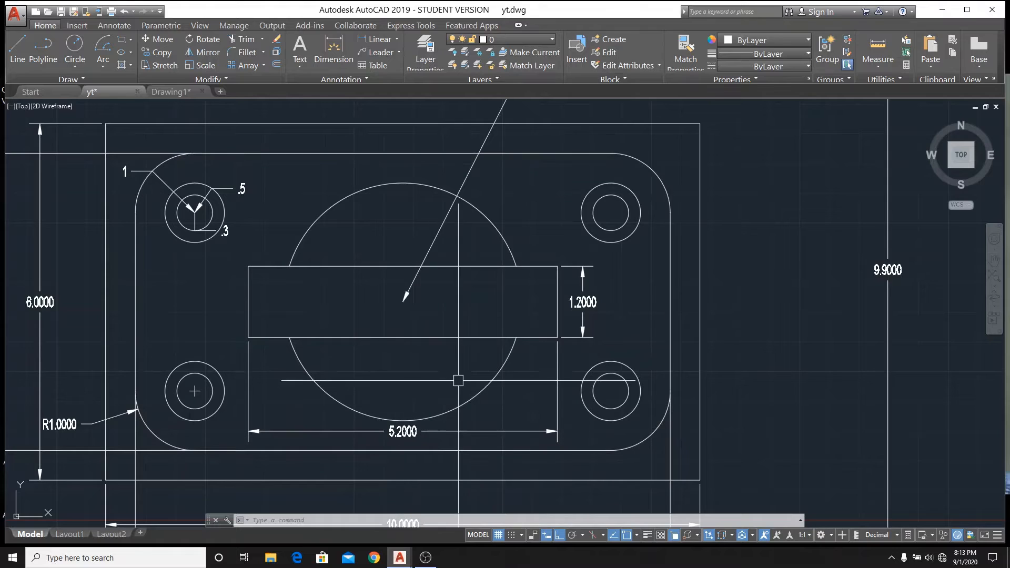
scroll(447, 313, down, 2)
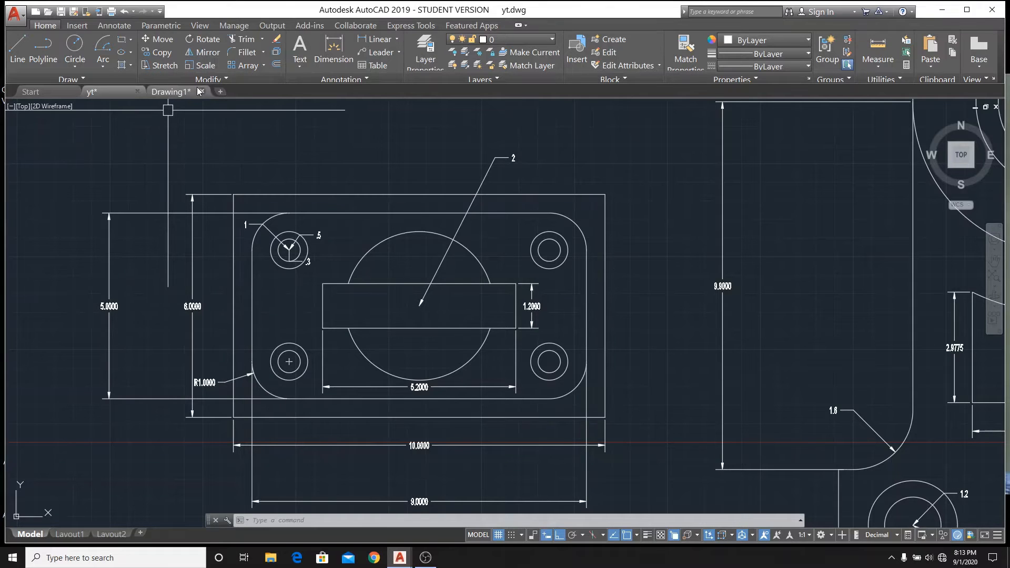
click(176, 92)
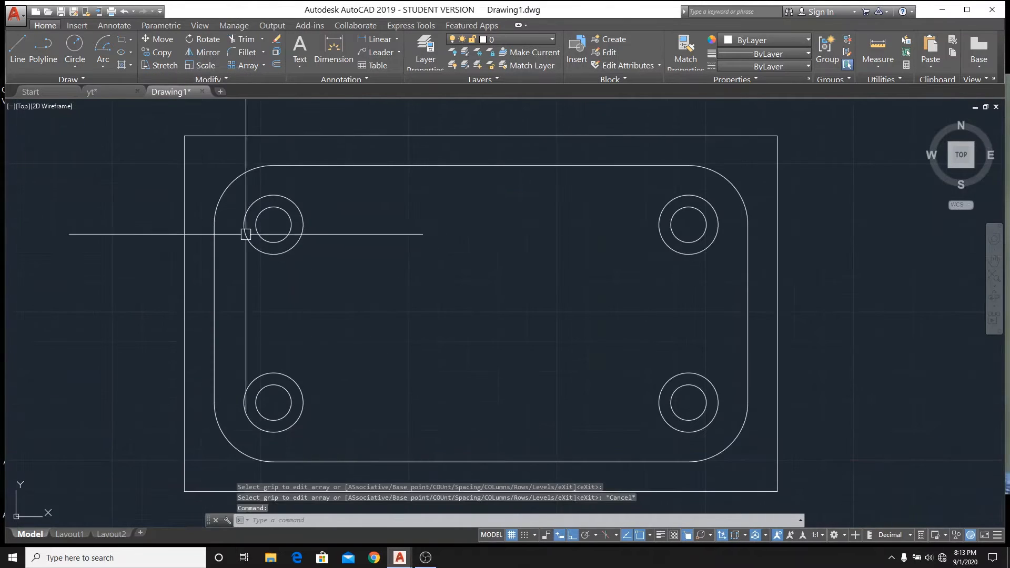
- Draw a circle of radius 2 centred on the plate
click(74, 42)
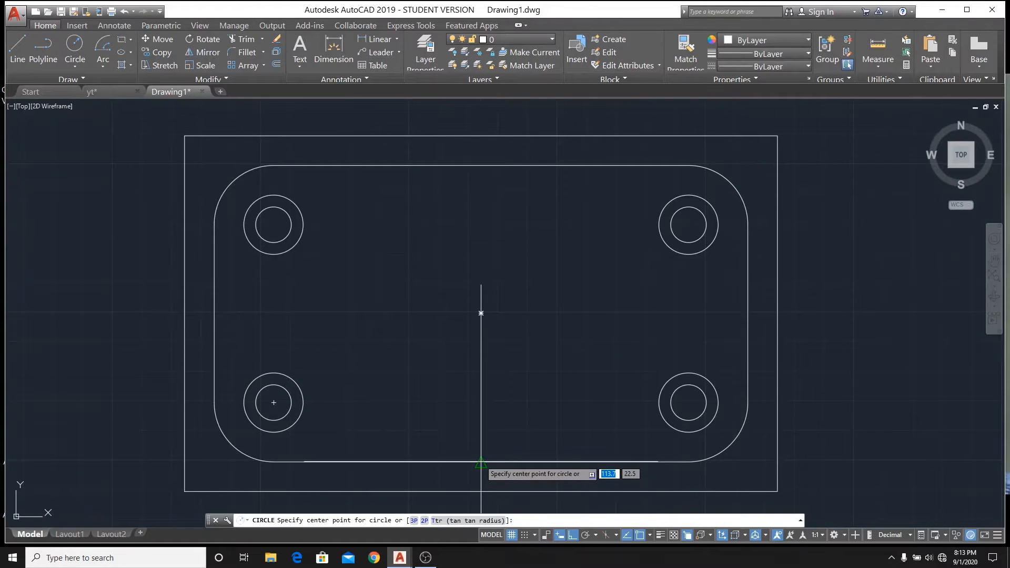
click(481, 313)
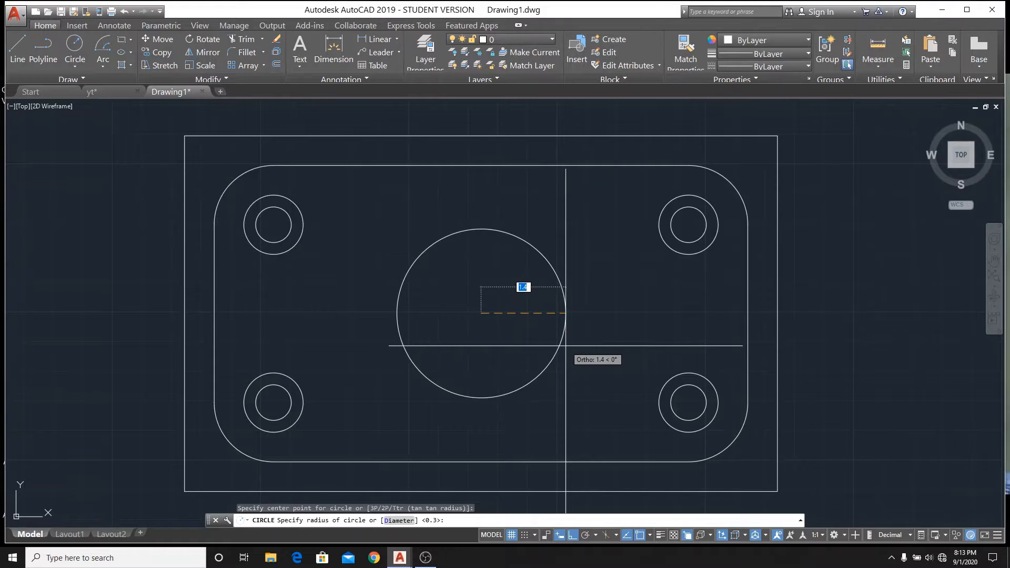
key(Return)
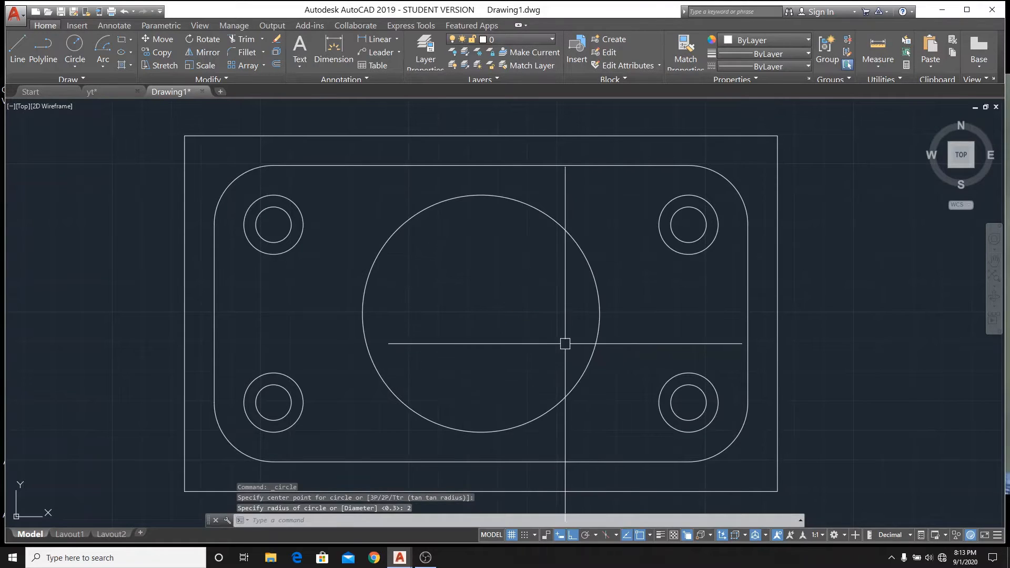
- Try to draw a freehand horizontal line across the central circle at the height of its centre
click(19, 49)
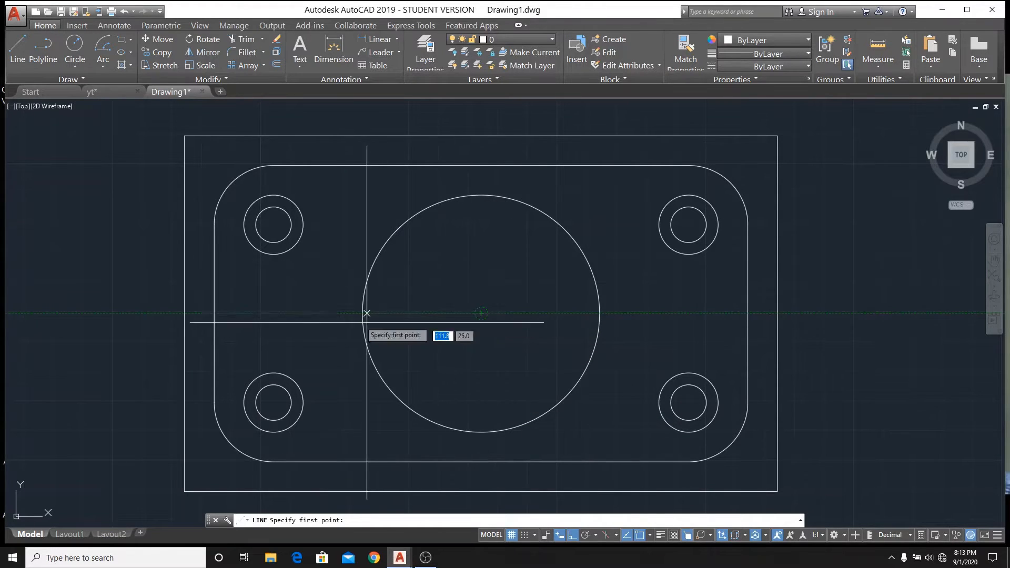
click(333, 313)
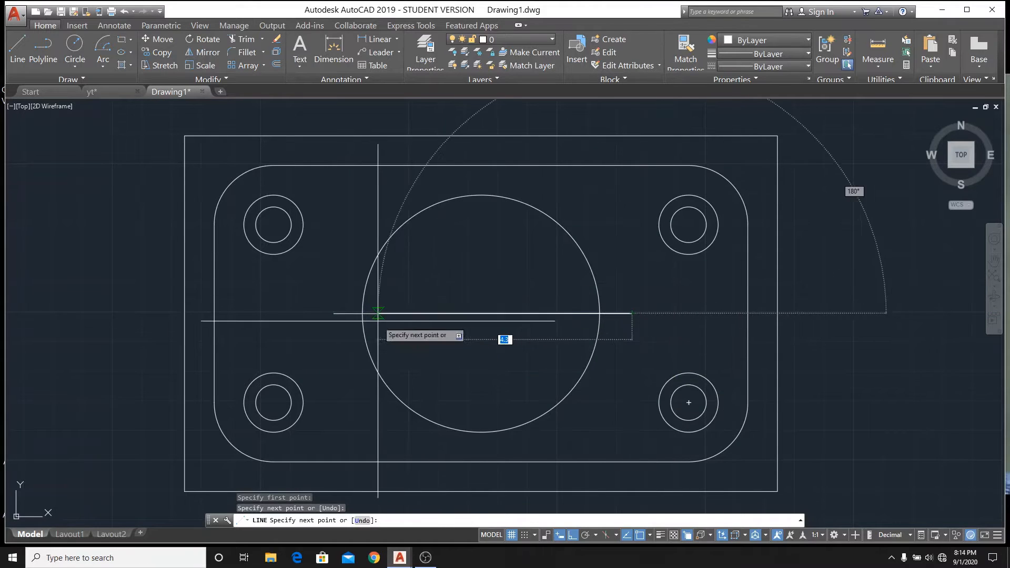
right_click(670, 336)
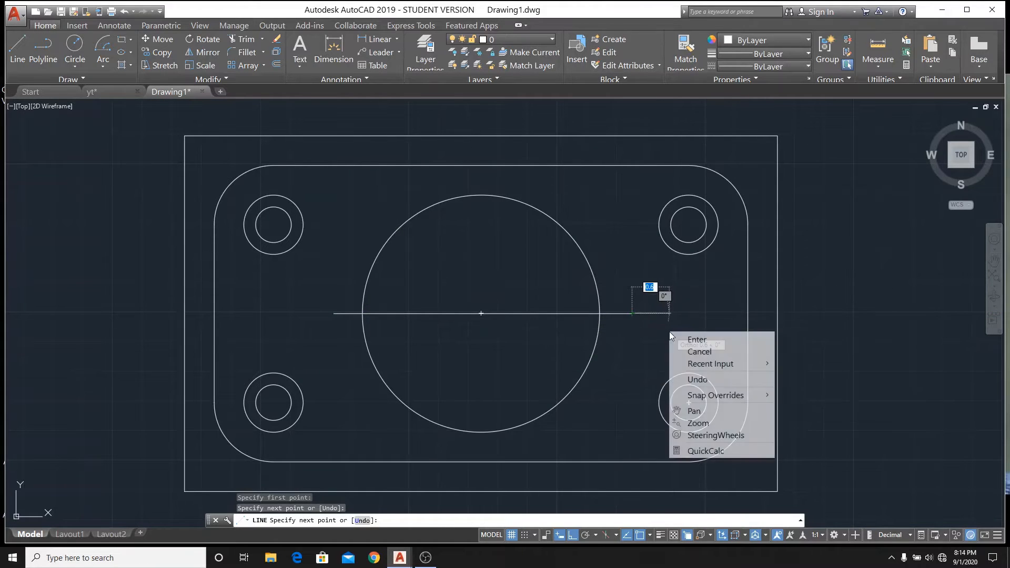
click(700, 351)
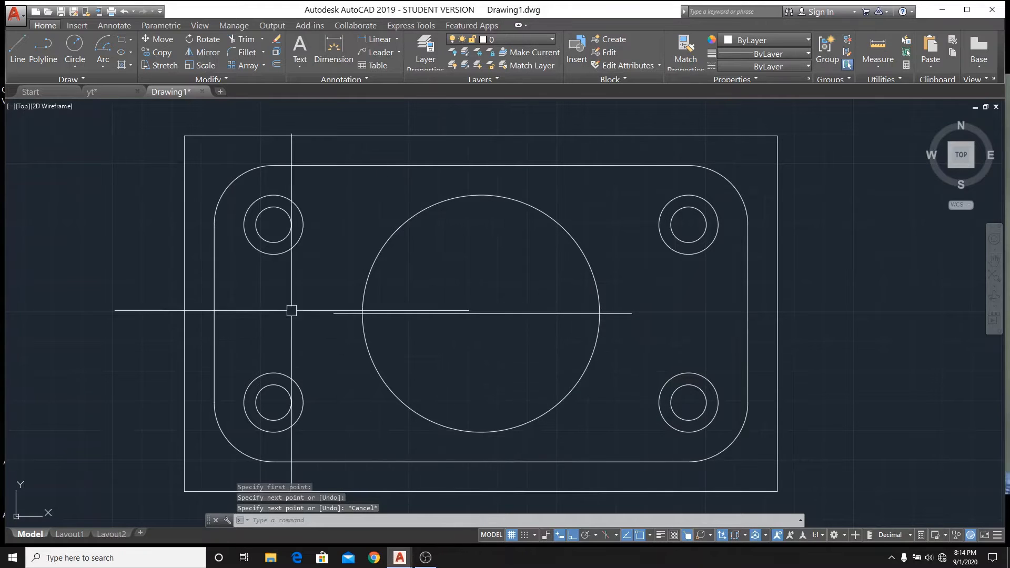
- Check the central rectangle's dimensions in the yt drawing, and erase the freehand horizontal line in Drawing1
click(108, 88)
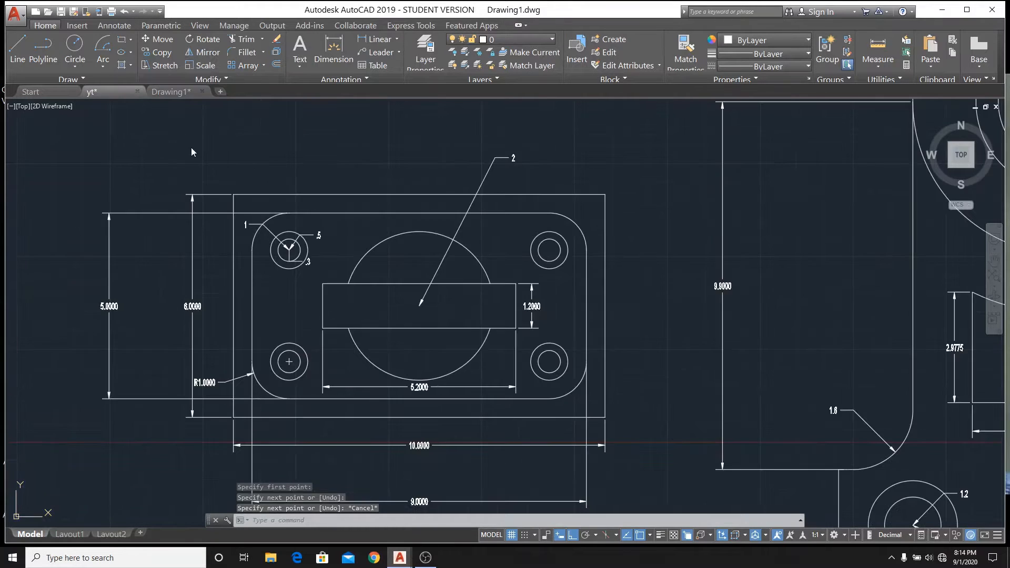
scroll(416, 405, up, 2)
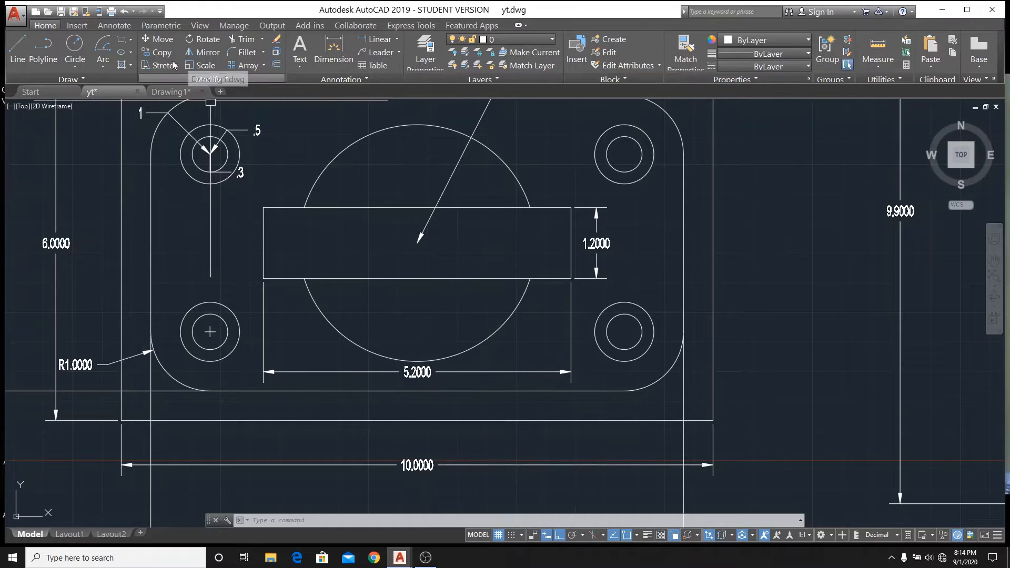
mouse_move(184, 95)
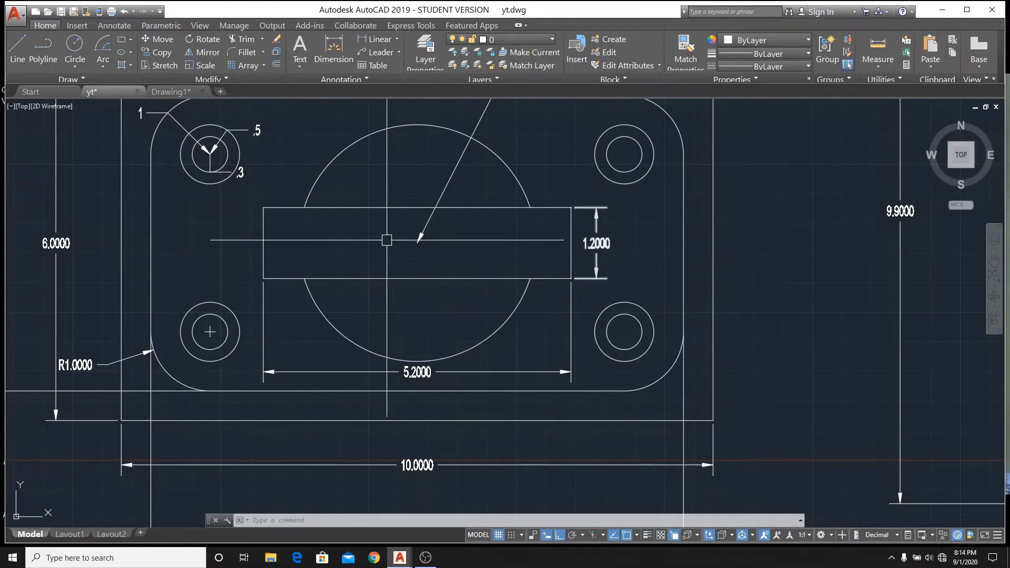
click(182, 93)
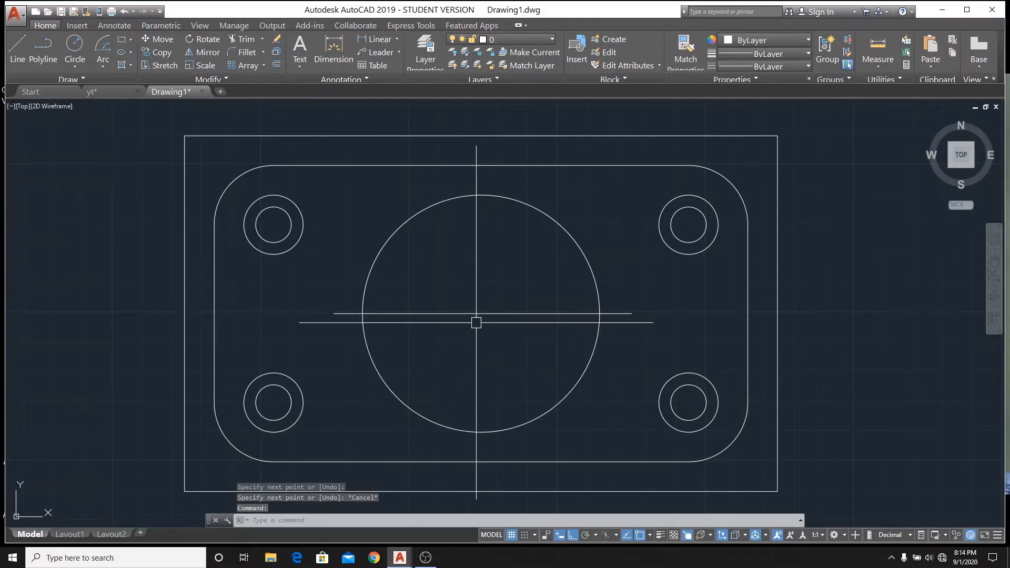
click(476, 316)
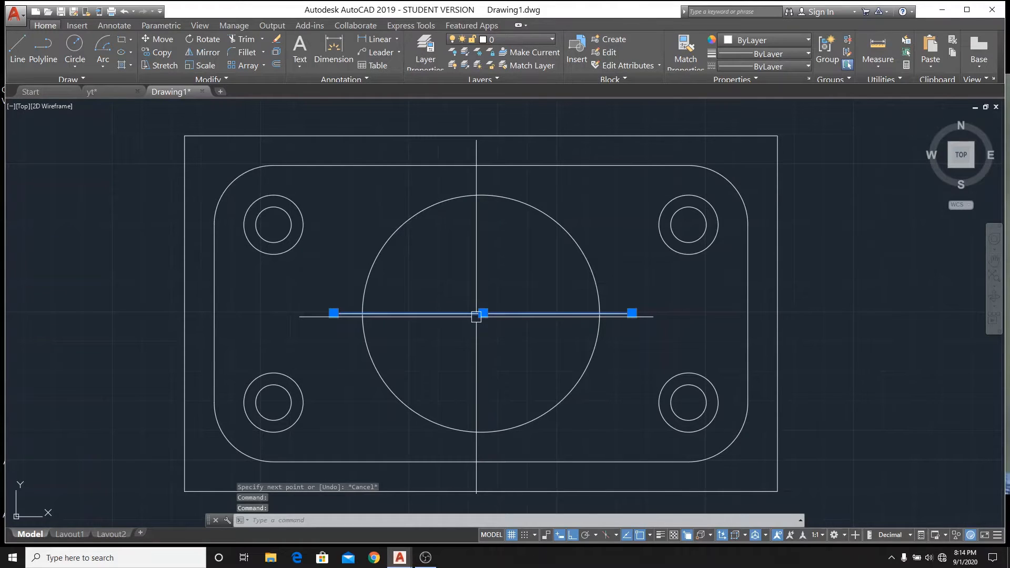
key(Delete)
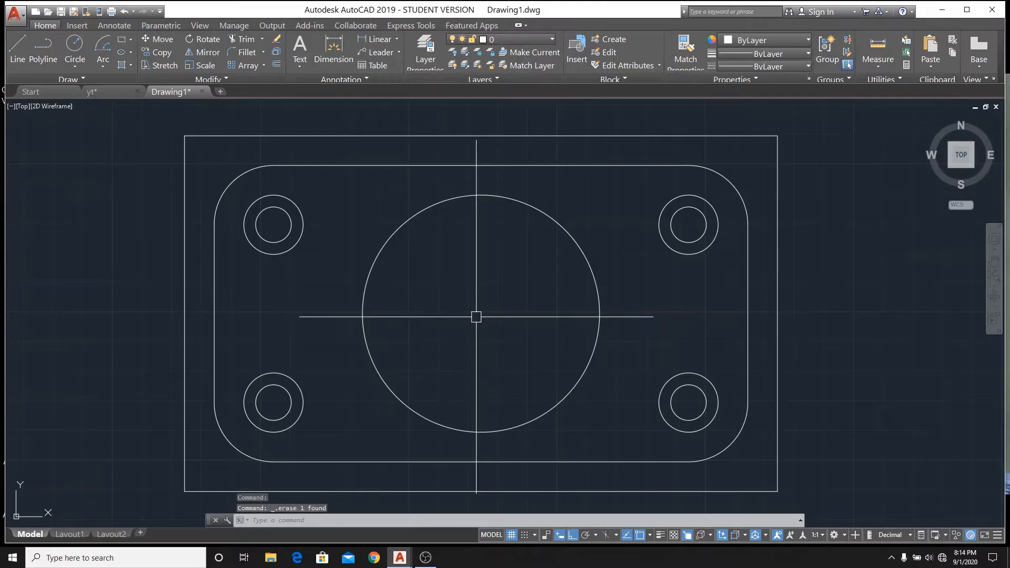
- Draw a 2.6 line rightward from the central circle's centre and a 5.2 line back leftward from its end, and end the command
click(18, 48)
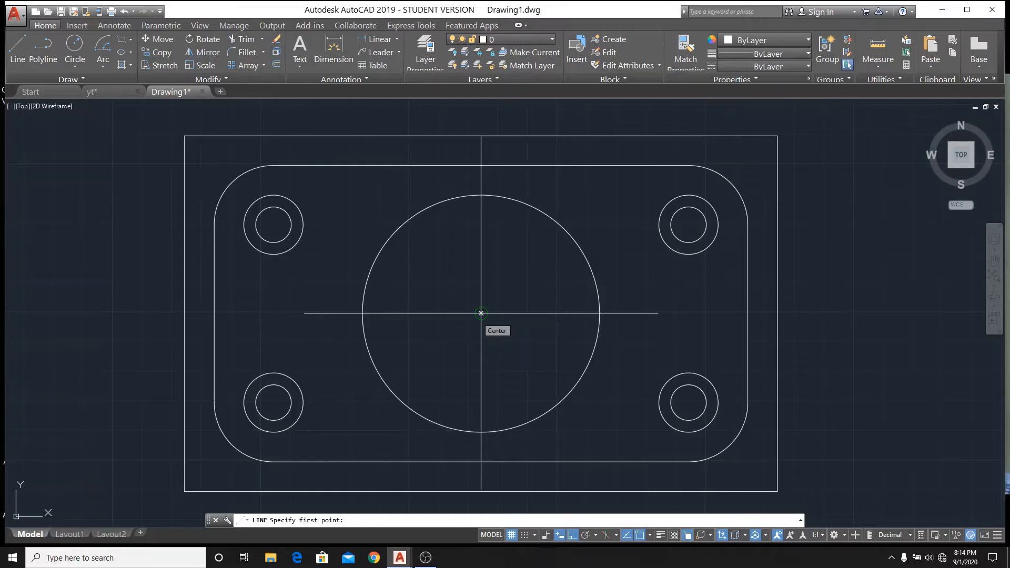
click(481, 313)
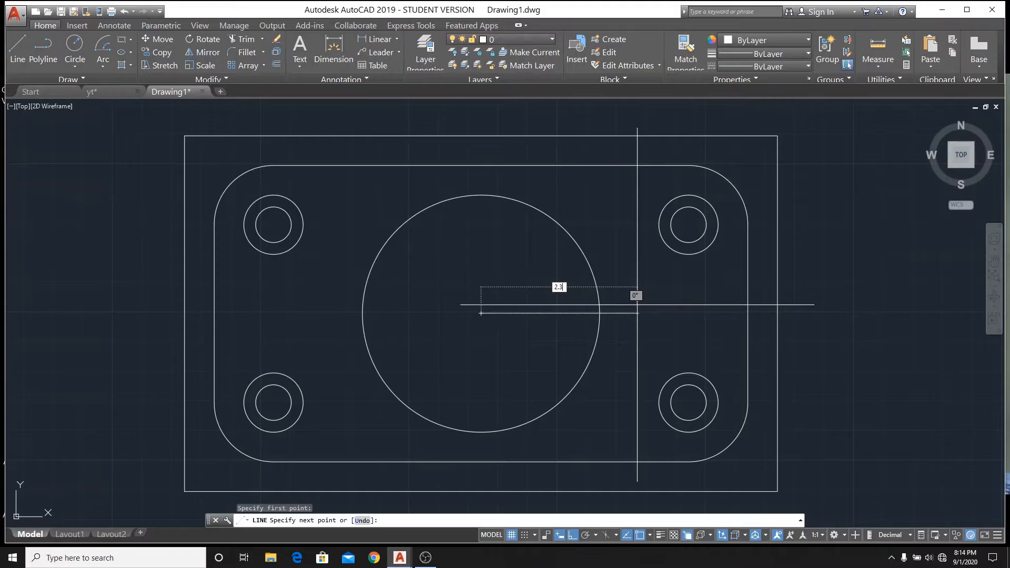
text(2.6)
key(Return)
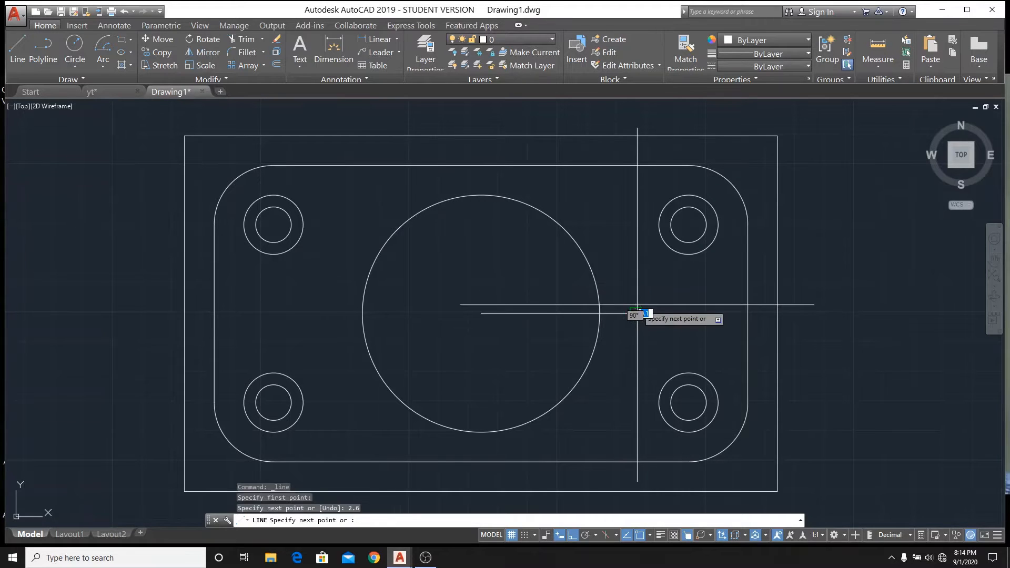
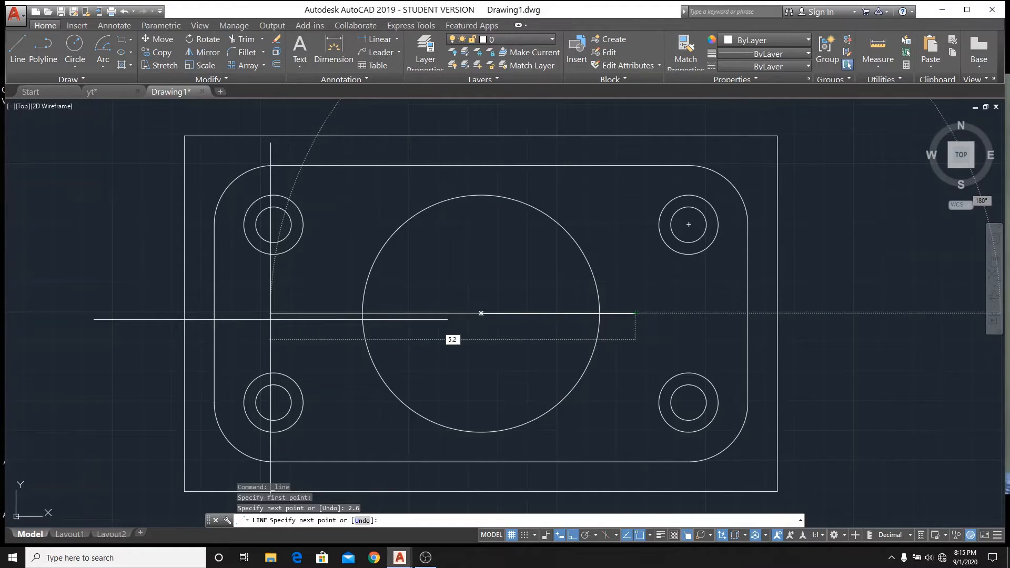
key(Return)
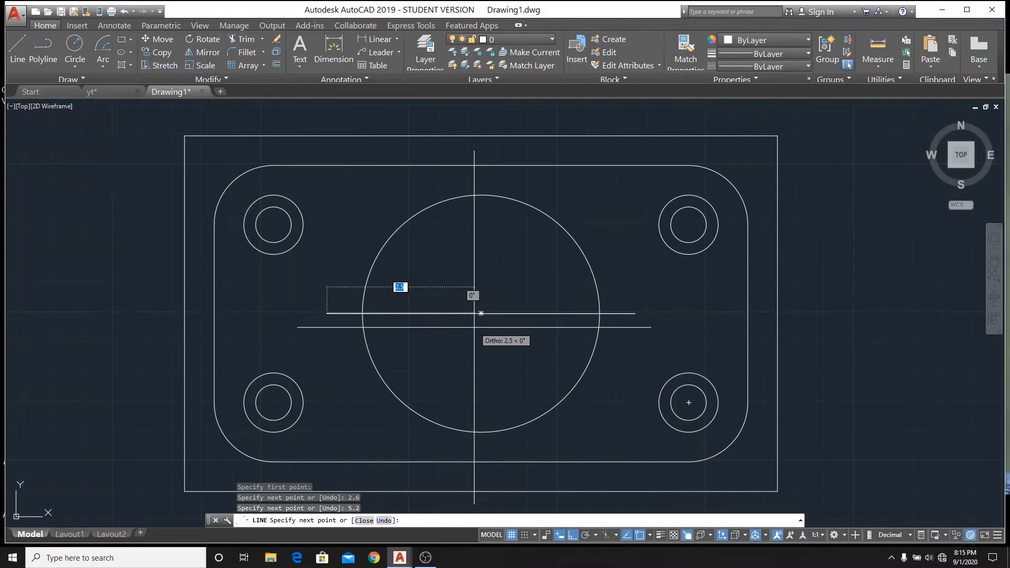
right_click(496, 351)
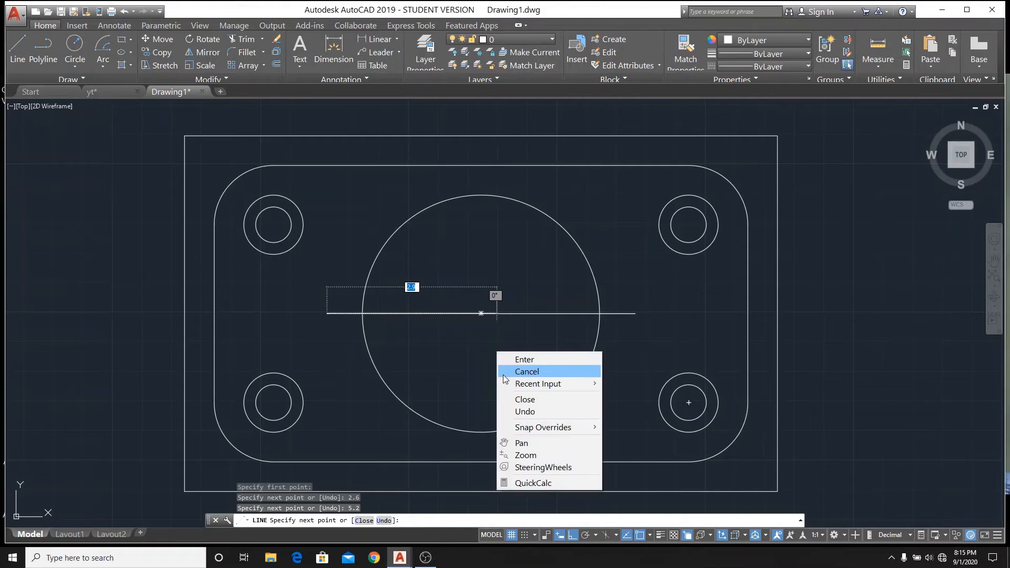
click(506, 372)
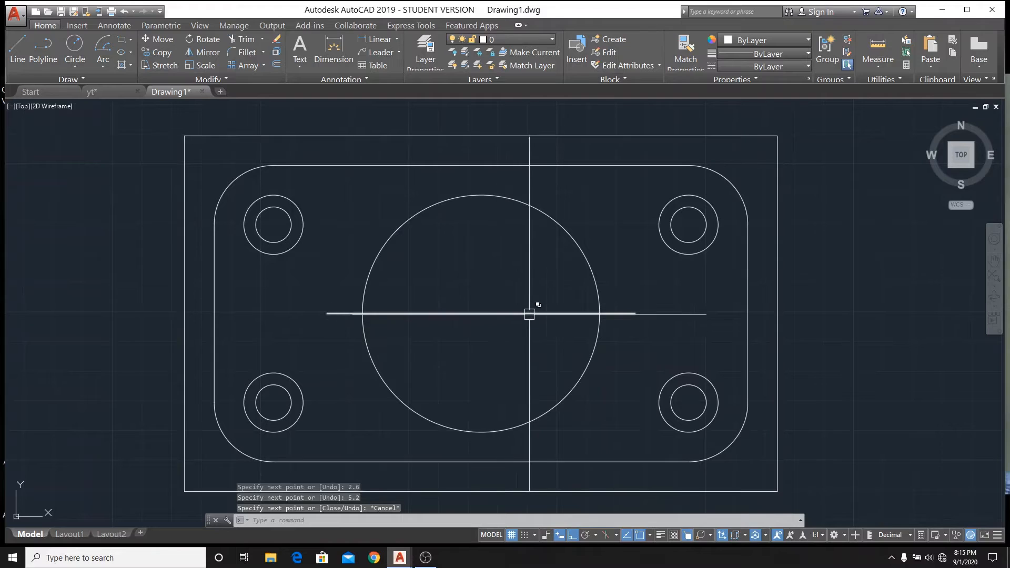
click(561, 314)
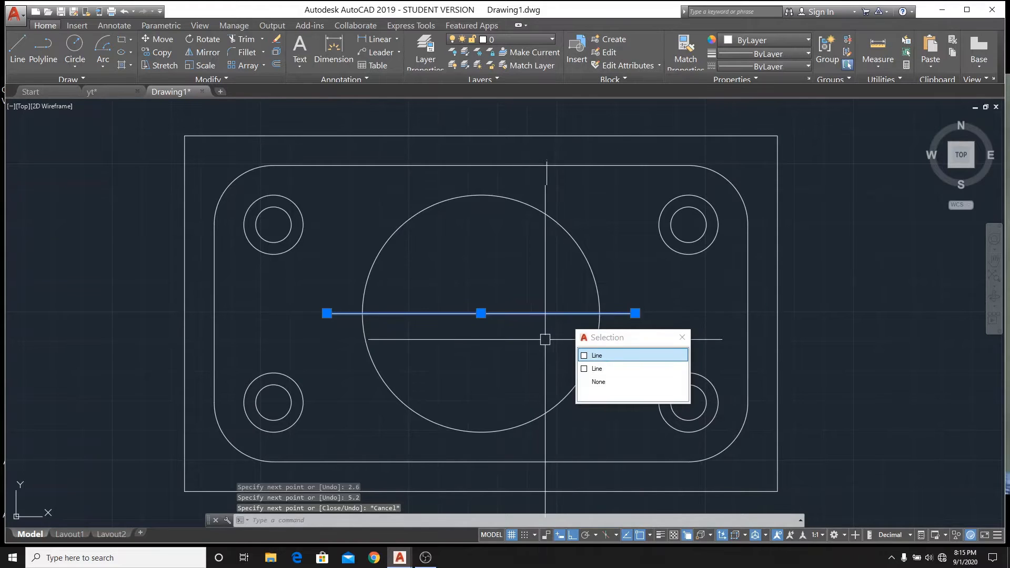
click(585, 369)
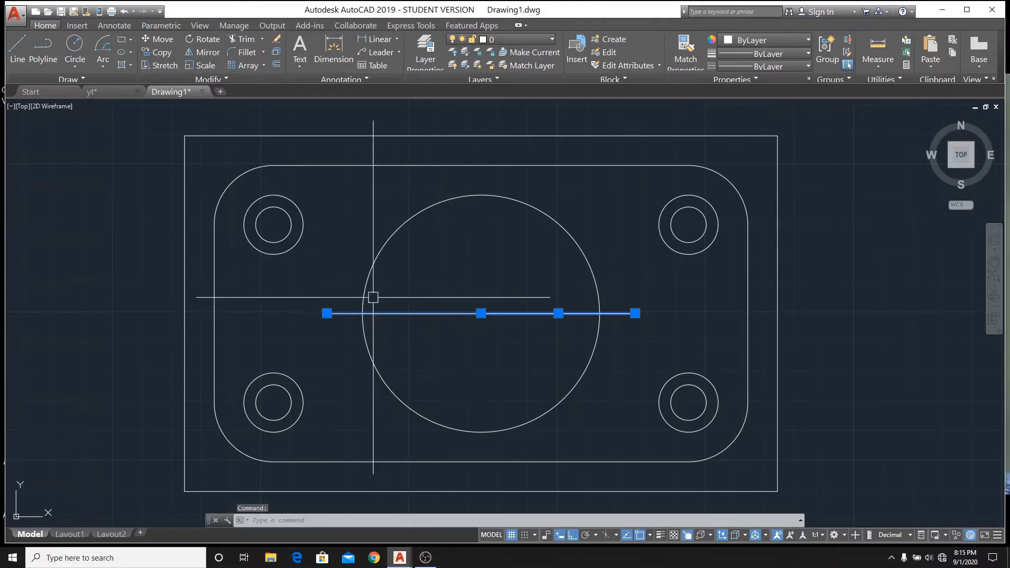
key(Escape)
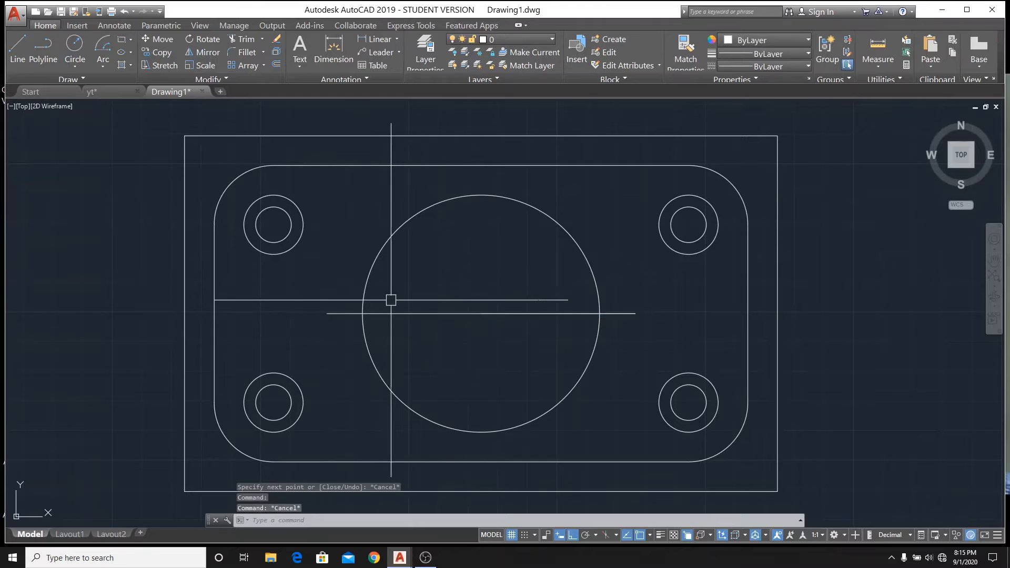
- Erase the shorter 2.6 line that overlaps the 5.2 horizontal line through the central circle
click(544, 315)
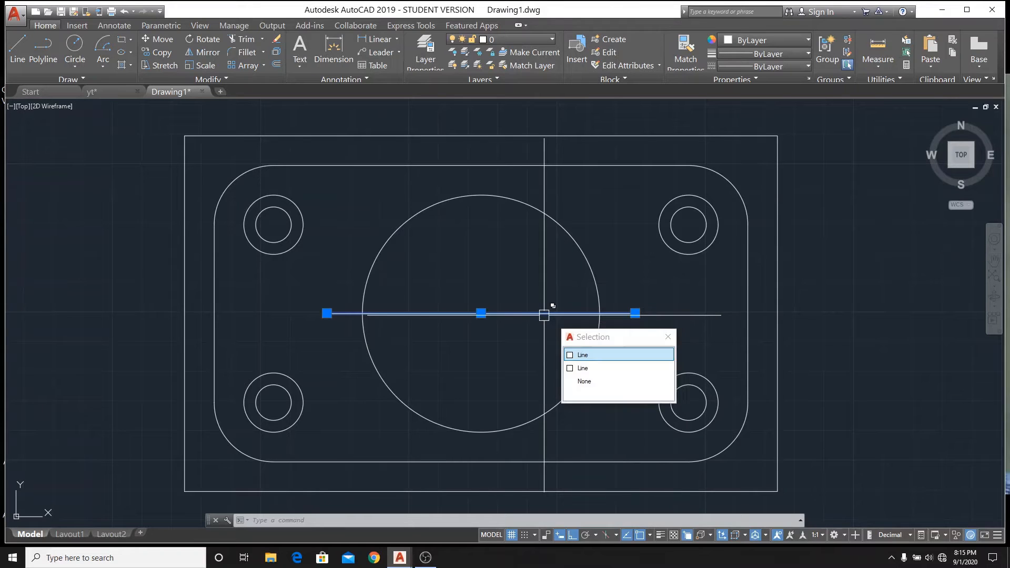
click(585, 369)
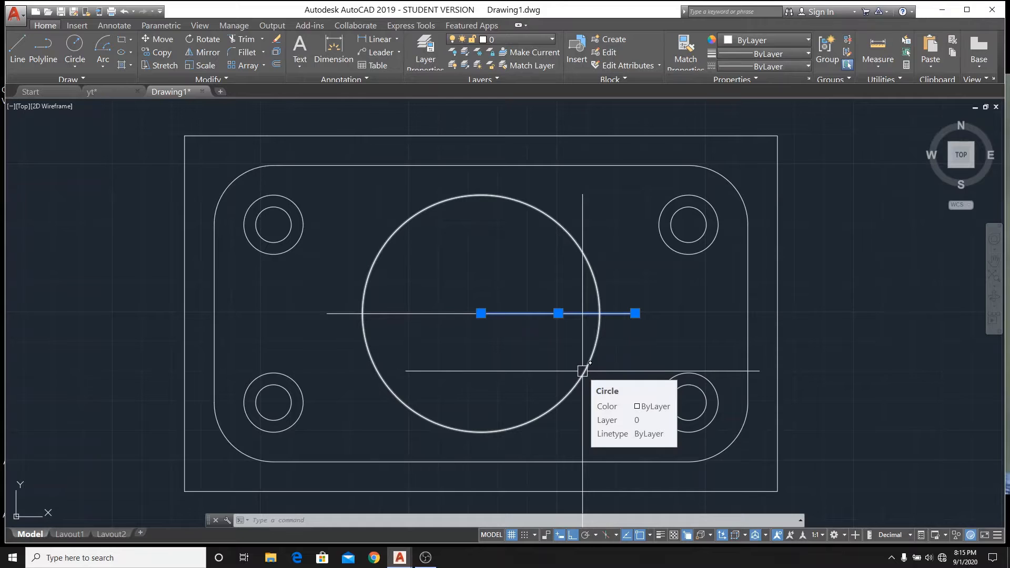
key(Delete)
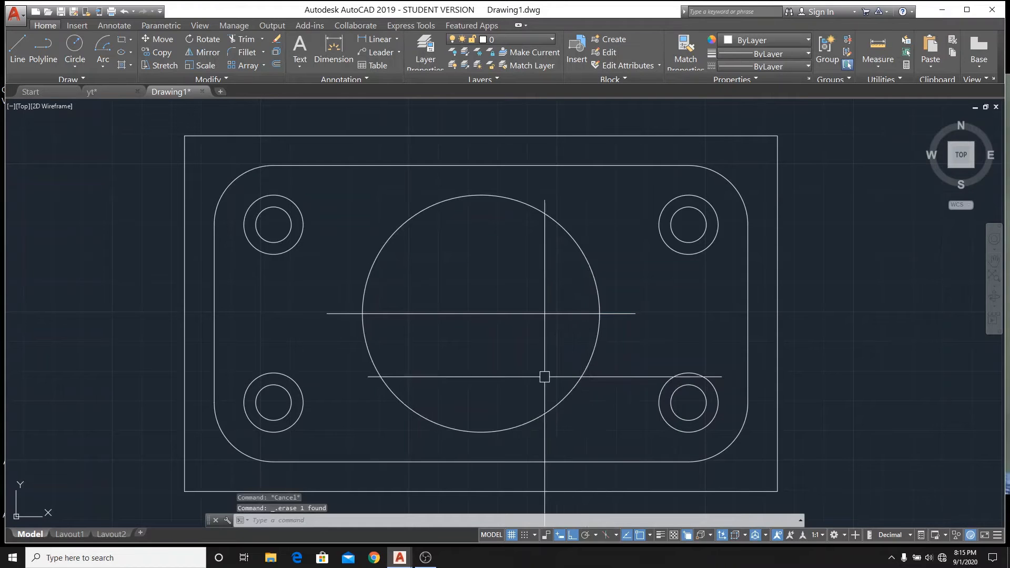
- Check the central rectangle's height in the yt drawing, and offset the horizontal line in Drawing1 by 0.6 both above and below
click(113, 94)
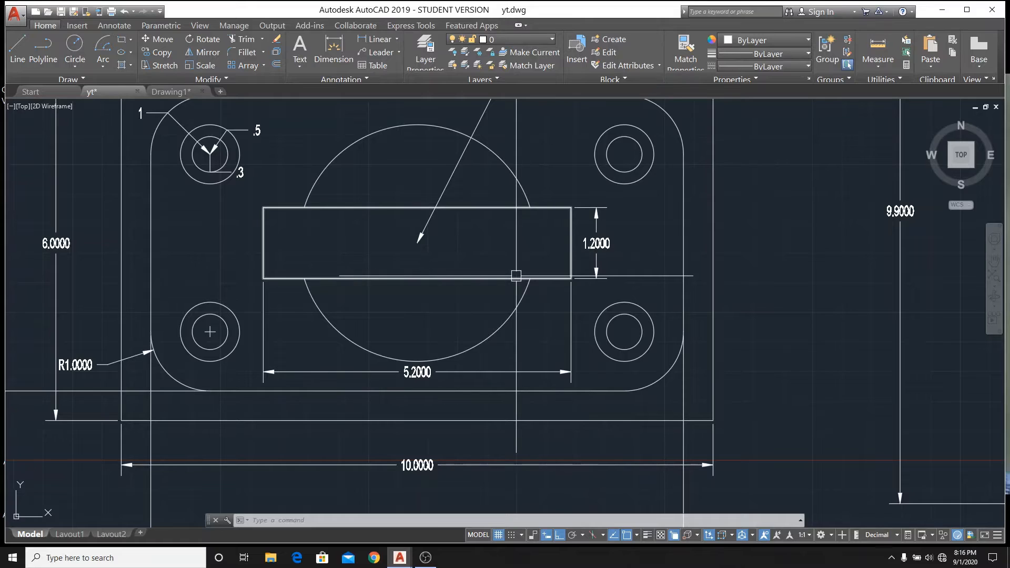
click(170, 91)
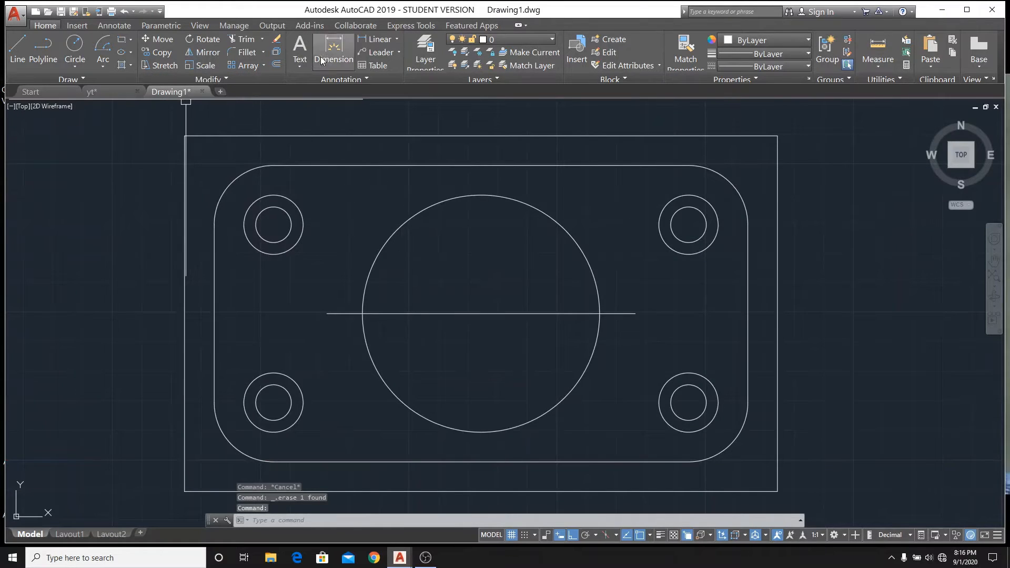
click(277, 64)
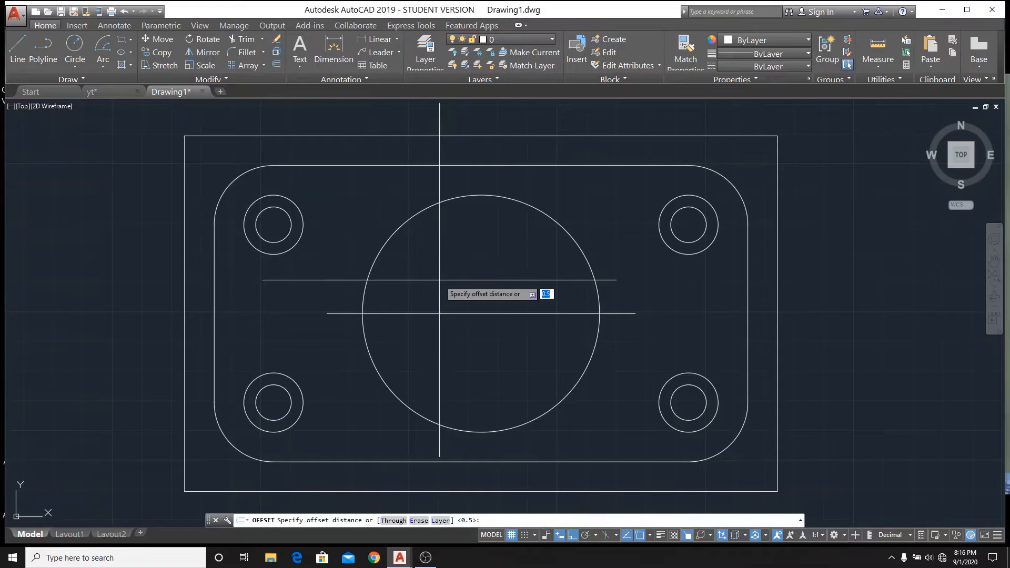
key(Return)
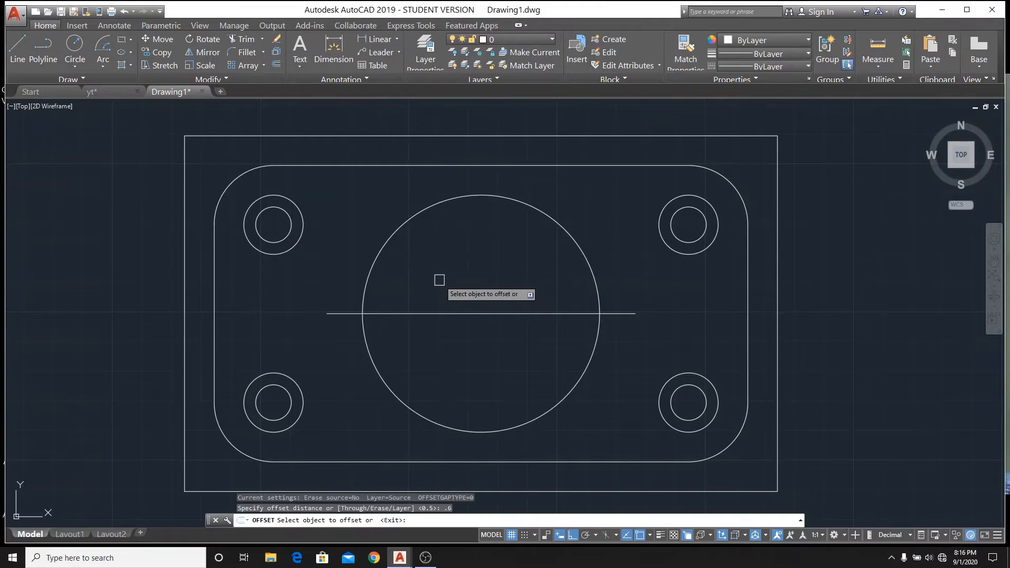
click(462, 314)
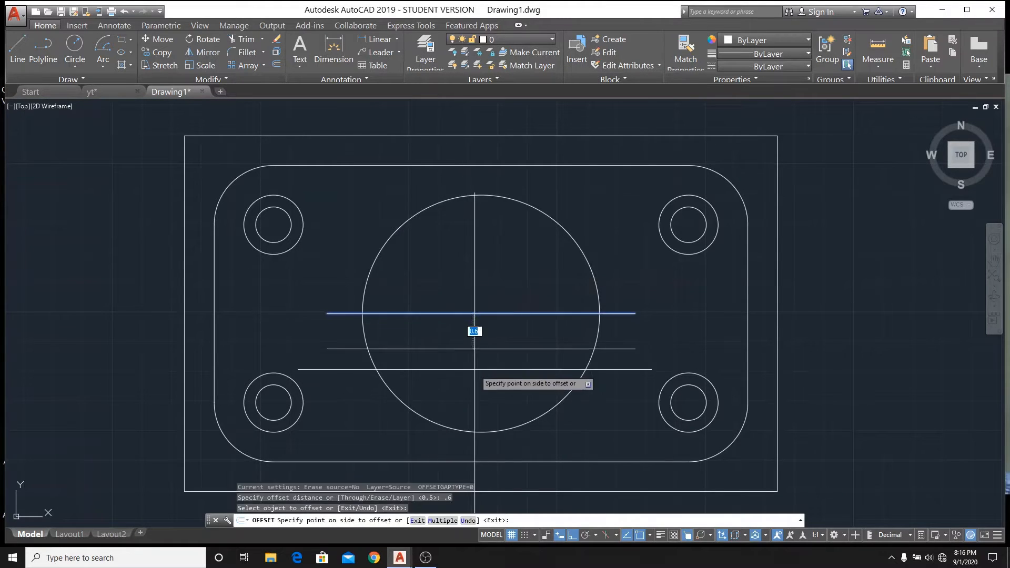
click(473, 366)
click(476, 314)
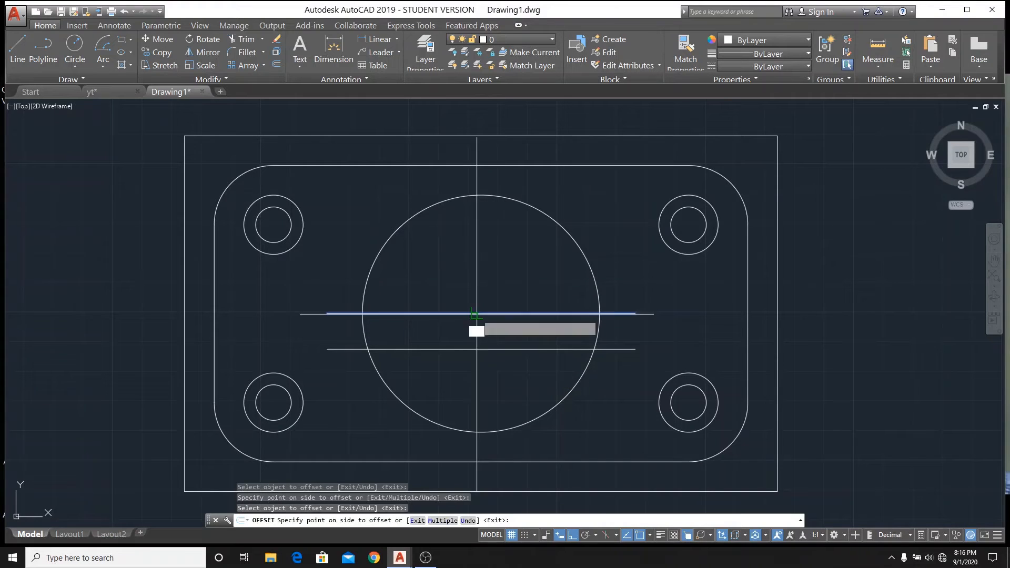
click(474, 278)
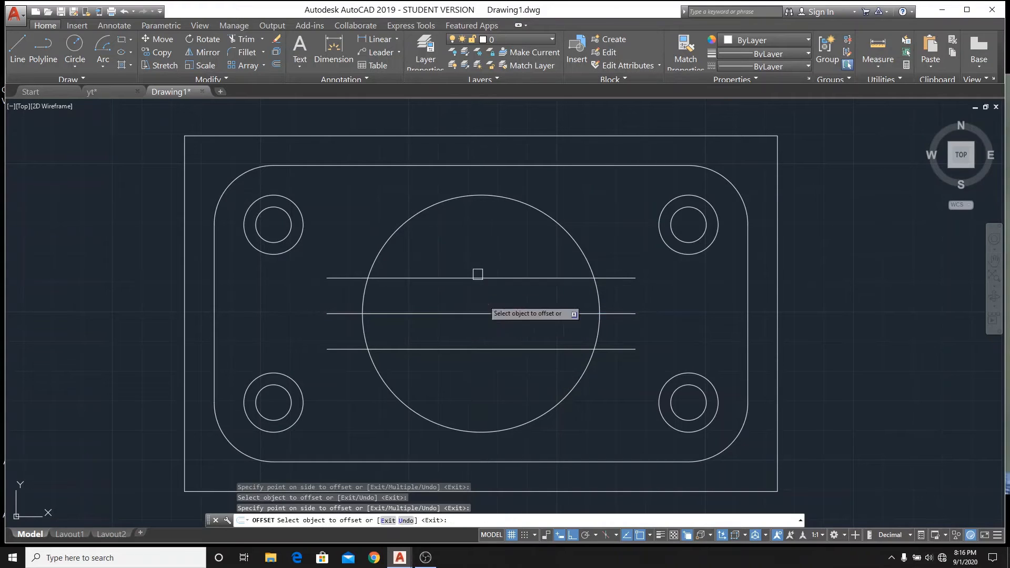
right_click(466, 238)
click(480, 261)
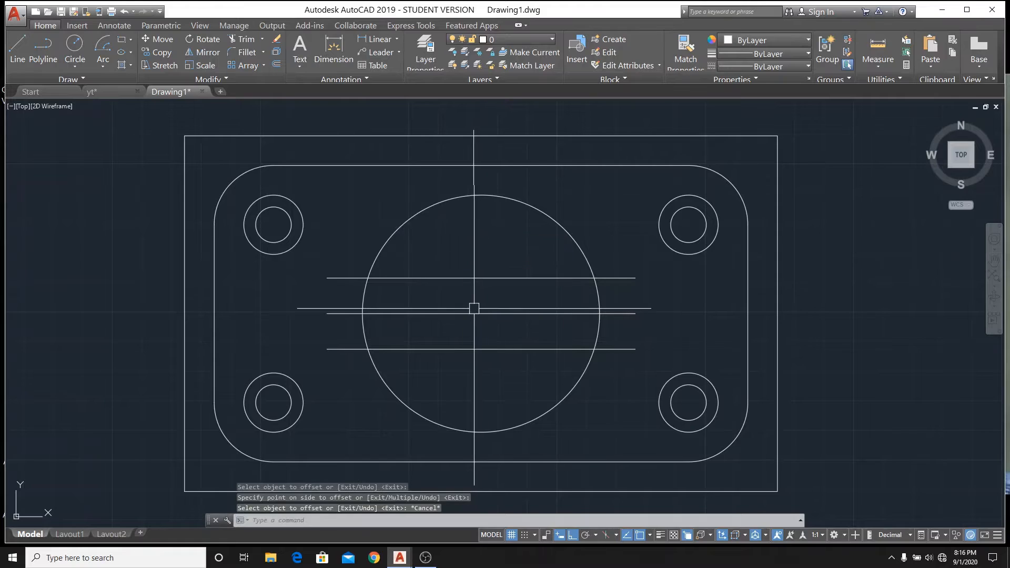
- Erase the middle horizontal line and join the left ends of the two offset lines with a vertical line
click(481, 313)
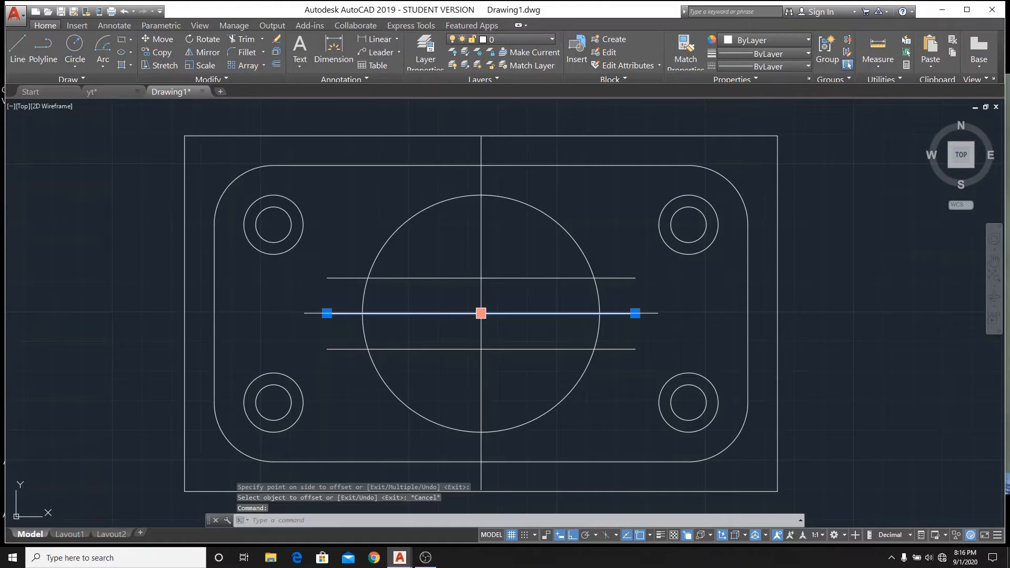
key(Delete)
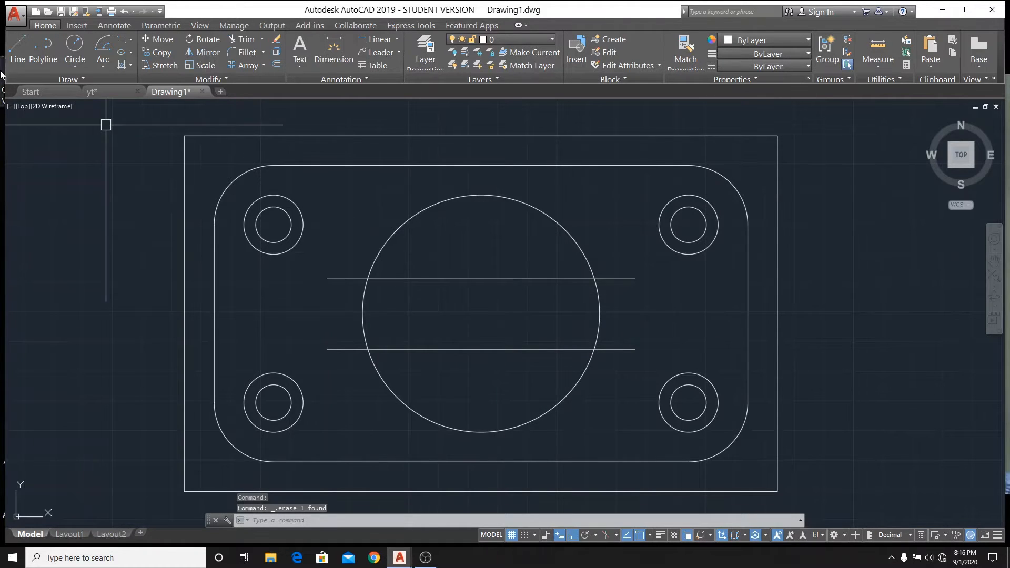
click(17, 47)
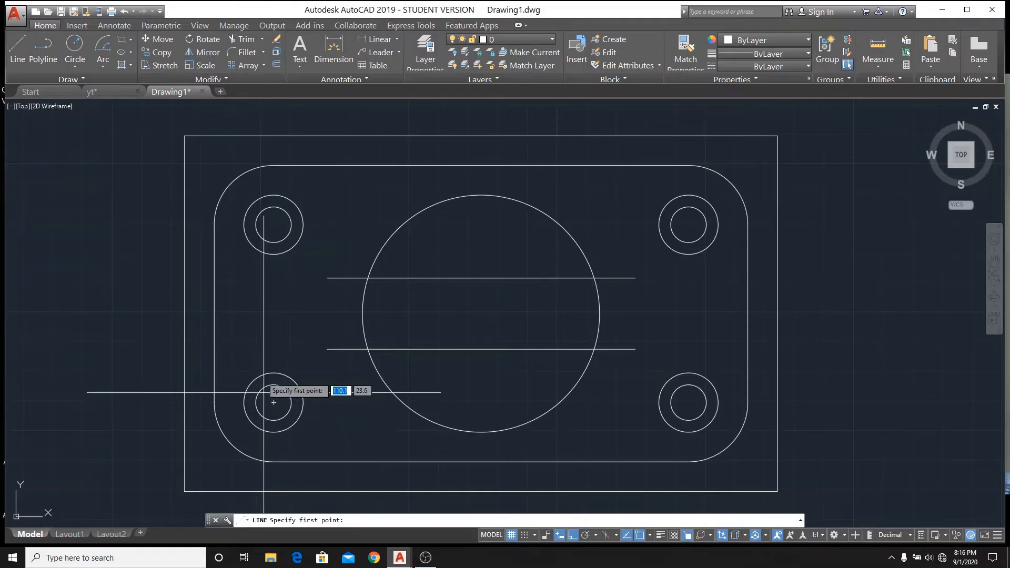
click(327, 278)
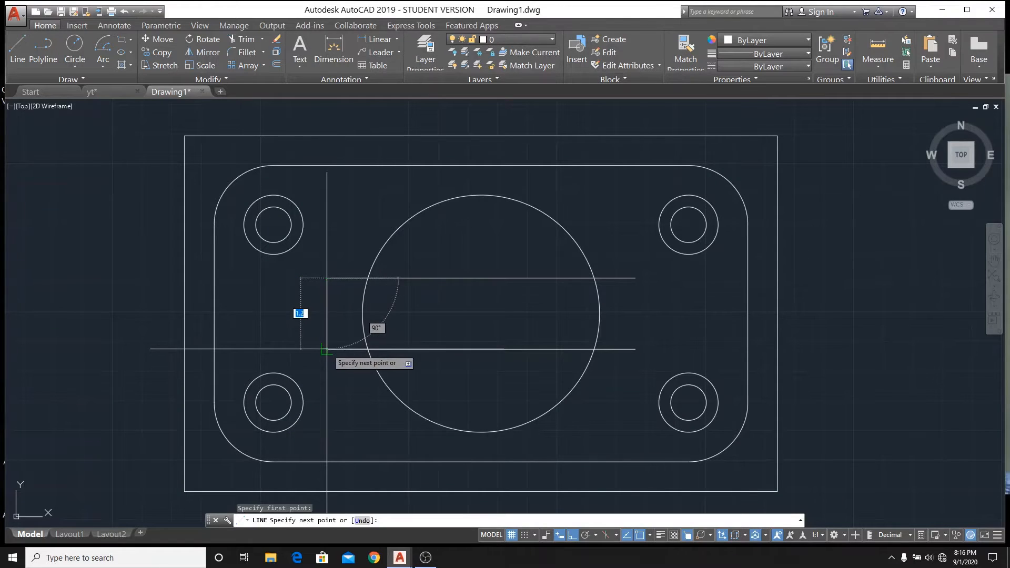
click(327, 349)
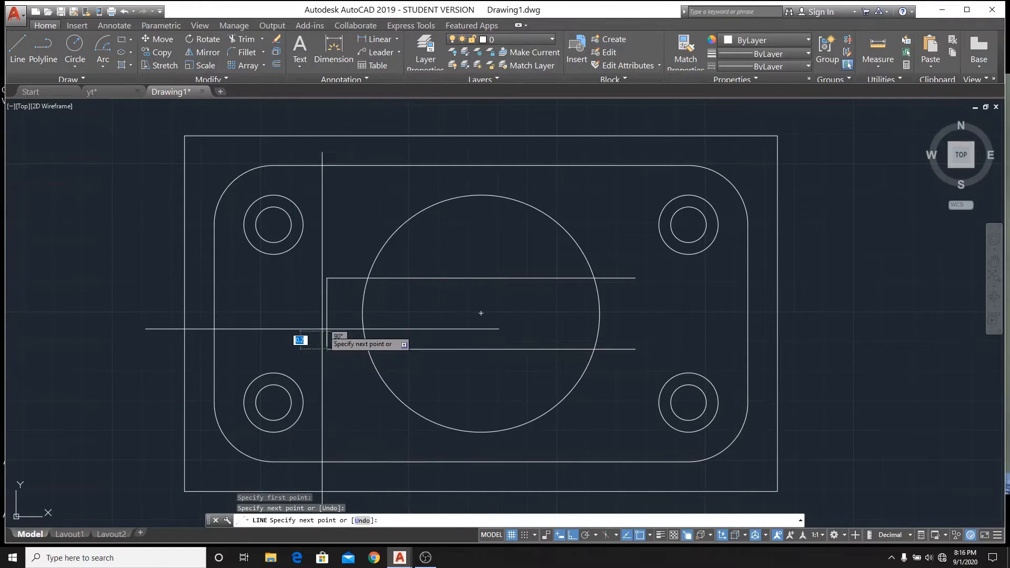
right_click(297, 296)
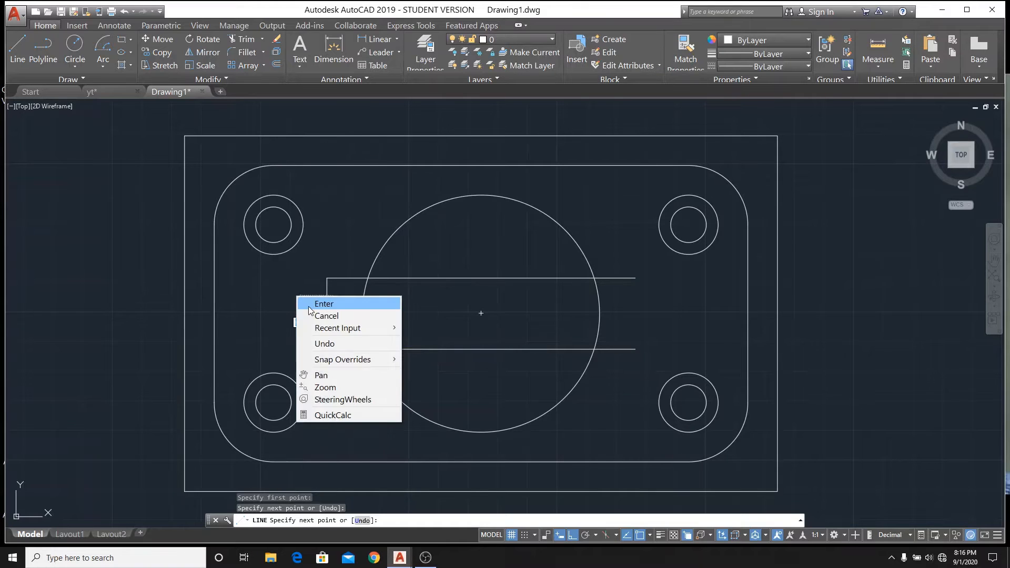
click(319, 316)
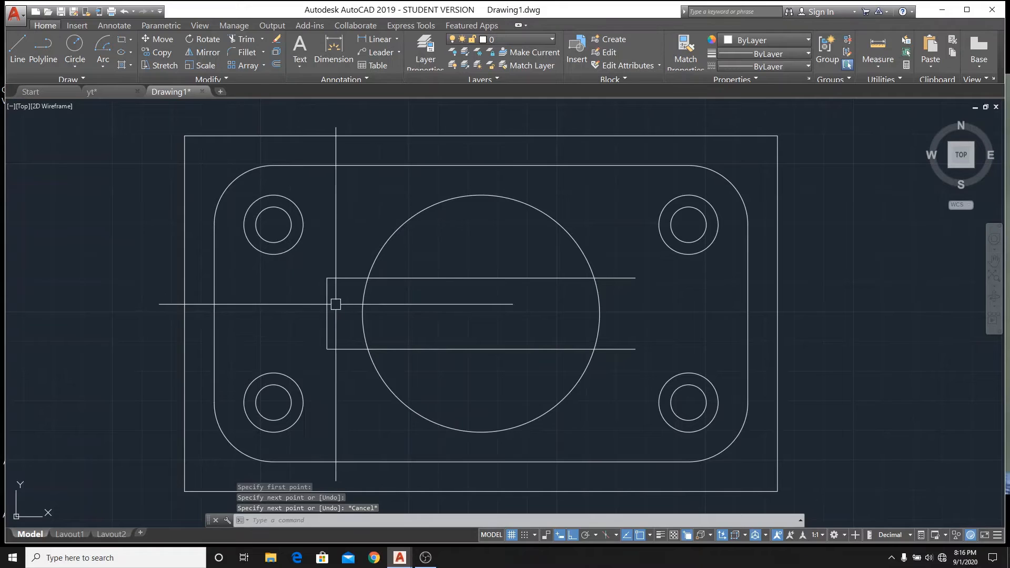
- Copy the left vertical line from its lower end to the right end of the lower horizontal line, closing the central rectangle
click(154, 52)
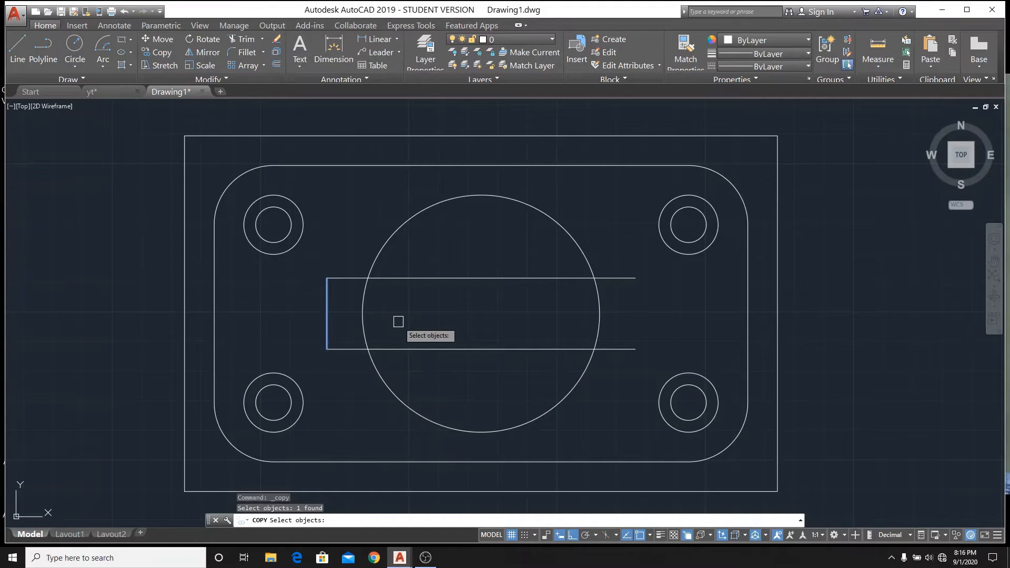
key(Return)
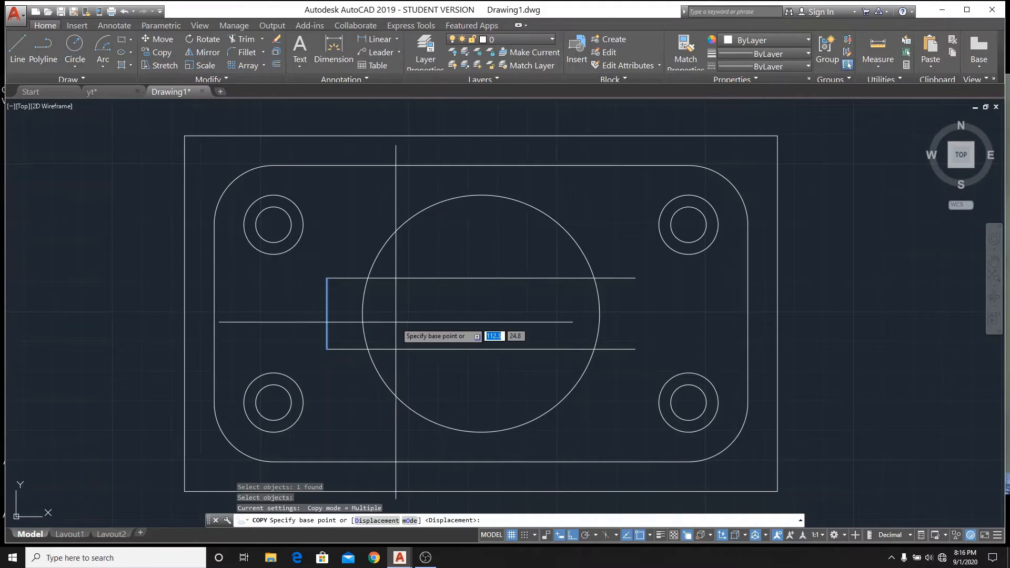
click(327, 349)
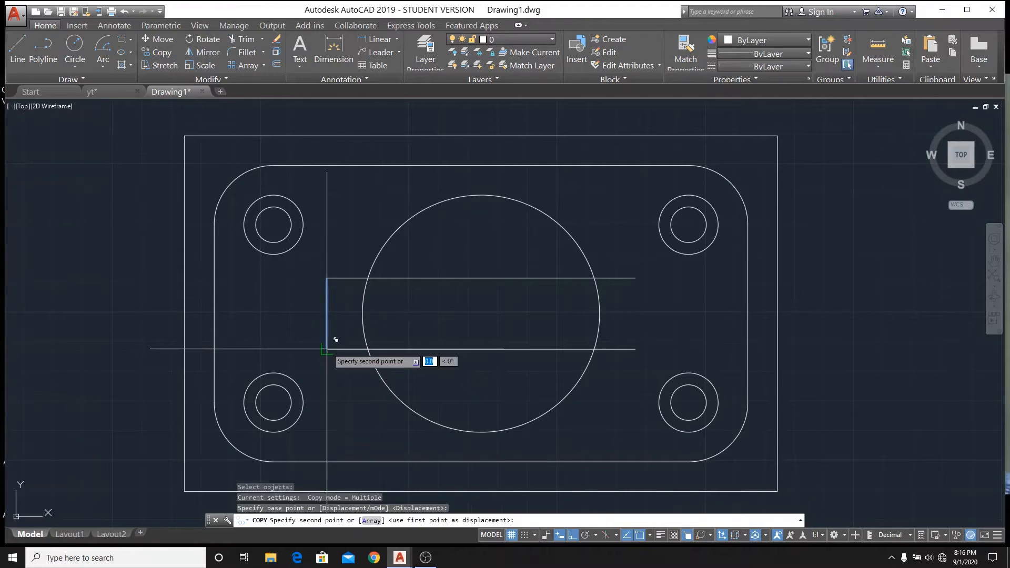
click(635, 349)
right_click(636, 350)
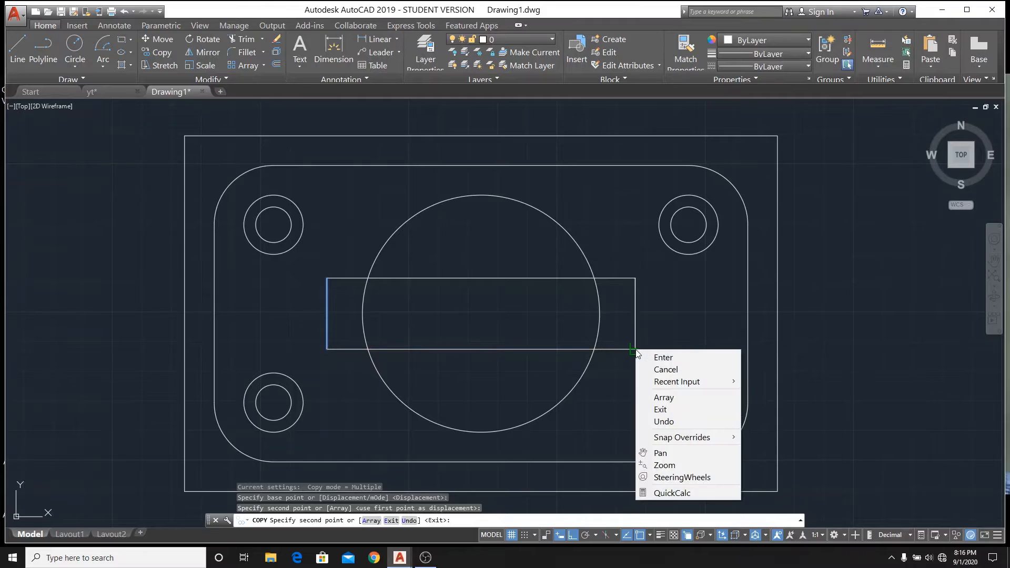
click(659, 370)
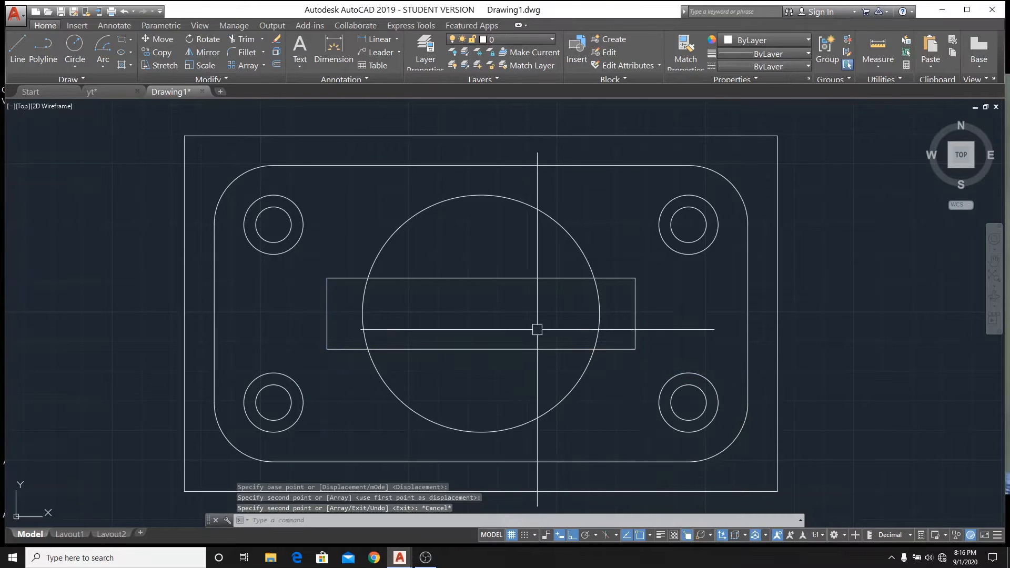
- Trim away the portions of the central circle that lie inside the rectangle, using all objects as cutting edges
scroll(507, 299, down, 2)
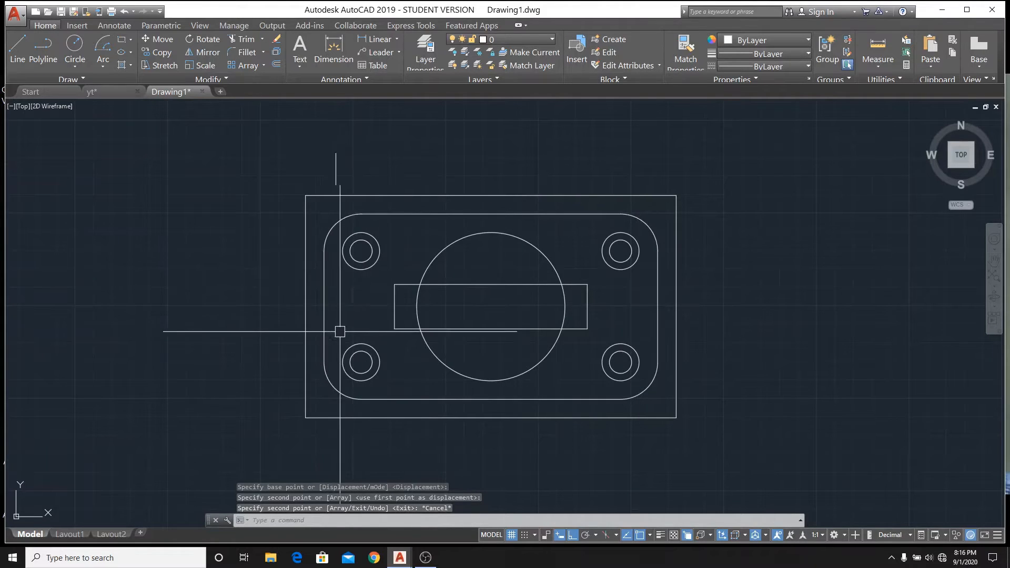
scroll(423, 304, up, 2)
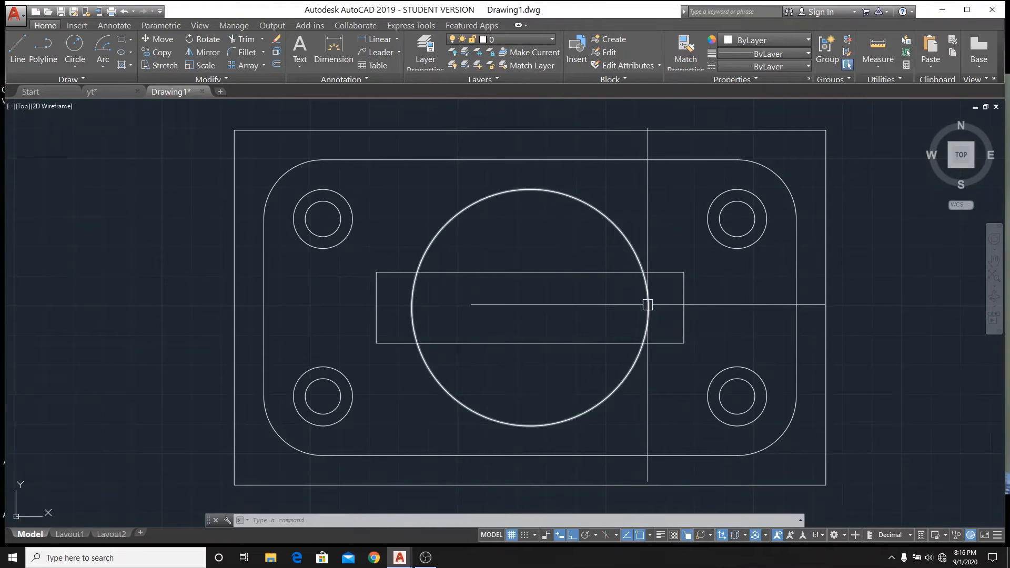
text(tr)
key(Return)
key(Return)
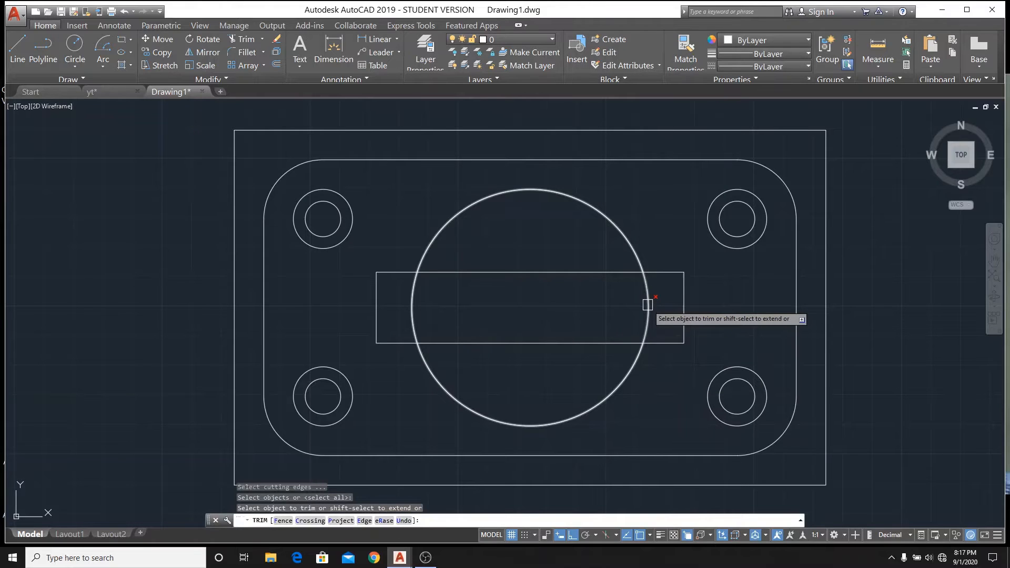
click(653, 315)
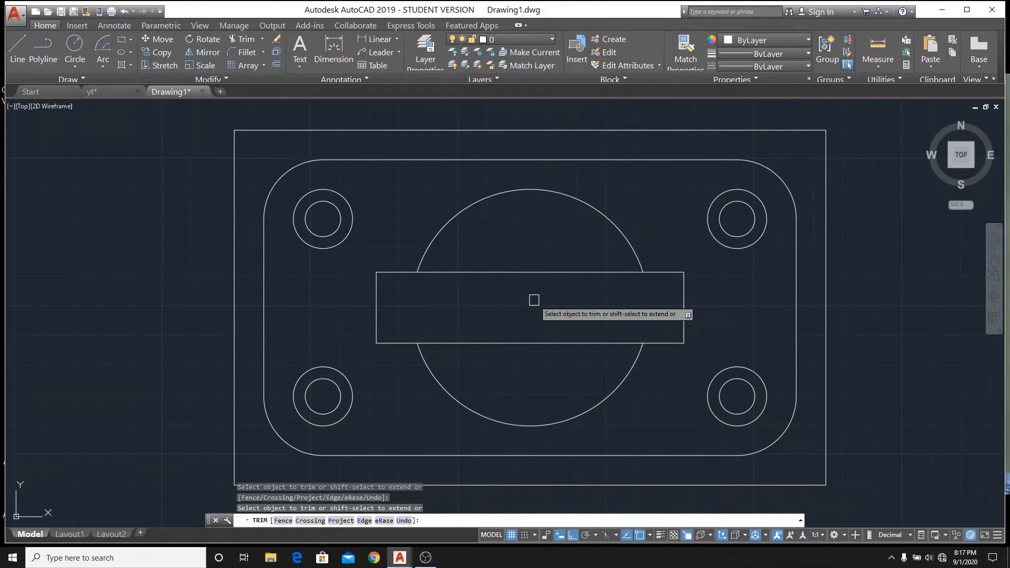
key(Escape)
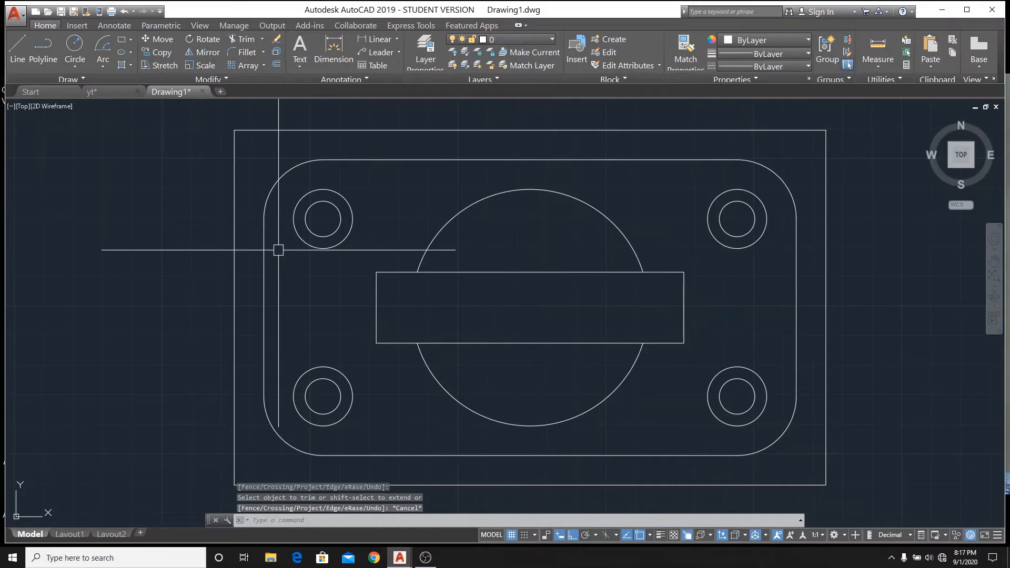
- Switch to the yt drawing and examine the dimensions of the bracket beside the plate, especially its concentric circles and curved cutout
scroll(277, 255, down, 4)
scroll(282, 261, down, 2)
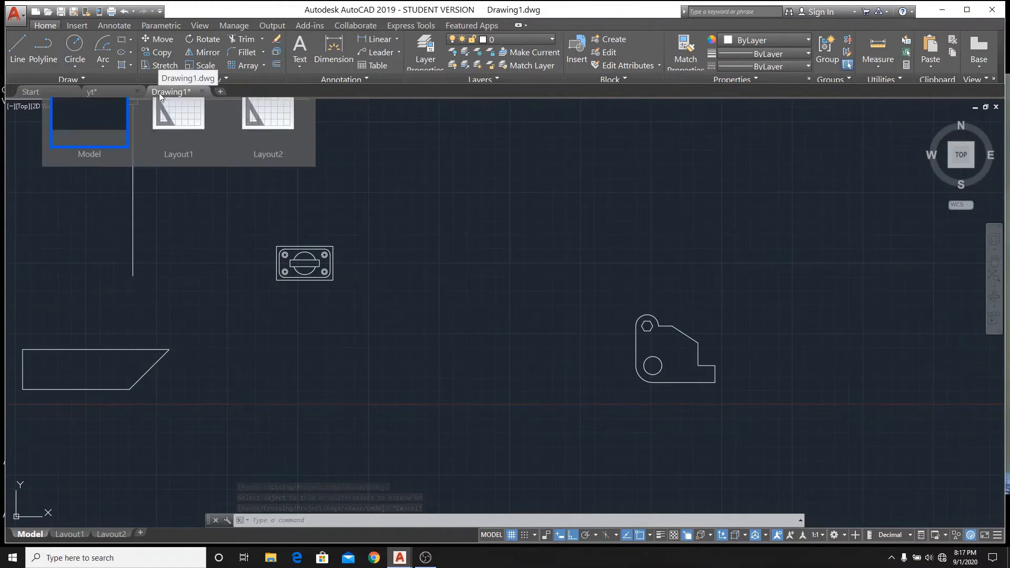
click(110, 95)
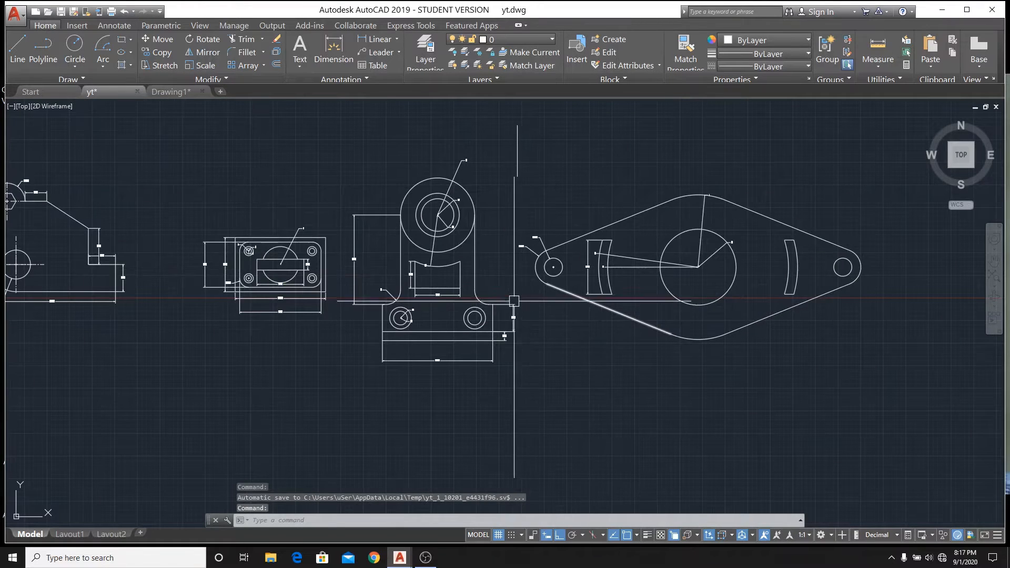
scroll(479, 294, up, 2)
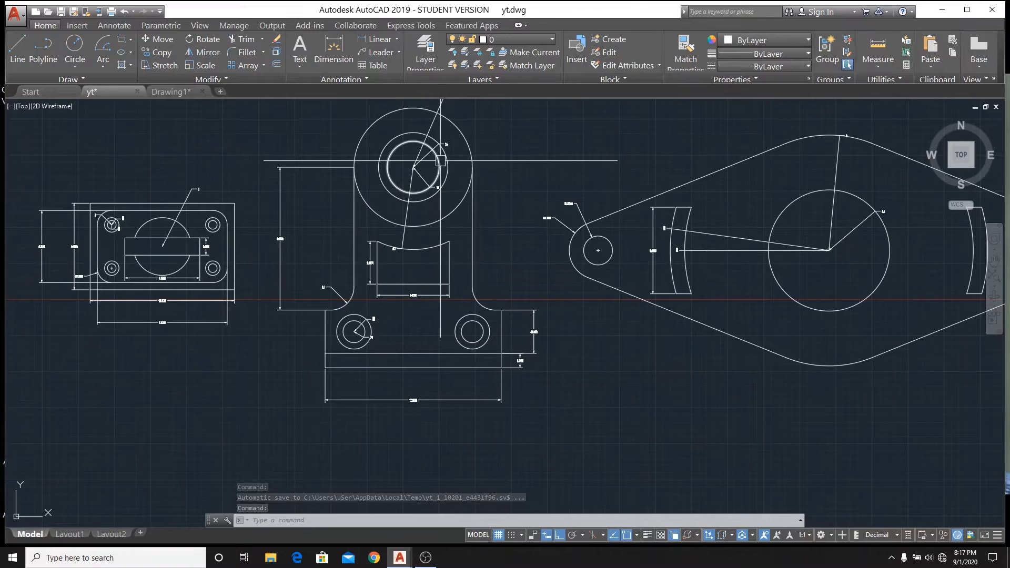
scroll(468, 149, up, 2)
scroll(445, 150, down, 4)
scroll(441, 146, up, 4)
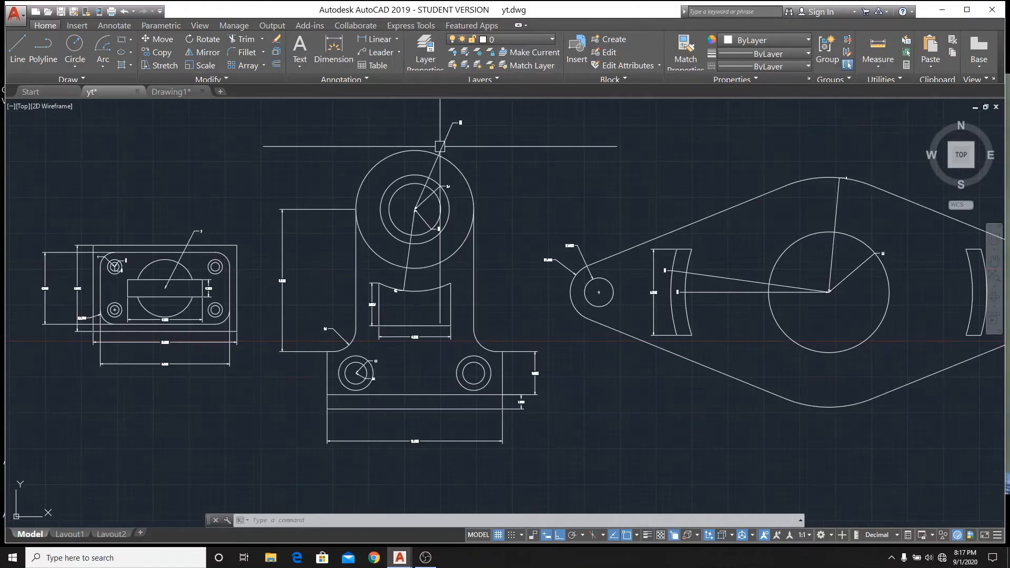
scroll(477, 199, down, 2)
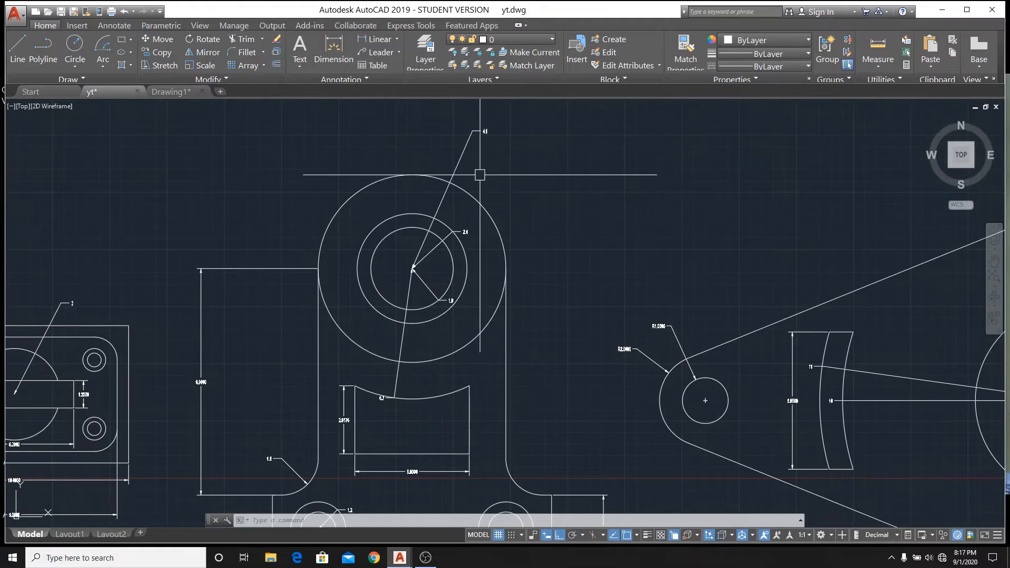
scroll(488, 134, up, 2)
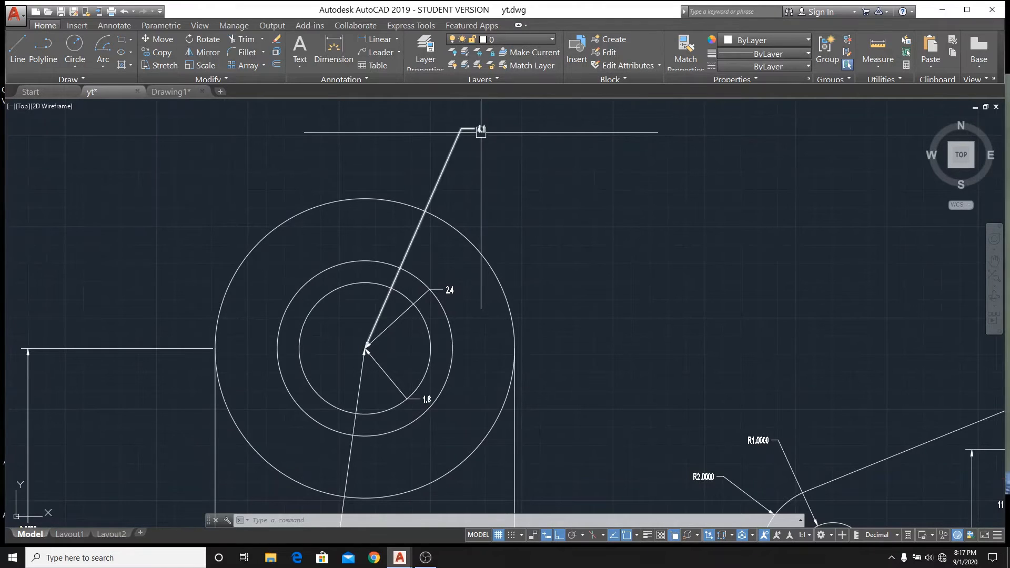
scroll(460, 327, down, 2)
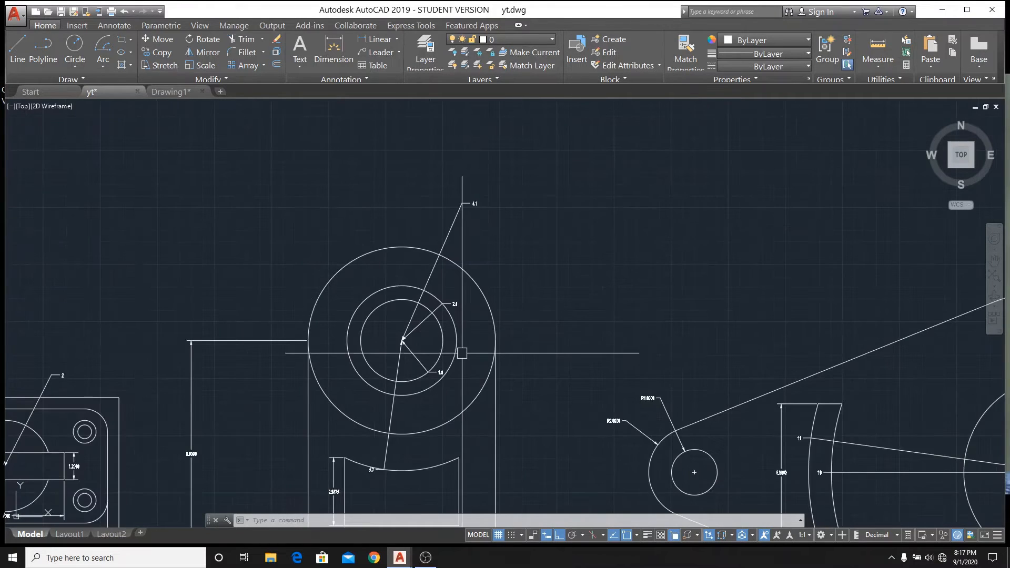
scroll(461, 212, down, 2)
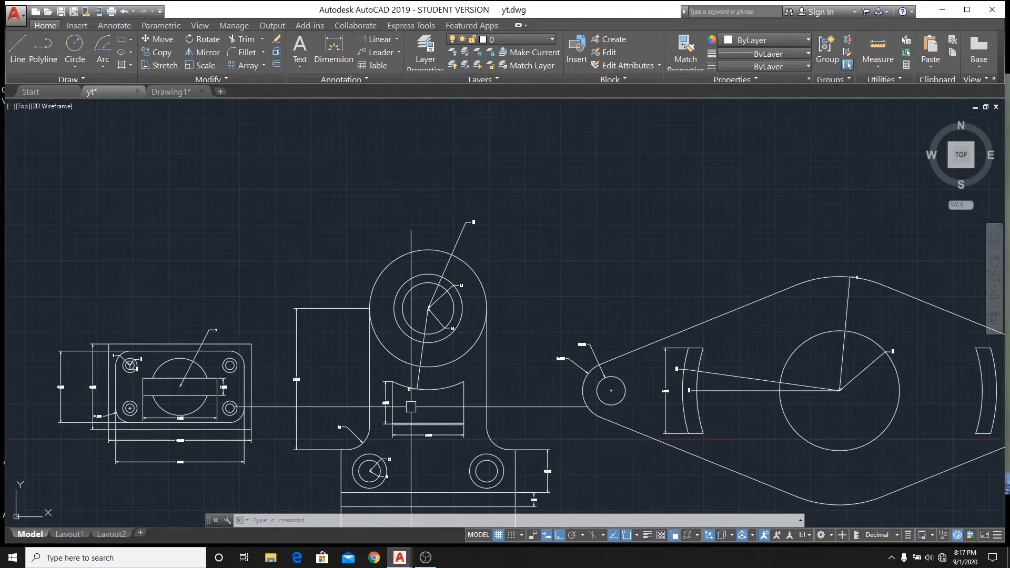
scroll(420, 390, up, 4)
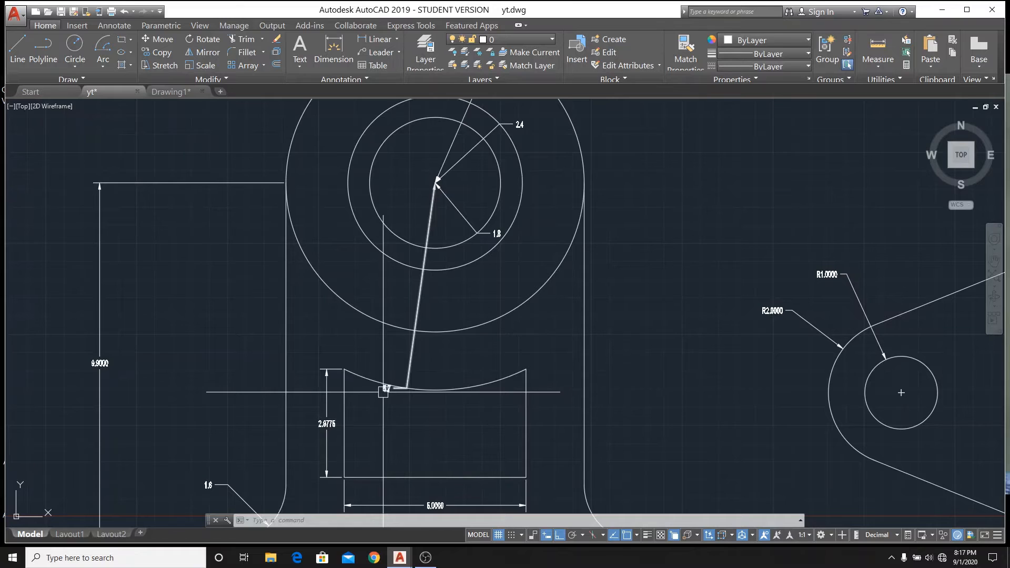
scroll(316, 334, down, 2)
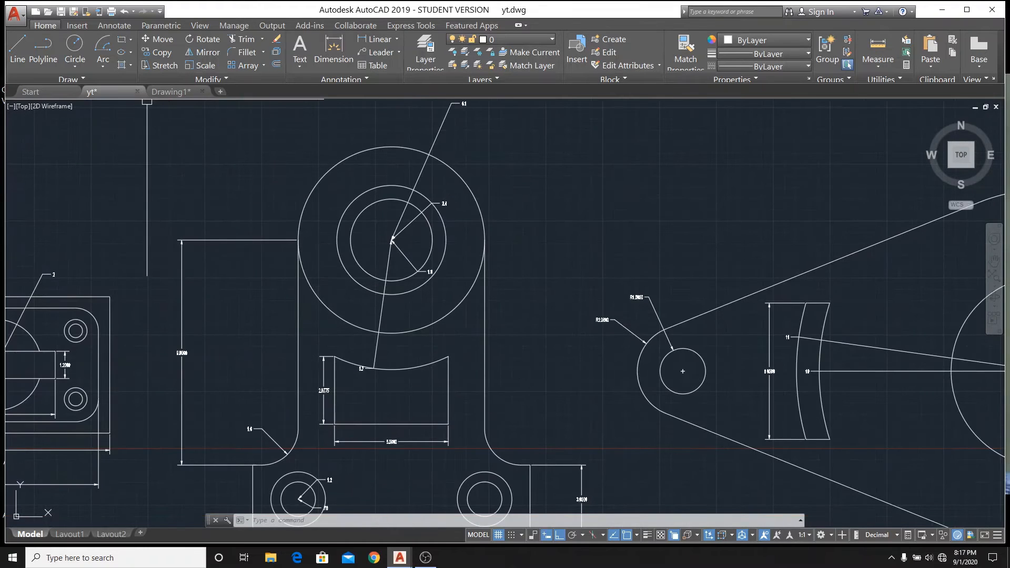
- Return to Drawing1 and draw a circle of radius 4.1 in the empty area between the plate and the shape with the hexagon
mouse_move(168, 96)
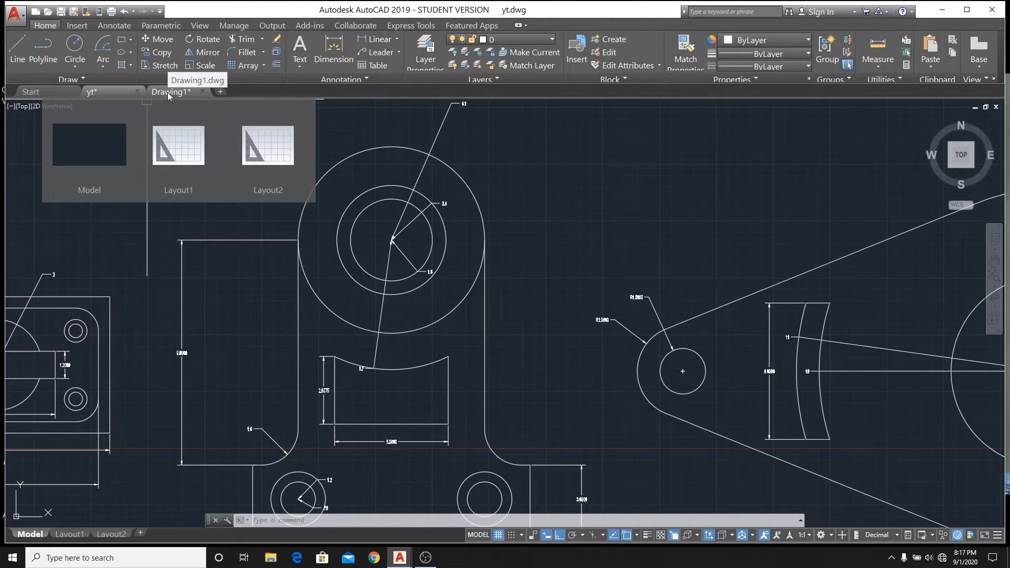
click(168, 93)
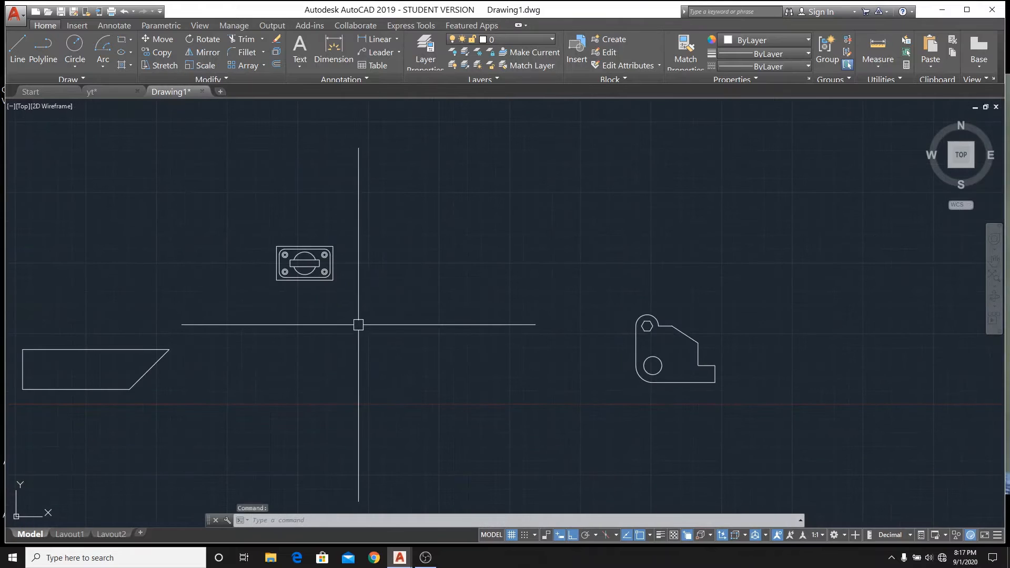
scroll(556, 209, up, 4)
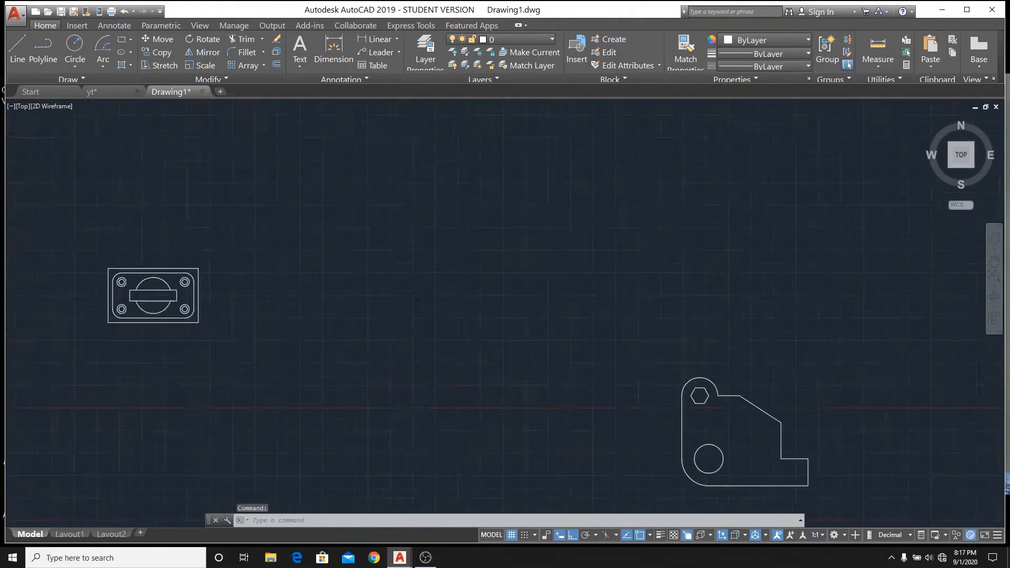
click(74, 47)
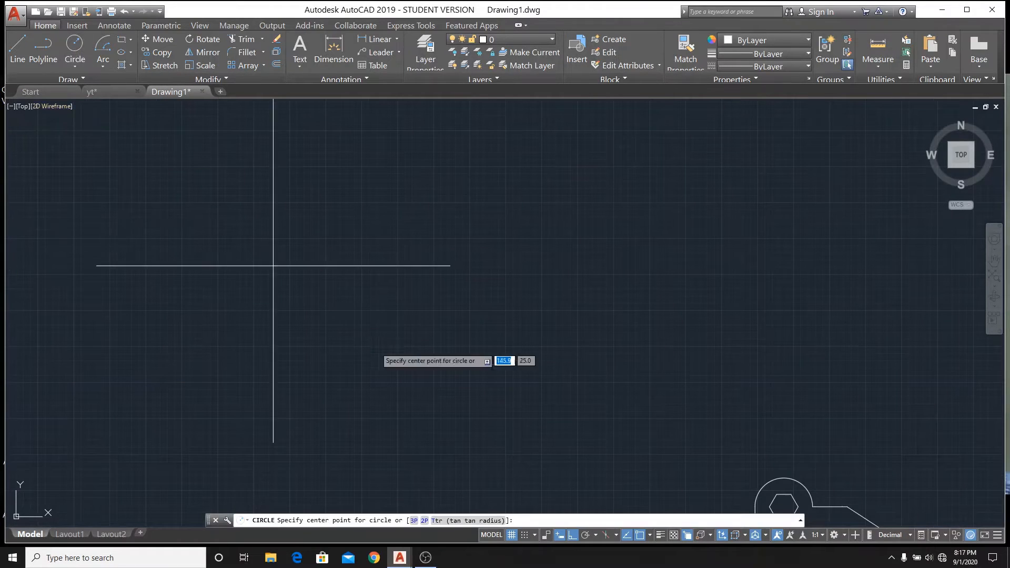
click(309, 266)
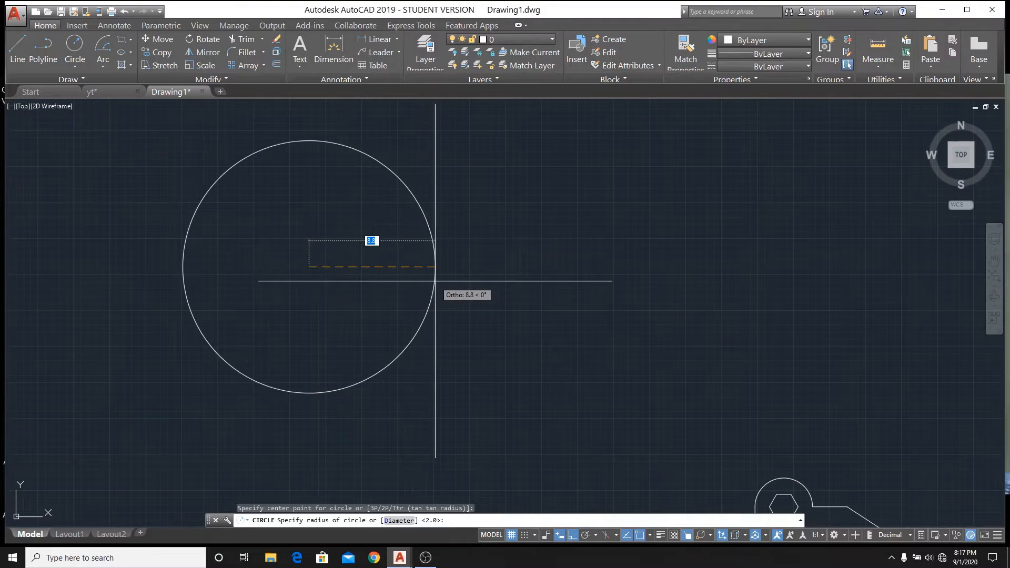
key(Return)
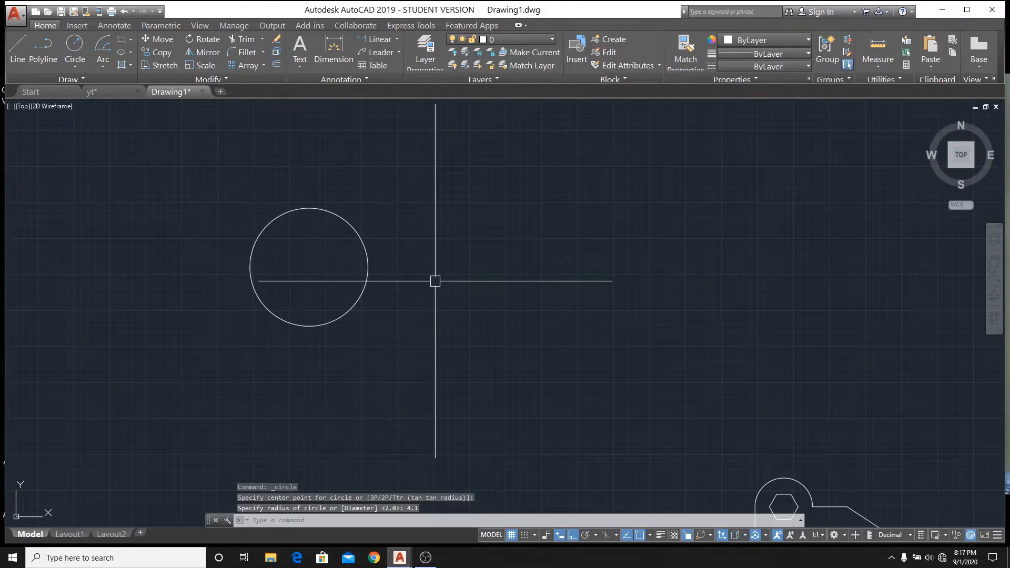
- Draw a circle of radius 2.4 concentric with the circle of radius 4.1
key(Return)
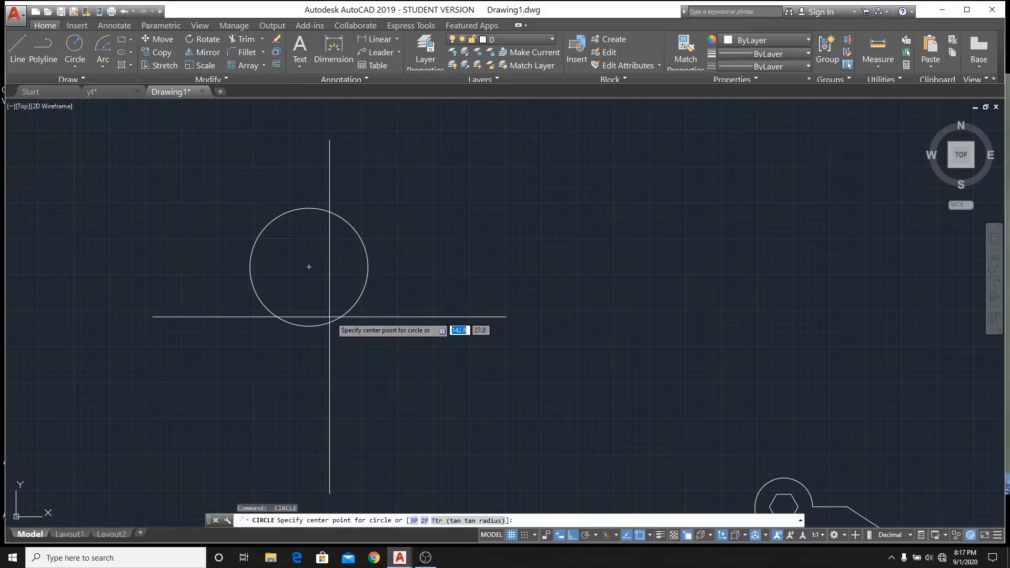
click(309, 267)
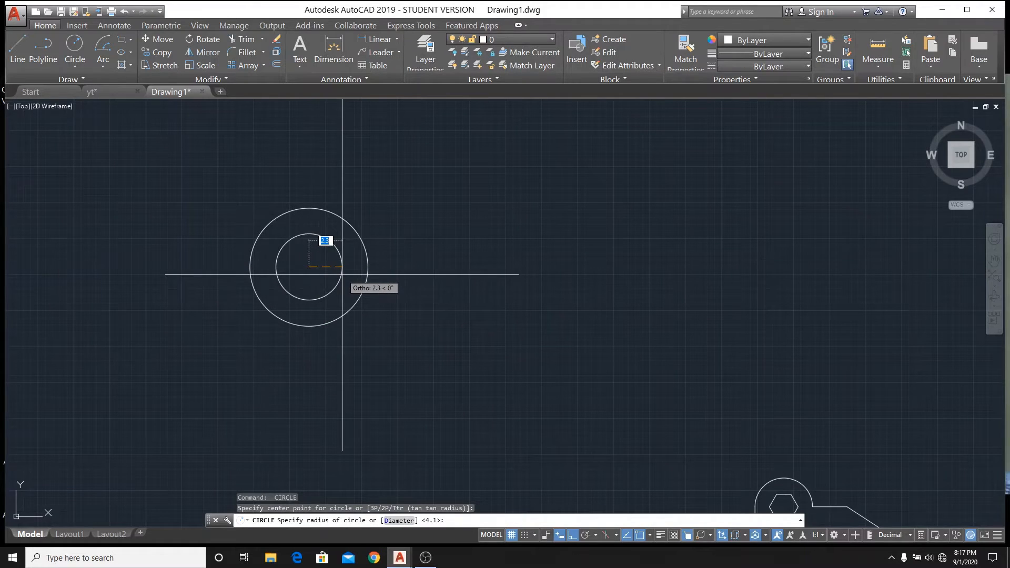
text(2.4)
key(Return)
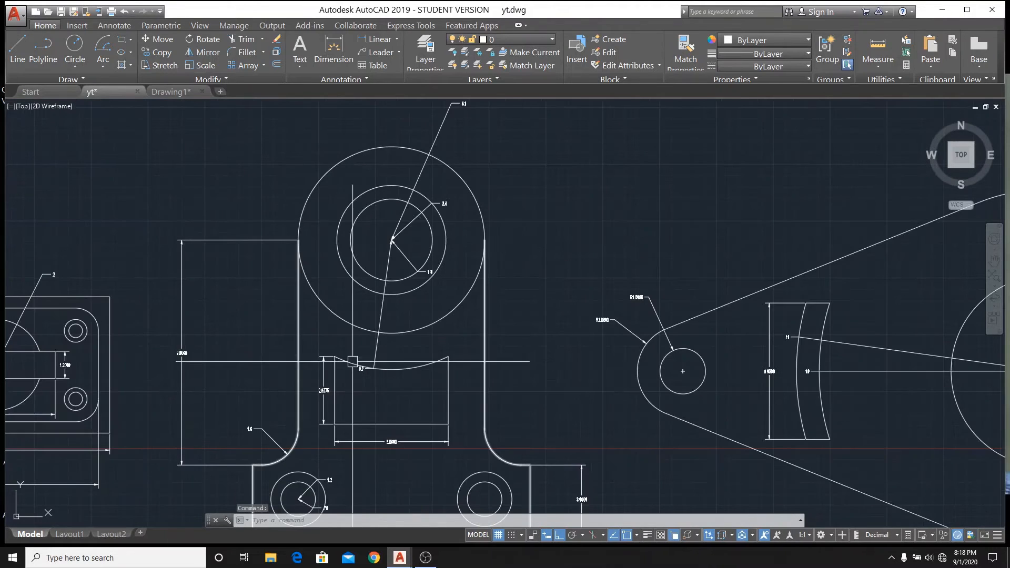
- Switch to the yt drawing and examine the radii of the bracket's inner circles and of the arc above its cutout
scroll(444, 206, up, 6)
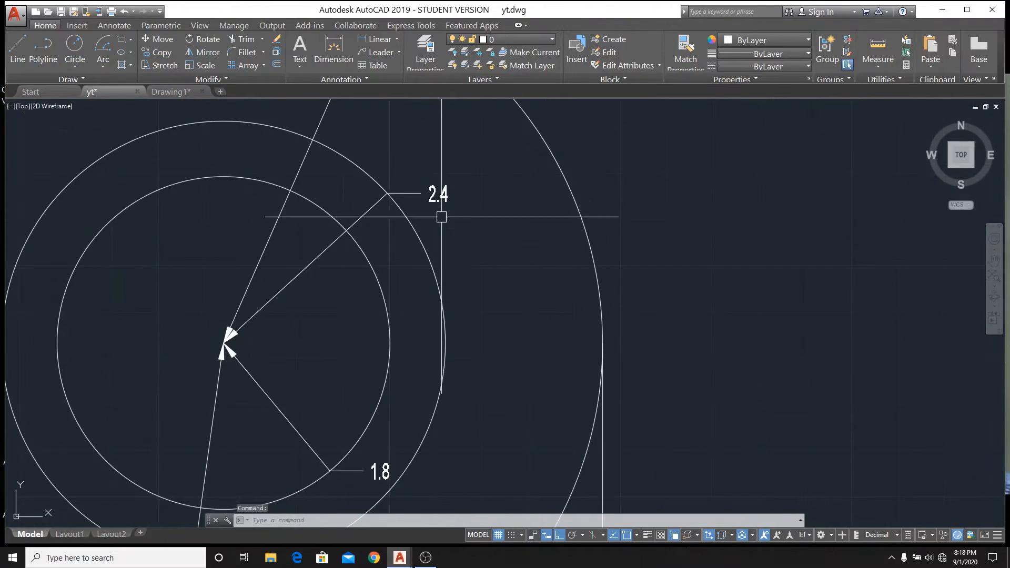
scroll(441, 216, down, 5)
scroll(409, 351, up, 6)
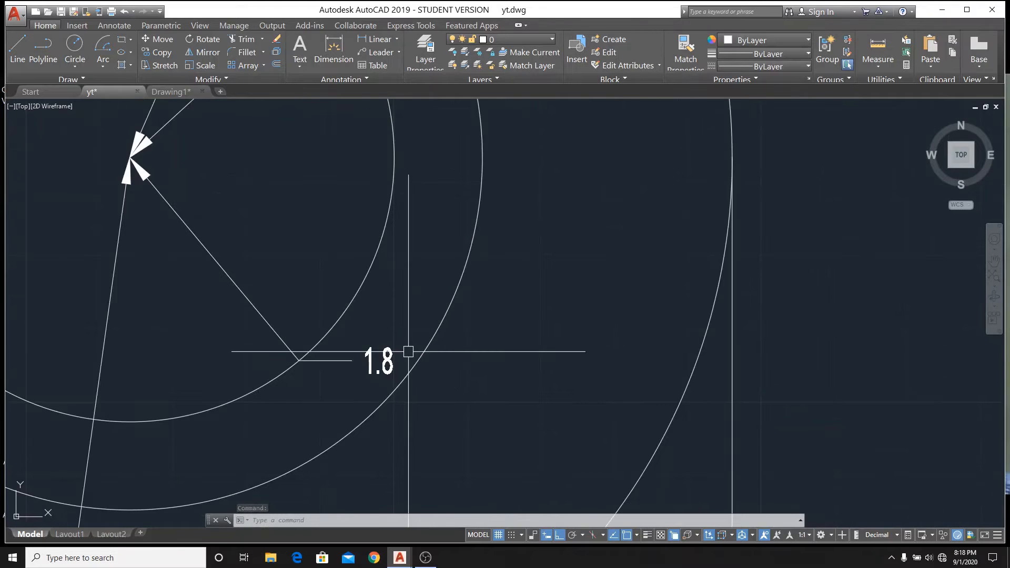
scroll(408, 352, down, 7)
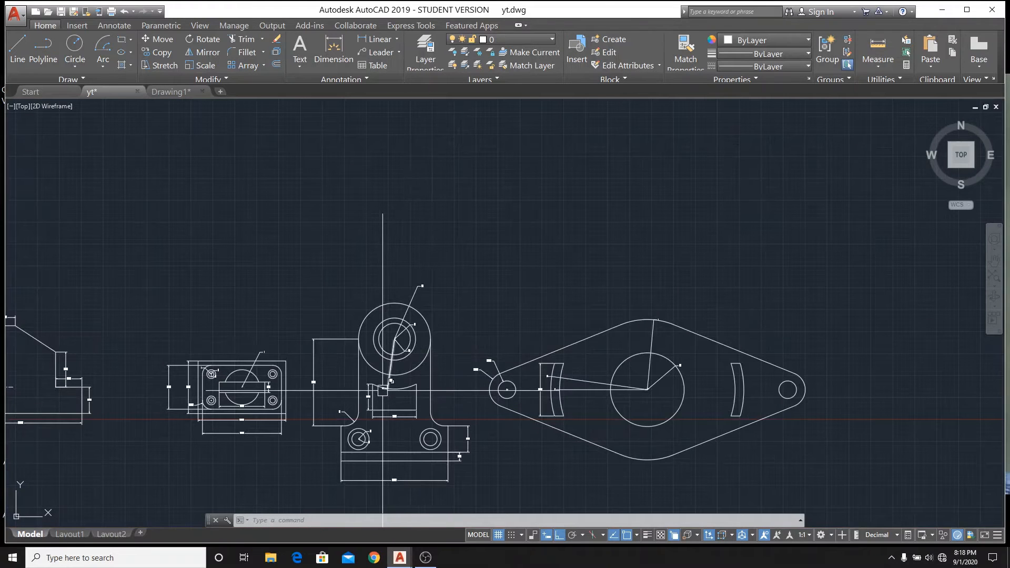
scroll(383, 390, up, 6)
scroll(382, 390, up, 2)
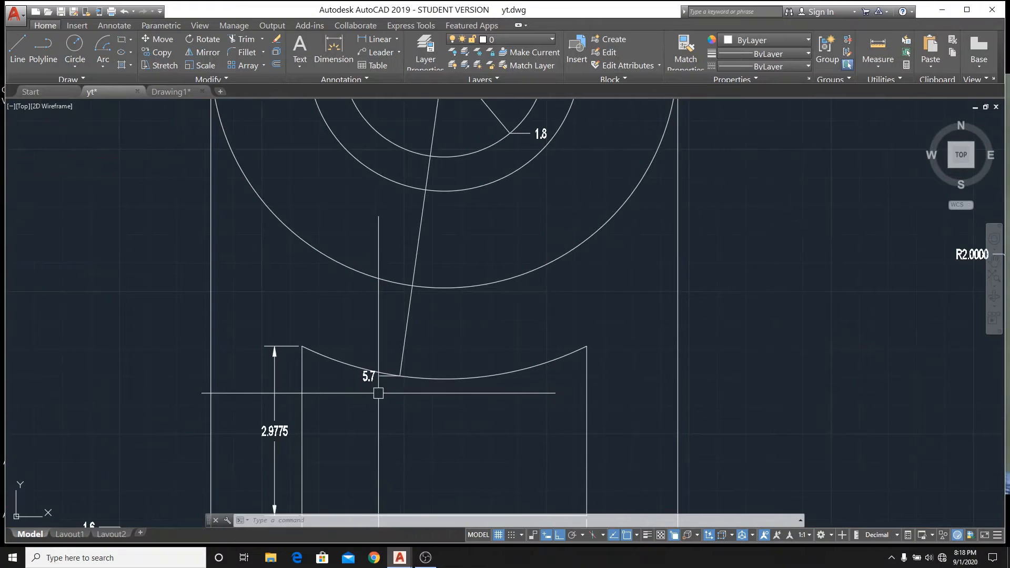
scroll(369, 377, down, 6)
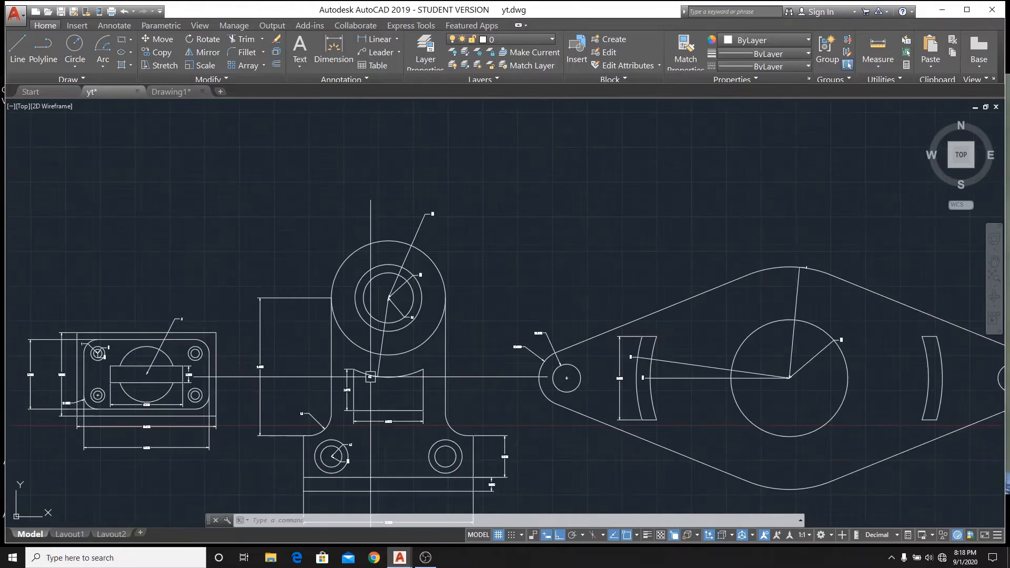
- Return to Drawing1 and draw the innermost circle with a radius of 1.8 on the same center
click(171, 91)
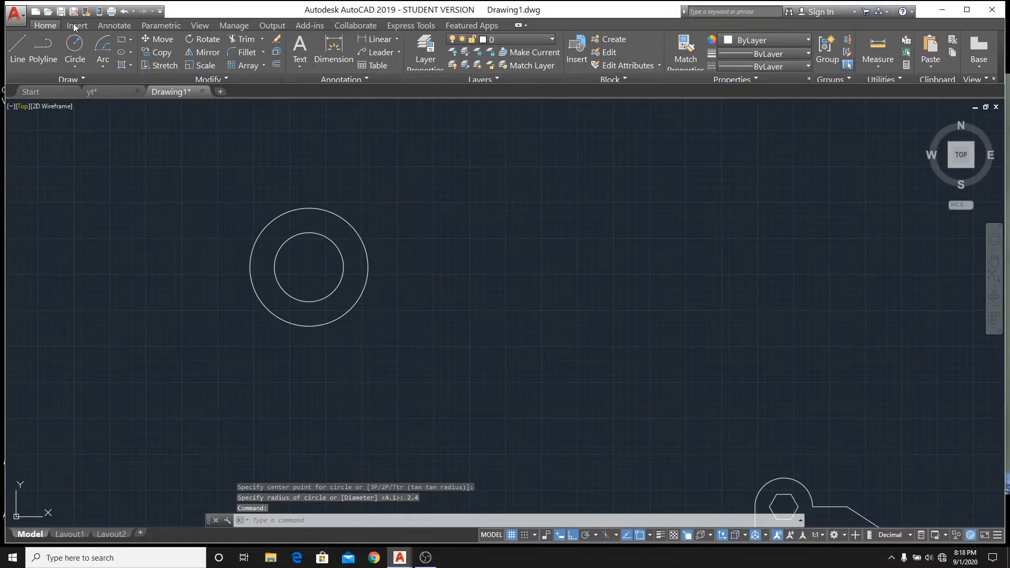
click(74, 47)
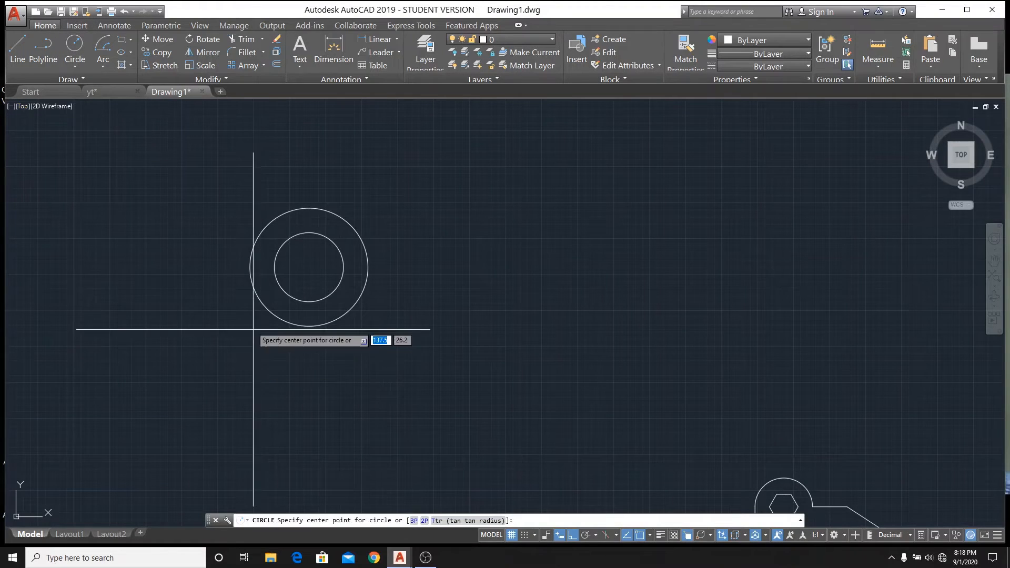
click(309, 266)
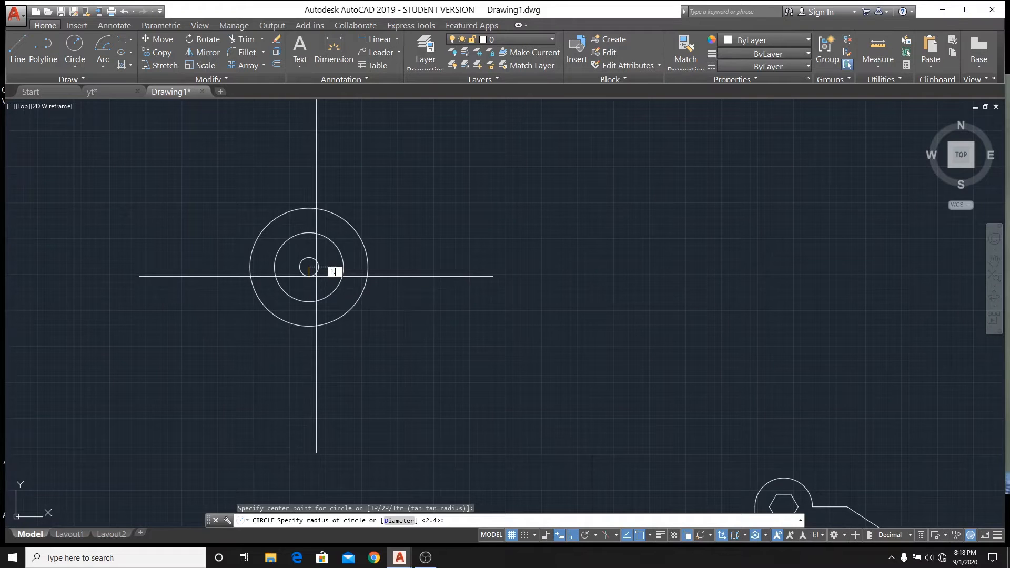
key(Return)
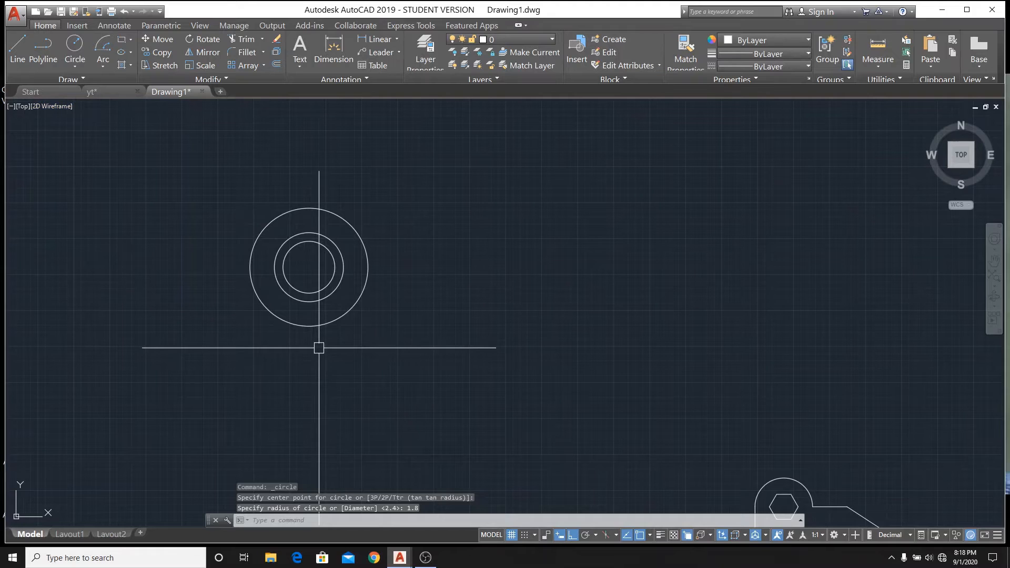
- Draw a circle of radius 5.7 around the concentric circles, using their shared center
key(Return)
click(309, 267)
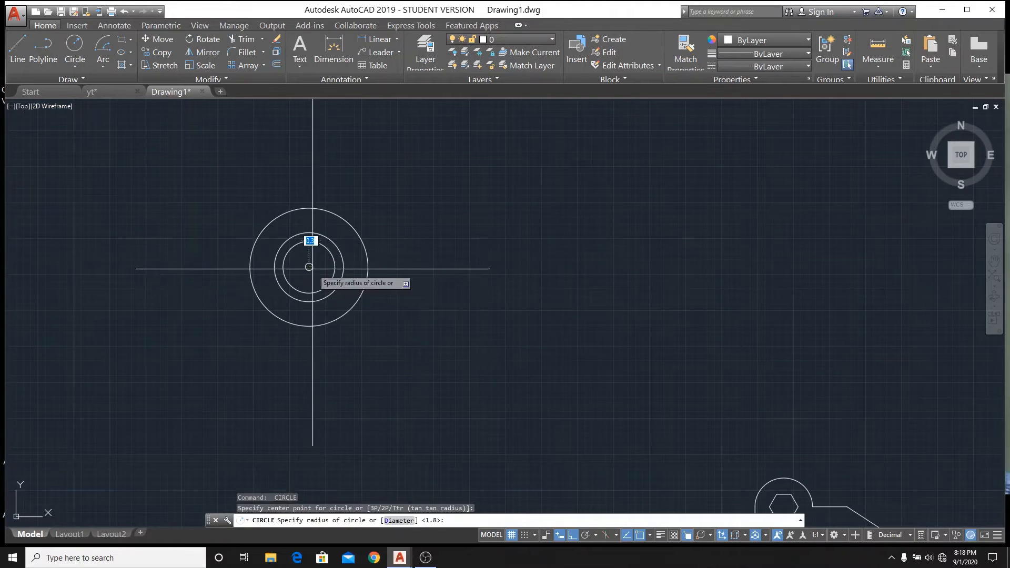
text(5)
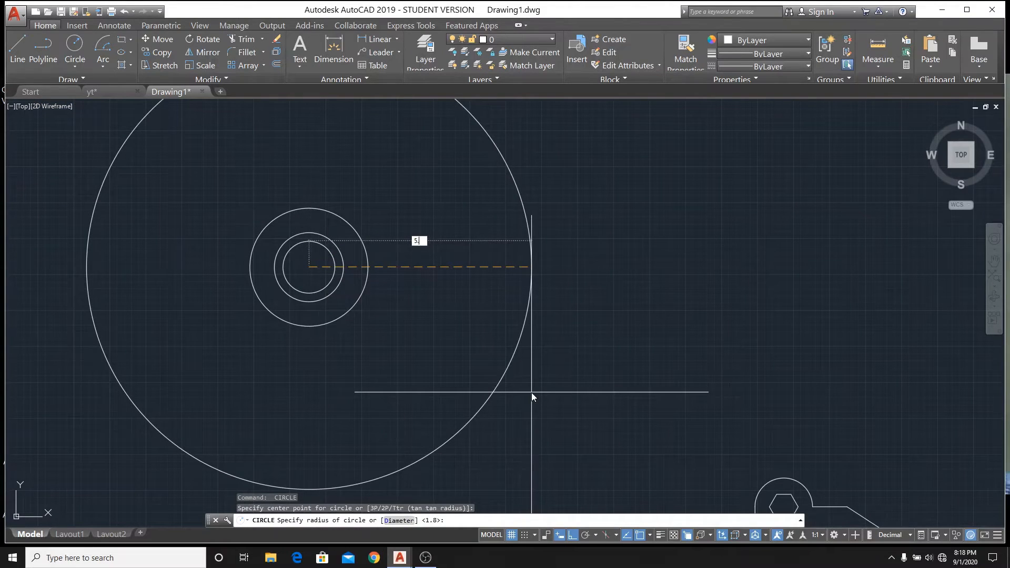
text(.7)
key(Return)
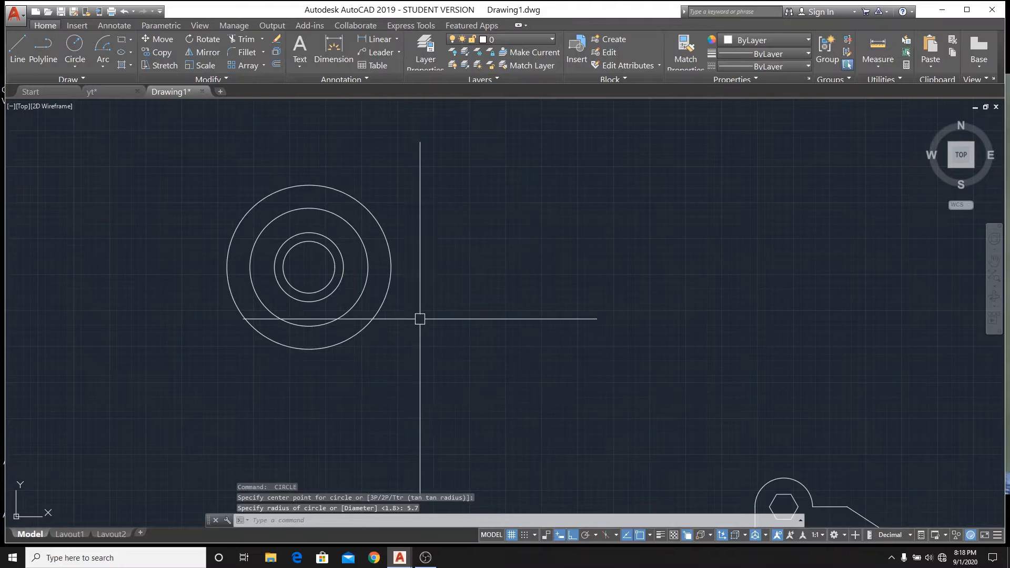
- Compare the bracket's circles, side lines and curved cutout in the yt drawing with the concentric circles in Drawing1
click(115, 90)
scroll(399, 363, up, 2)
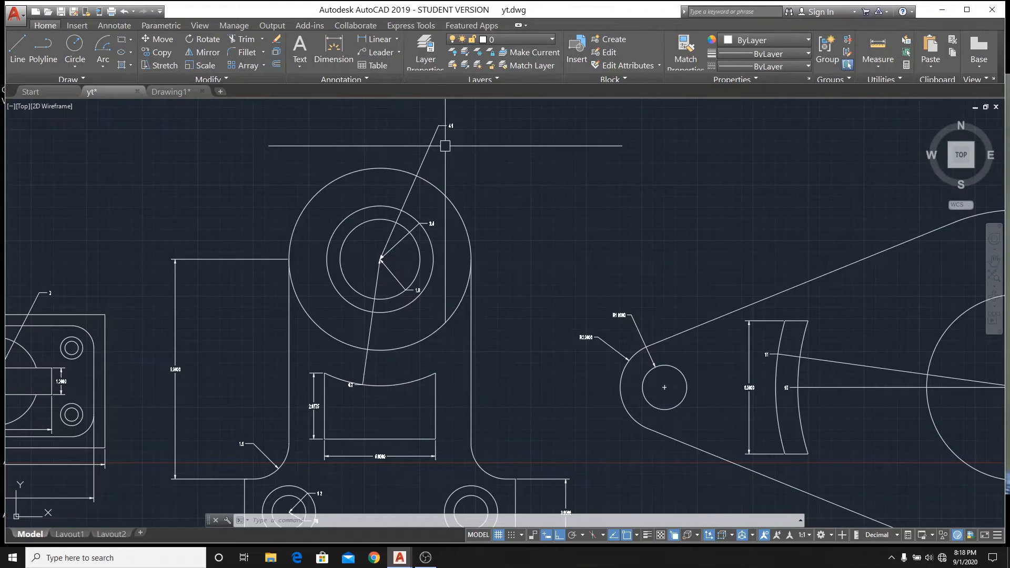
scroll(445, 147, up, 2)
scroll(446, 146, down, 2)
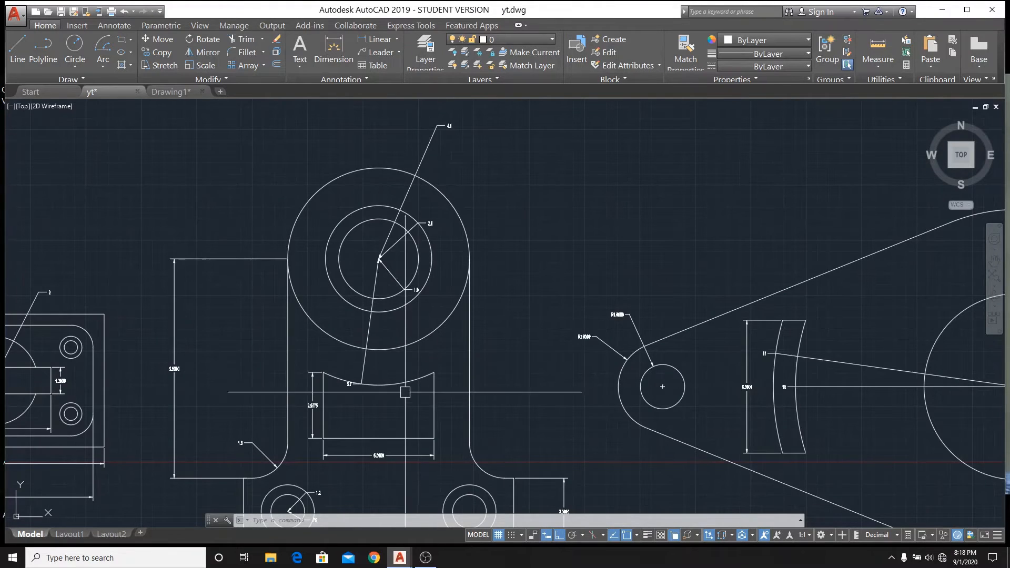
click(176, 94)
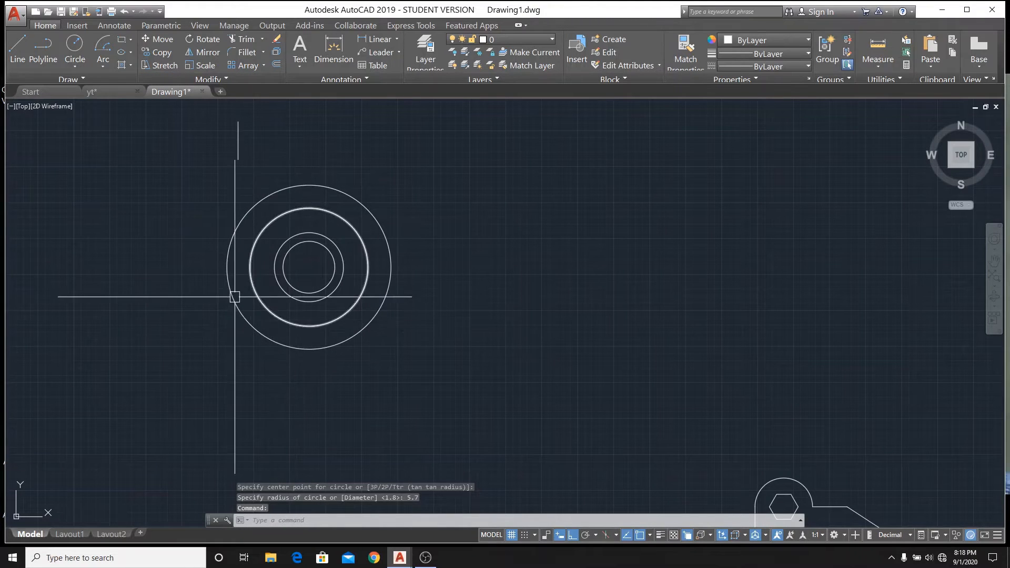
click(107, 88)
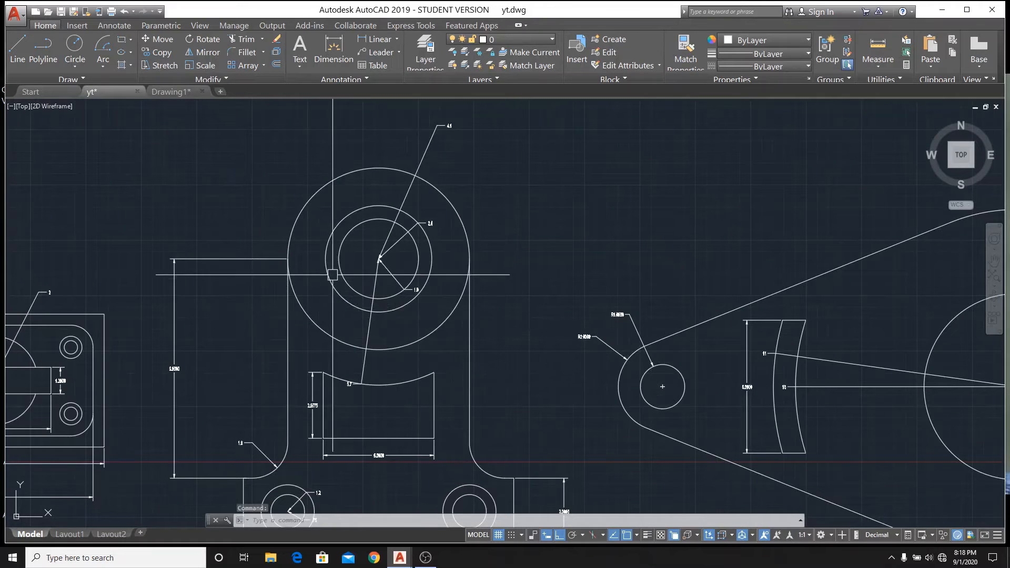
click(181, 94)
scroll(313, 237, up, 4)
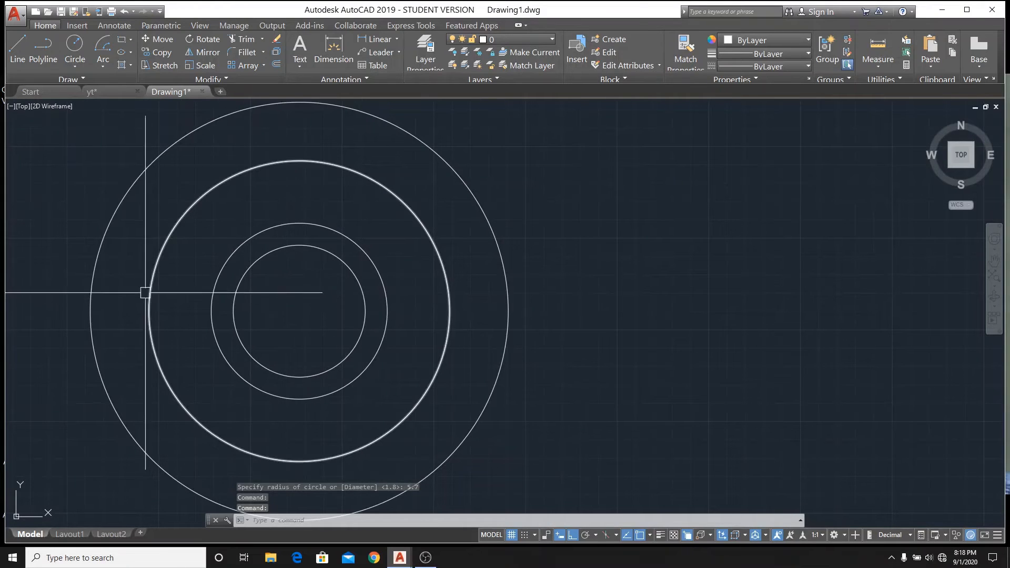
- Switch to the yt drawing and examine the vertical dimension beside the bracket's left edge and the points it spans
click(100, 93)
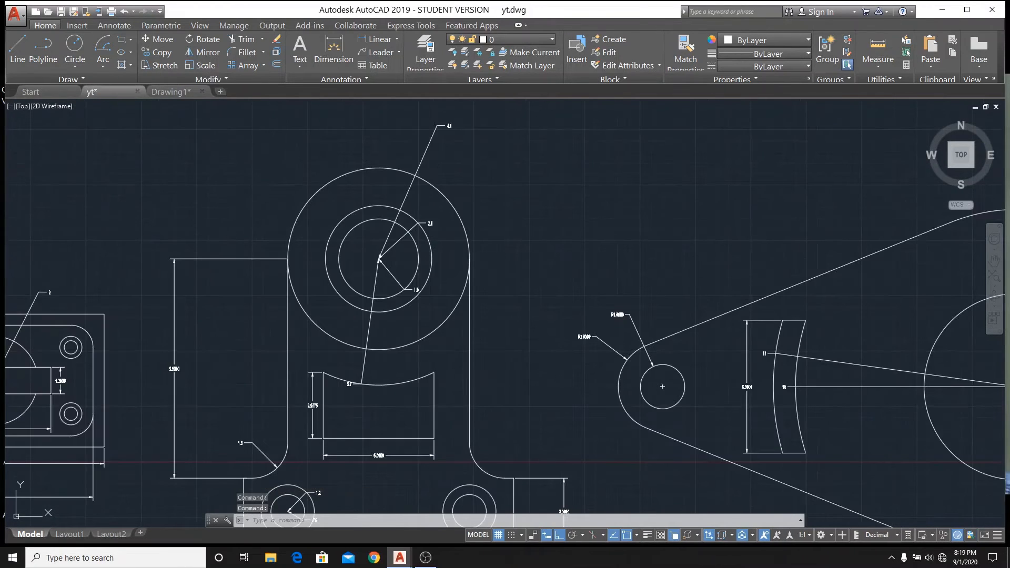
scroll(406, 347, down, 2)
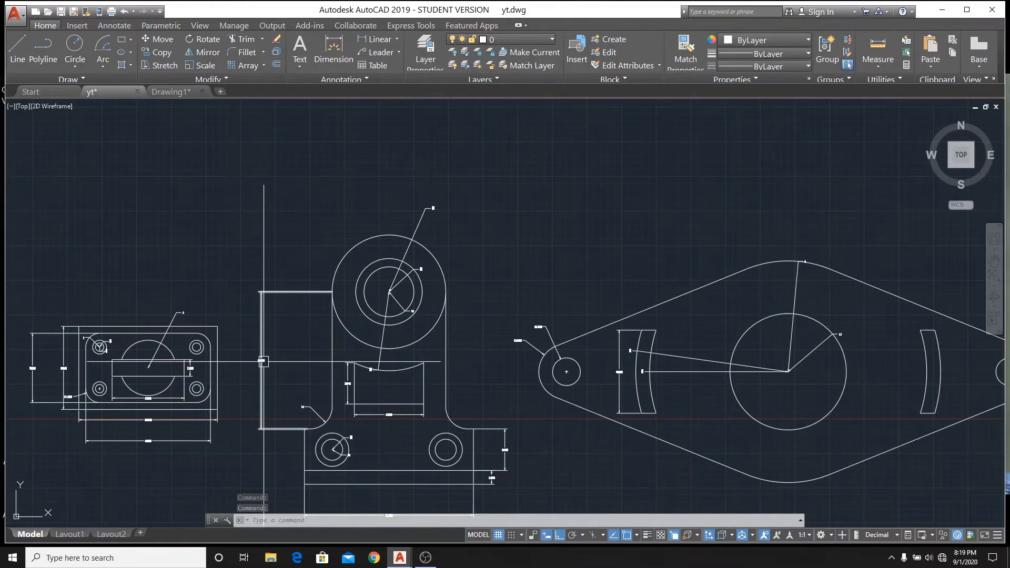
scroll(263, 362, up, 4)
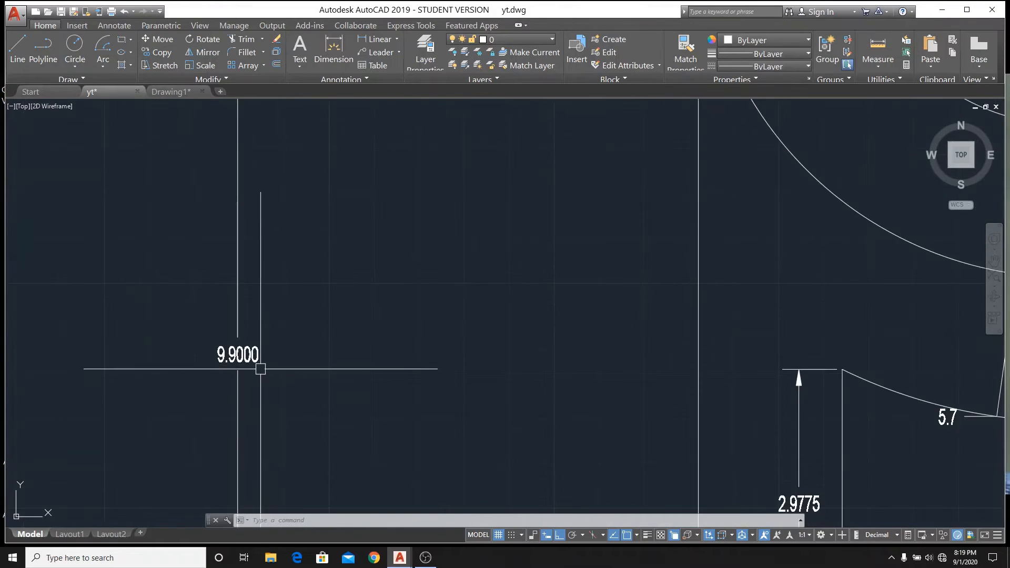
scroll(514, 334, down, 4)
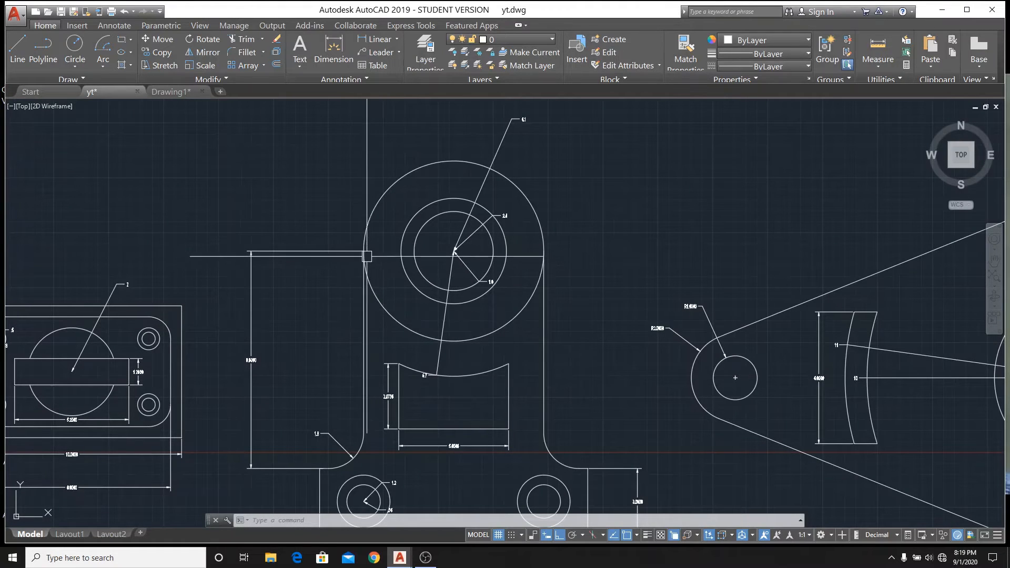
scroll(397, 401, down, 2)
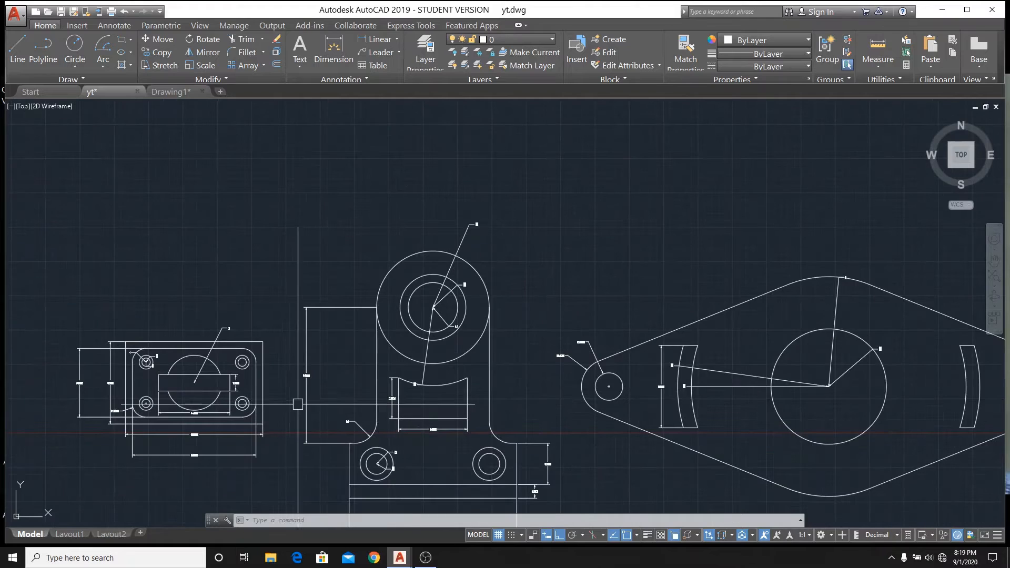
scroll(313, 372, up, 3)
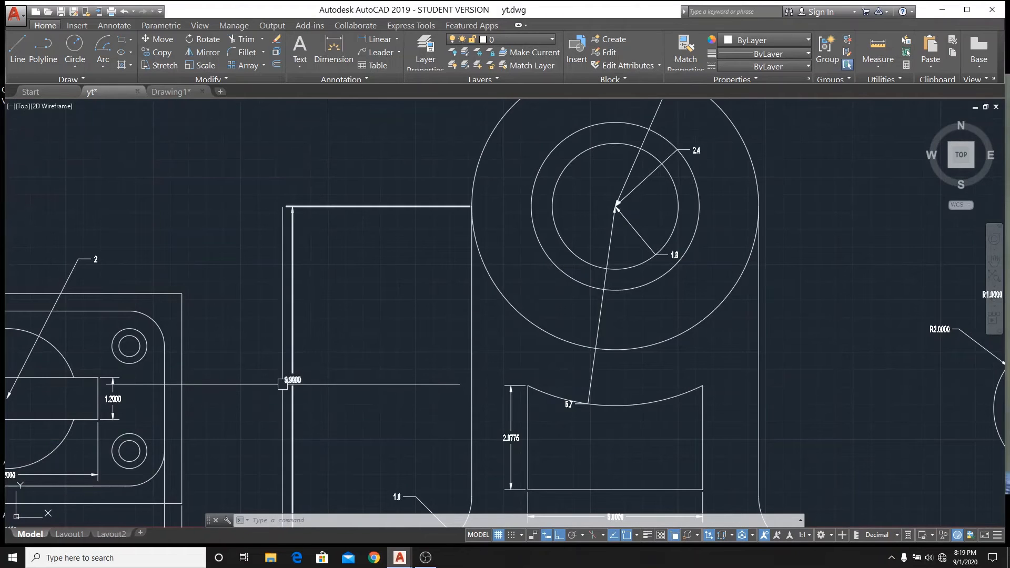
scroll(286, 379, up, 3)
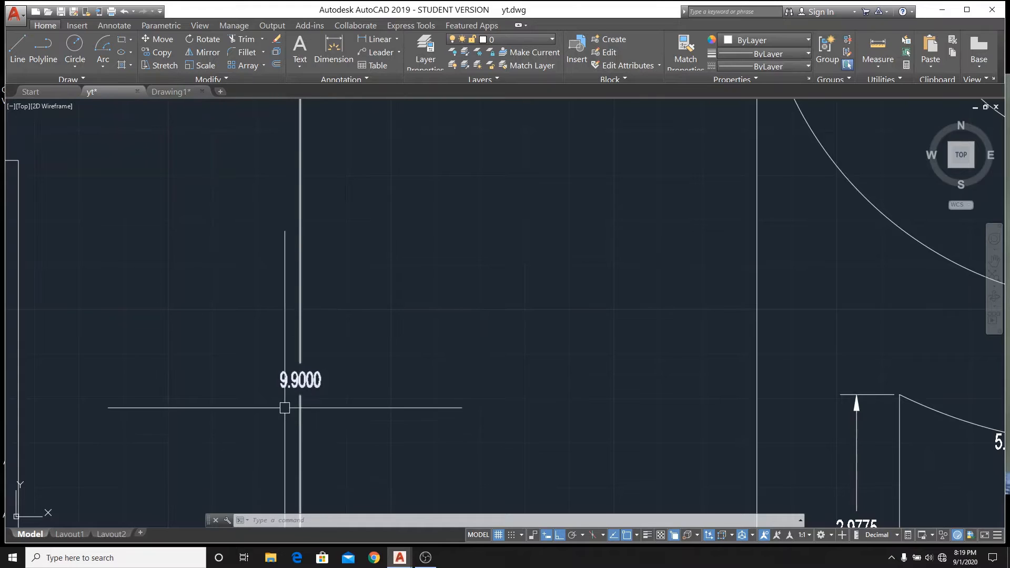
scroll(285, 388, up, 2)
scroll(285, 388, down, 2)
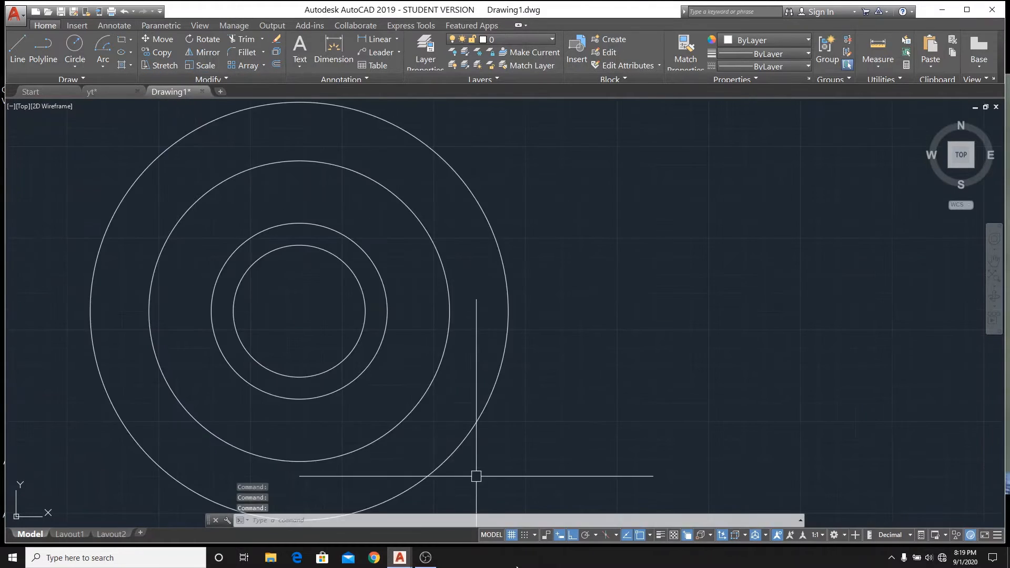
- Return to Drawing1 and draw a line 9.9 long straight down from the left quadrant of the circle of radius 4.1
scroll(577, 463, down, 2)
scroll(494, 199, down, 2)
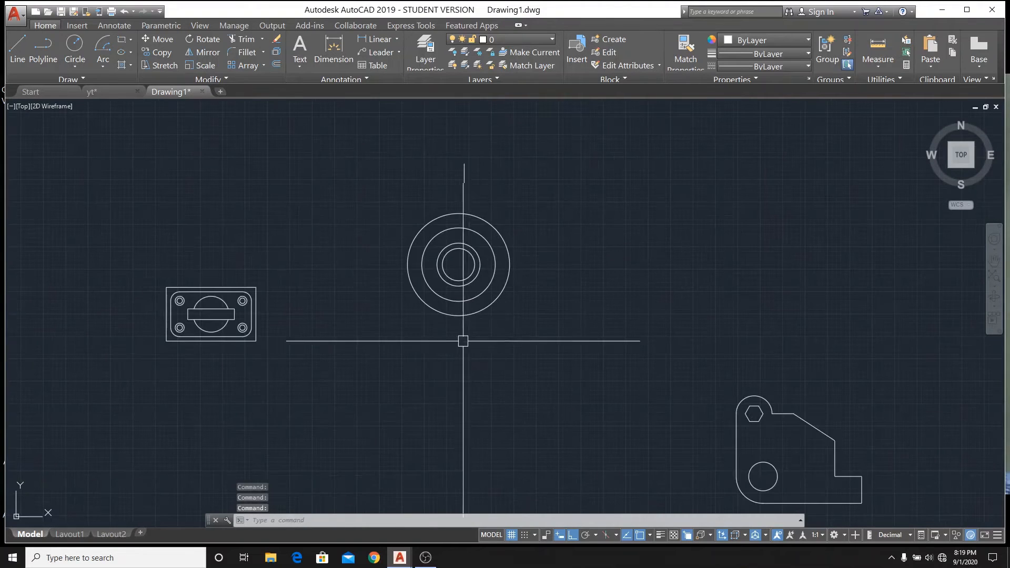
click(15, 50)
scroll(433, 274, up, 3)
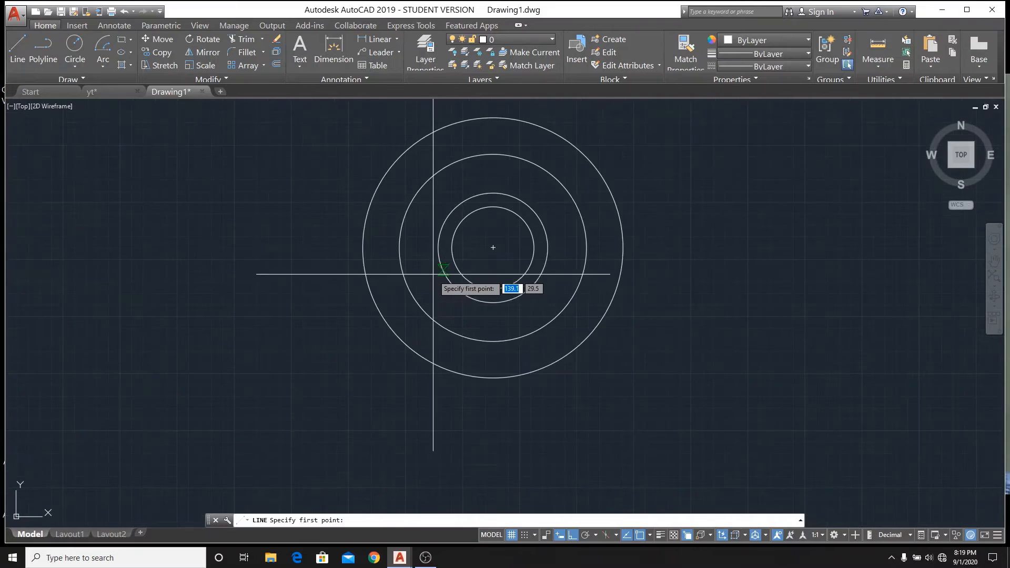
scroll(433, 274, up, 2)
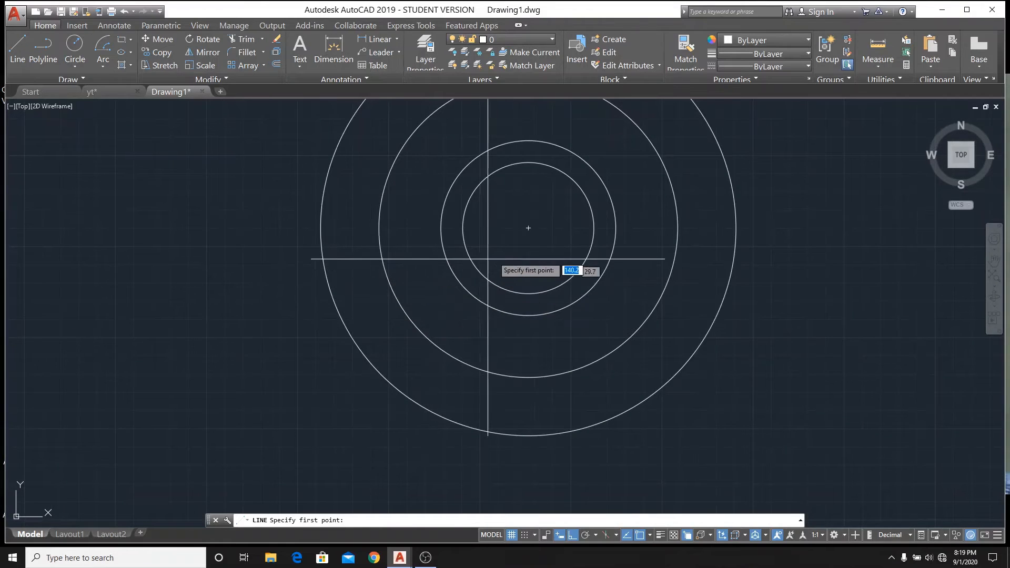
click(379, 228)
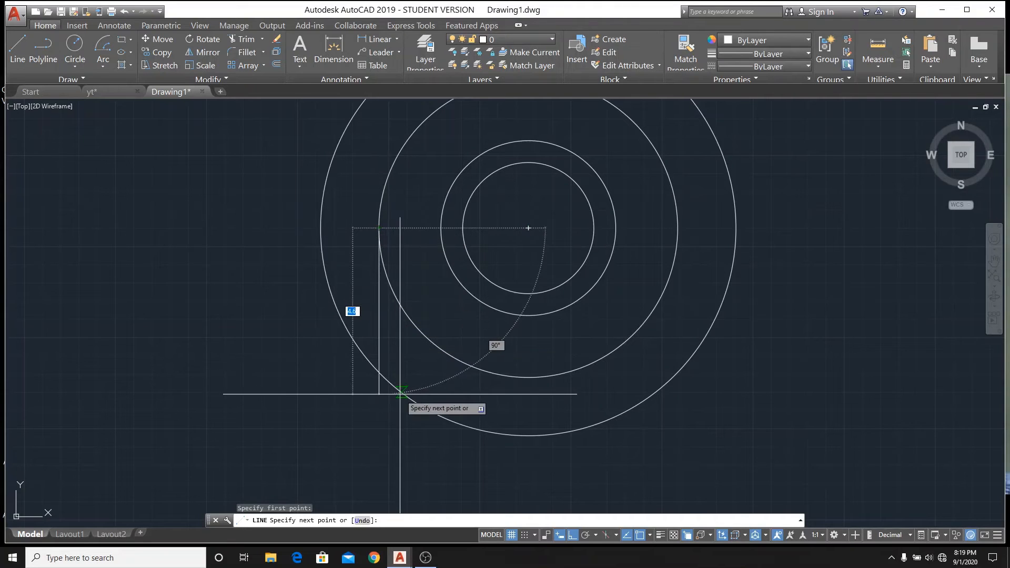
scroll(411, 431, down, 3)
scroll(394, 286, down, 5)
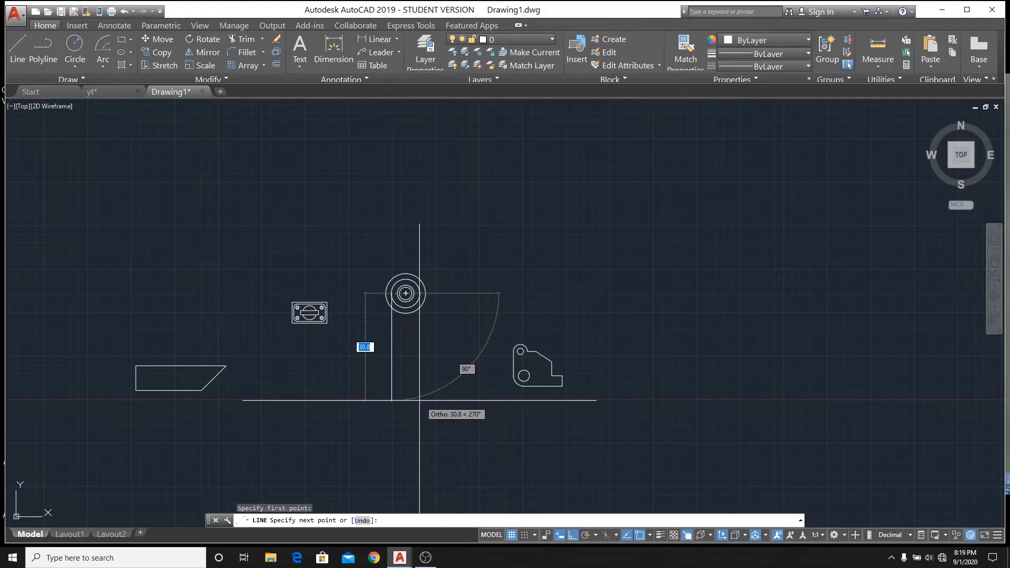
text(9.9)
key(Return)
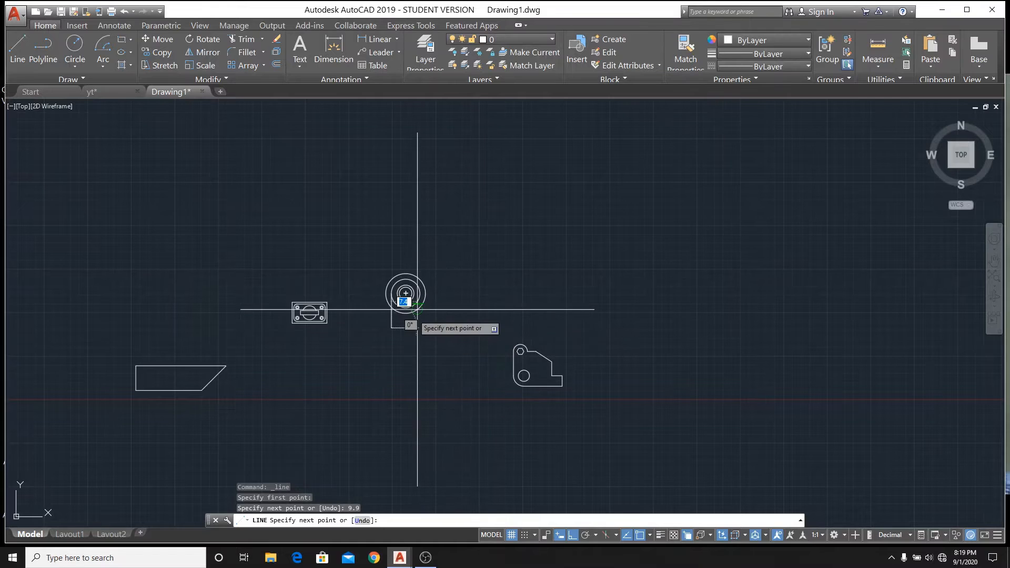
scroll(415, 315, up, 2)
scroll(378, 246, up, 4)
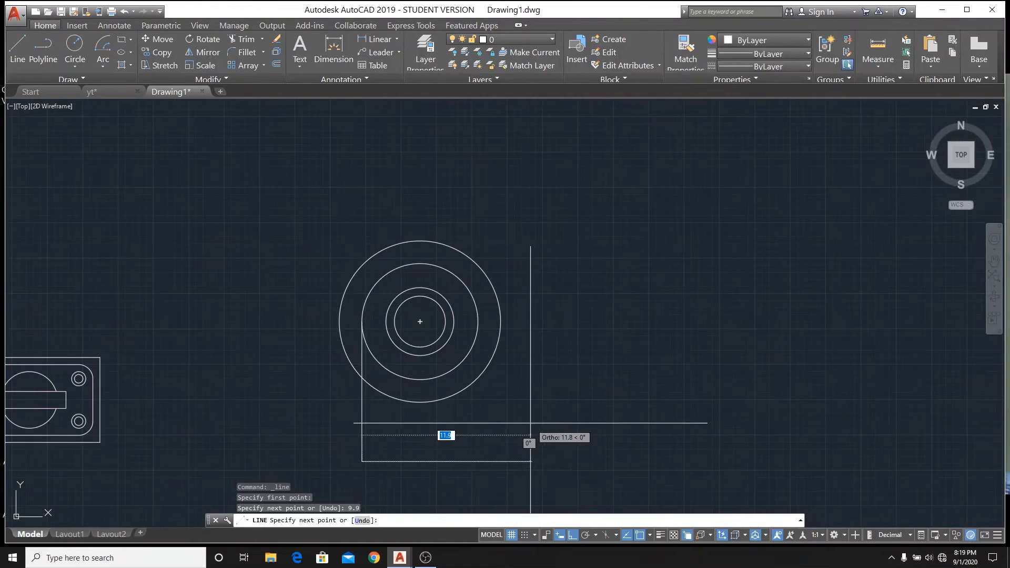
- End the line command and switch to the yt drawing to check the radius of the bracket's large top circle
right_click(532, 429)
click(567, 319)
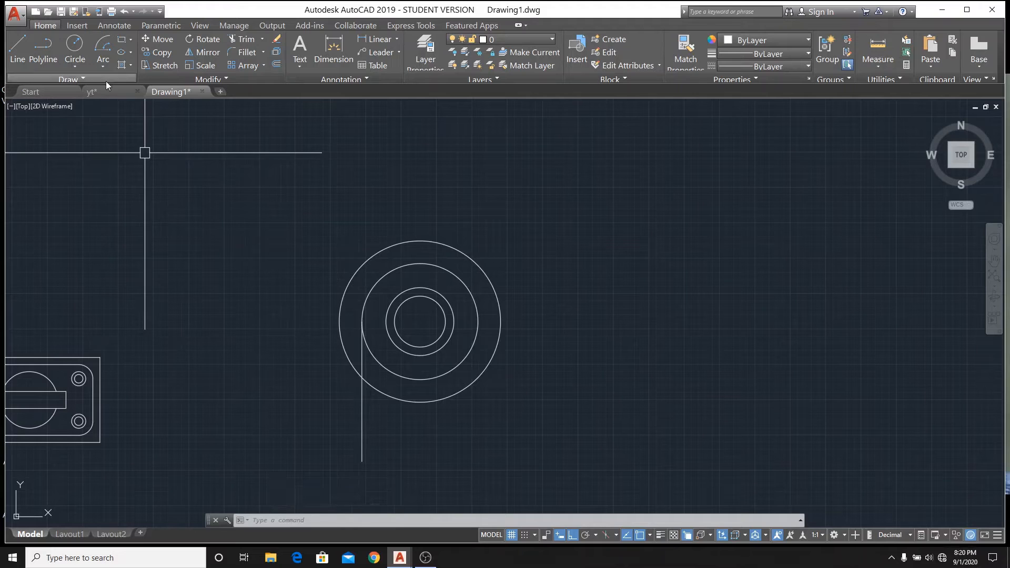
click(113, 93)
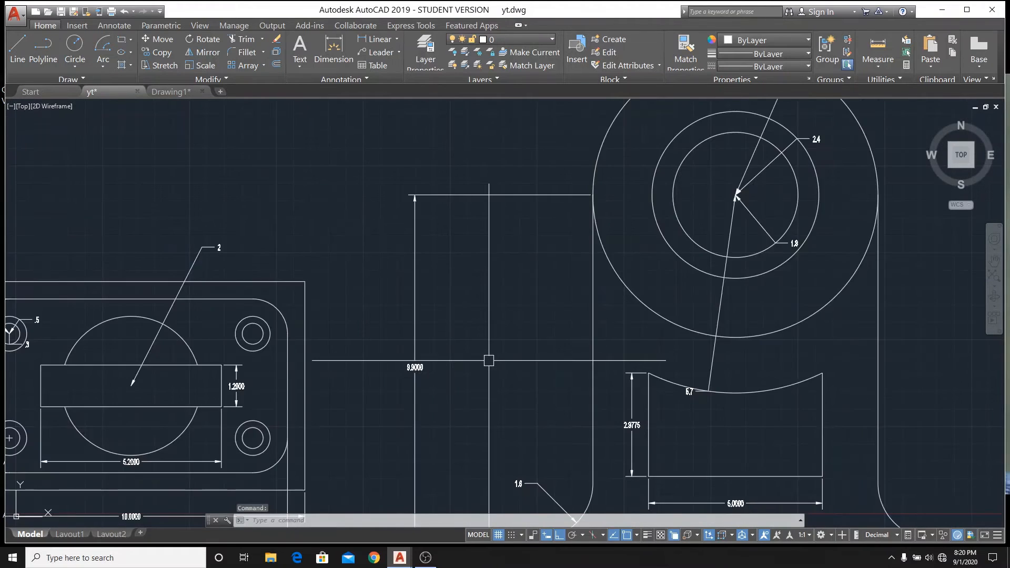
scroll(488, 360, down, 2)
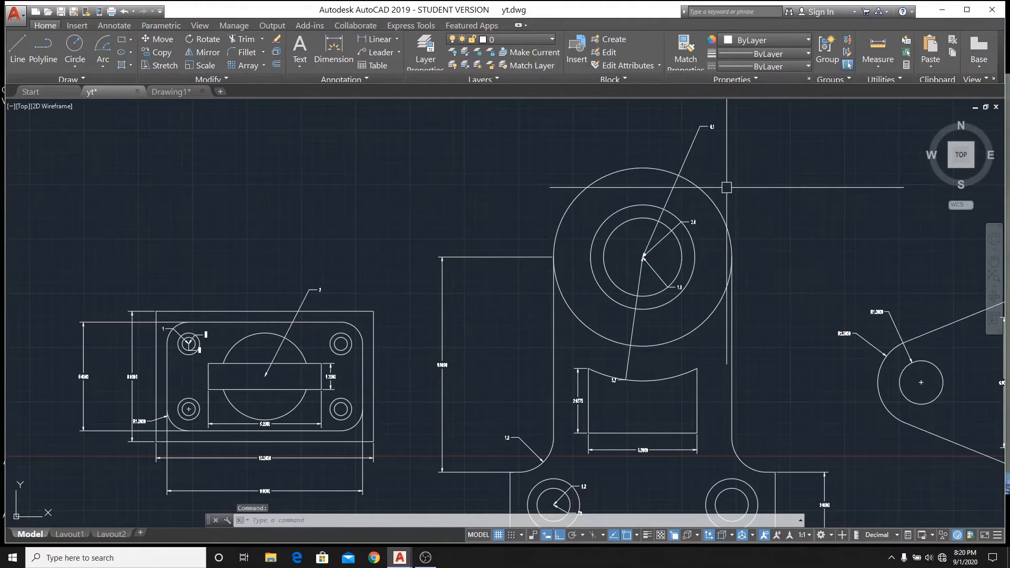
scroll(727, 187, up, 2)
scroll(706, 173, down, 3)
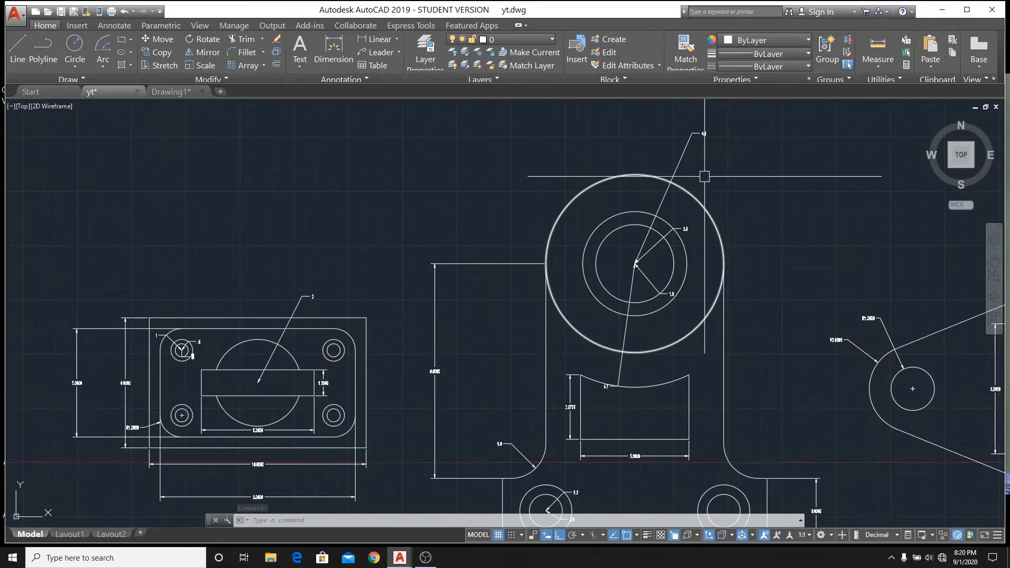
scroll(704, 132, up, 4)
scroll(704, 134, down, 4)
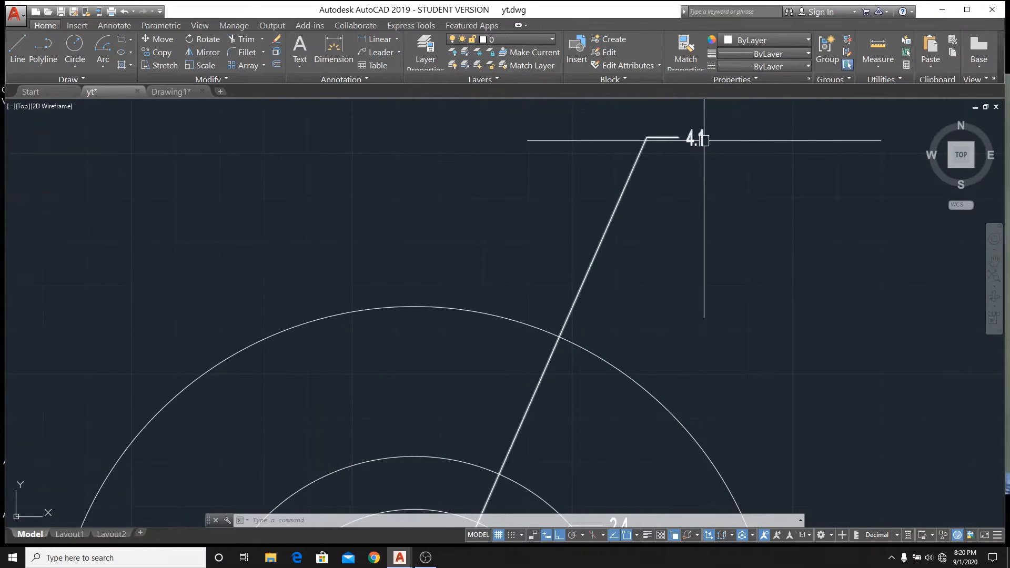
scroll(703, 140, down, 2)
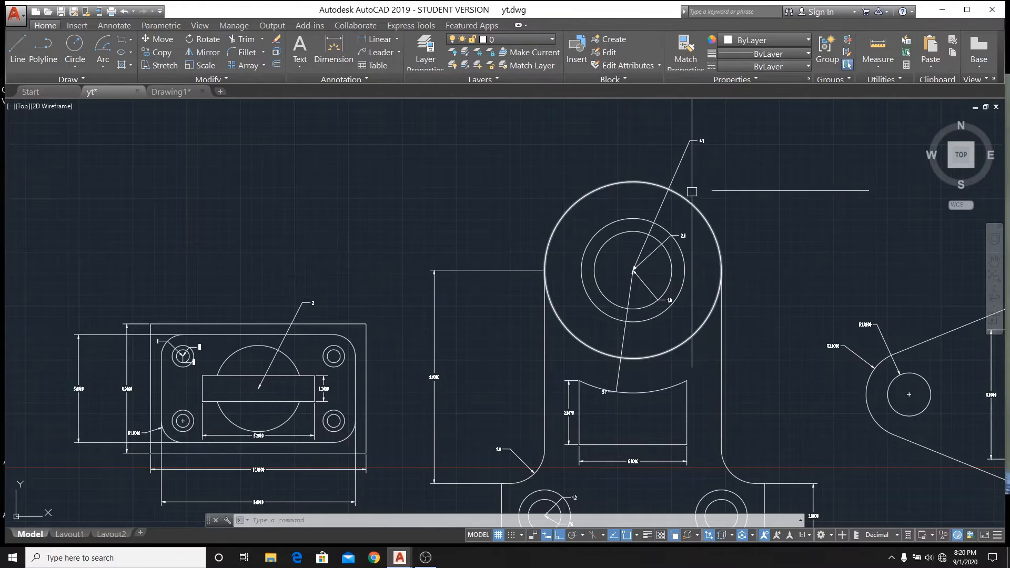
- Return to Drawing1 and offset the vertical side line 8.2 to the right, across the concentric circles
click(177, 94)
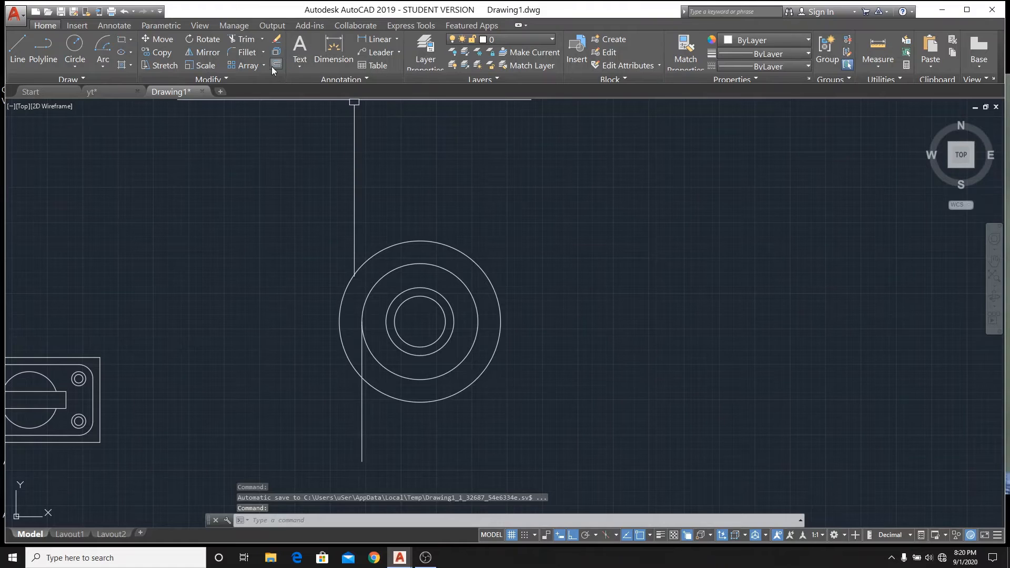
text(o)
key(Return)
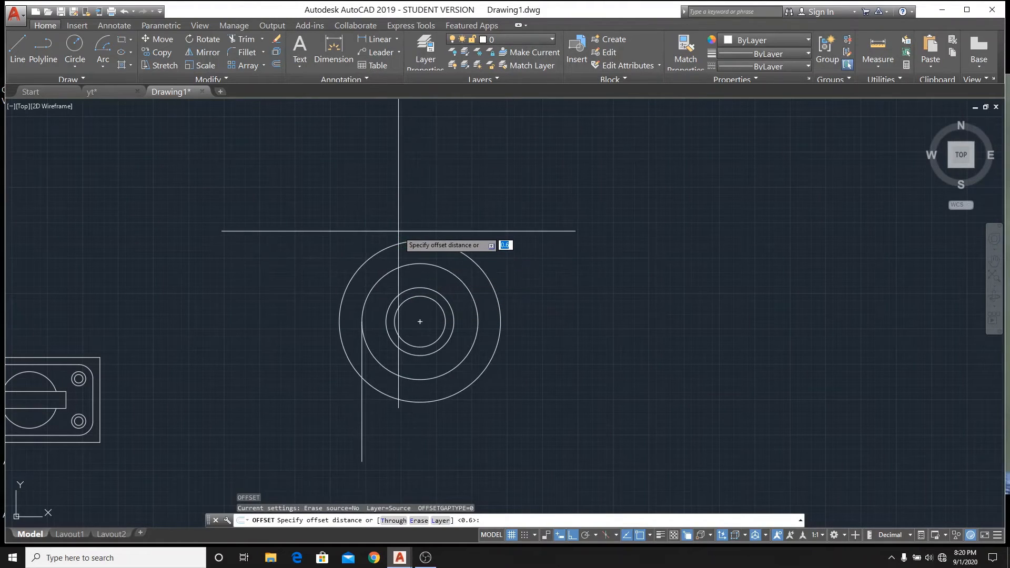
text(8.2)
key(Return)
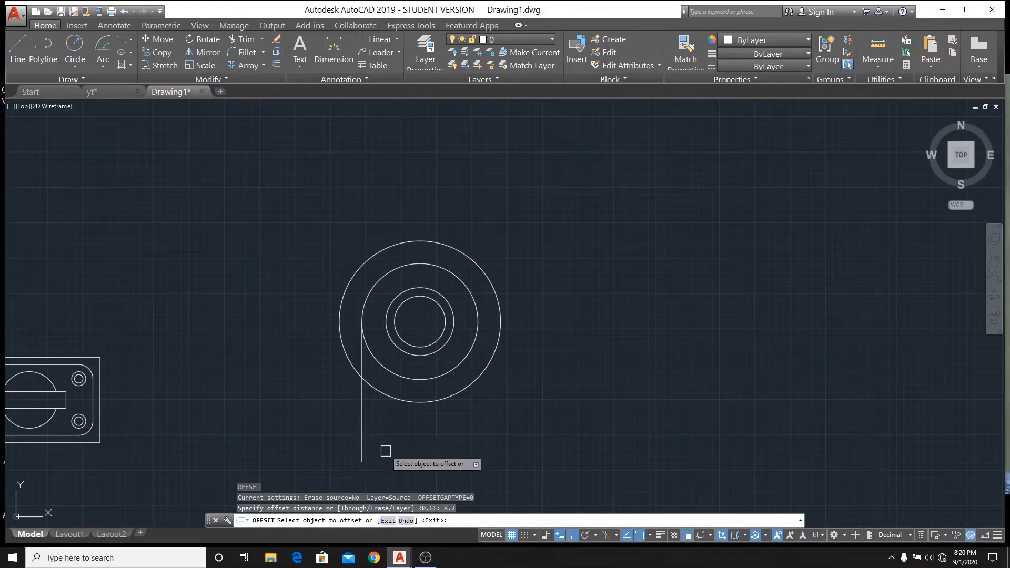
click(362, 400)
click(536, 403)
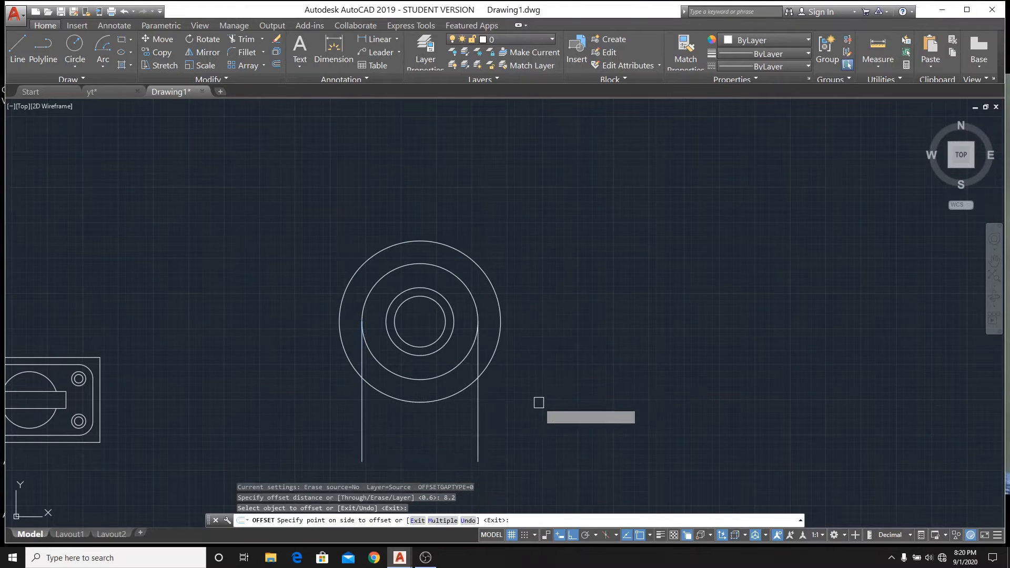
right_click(575, 371)
click(578, 389)
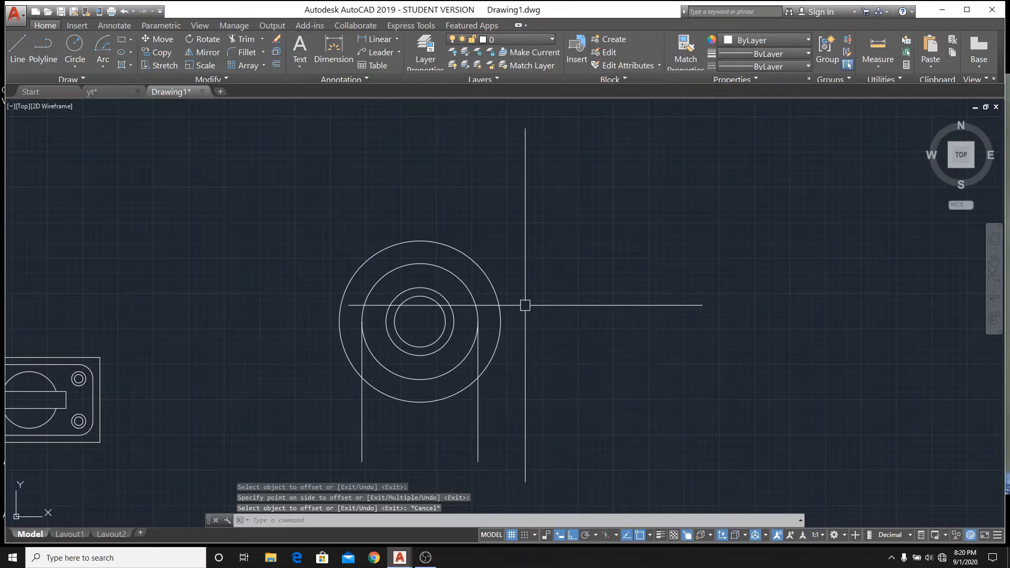
- Trim the outermost circle of radius 5.7, keeping only its lower arc between the two vertical side lines
scroll(505, 284, down, 3)
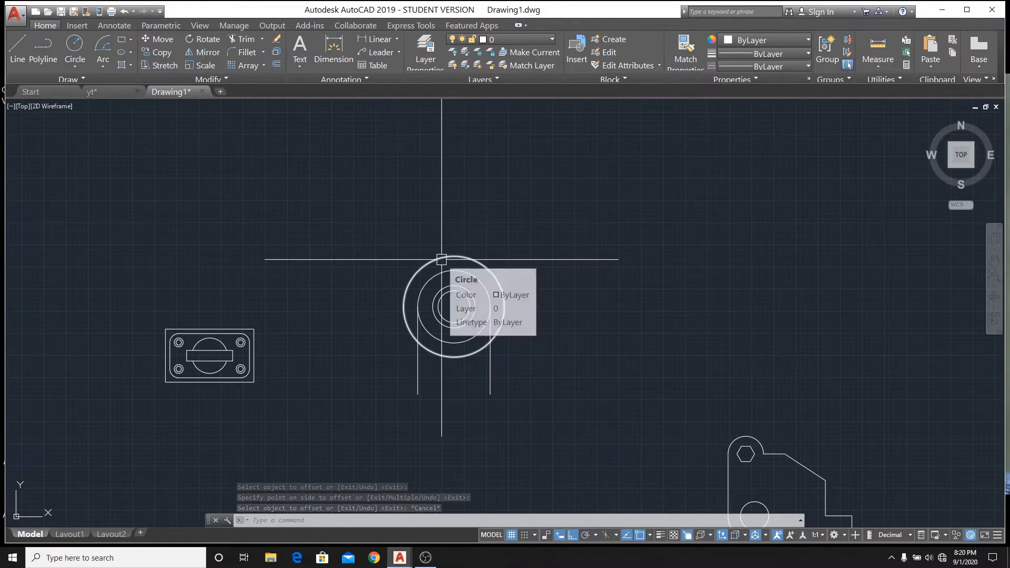
text(tr)
key(Return)
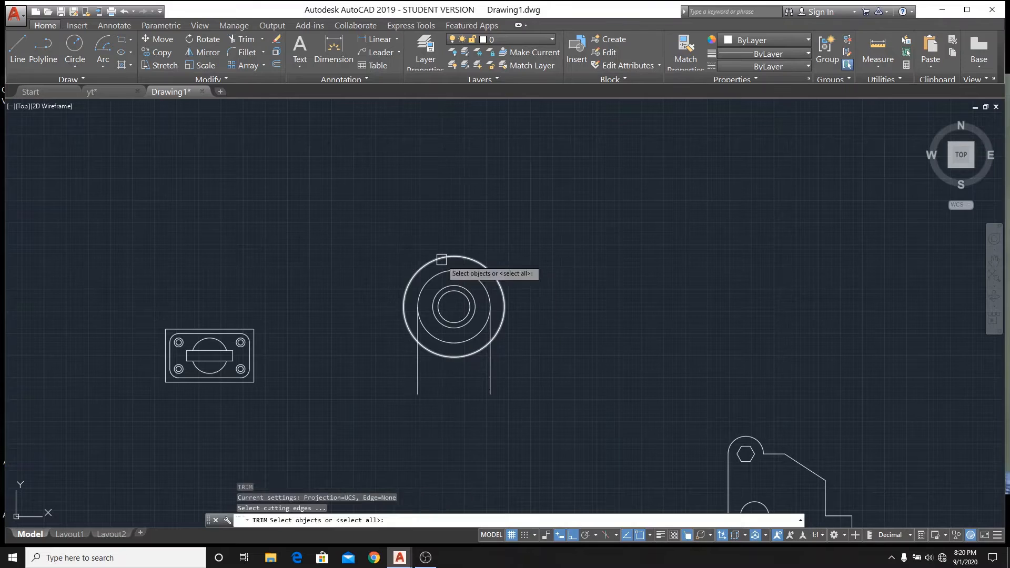
key(Return)
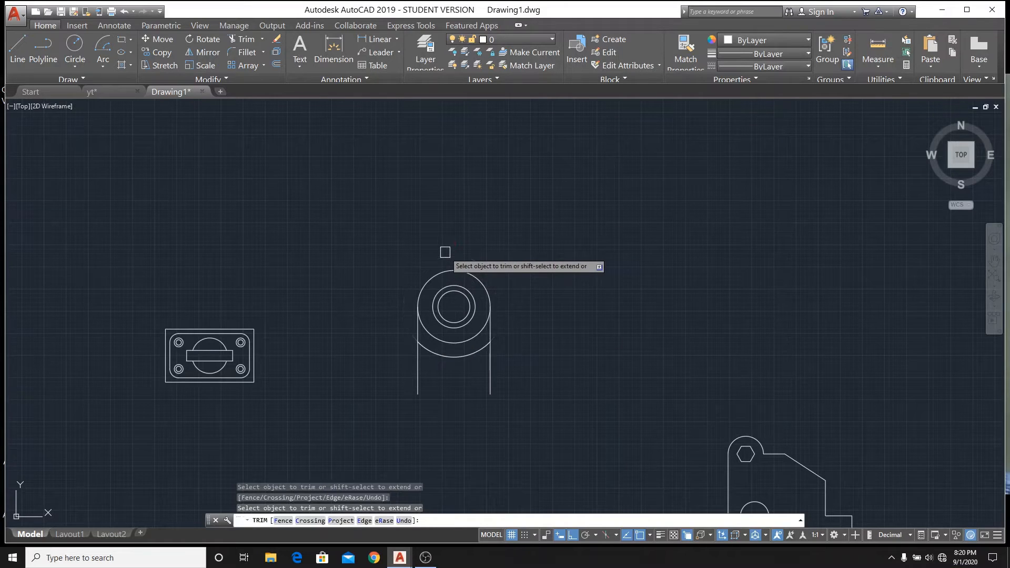
right_click(452, 207)
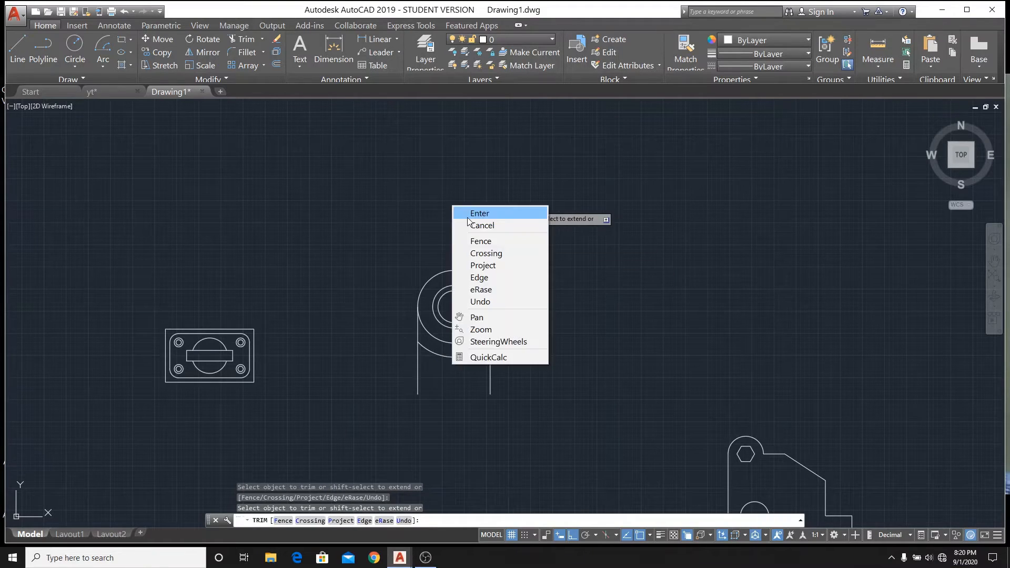
click(470, 225)
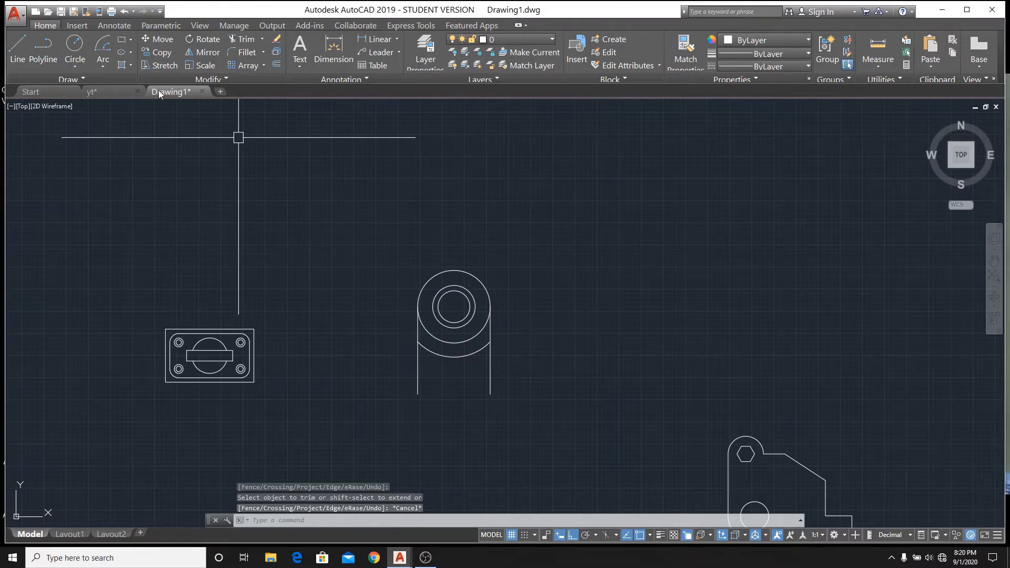
- Switch to the yt drawing and examine the bracket's lower corner fillet, base edge and hole radii
click(114, 93)
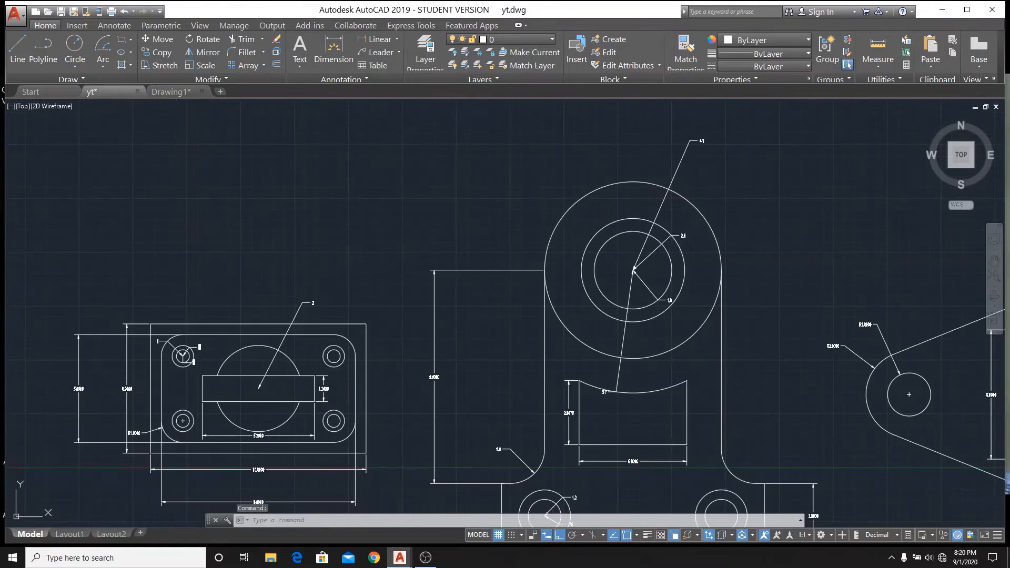
scroll(549, 361, down, 4)
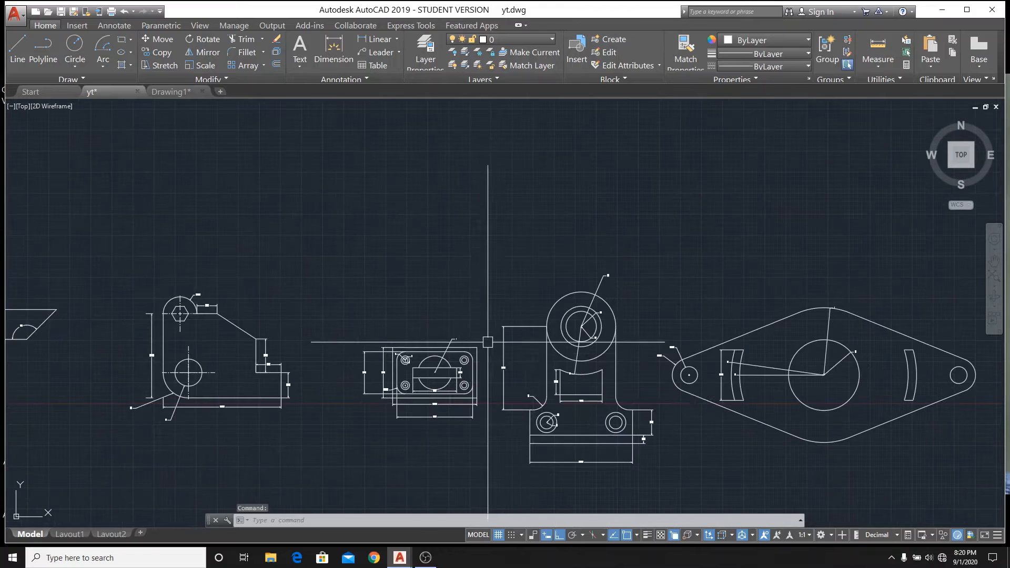
scroll(548, 427, up, 4)
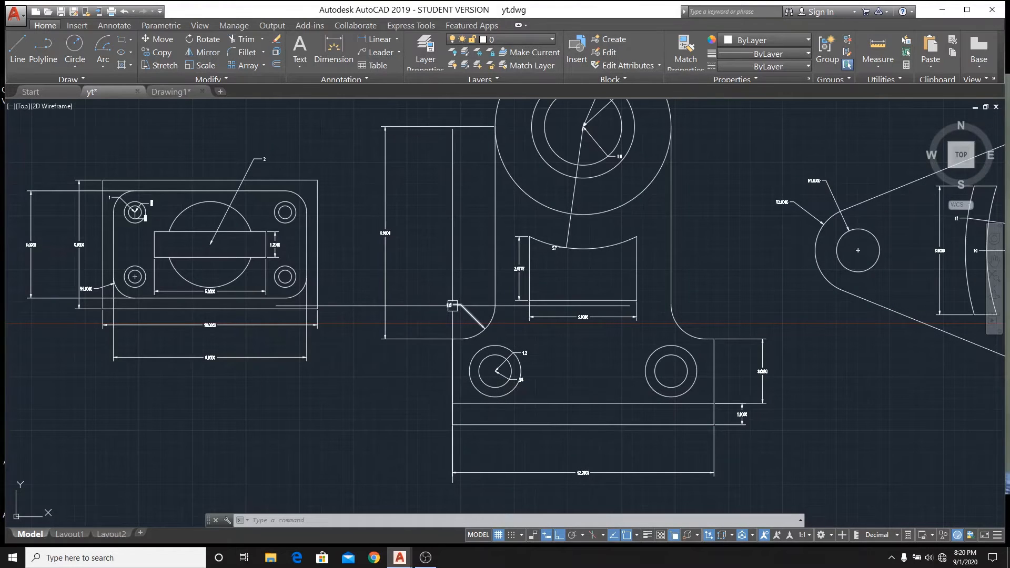
scroll(453, 306, up, 2)
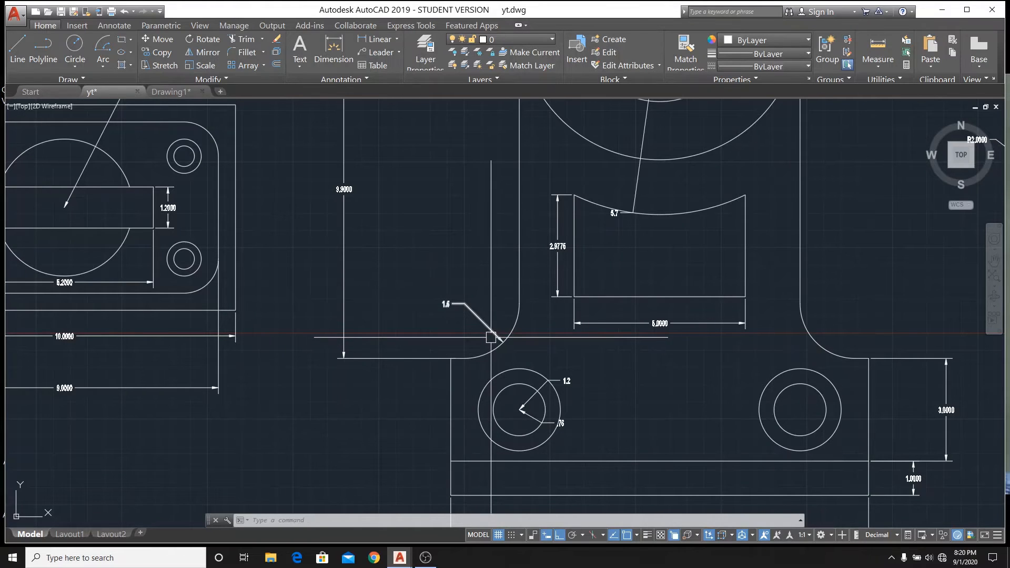
scroll(501, 340, down, 2)
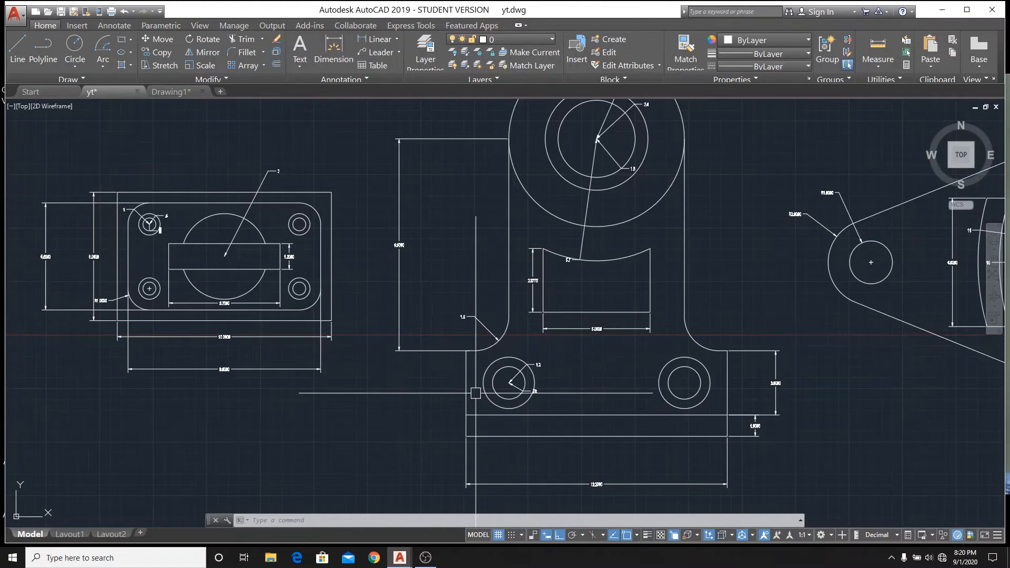
scroll(476, 393, up, 2)
scroll(478, 345, up, 2)
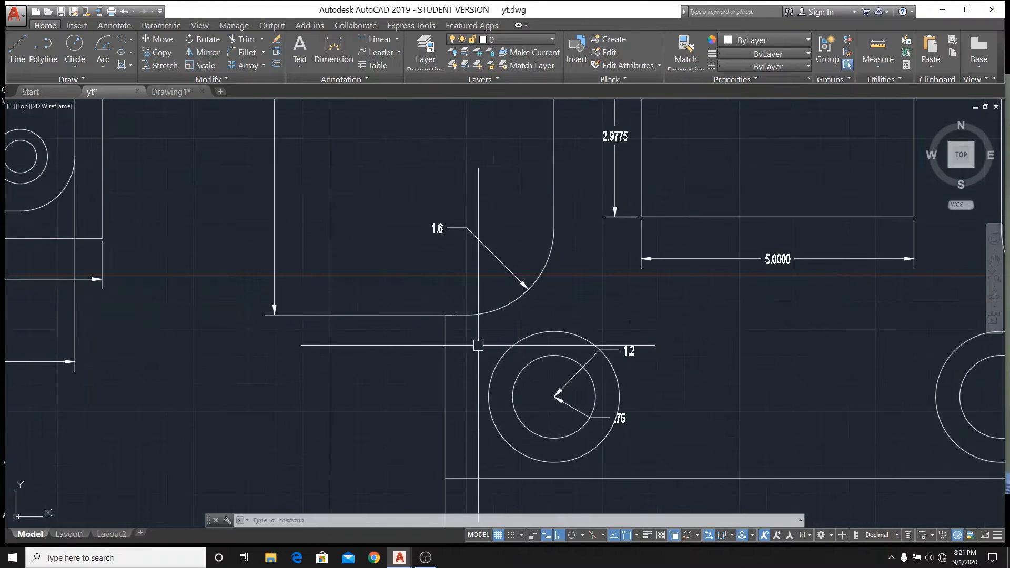
scroll(451, 383, down, 6)
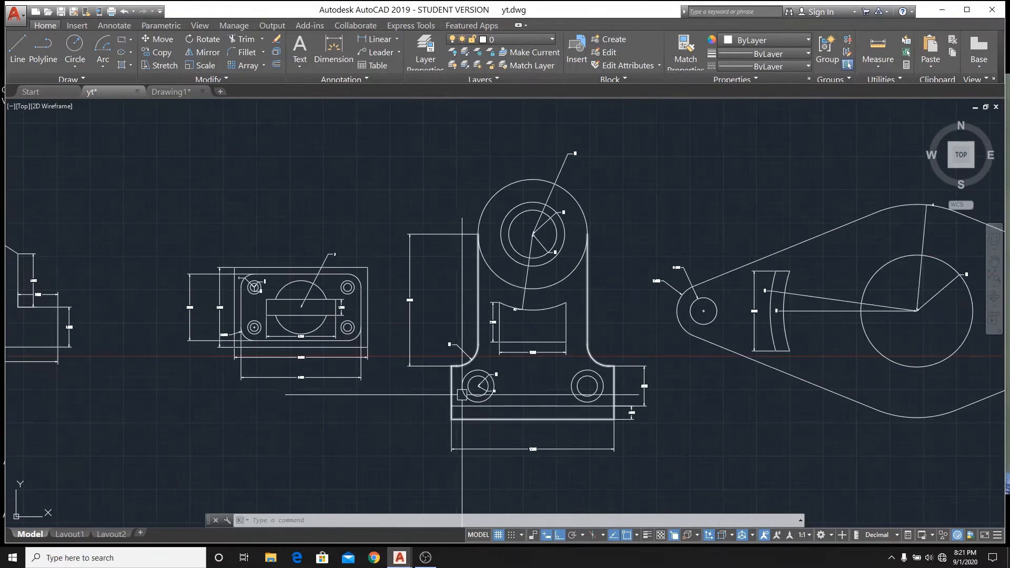
- Examine the width and height dimensions of the bracket's base in the yt drawing
scroll(552, 468, up, 2)
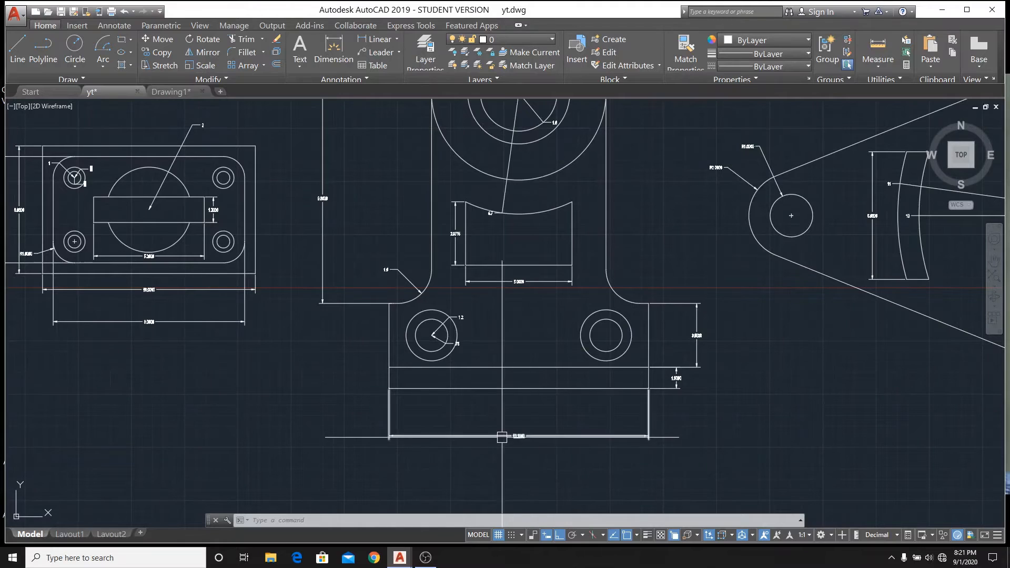
scroll(525, 445, up, 4)
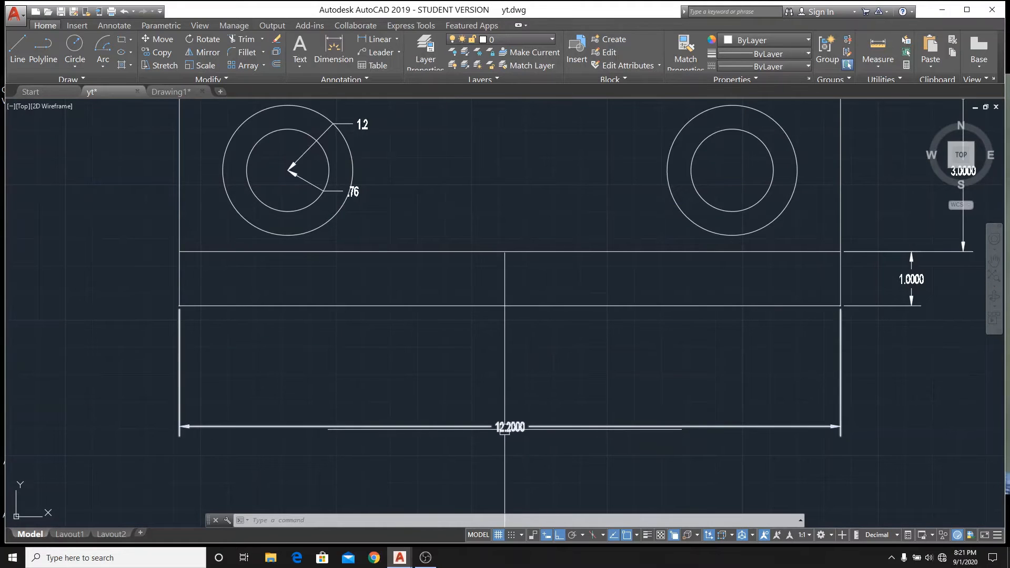
scroll(526, 431, down, 2)
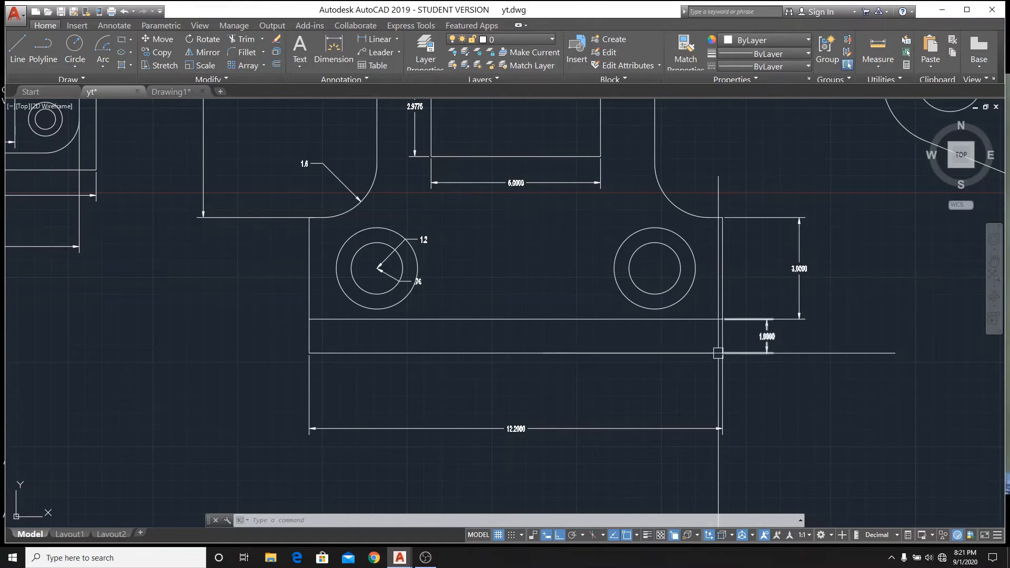
scroll(532, 431, up, 2)
scroll(532, 430, up, 2)
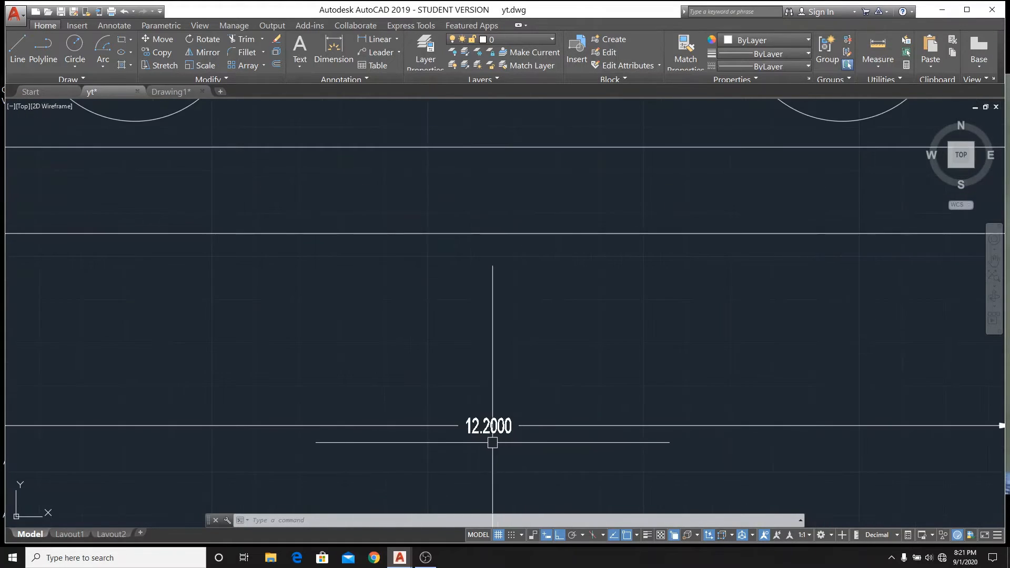
scroll(485, 439, down, 7)
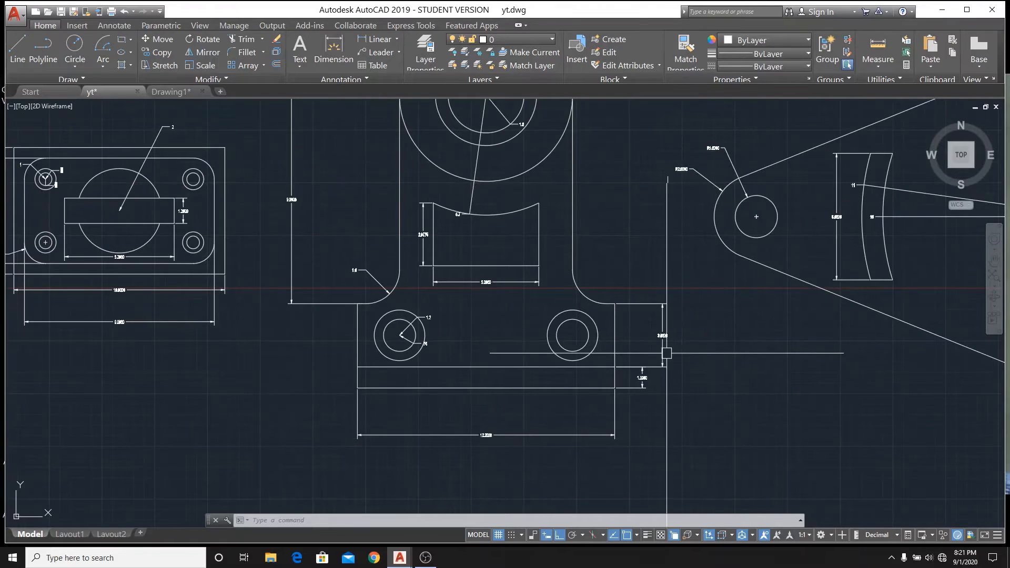
scroll(667, 342, up, 4)
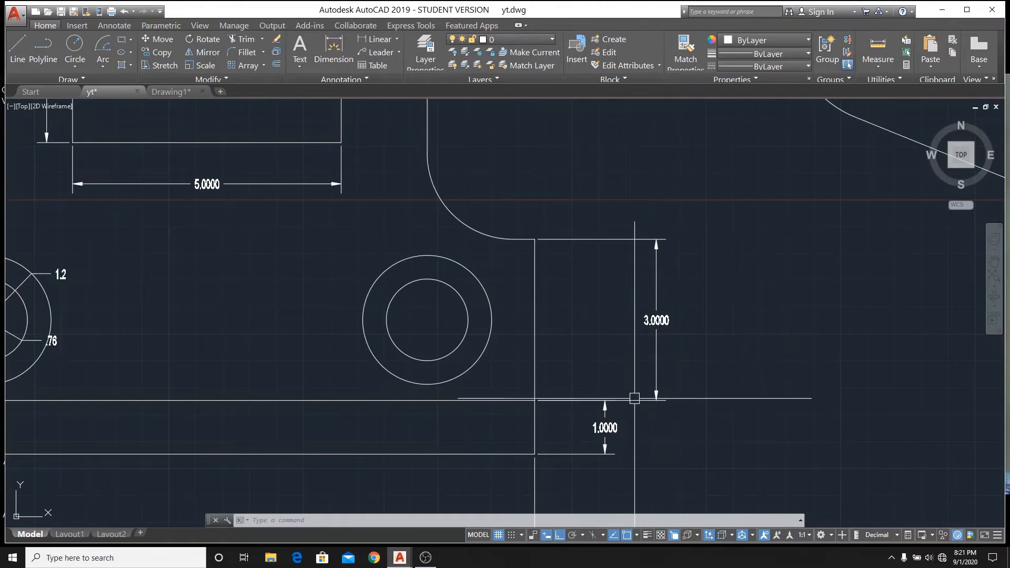
scroll(667, 360, down, 5)
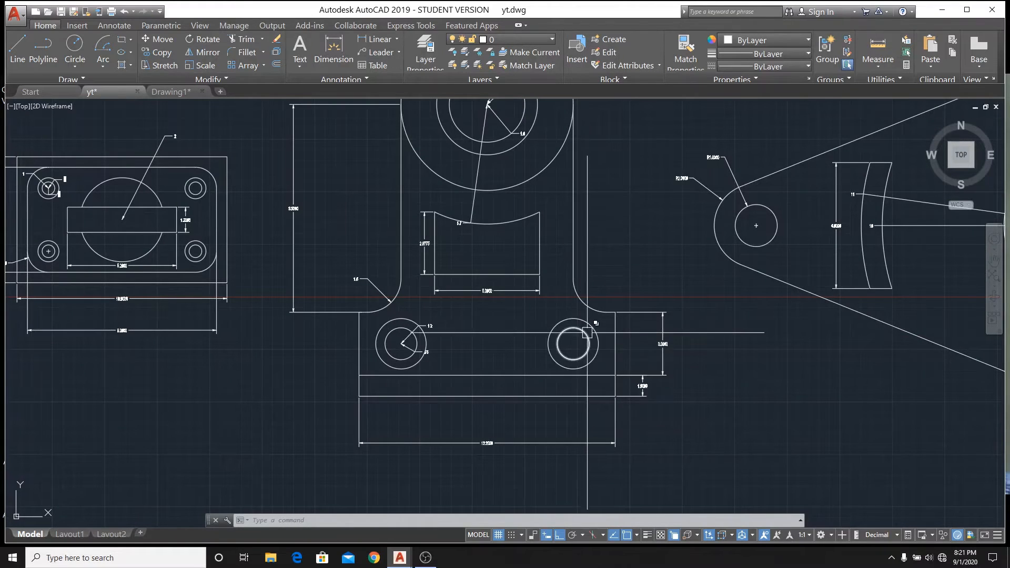
scroll(482, 453, up, 2)
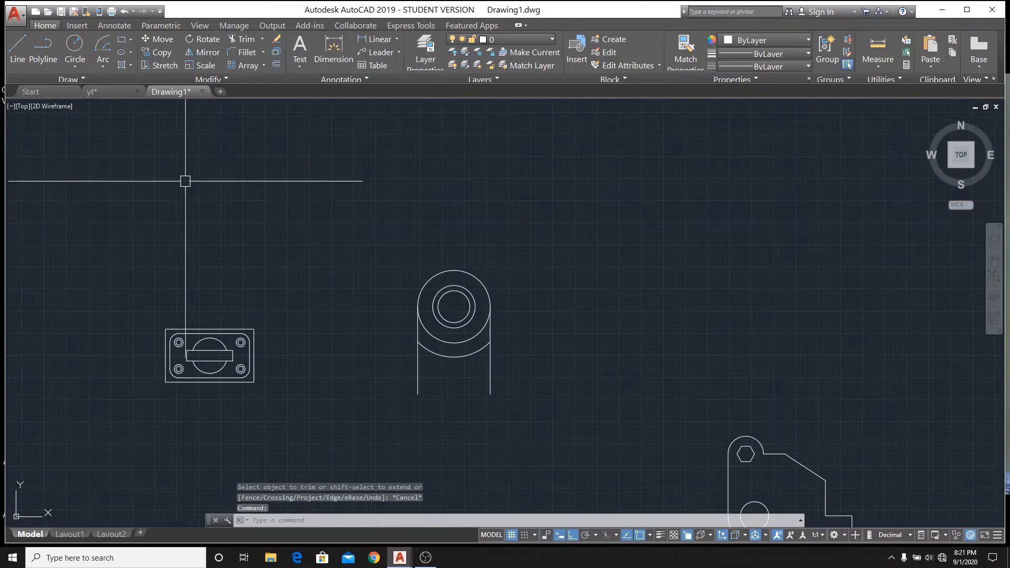
- Compare the open lower ends of the bracket's side lines in Drawing1 with the base in the yt drawing
scroll(399, 415, up, 5)
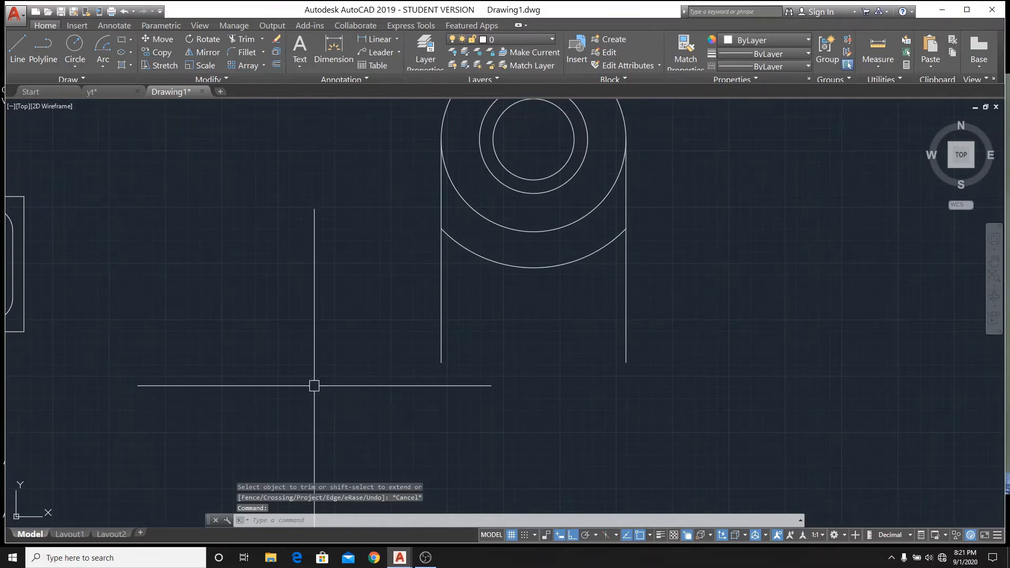
scroll(308, 381, down, 3)
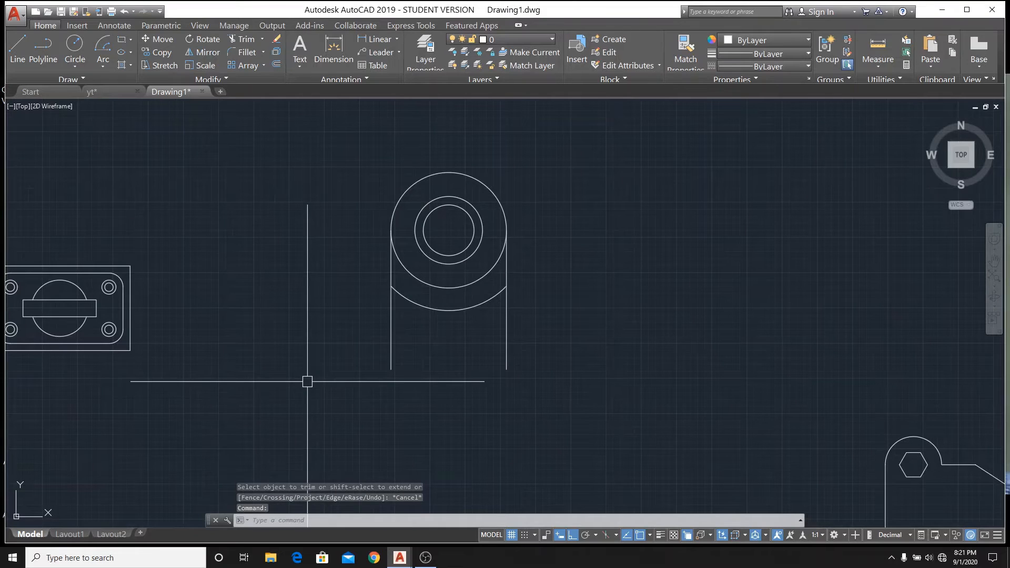
click(103, 92)
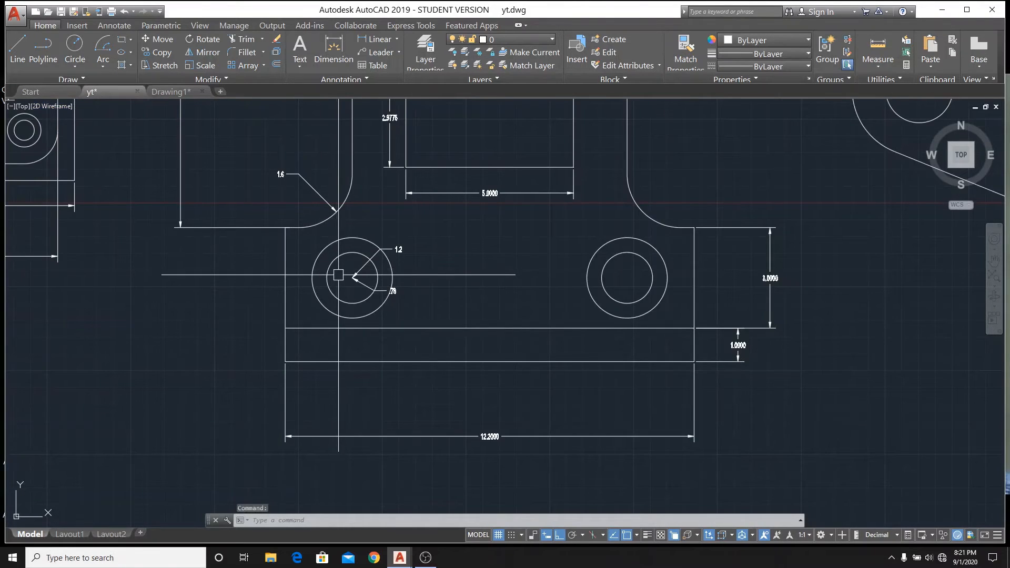
scroll(338, 275, down, 2)
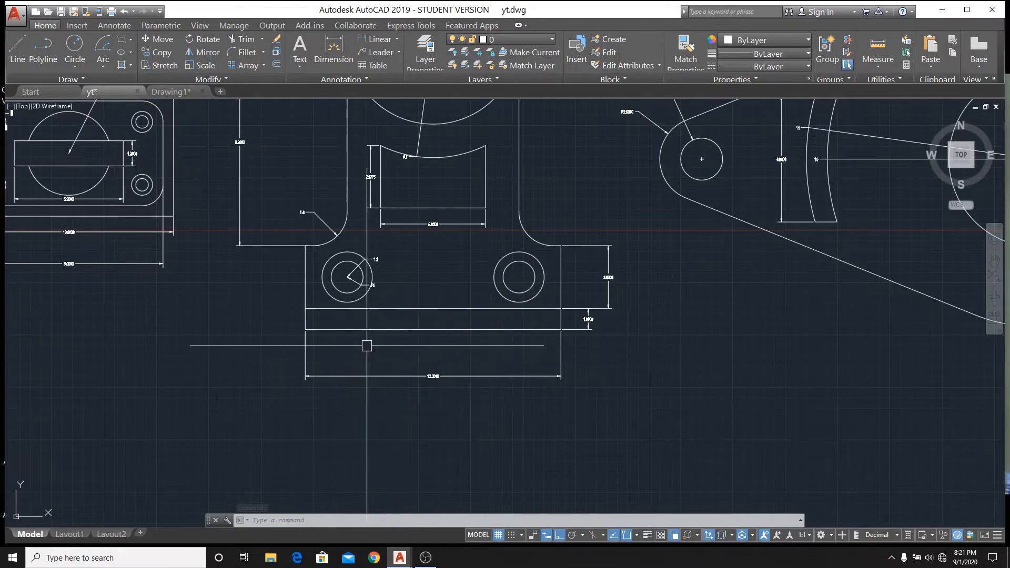
- Examine the bracket's base width, base height, lower strip and centre-to-base height dimensions in the yt drawing
scroll(377, 263, up, 4)
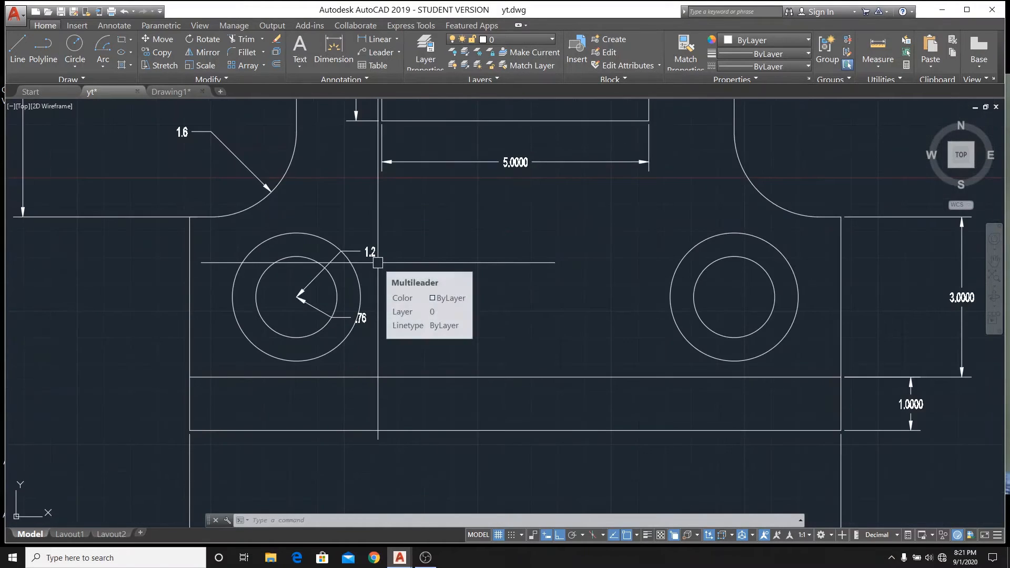
scroll(406, 252, down, 4)
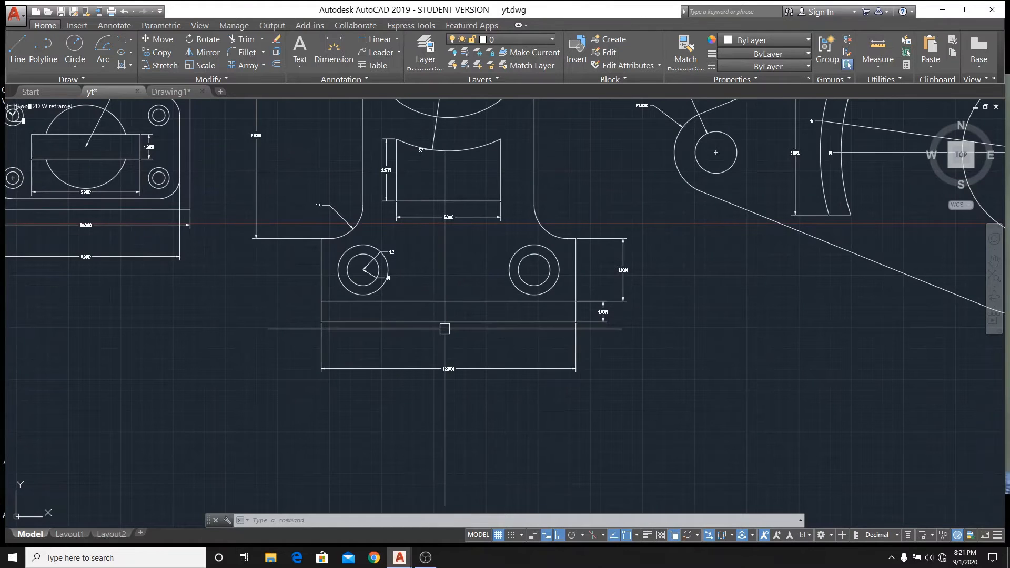
scroll(444, 327, up, 2)
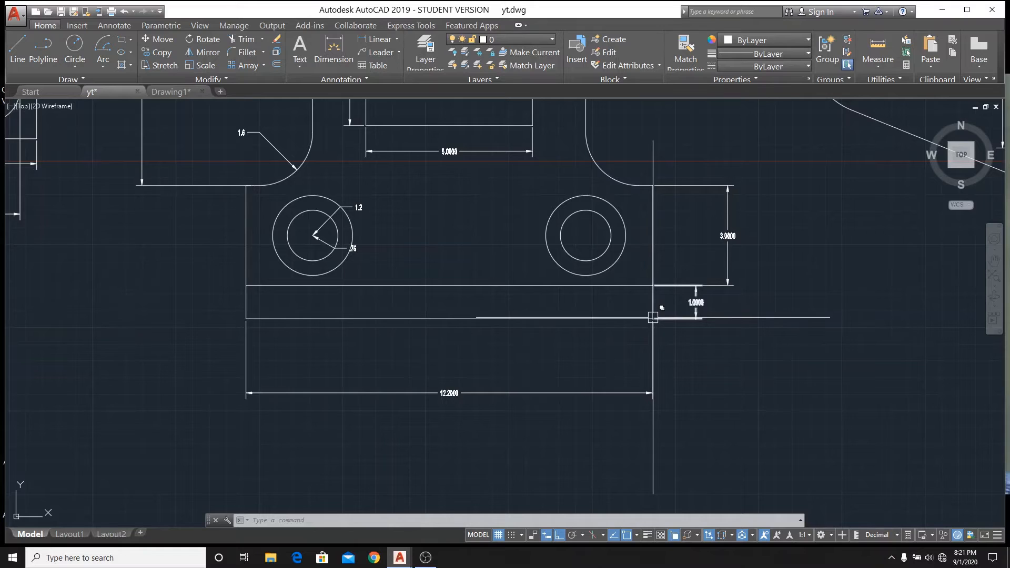
scroll(414, 223, down, 2)
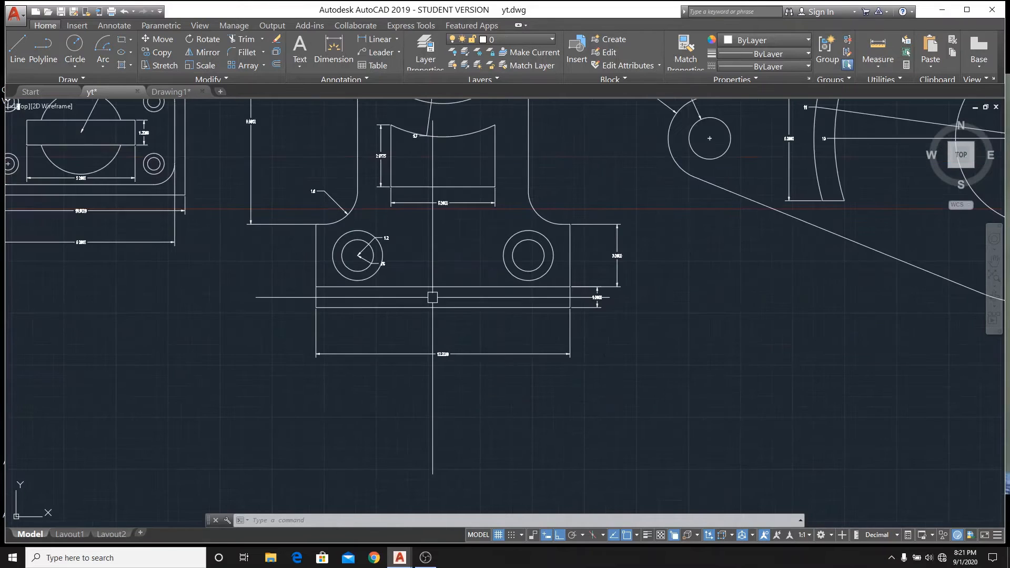
scroll(428, 248, down, 2)
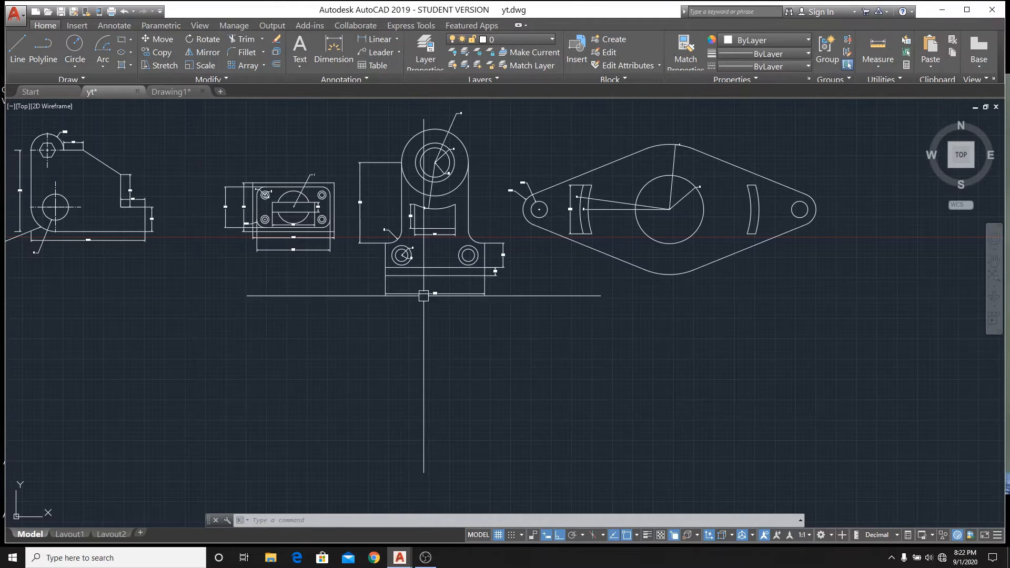
scroll(360, 202, up, 4)
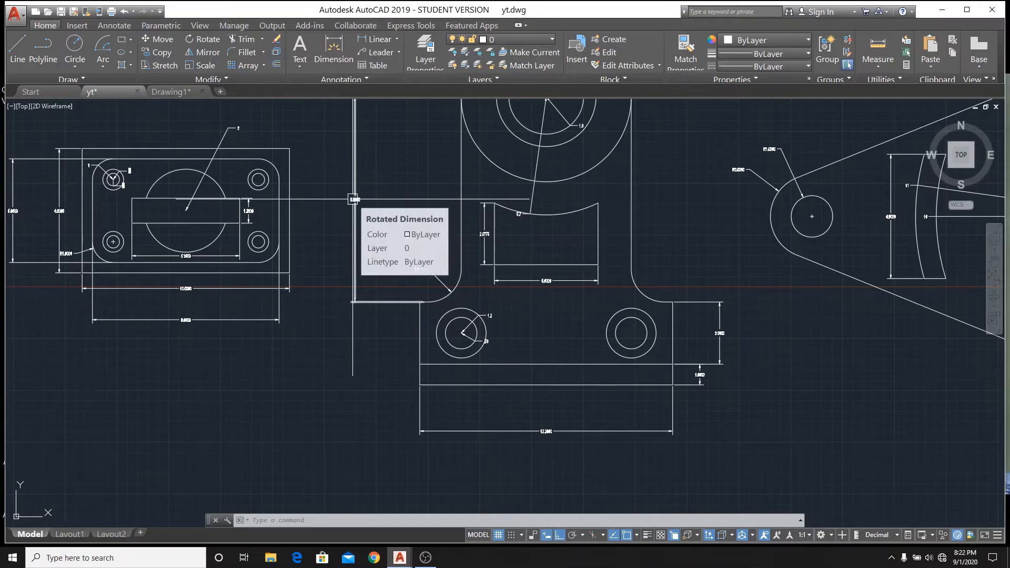
scroll(353, 200, up, 6)
scroll(353, 200, down, 8)
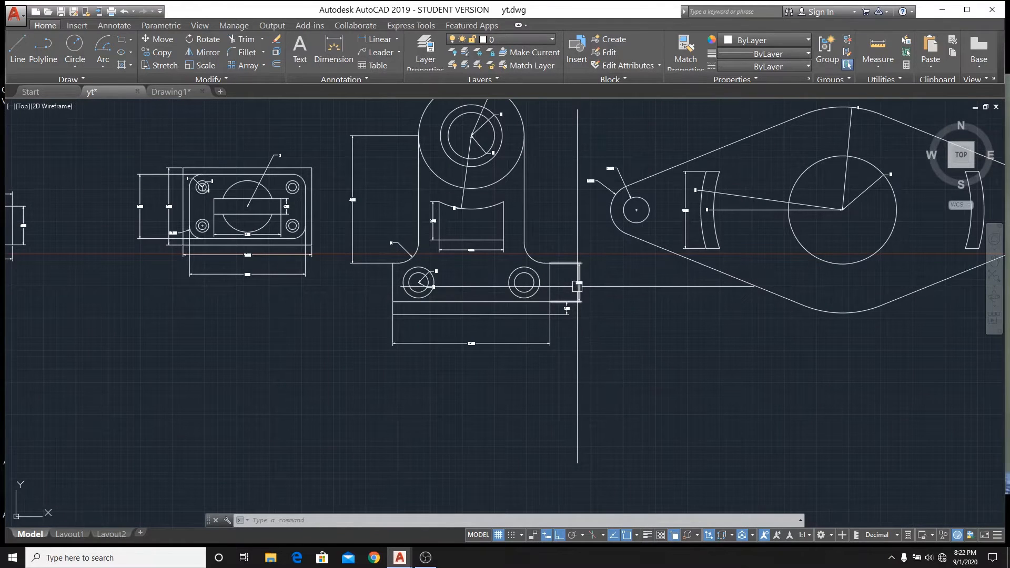
scroll(577, 286, up, 2)
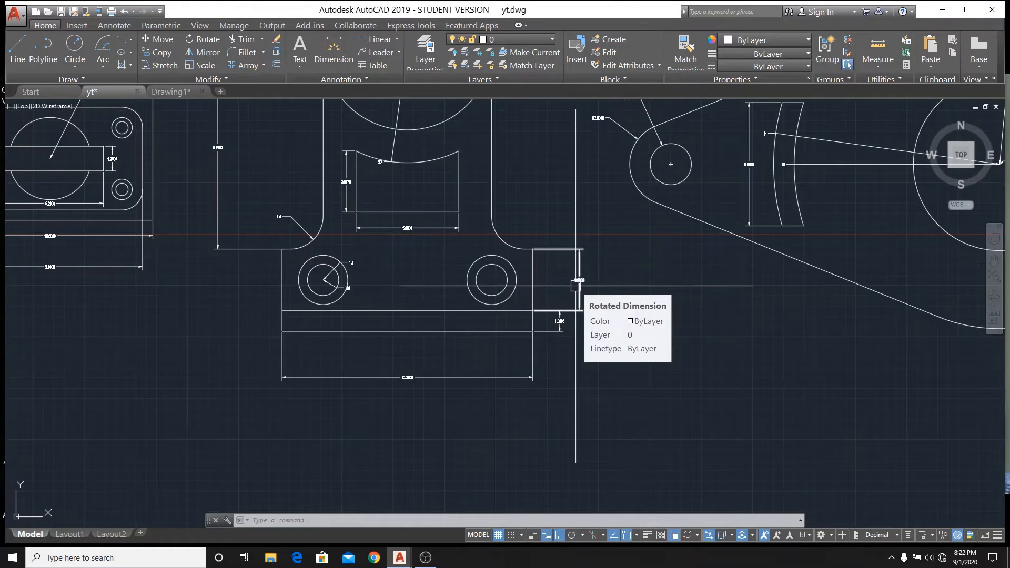
scroll(575, 286, up, 4)
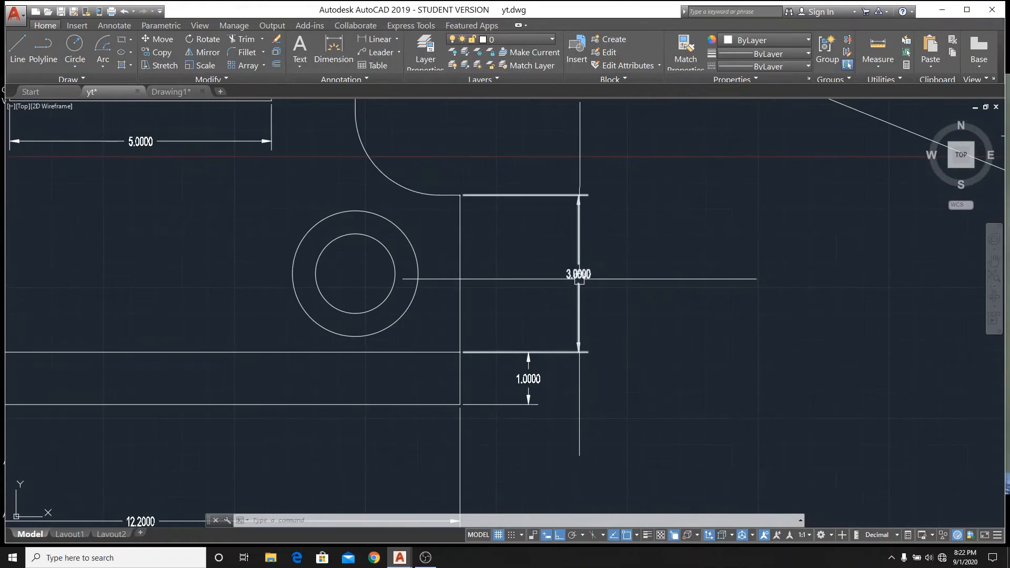
scroll(532, 288, down, 2)
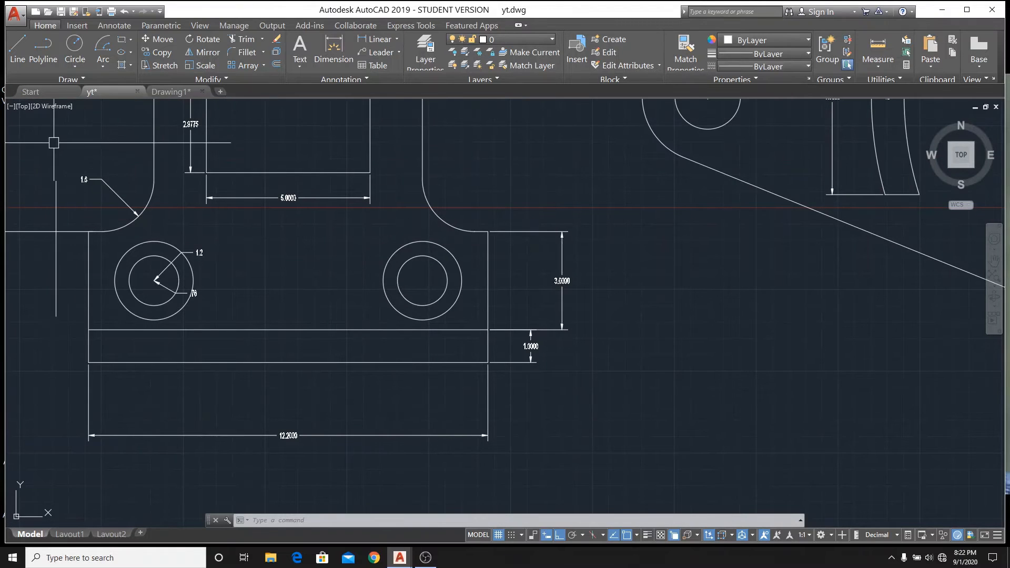
- In Drawing1, draw a vertical line 13.9 long straight down from the centre of the bracket's concentric circles
click(169, 94)
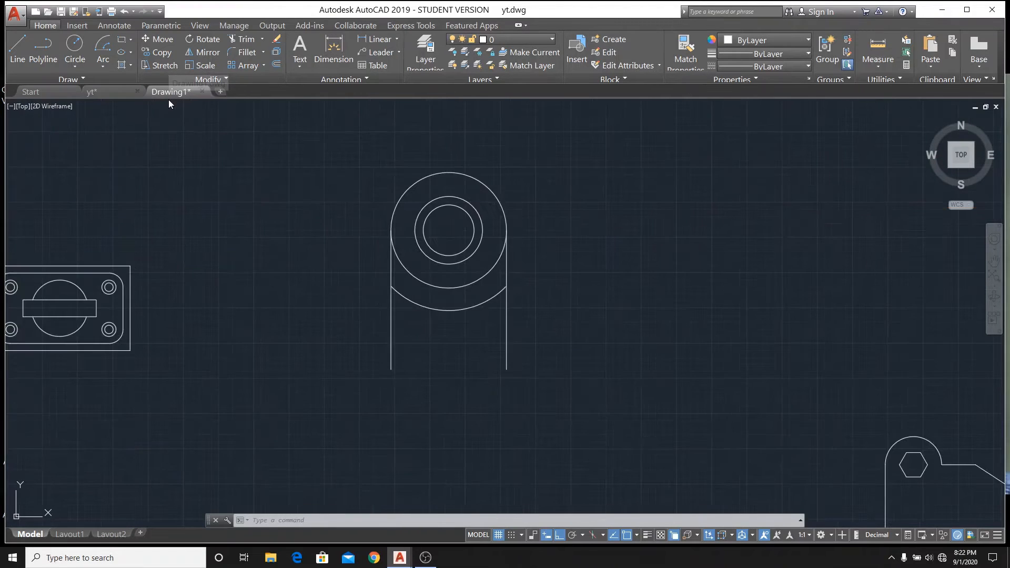
click(18, 61)
click(452, 227)
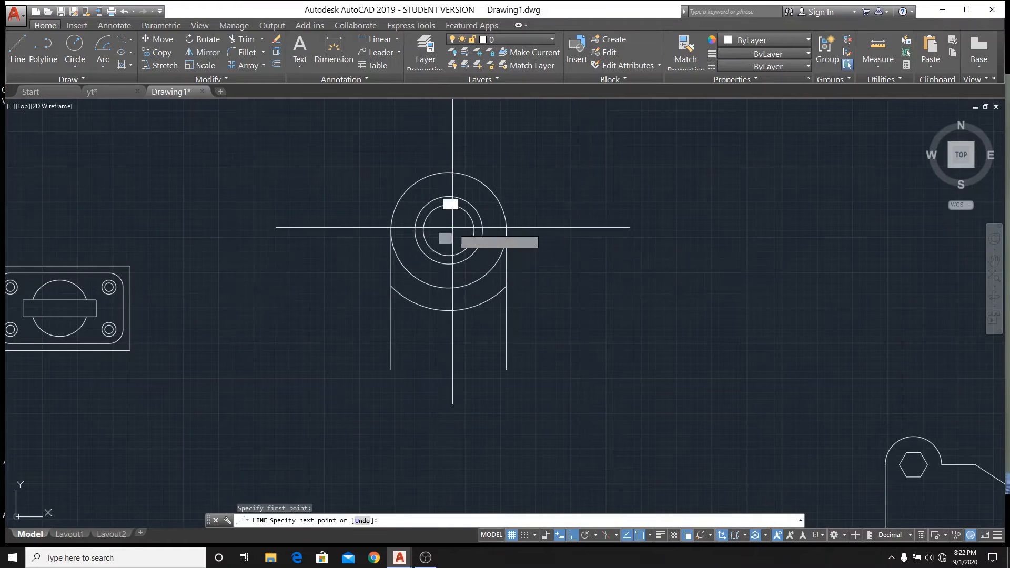
text(13.9)
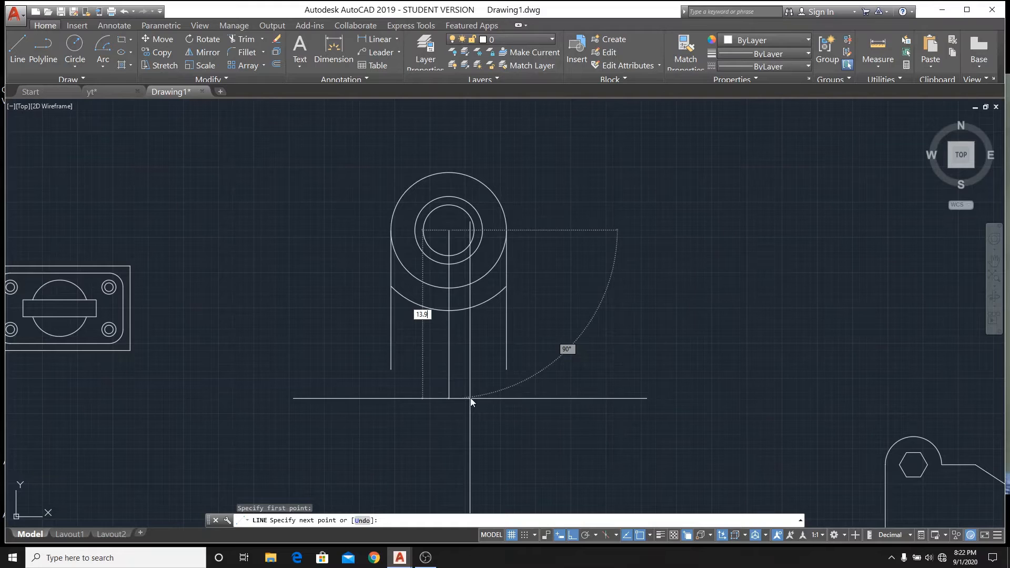
key(Return)
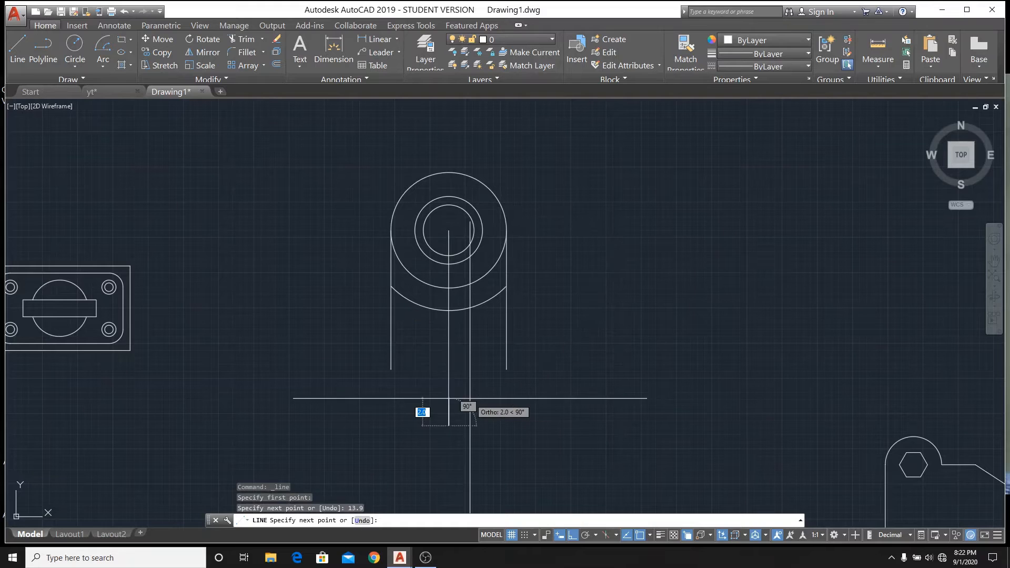
right_click(506, 447)
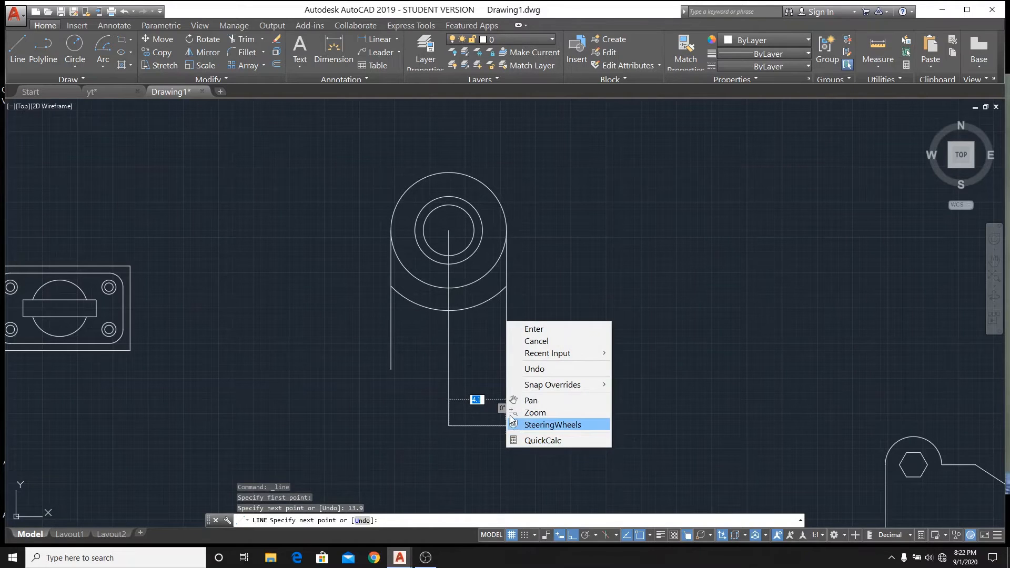
click(535, 342)
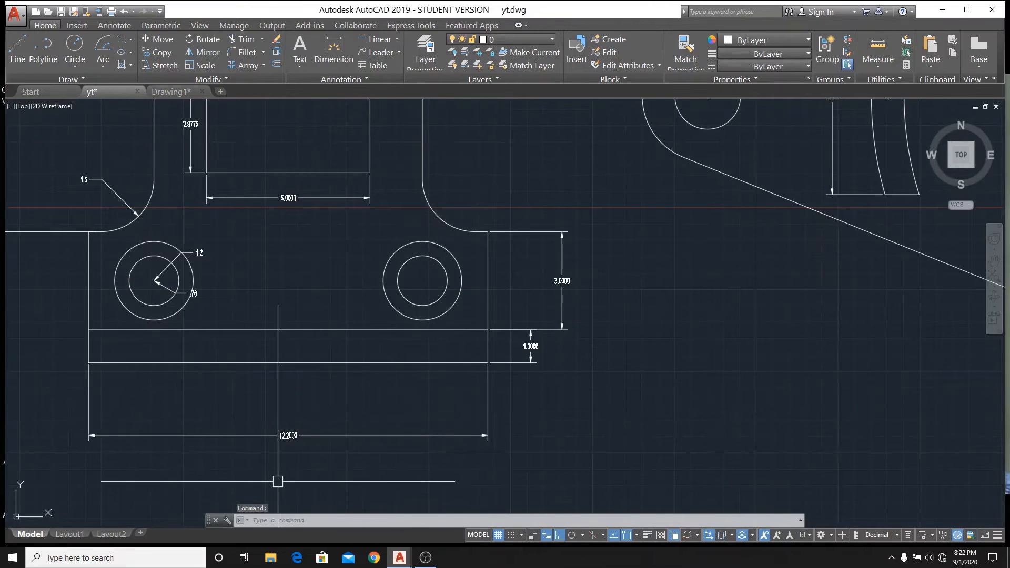
- Check the base width in the yt drawing and draw a 6.1 long horizontal line rightward from the centre line's lower end in Drawing1
scroll(285, 447, up, 4)
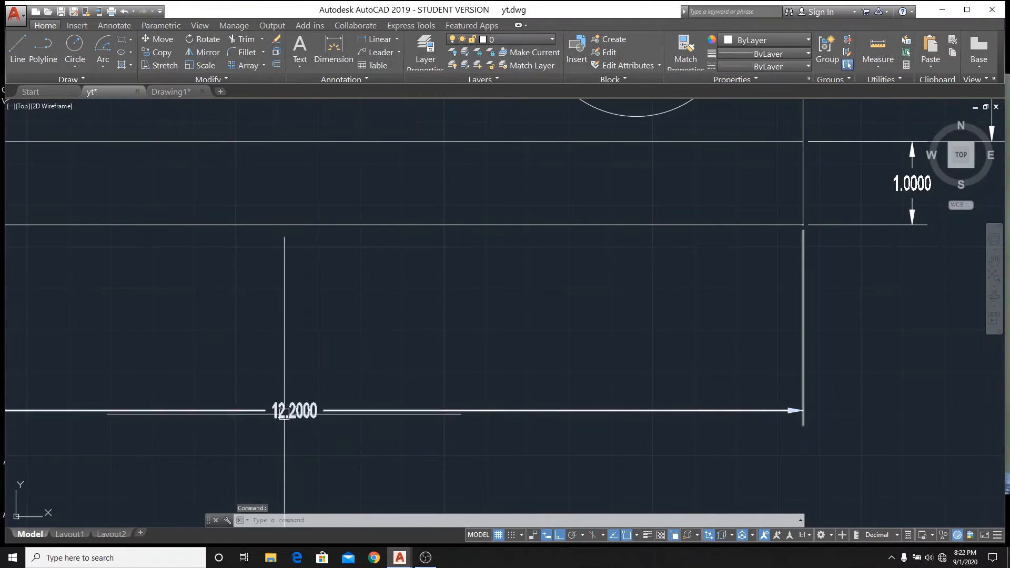
scroll(291, 425, down, 2)
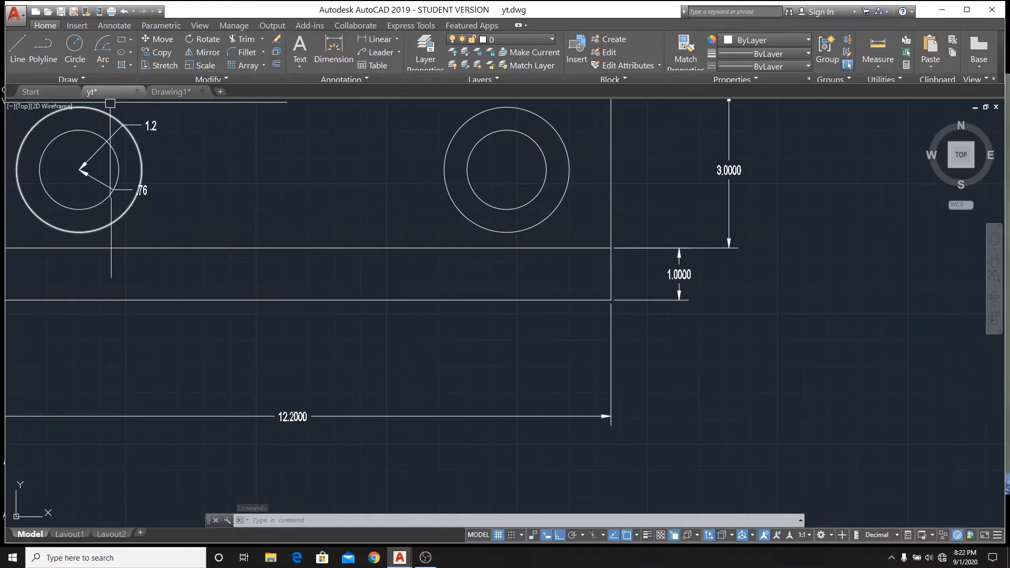
click(170, 91)
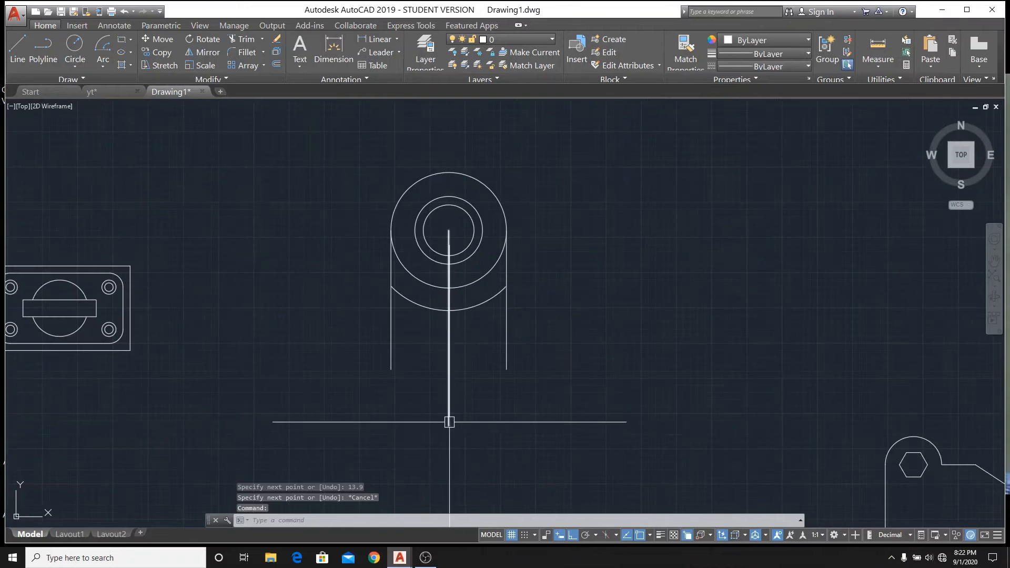
click(23, 55)
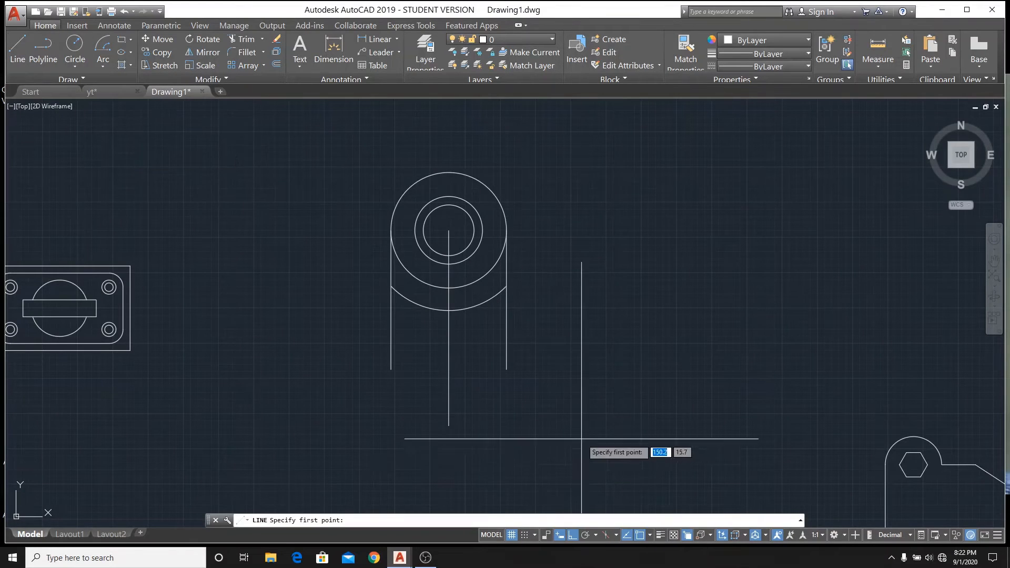
click(448, 426)
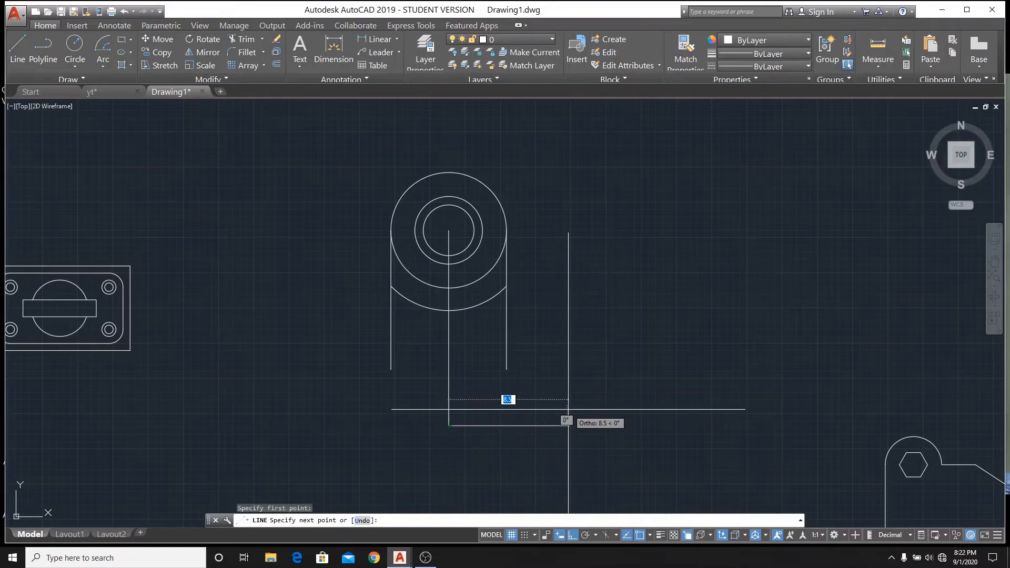
text(6.1)
key(Return)
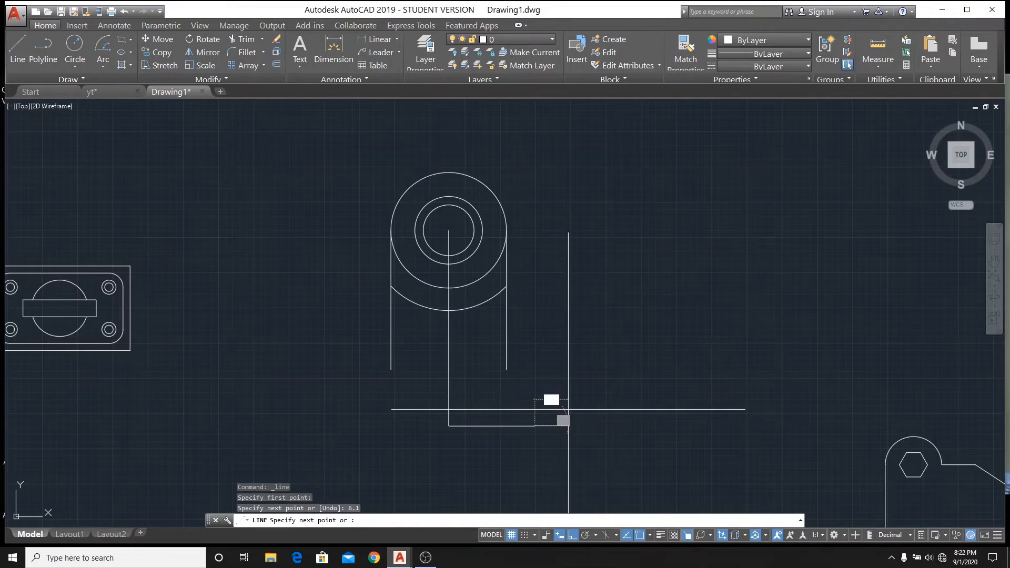
right_click(559, 410)
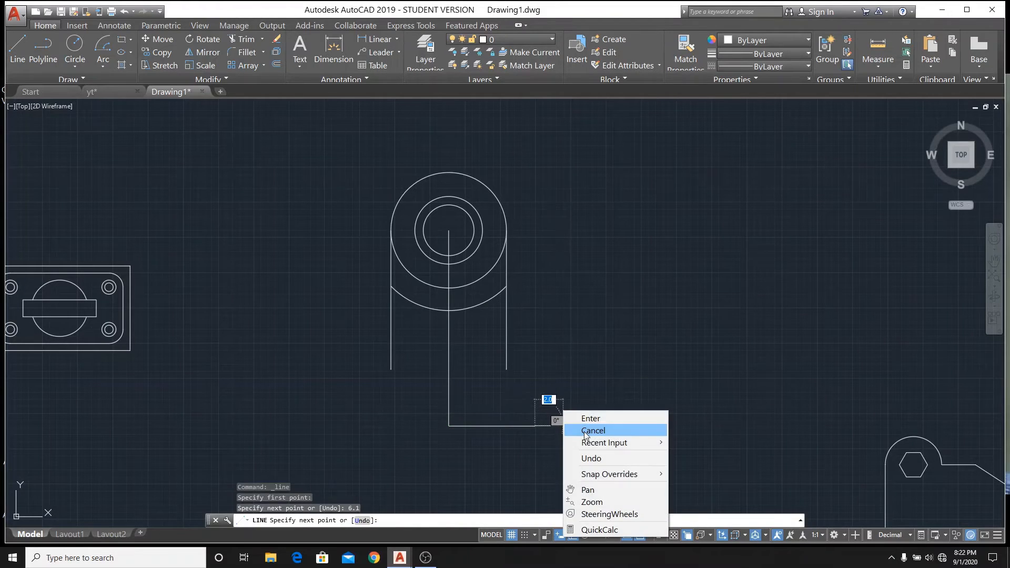
click(584, 431)
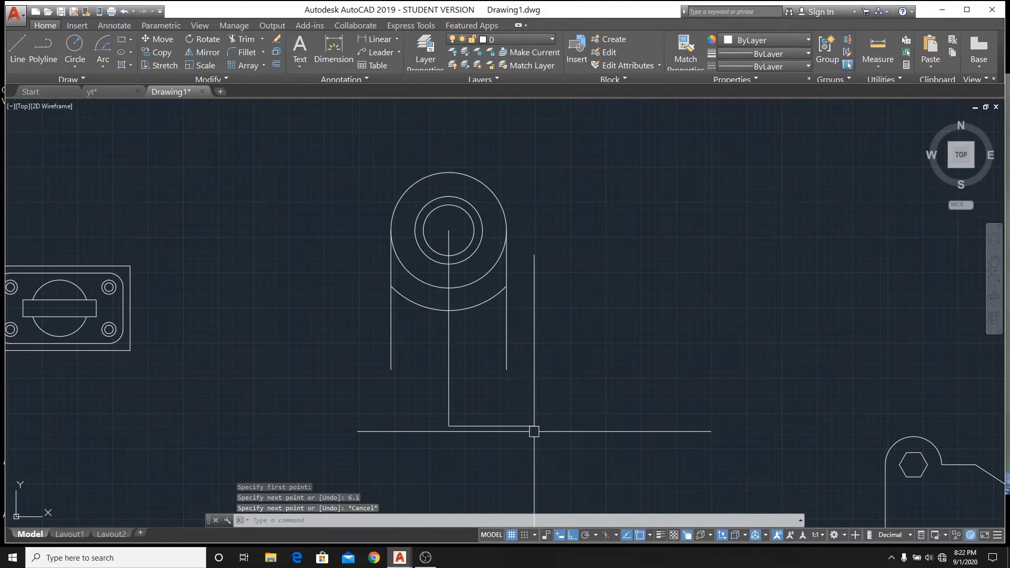
- Draw a rectangle 12.2 wide and 4 high, extending up and leftward from the free end of the horizontal base line
scroll(531, 433, up, 4)
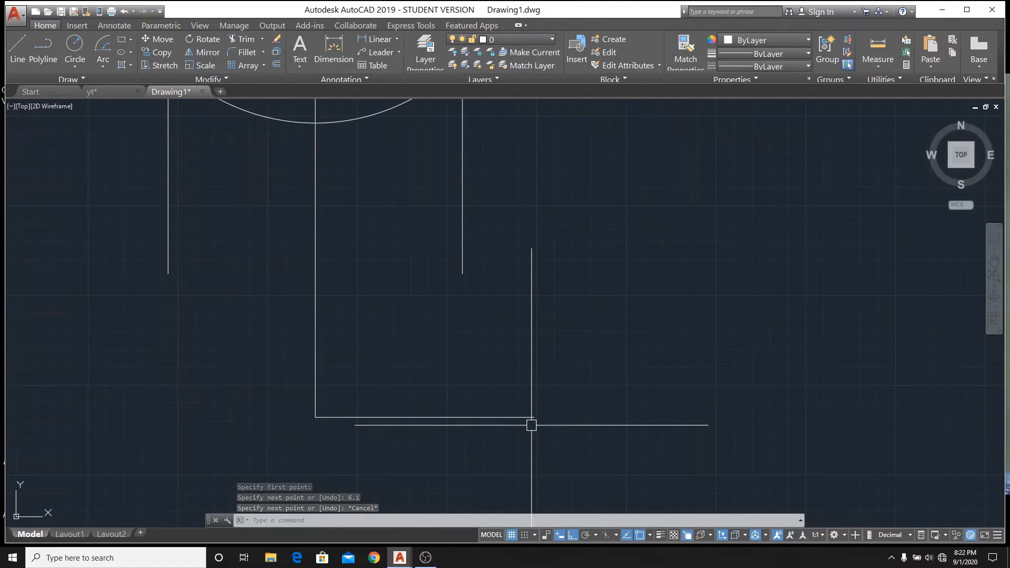
scroll(532, 425, up, 2)
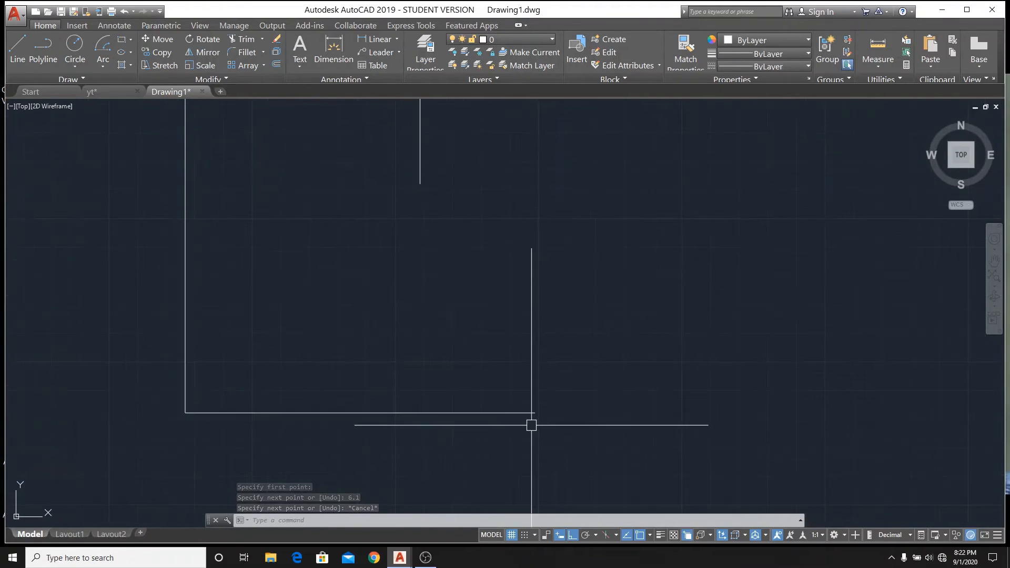
click(130, 40)
click(134, 56)
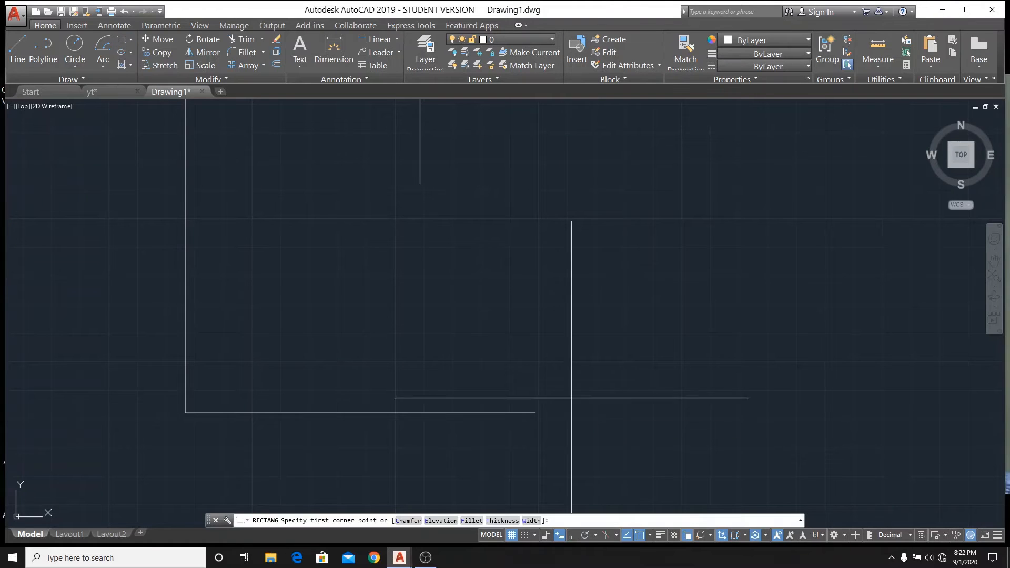
click(535, 413)
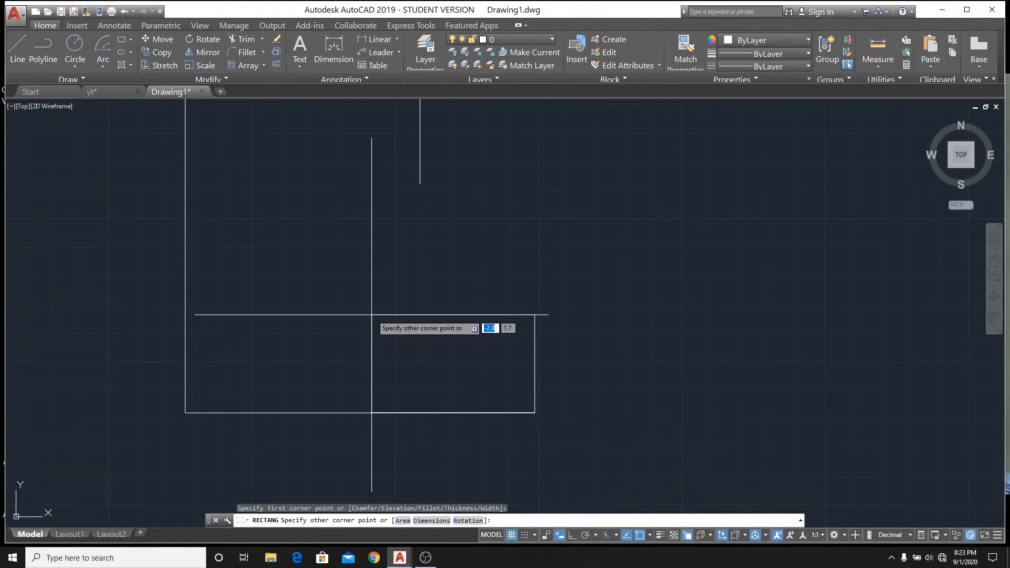
scroll(371, 315, down, 4)
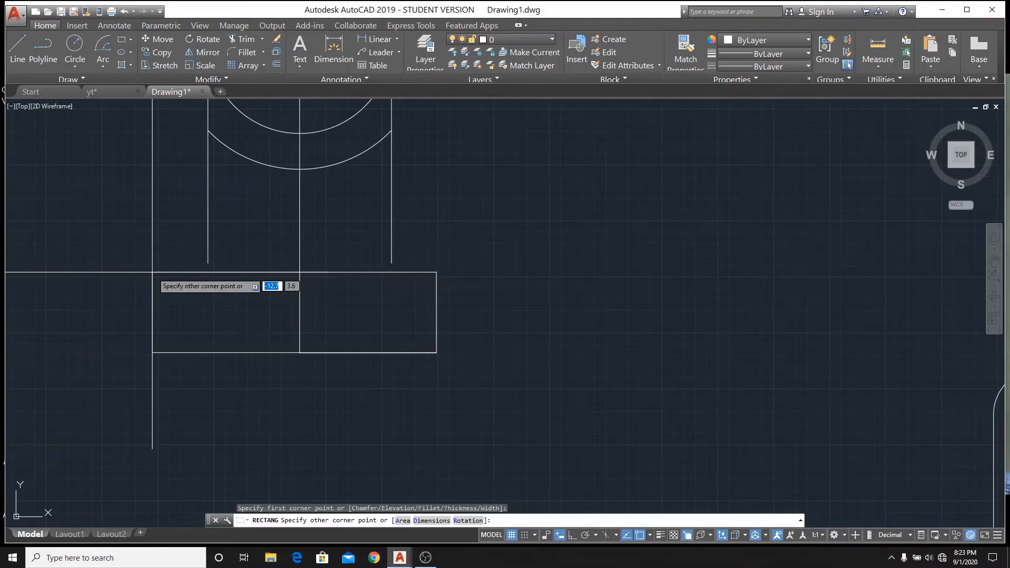
text(-12.2)
key(Tab)
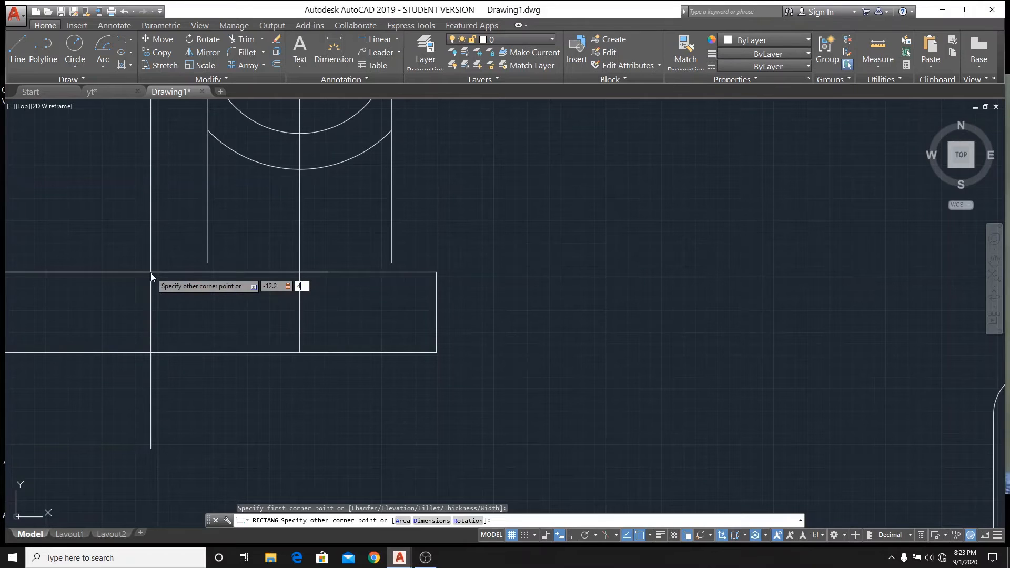
key(Return)
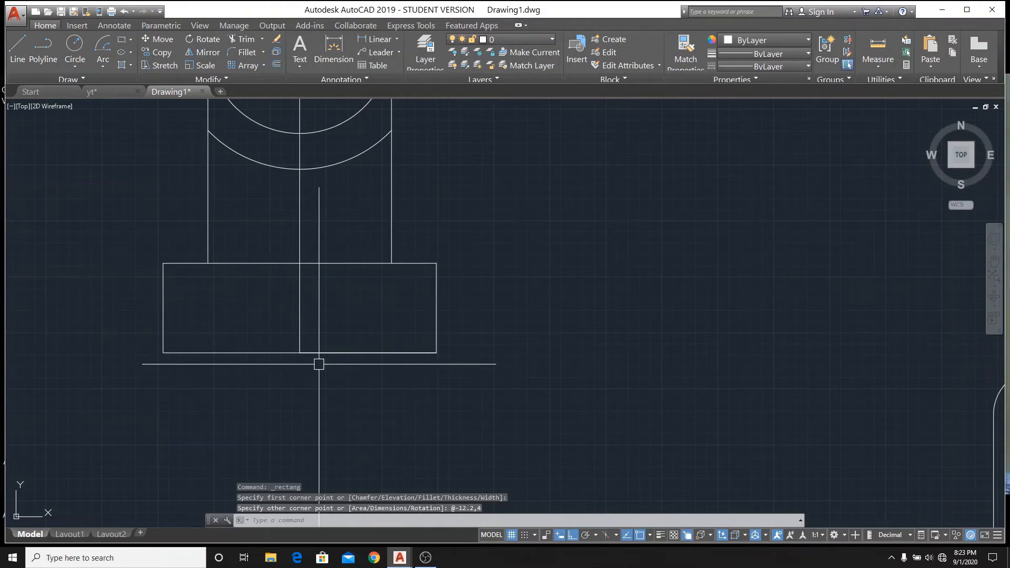
- Trim the rectangle's top edge between the two vertical sides of the neck and delete the vertical centre line
scroll(319, 362, down, 2)
scroll(300, 343, up, 2)
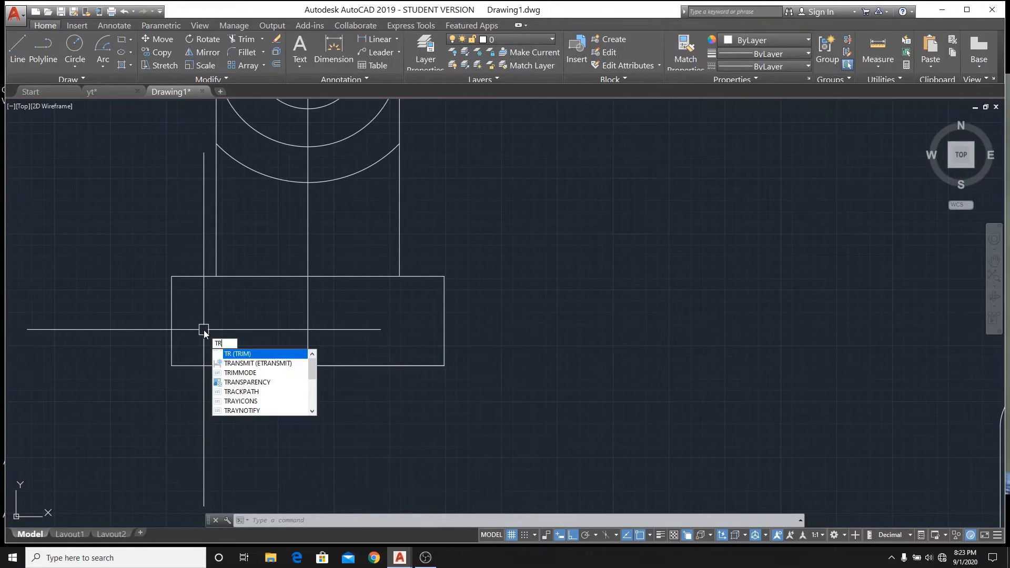
key(Return)
key(Return)
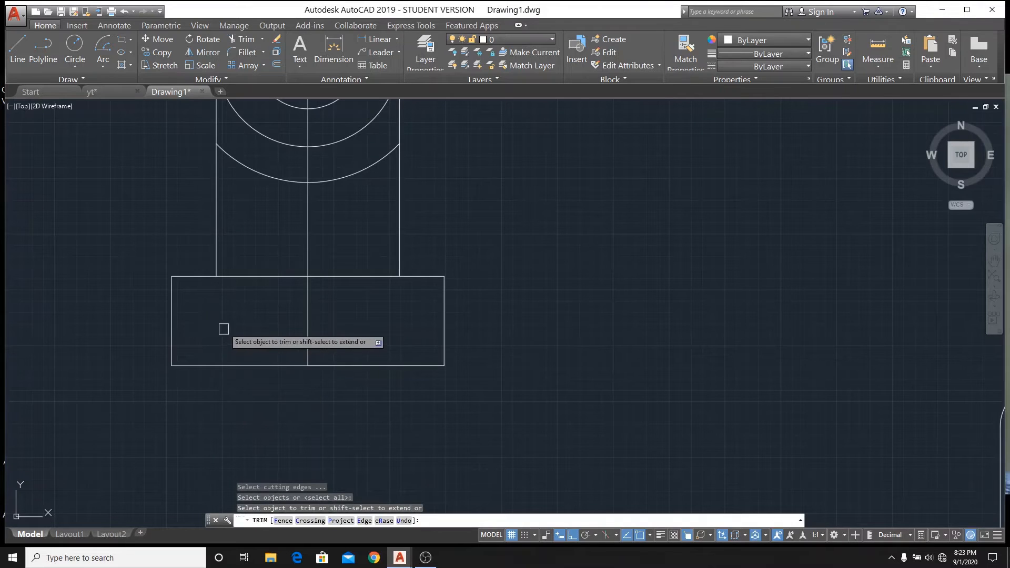
click(266, 277)
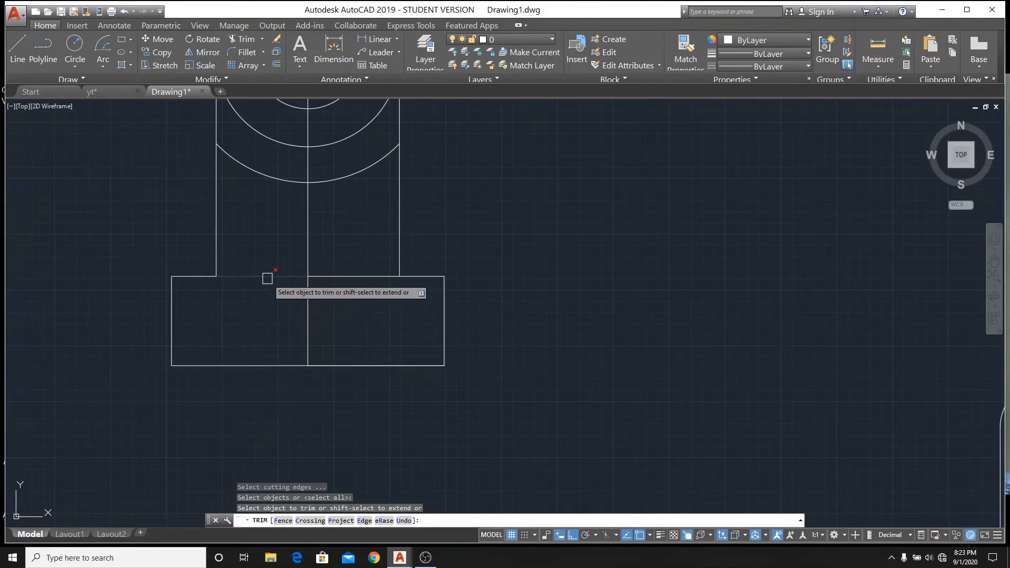
click(367, 277)
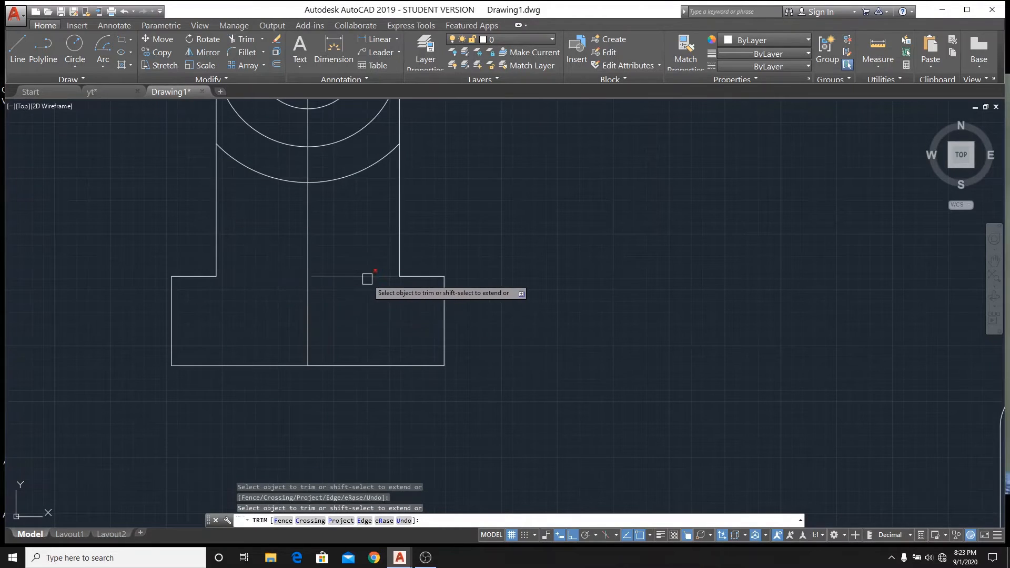
right_click(352, 256)
click(372, 274)
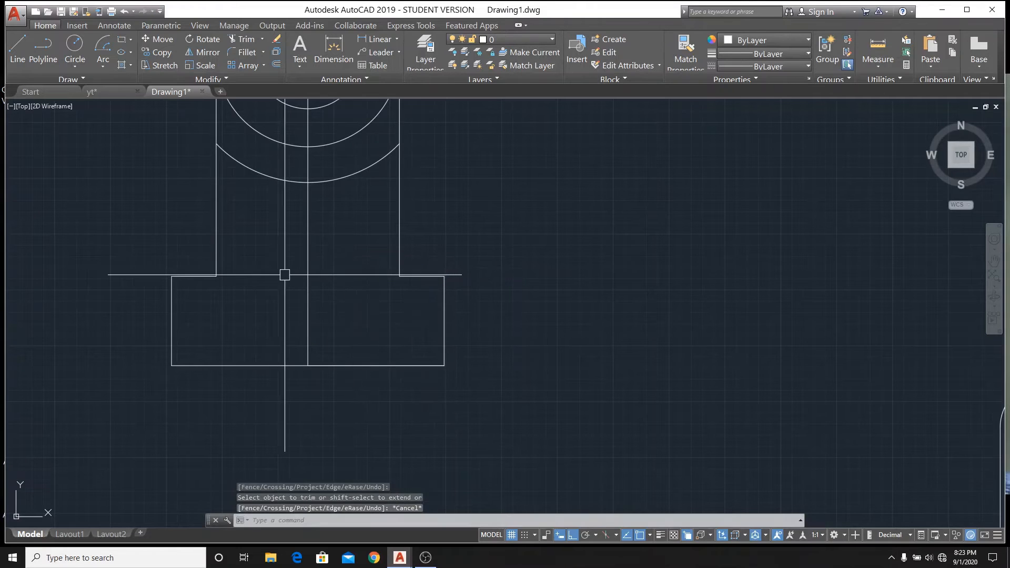
click(306, 274)
key(Delete)
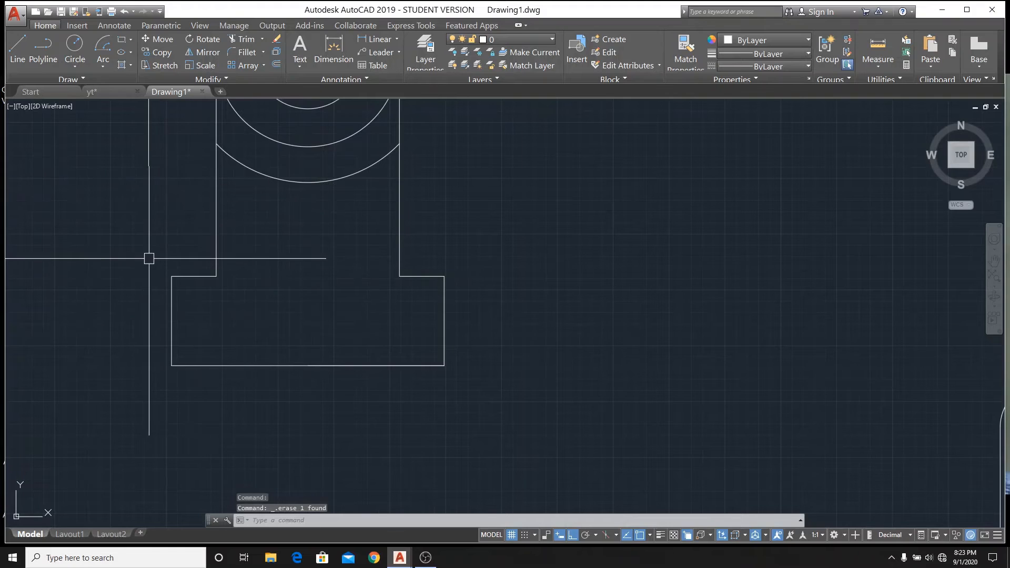
- Examine the fillet radius dimension between the bracket's neck and base in the yt drawing, then return to Drawing1
click(112, 91)
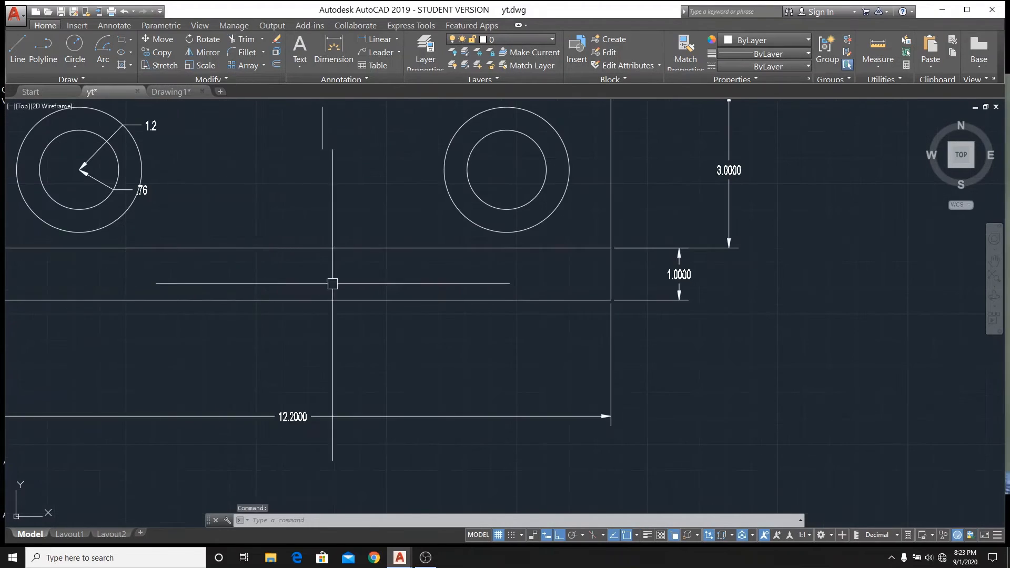
scroll(331, 282, down, 3)
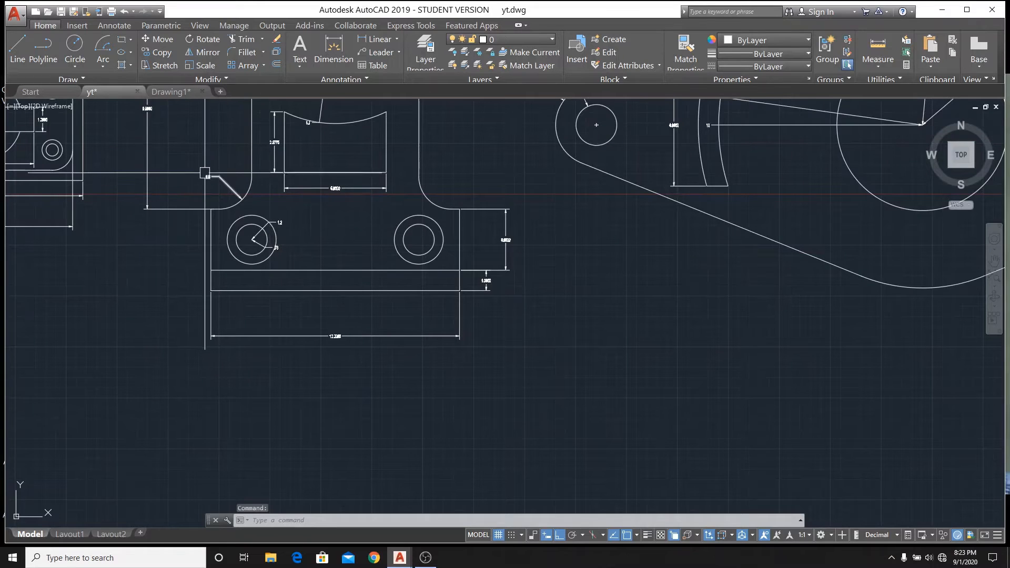
scroll(207, 175, up, 4)
scroll(208, 174, up, 3)
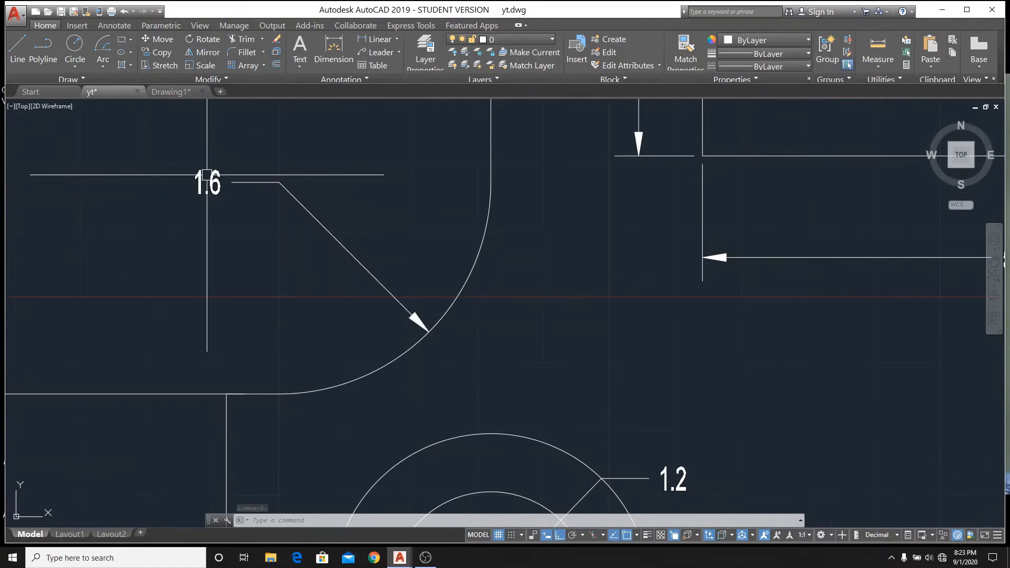
scroll(210, 181, up, 2)
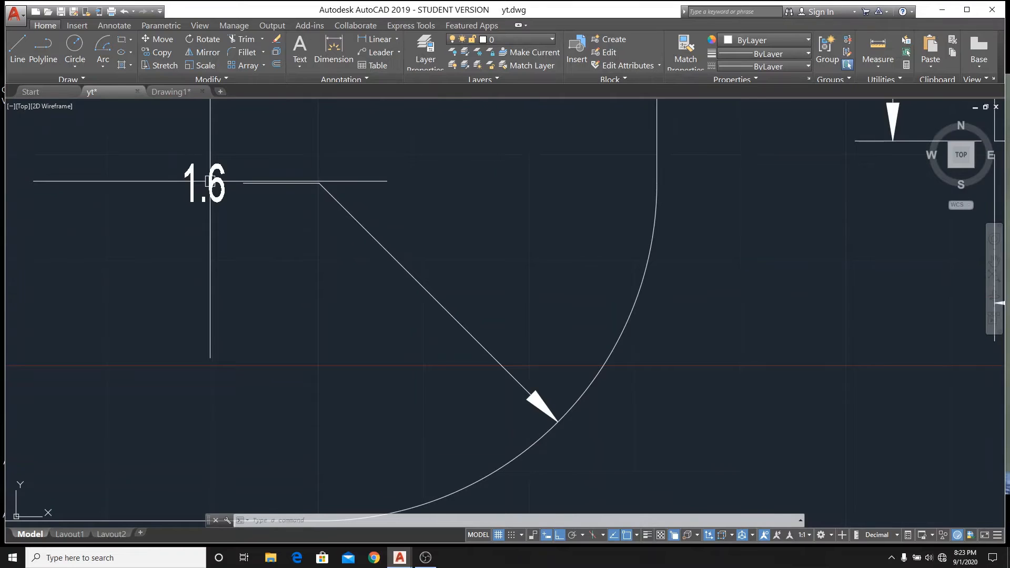
scroll(210, 181, down, 3)
click(172, 91)
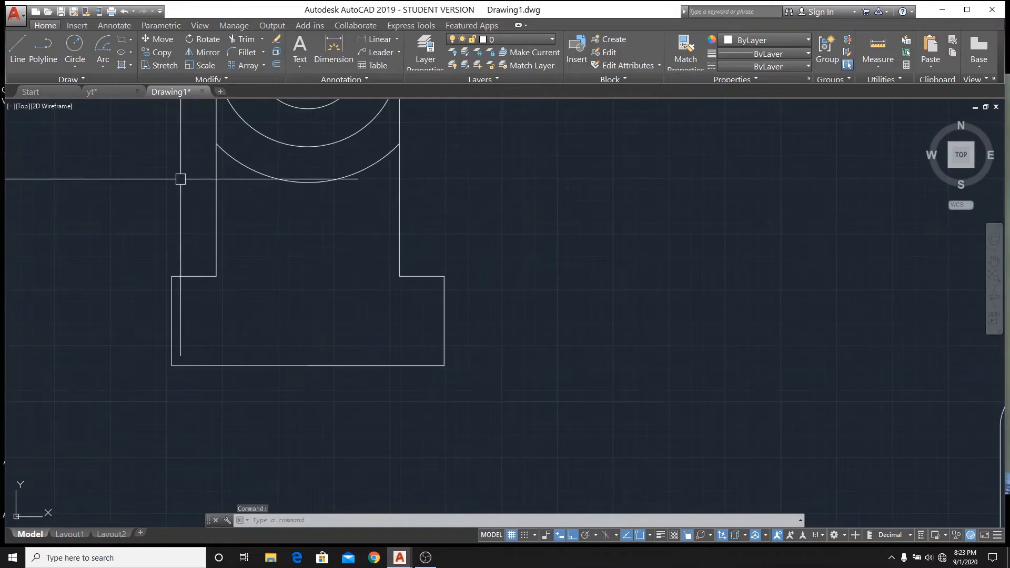
- Try to fillet the neck's left vertical line with a radius of 1.6
click(181, 179)
key(Delete)
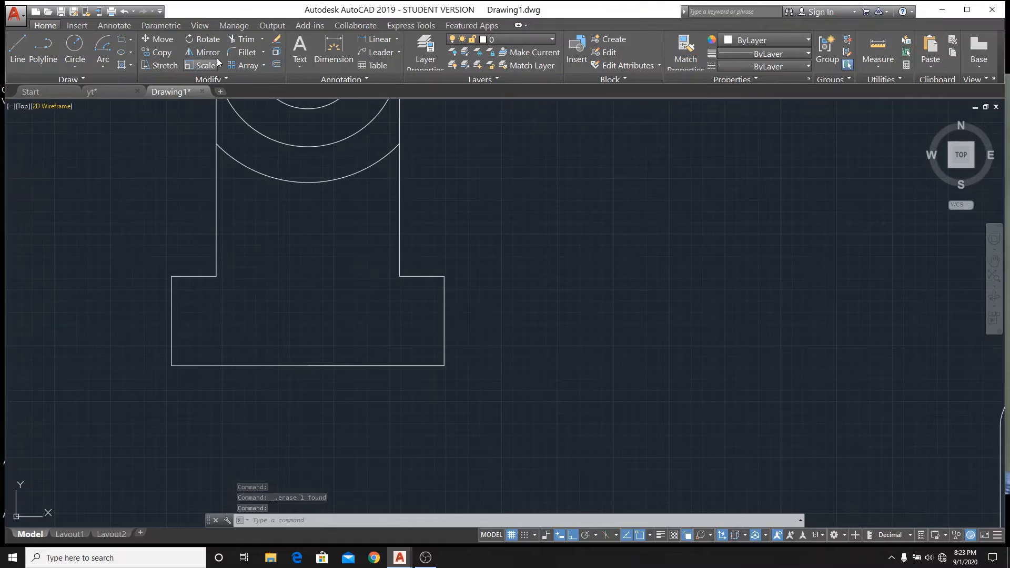
click(263, 53)
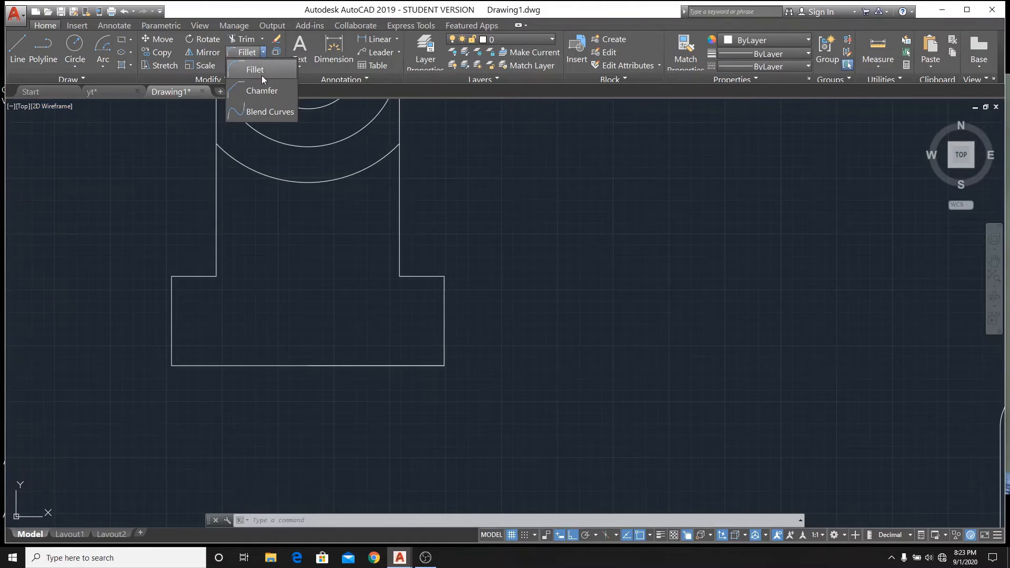
click(262, 73)
click(217, 241)
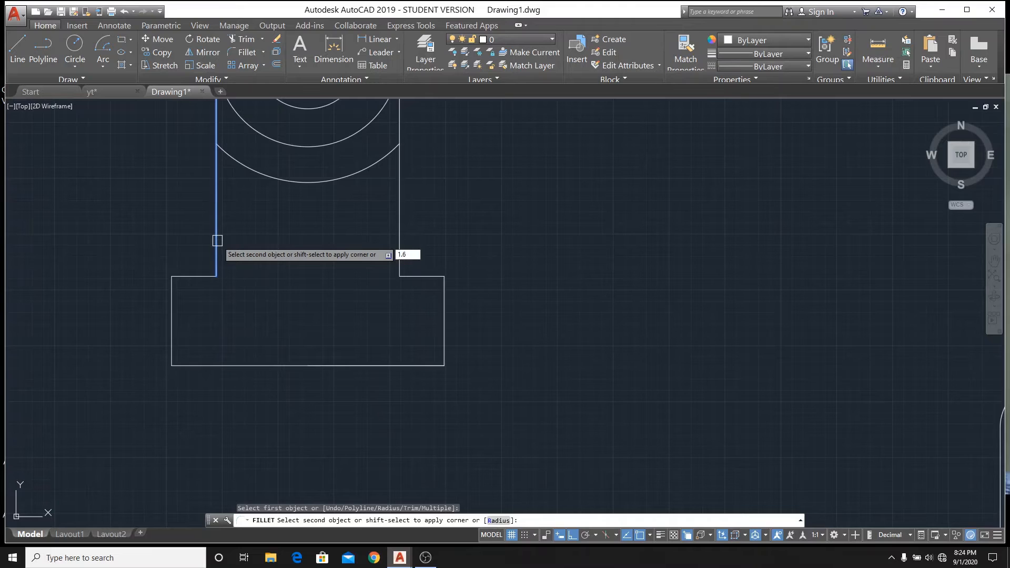
click(217, 241)
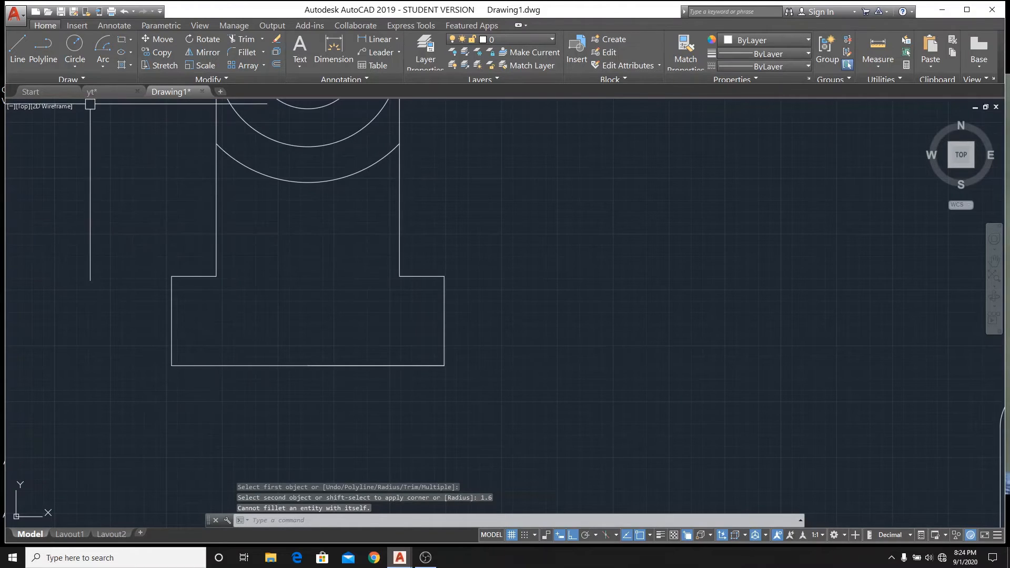
- Recheck the neck-to-base corner radius in the yt drawing and switch back to Drawing1
click(109, 92)
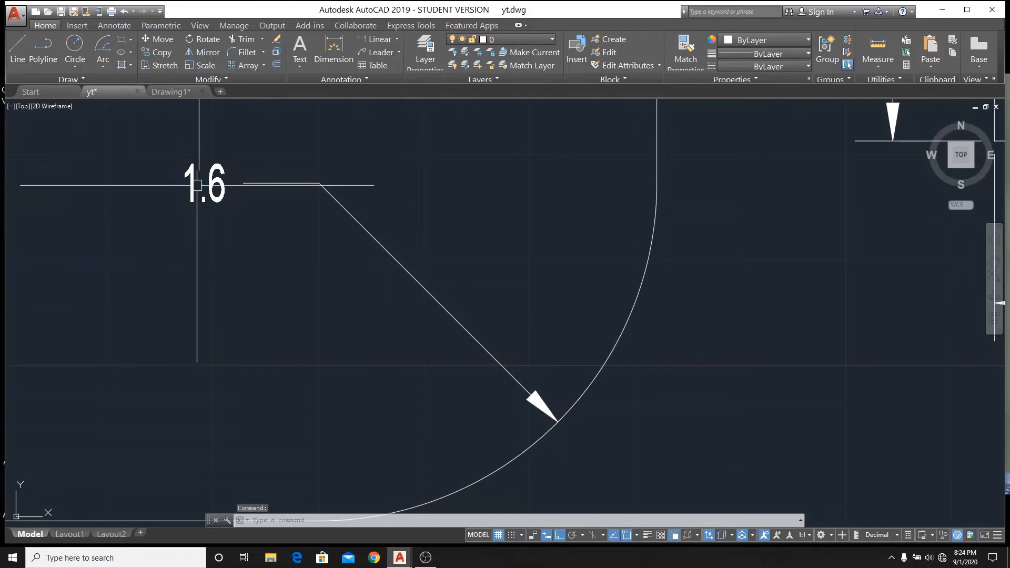
click(263, 52)
click(257, 73)
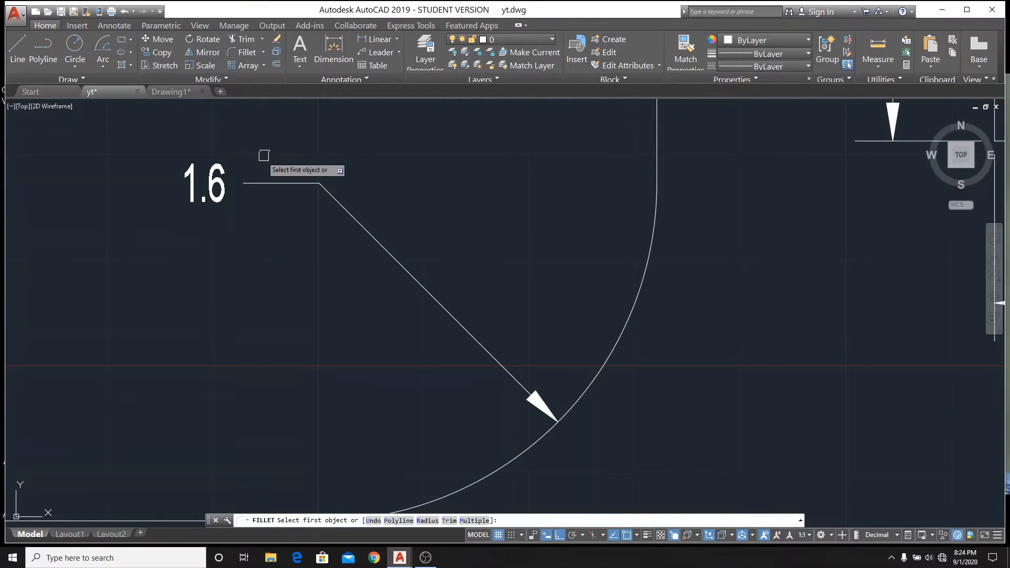
click(175, 93)
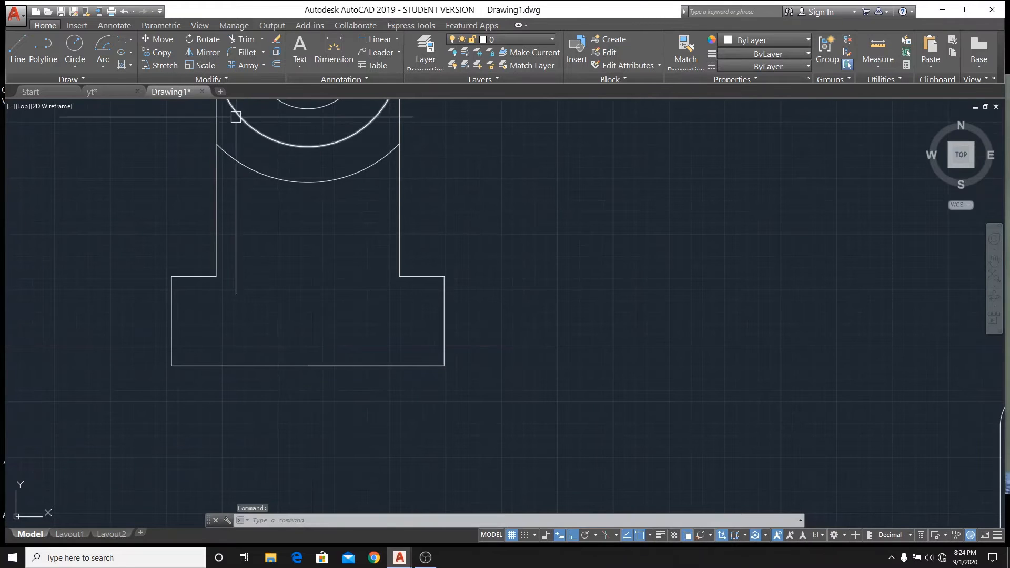
- Fillet the left corner between the neck's vertical side and the base's top edge with a radius of 1.6
click(263, 53)
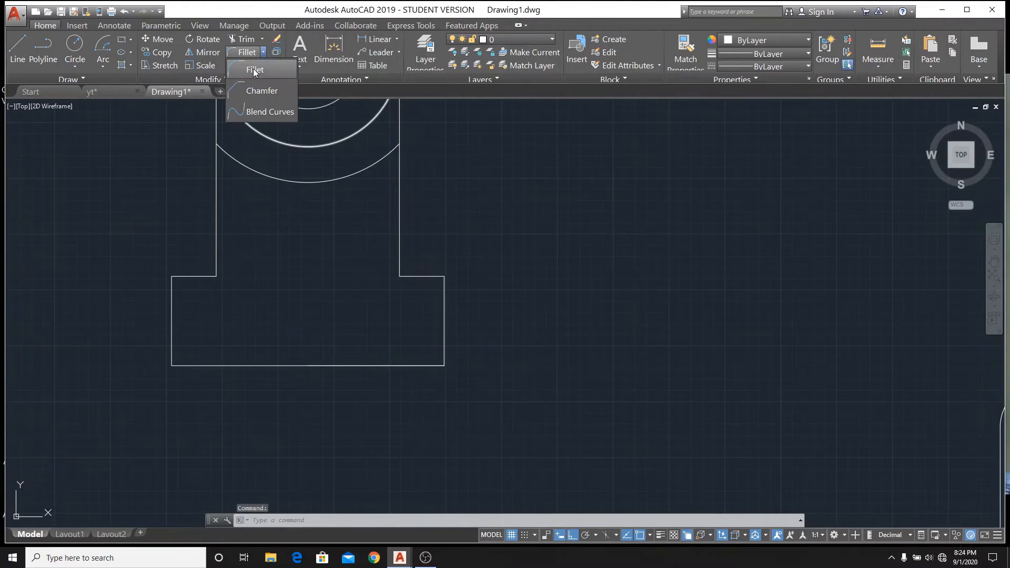
click(254, 69)
click(216, 228)
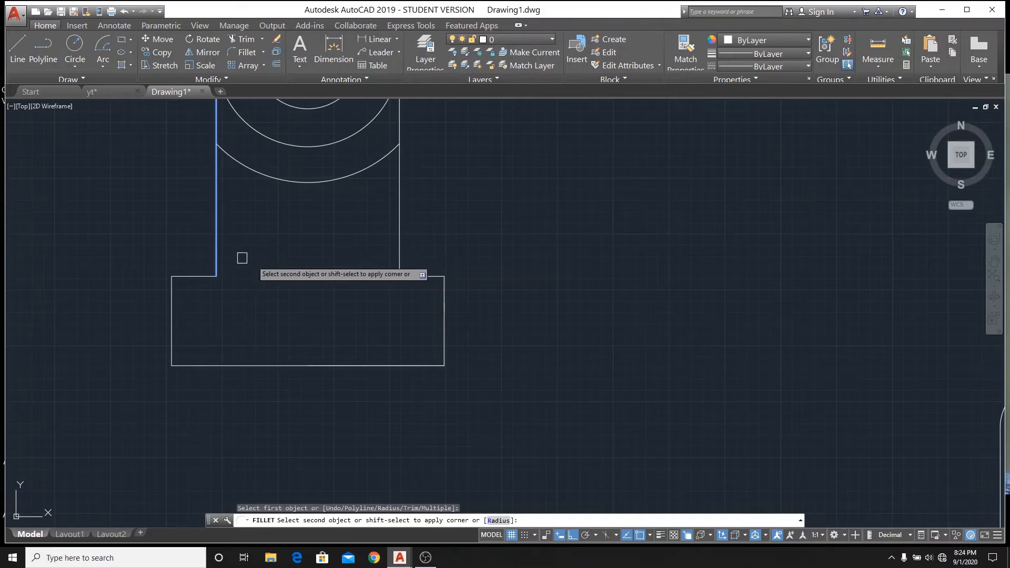
click(499, 521)
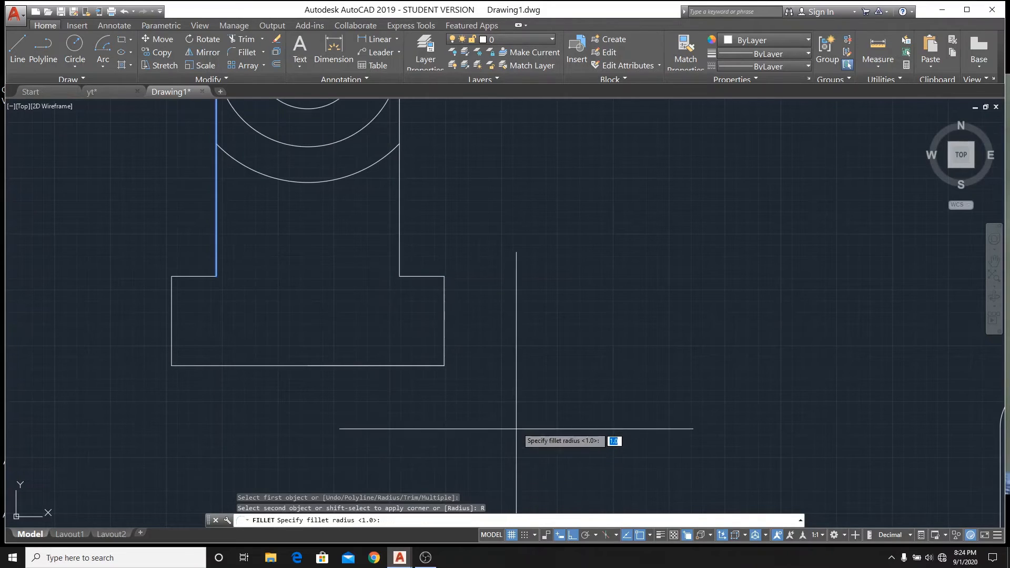
key(Return)
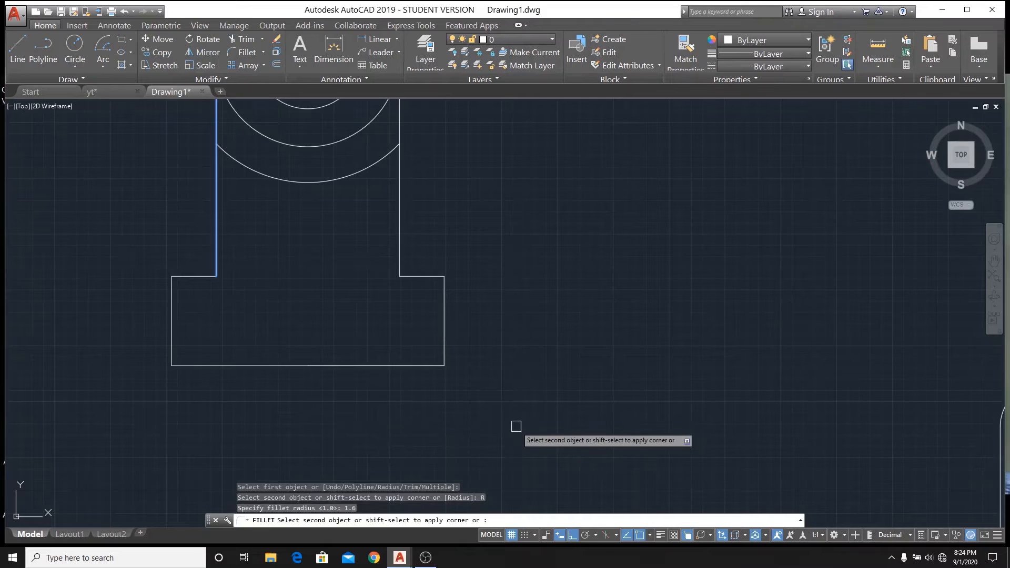
click(192, 281)
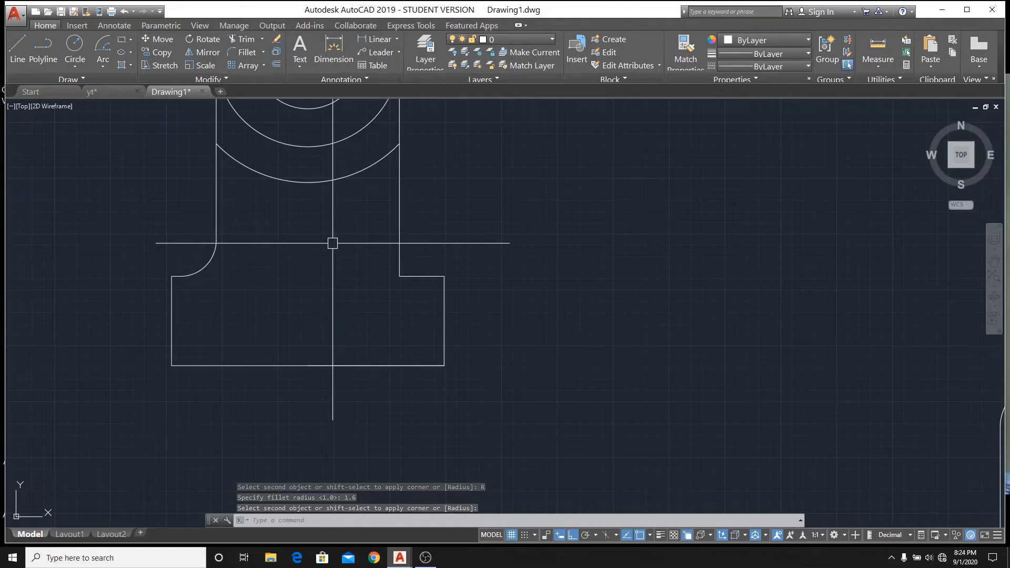
- Fillet the matching right corner between the neck and the base's top edge with the same radius
key(Return)
click(399, 261)
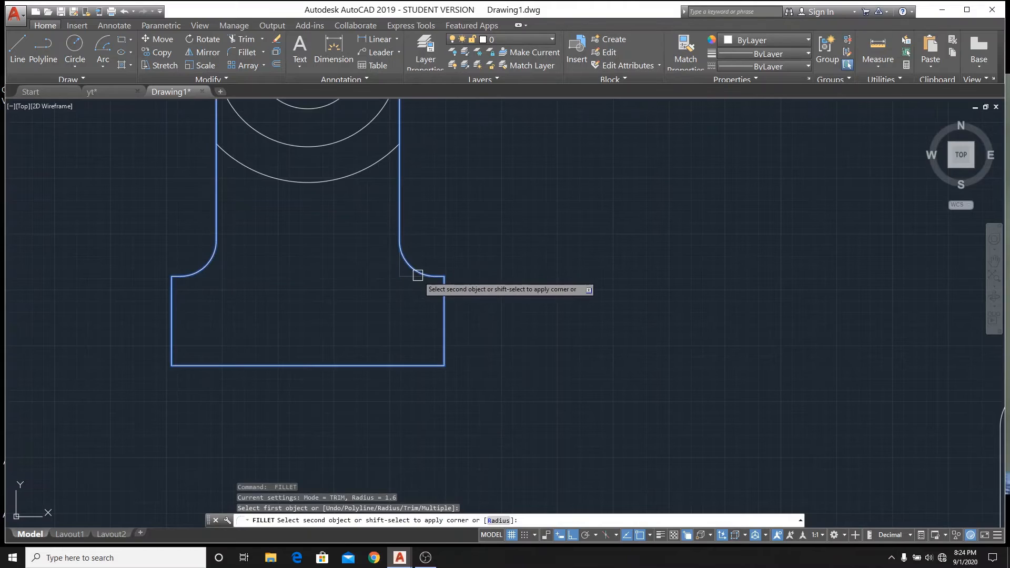
click(418, 276)
scroll(506, 282, down, 2)
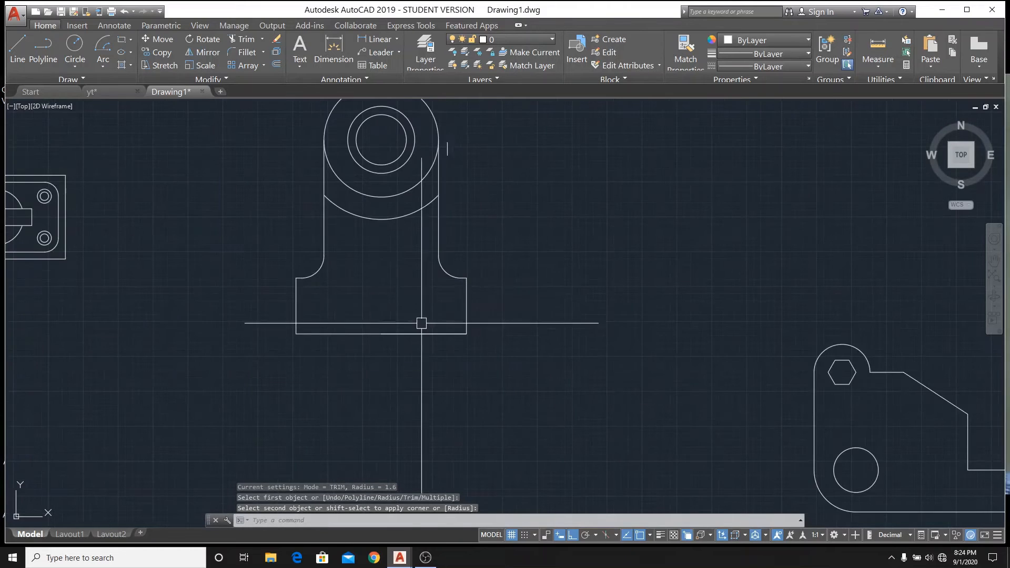
scroll(311, 301, down, 2)
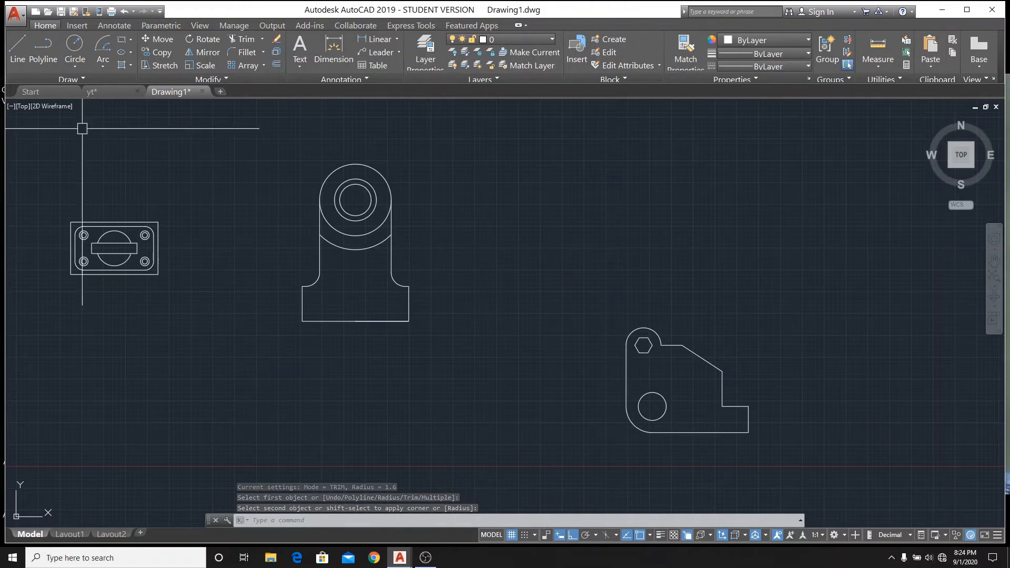
- Check the radii of the left base hole's two circles in the yt drawing and return to Drawing1
click(119, 91)
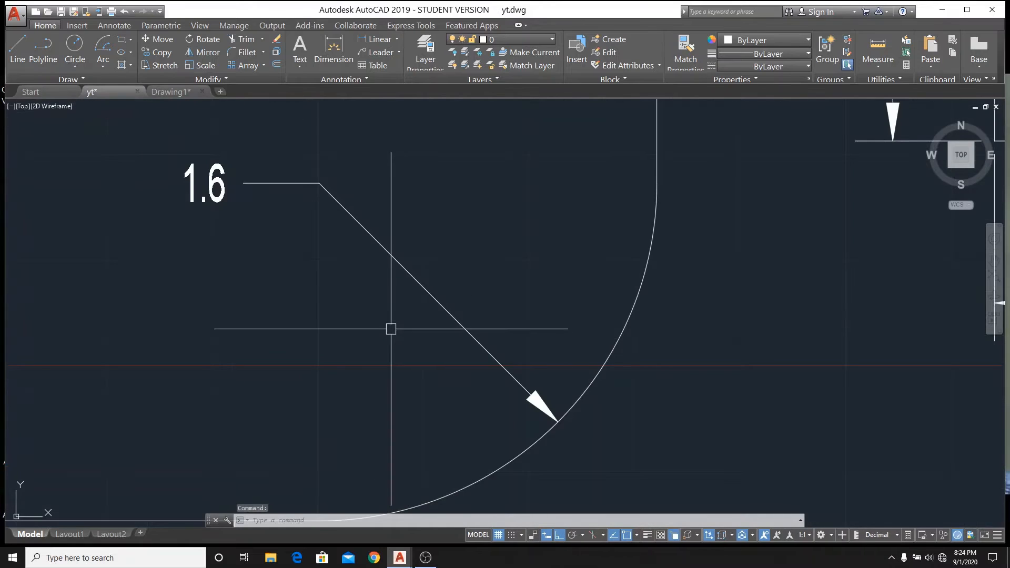
scroll(391, 329, down, 6)
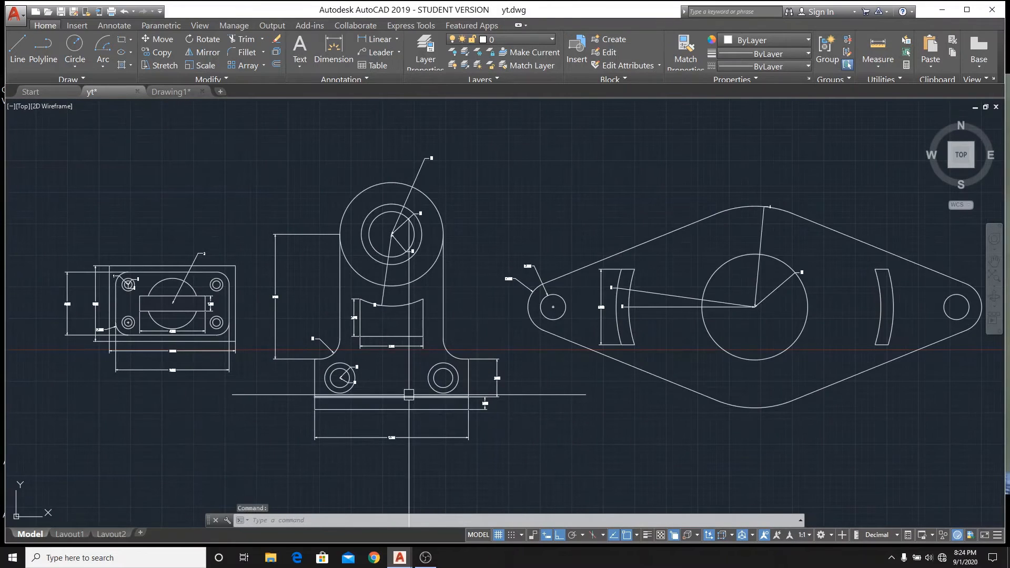
scroll(409, 394, up, 6)
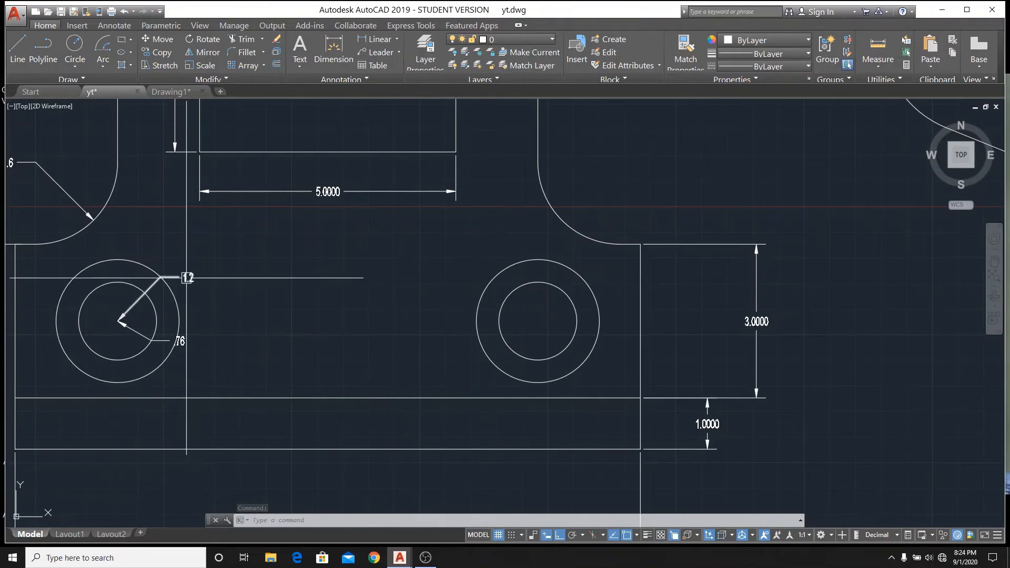
scroll(176, 342, up, 4)
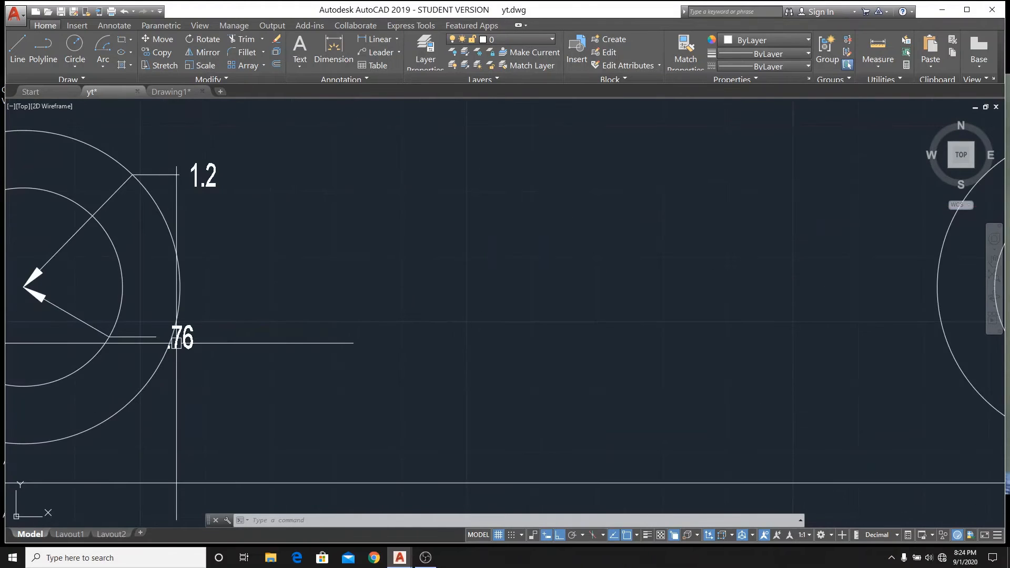
scroll(176, 342, down, 5)
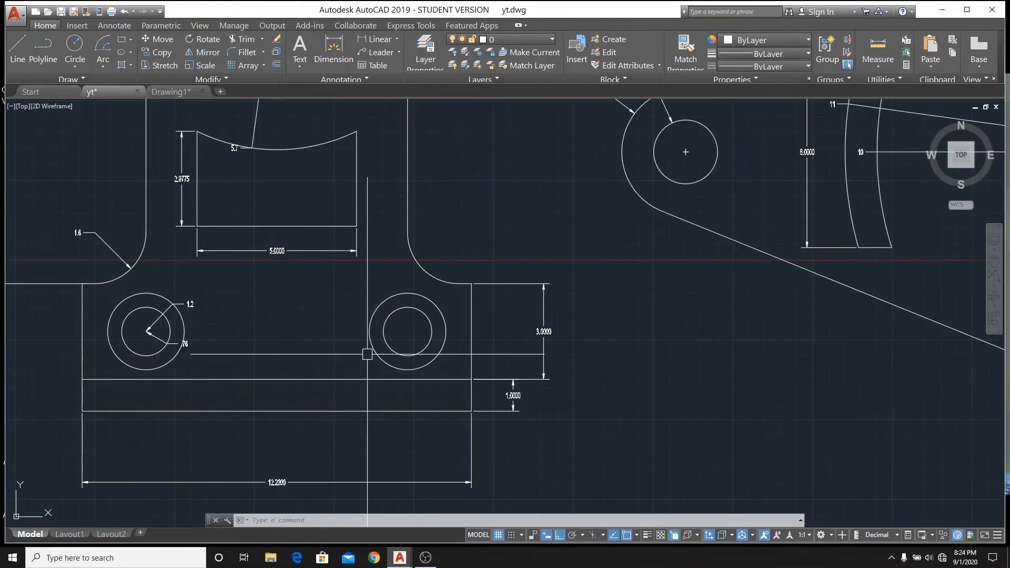
click(174, 91)
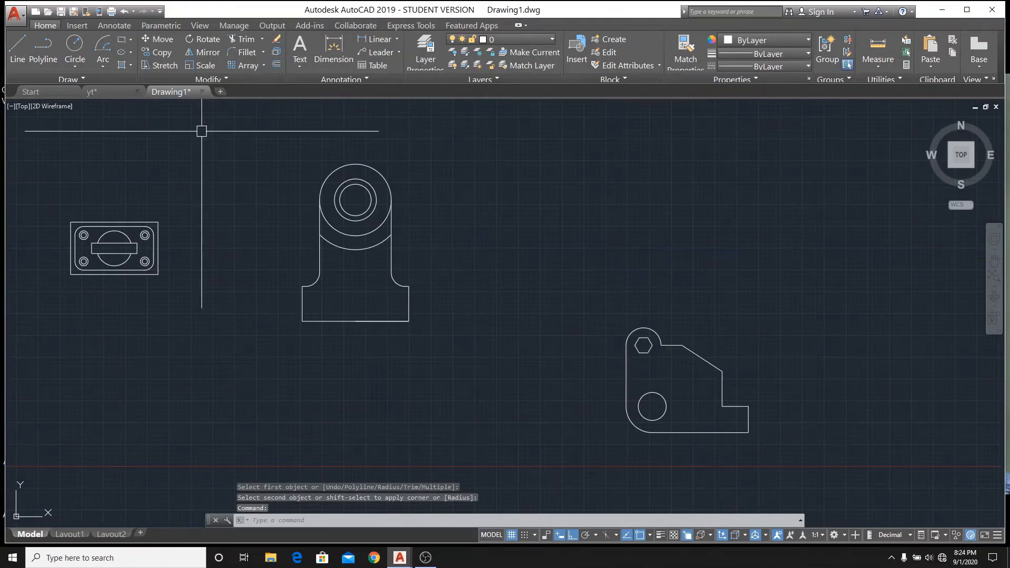
- Re-examine the left base hole's radii and its position within the base block in the yt drawing
click(109, 91)
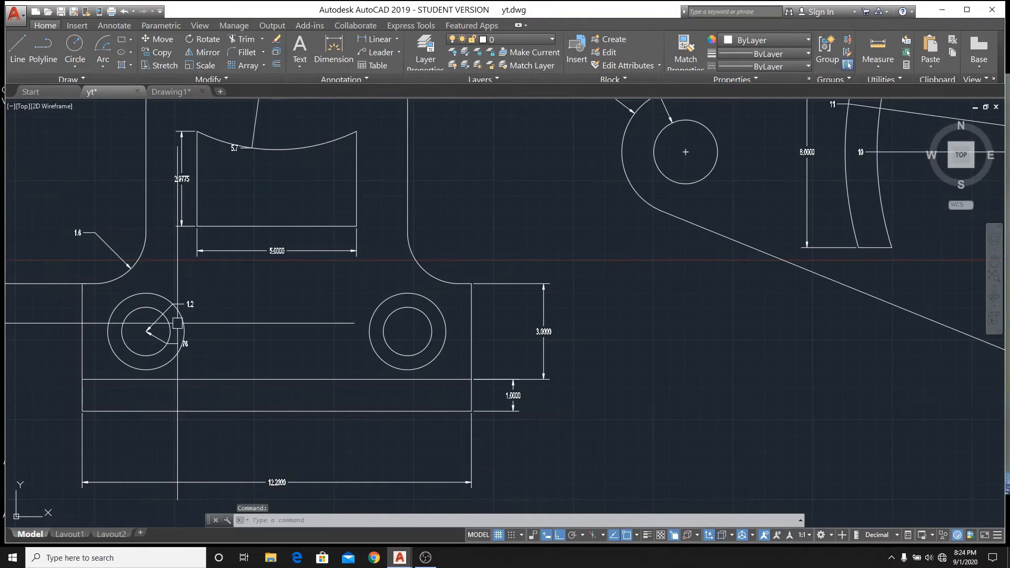
scroll(174, 316, up, 2)
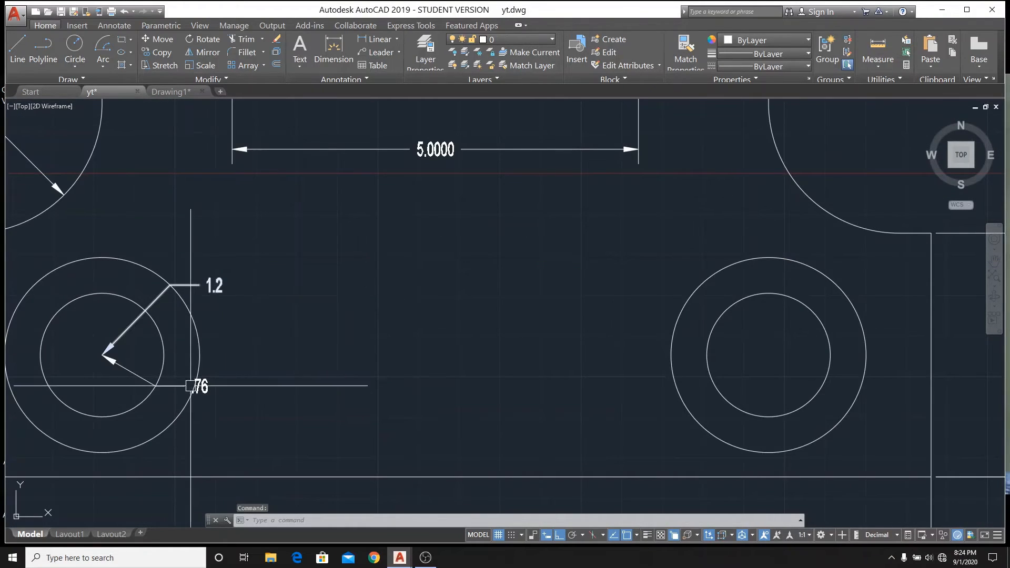
click(179, 93)
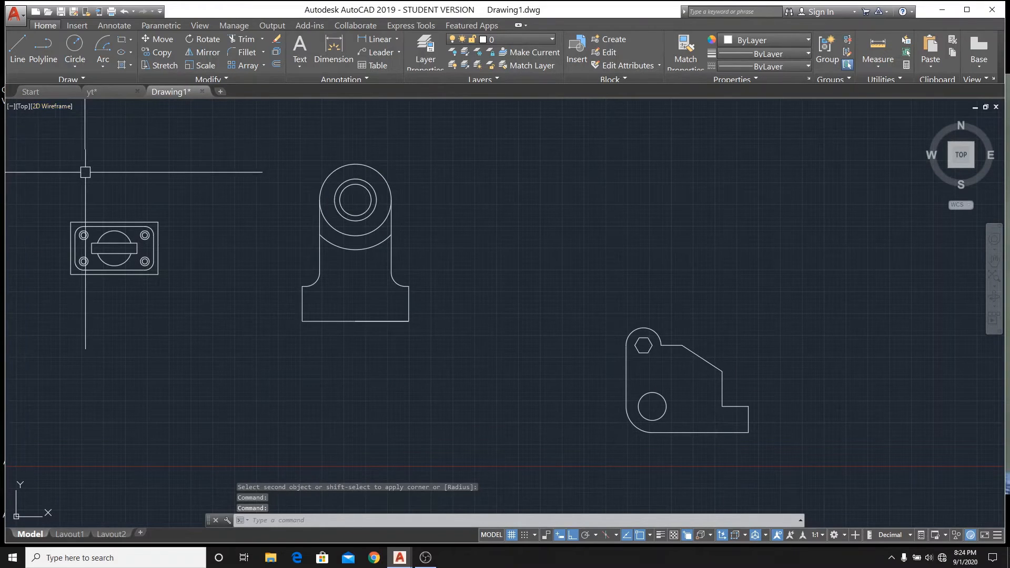
click(107, 93)
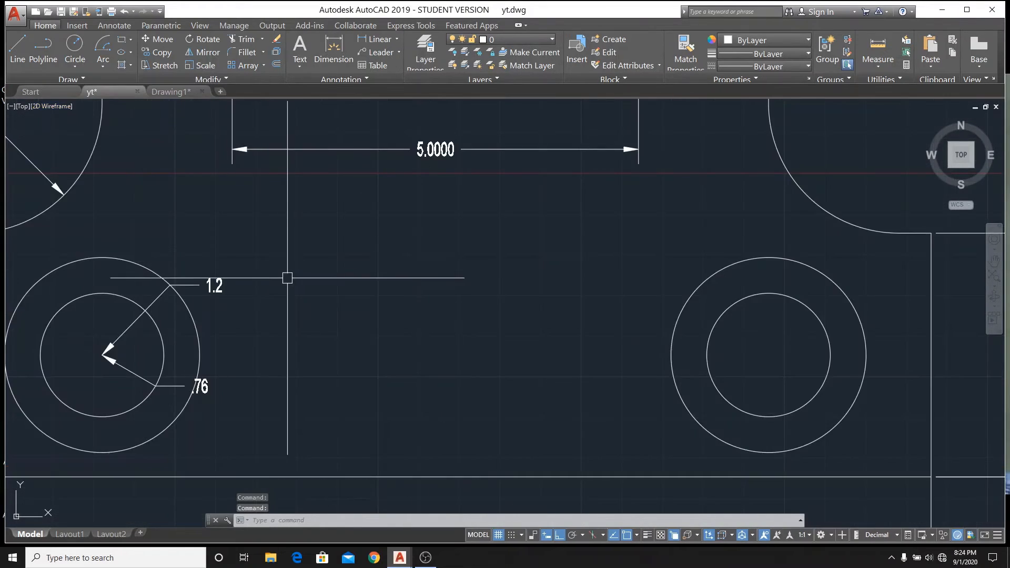
scroll(286, 278, down, 2)
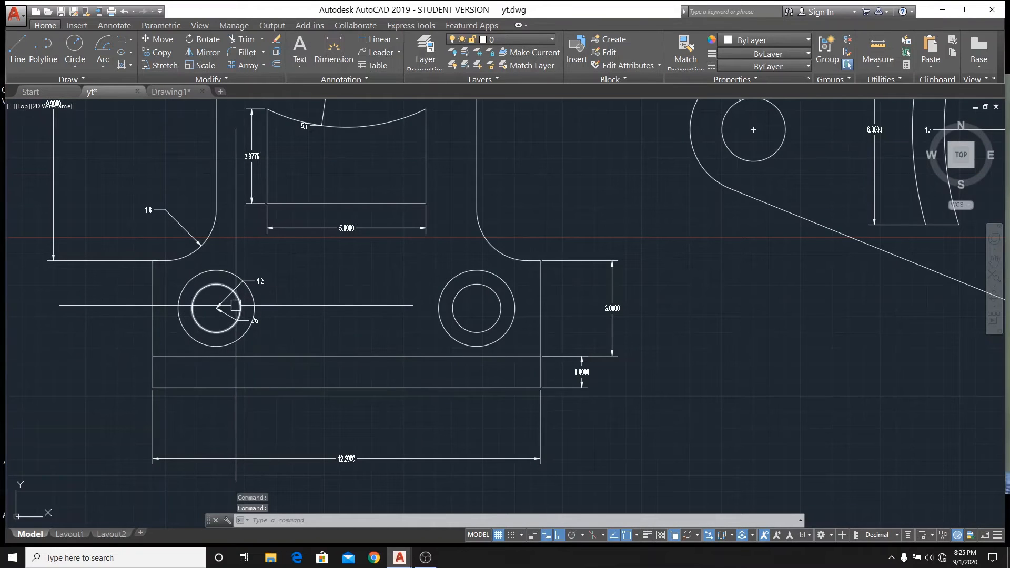
scroll(185, 345, down, 3)
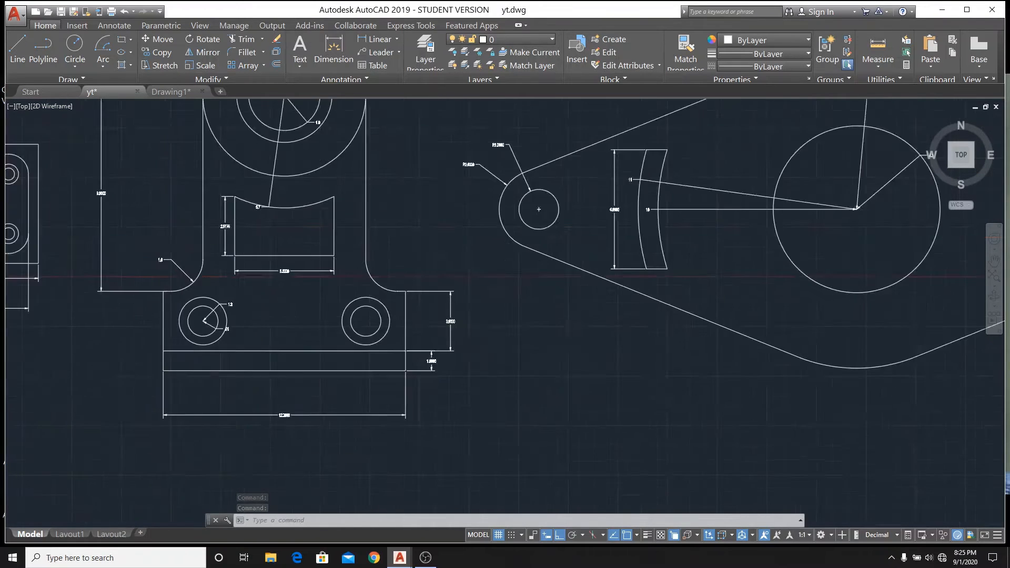
scroll(186, 345, up, 4)
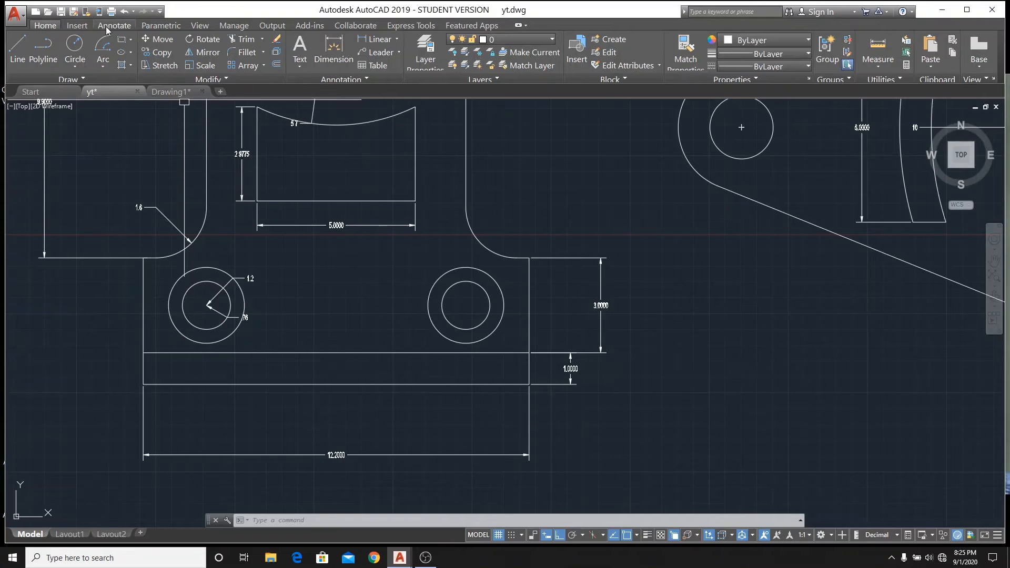
text(MEASUREGEOM)
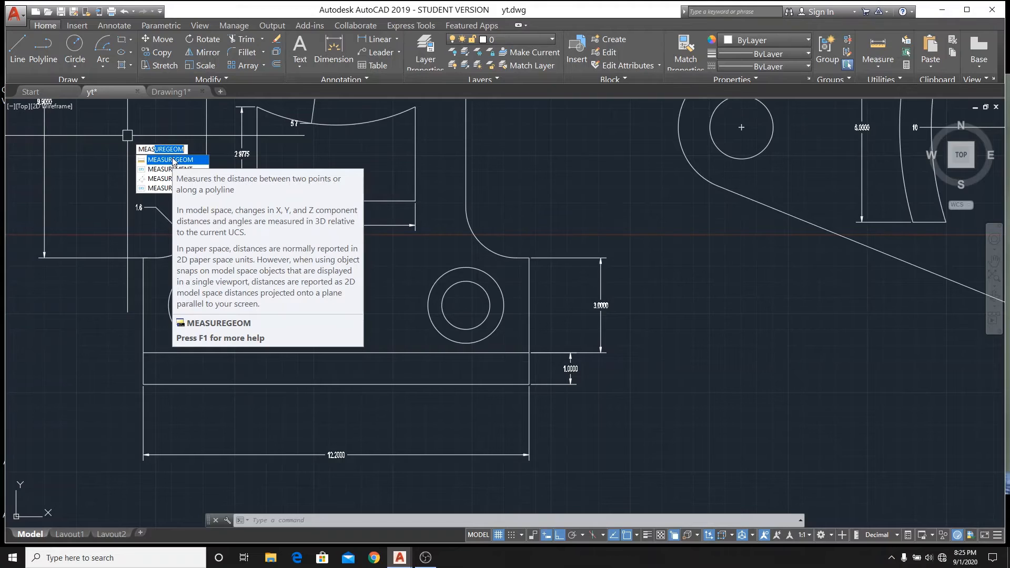
click(172, 160)
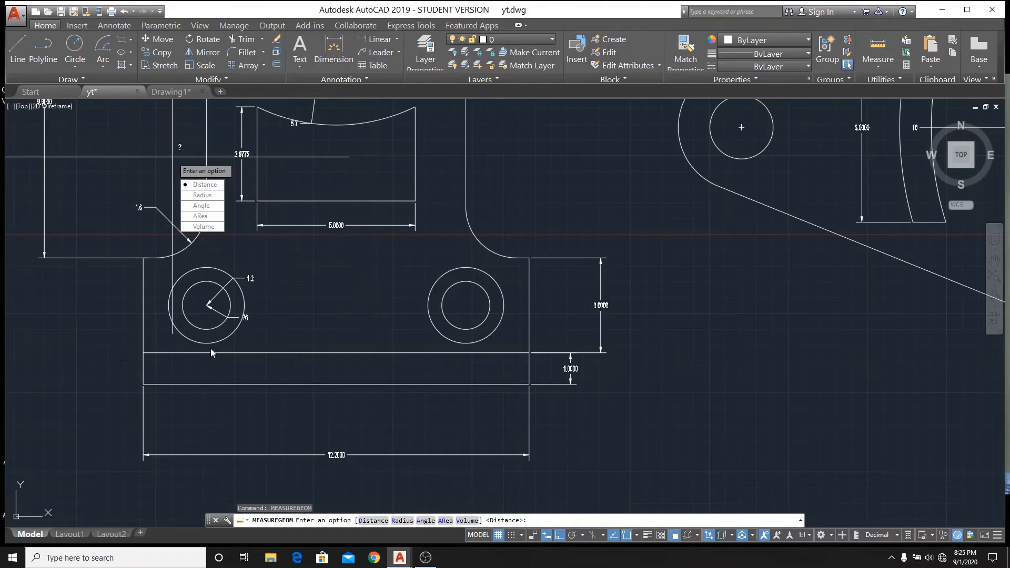
click(200, 186)
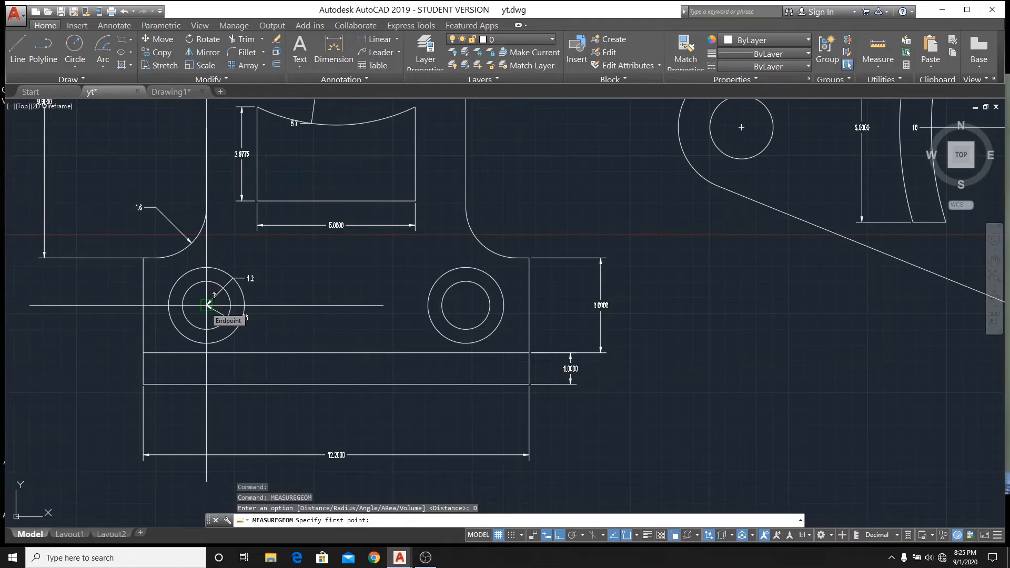
click(208, 306)
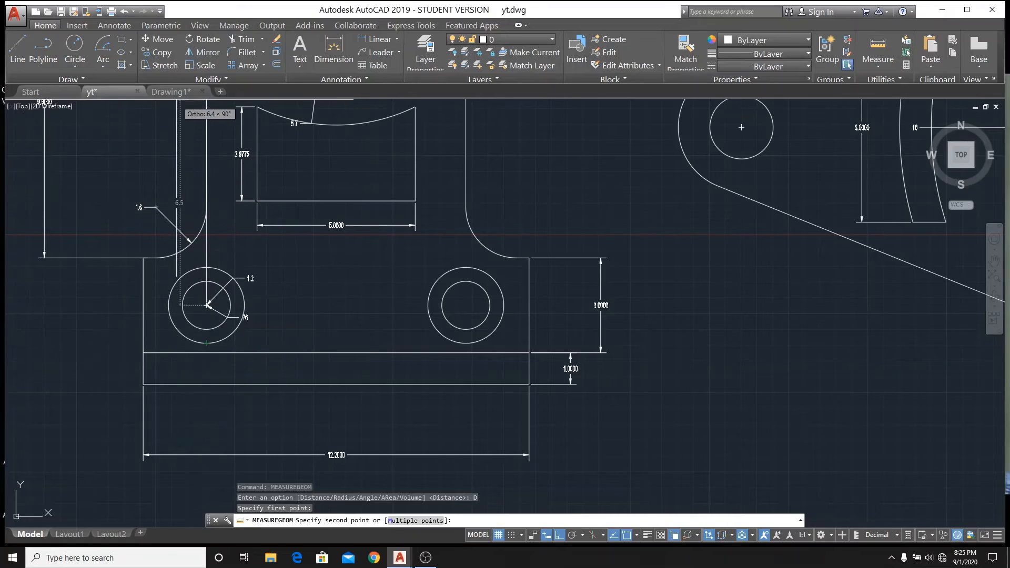
key(Escape)
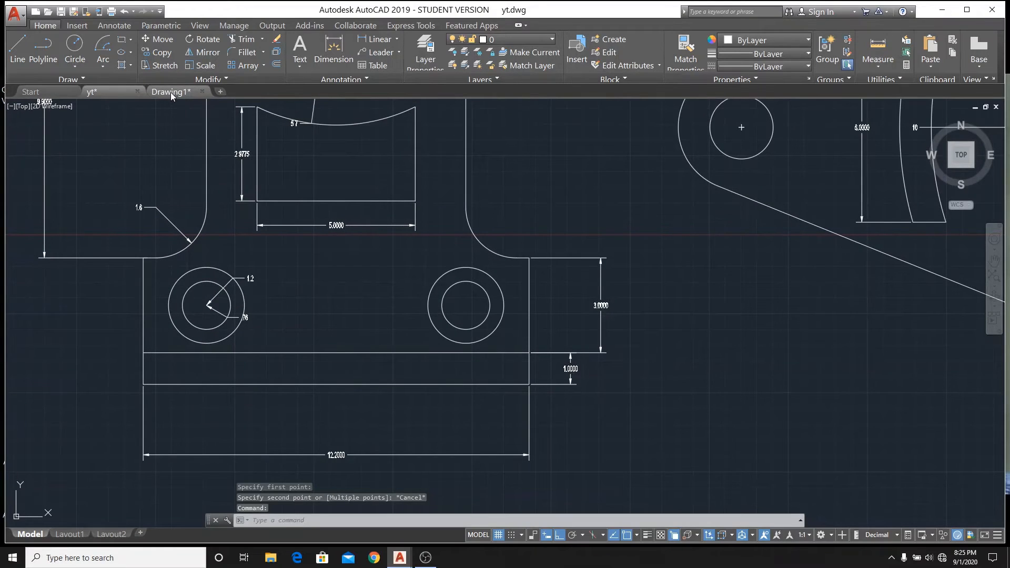
- In Drawing1, draw construction lines from the base's lower-left corner, 2 units to the right and 1.5 units up
click(170, 92)
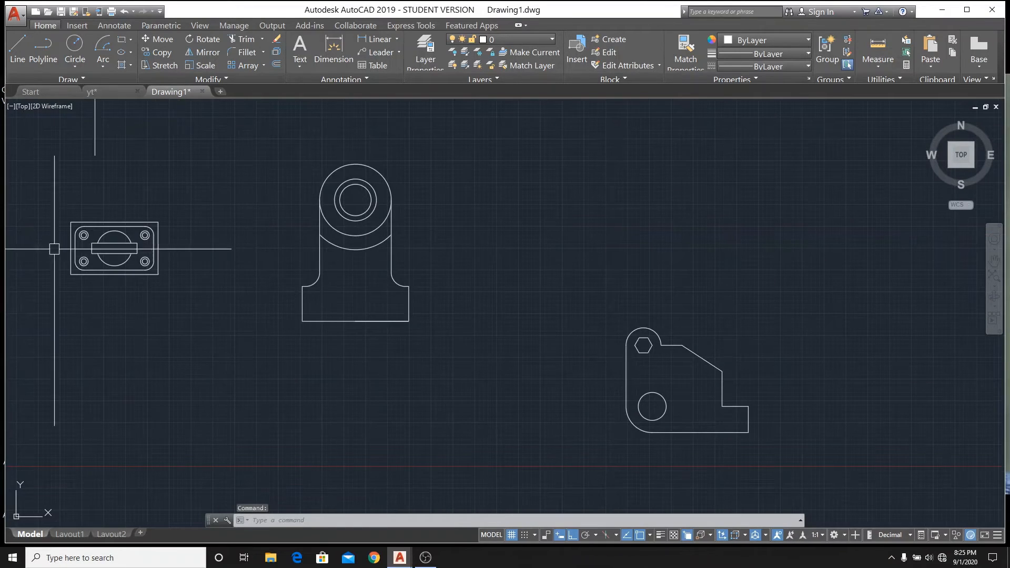
click(16, 50)
scroll(314, 311, up, 4)
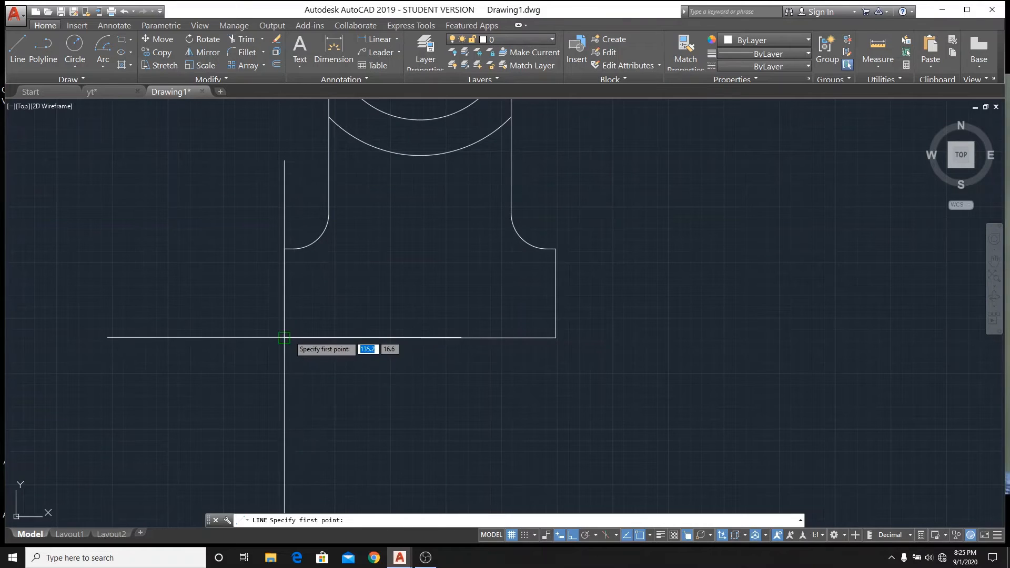
click(284, 338)
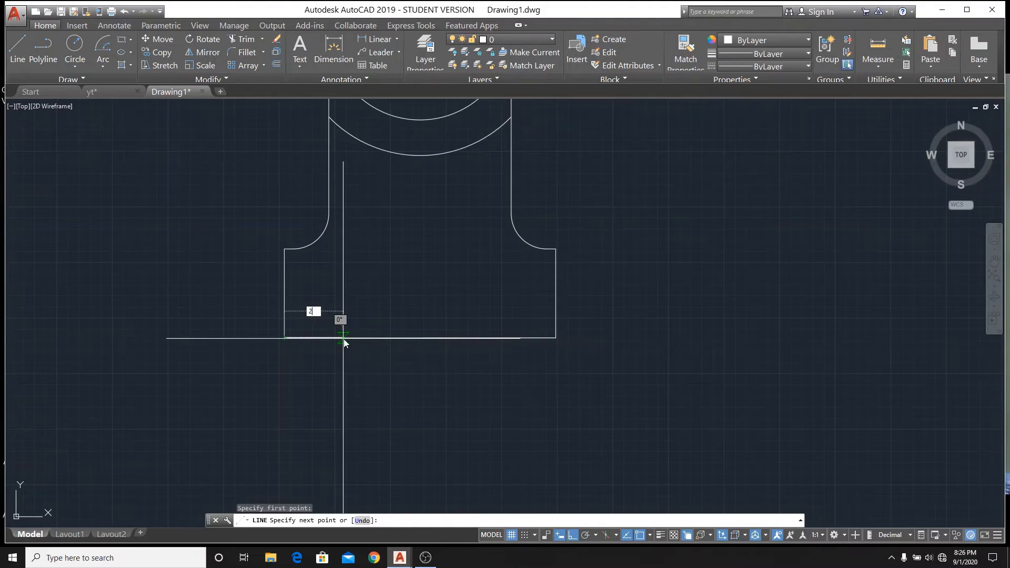
text(2)
key(Return)
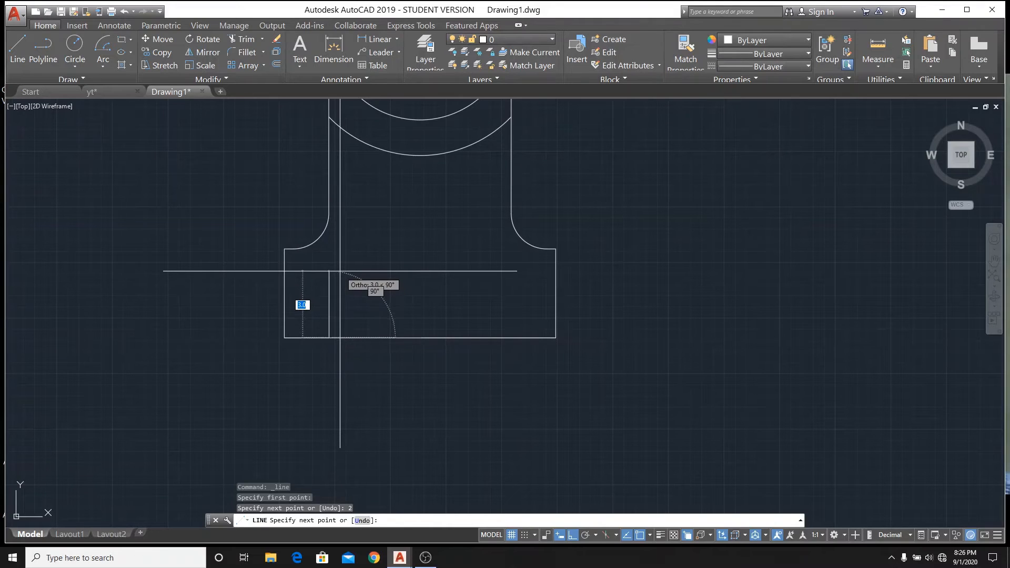
text(1.5)
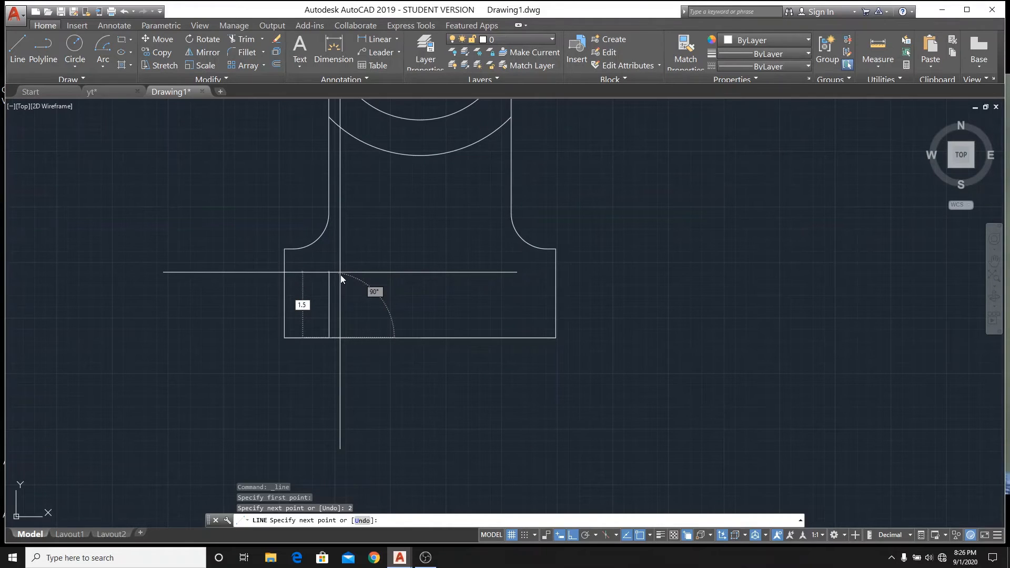
key(Return)
right_click(344, 297)
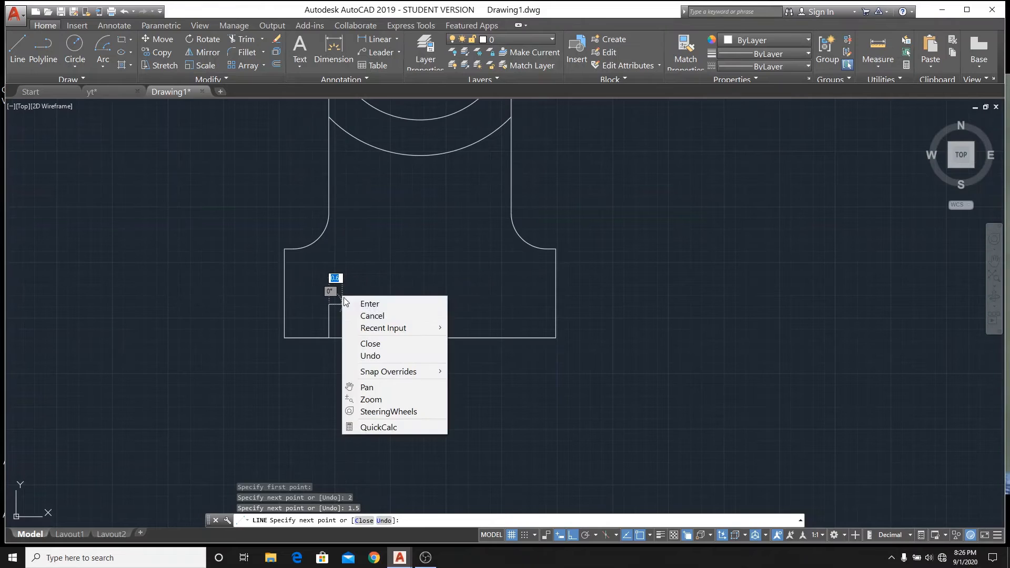
click(355, 315)
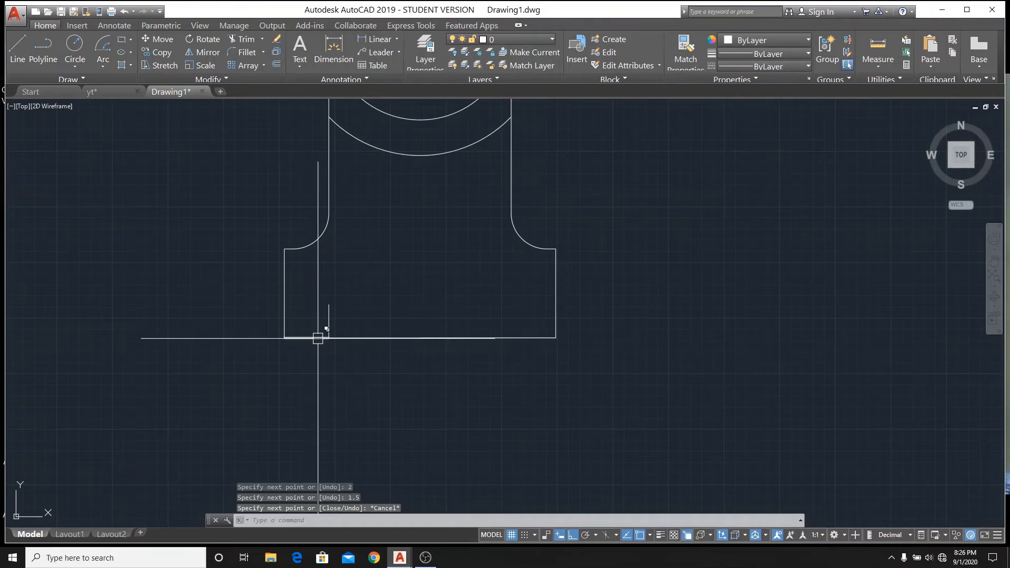
- Delete the 2-unit horizontal construction line on the base's bottom edge
click(318, 338)
click(375, 378)
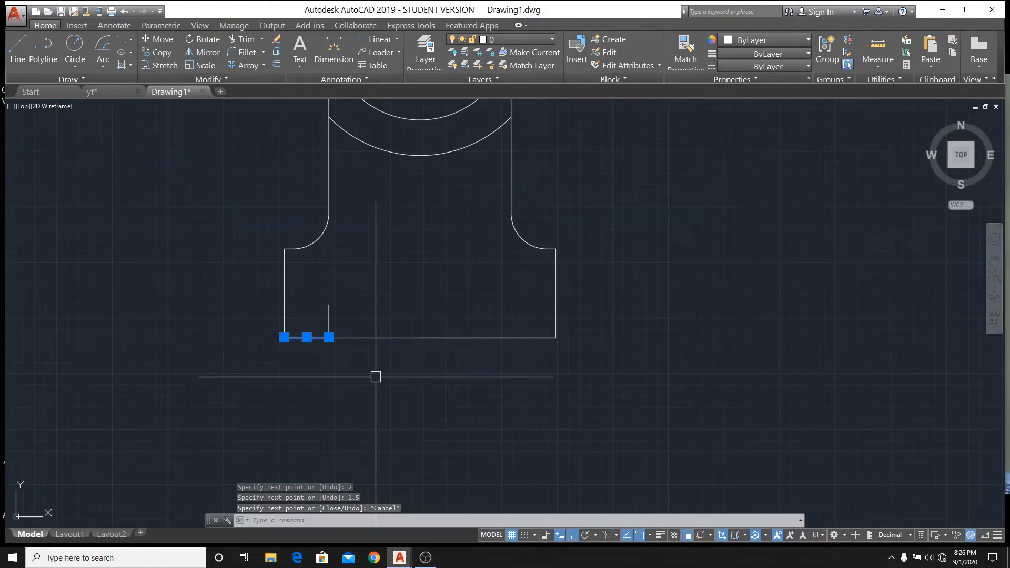
key(Delete)
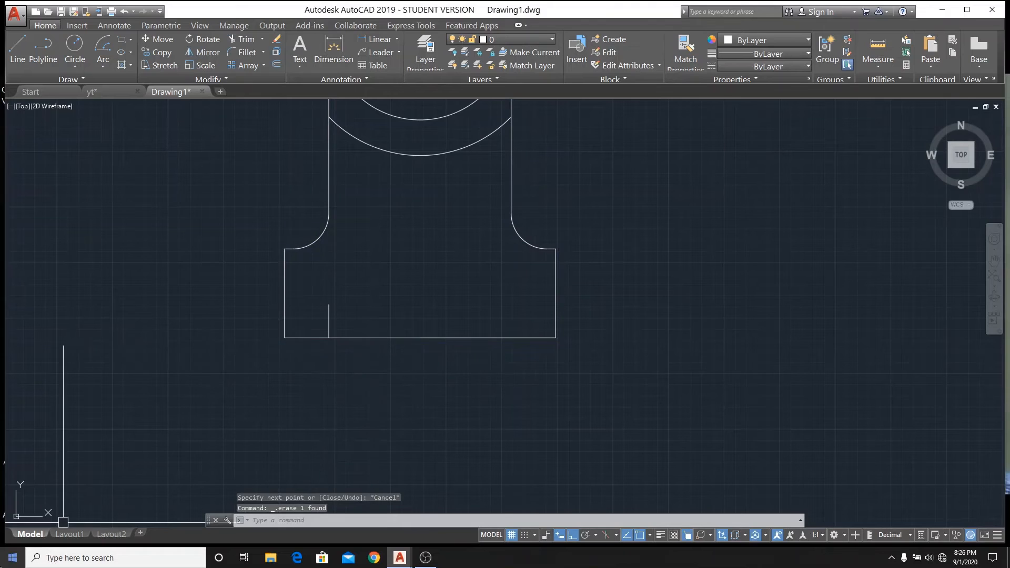
- Recheck the left base hole's circle radii in the yt drawing and switch back to Drawing1
click(73, 43)
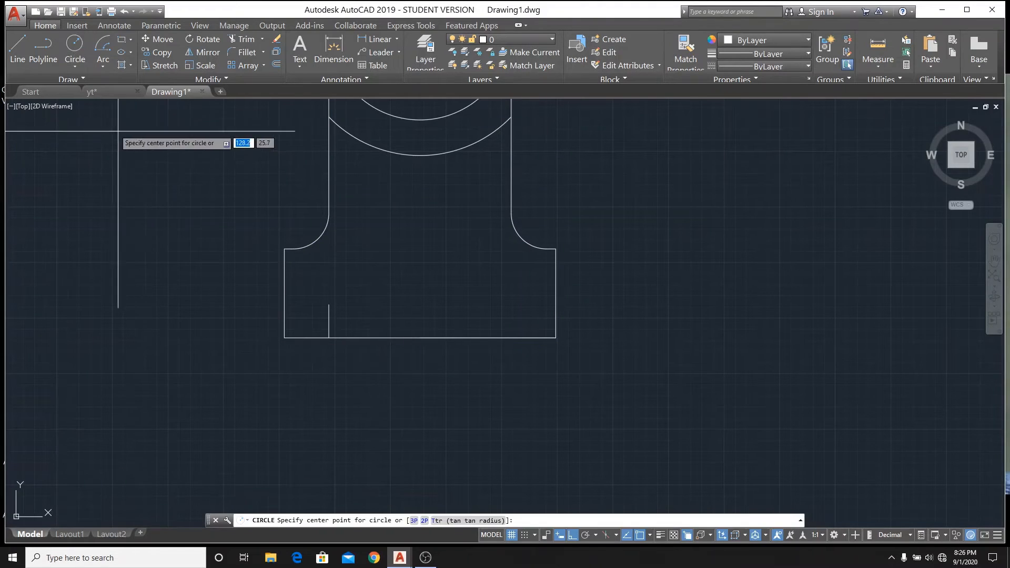
click(109, 88)
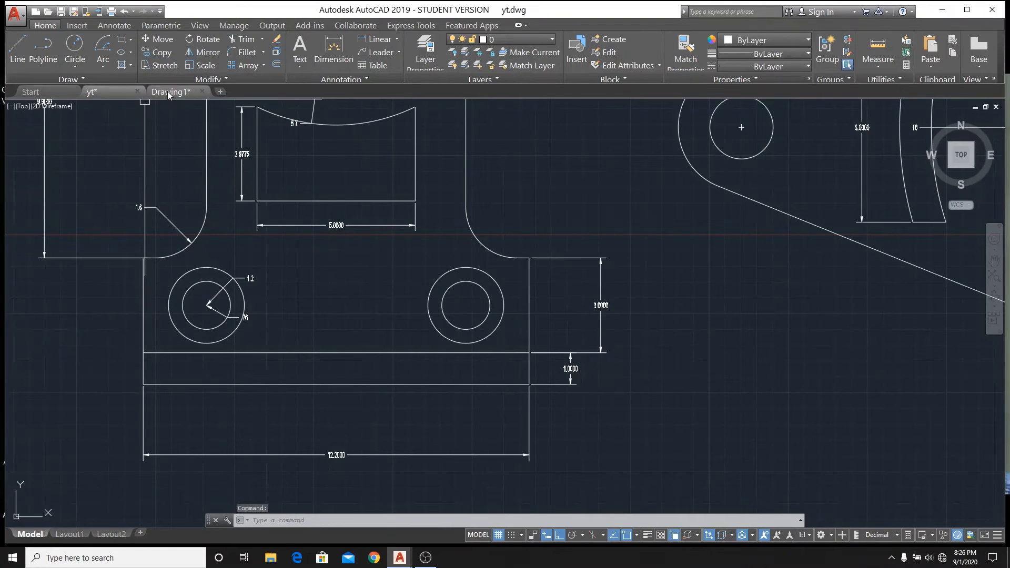
mouse_move(169, 94)
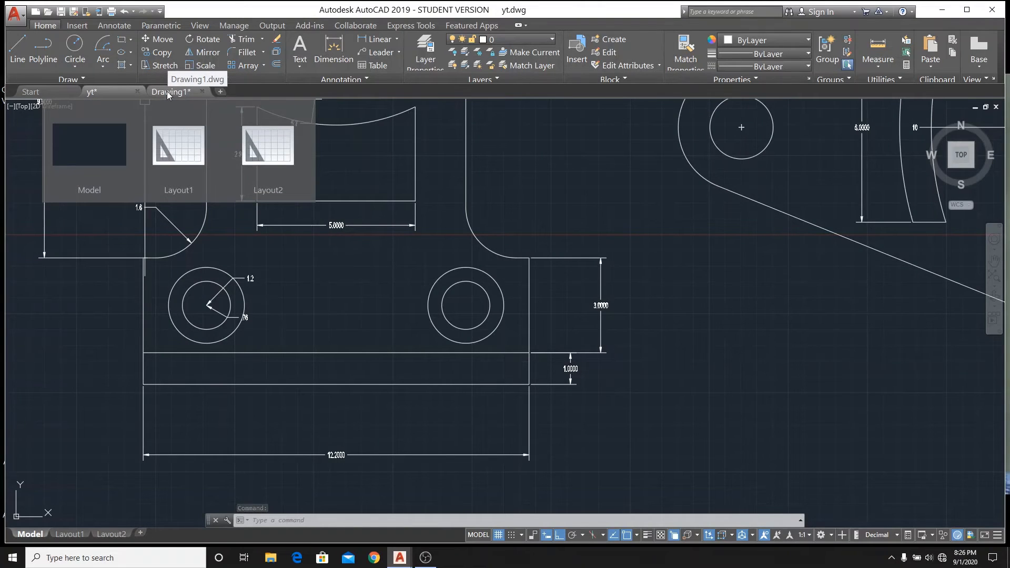
click(168, 93)
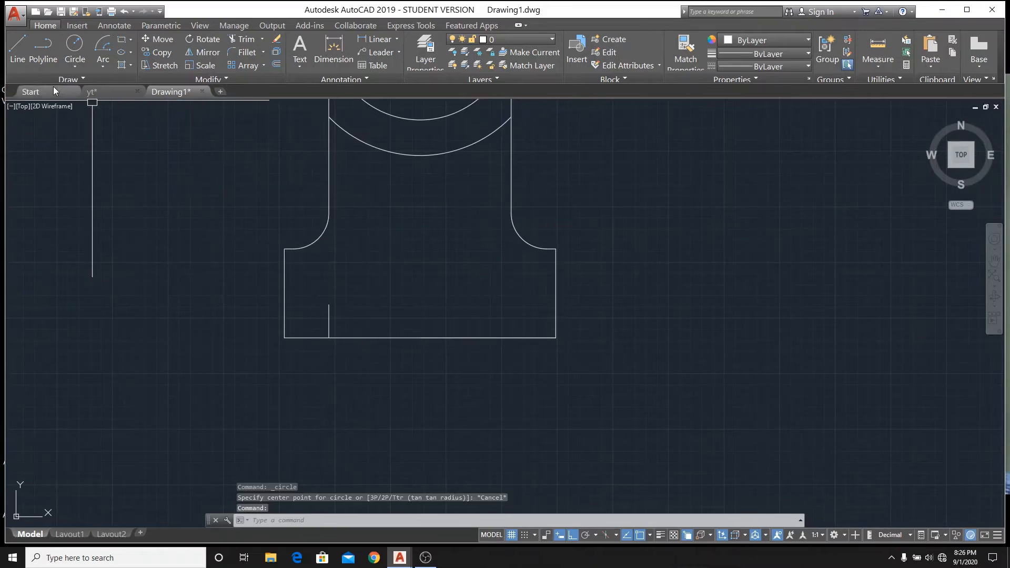
- Draw a circle with radius 1.6 centred on the upper end of the short vertical construction line
click(74, 46)
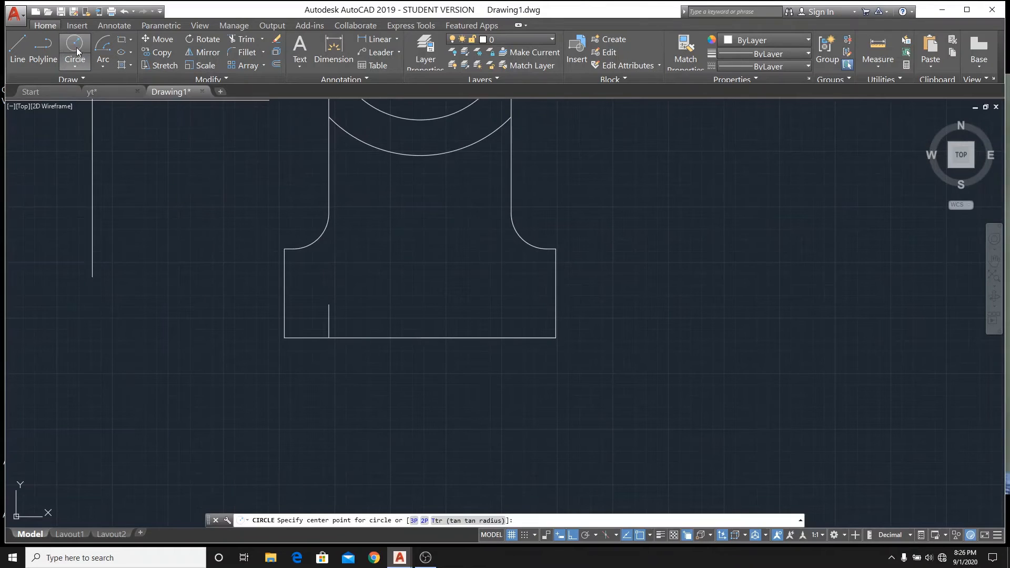
click(329, 304)
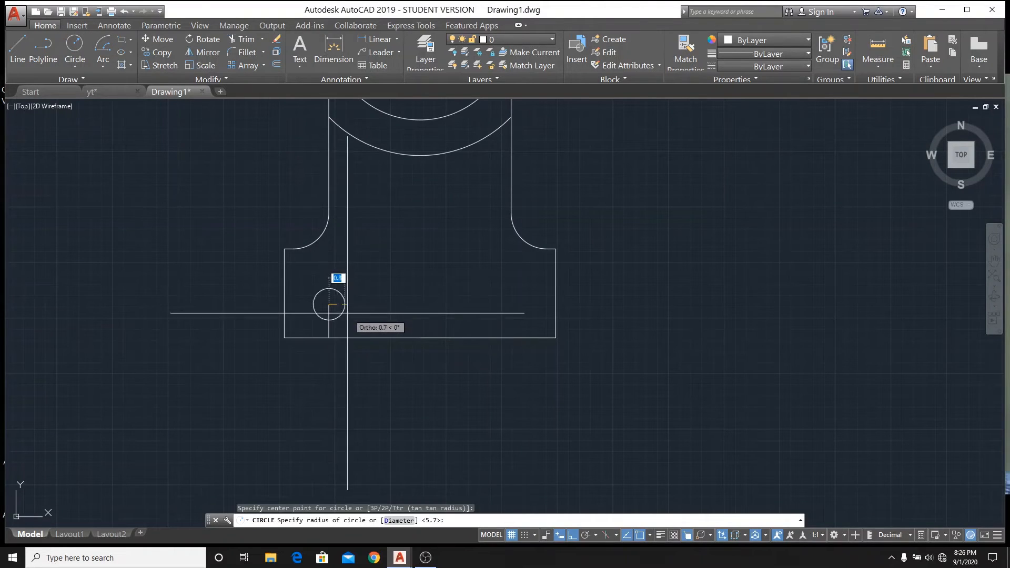
key(Return)
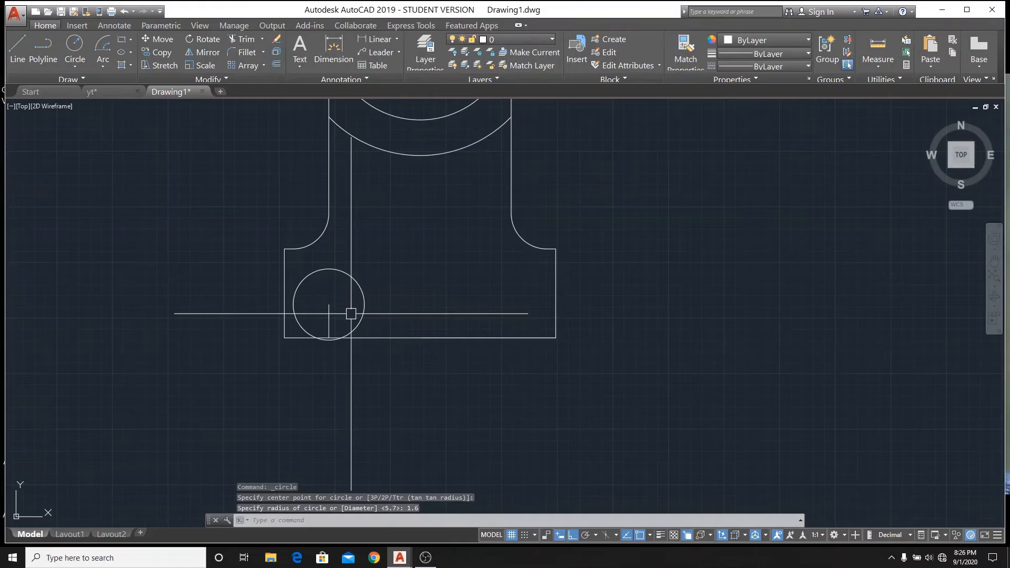
- Recheck the left base hole's radii in the yt drawing, and delete the radius-1.6 circle in Drawing1
click(108, 96)
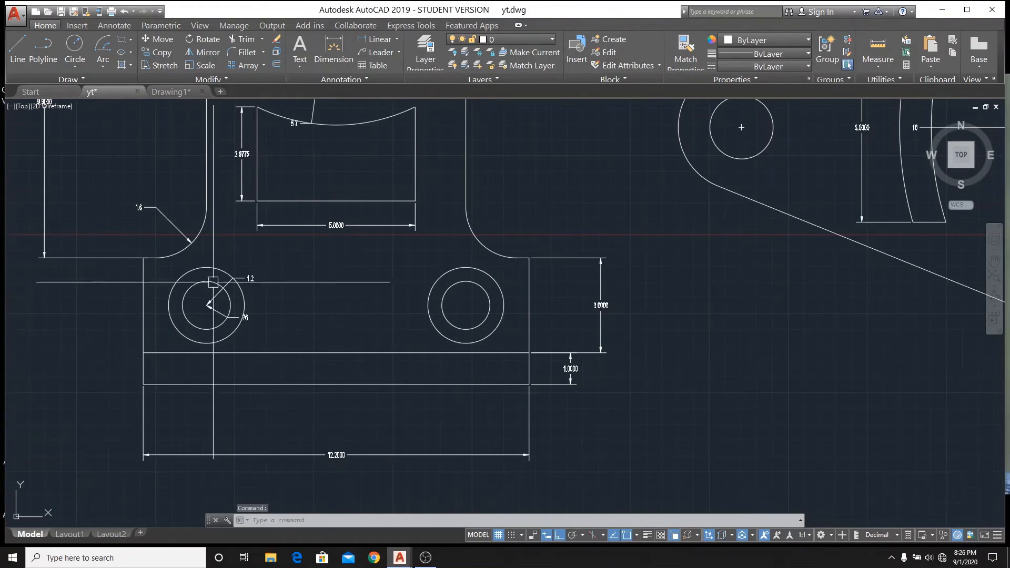
click(169, 92)
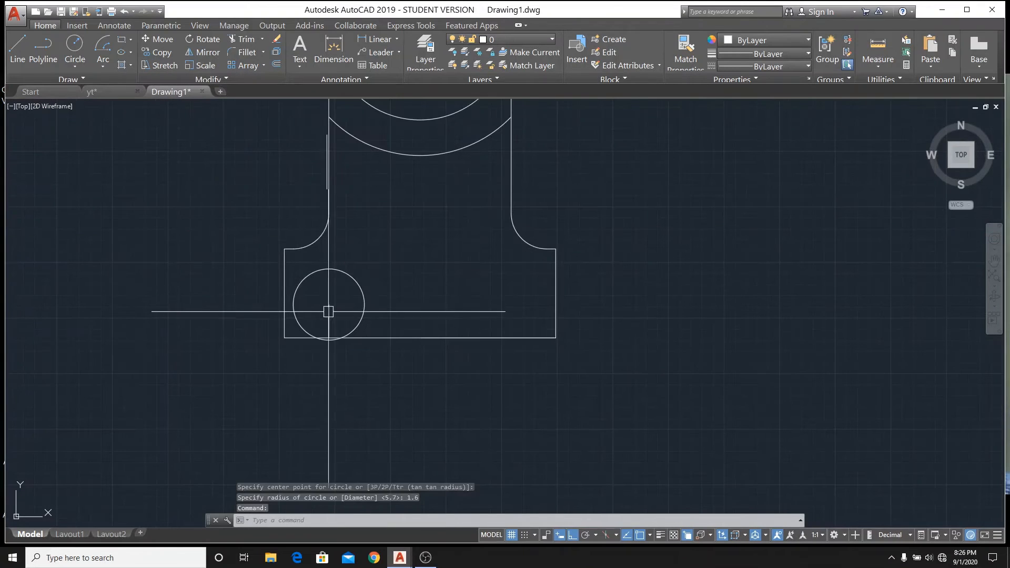
click(361, 291)
key(Delete)
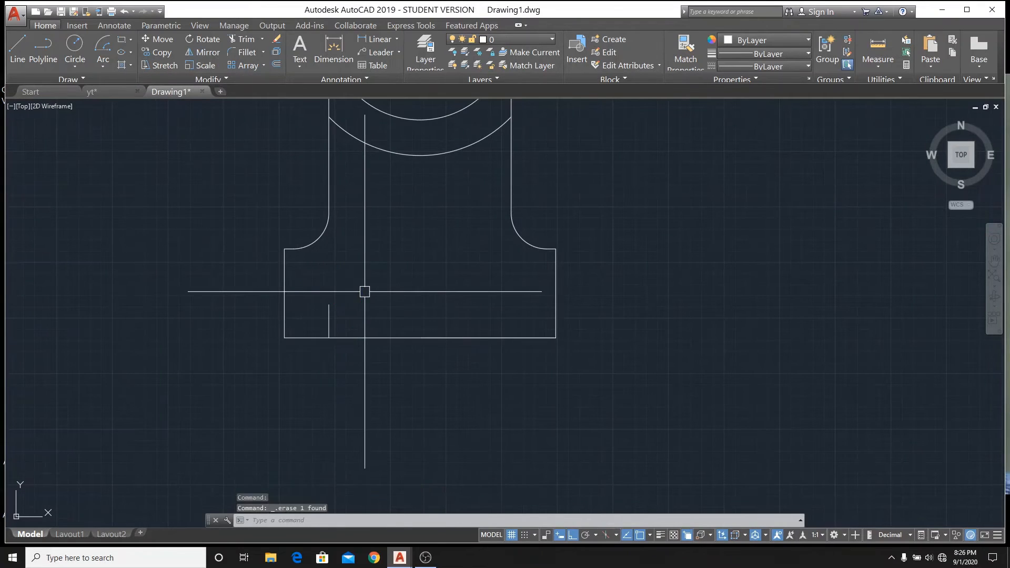
- Draw two concentric circles with radii 1.2 and .76, centred on the upper end of the short vertical construction line
click(71, 34)
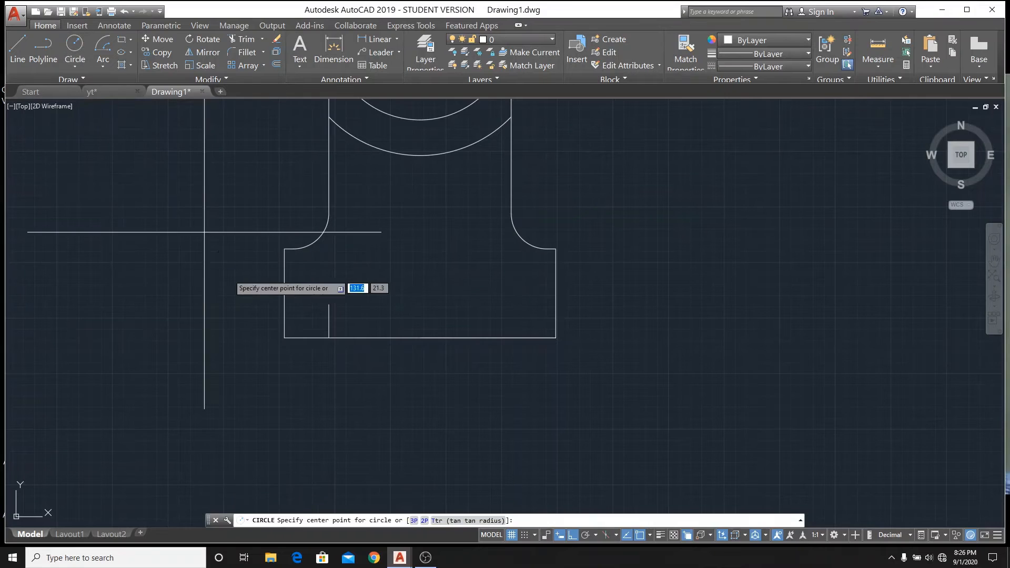
click(329, 304)
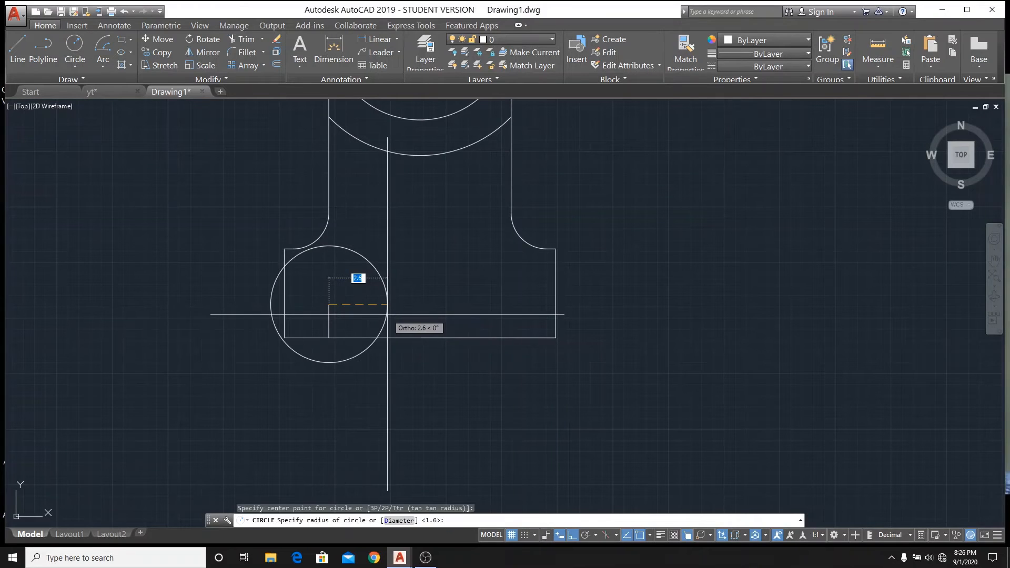
key(Return)
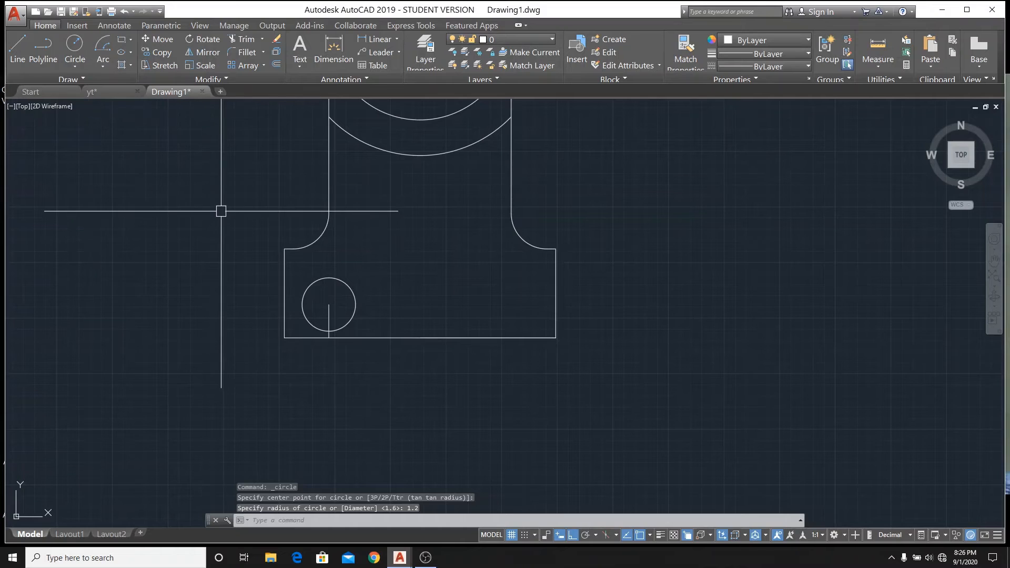
key(Return)
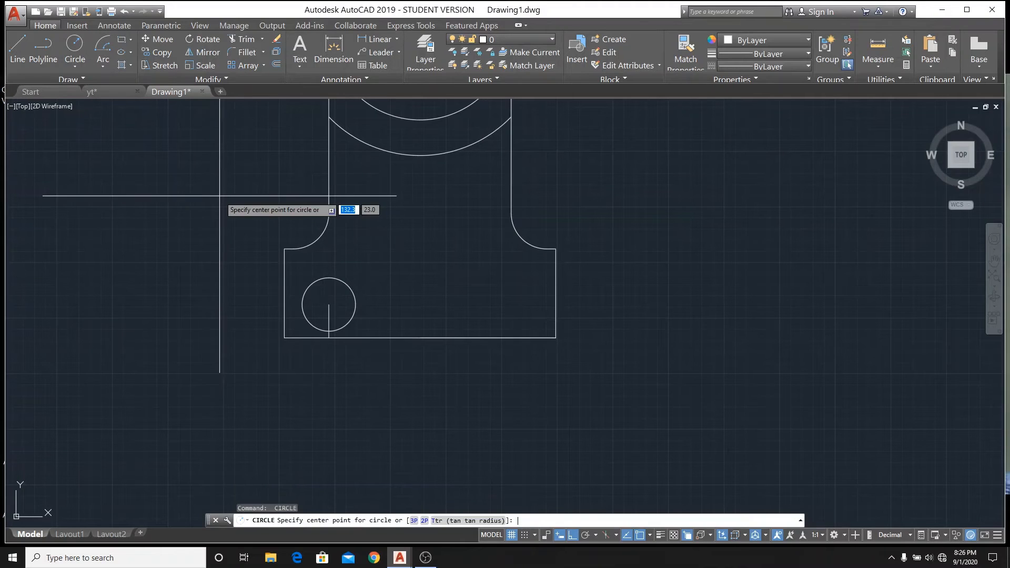
click(329, 304)
text(.76)
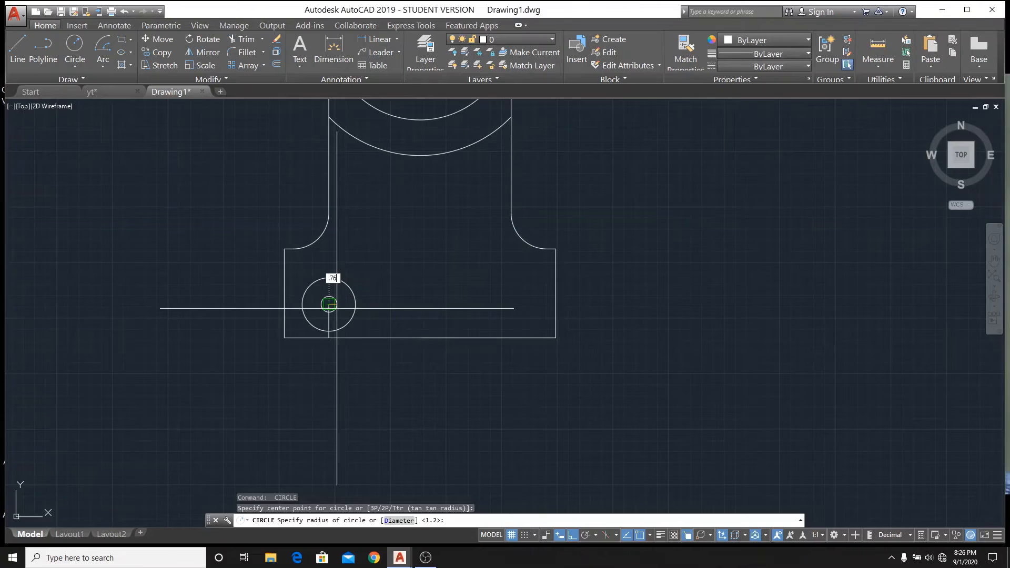
key(Return)
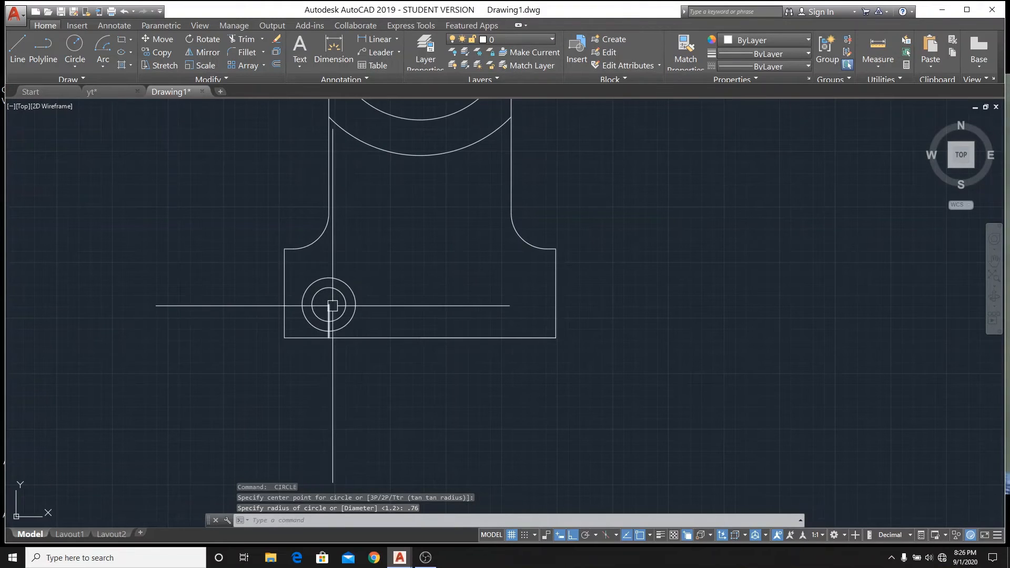
- Delete the short vertical construction line running from the base's bottom edge to the hole's centre
click(332, 305)
mouse_move(333, 309)
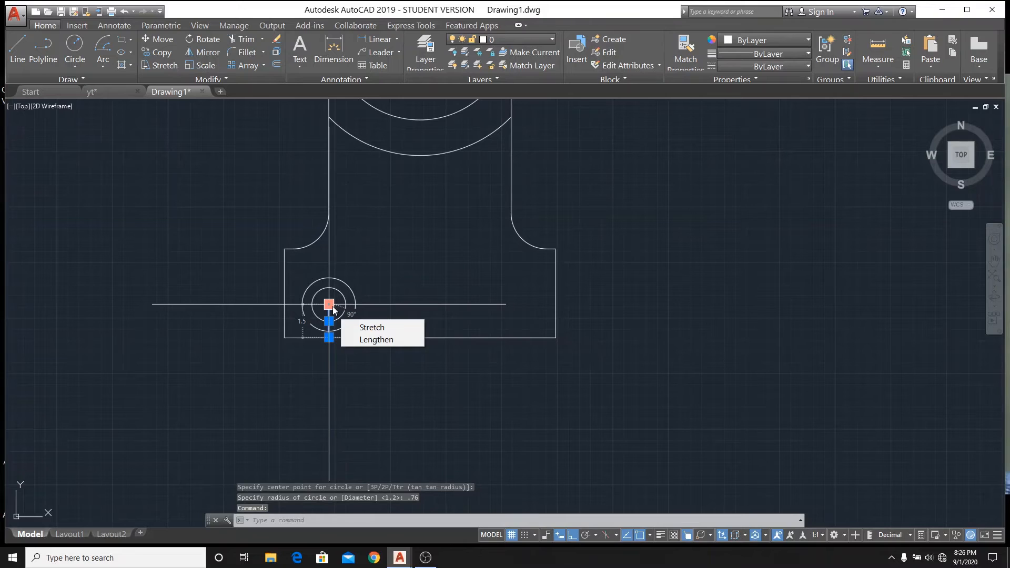
key(Delete)
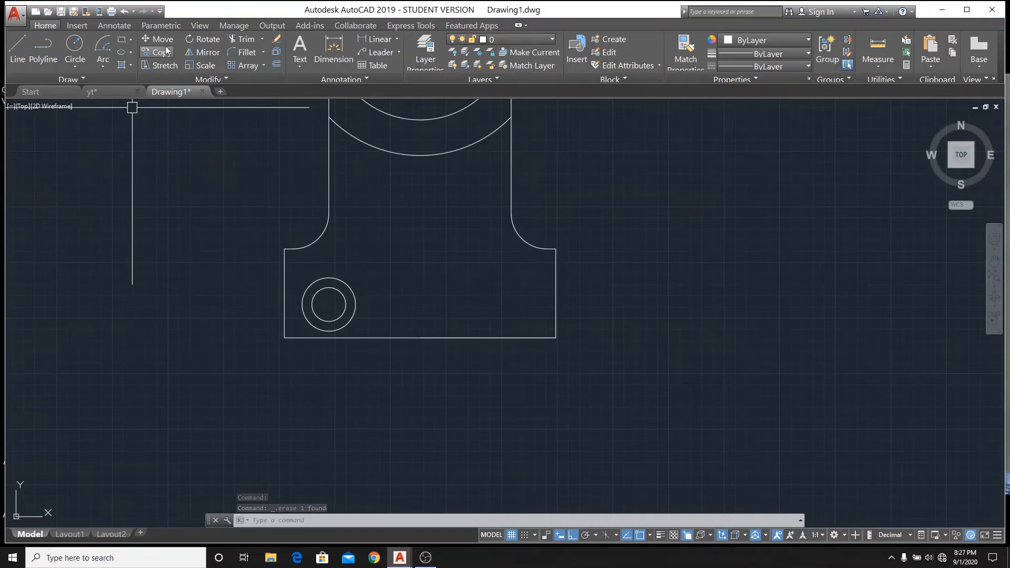
- Mirror both base hole circles about the vertical axis through the upper boss's centre, keeping the source circles
click(202, 52)
click(339, 277)
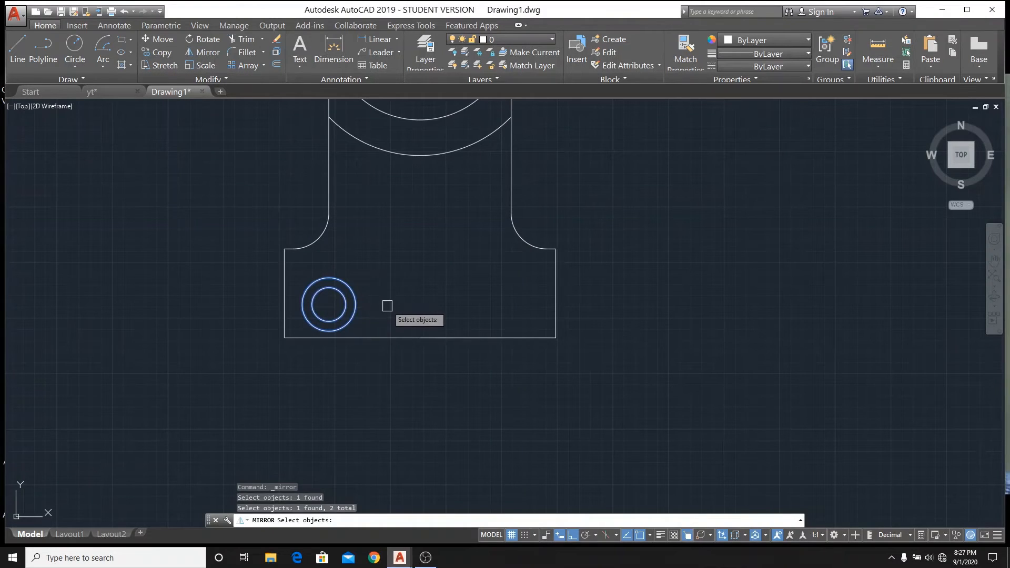
scroll(388, 306, down, 2)
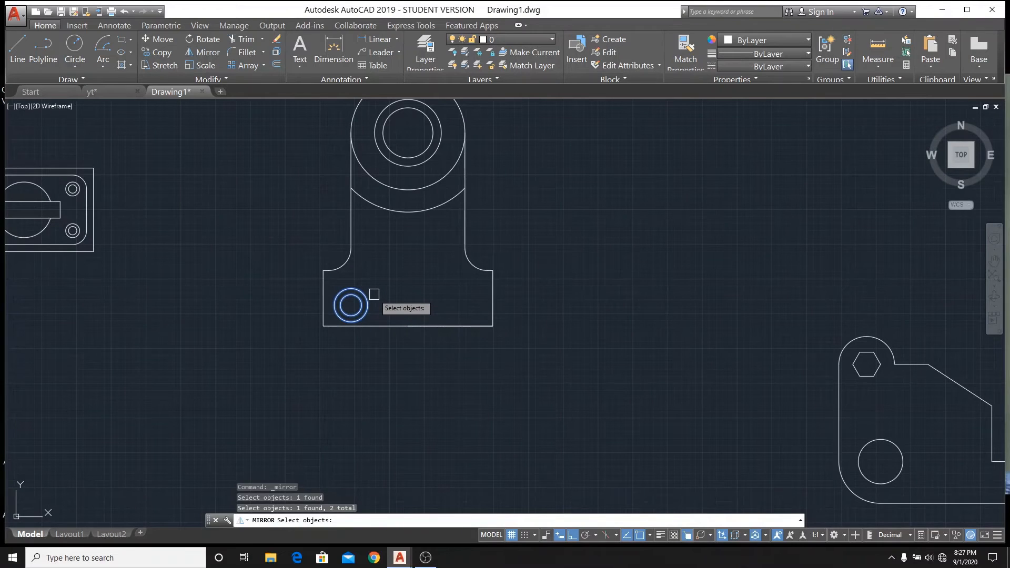
key(Return)
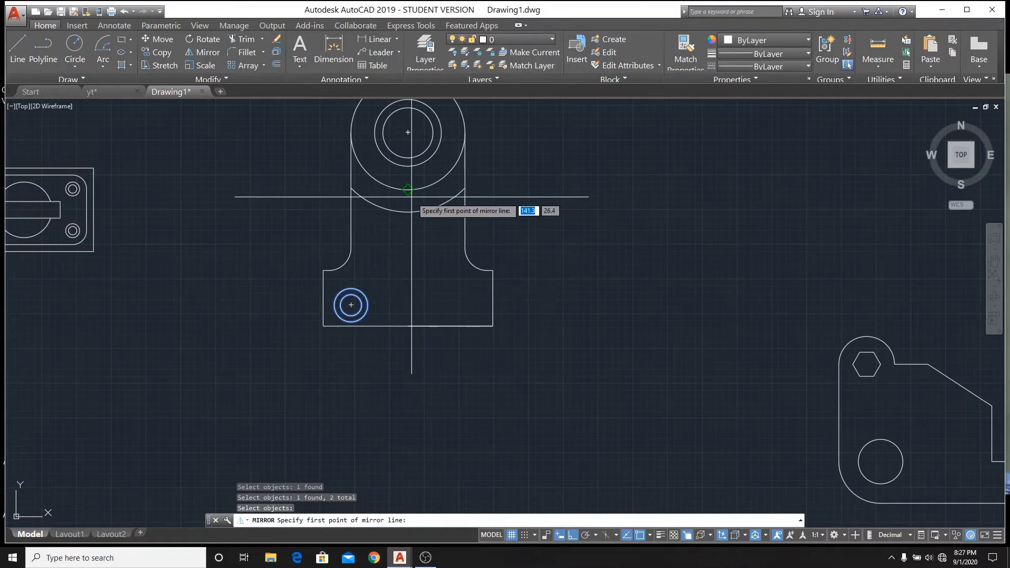
click(408, 133)
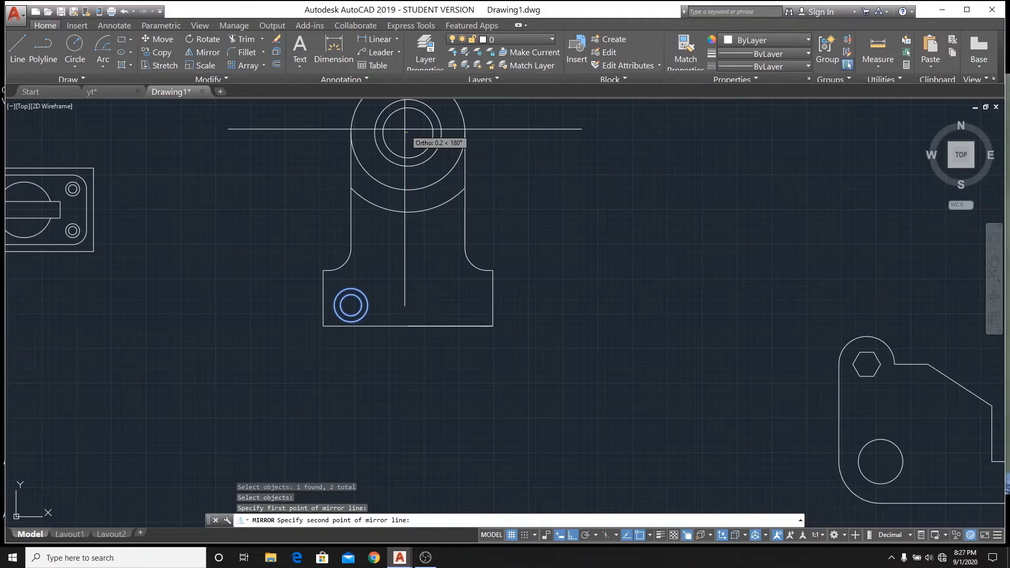
click(428, 384)
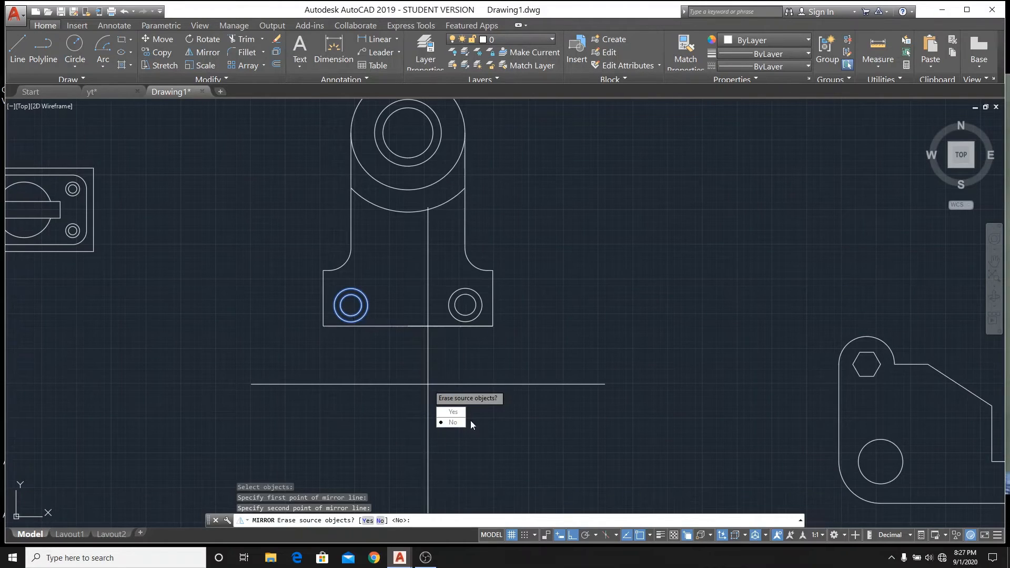
click(453, 422)
- In the yt drawing, examine the dimensions and position of the bracket's curved-top cutout and the strip below the base
scroll(405, 364, down, 3)
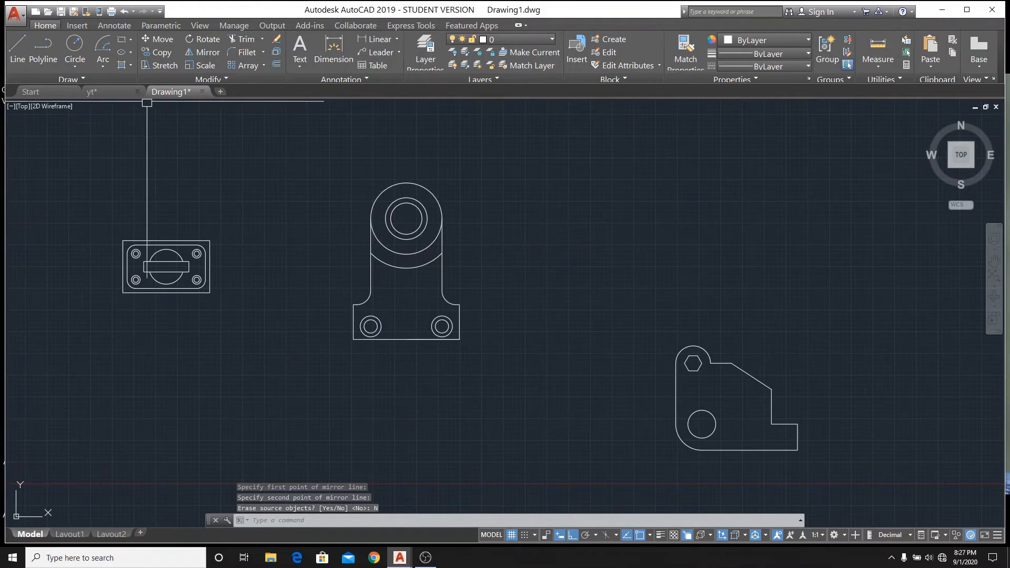
click(105, 91)
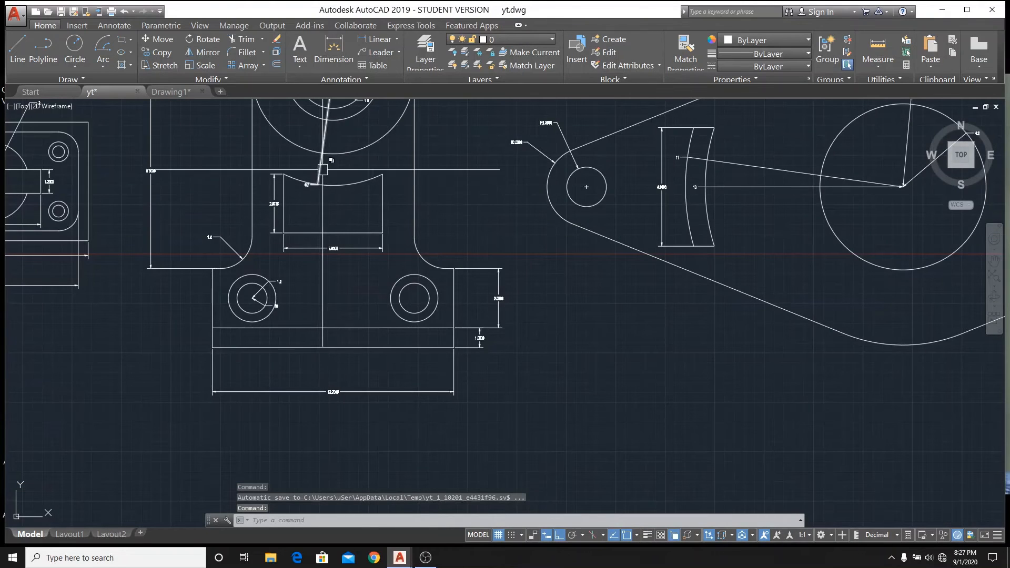
scroll(322, 169, up, 1)
scroll(316, 167, up, 1)
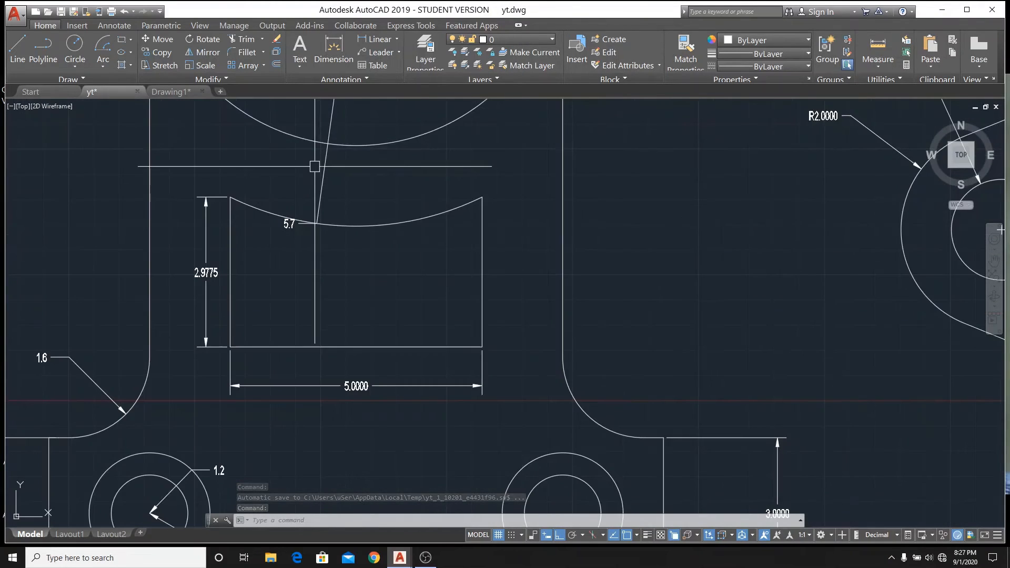
scroll(315, 167, down, 2)
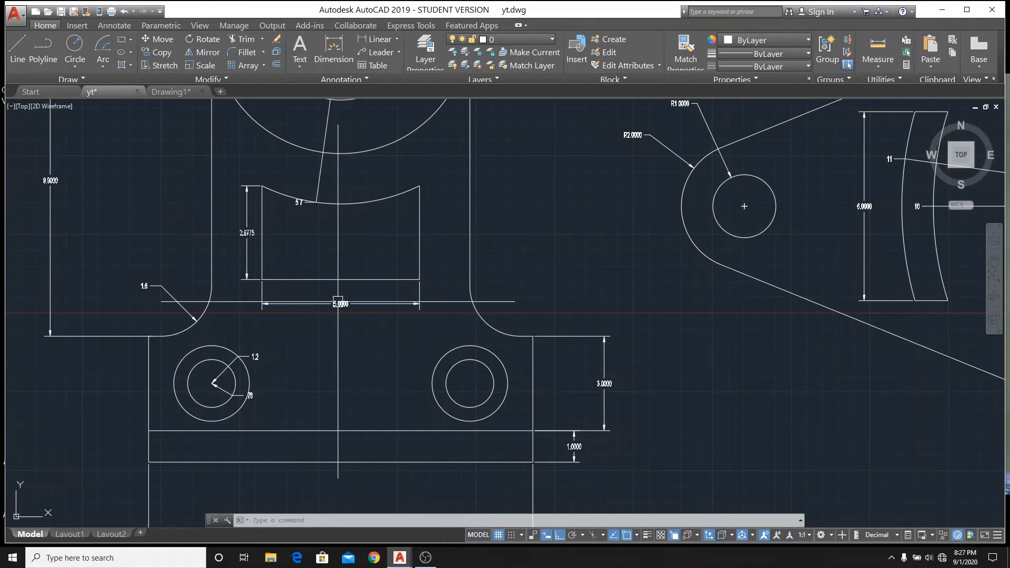
scroll(341, 302, up, 2)
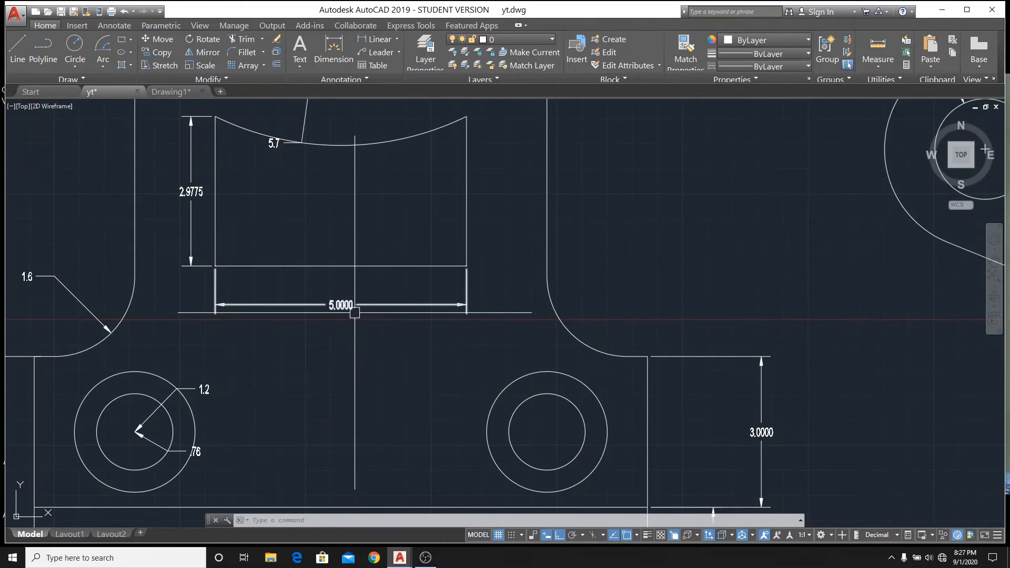
scroll(342, 313, down, 2)
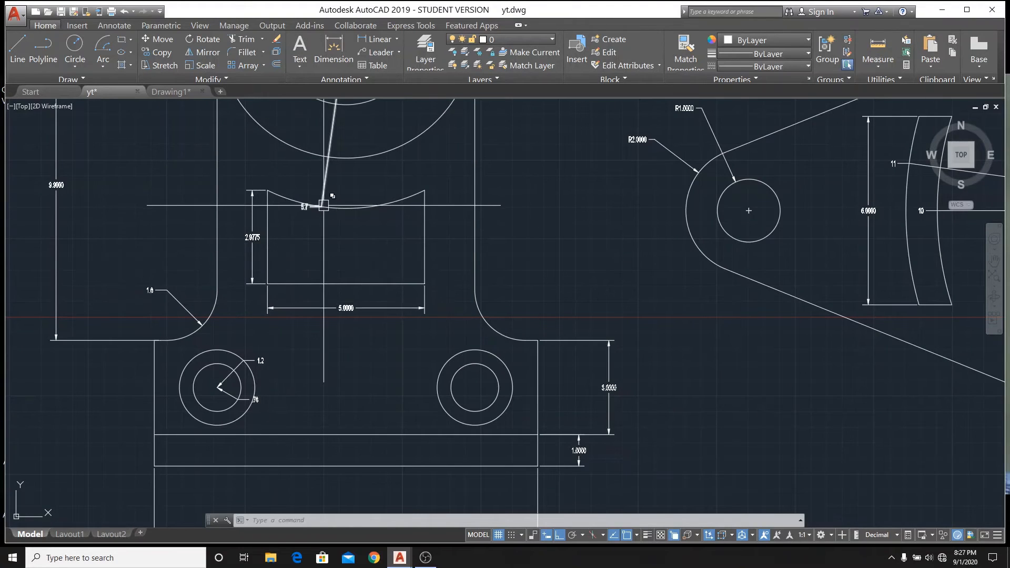
scroll(324, 205, up, 2)
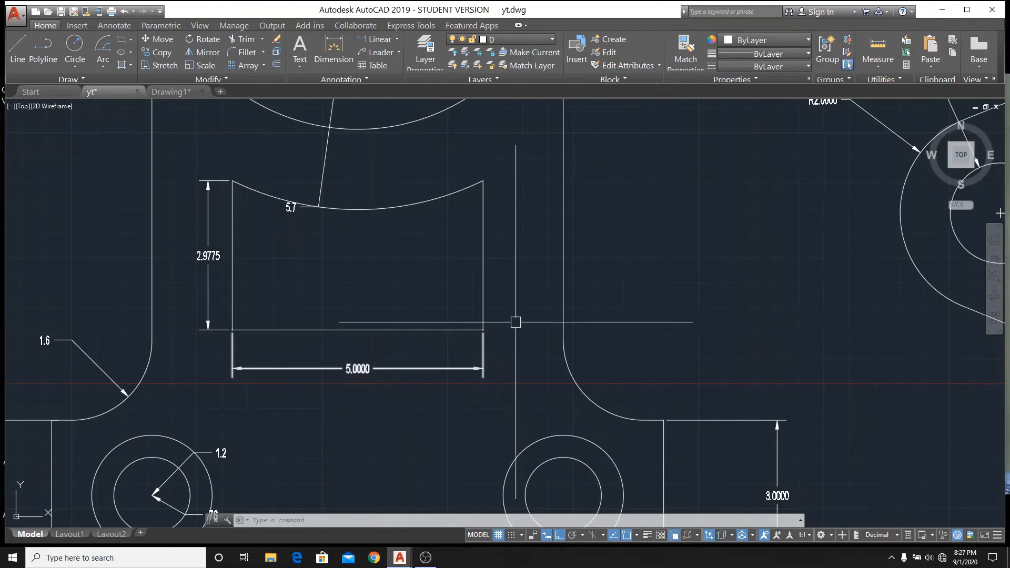
scroll(458, 347, down, 2)
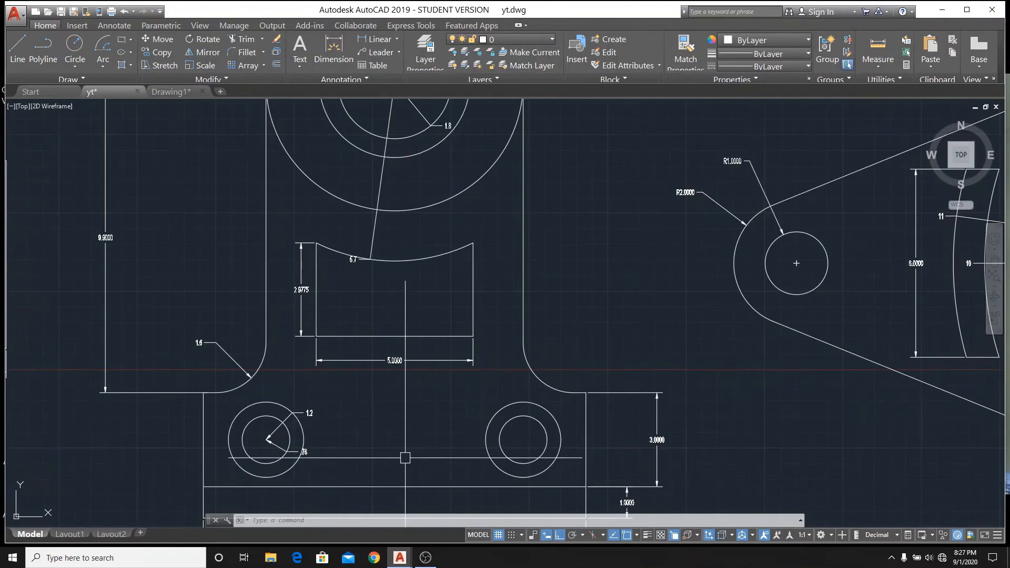
scroll(401, 458, down, 3)
scroll(368, 421, down, 2)
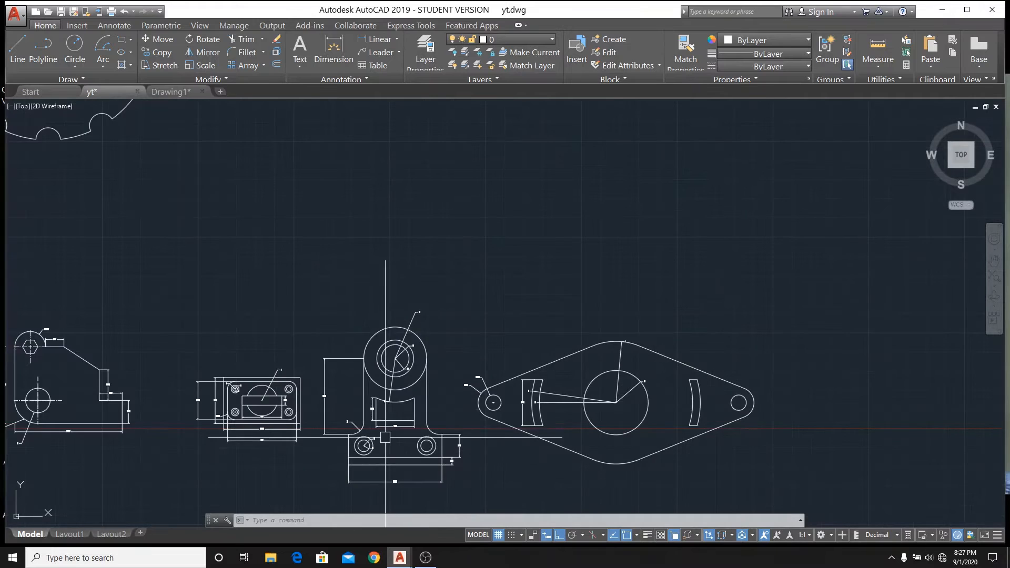
scroll(392, 461, up, 2)
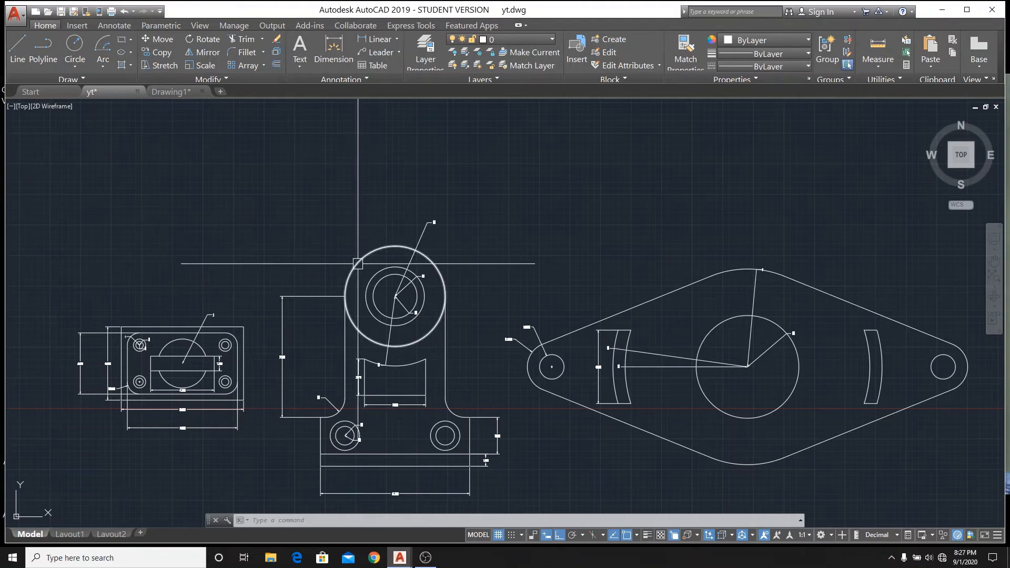
- Measure the distance from the curved-top cutout's lower-right corner straight down to the base's bottom edge in the yt drawing
text(m)
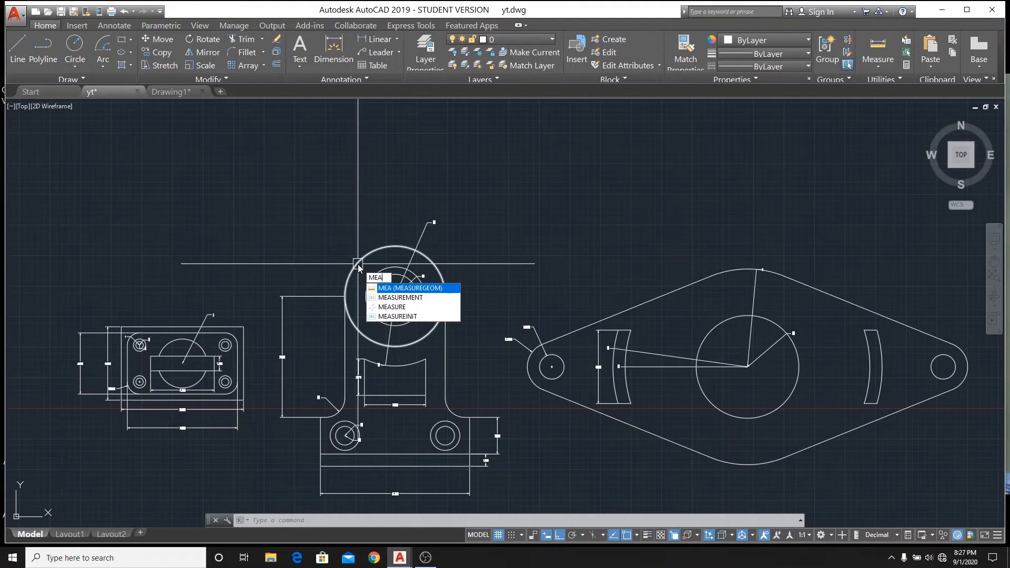
key(Return)
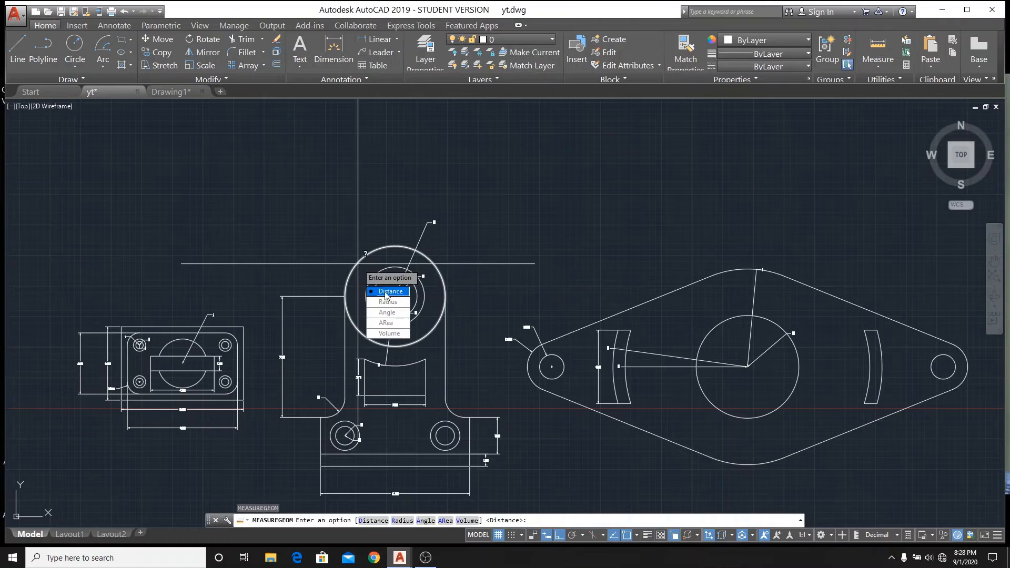
click(387, 296)
scroll(429, 416, up, 3)
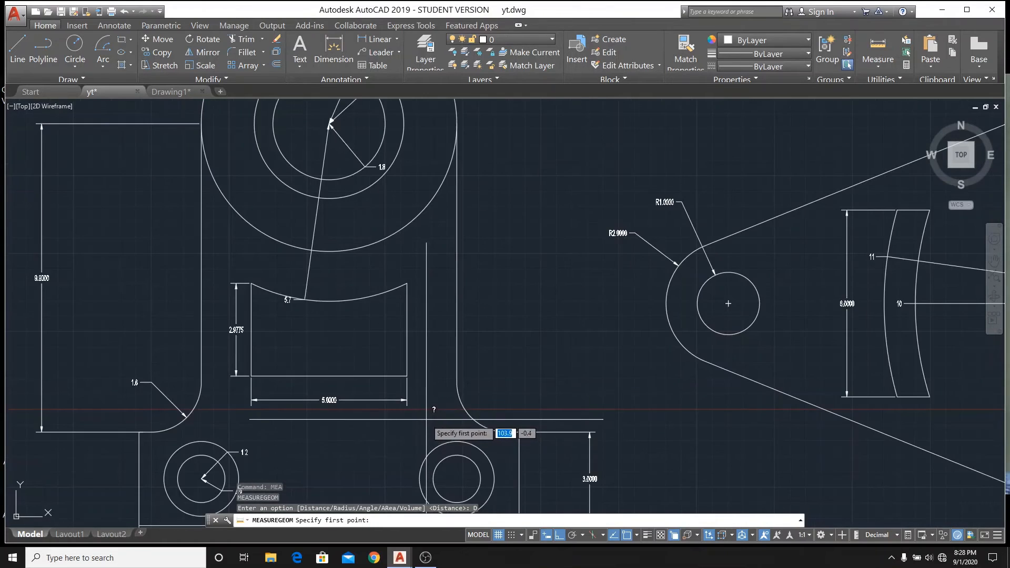
scroll(377, 373, down, 2)
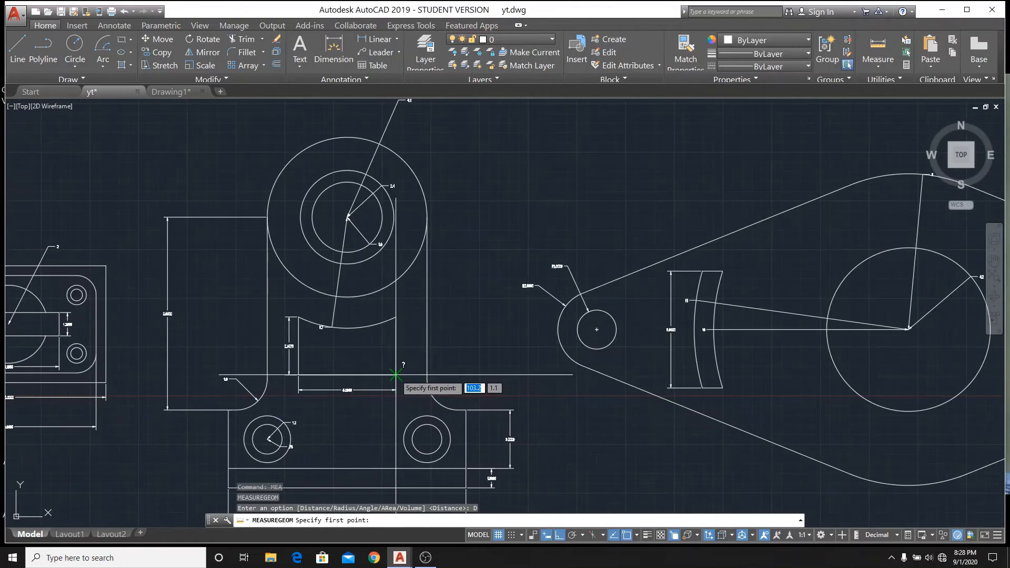
click(395, 375)
scroll(396, 375, down, 2)
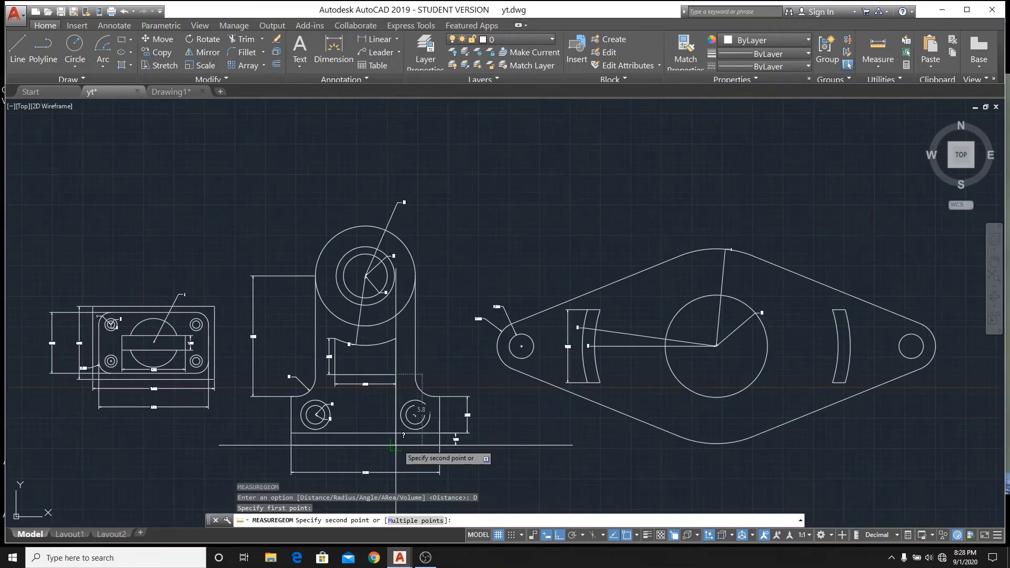
scroll(396, 445, up, 4)
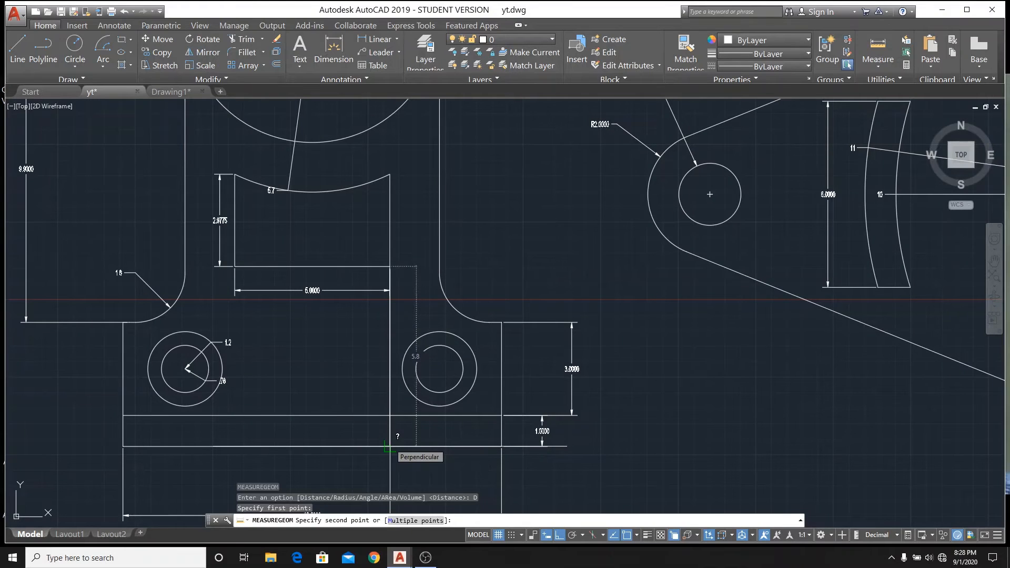
right_click(381, 365)
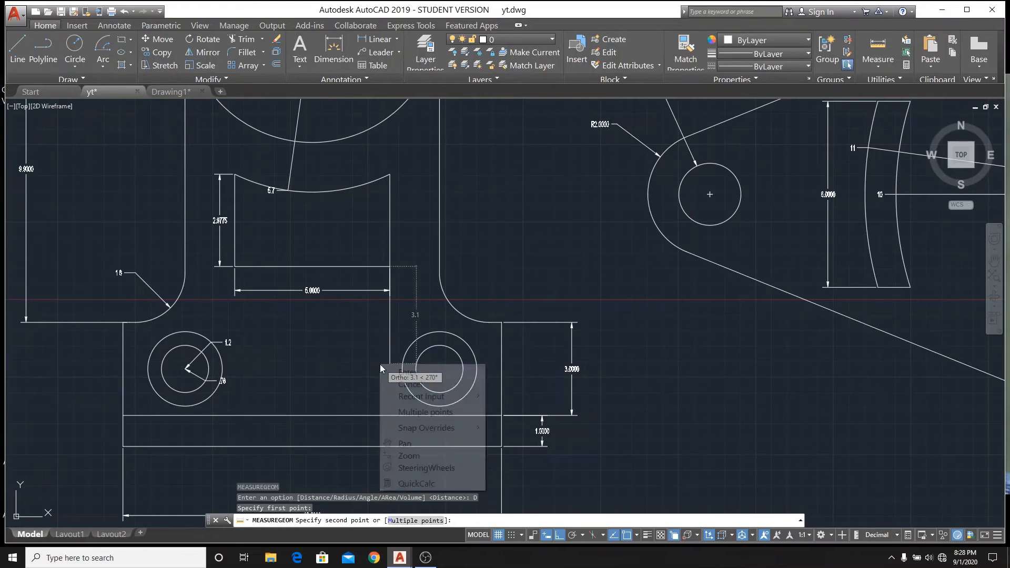
click(396, 384)
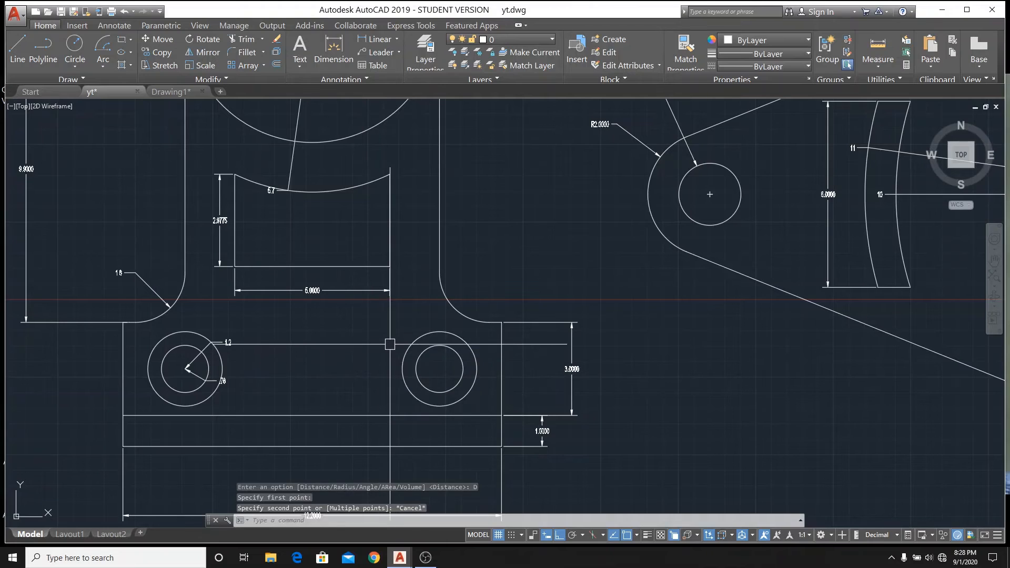
- Measure the height of the strip between the horizontal line below the holes and the base's bottom edge
key(Return)
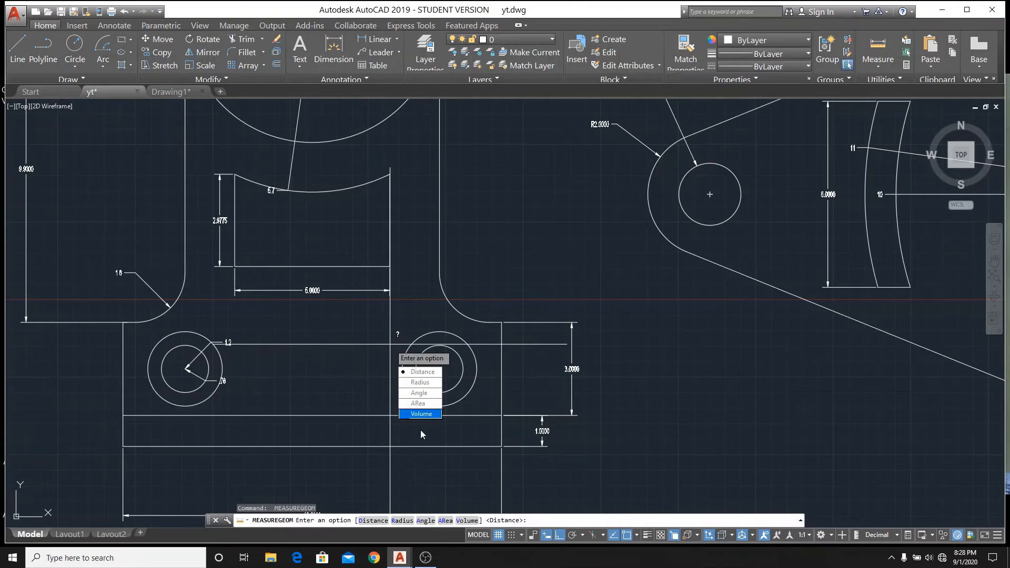
click(423, 373)
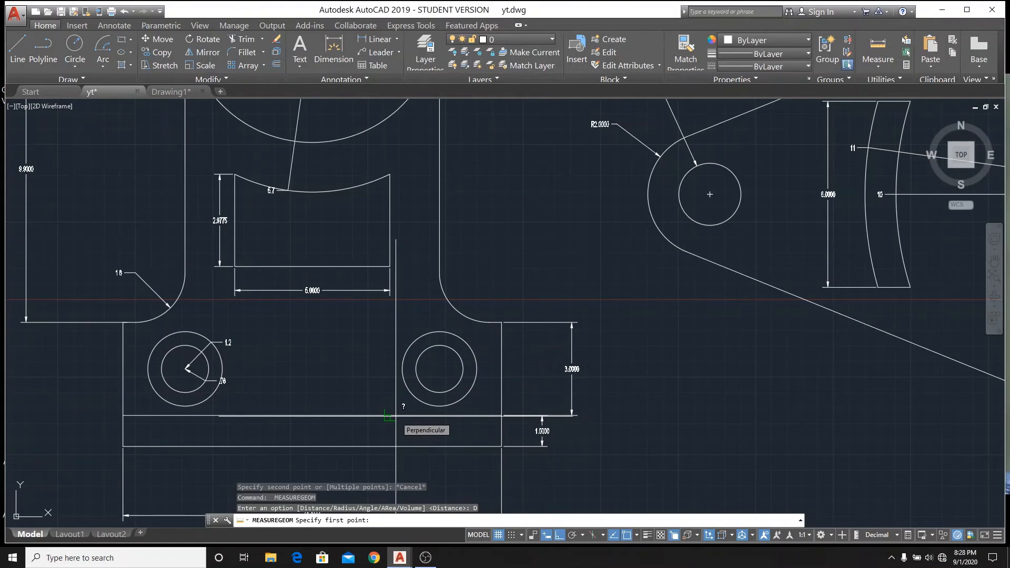
click(388, 416)
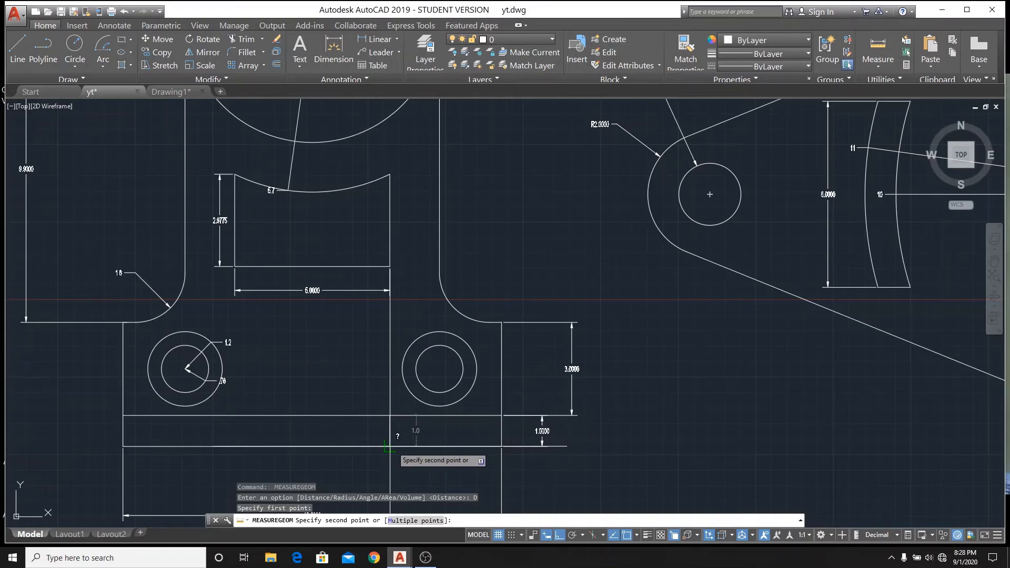
right_click(389, 446)
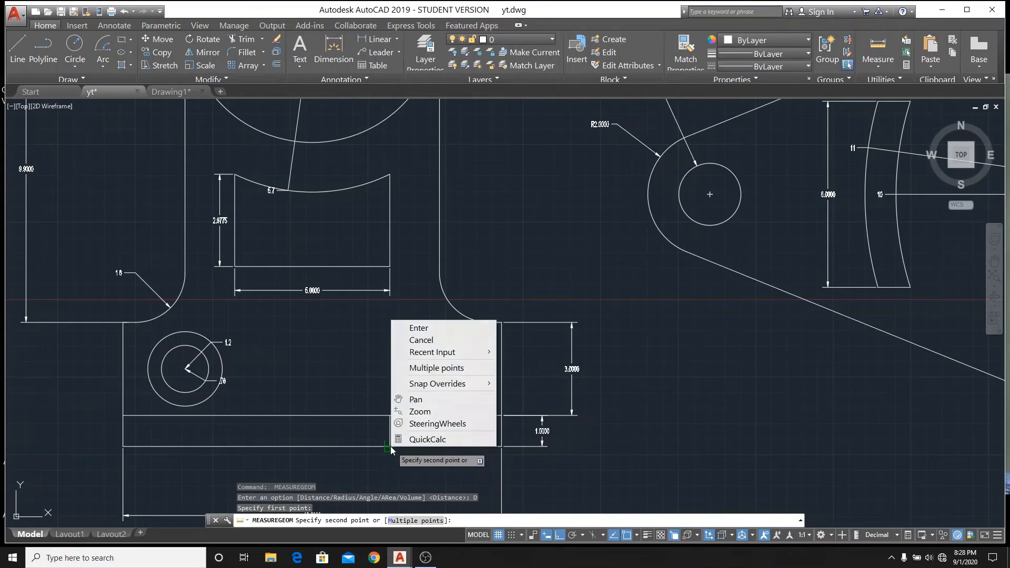
click(421, 341)
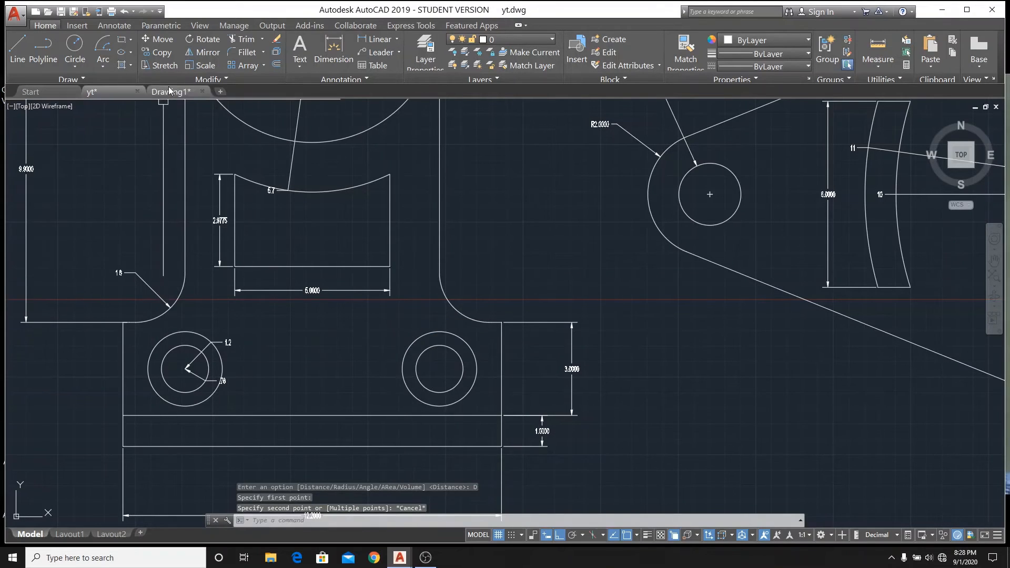
- Compare the base in Drawing1 with the yt reference, examining the bottom strip and the hole positions above it
mouse_move(171, 93)
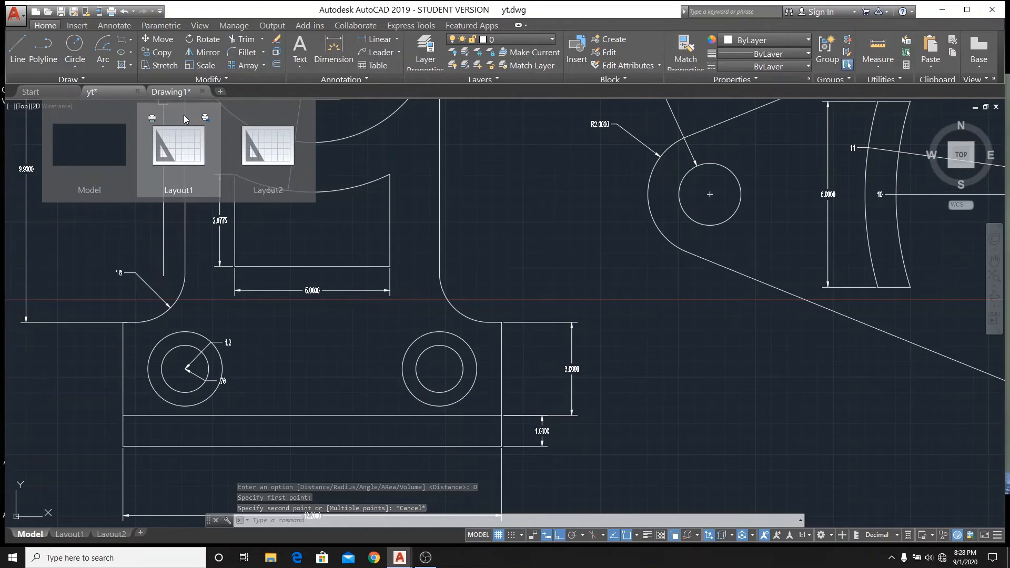
click(169, 94)
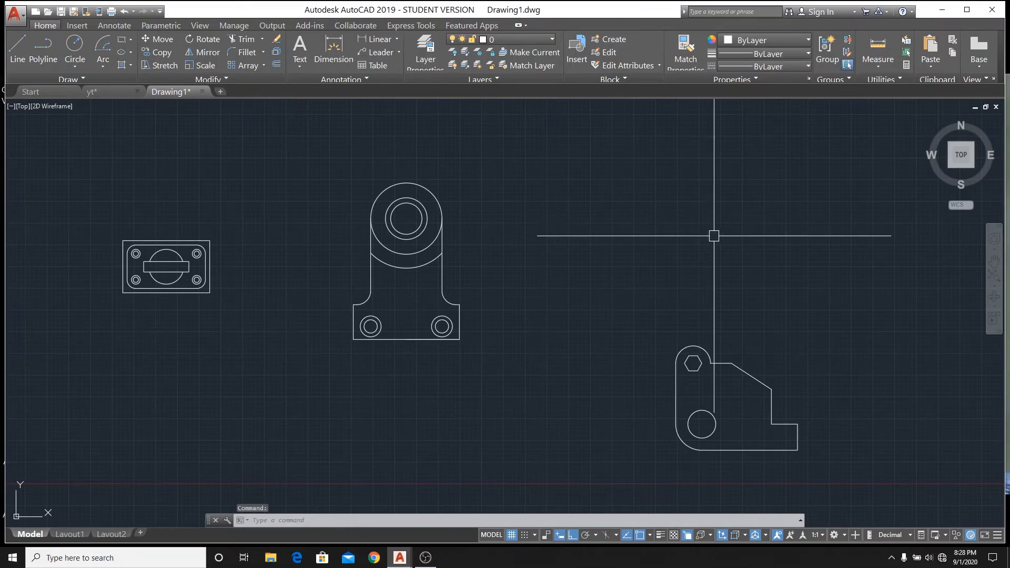
scroll(419, 330, up, 8)
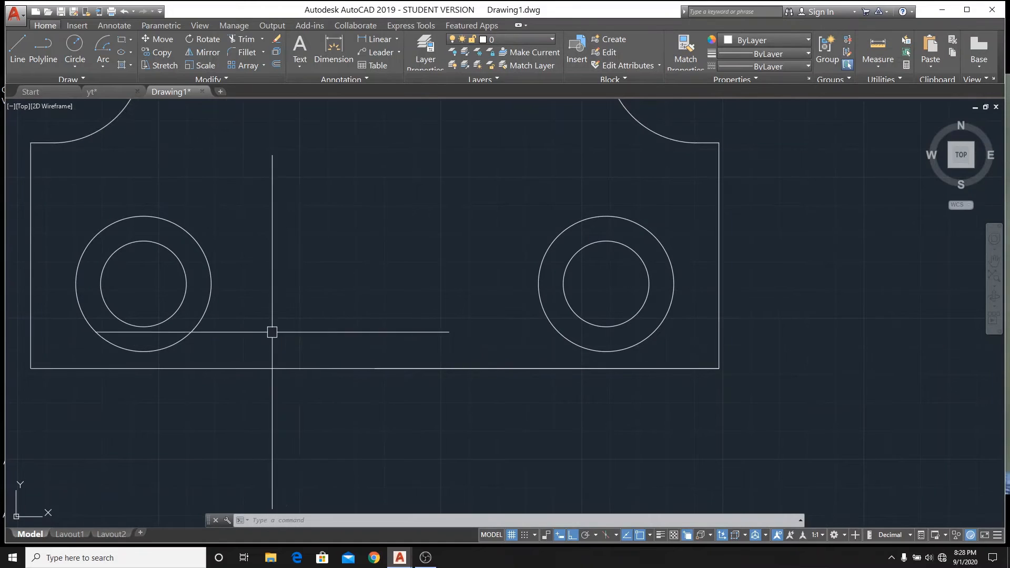
scroll(413, 338, down, 5)
scroll(322, 340, down, 5)
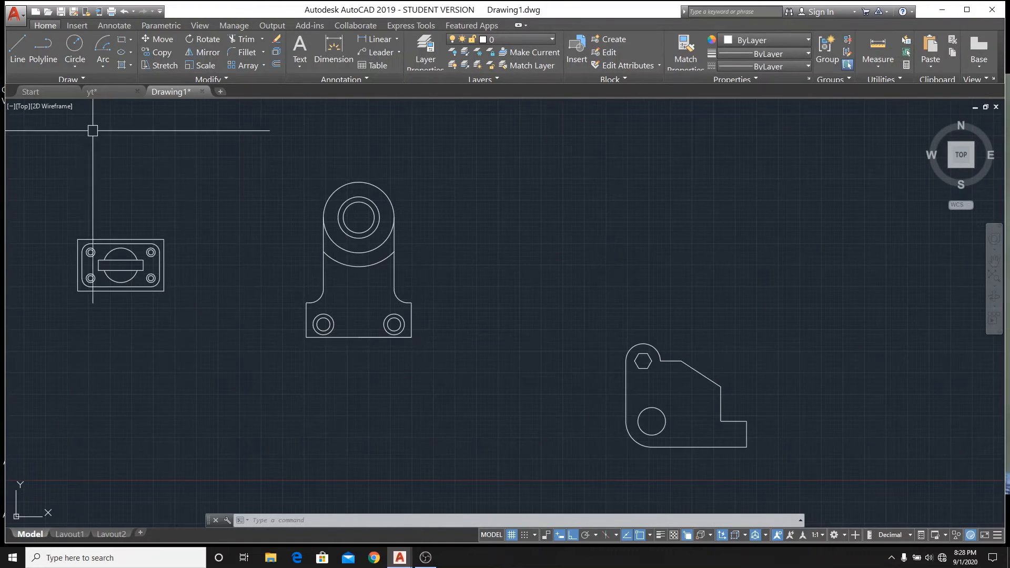
click(107, 88)
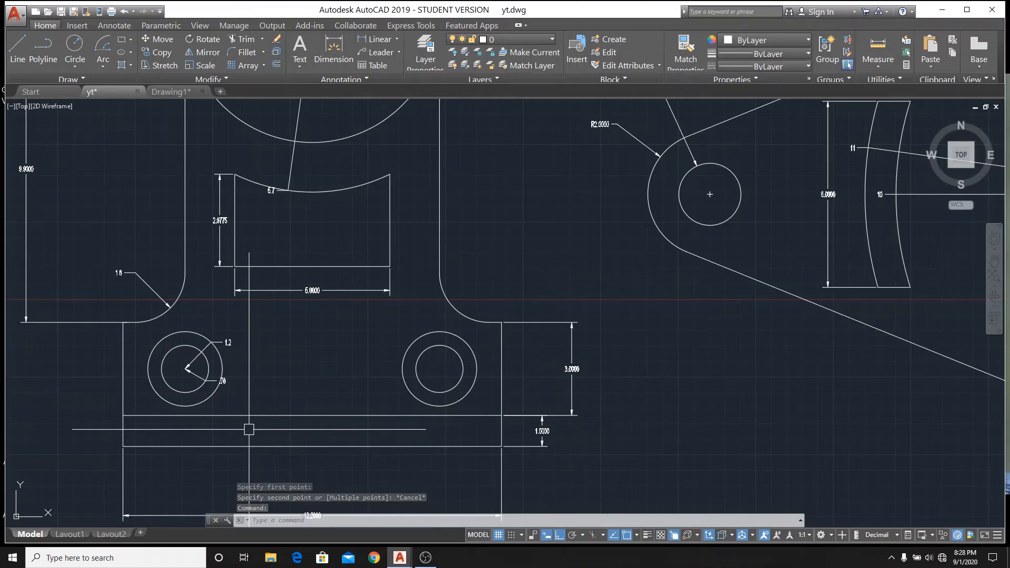
scroll(249, 429, up, 2)
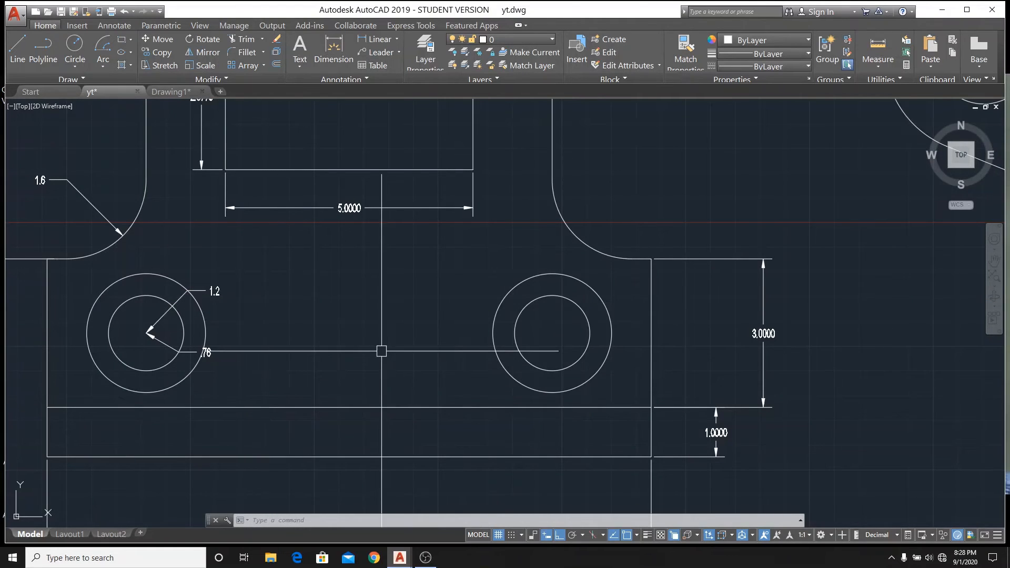
scroll(478, 337, down, 2)
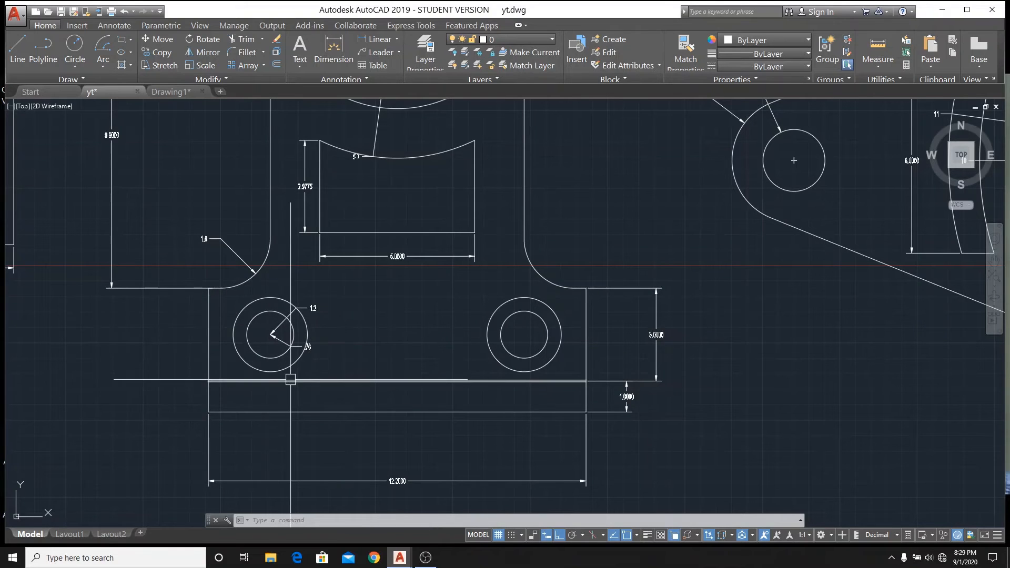
scroll(287, 395, up, 4)
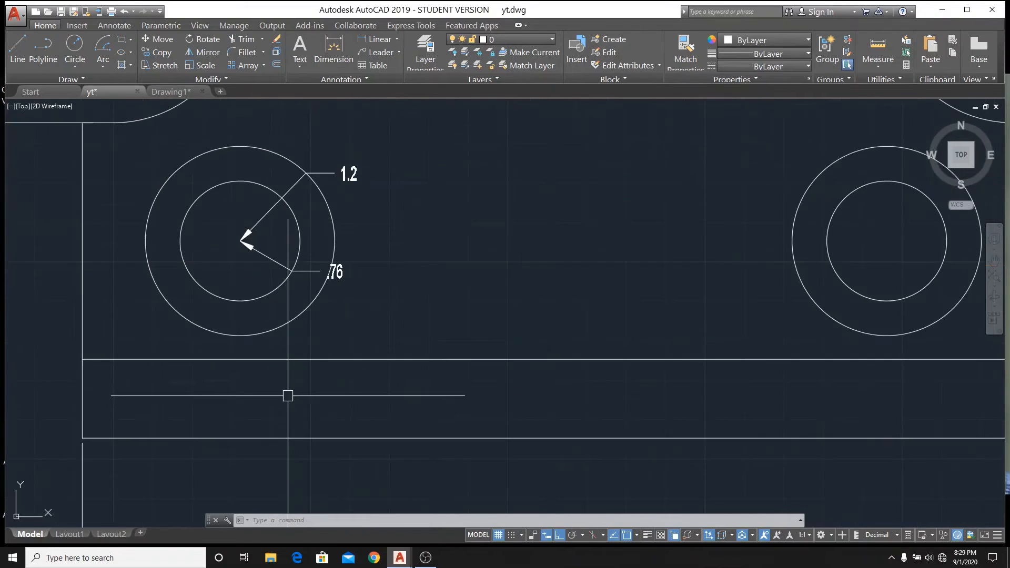
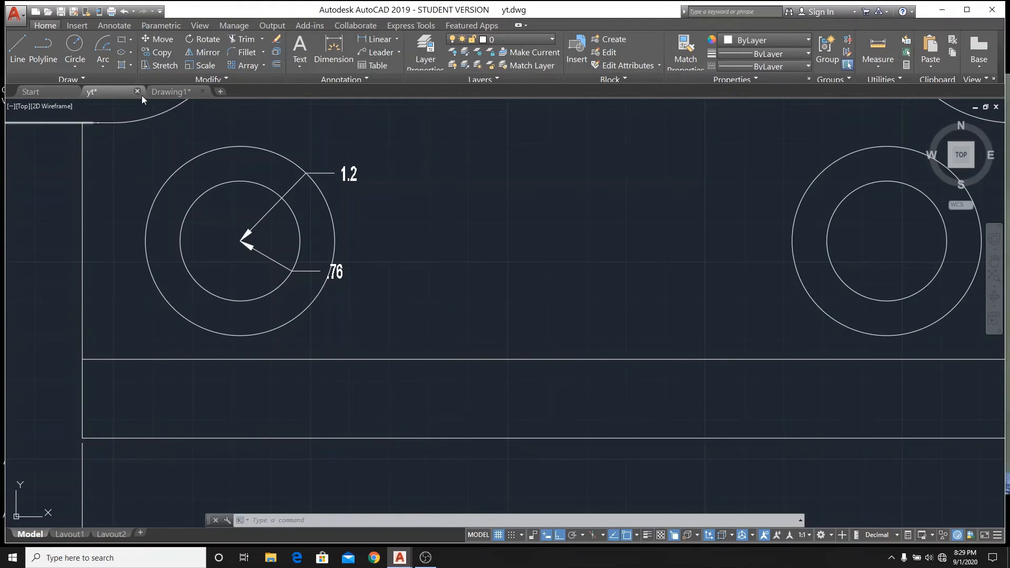
- In Drawing1, move both pairs of concentric base hole circles straight up by 1
click(162, 92)
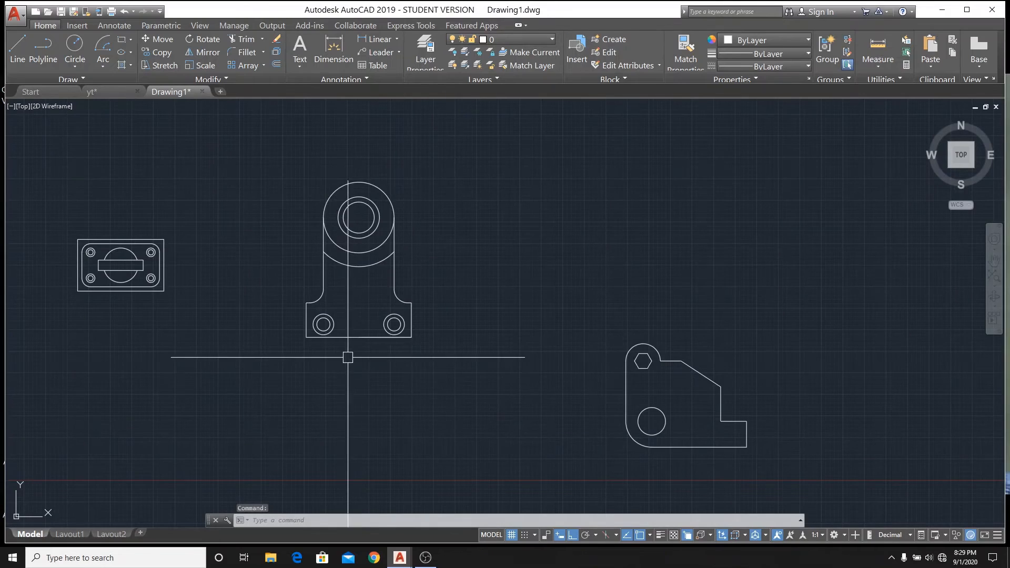
scroll(348, 357, up, 5)
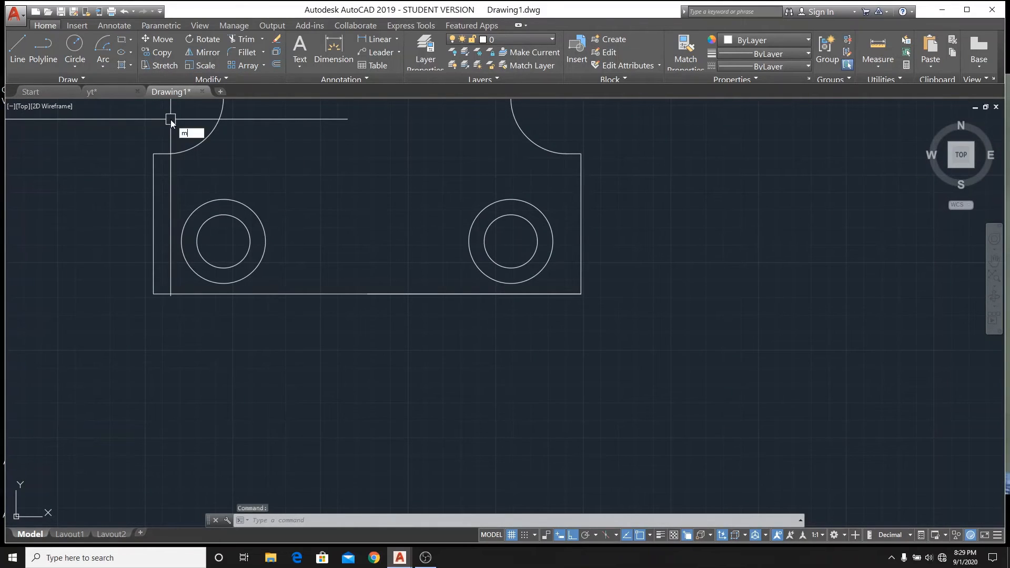
key(Return)
click(243, 254)
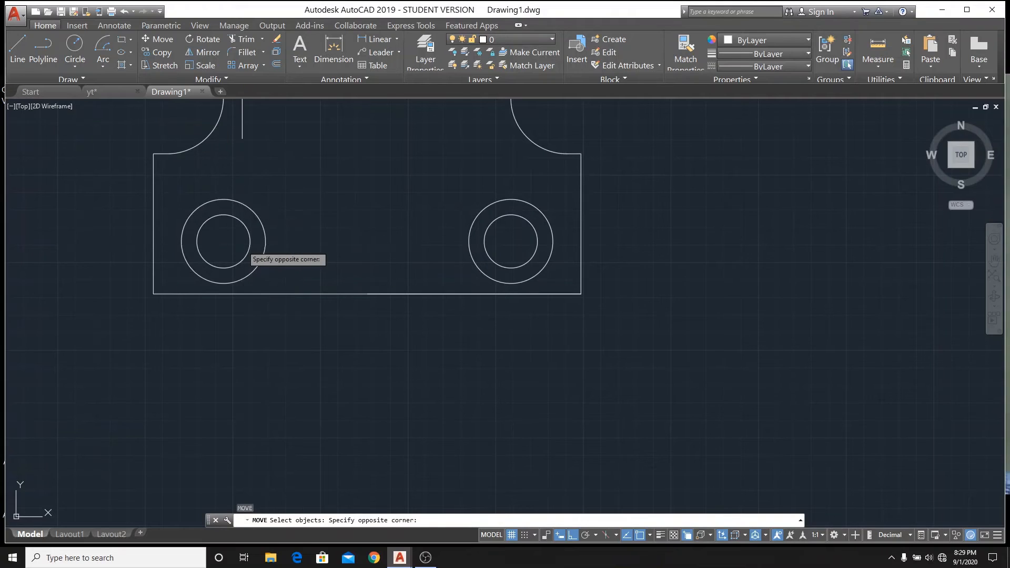
click(233, 243)
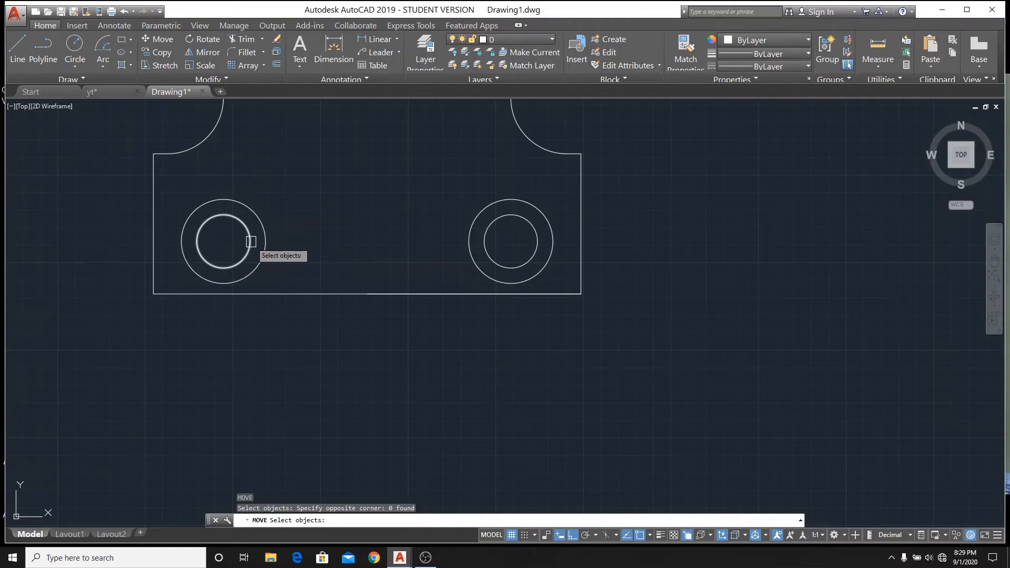
click(251, 241)
click(264, 237)
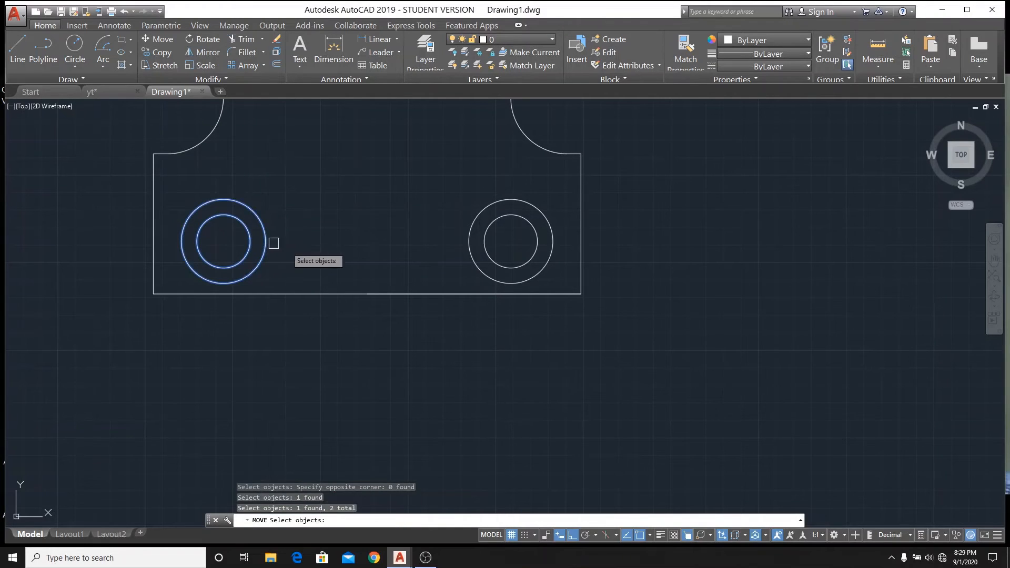
click(488, 260)
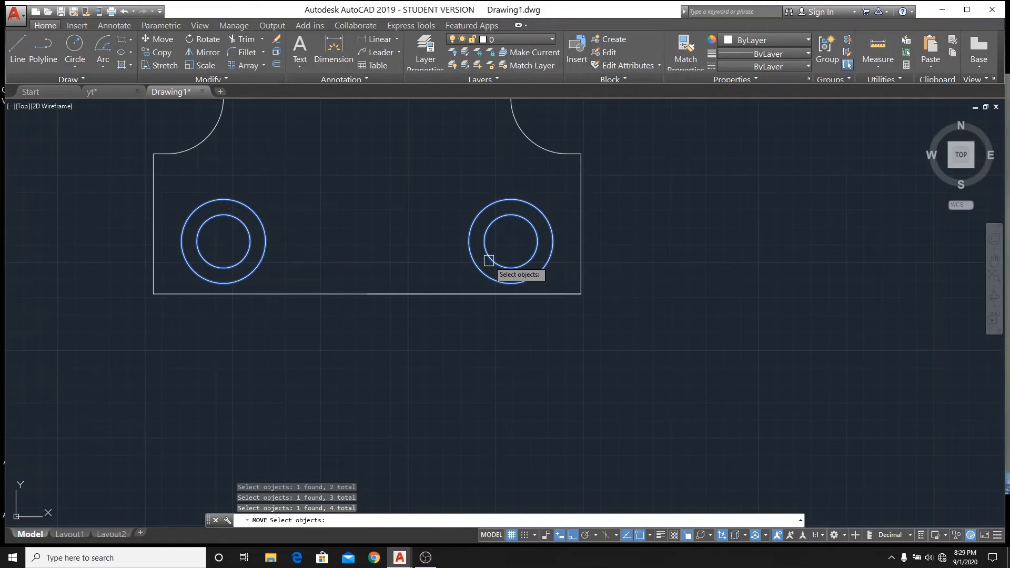
key(Return)
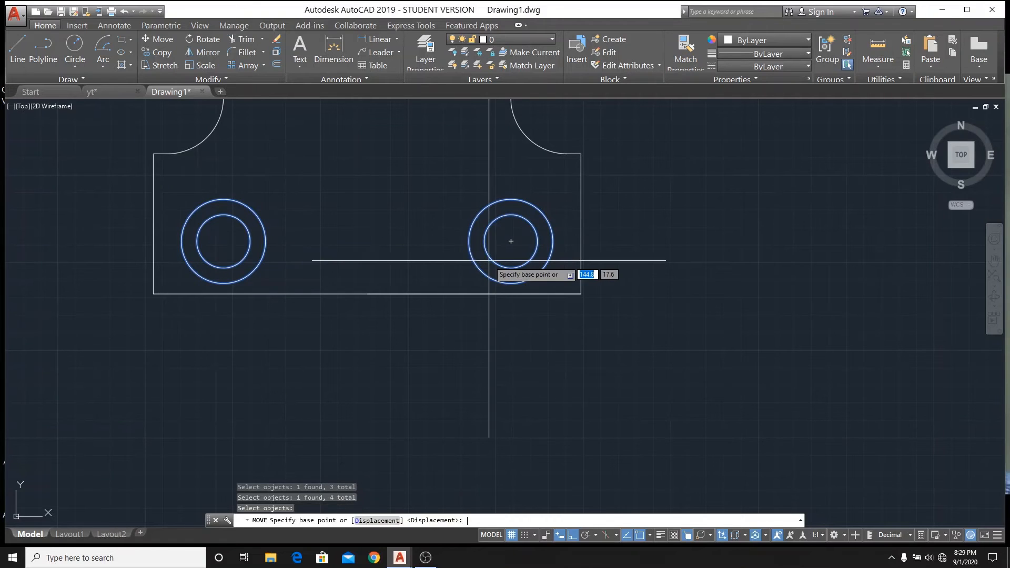
click(371, 272)
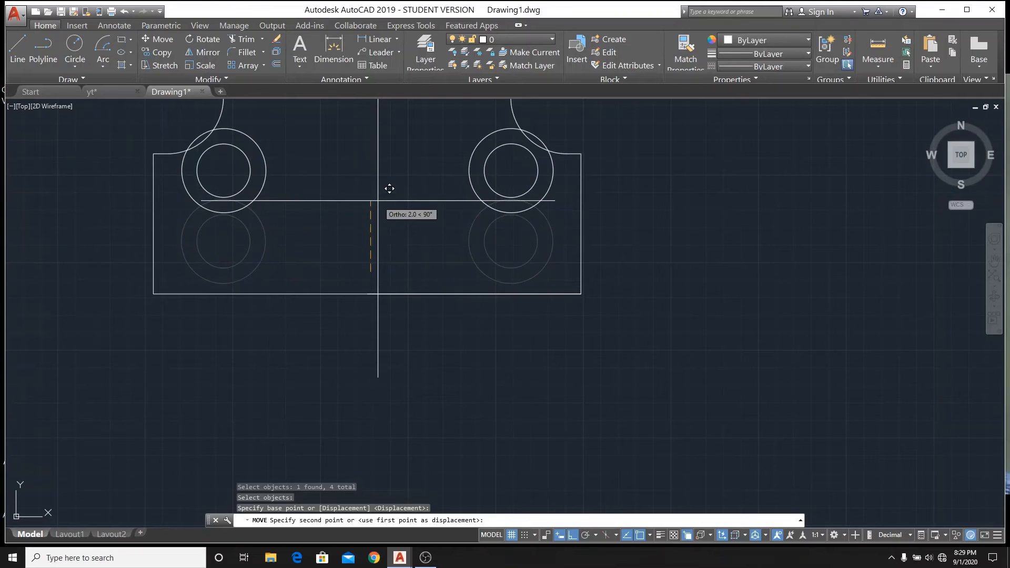
text(1)
key(Return)
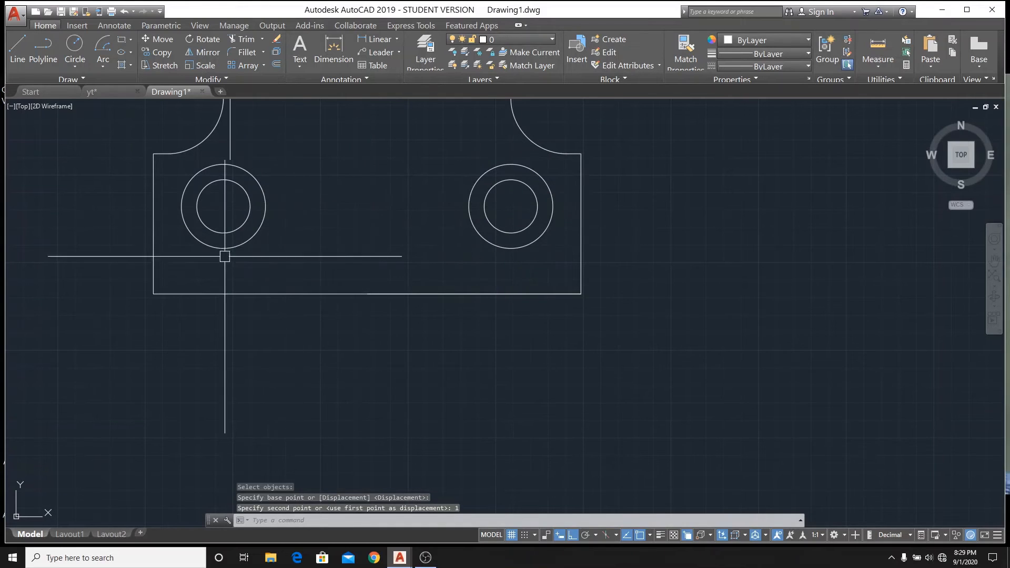
click(20, 59)
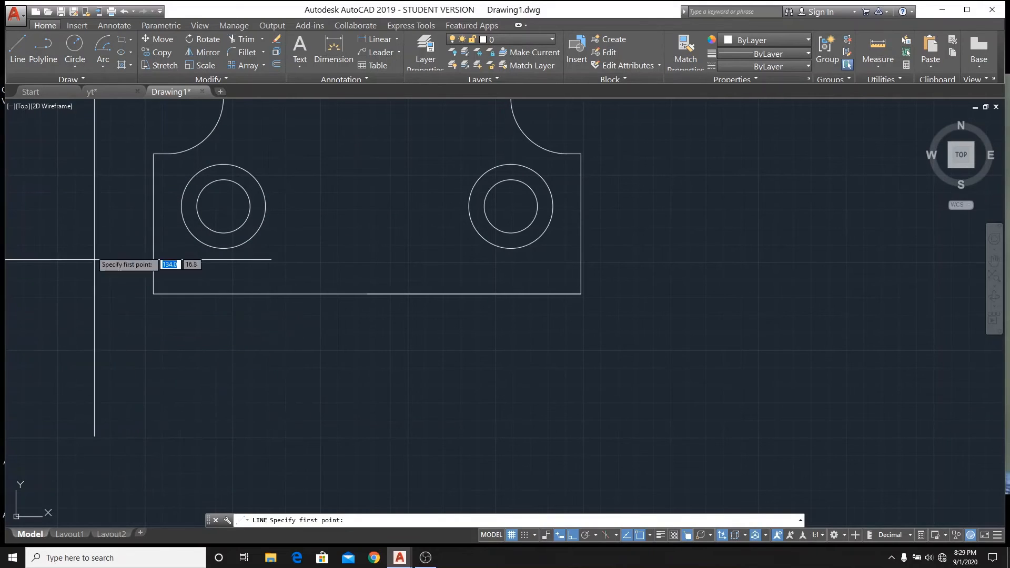
click(18, 47)
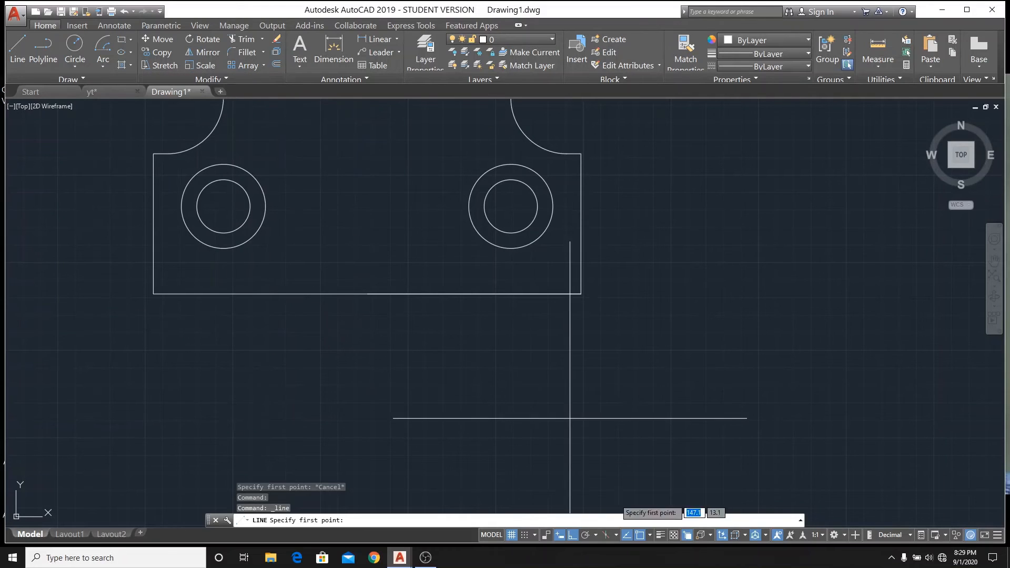
click(278, 64)
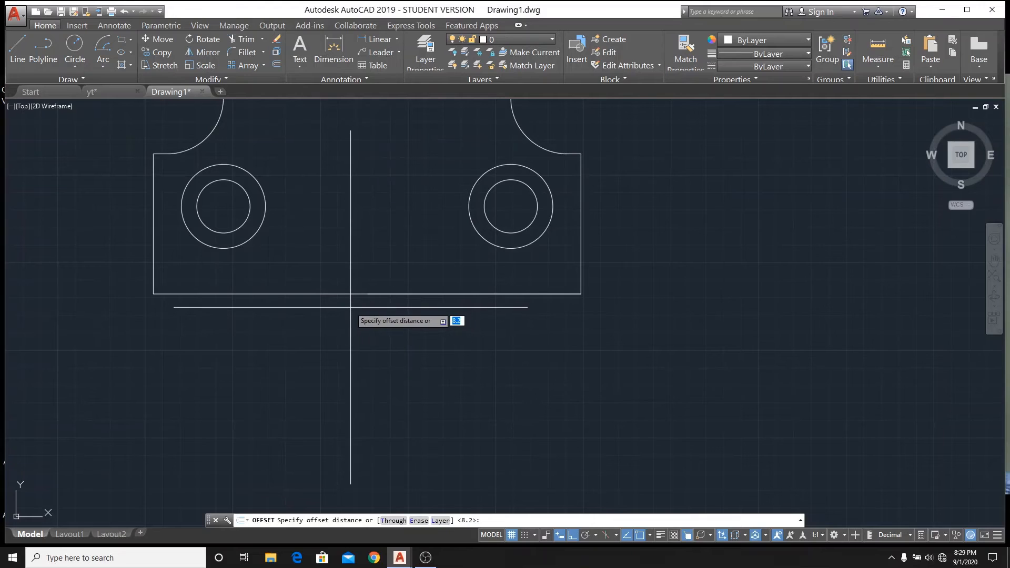
text(1)
key(Return)
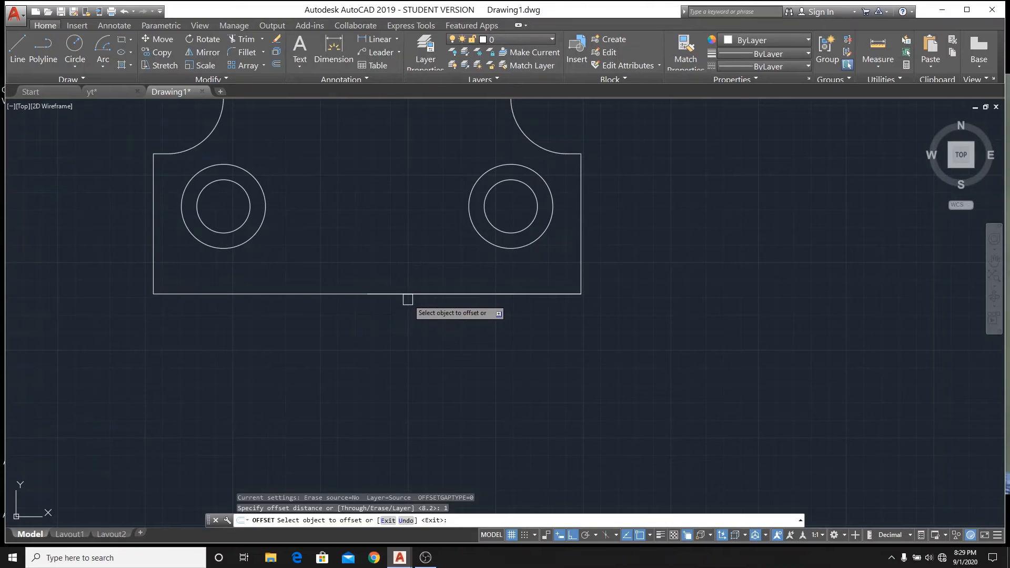
scroll(408, 298, down, 4)
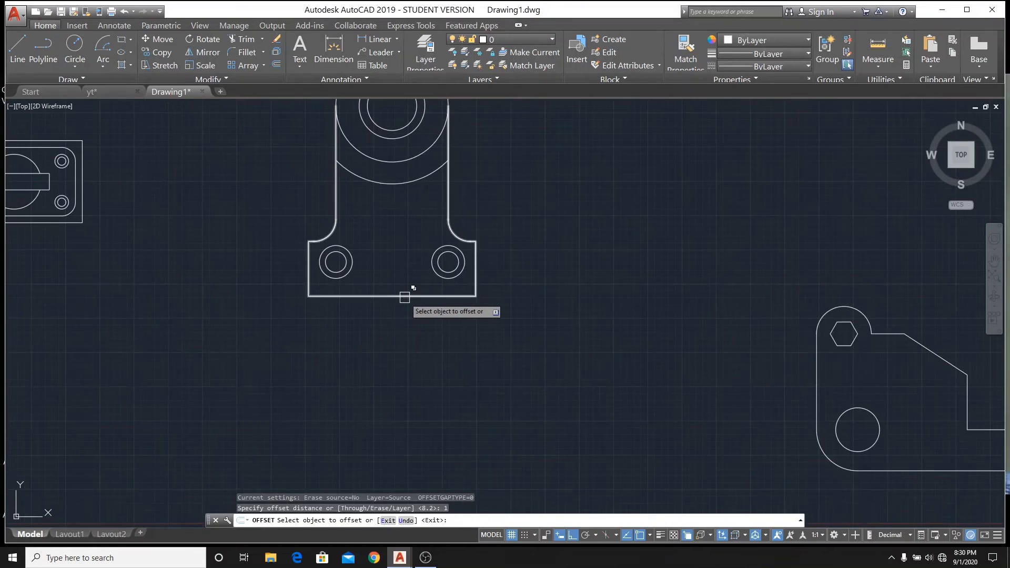
scroll(405, 298, up, 4)
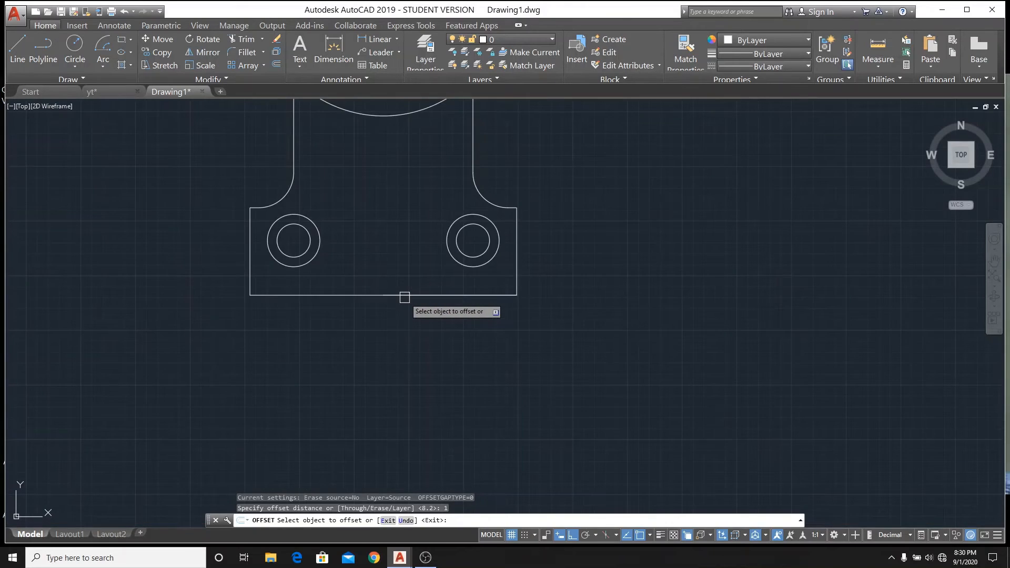
click(369, 296)
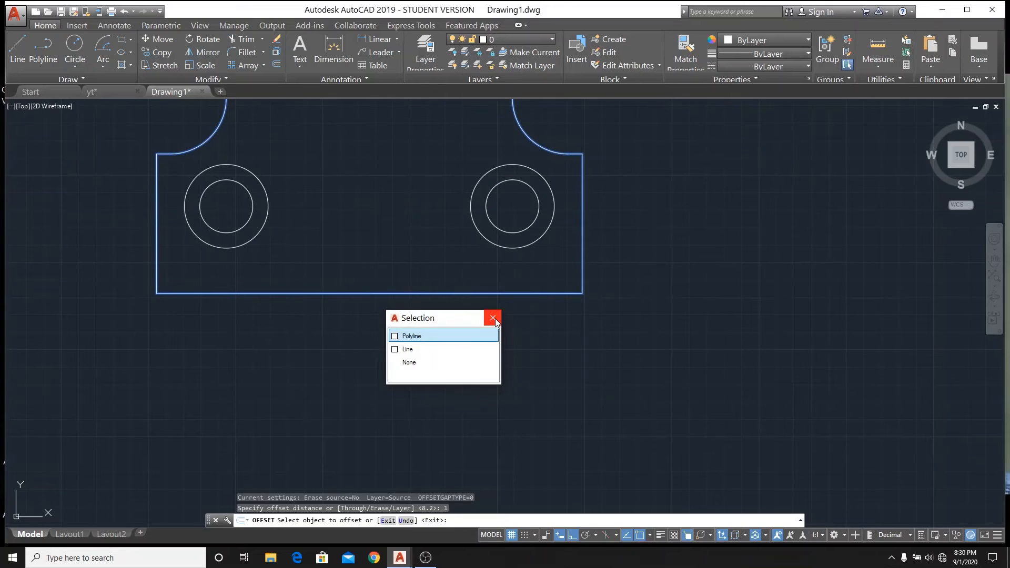
click(443, 335)
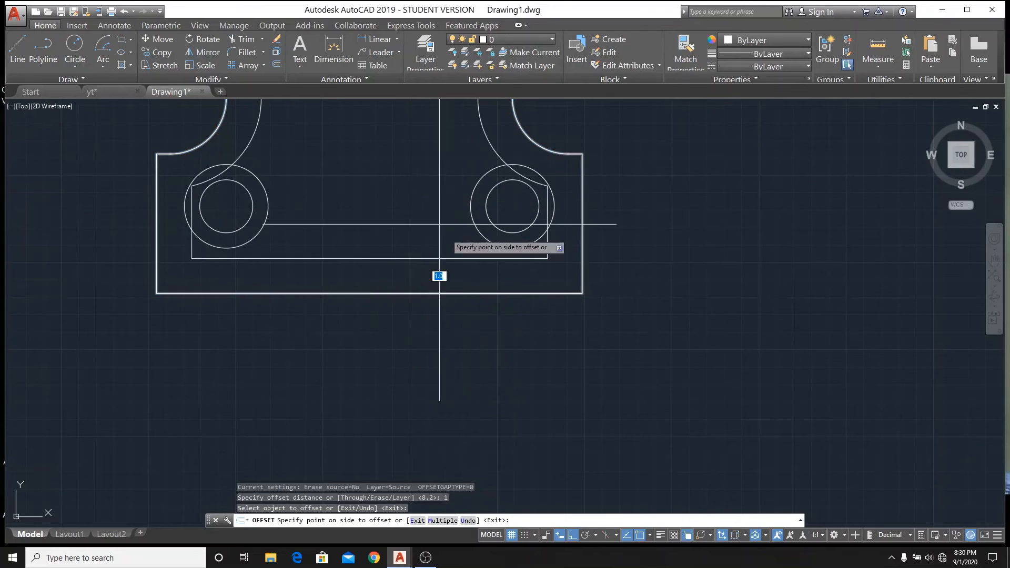
scroll(437, 231, down, 4)
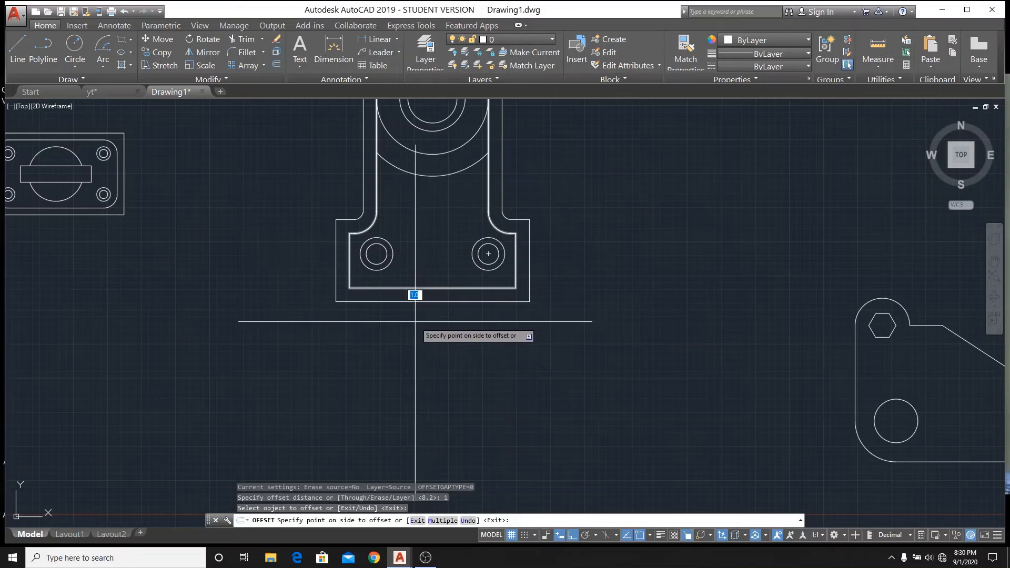
- Draw a straight line along the base's bottom edge from its lower-left corner to its lower-right corner
click(16, 58)
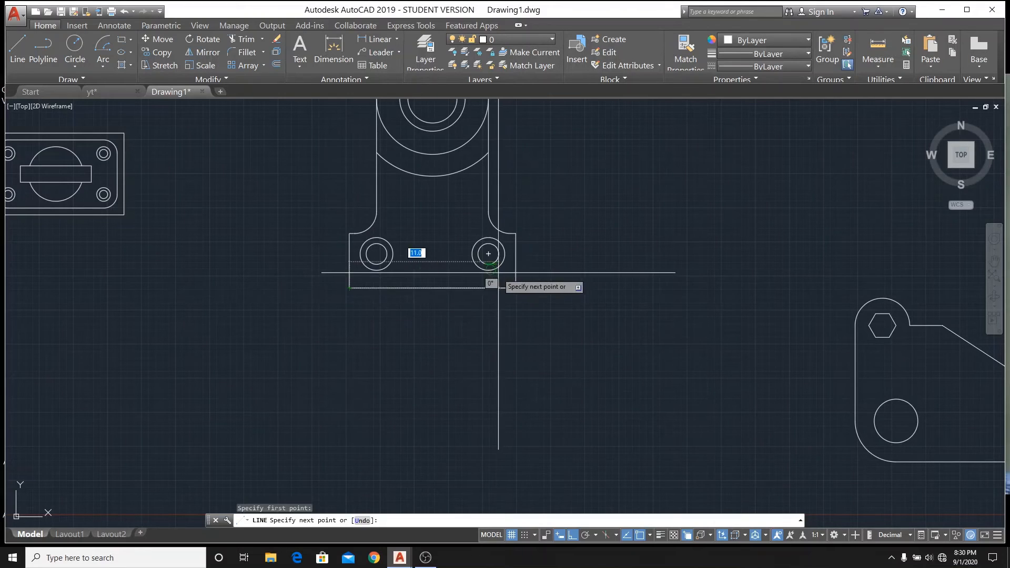
click(515, 288)
right_click(516, 288)
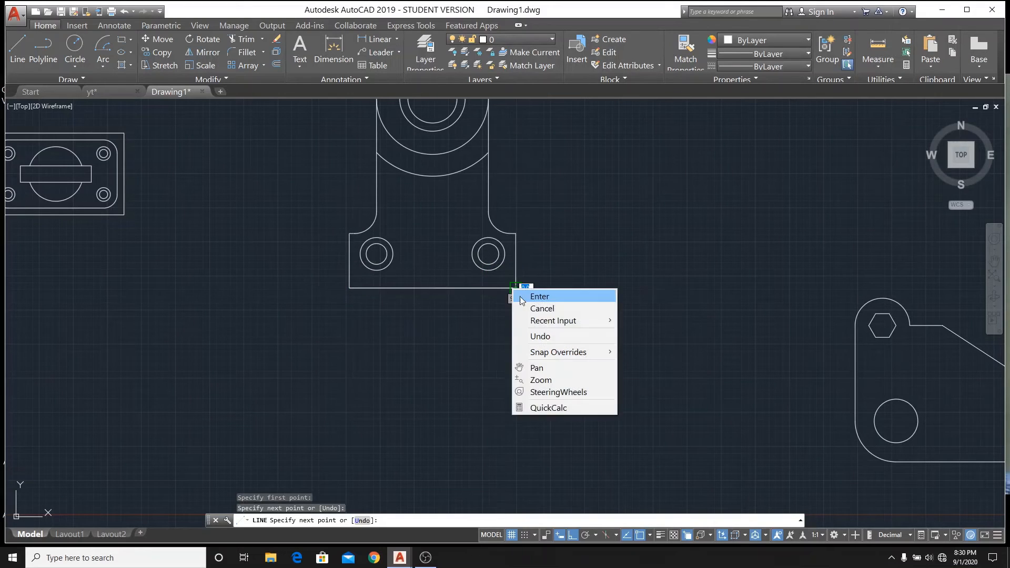
click(534, 306)
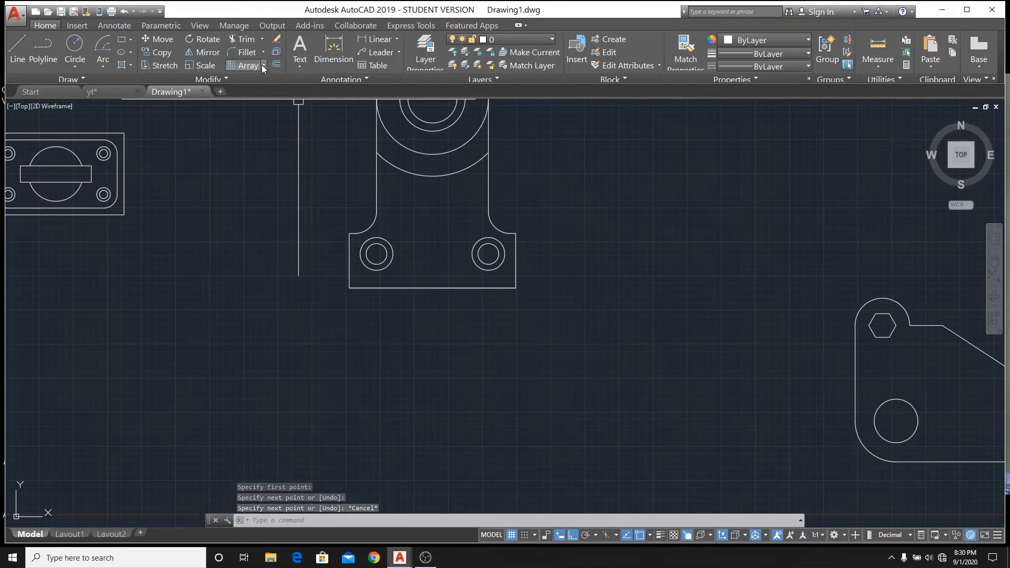
click(172, 42)
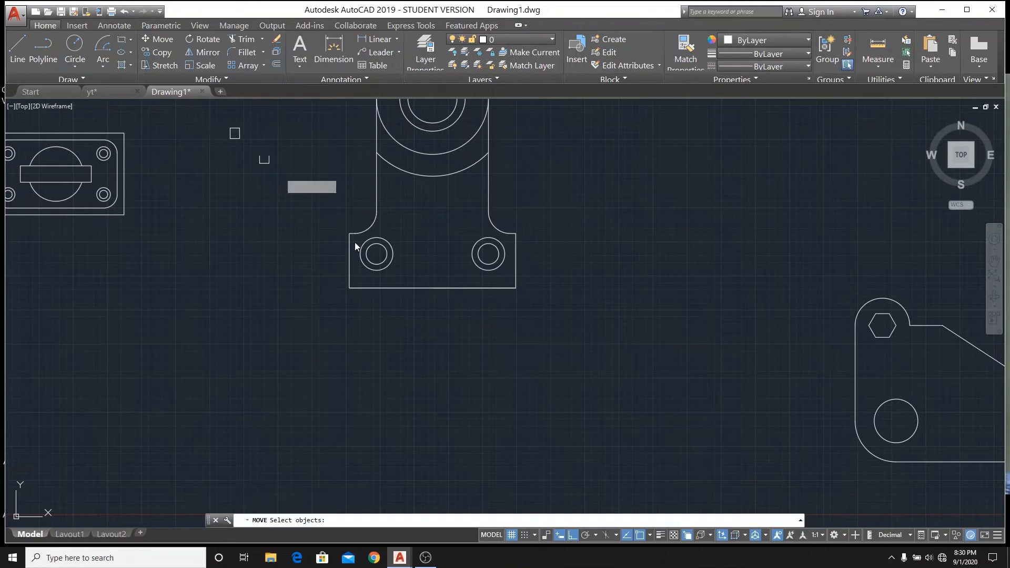
click(420, 291)
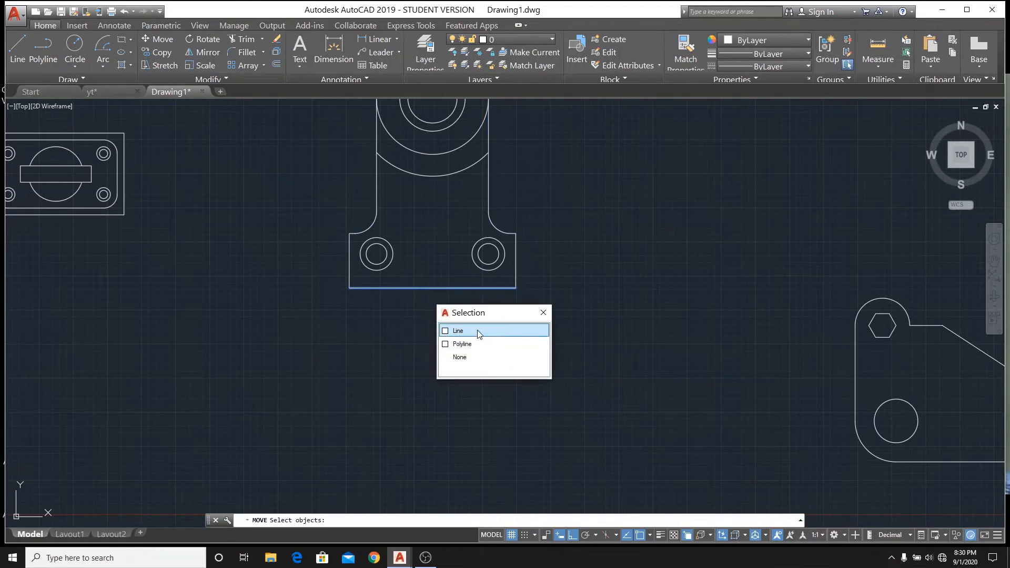
click(477, 330)
key(Return)
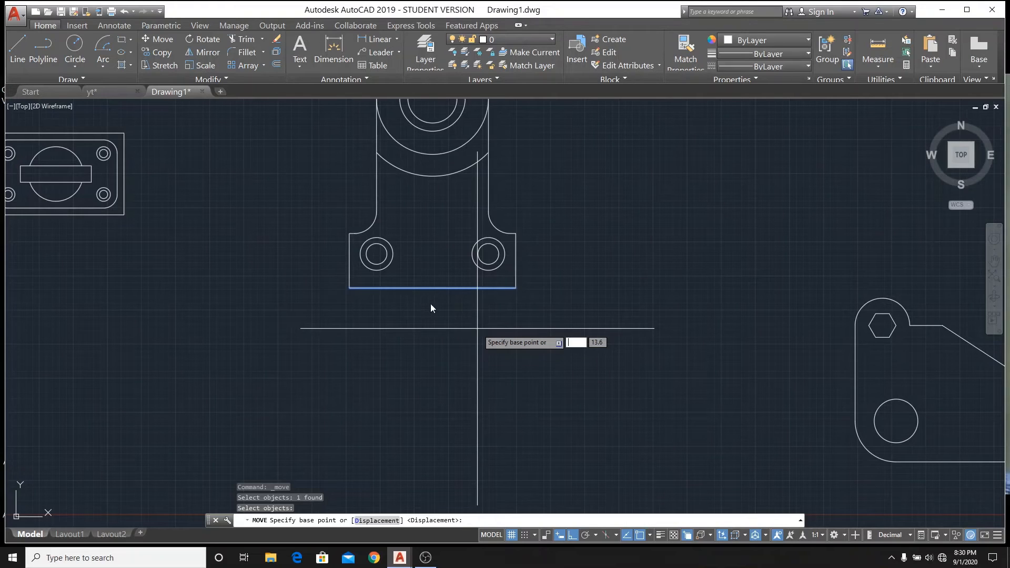
key(Escape)
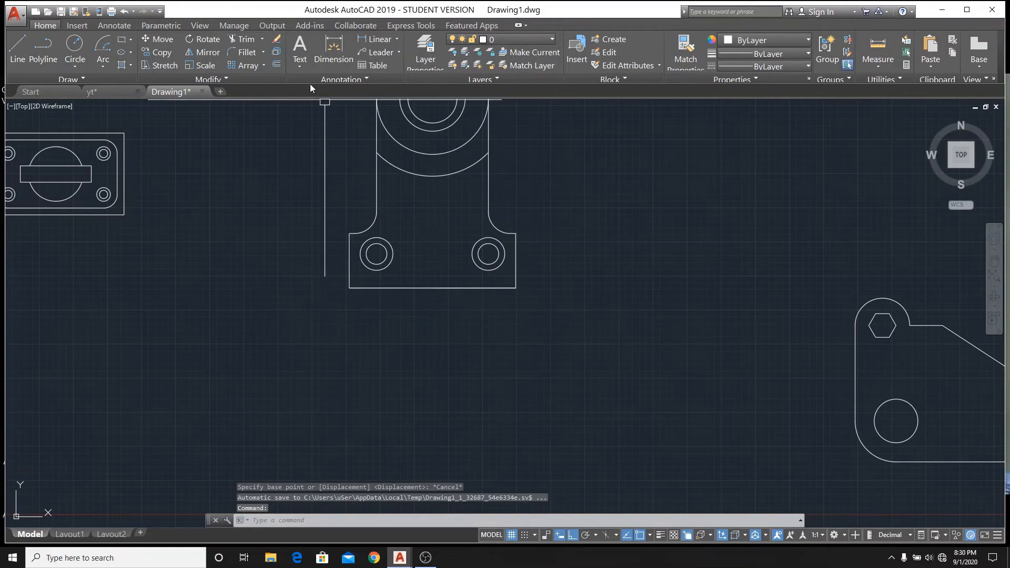
- Move the separate line on the base's bottom edge straight up by 1 to form the bottom strip
click(169, 37)
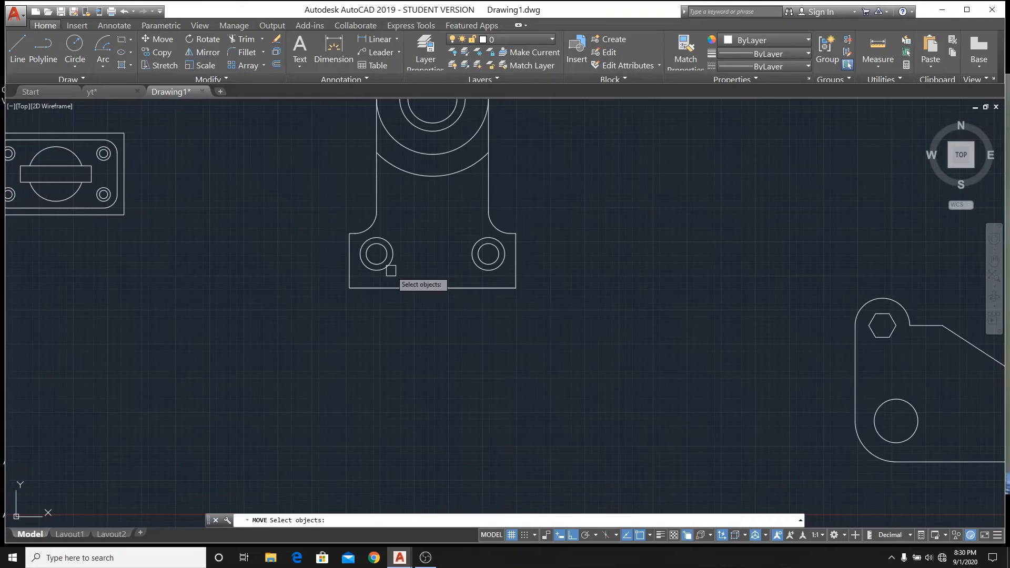
click(431, 288)
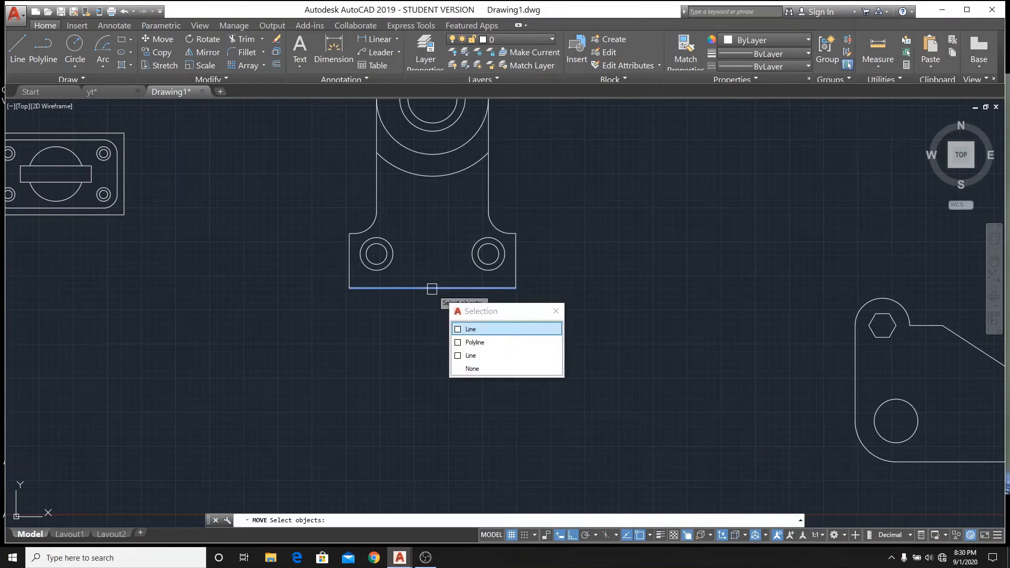
click(482, 328)
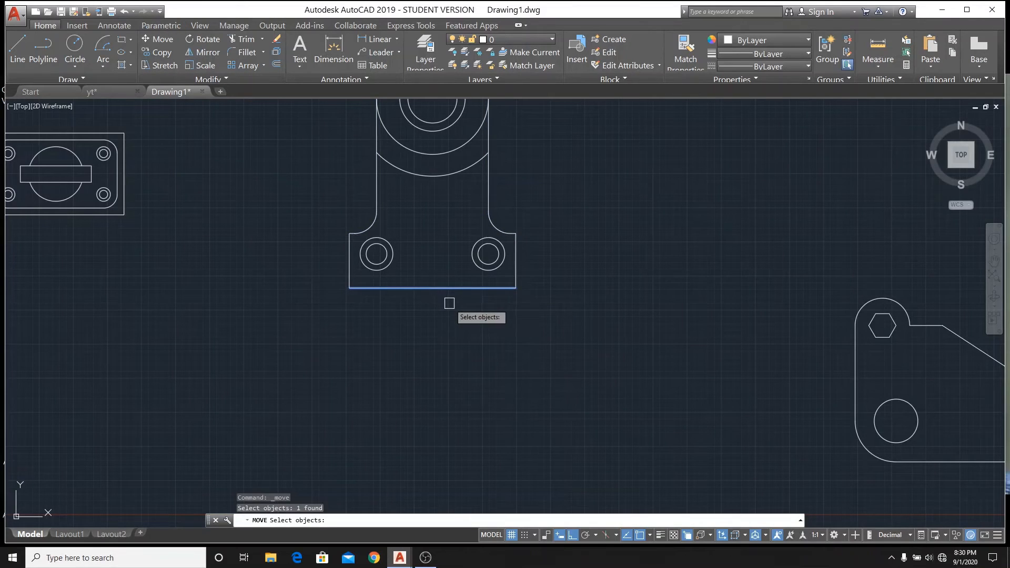
key(Return)
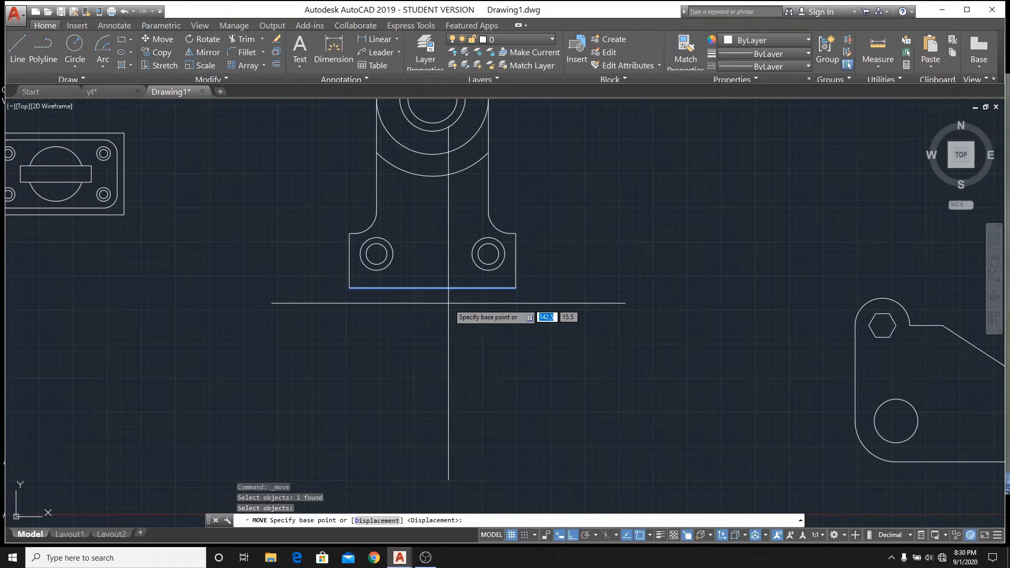
click(436, 319)
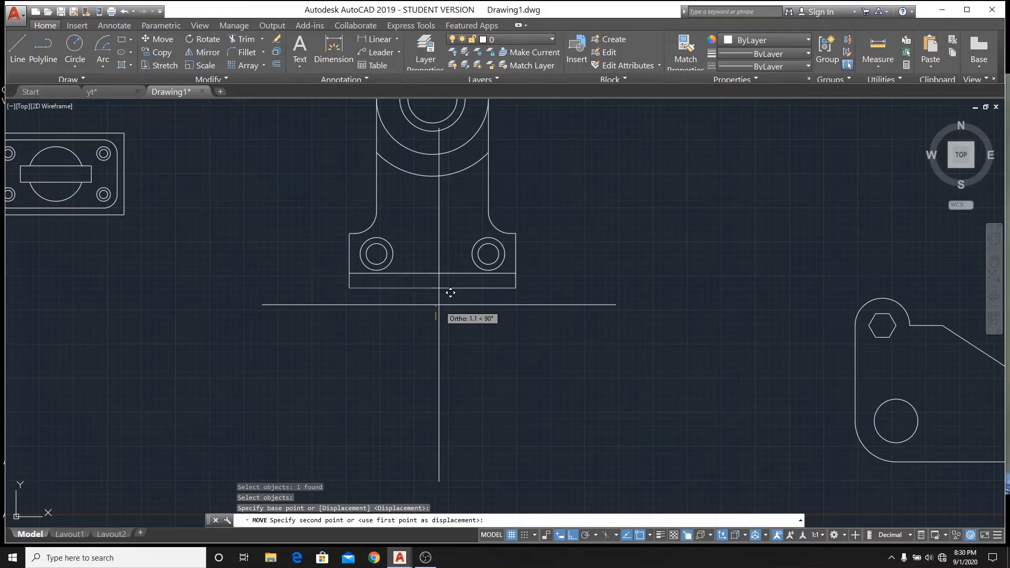
text(1)
key(Return)
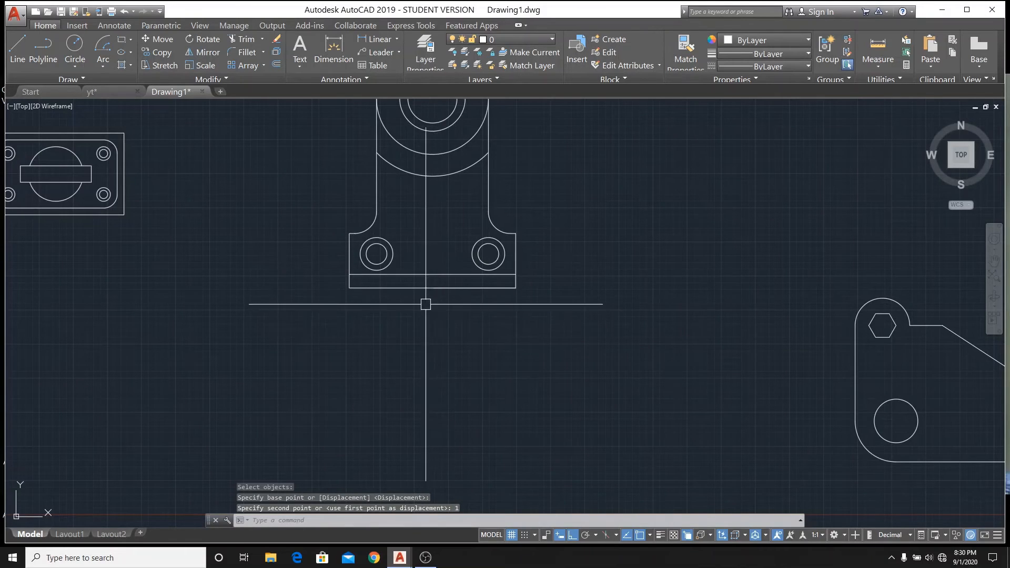
- Examine the width dimension of the curved-top cutout's bottom edge in the yt drawing and return to Drawing1
scroll(424, 303, down, 3)
scroll(423, 256, up, 3)
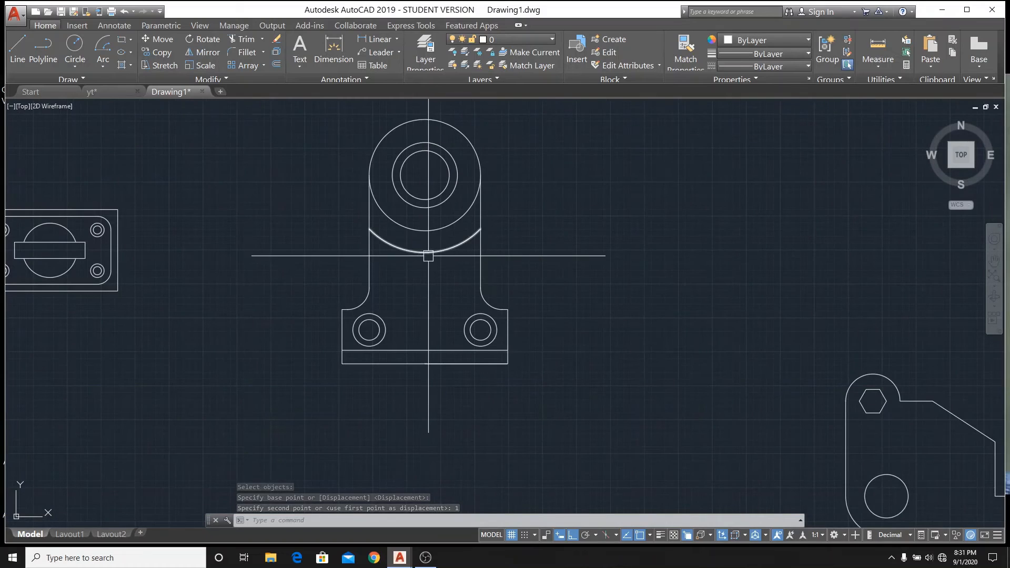
click(120, 91)
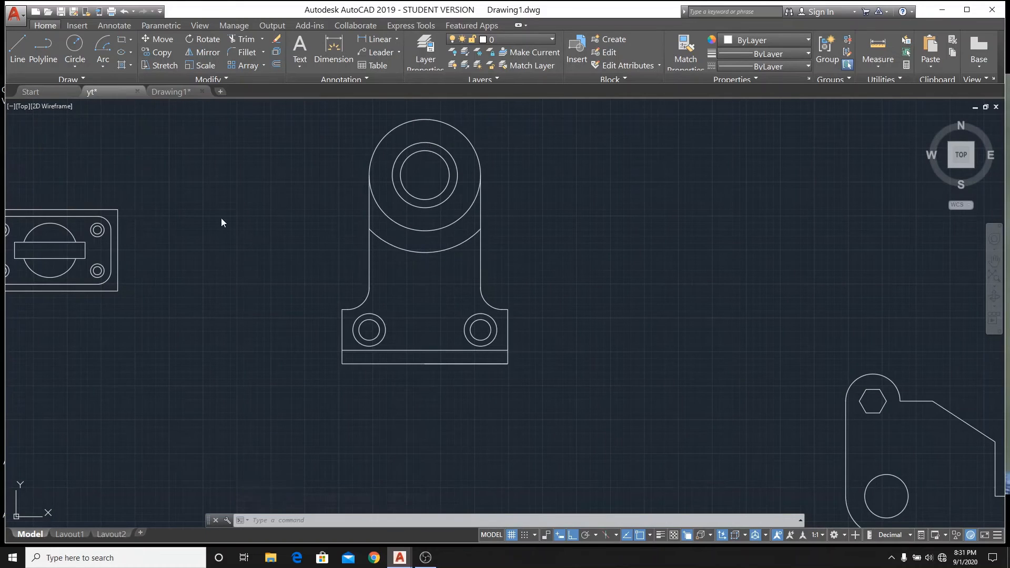
scroll(248, 243, down, 2)
scroll(365, 318, down, 2)
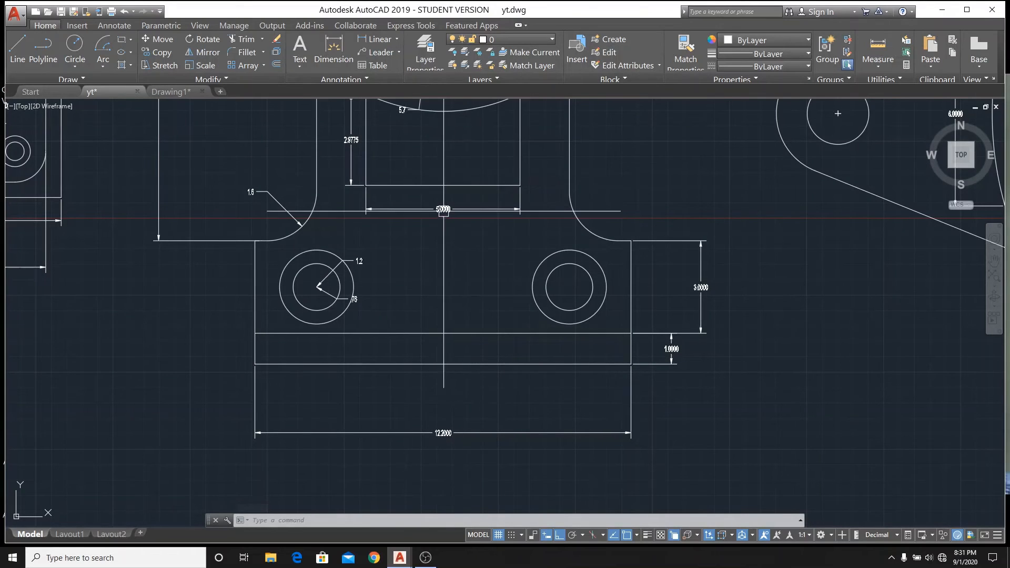
scroll(442, 208, up, 4)
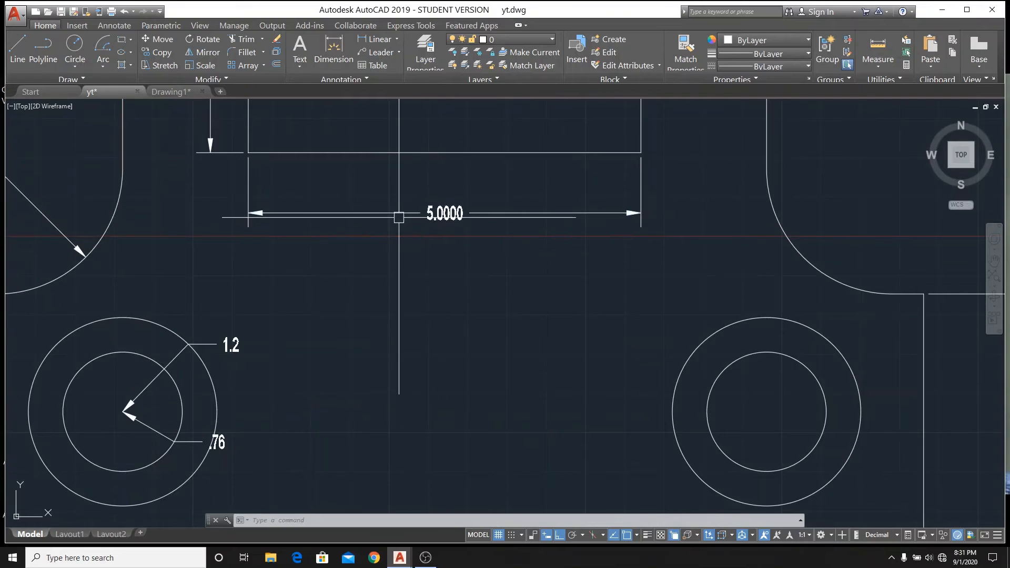
click(165, 92)
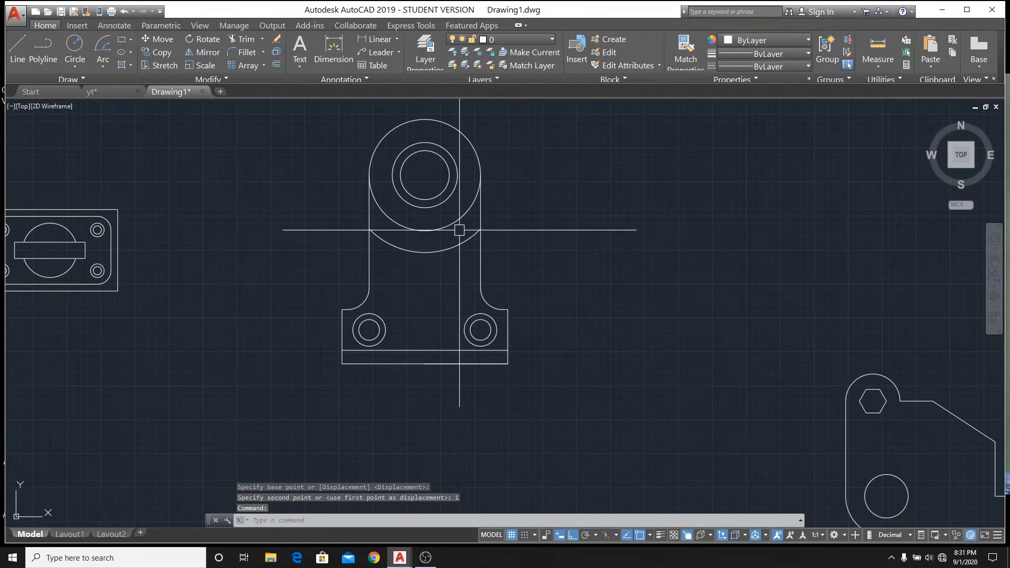
- From the midpoint of the horizontal line above the bottom strip, draw a line 2.5 to the right and continue it 5 back to the left
scroll(459, 230, up, 2)
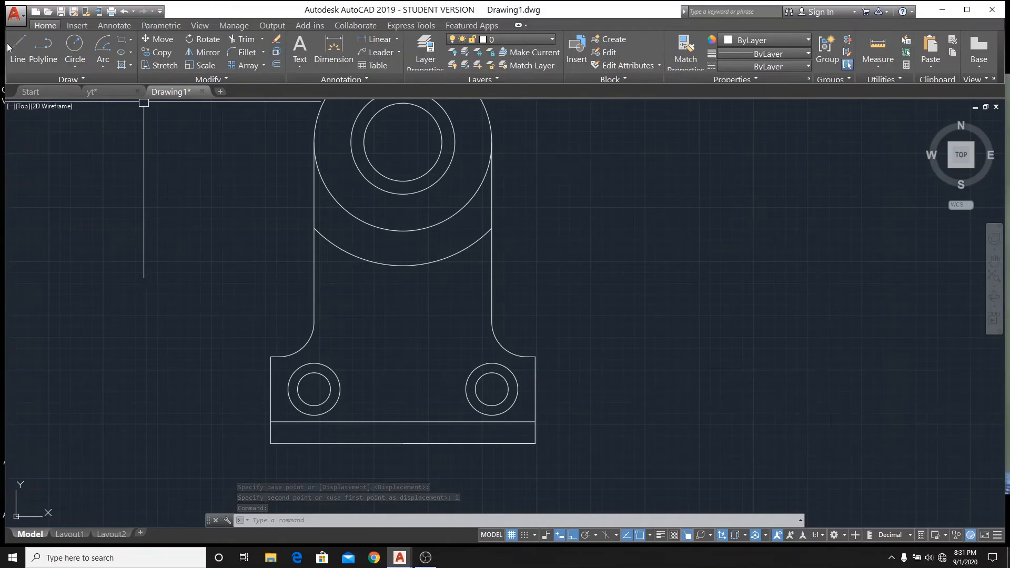
click(25, 56)
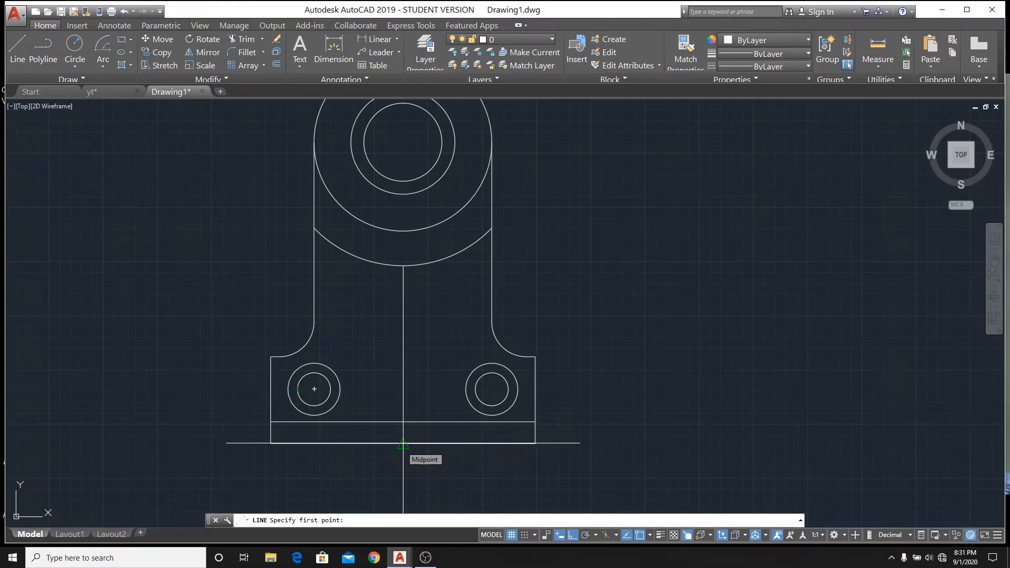
scroll(403, 445, up, 4)
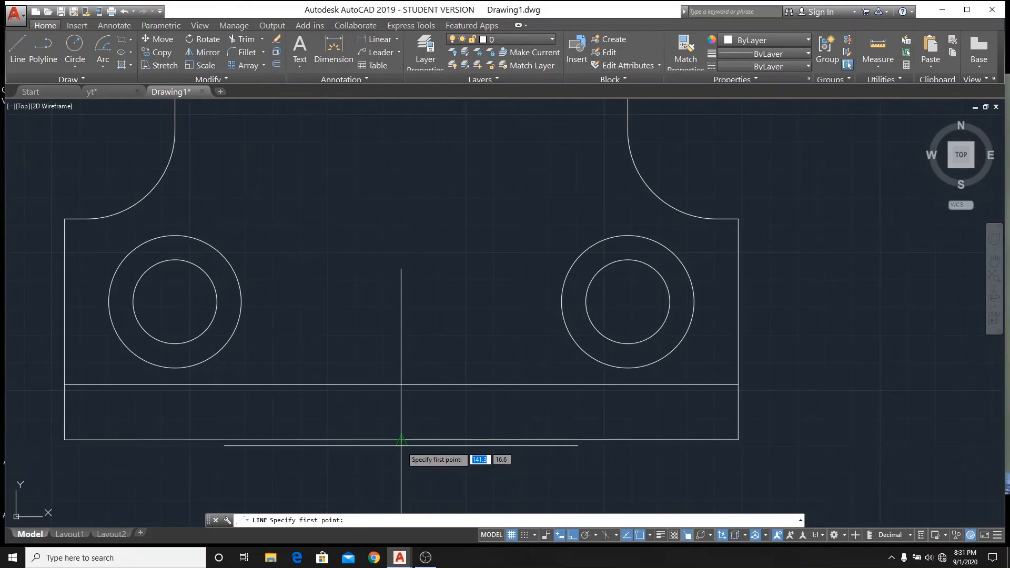
click(401, 385)
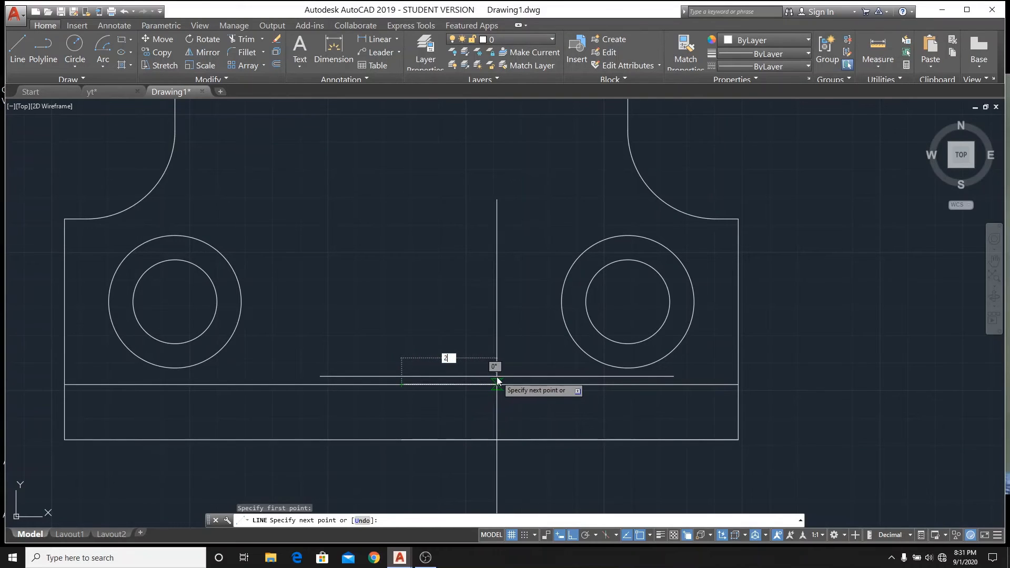
text(2.5)
key(Return)
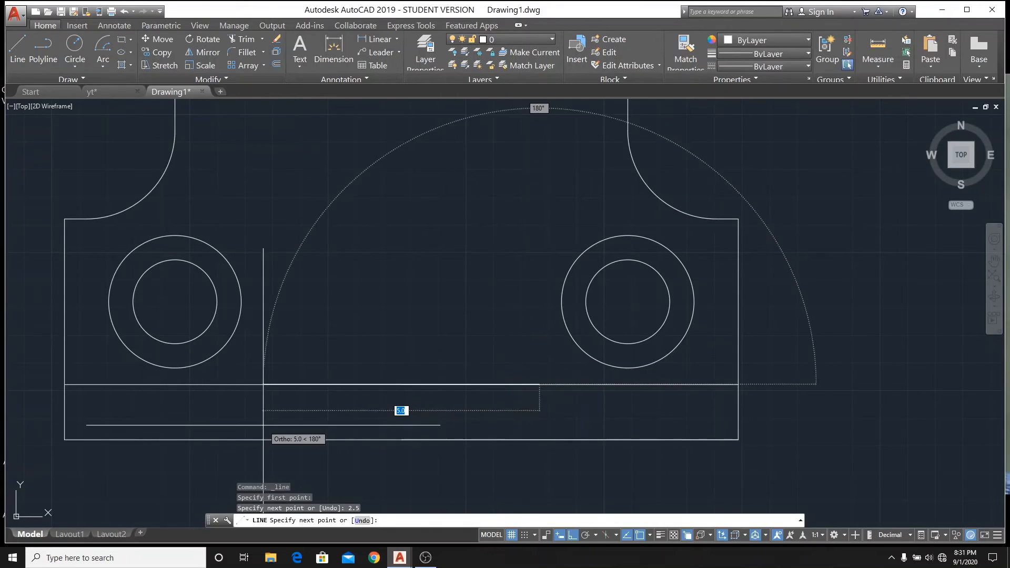
text(5)
key(Return)
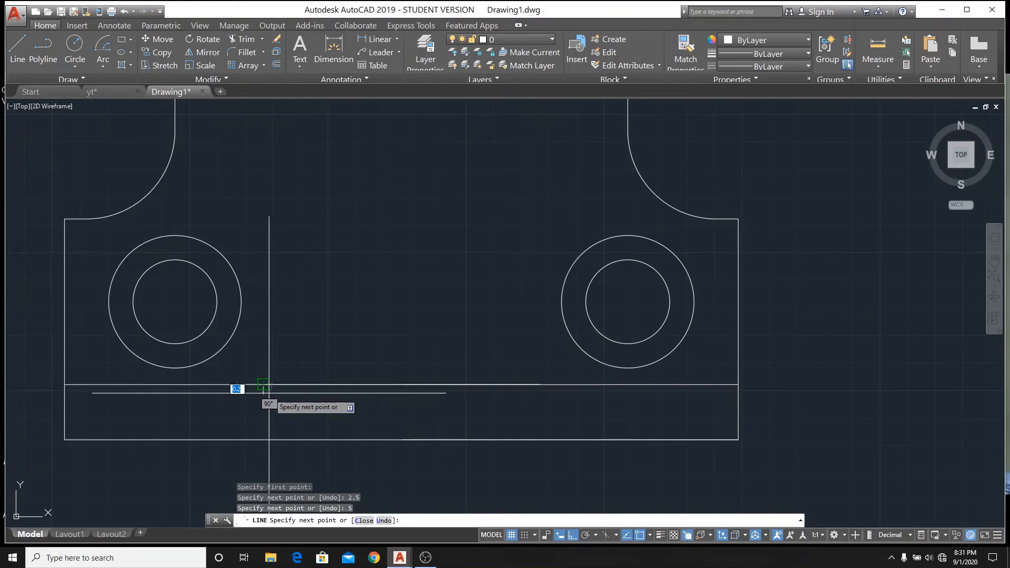
right_click(283, 384)
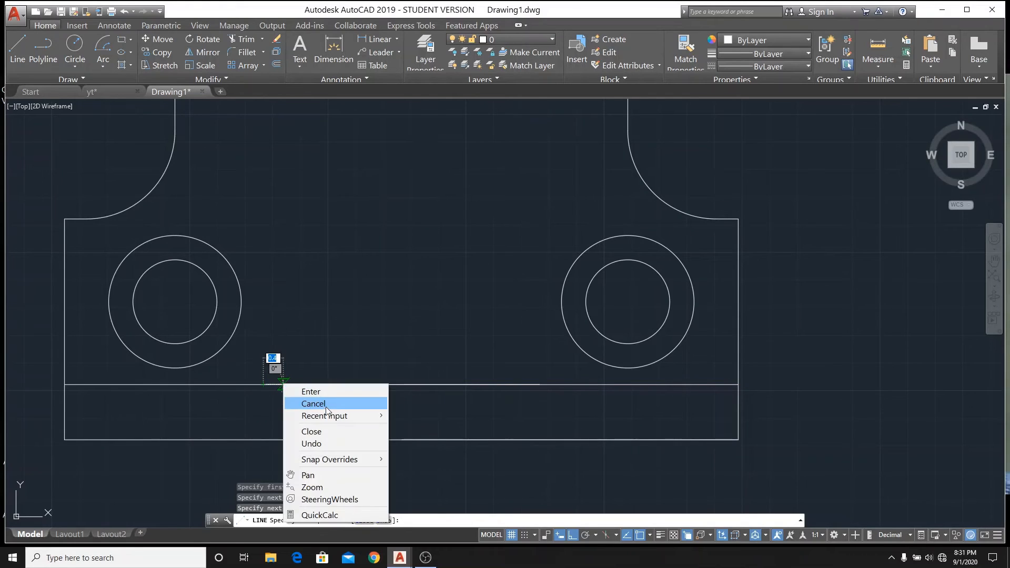
click(326, 405)
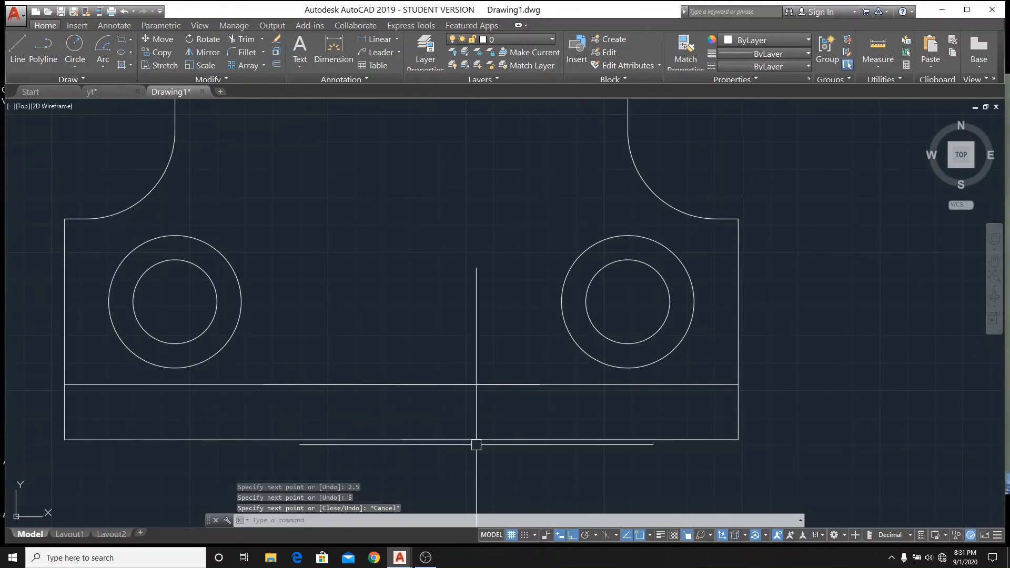
- Delete the 2.5 line overlapping the right half of the 5-long line on the bottom strip's top edge
click(475, 388)
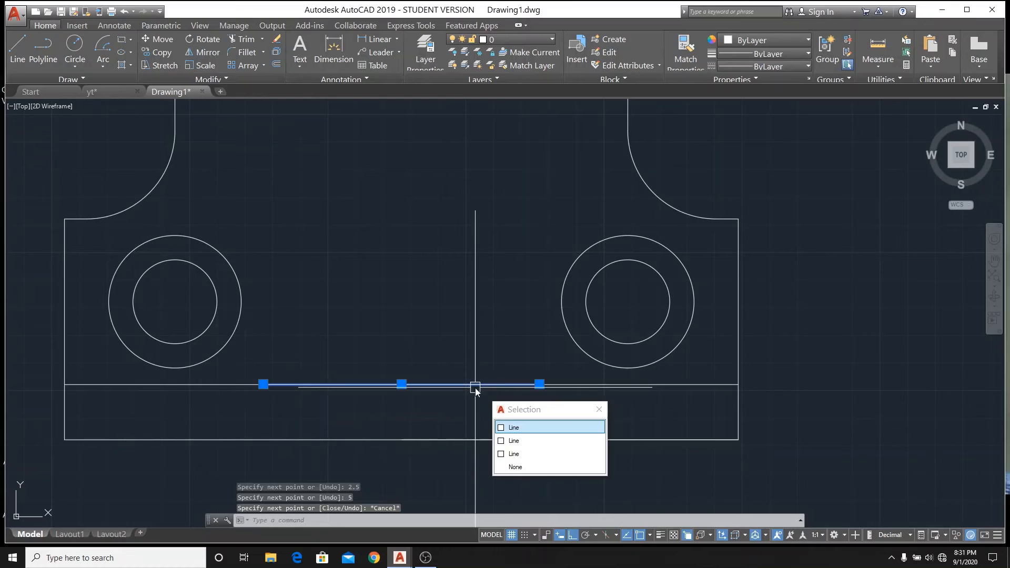
click(509, 442)
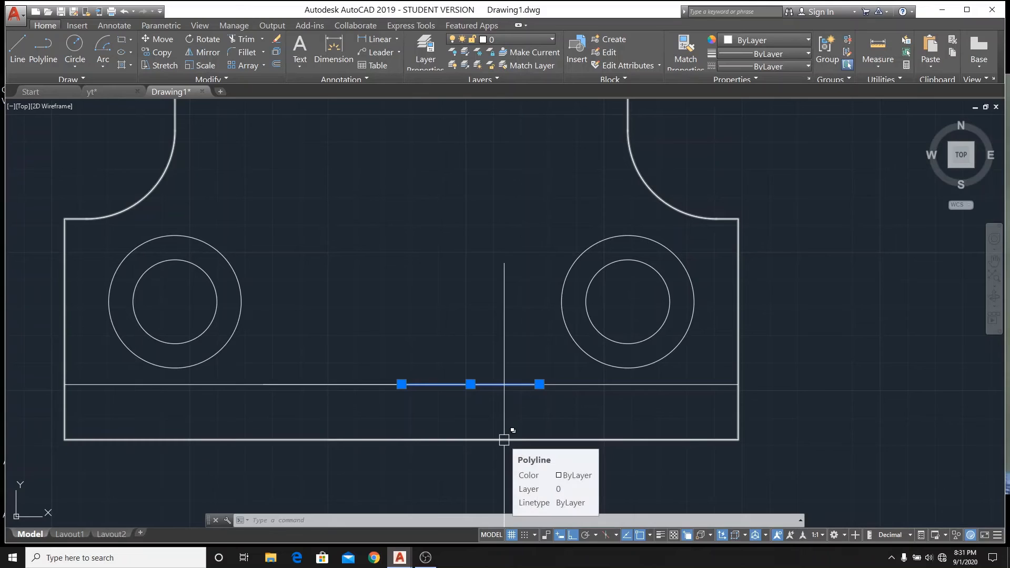
text(m)
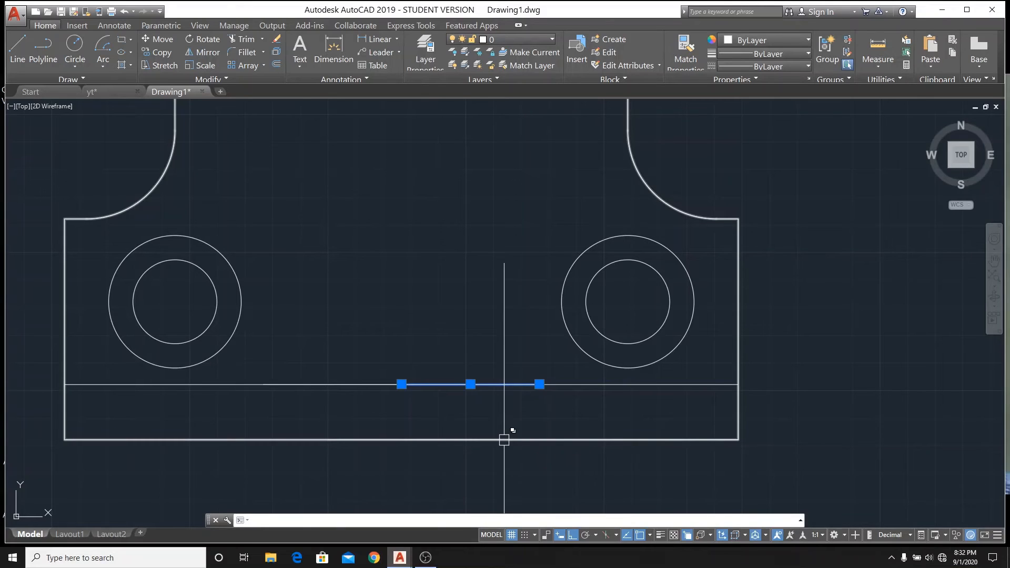
key(Delete)
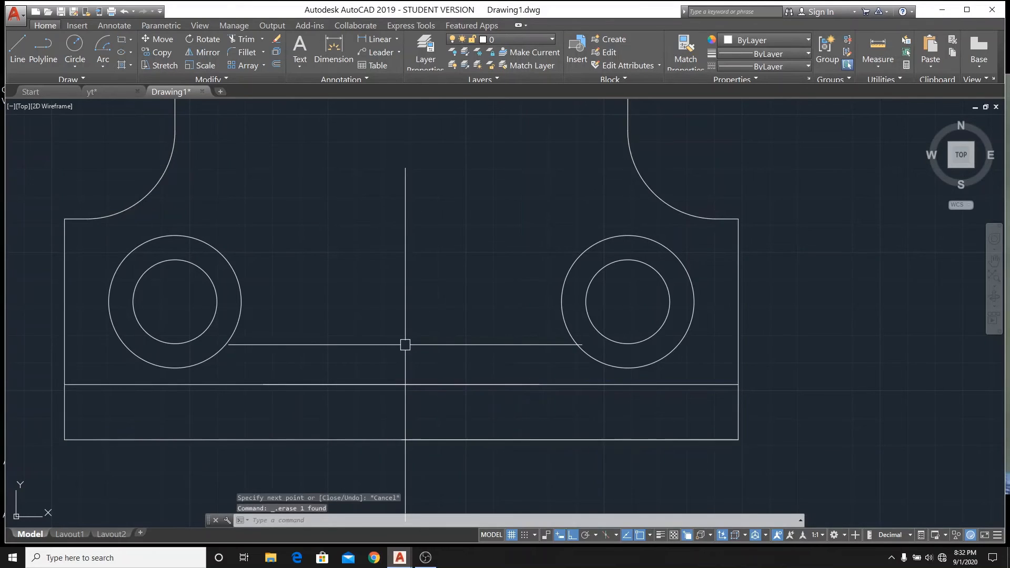
- Move the 5-long line on the bottom strip's top edge straight up by 4.8 to form the cutout's bottom edge
click(412, 380)
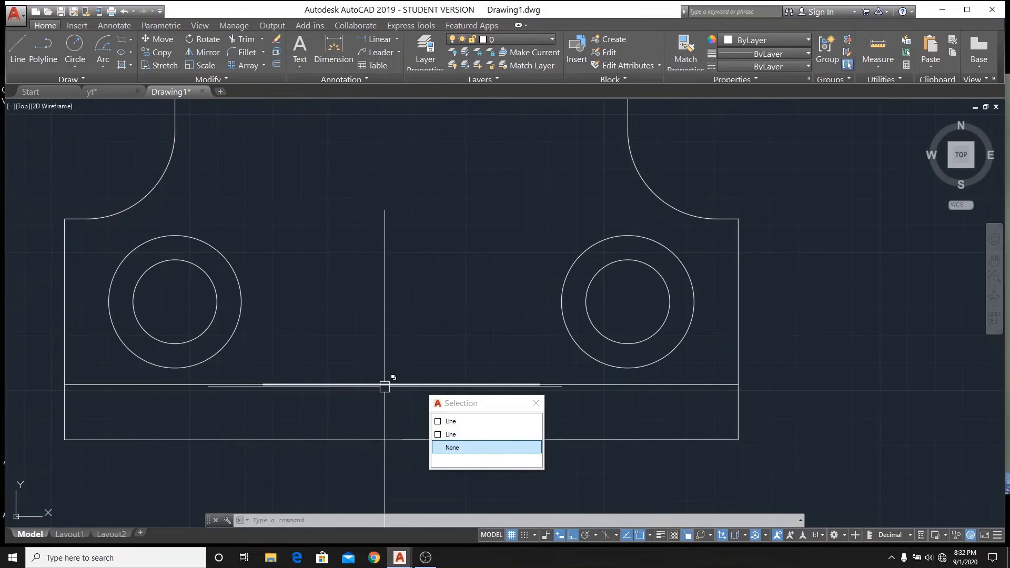
click(535, 403)
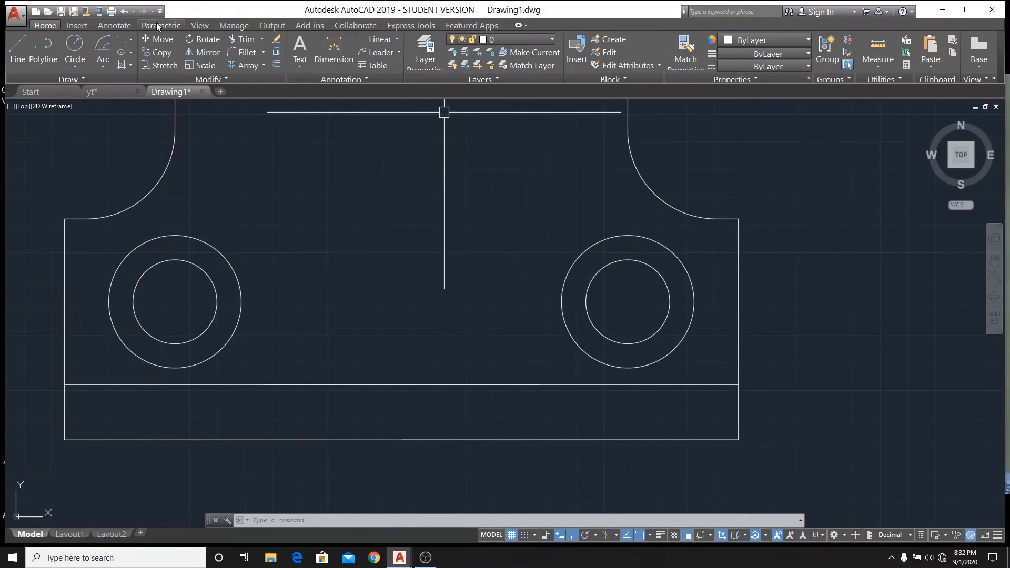
click(159, 39)
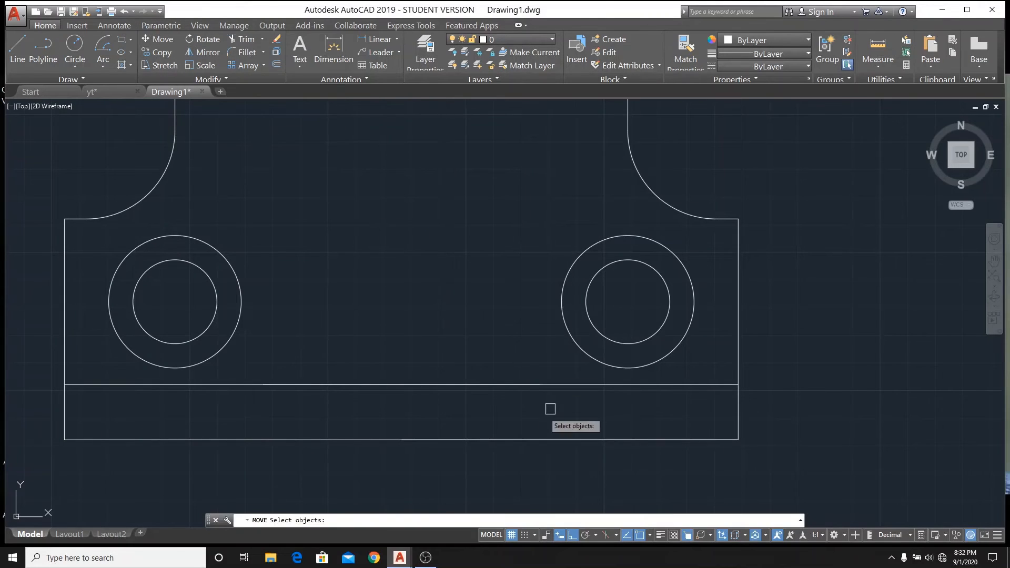
click(415, 387)
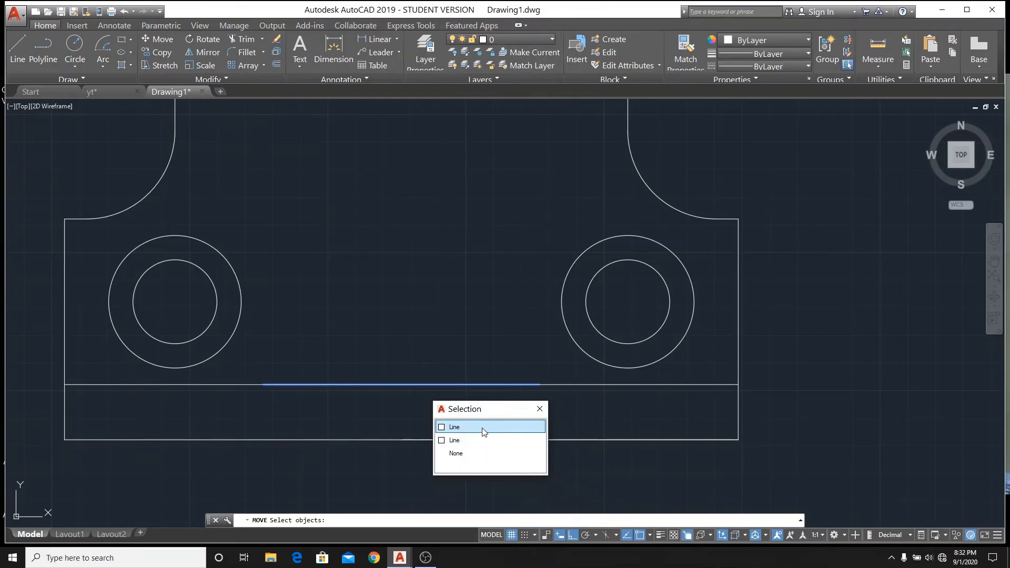
click(482, 427)
key(Return)
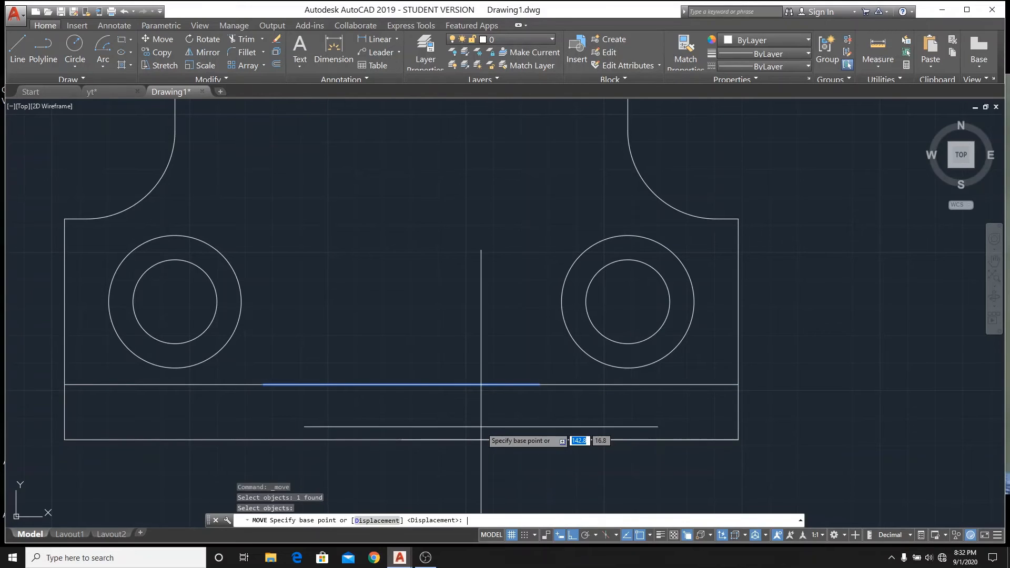
click(412, 418)
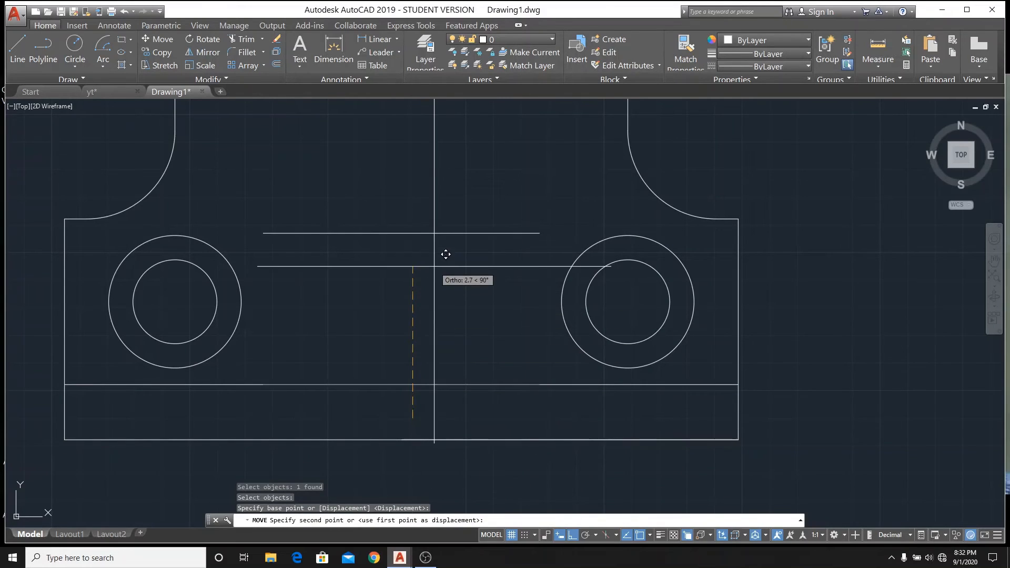
text(4.8)
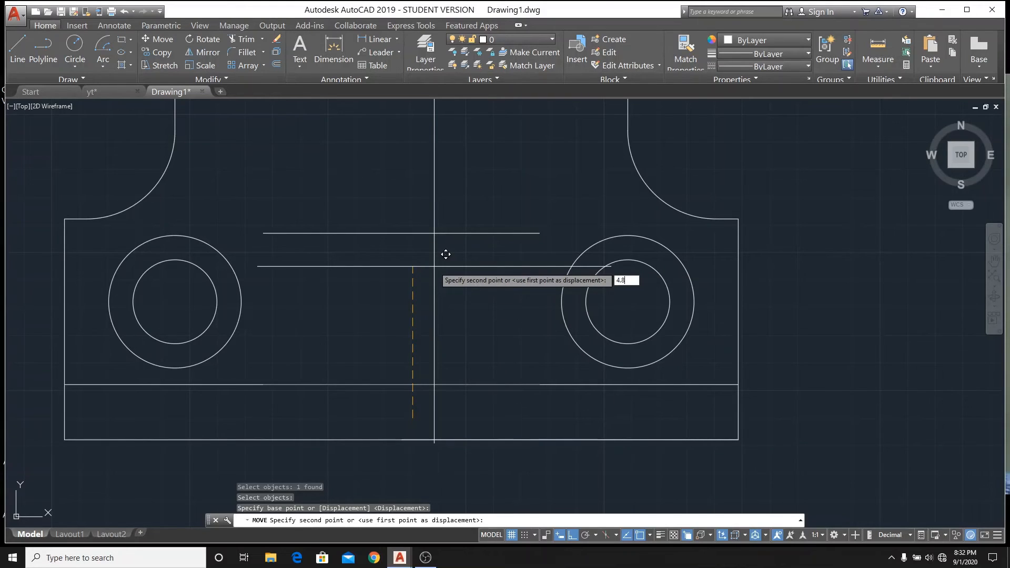
key(Return)
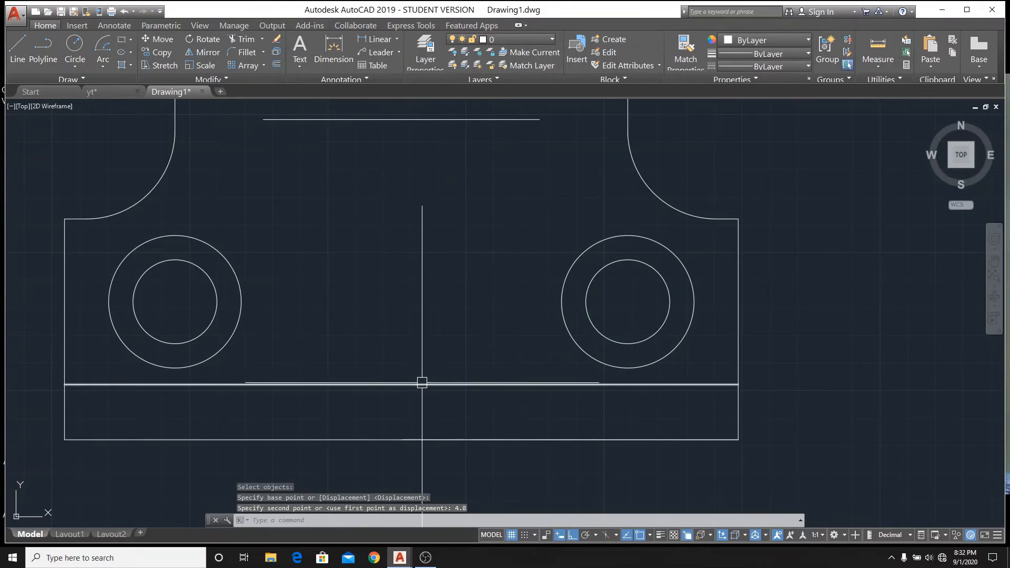
- Try to draw the cutout's left side from the bottom edge's left end up to the arcs, and delete the slanted line
click(424, 385)
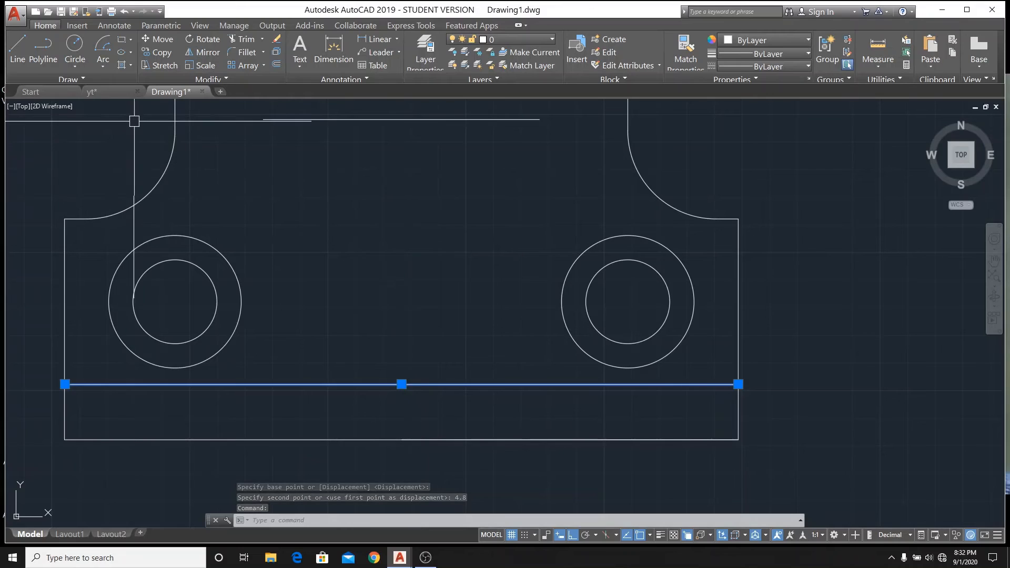
scroll(383, 345, down, 2)
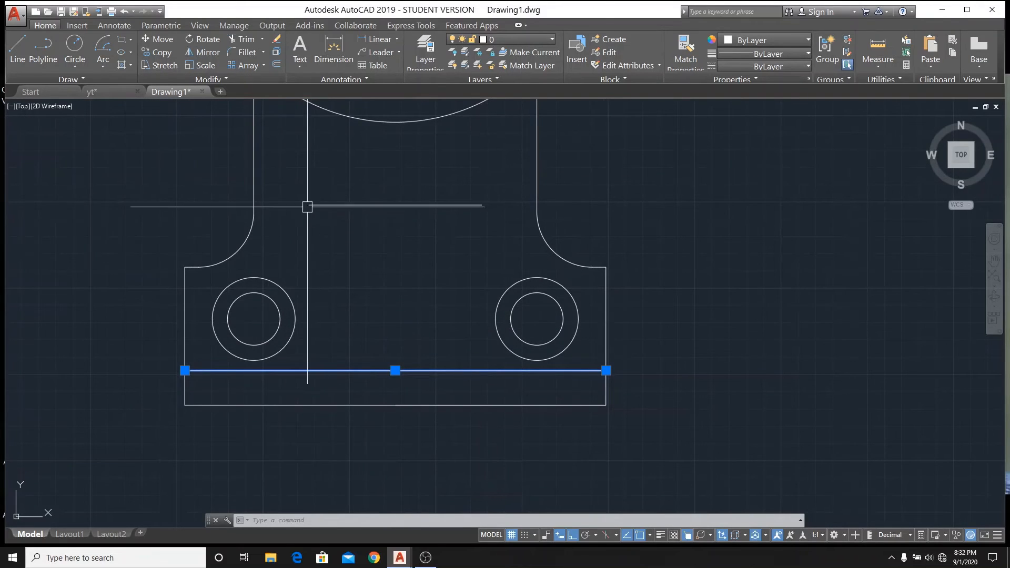
click(23, 53)
scroll(302, 263, down, 3)
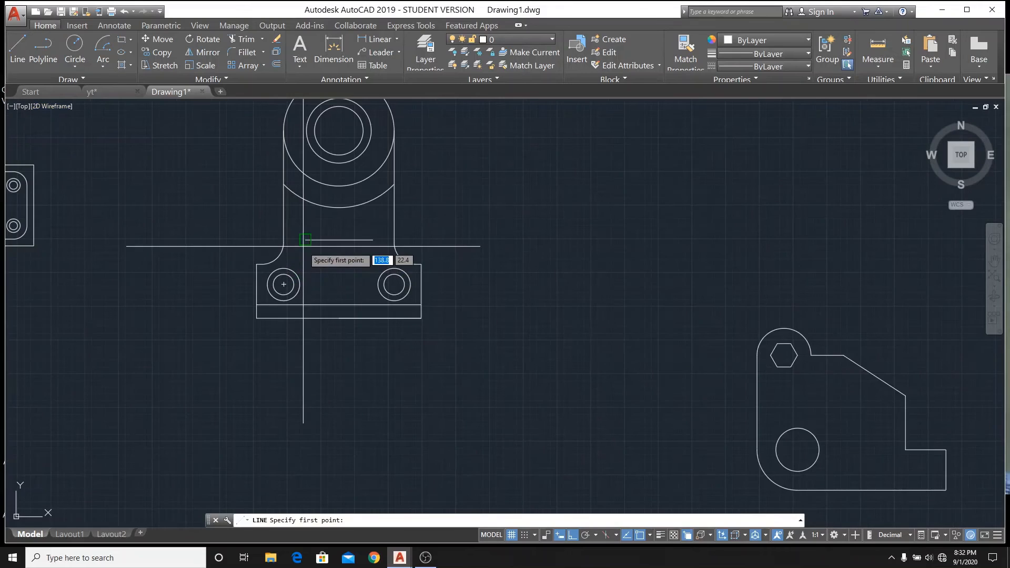
click(305, 239)
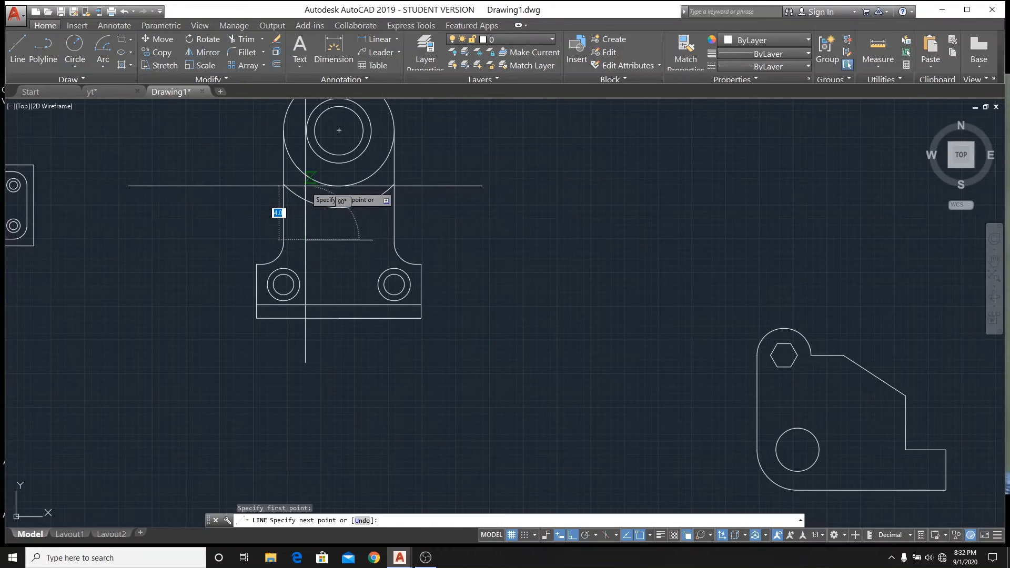
click(310, 179)
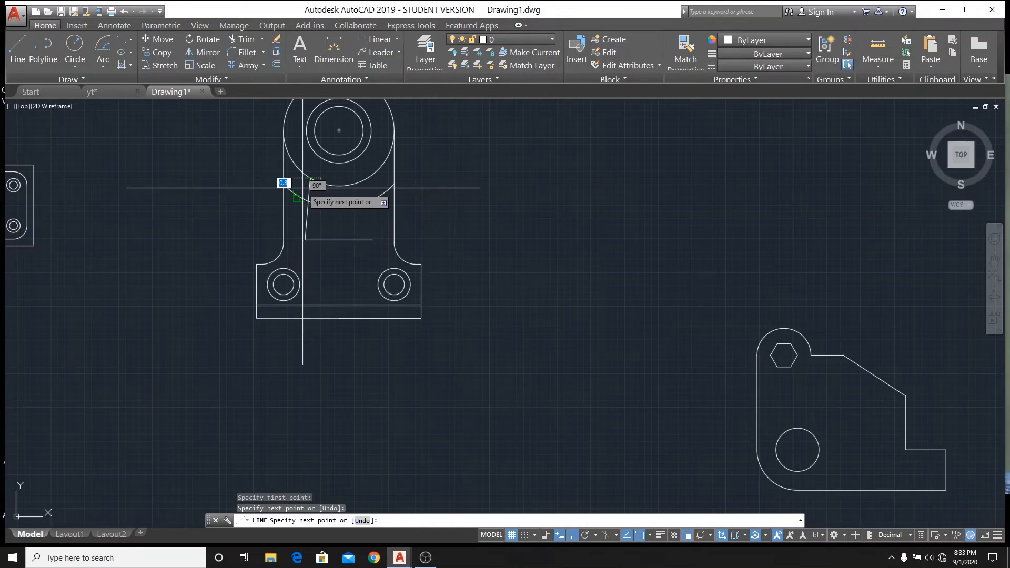
right_click(302, 189)
mouse_move(327, 226)
click(332, 209)
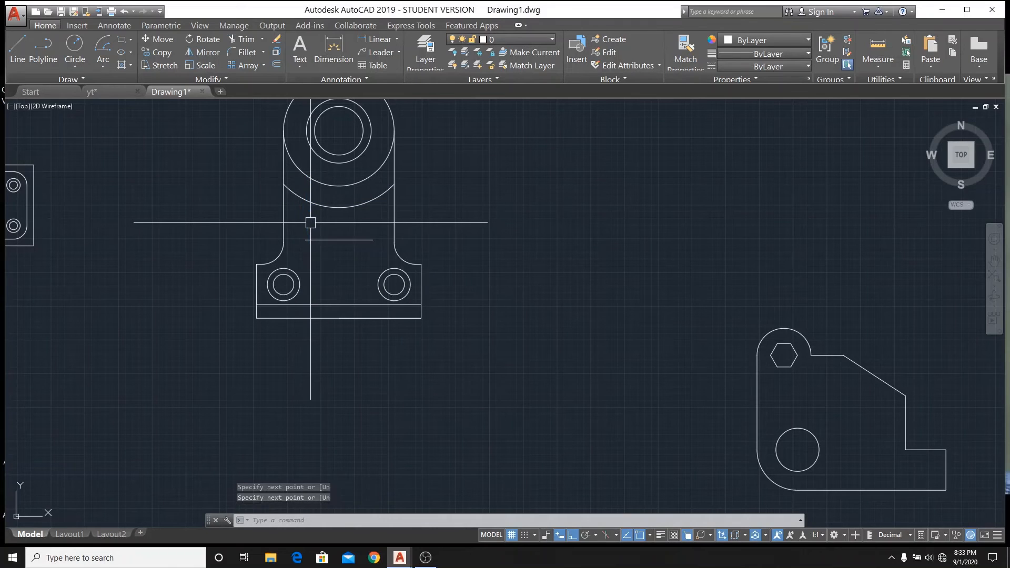
click(310, 222)
key(Delete)
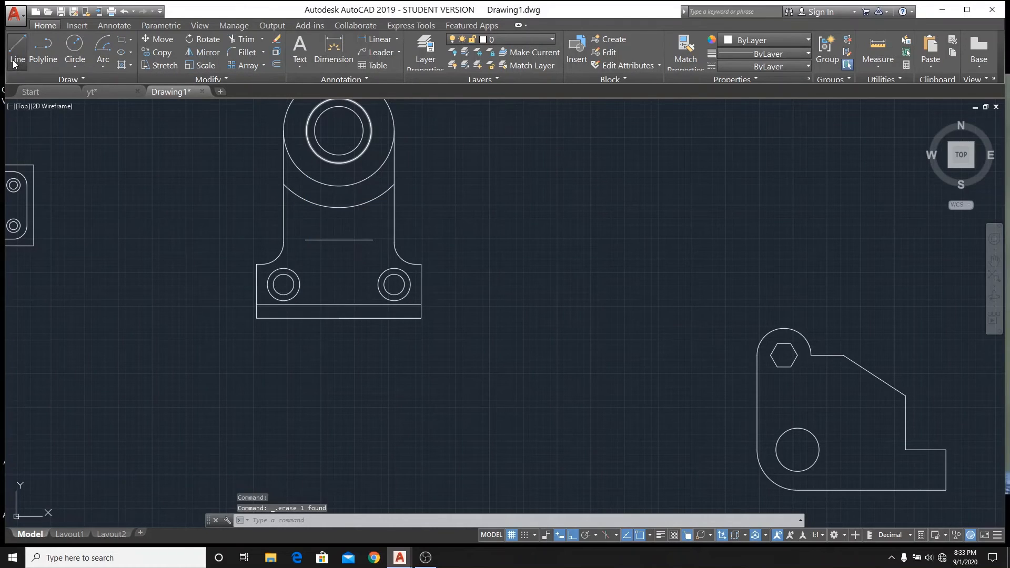
- Retry the cutout's left side line from the bottom edge up to the large circle, and erase it
click(15, 59)
click(303, 239)
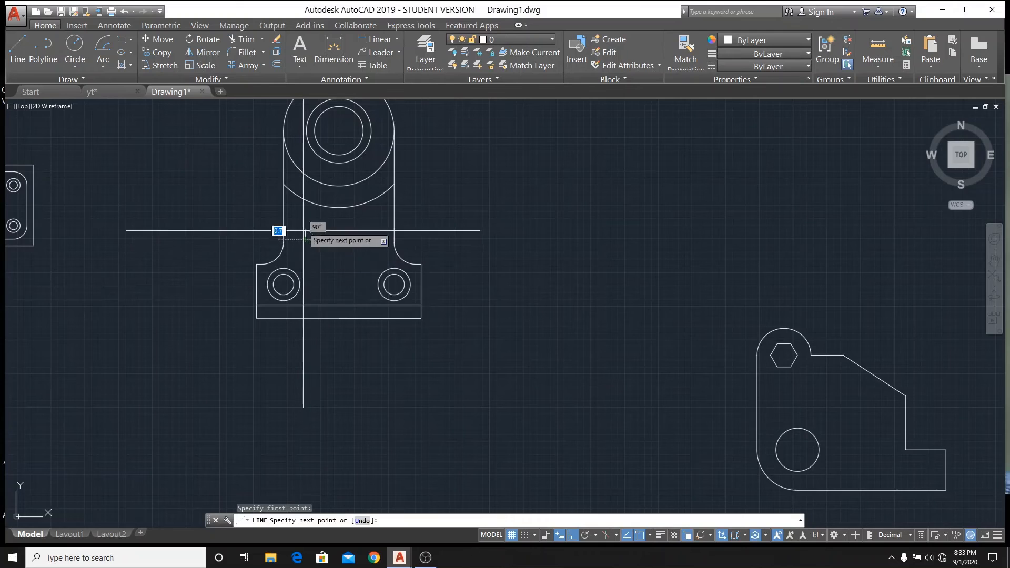
click(305, 175)
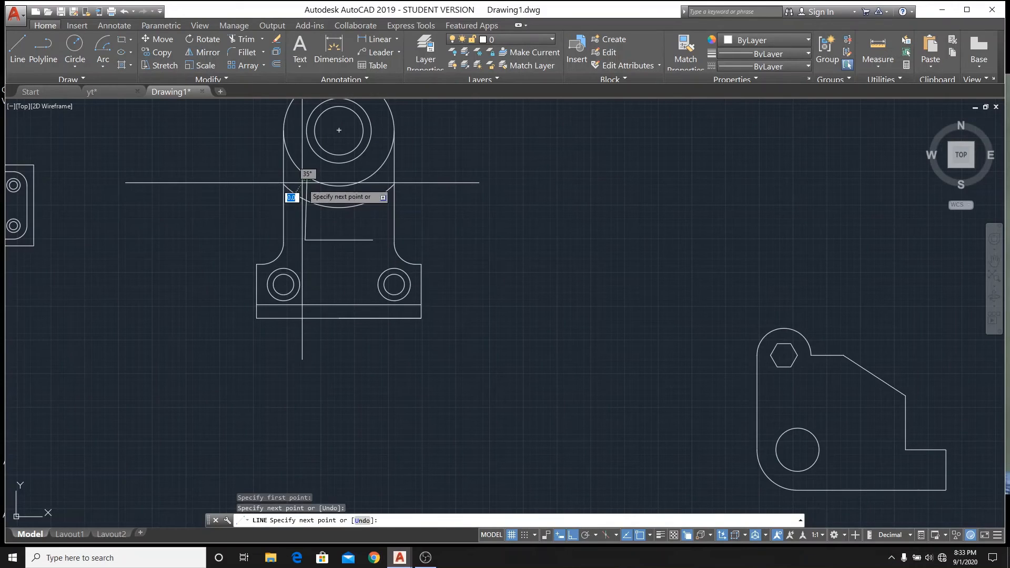
right_click(303, 184)
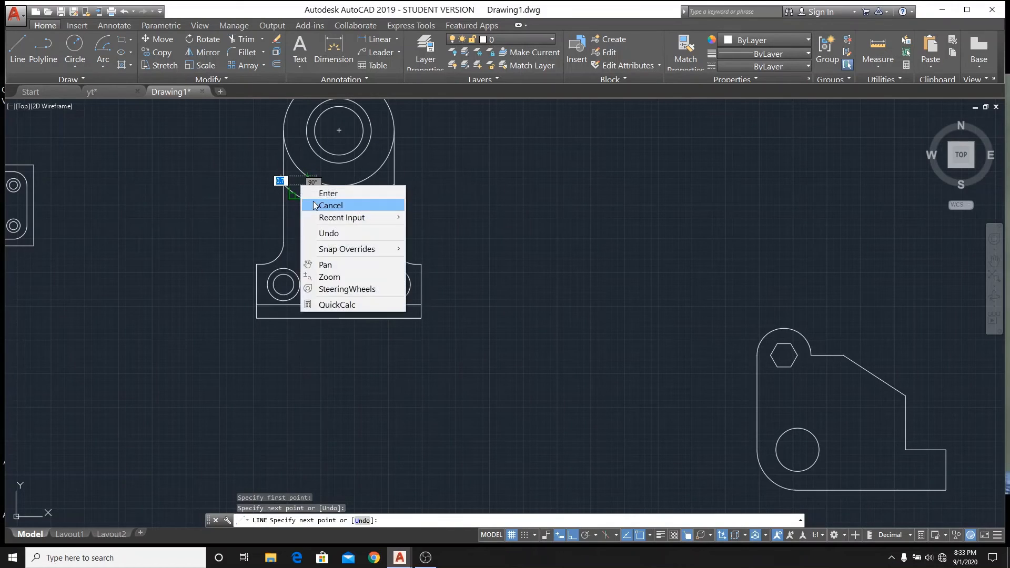
click(312, 202)
click(305, 214)
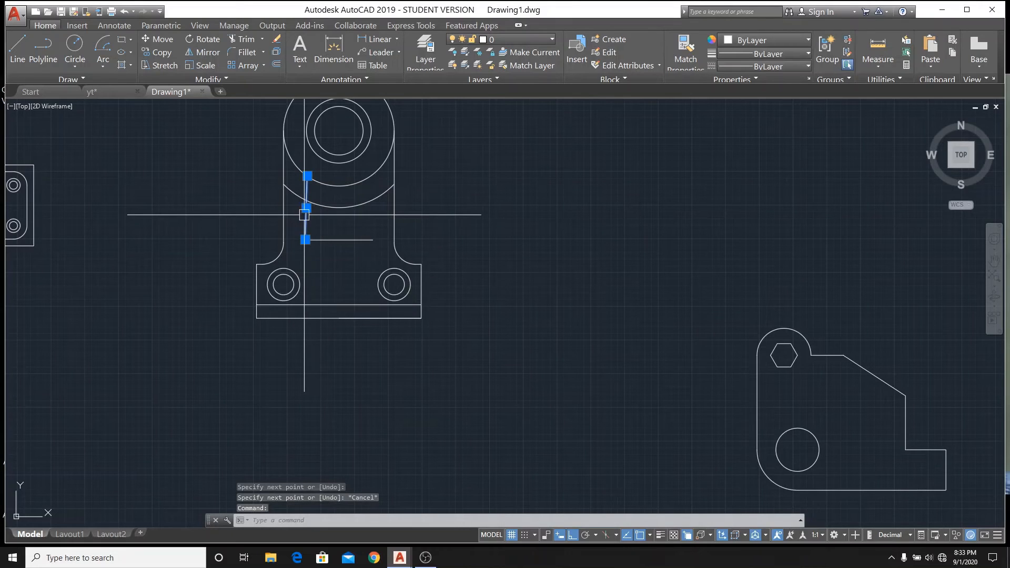
key(Delete)
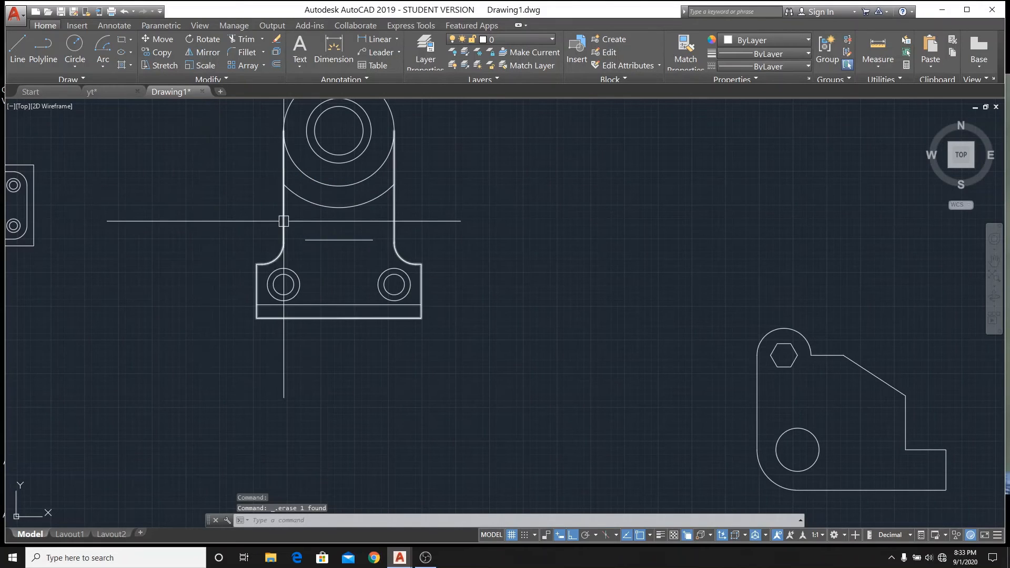
- Draw the cutout's left side line from the bottom edge's left end up to the lower arc
scroll(327, 188, up, 4)
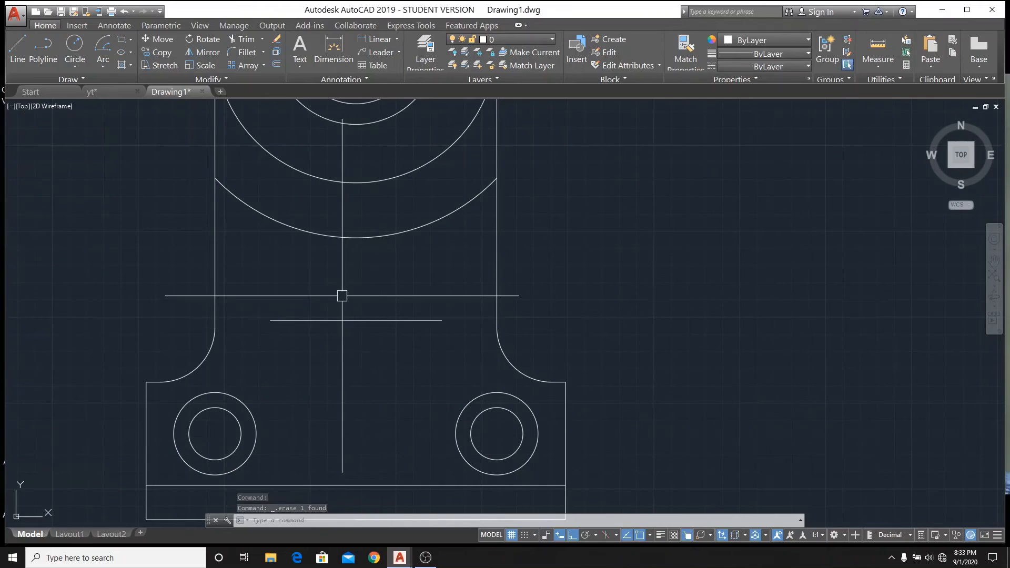
click(18, 52)
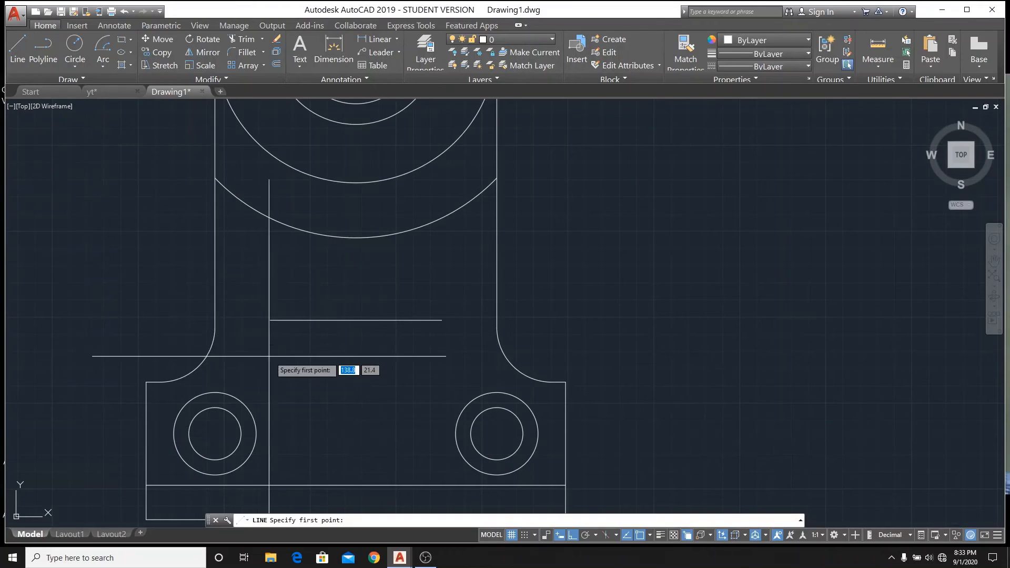
click(270, 319)
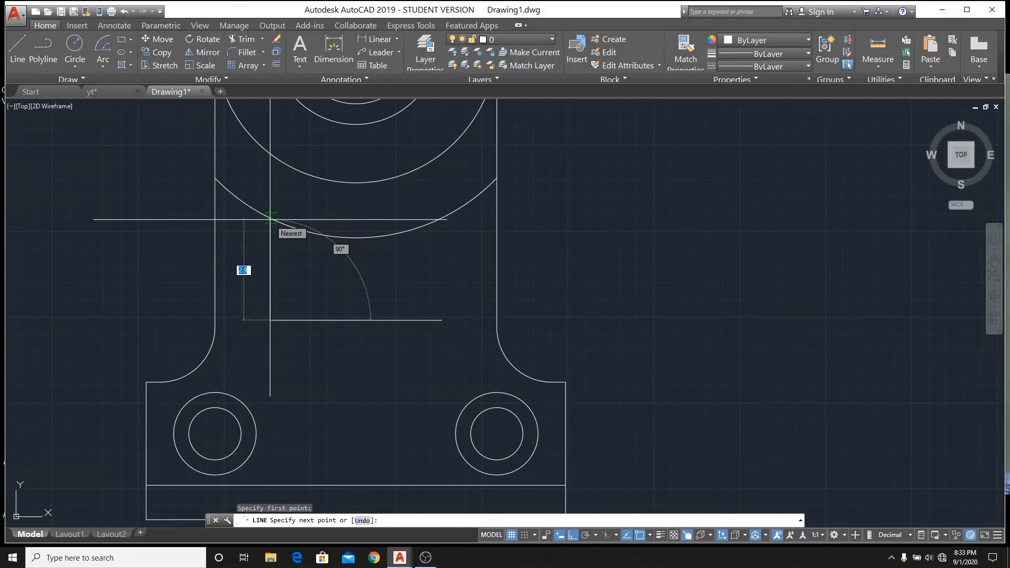
click(270, 217)
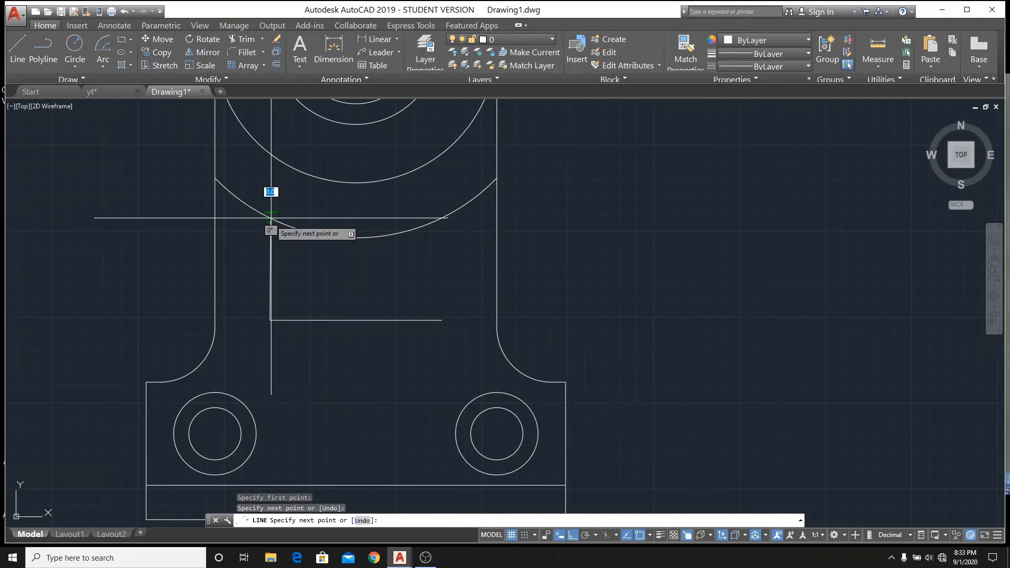
right_click(312, 268)
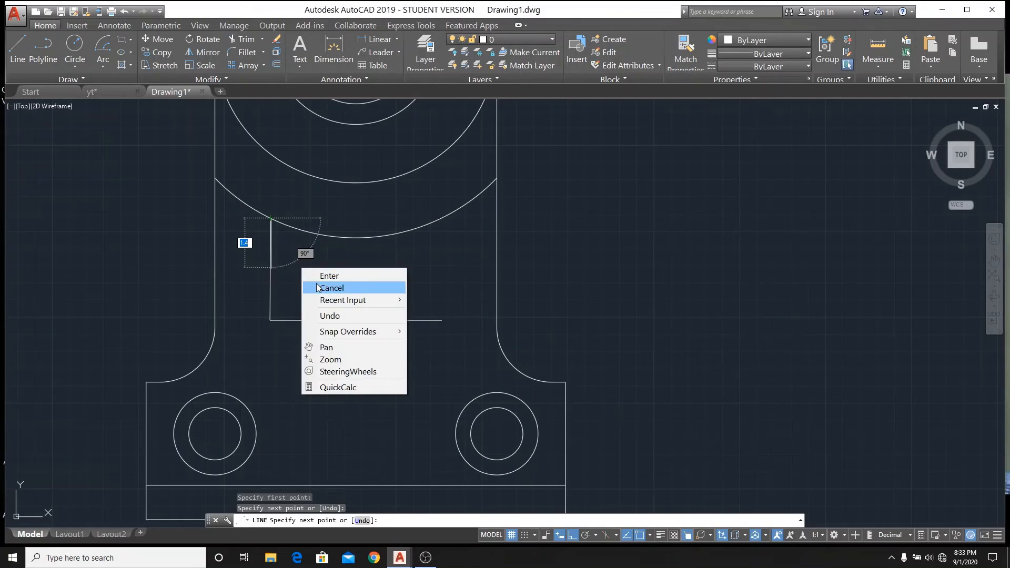
click(339, 288)
- Copy the cutout's left side line from the bottom edge's left end to its right end
click(273, 279)
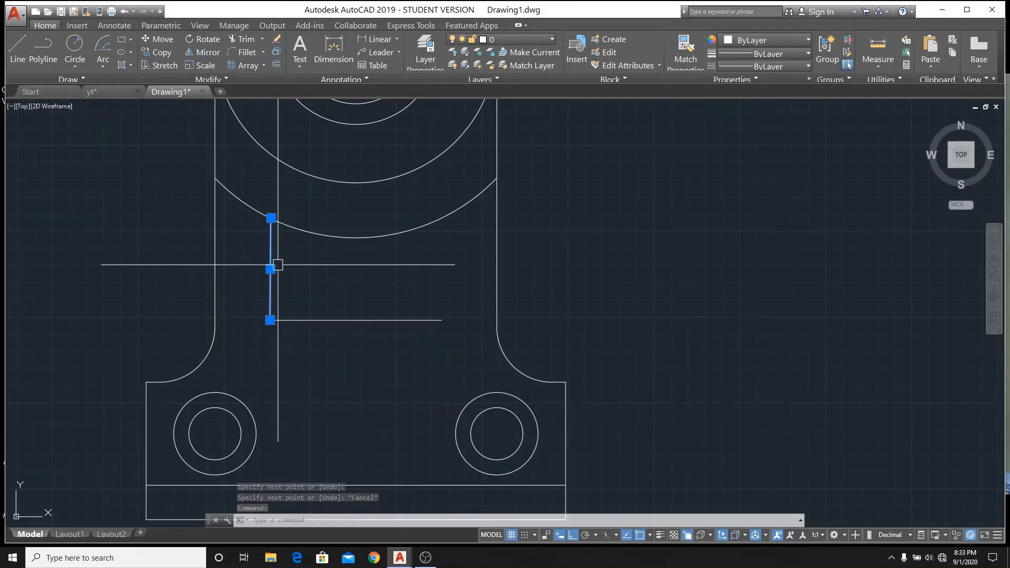
click(158, 53)
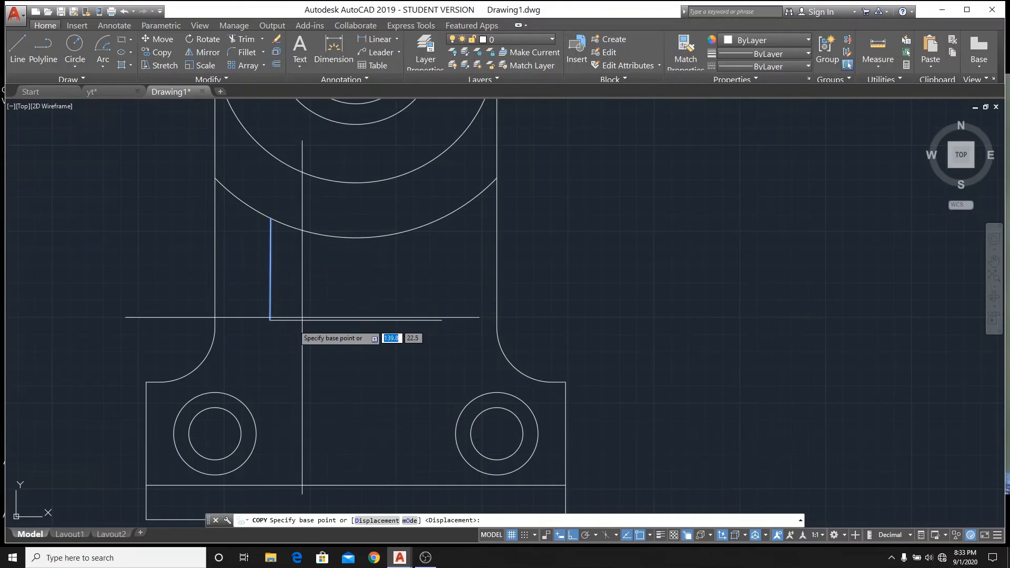
click(270, 319)
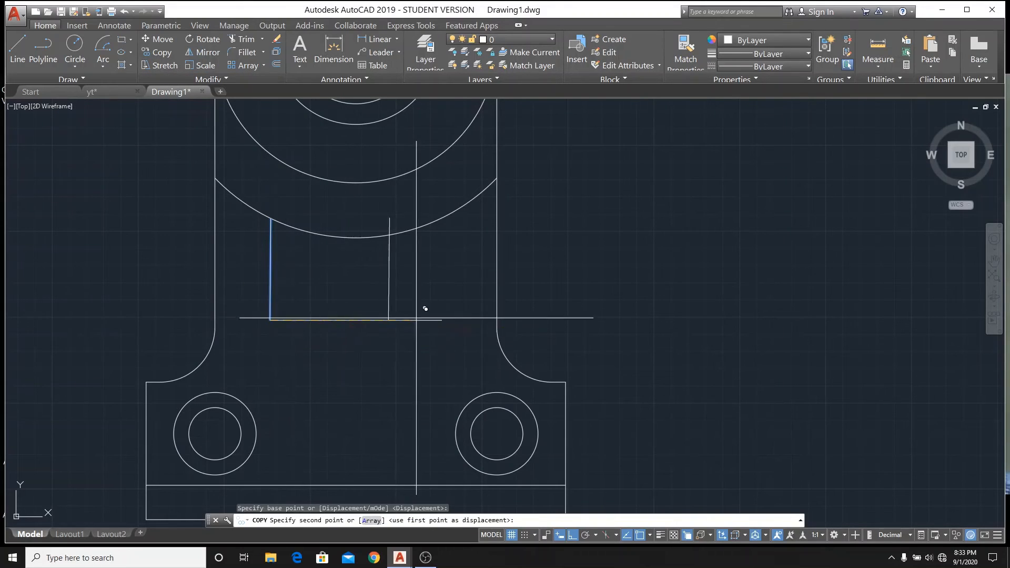
click(447, 317)
right_click(424, 295)
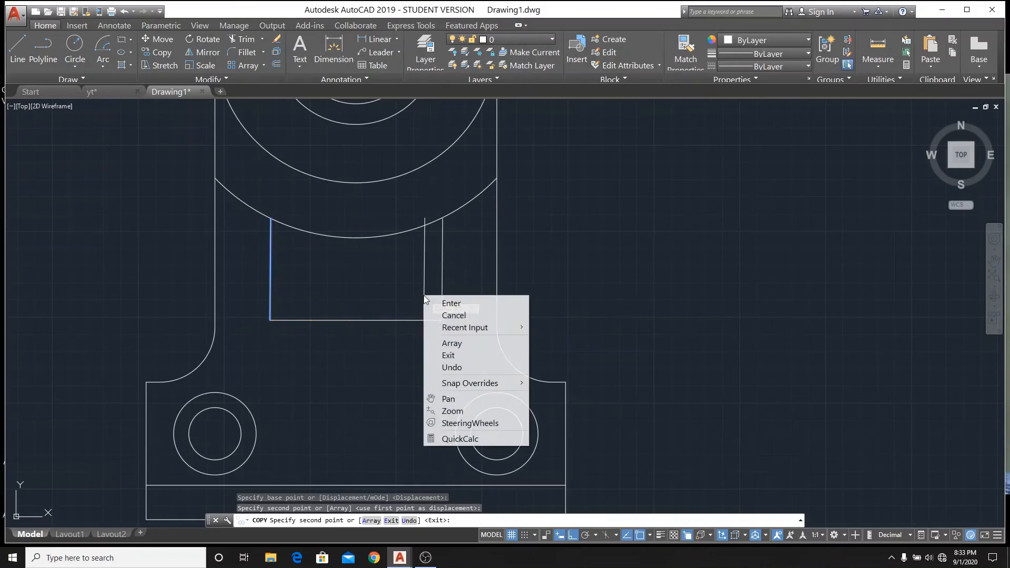
click(449, 316)
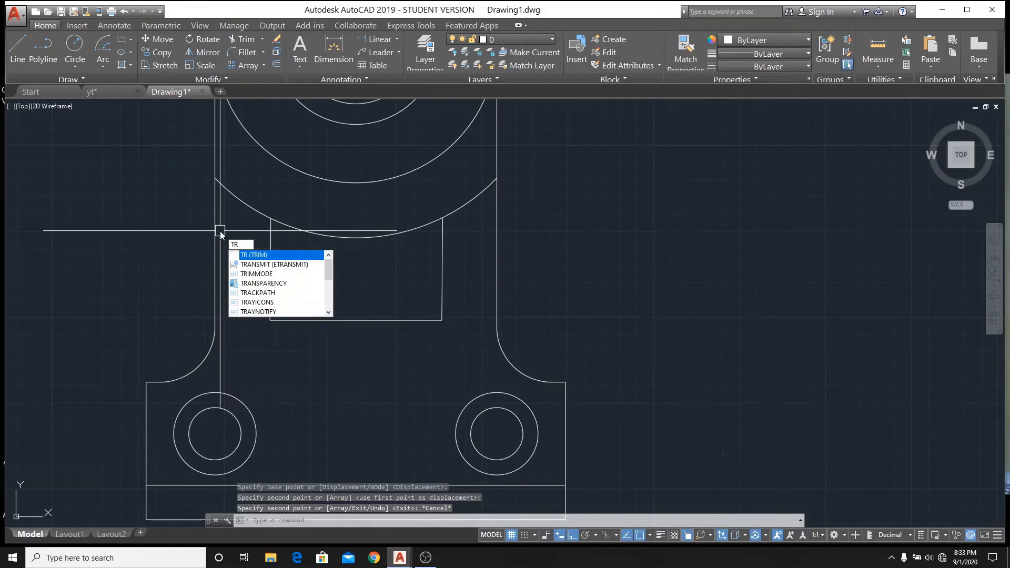
- Trim the lower arc's overhang beyond the cutout's left side
key(Return)
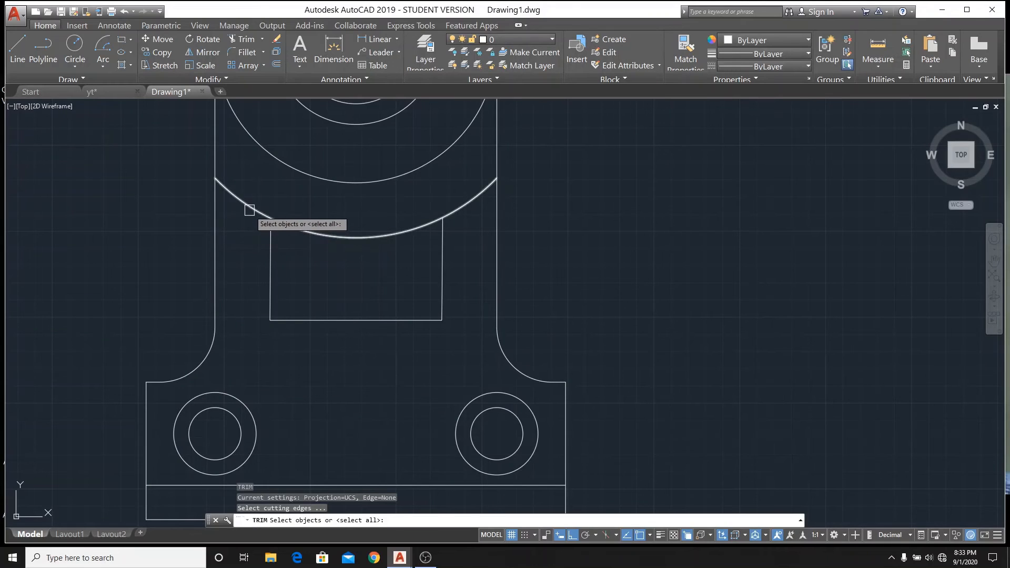
key(Return)
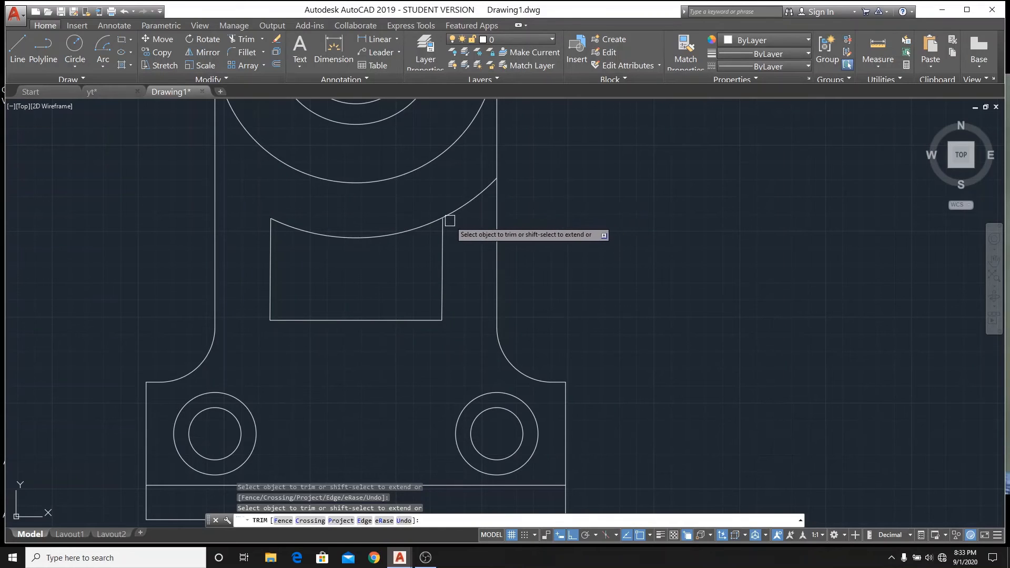
scroll(442, 218, up, 6)
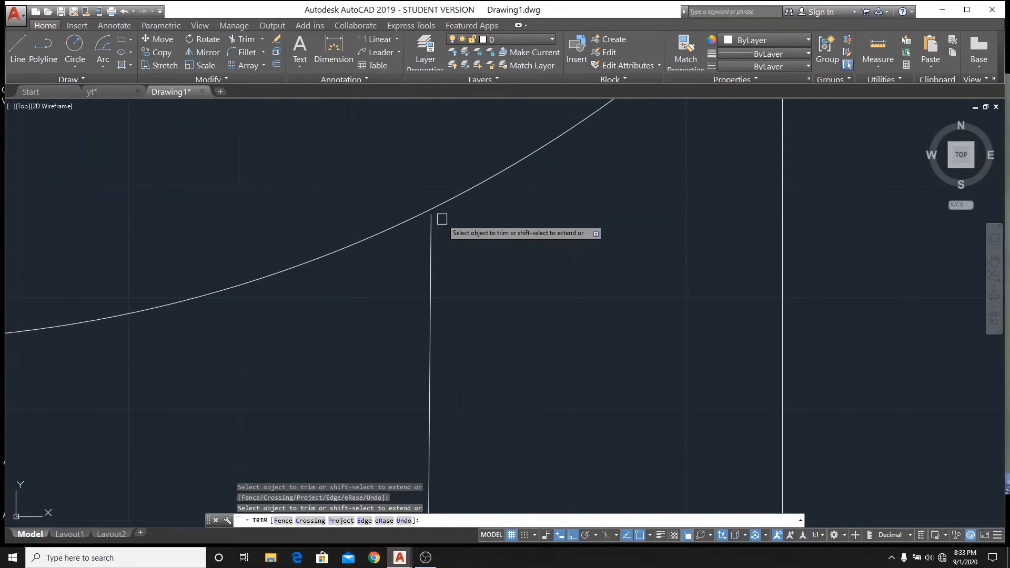
scroll(442, 219, up, 4)
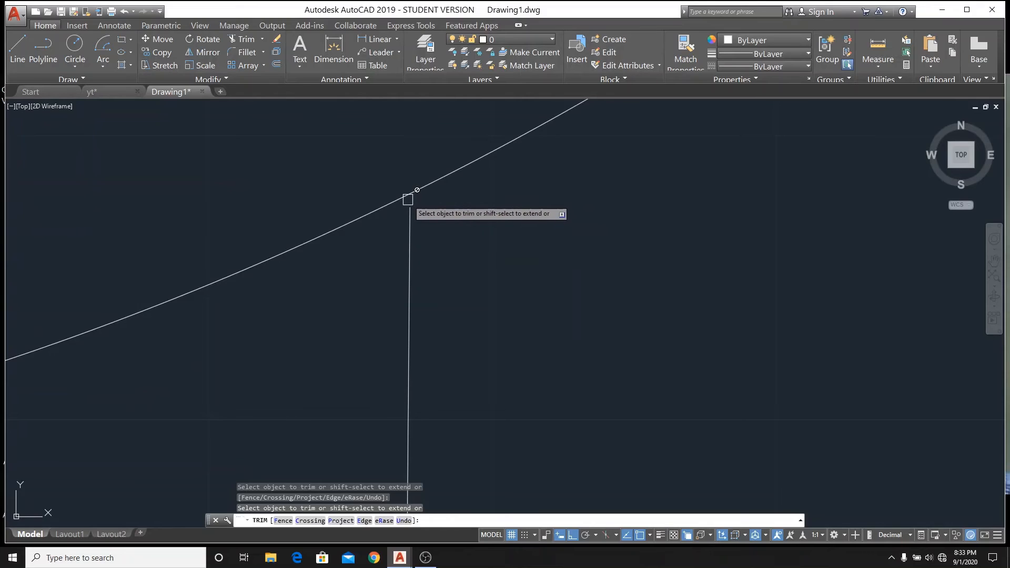
scroll(409, 200, up, 3)
scroll(400, 194, down, 1)
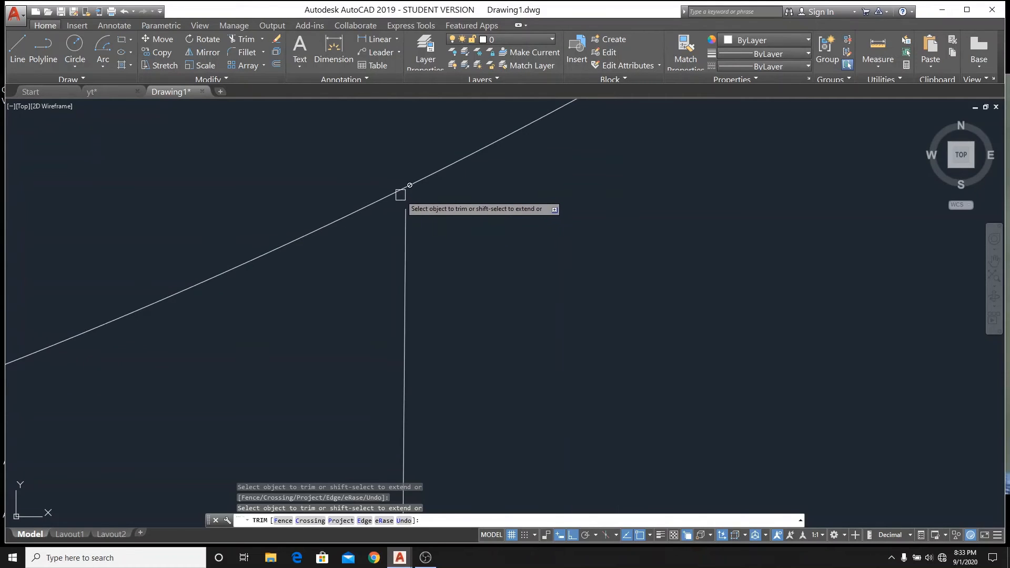
scroll(400, 195, down, 2)
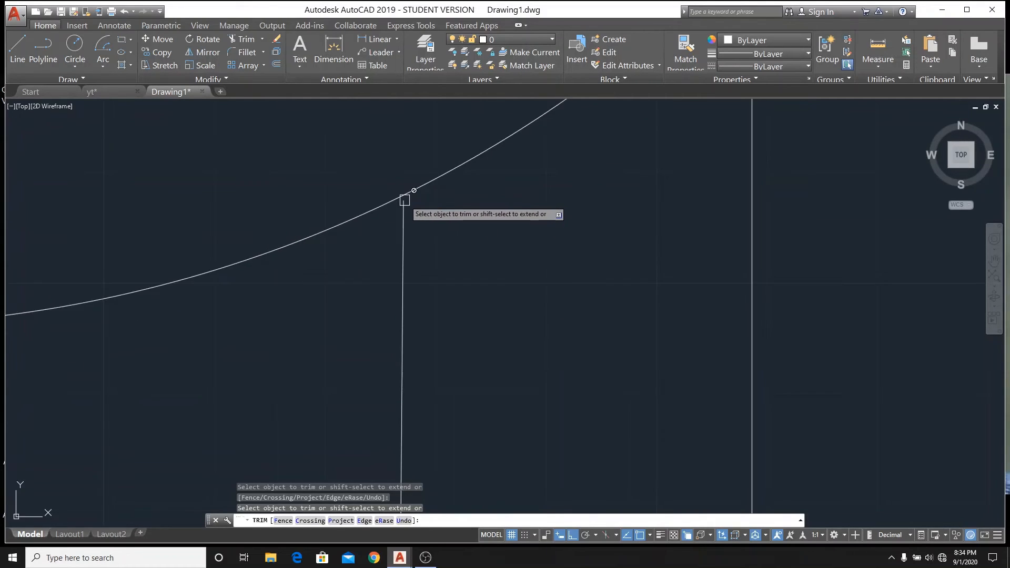
scroll(404, 199, down, 3)
scroll(404, 199, up, 3)
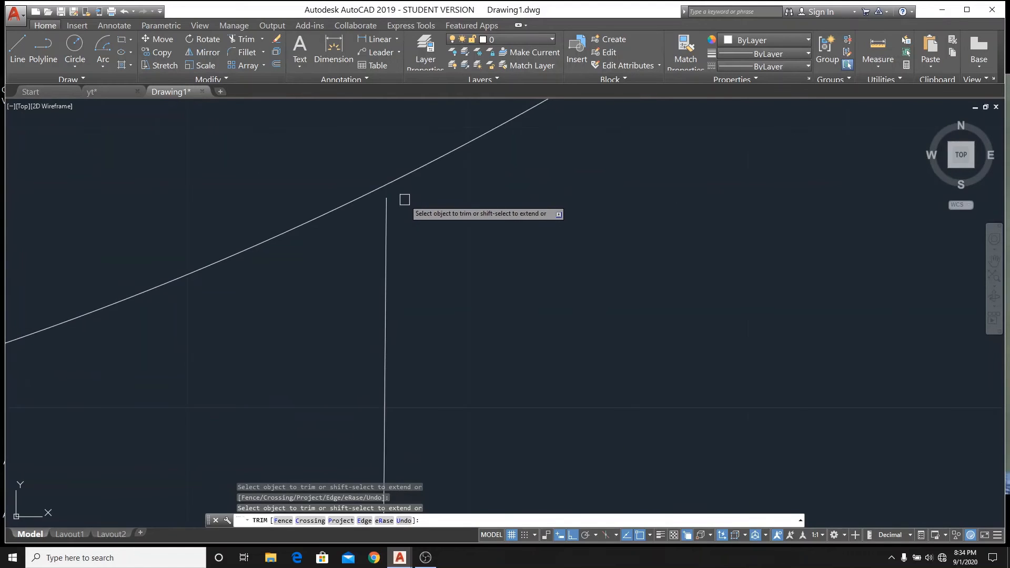
scroll(404, 200, up, 3)
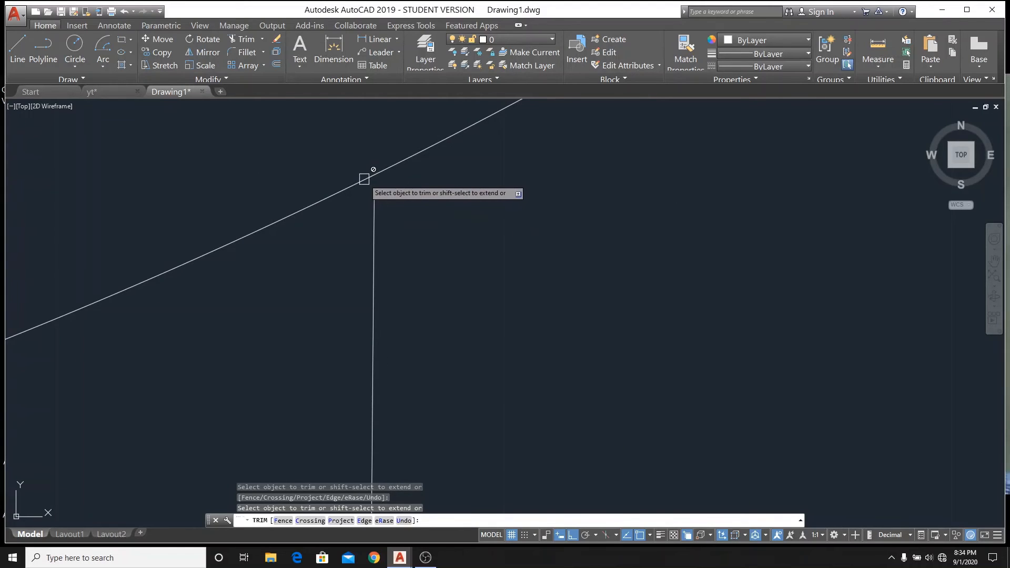
right_click(305, 171)
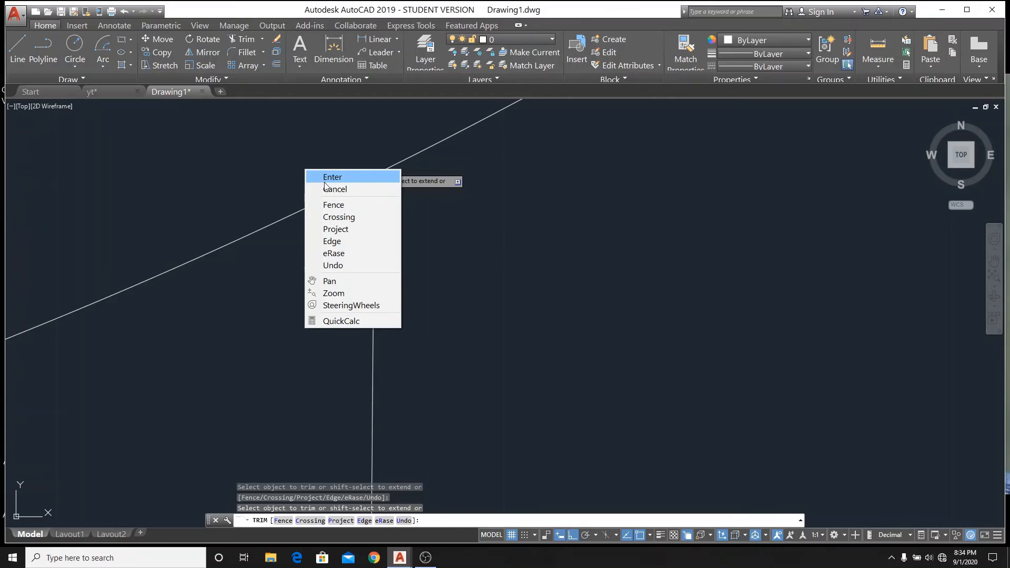
click(326, 189)
- Draw a vertical line about 0.1 long from the top of the cutout's right side up past the arc
click(15, 62)
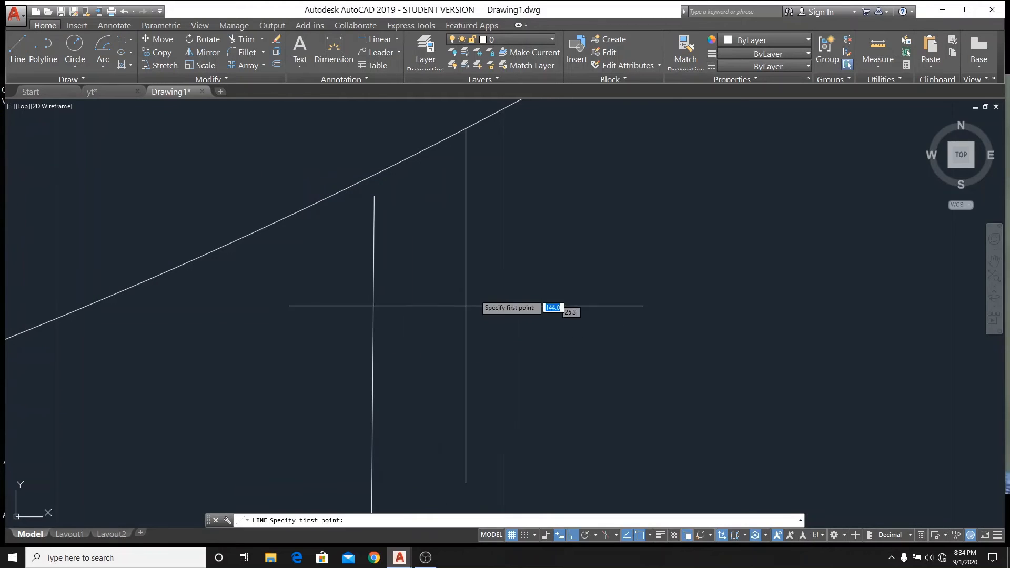
click(375, 196)
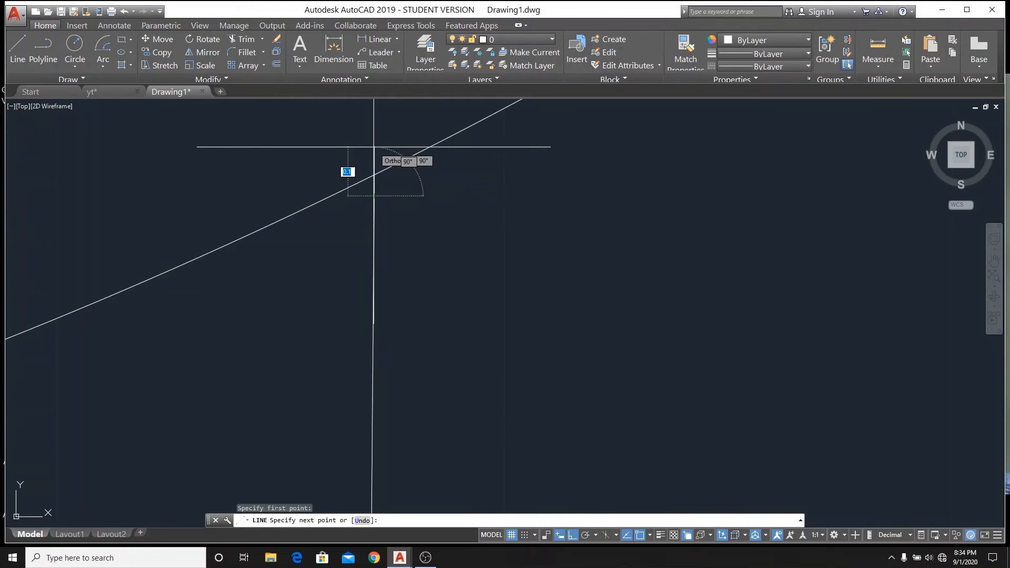
click(375, 147)
right_click(326, 159)
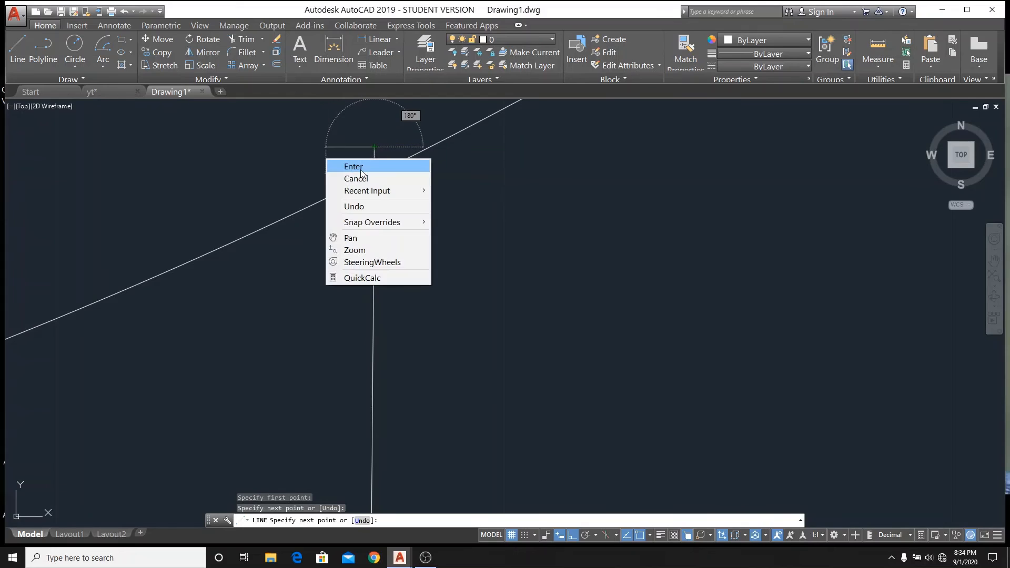
click(363, 176)
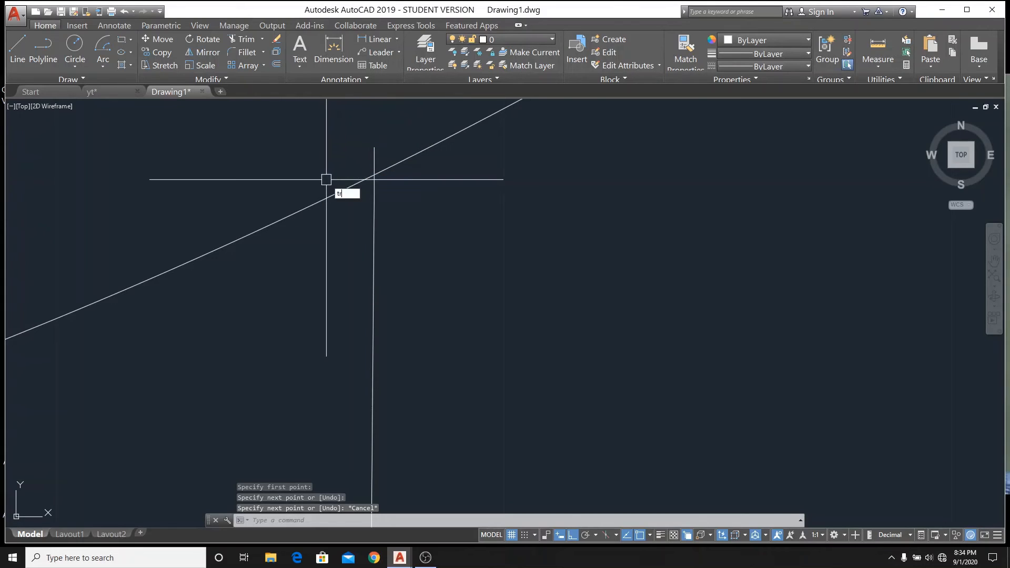
- Trim the extension line above the arc and the arc's overhang beyond the cutout's right side
text(tr)
key(Return)
key(Return)
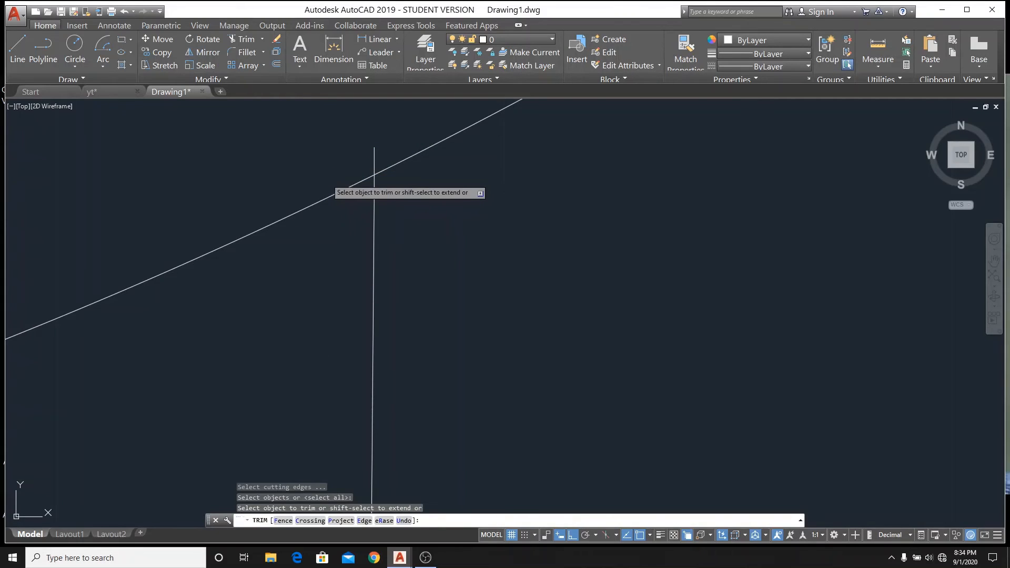
click(379, 148)
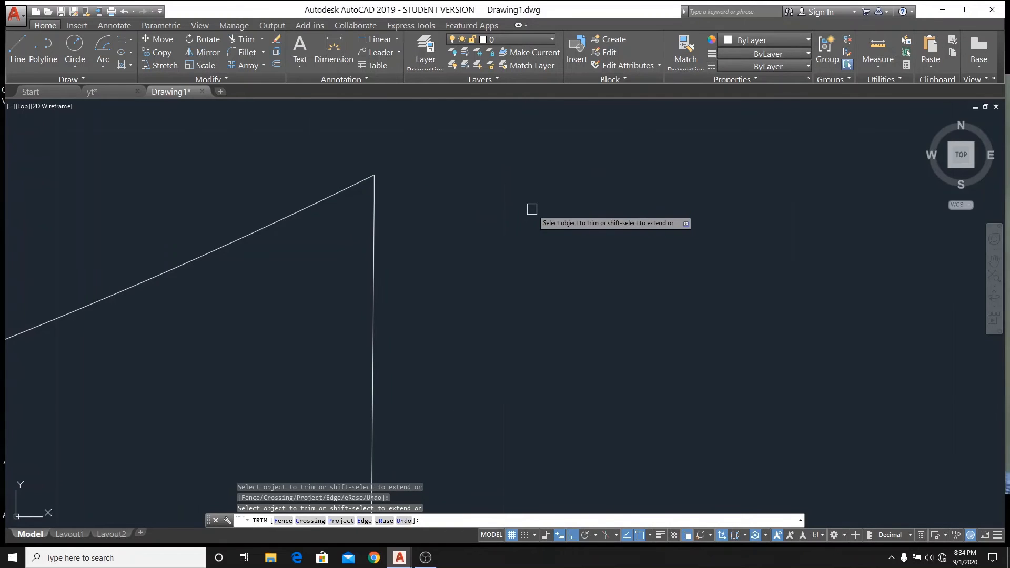
scroll(553, 219, down, 10)
scroll(435, 196, down, 4)
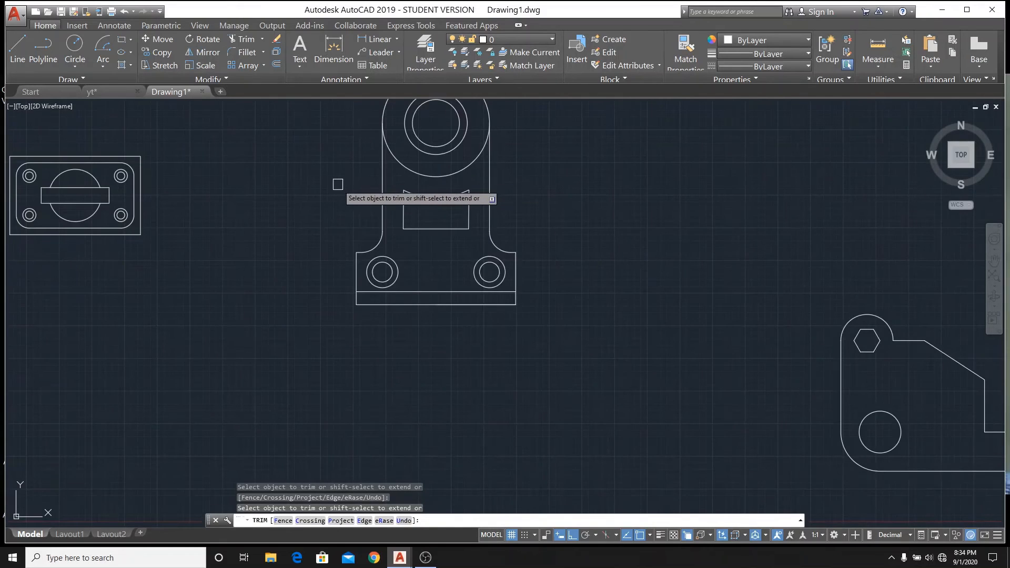
right_click(412, 338)
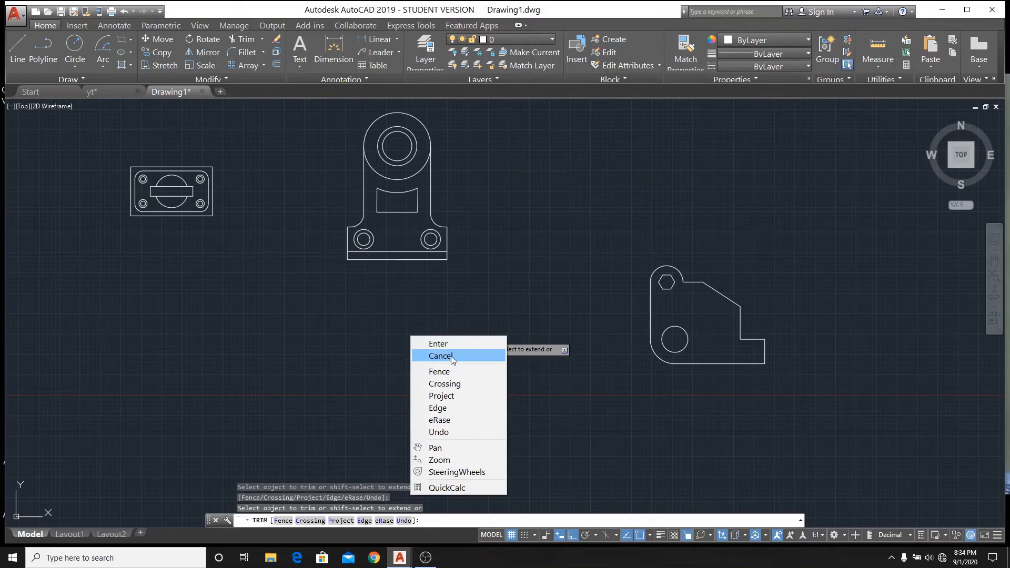
click(450, 356)
scroll(338, 299, down, 2)
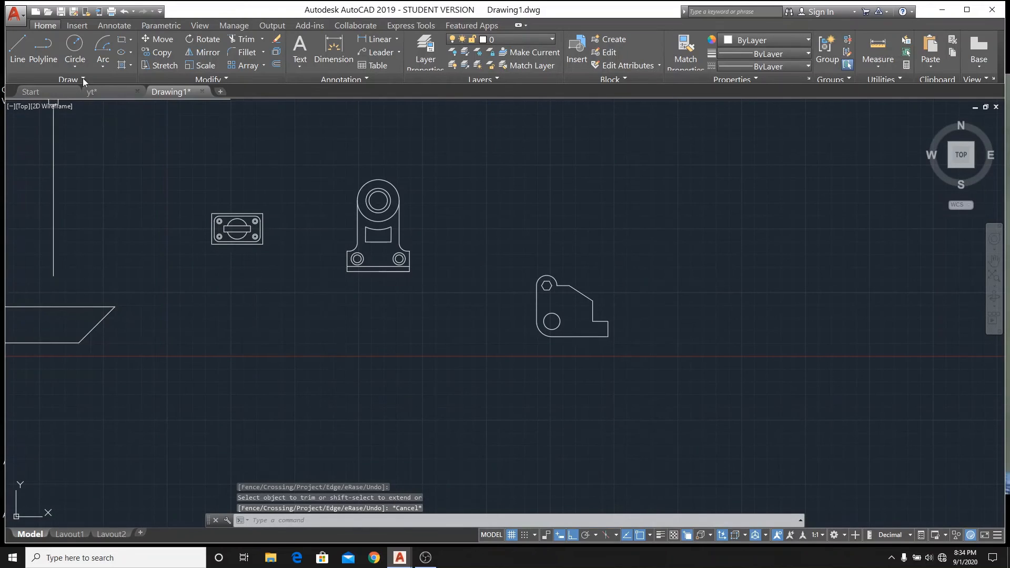
- Switch to the yt drawing and examine the diamond-shaped plate's outer arc, central hole and curved slot dimensions
click(122, 92)
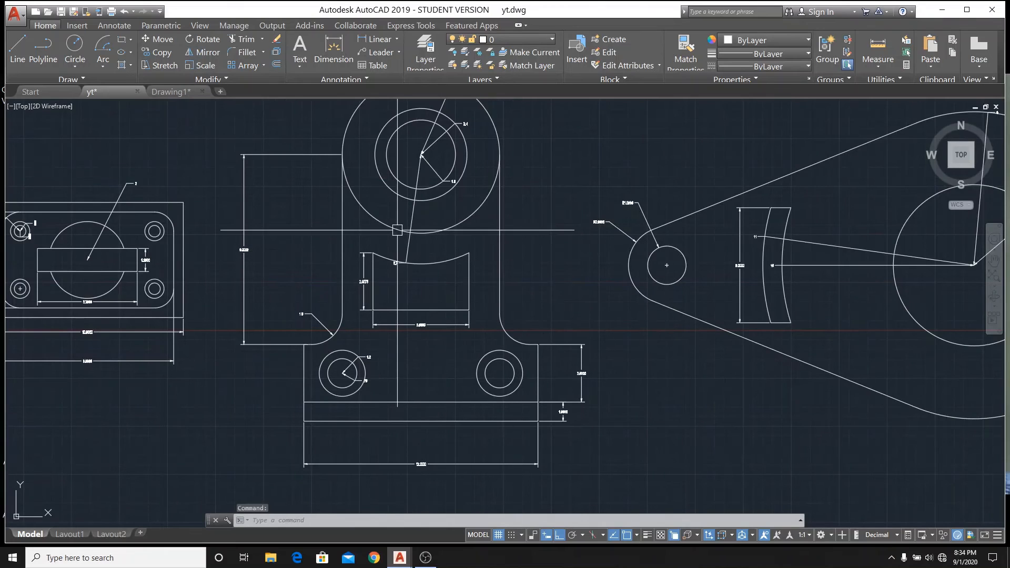
scroll(398, 238, down, 2)
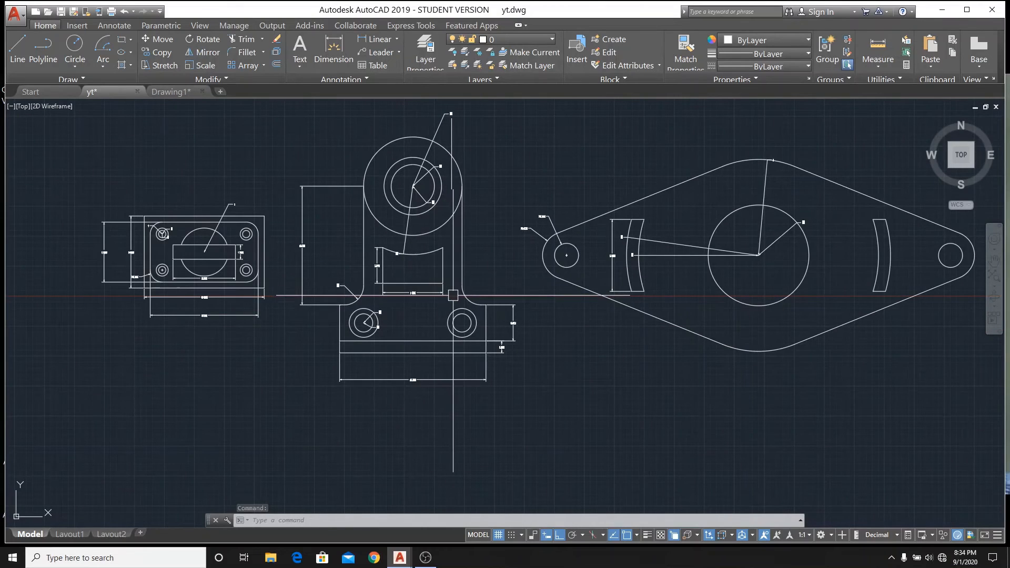
scroll(376, 247, down, 2)
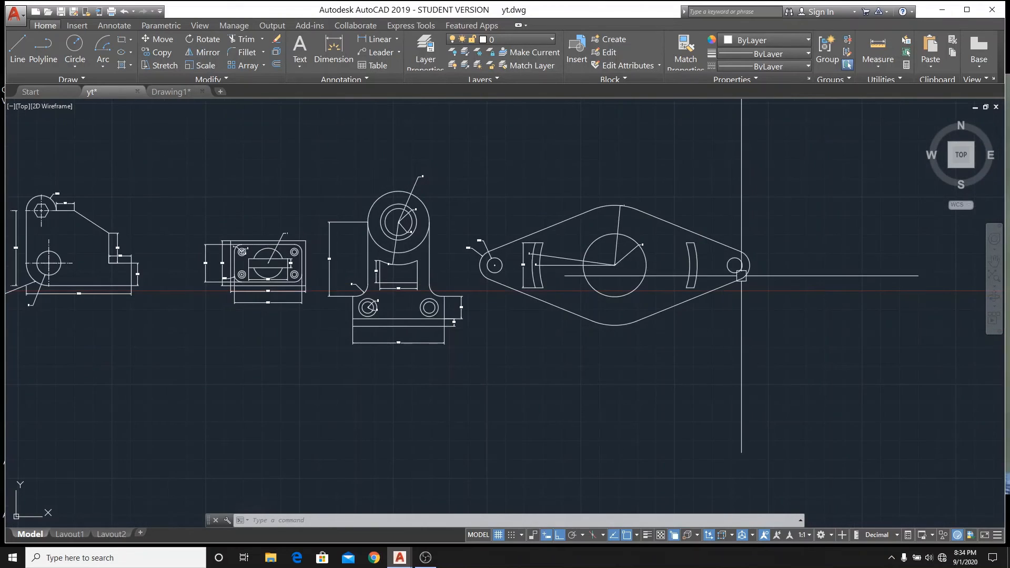
scroll(738, 274, up, 2)
scroll(738, 271, up, 2)
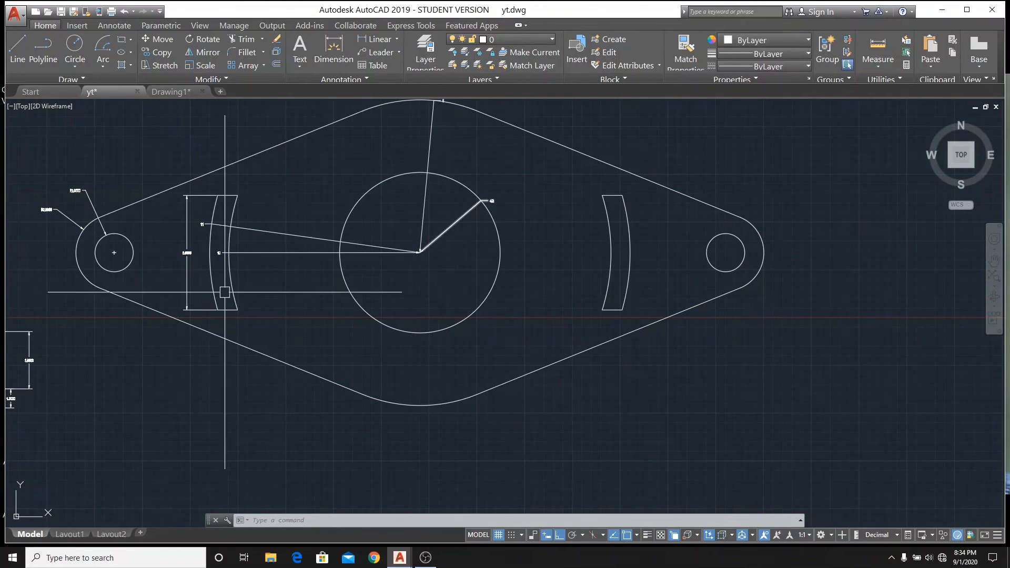
scroll(406, 244, down, 2)
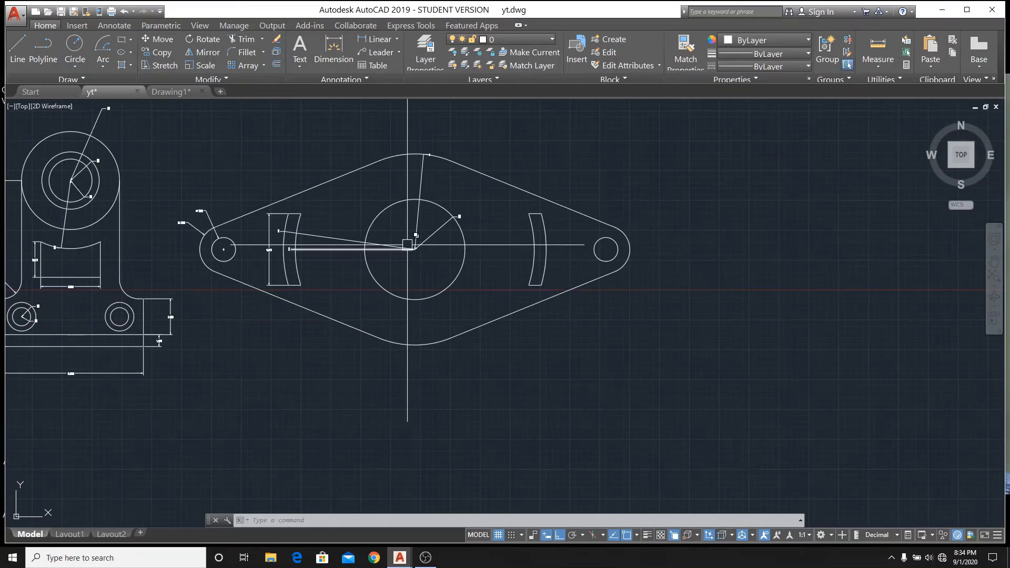
scroll(428, 148, up, 6)
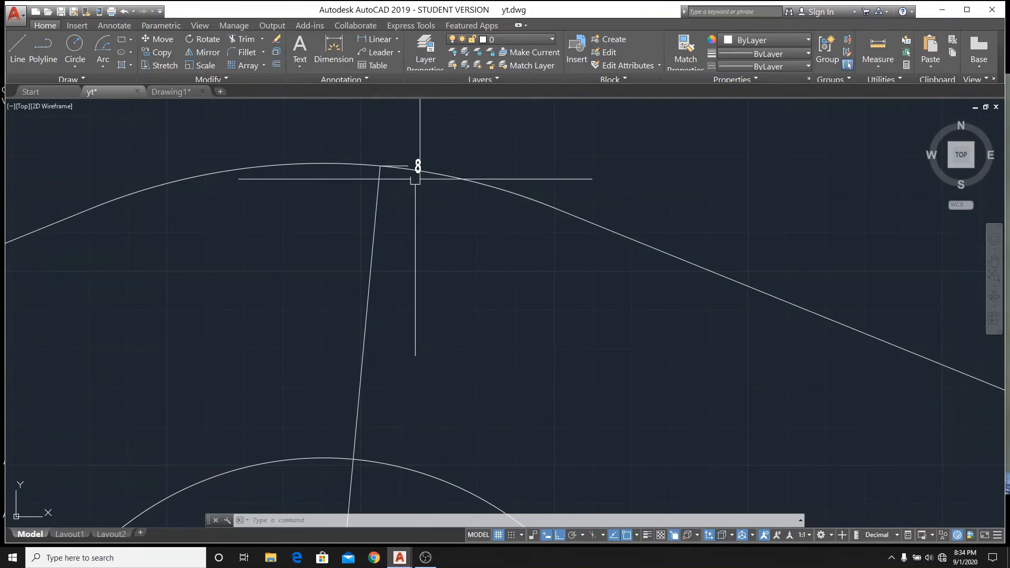
scroll(412, 172, down, 4)
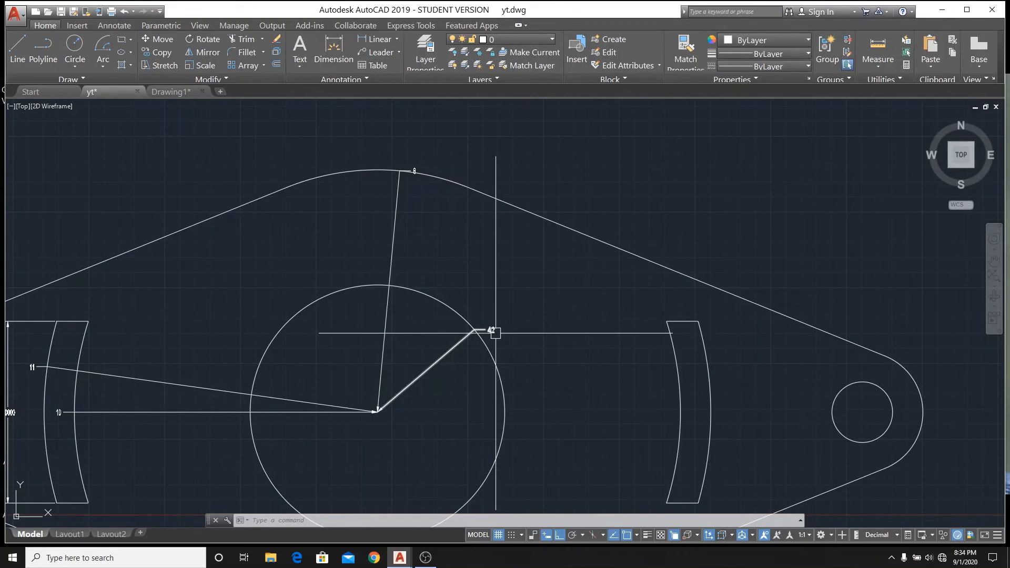
scroll(186, 391, down, 2)
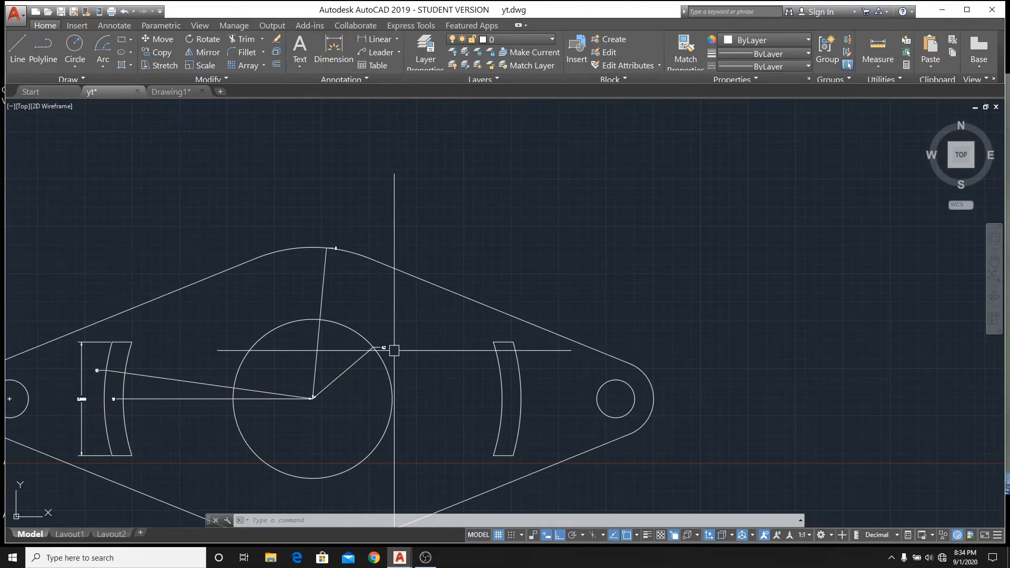
scroll(389, 350, up, 5)
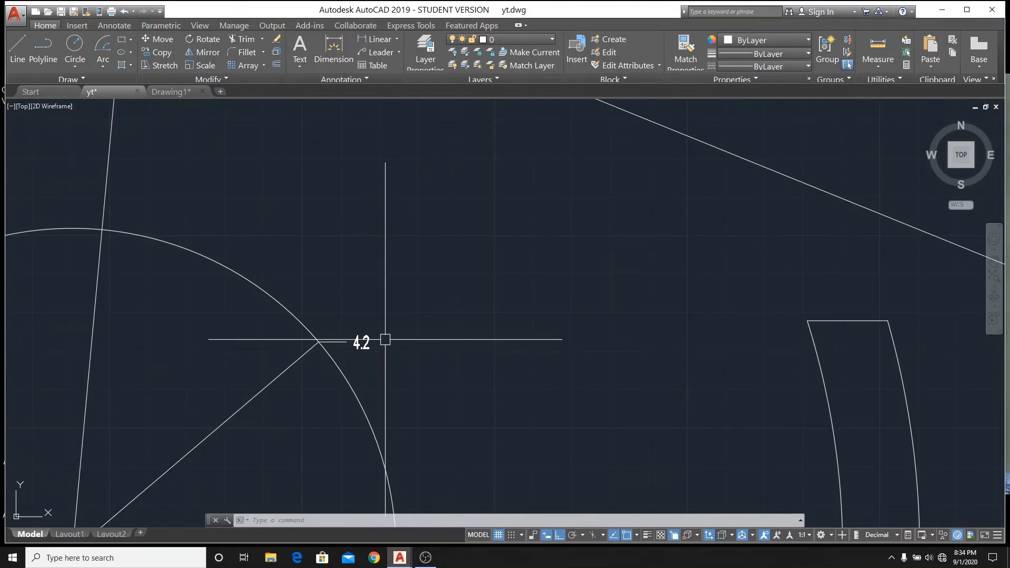
scroll(385, 340, down, 7)
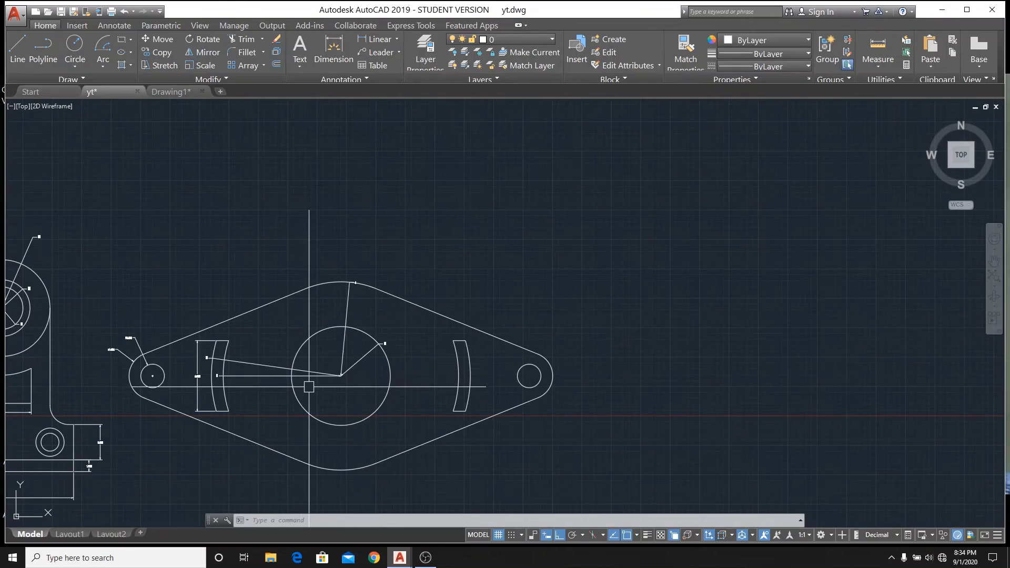
- Return to Drawing1 and draw a circle of radius 11 in the empty area above and to the right of the hexagon-hole part
click(174, 92)
scroll(305, 331, down, 2)
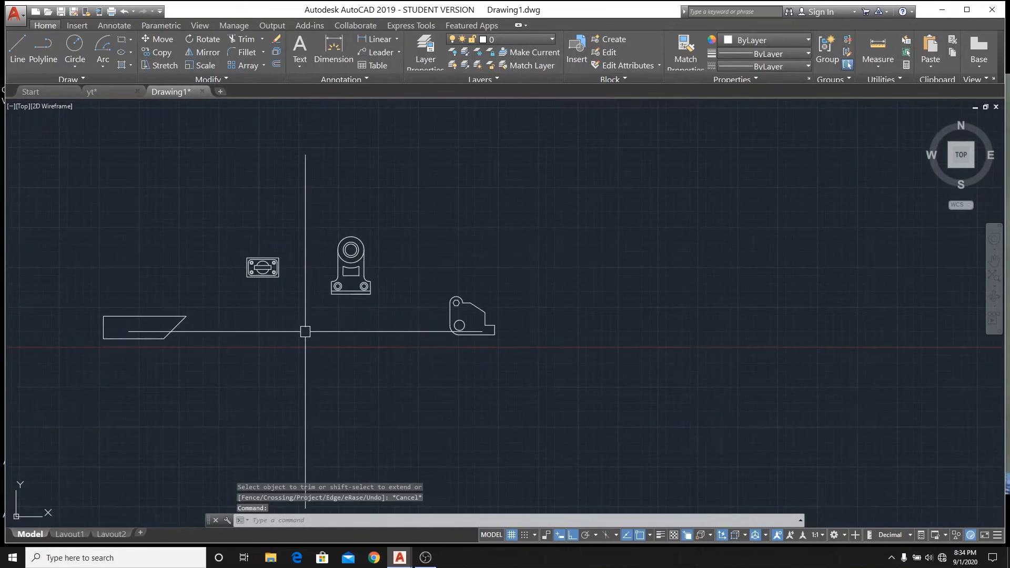
scroll(657, 211, up, 4)
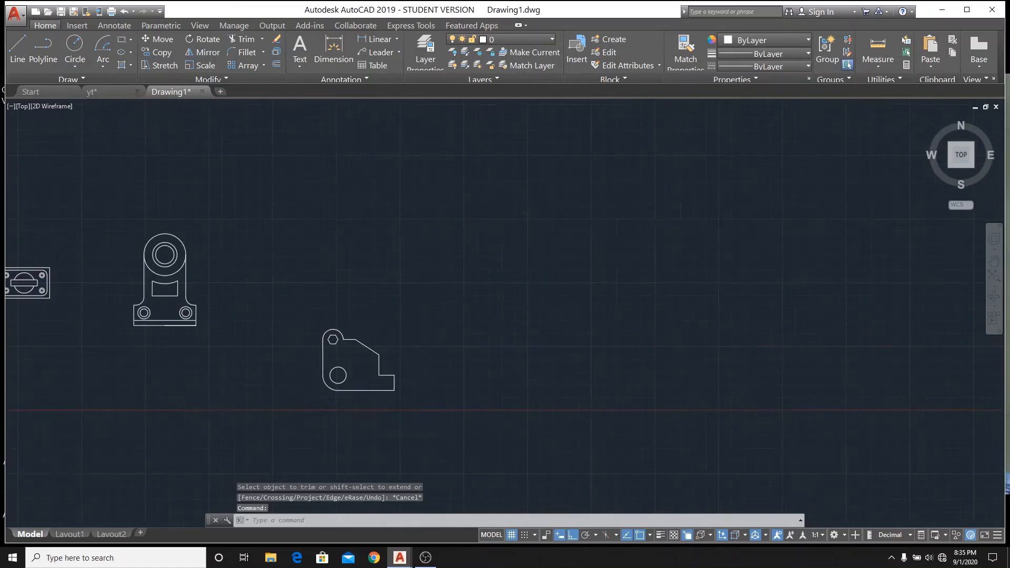
click(79, 50)
click(76, 67)
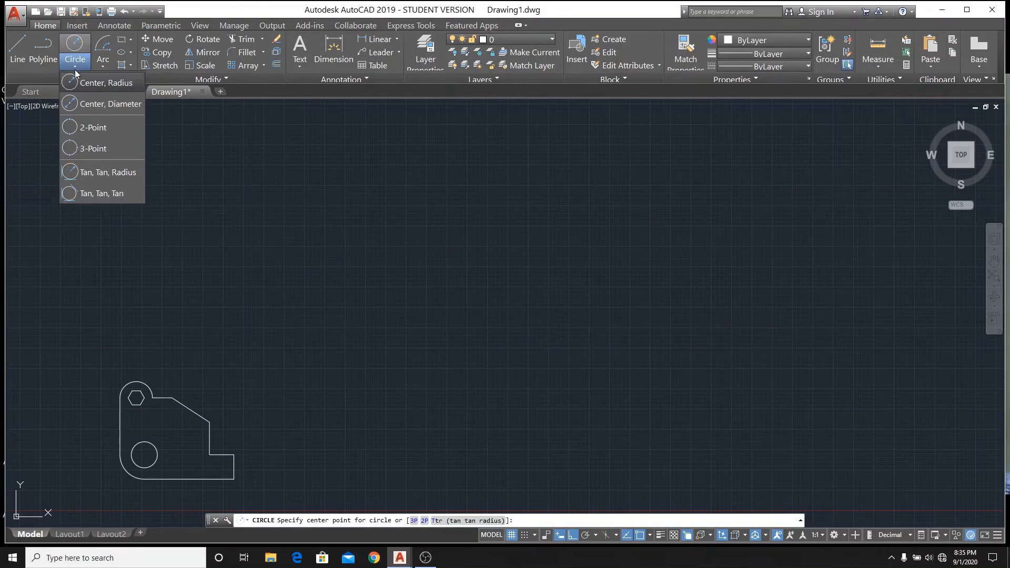
click(112, 101)
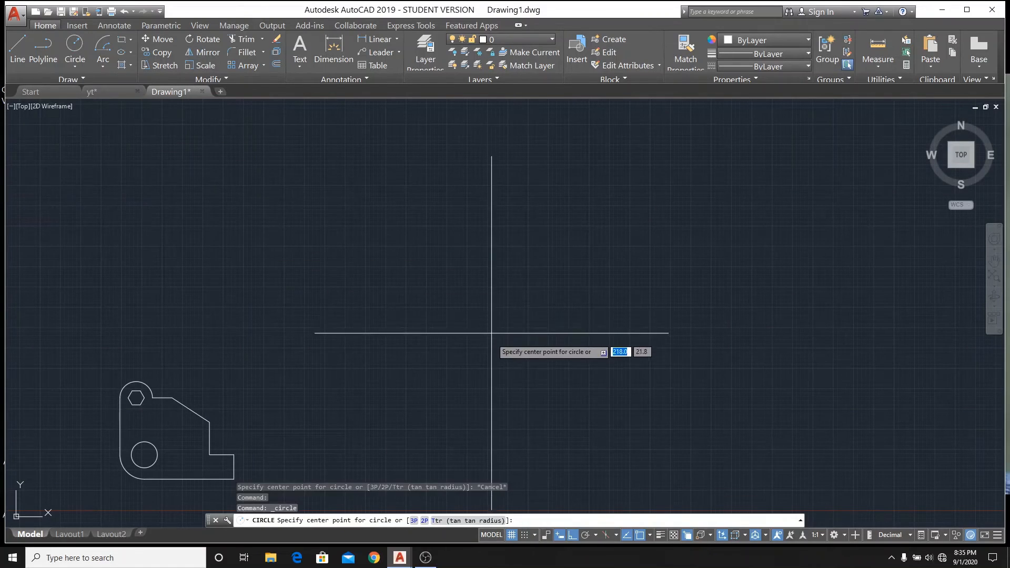
click(495, 291)
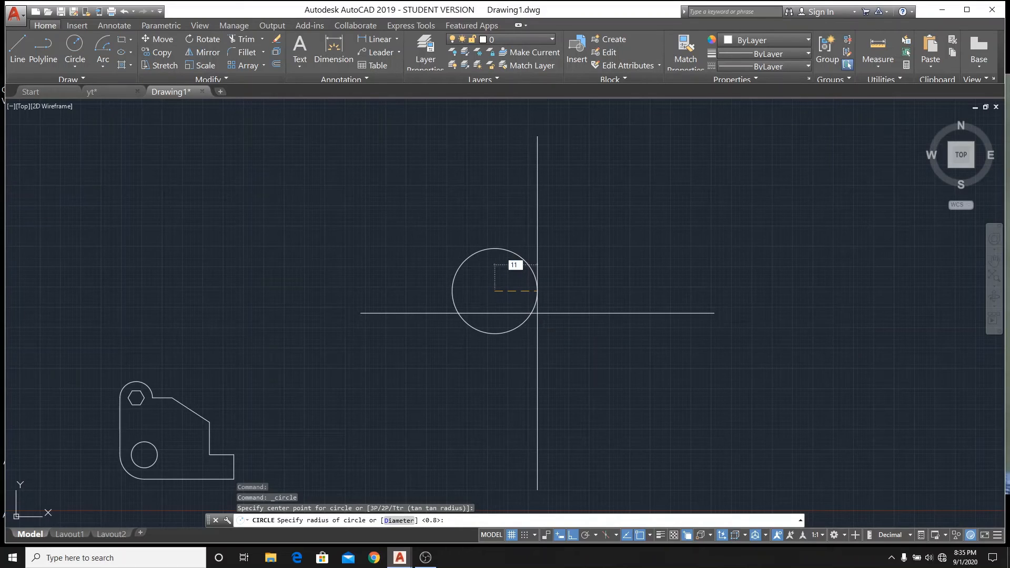
key(Return)
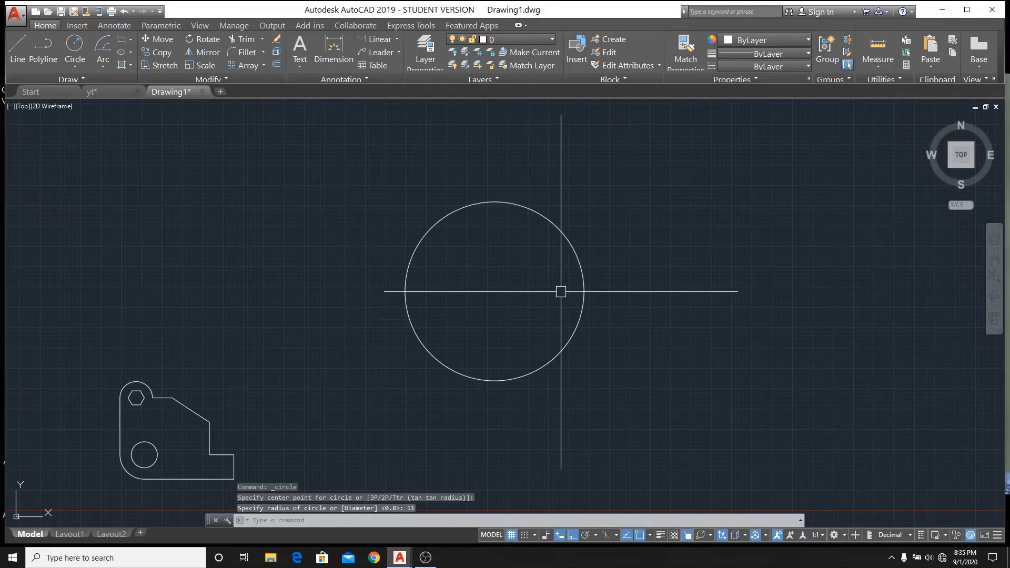
- Draw three circles of radius 10, 8 and 4.2 concentric with the radius 11 circle
key(Return)
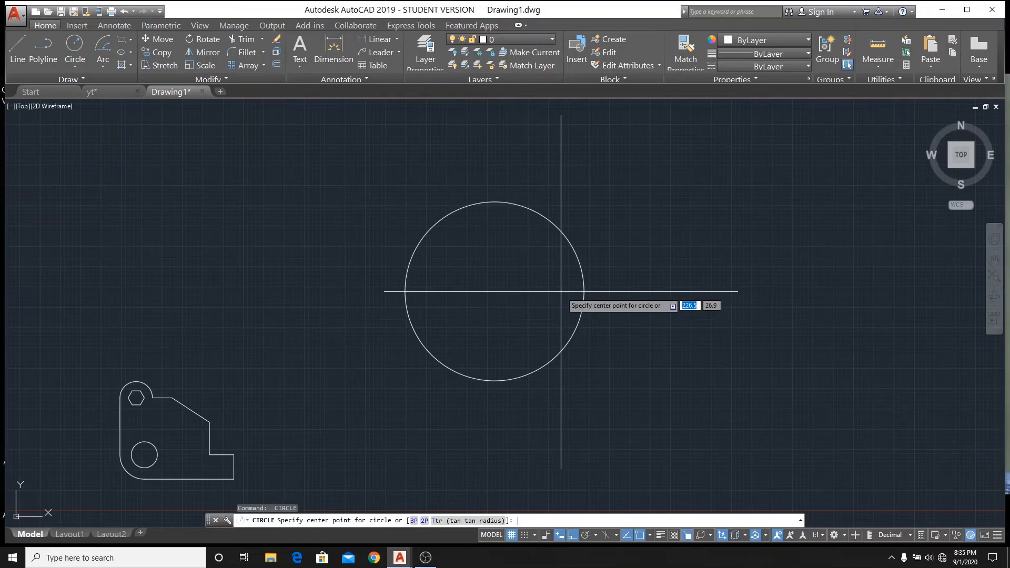
click(495, 291)
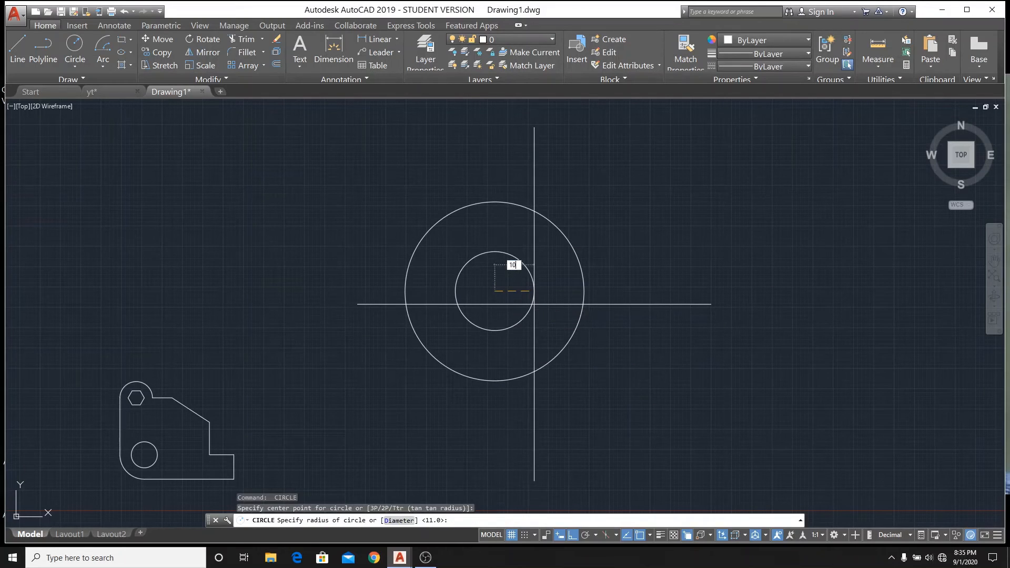
text(10)
key(Return)
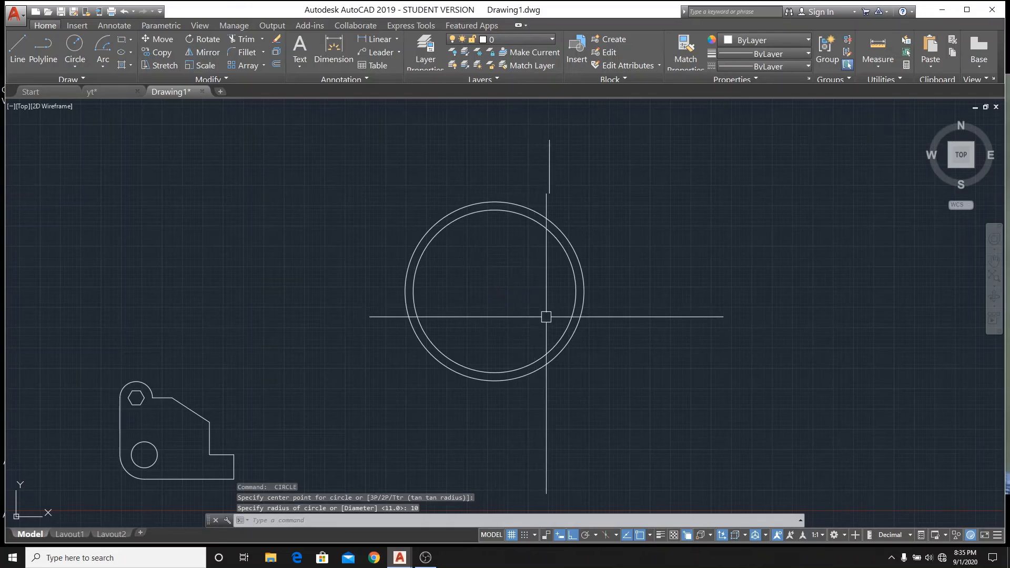
key(Return)
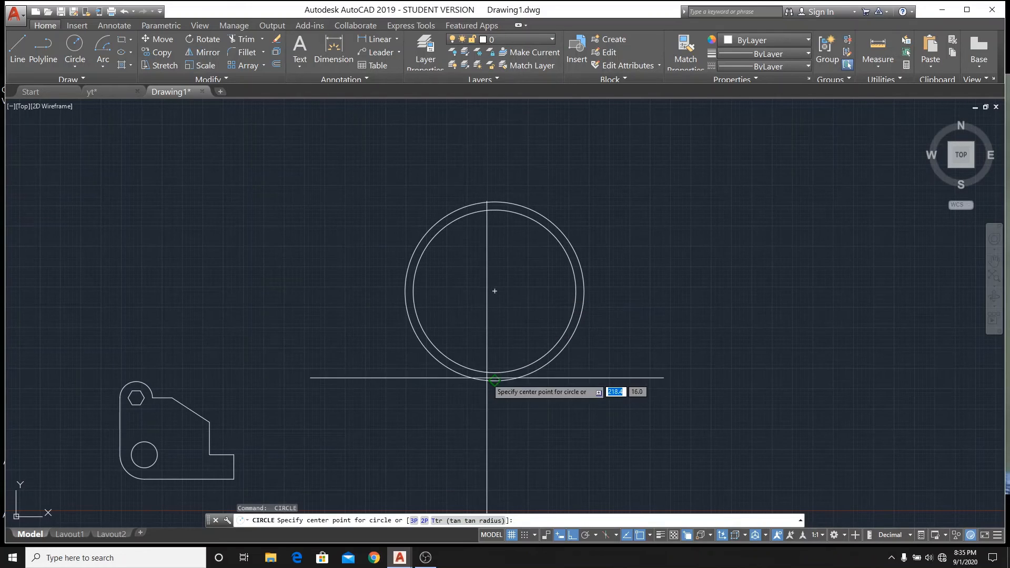
click(495, 290)
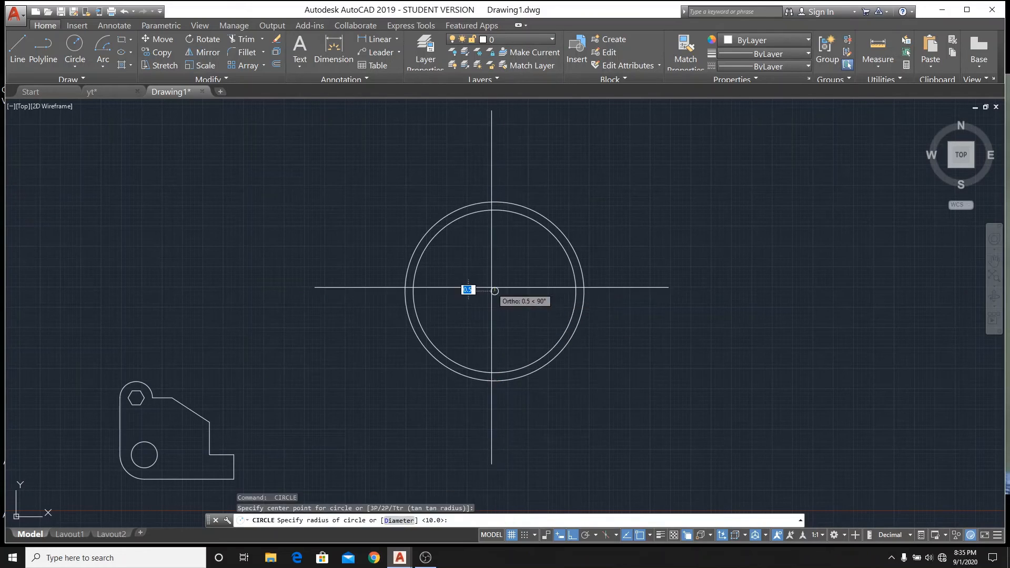
text(8)
key(Return)
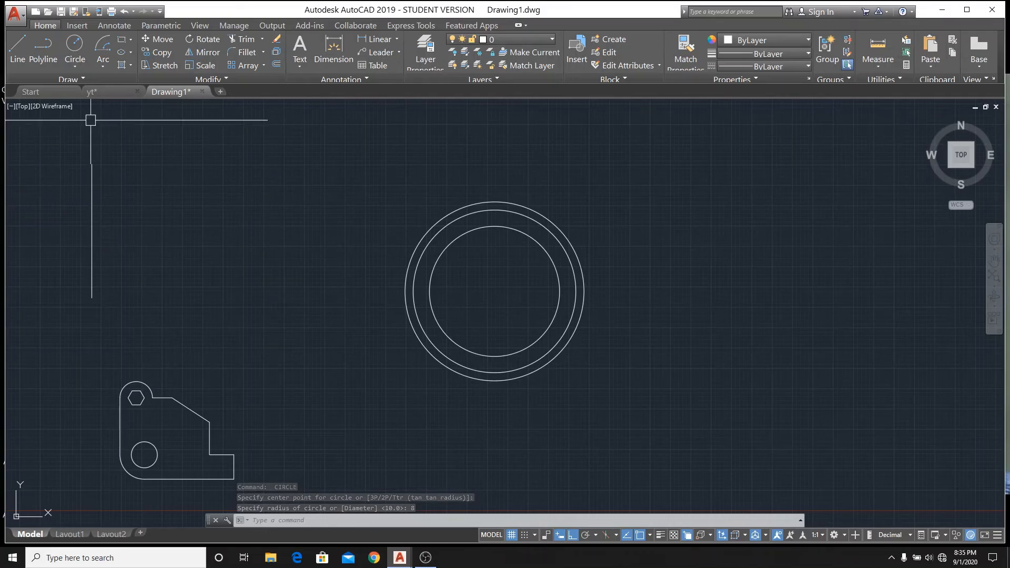
key(Return)
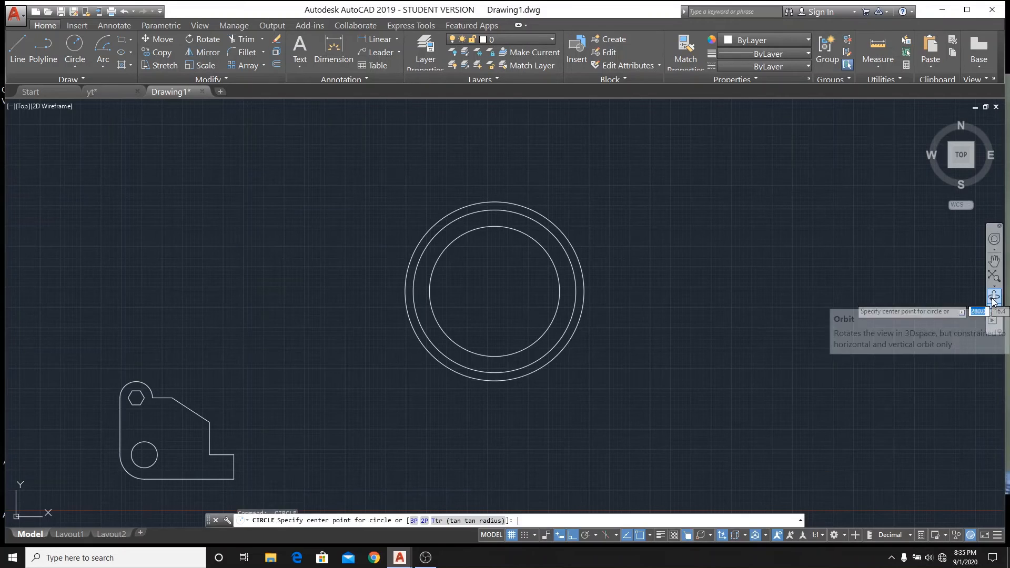
click(495, 291)
text(4.2)
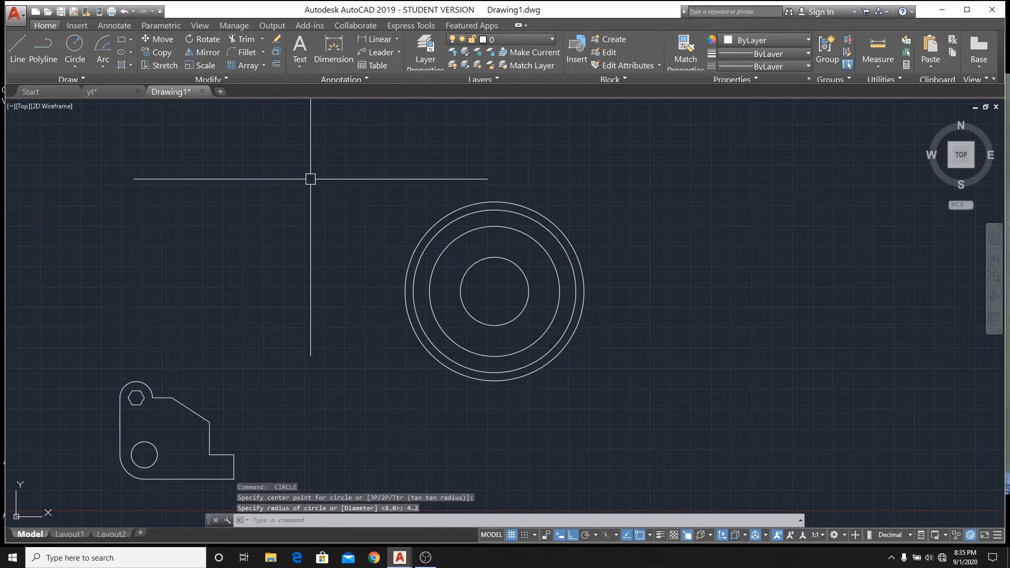
- Switch to the yt drawing and examine the diamond-shaped plate's left end radii, curved slot and central hole dimensions
click(105, 96)
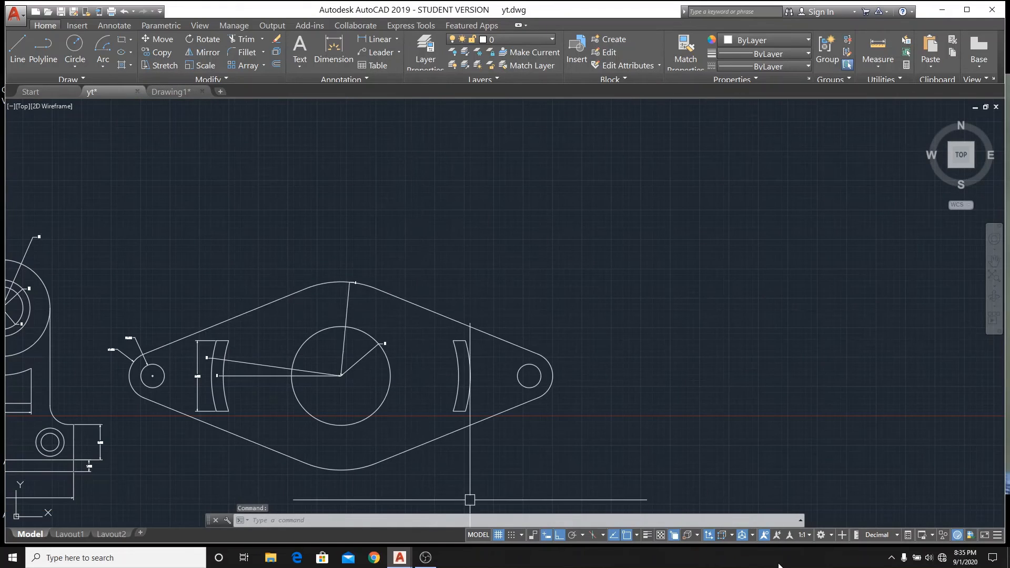
scroll(260, 429, up, 2)
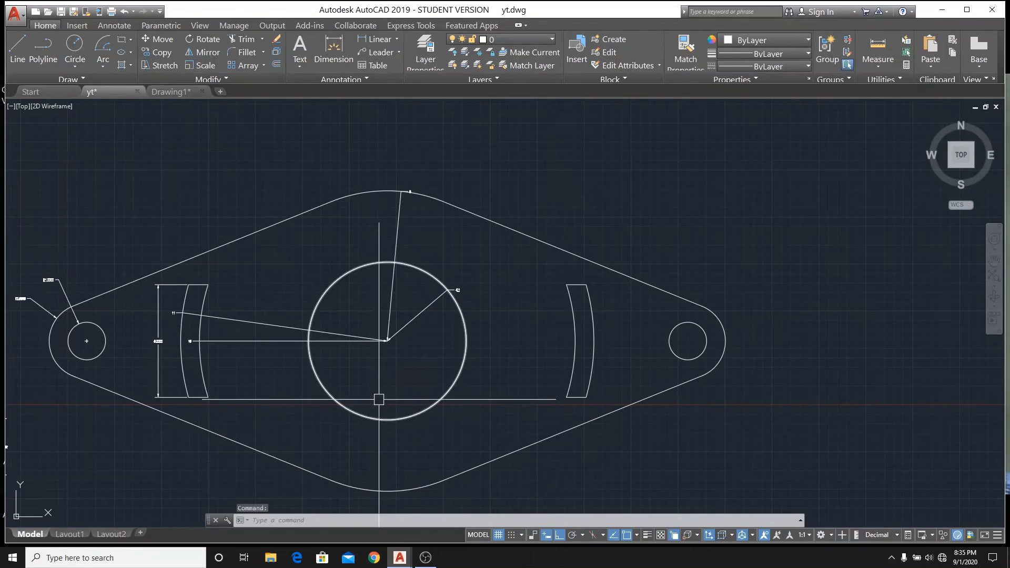
scroll(452, 338, down, 2)
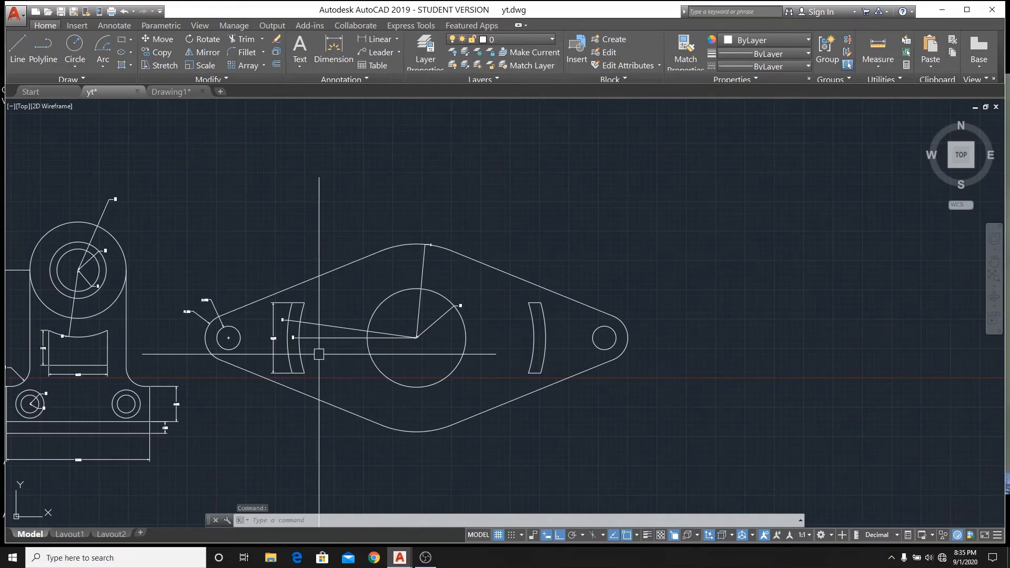
scroll(260, 359, up, 2)
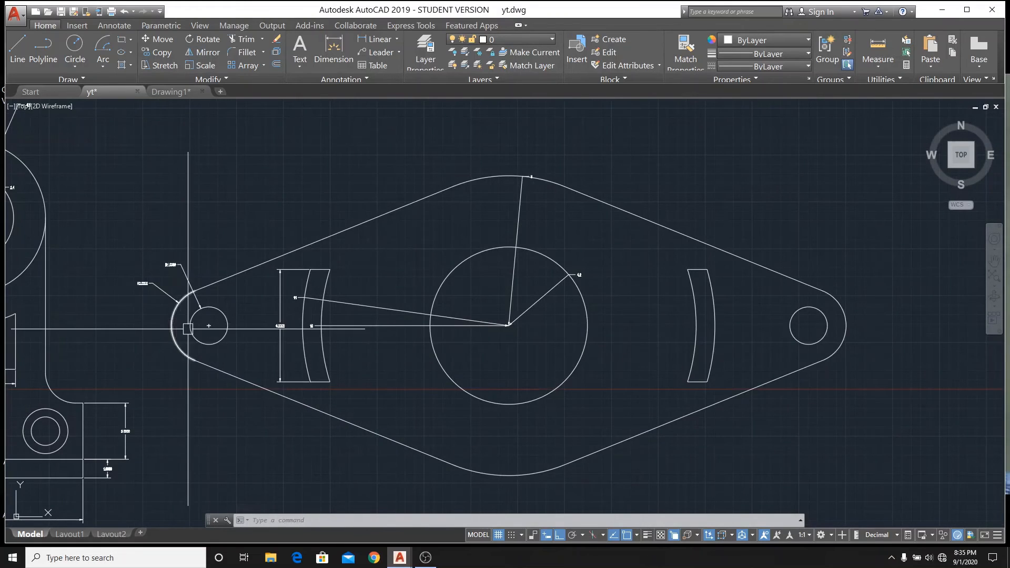
scroll(190, 329, up, 2)
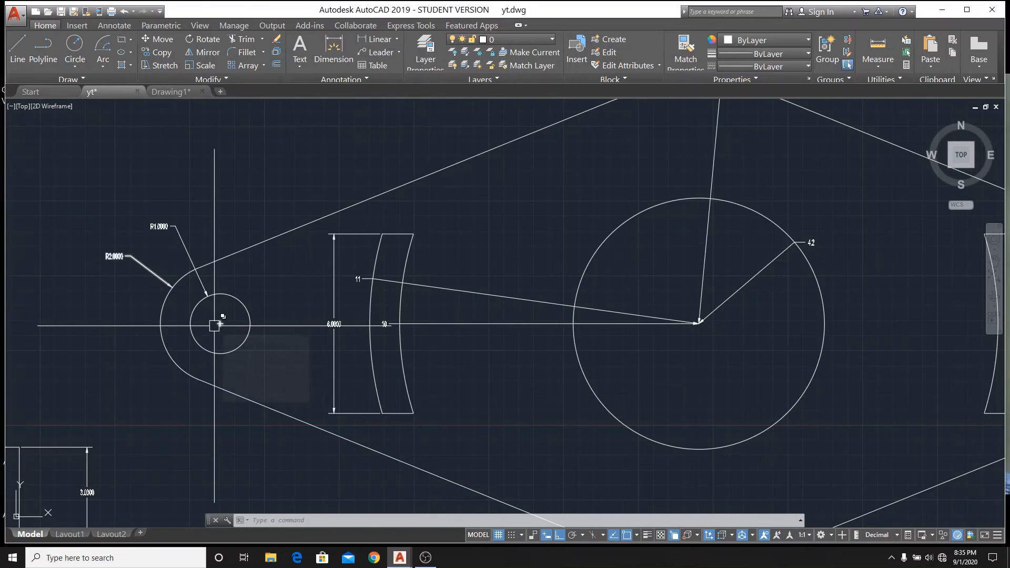
scroll(325, 441, down, 2)
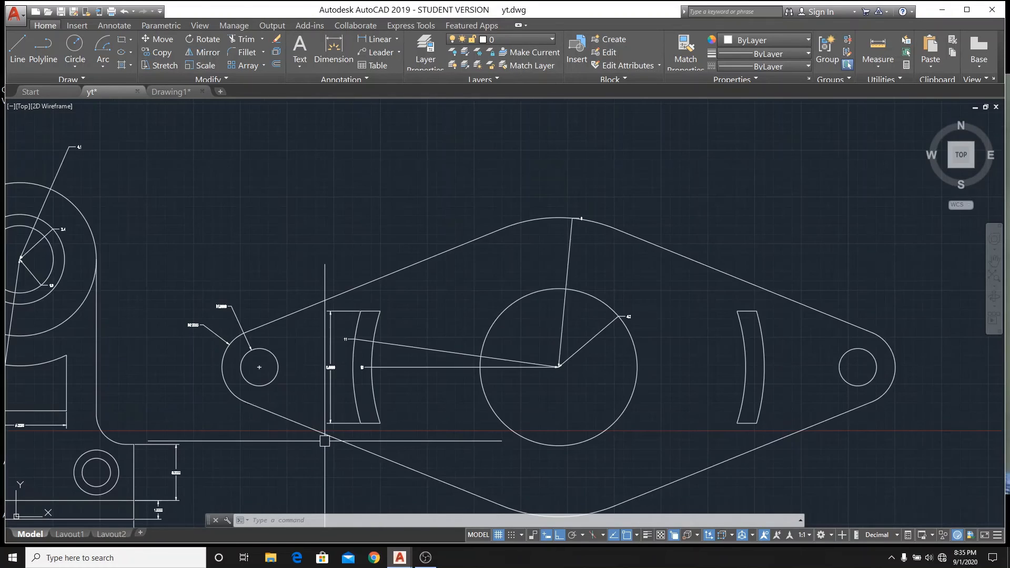
scroll(324, 441, down, 2)
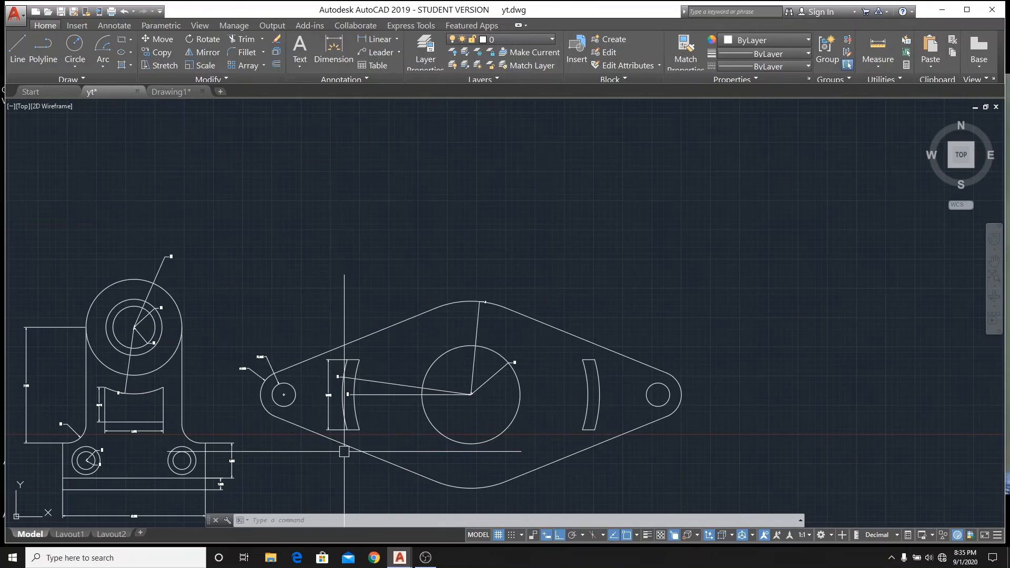
scroll(344, 451, up, 2)
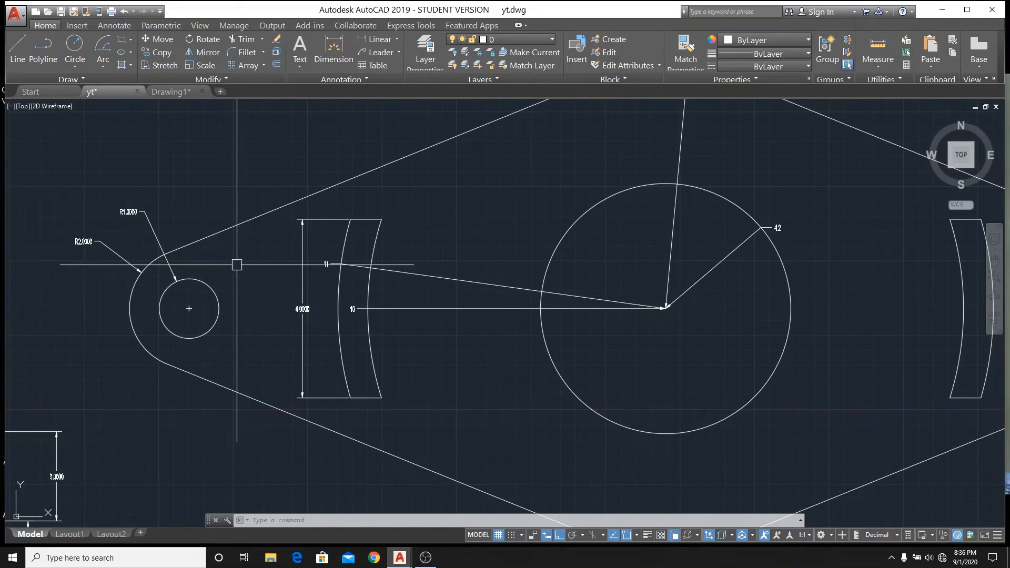
- Try to measure the distance from the centre of the plate's left end hole towards the central hole
text(eas)
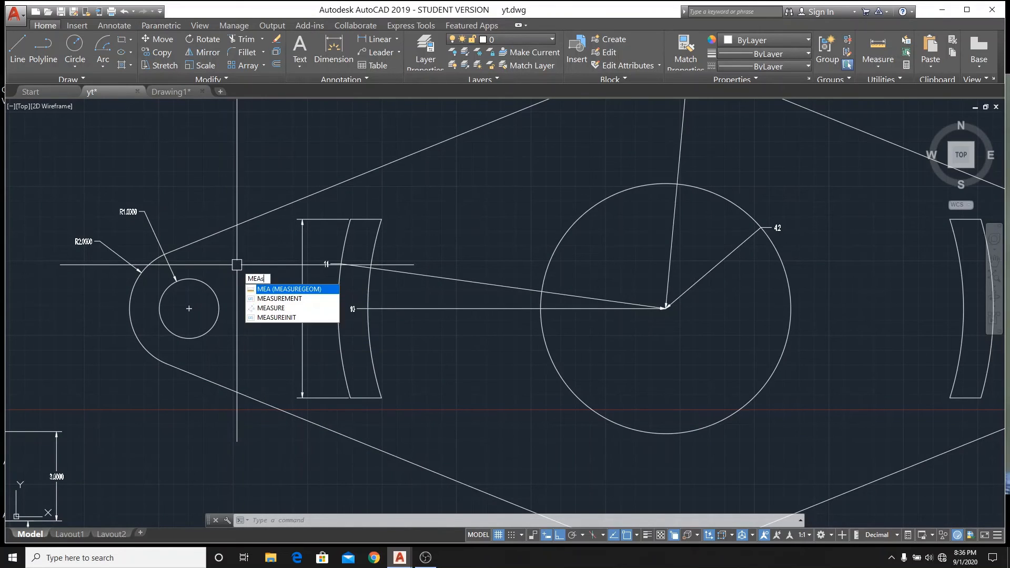
key(Return)
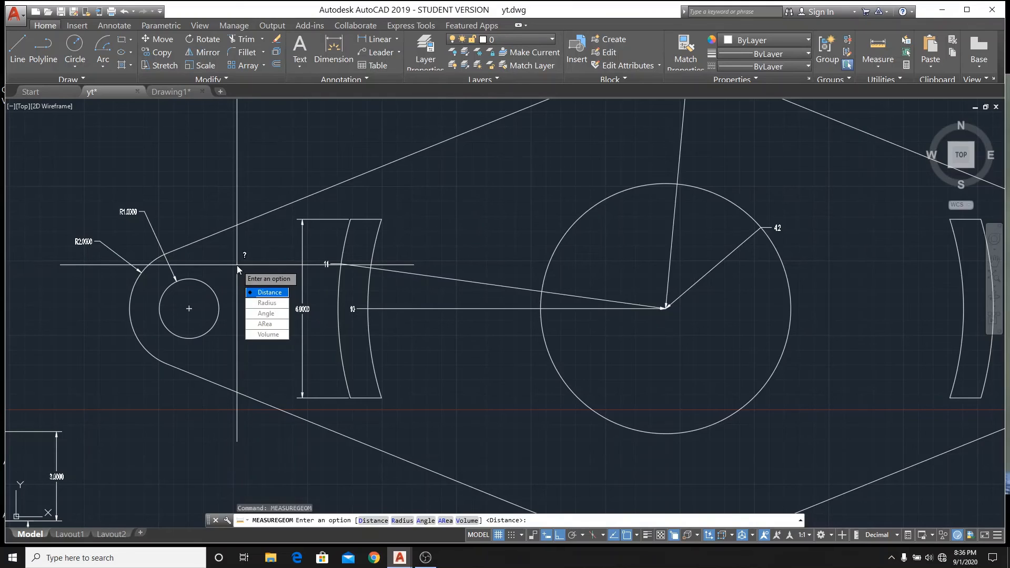
click(253, 292)
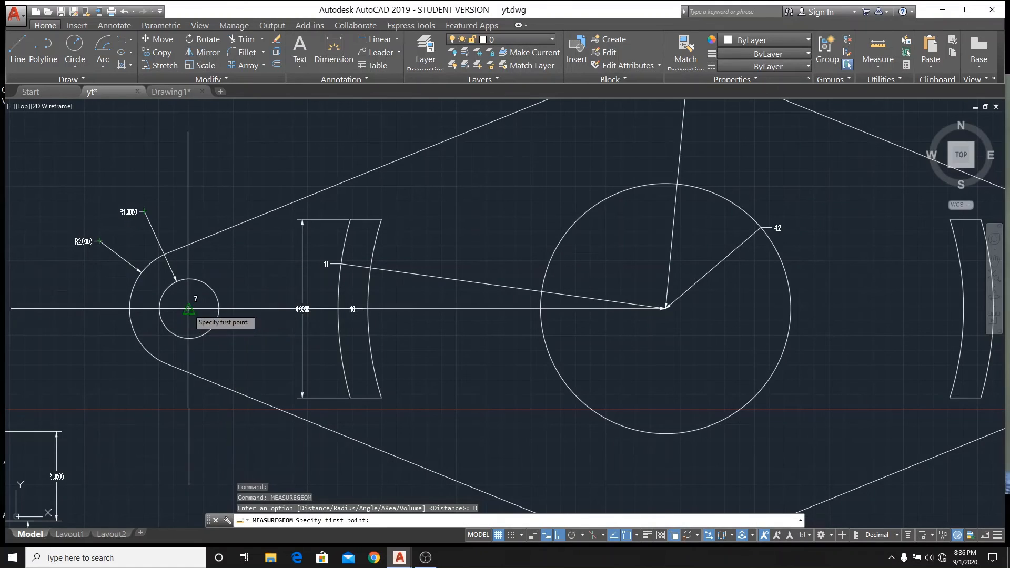
scroll(188, 310, up, 4)
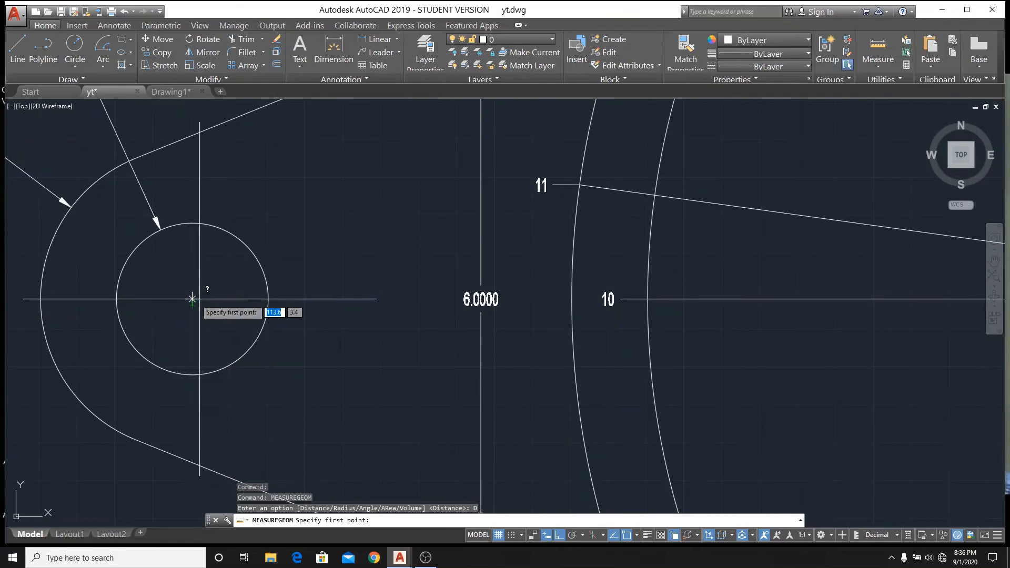
click(193, 299)
scroll(354, 279, down, 4)
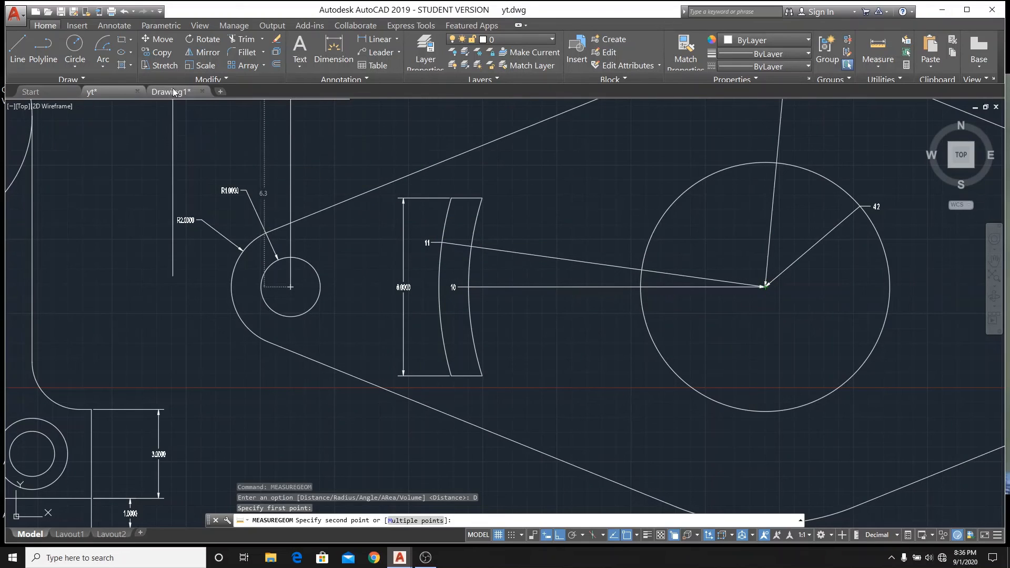
key(Escape)
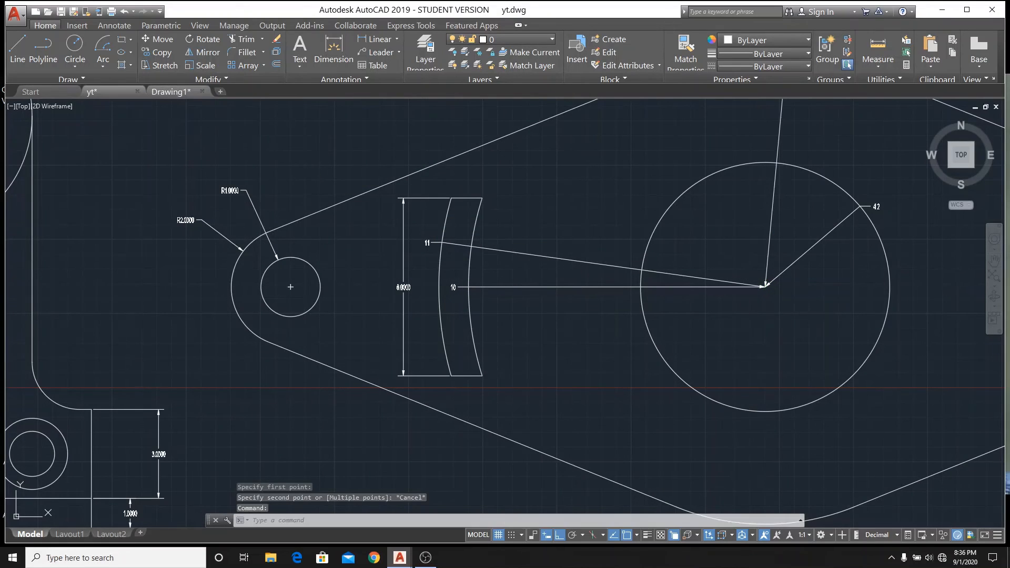
- In Drawing1, draw a horizontal line 16 long leftward from the centre of the concentric circles
click(173, 92)
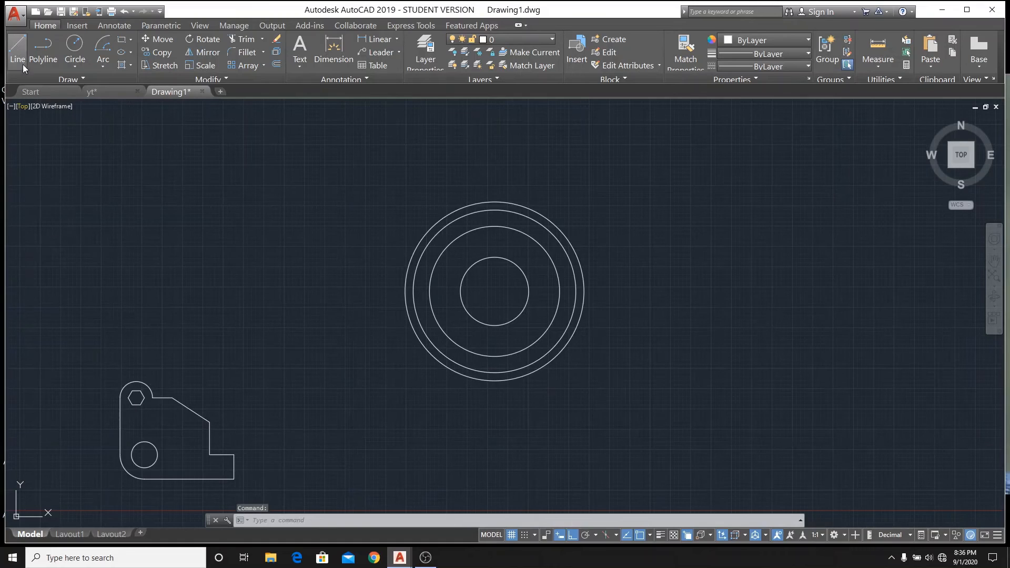
click(14, 42)
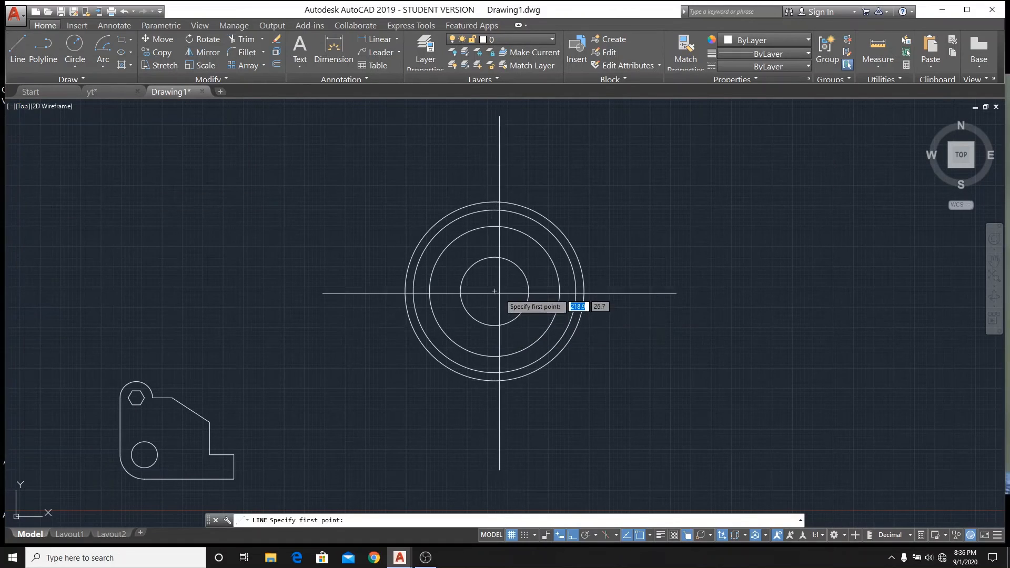
click(494, 290)
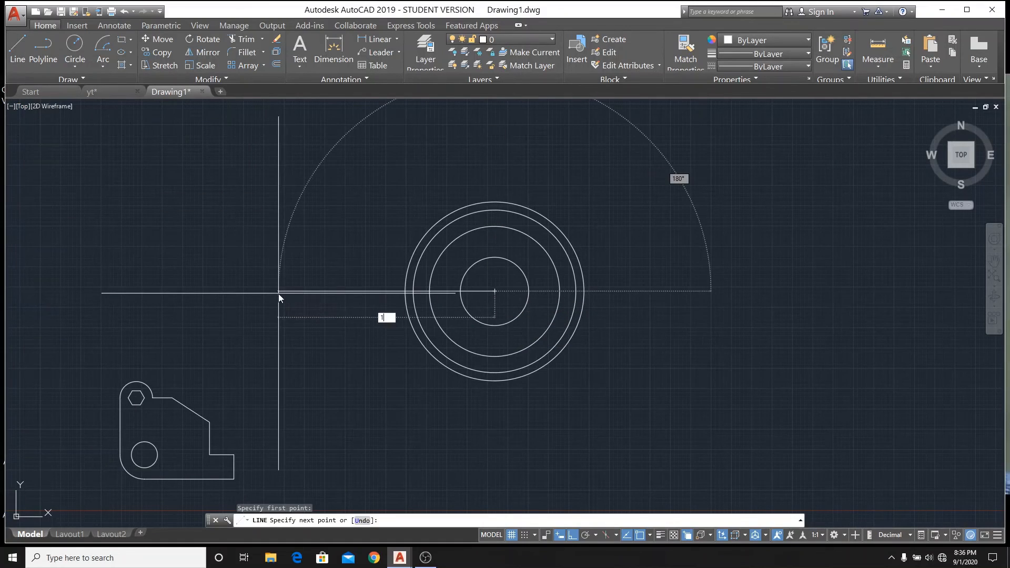
key(Return)
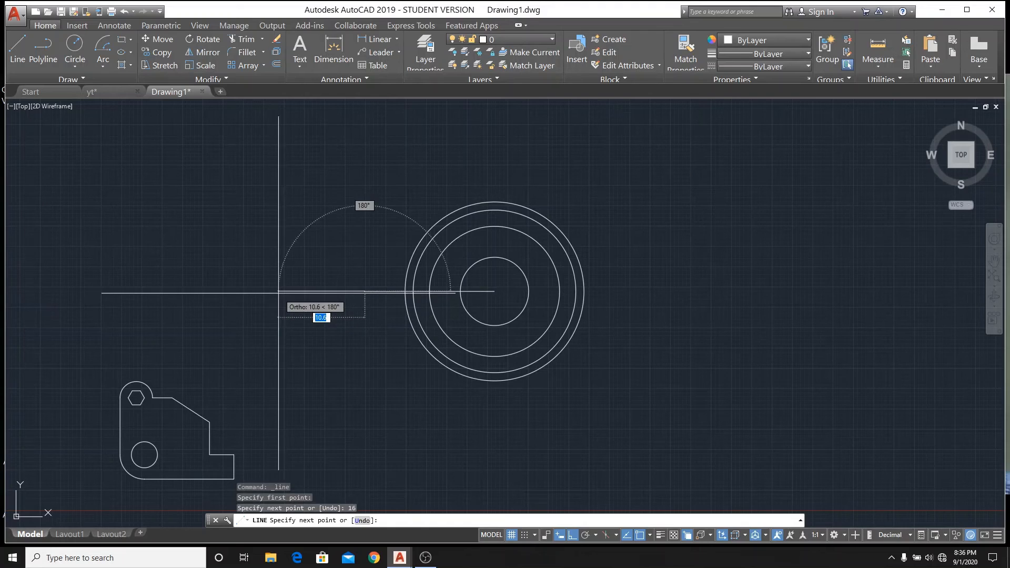
right_click(208, 283)
click(232, 301)
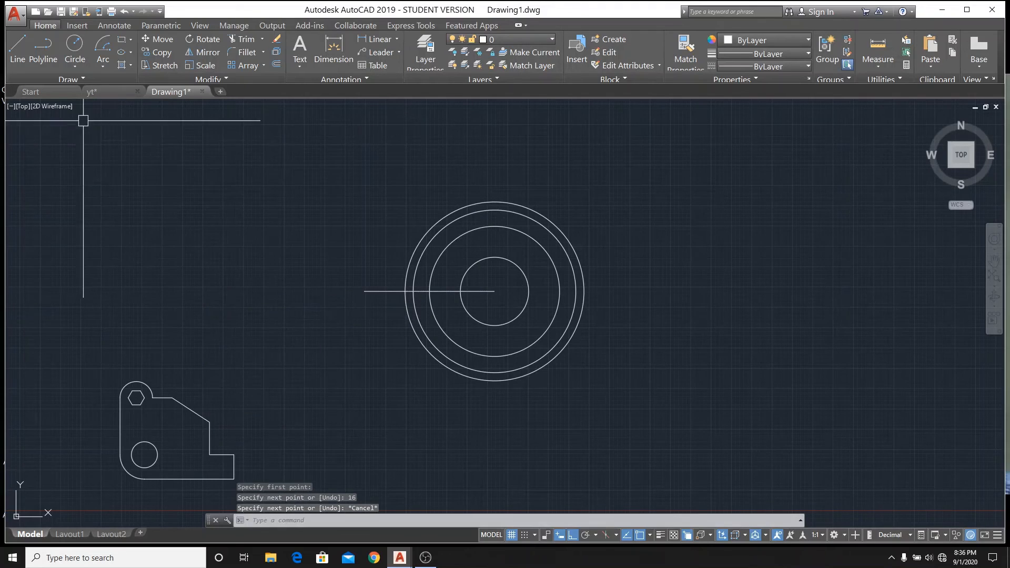
- Check the plate's end radii in the yt drawing, and draw a radius 1 circle at the line's left end in Drawing1
click(99, 91)
scroll(225, 192, up, 4)
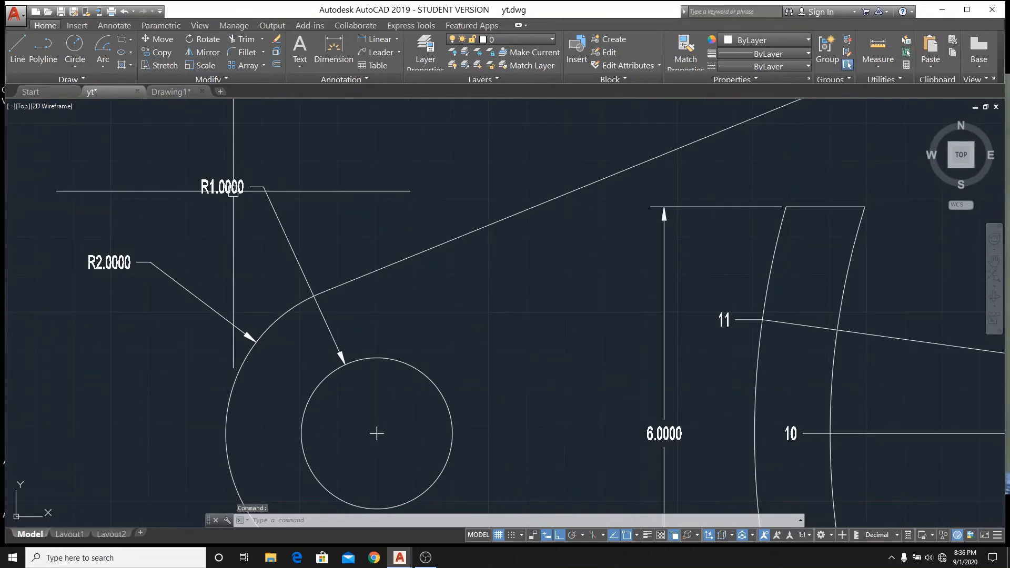
click(172, 93)
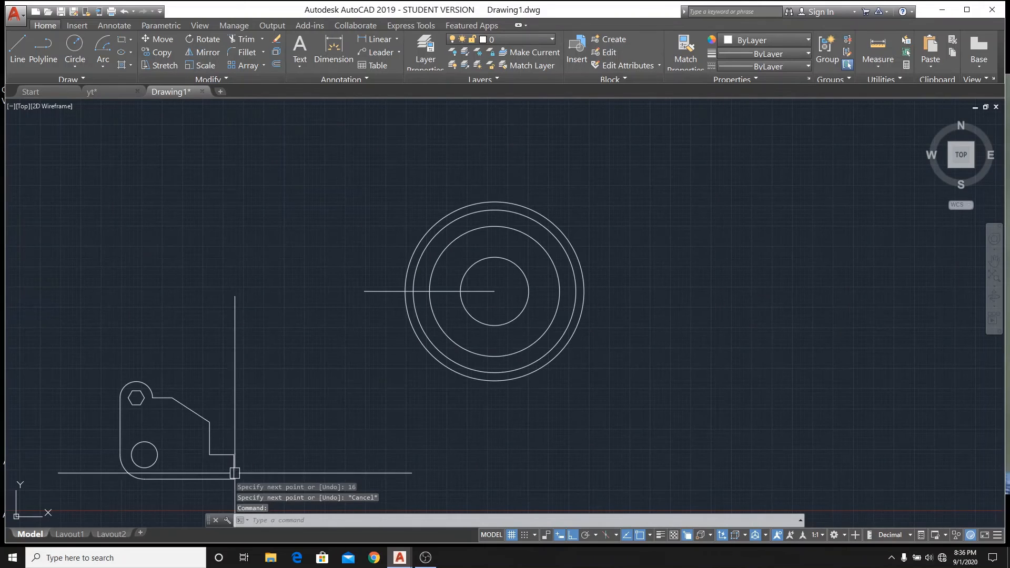
click(73, 46)
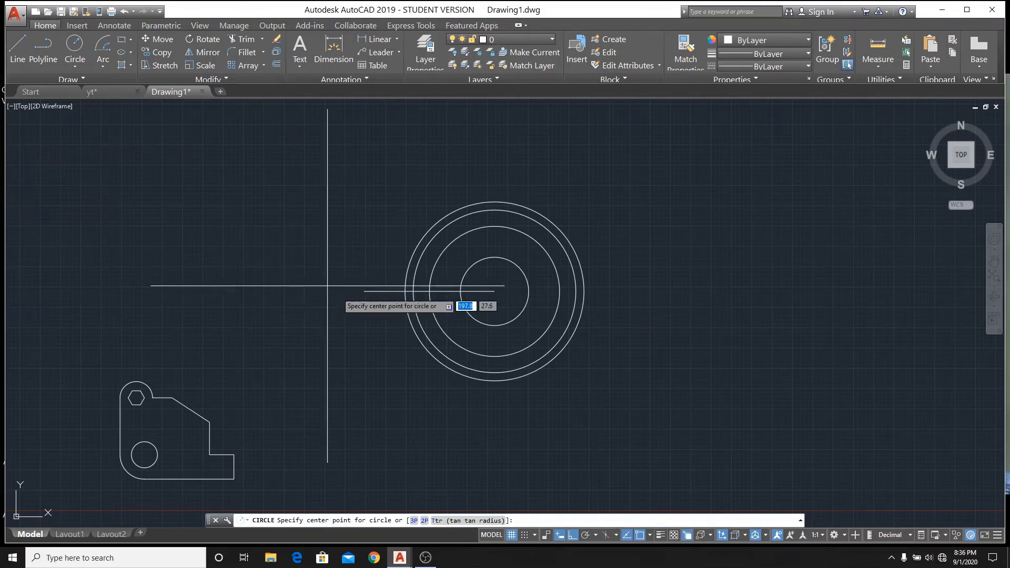
click(364, 291)
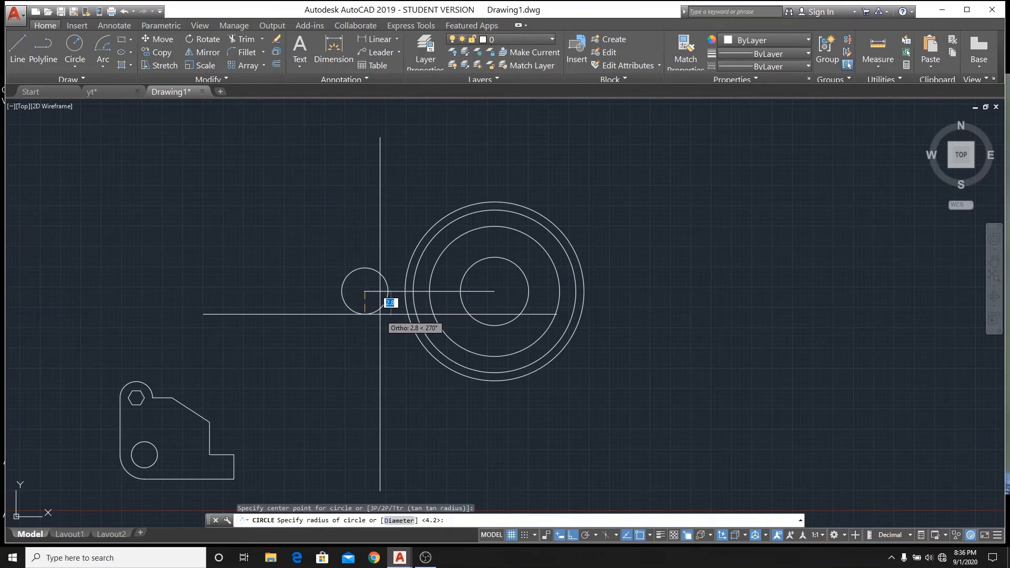
text(1)
key(Return)
- Draw a circle of radius 2 concentric with the small circle at the line's left end
key(Return)
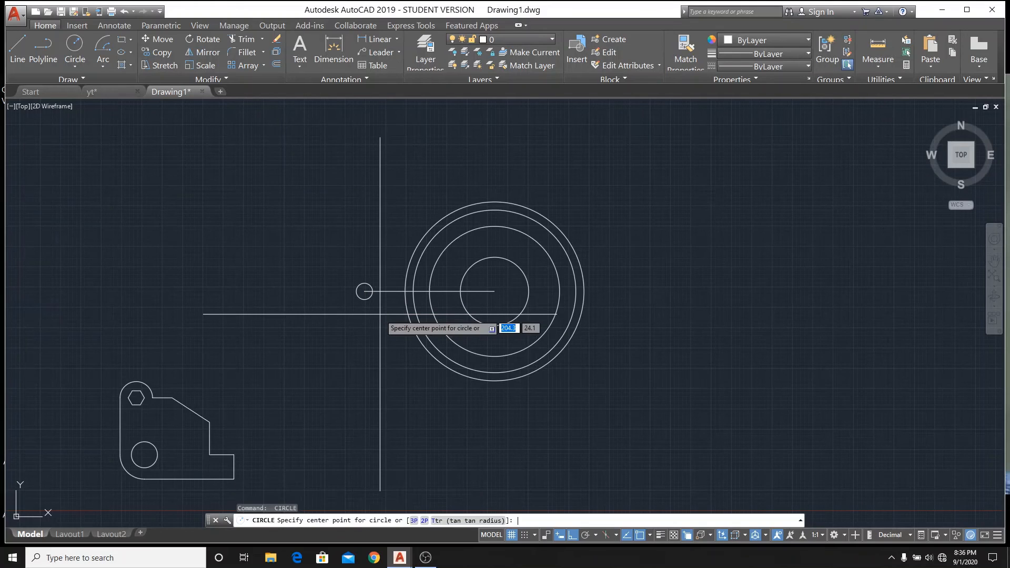
scroll(361, 294, up, 8)
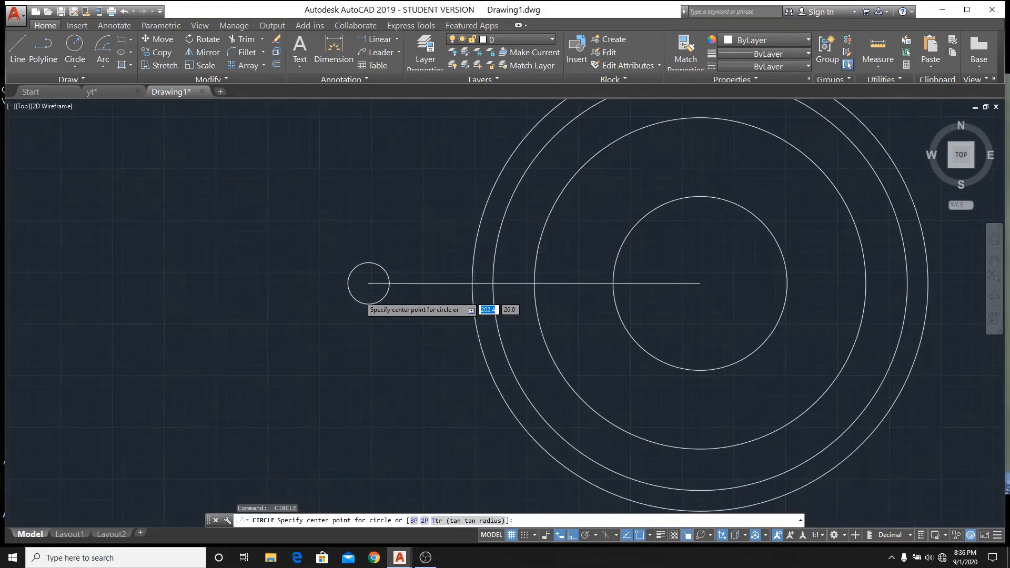
click(380, 263)
key(Return)
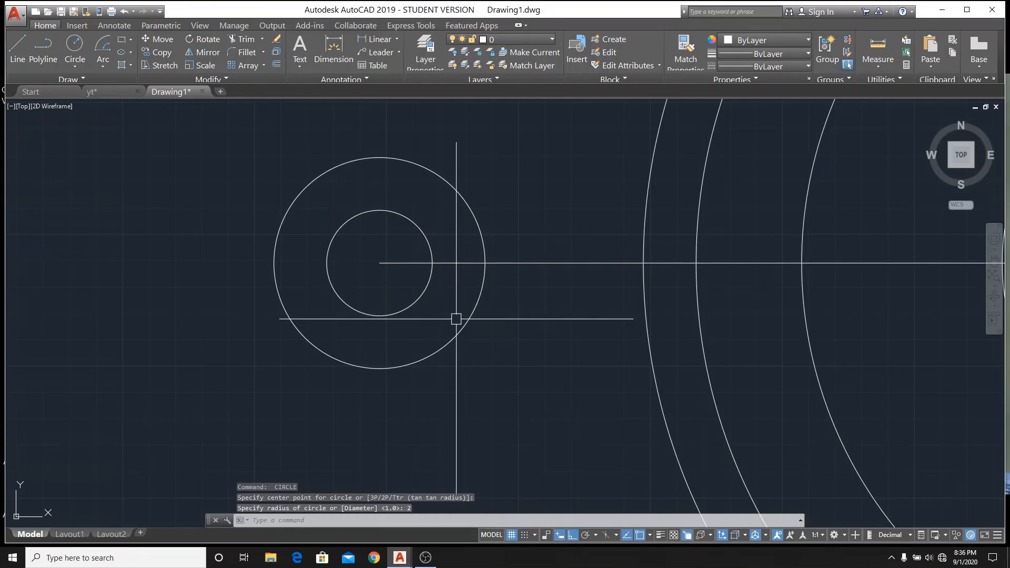
- Delete the horizontal construction line joining the left end circles to the centre of the large concentric circles
click(615, 263)
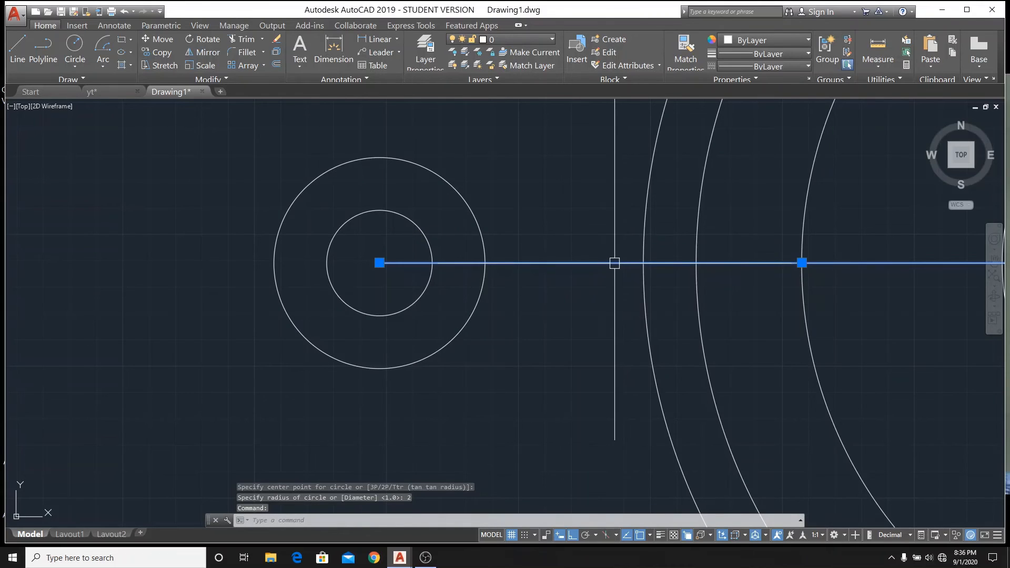
key(Delete)
scroll(345, 368, down, 4)
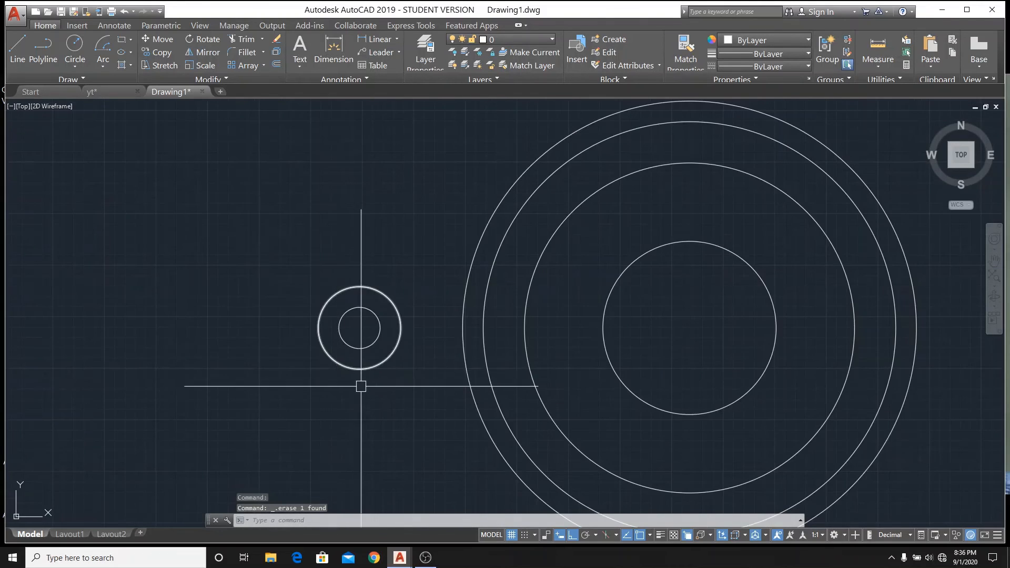
scroll(347, 369, down, 2)
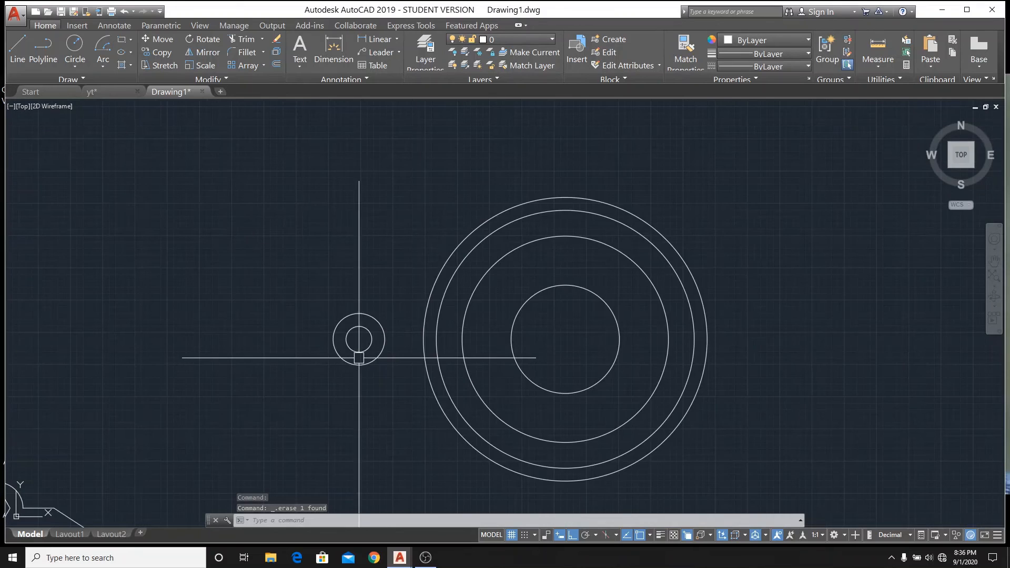
scroll(360, 356, up, 4)
scroll(141, 326, down, 4)
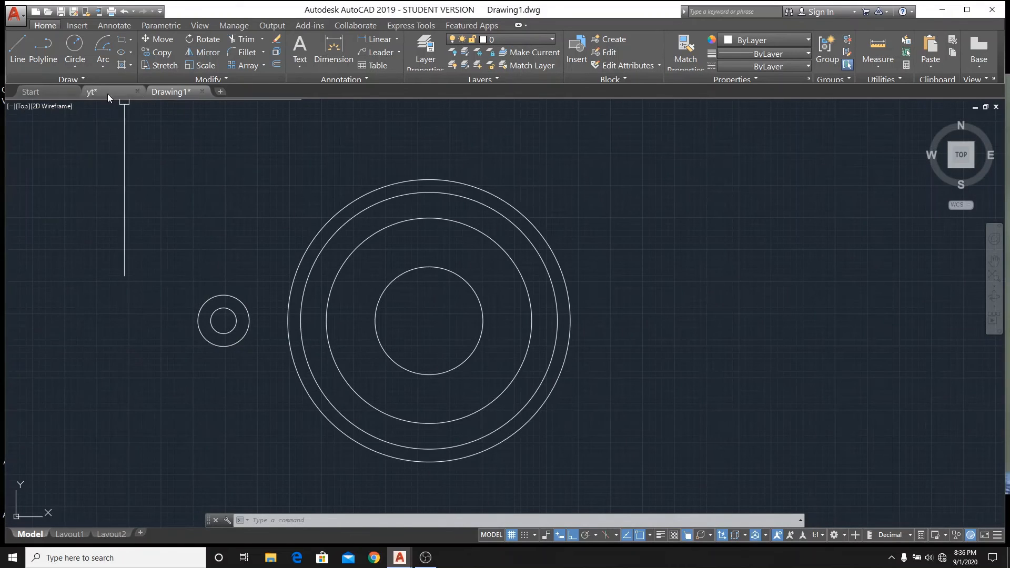
- Draw a line tangent to the second-smallest central circle and the larger left end circle along their upper sides
click(23, 51)
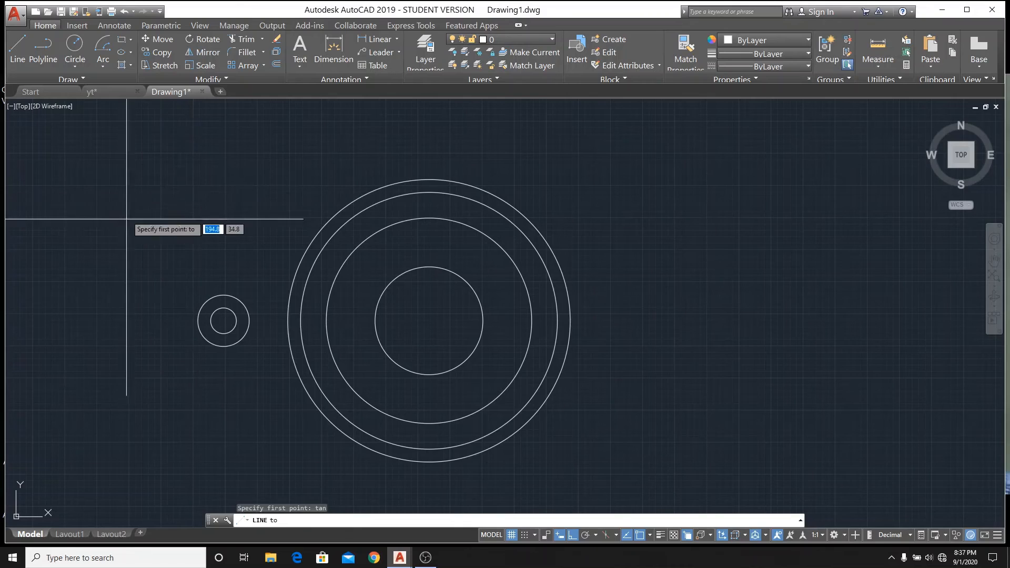
click(406, 219)
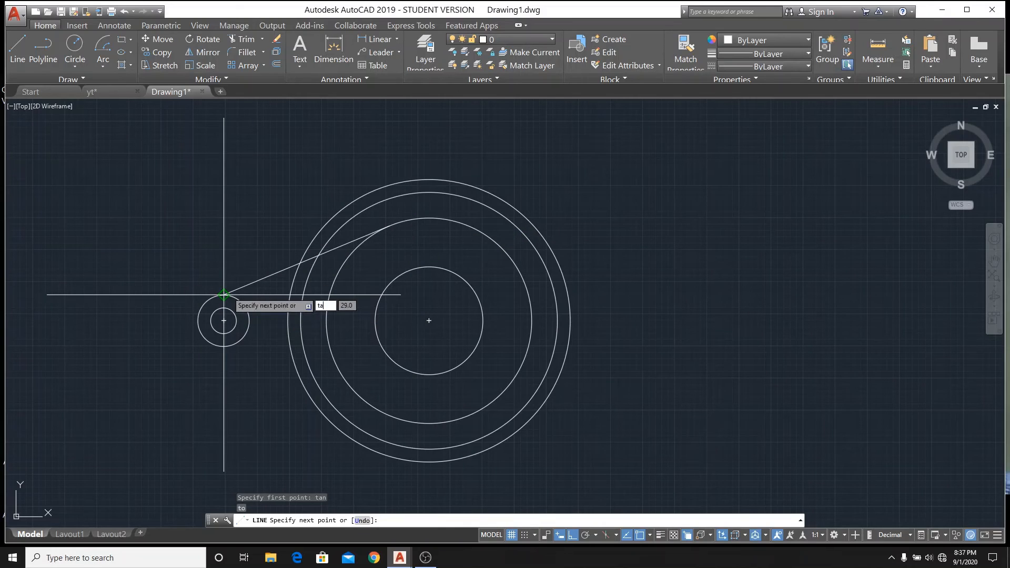
key(Return)
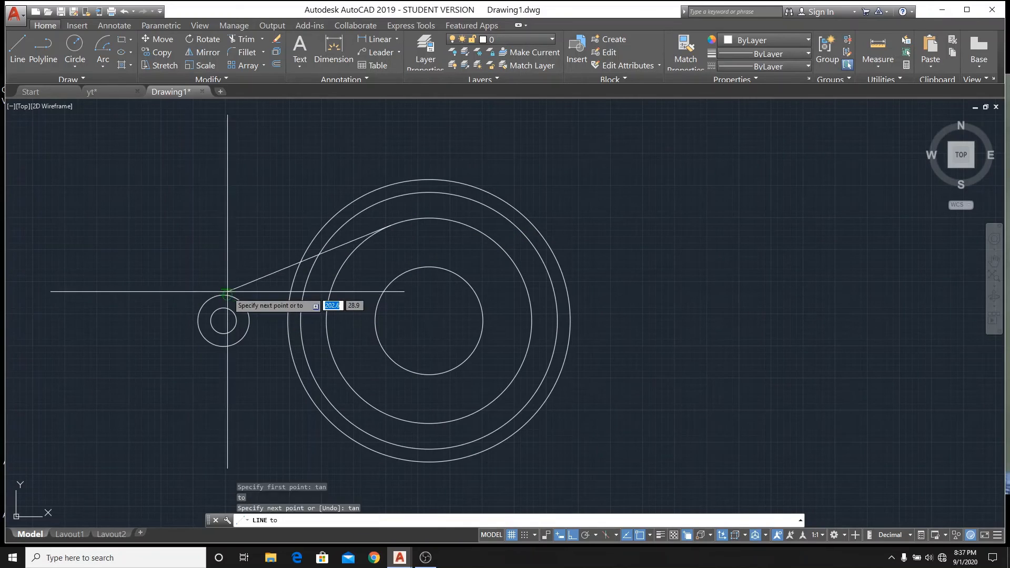
click(227, 291)
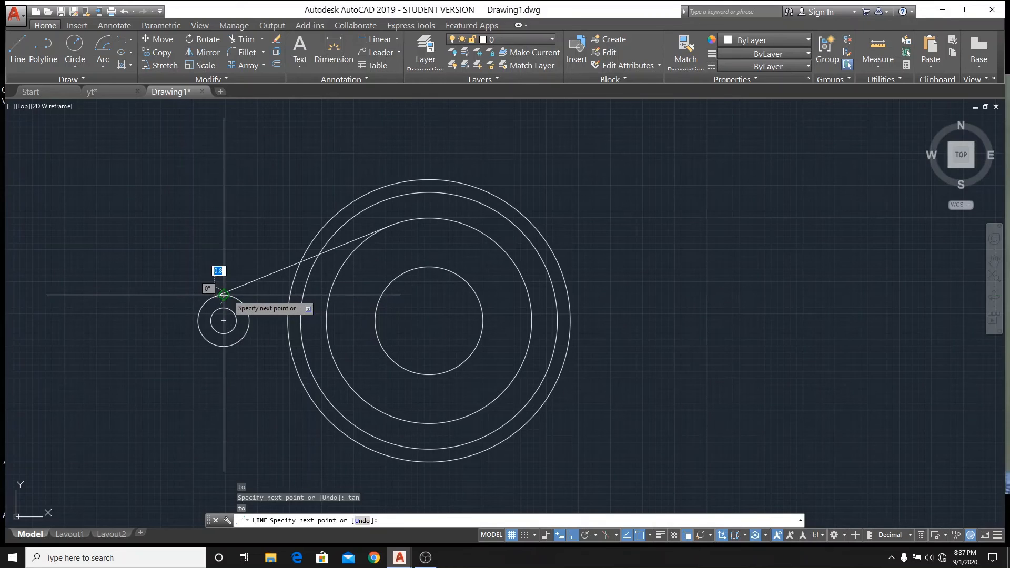
right_click(153, 262)
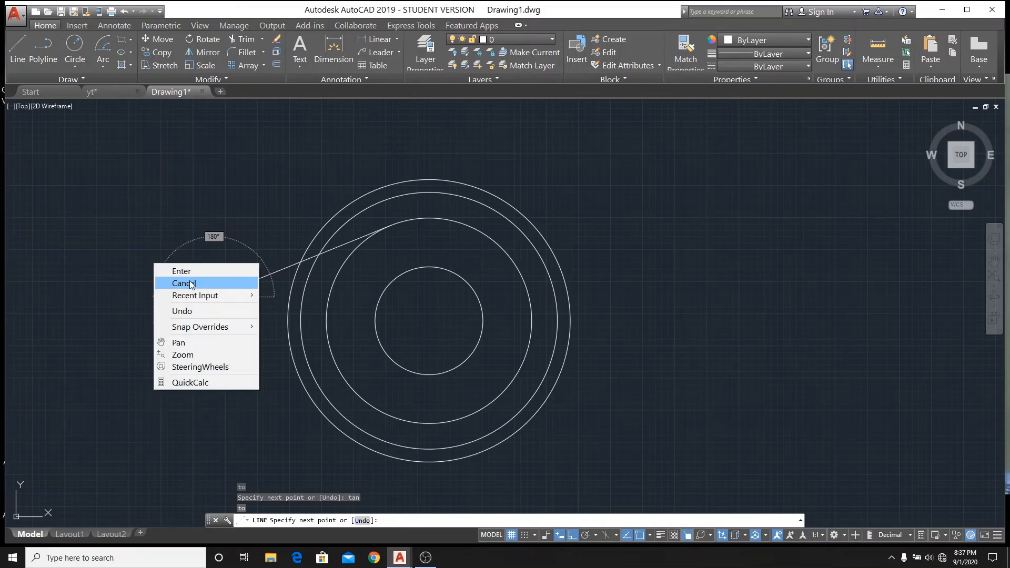
click(190, 285)
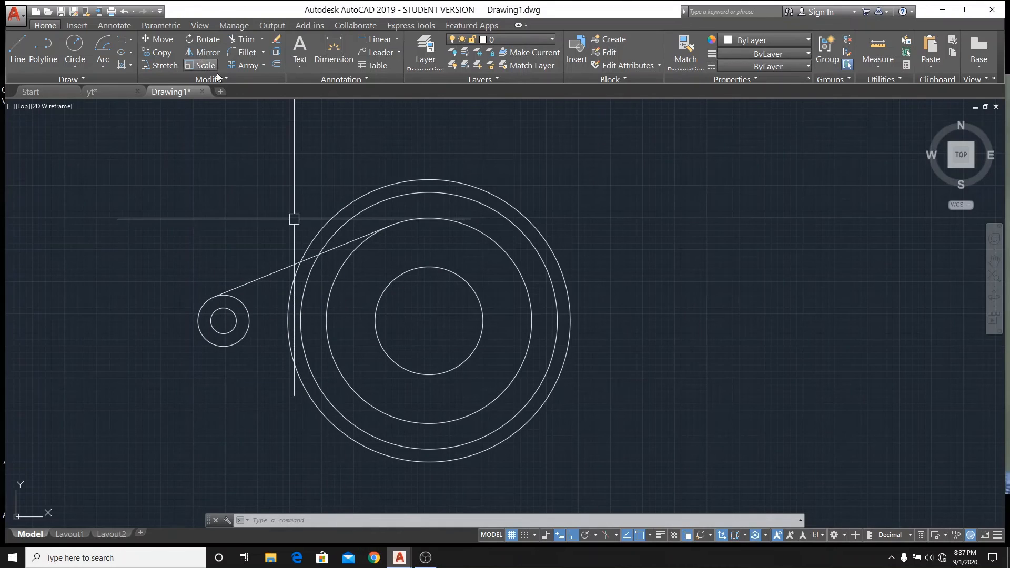
- Mirror the tangent line about the horizontal axis through the left end circles, keeping the original
click(204, 52)
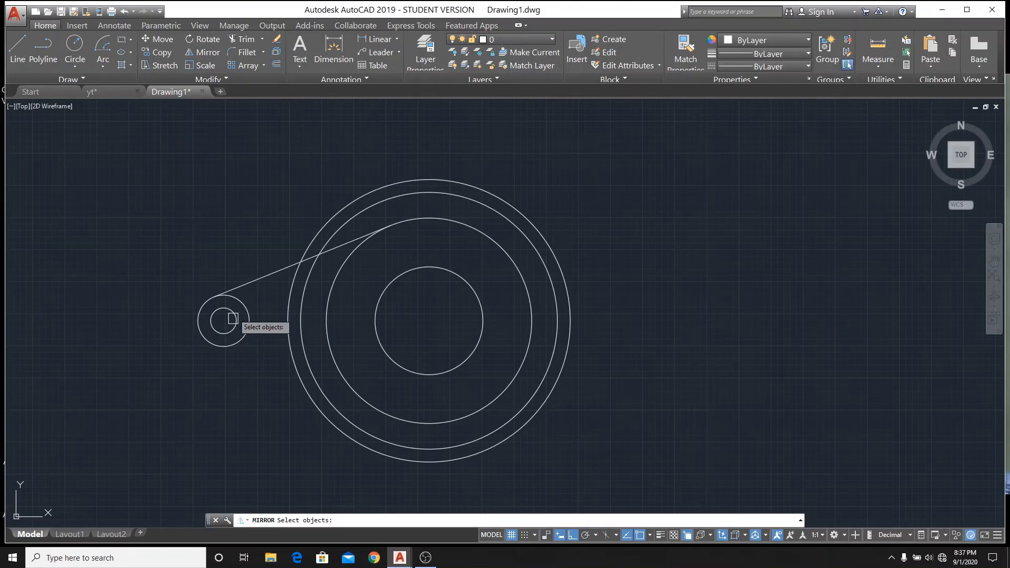
click(248, 283)
key(Return)
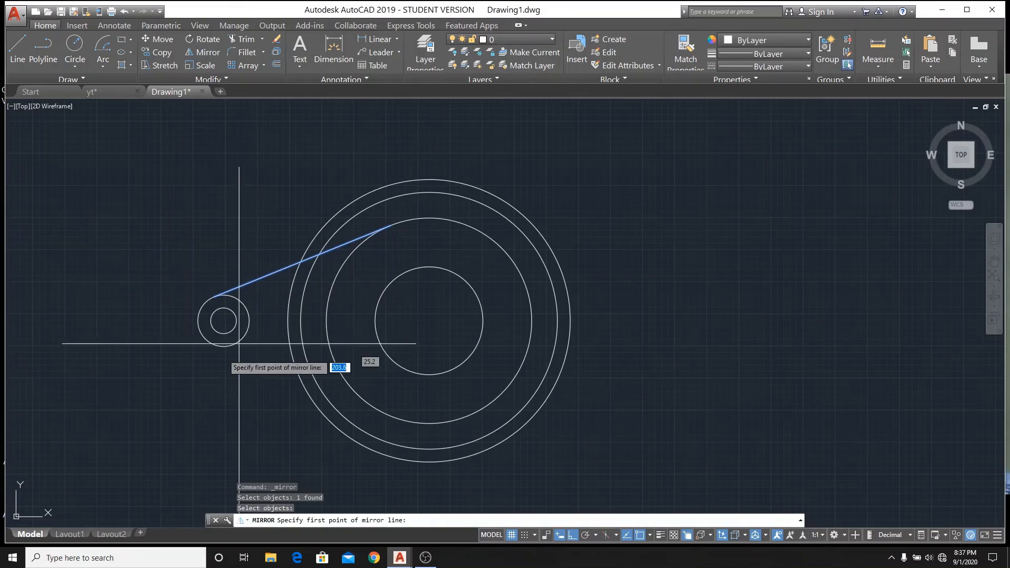
click(198, 321)
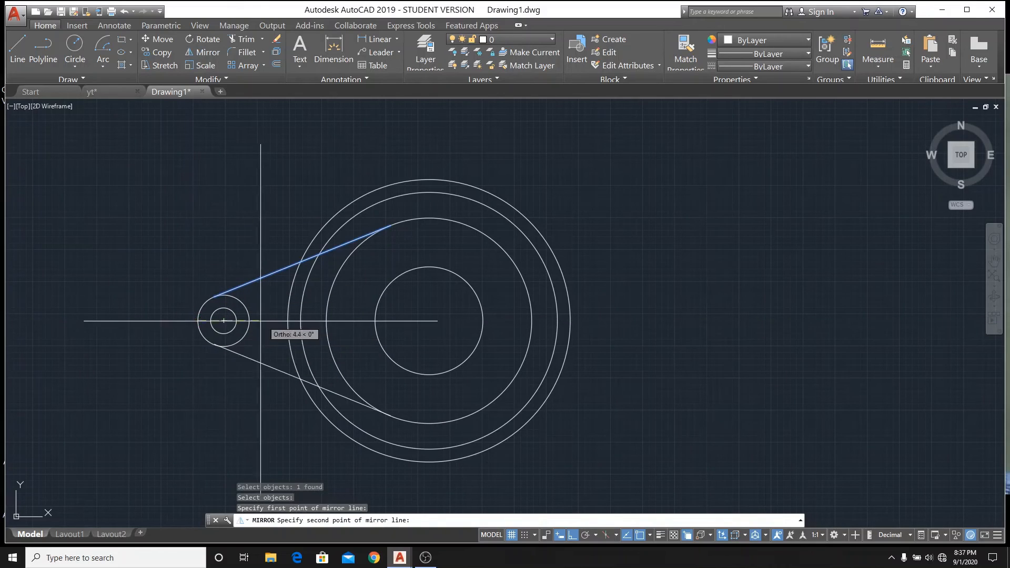
click(361, 315)
click(385, 353)
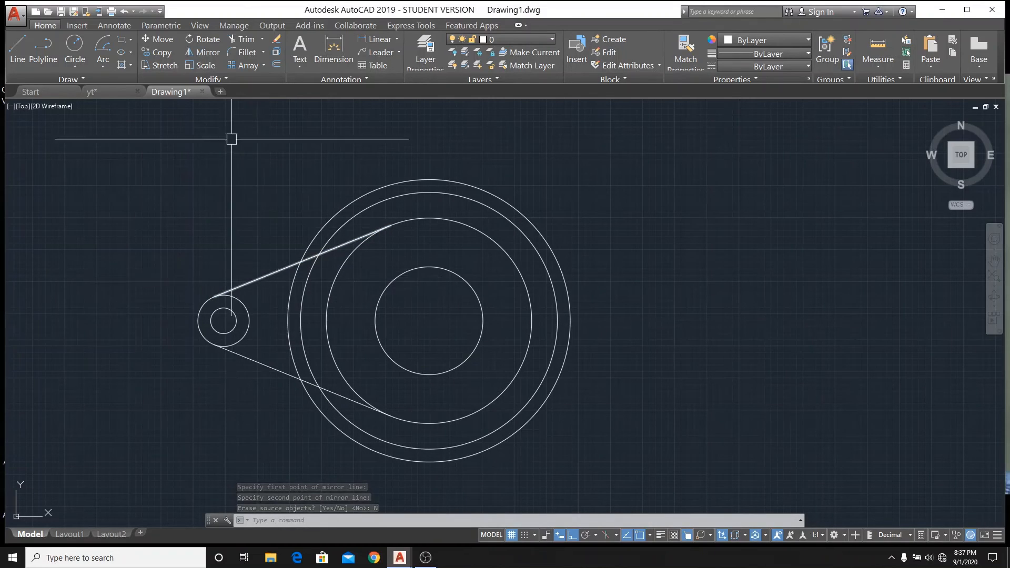
- Mirror both tangent lines about the vertical axis through the central circles, keeping the originals
click(201, 53)
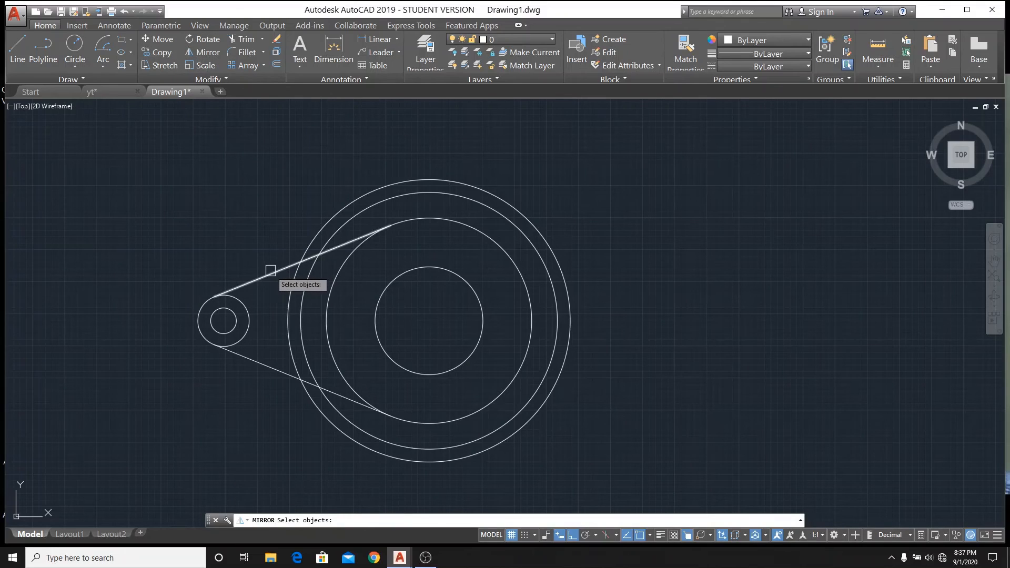
click(270, 270)
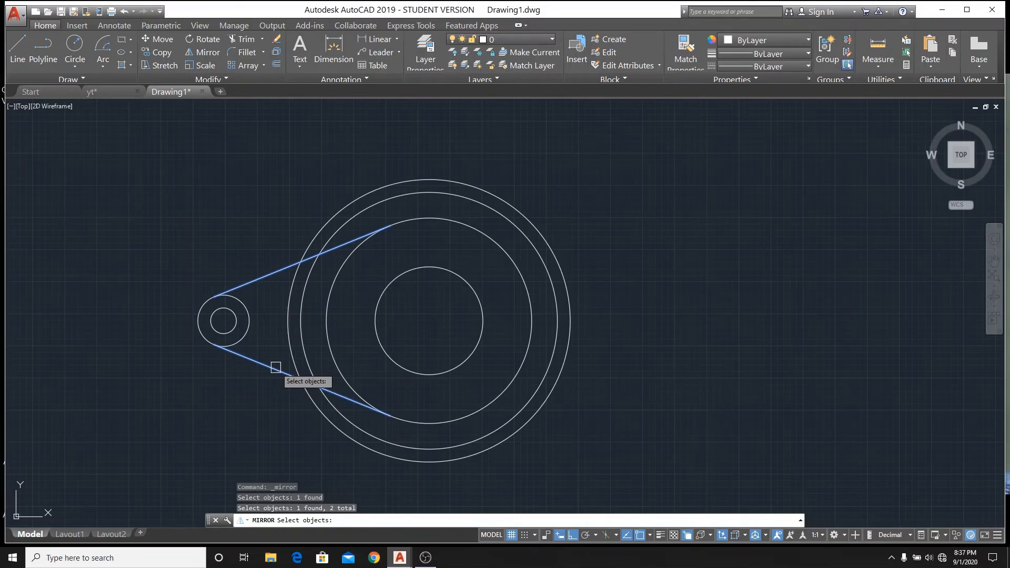
key(Return)
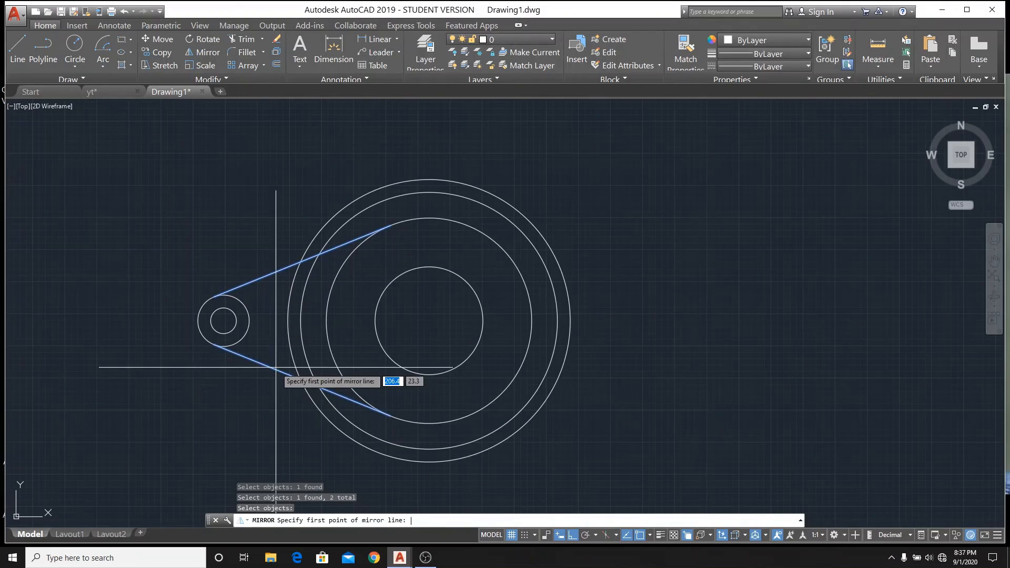
click(429, 218)
click(436, 335)
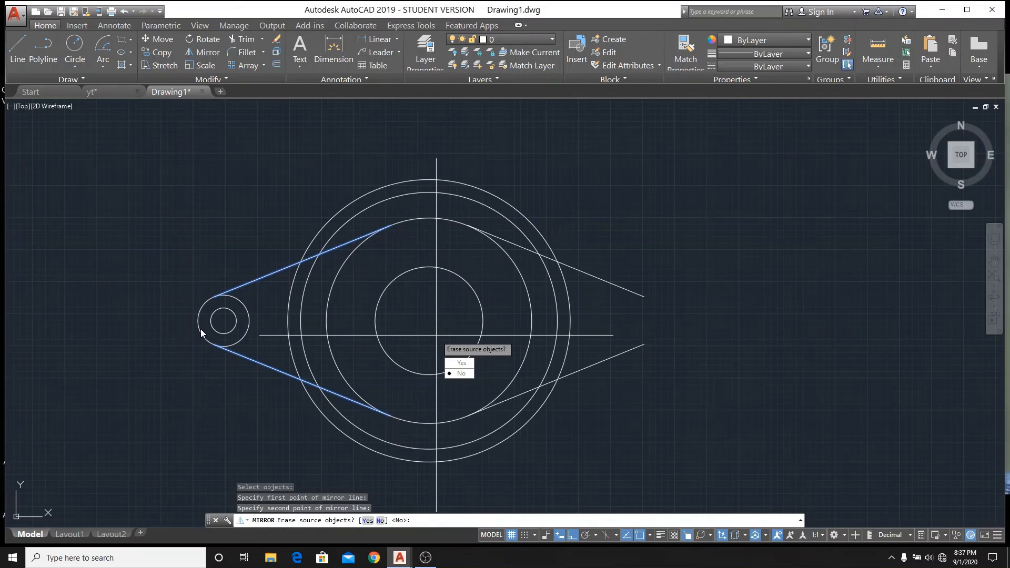
click(380, 520)
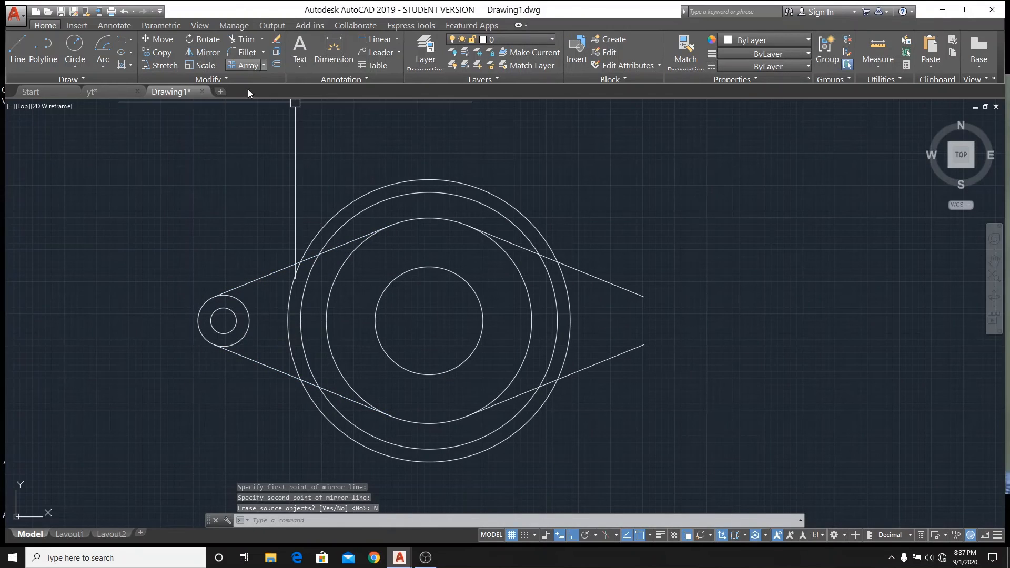
- Mirror the two left end circles about the vertical axis through the central circles, keeping the originals
click(207, 52)
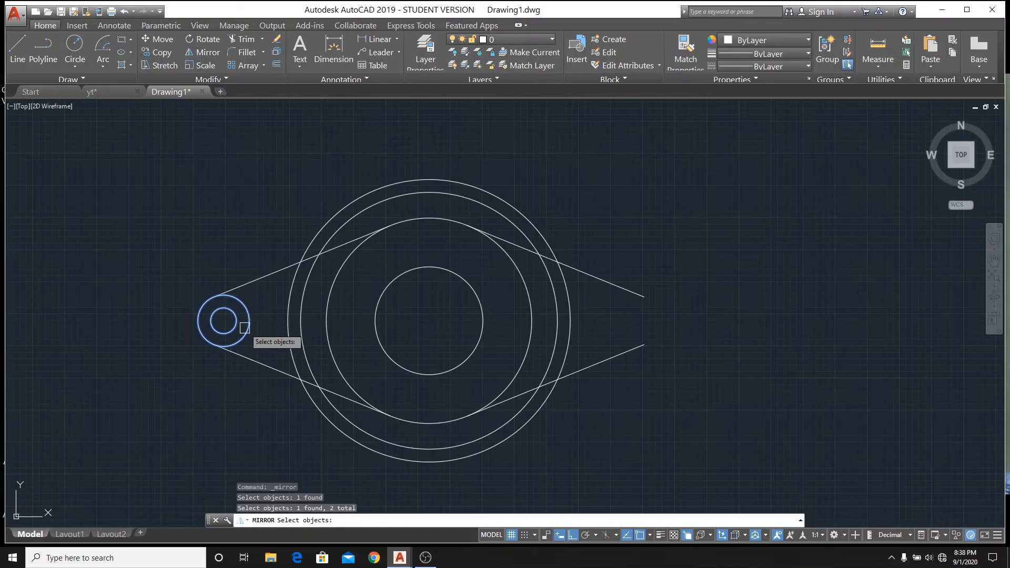
key(Return)
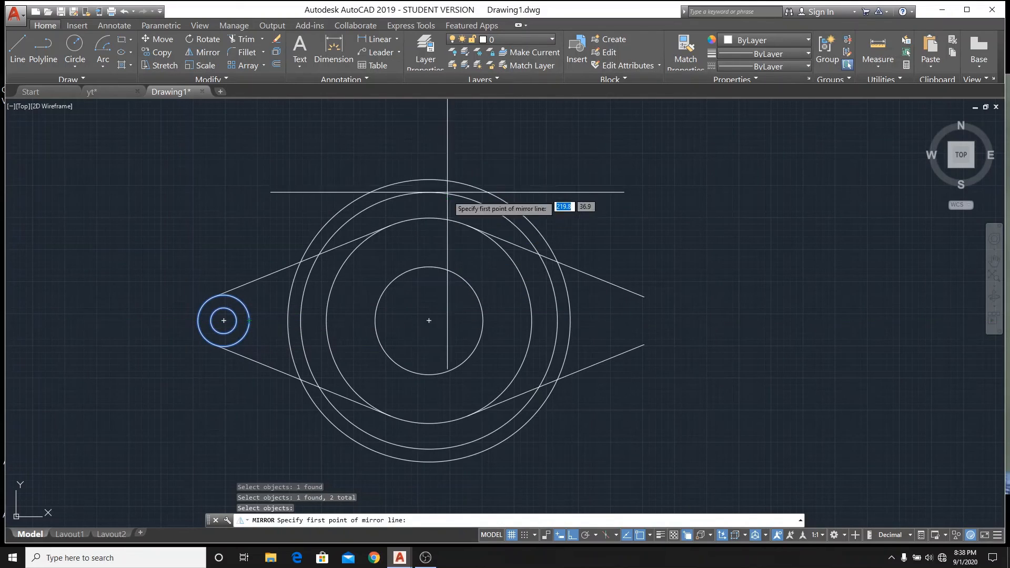
click(429, 321)
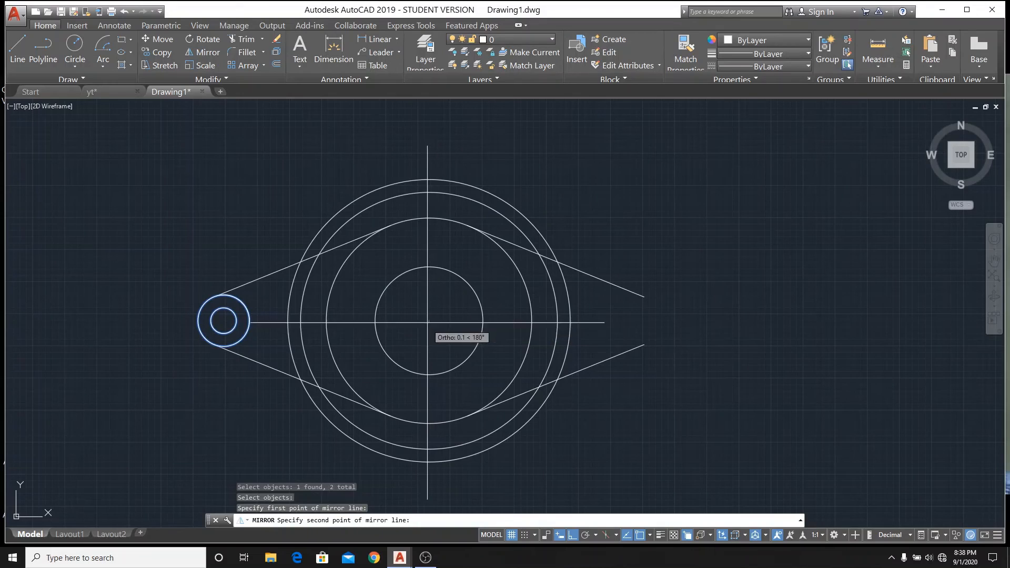
click(426, 391)
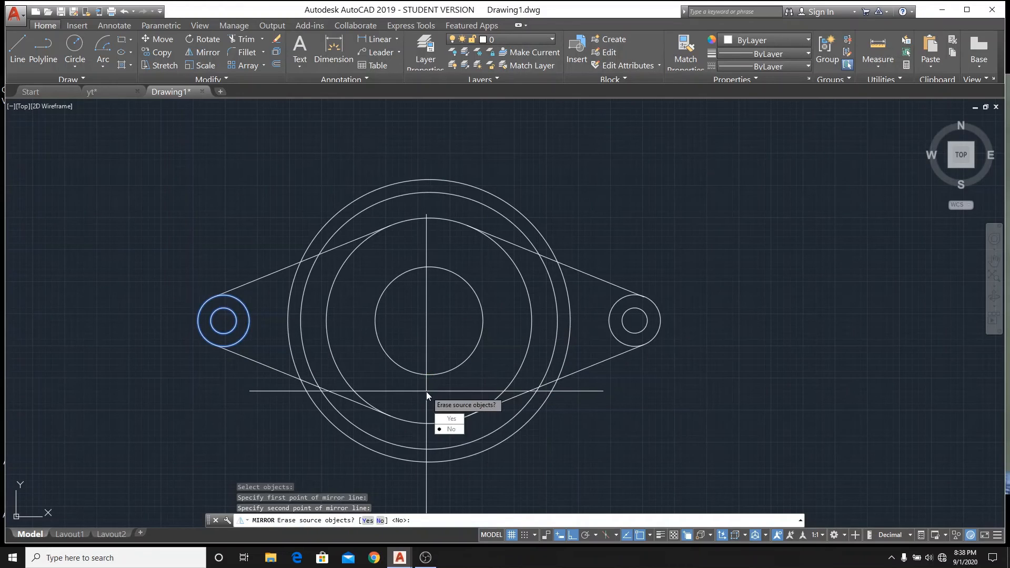
click(452, 429)
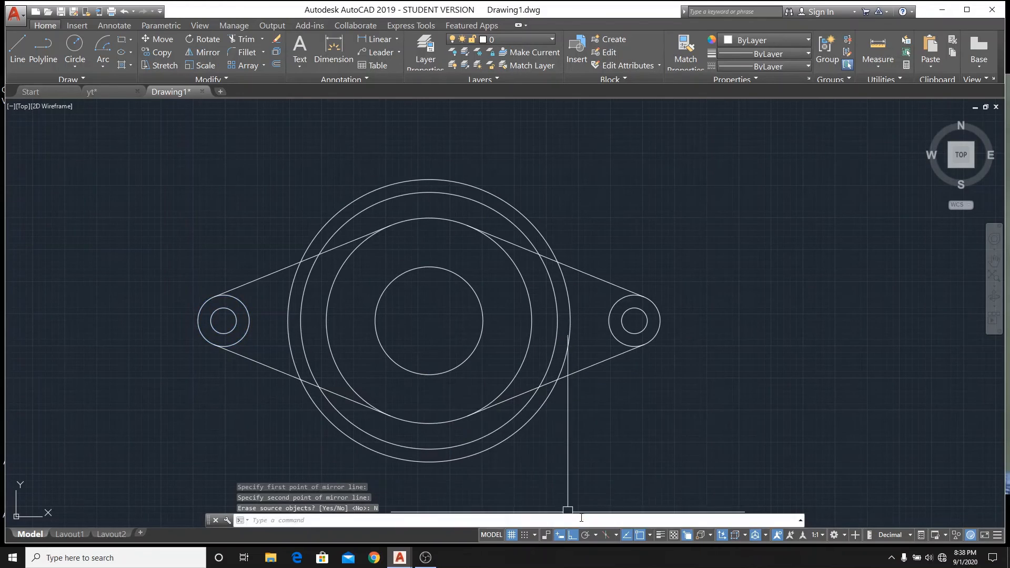
- Trim away the inner arc of the larger left end circle between the two tangent lines
scroll(521, 268, up, 2)
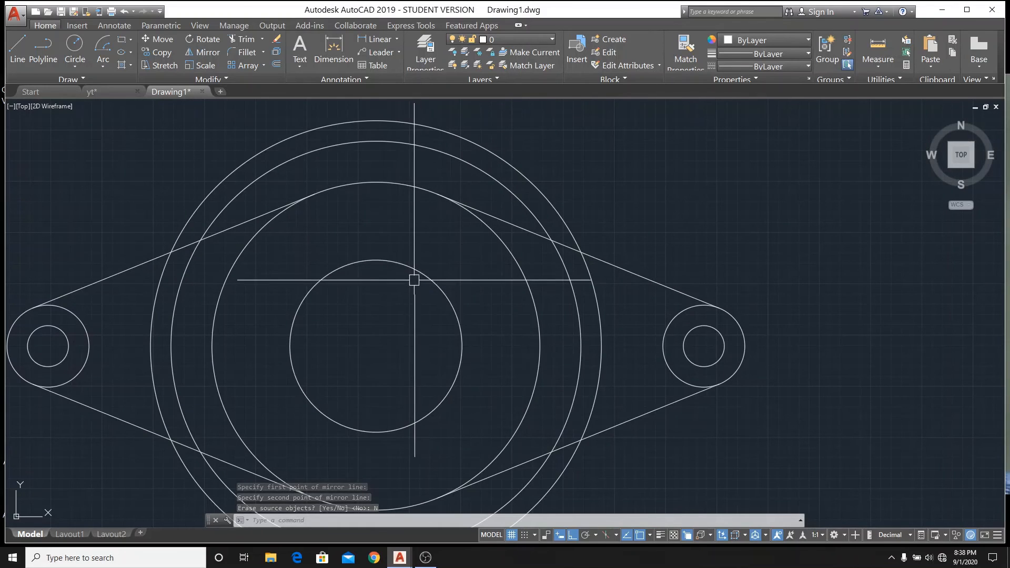
scroll(413, 283, down, 2)
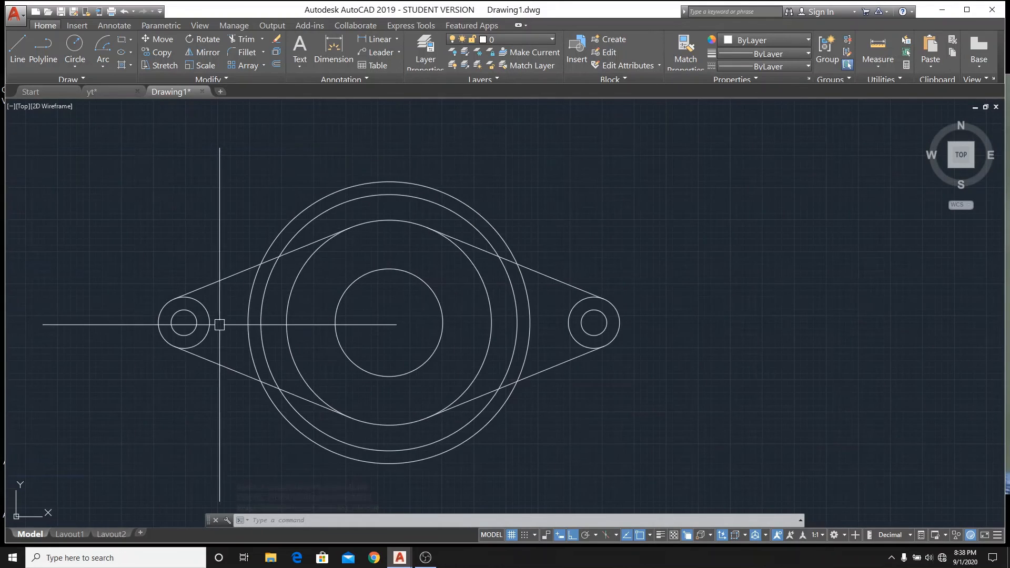
key(Return)
key(Return)
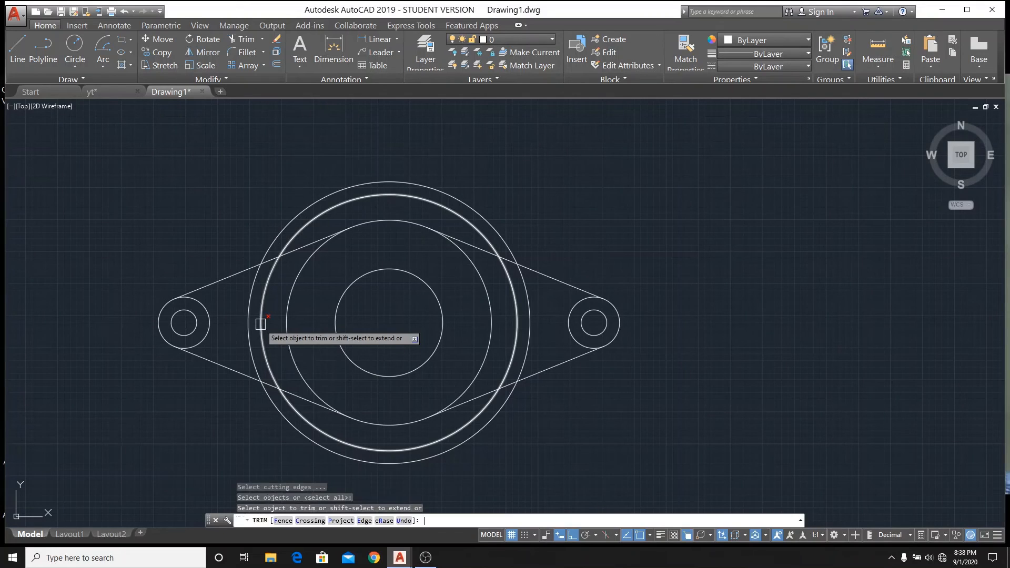
click(215, 332)
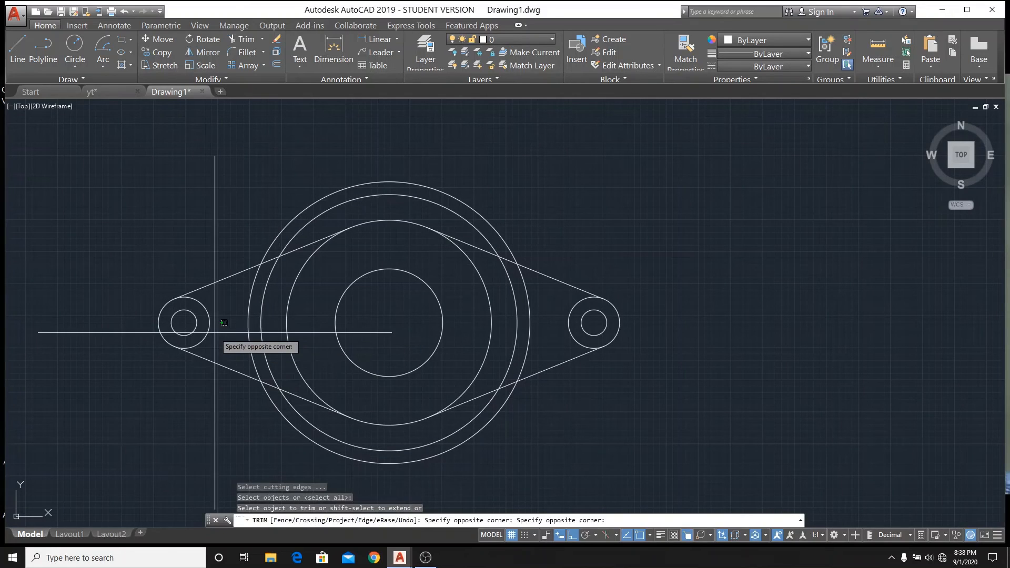
click(215, 325)
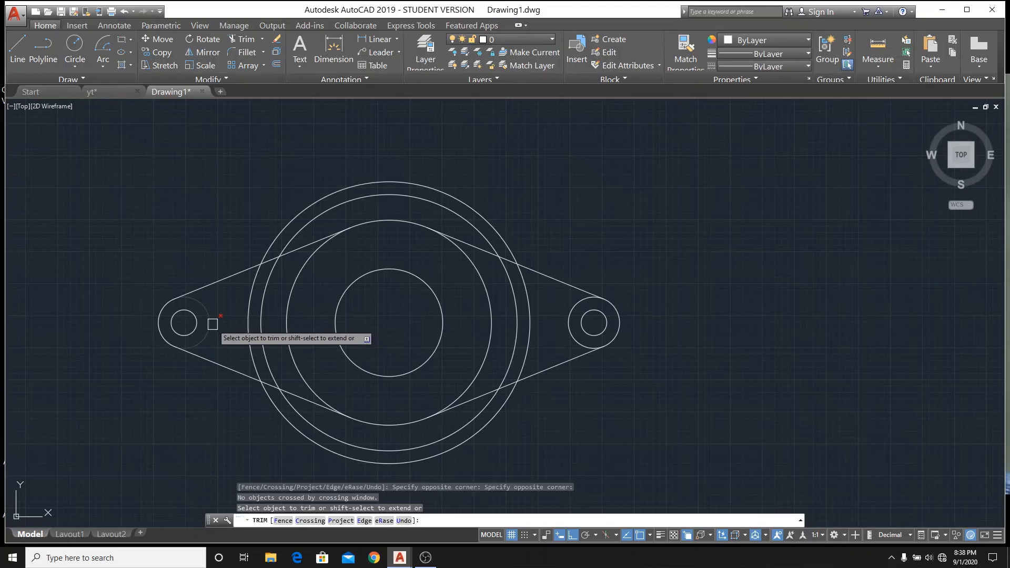
click(212, 324)
- Trim the two outermost circles outside the tangent lines, and remove the second-smallest central circle's side arcs inside the plate outline
click(289, 211)
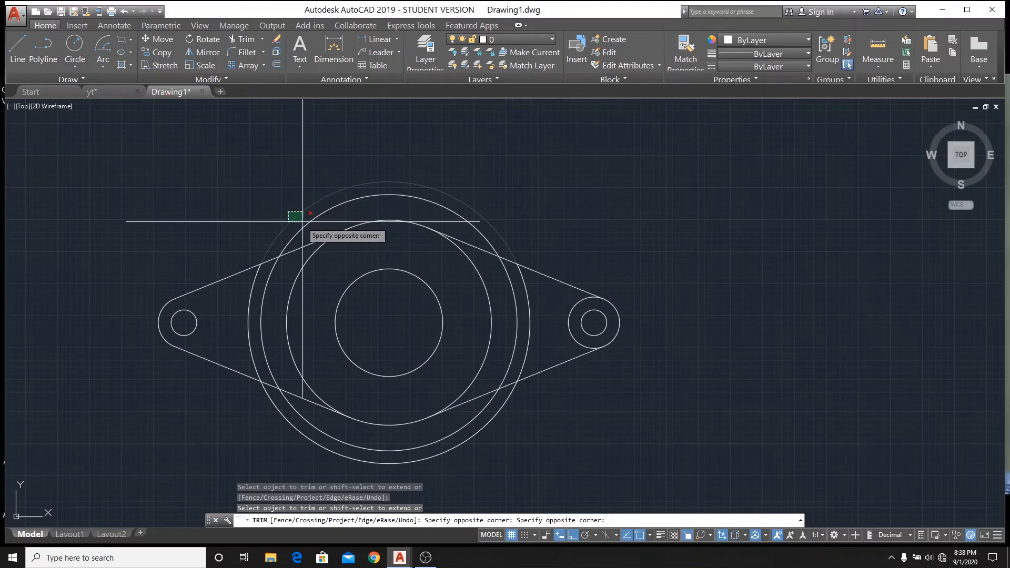
click(282, 210)
click(289, 214)
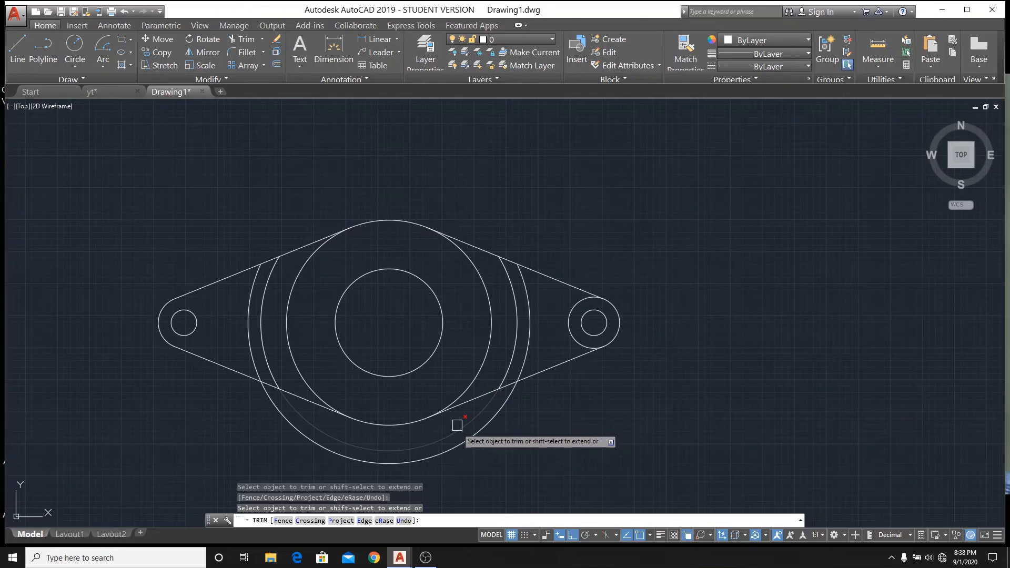
click(452, 453)
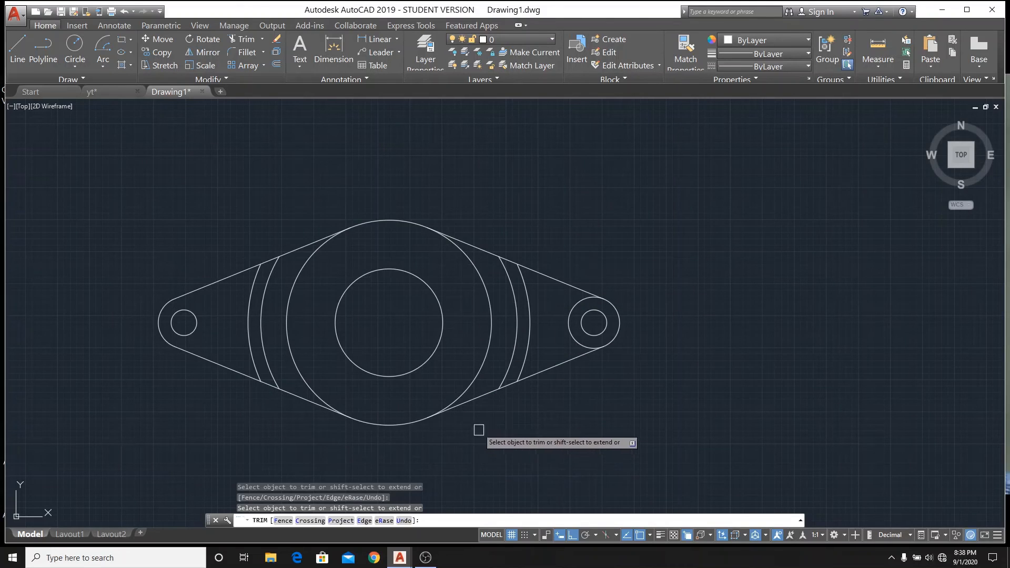
click(291, 351)
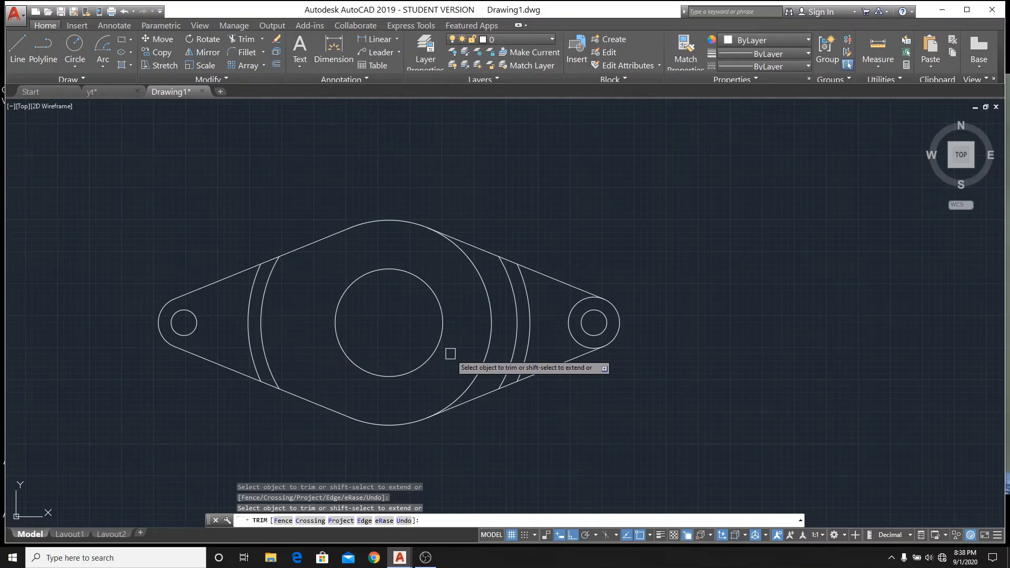
click(479, 360)
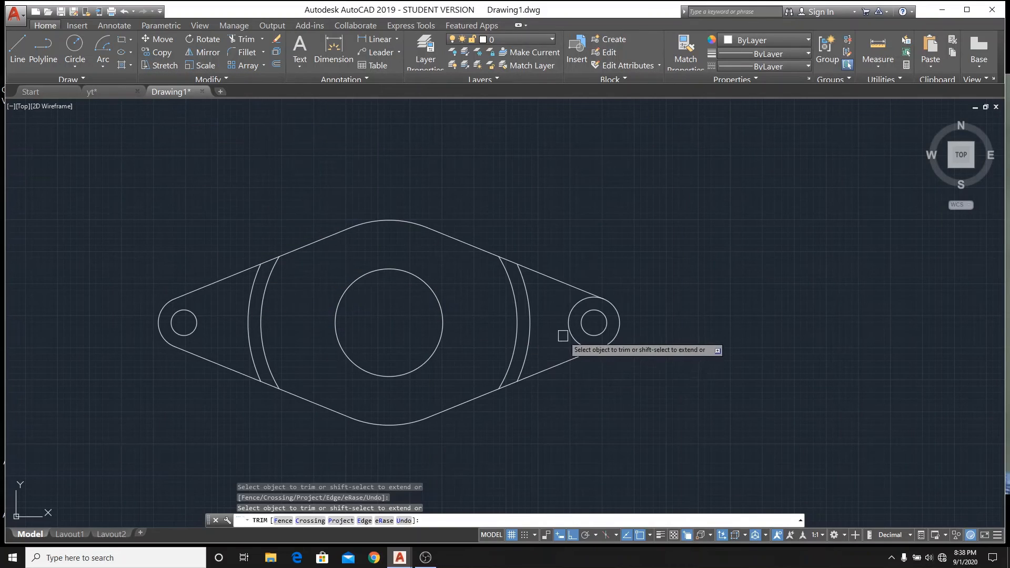
- Check the curved slot's height and arc radii in the yt.dwg reference drawing, and return to Drawing1
click(119, 103)
scroll(318, 316, down, 4)
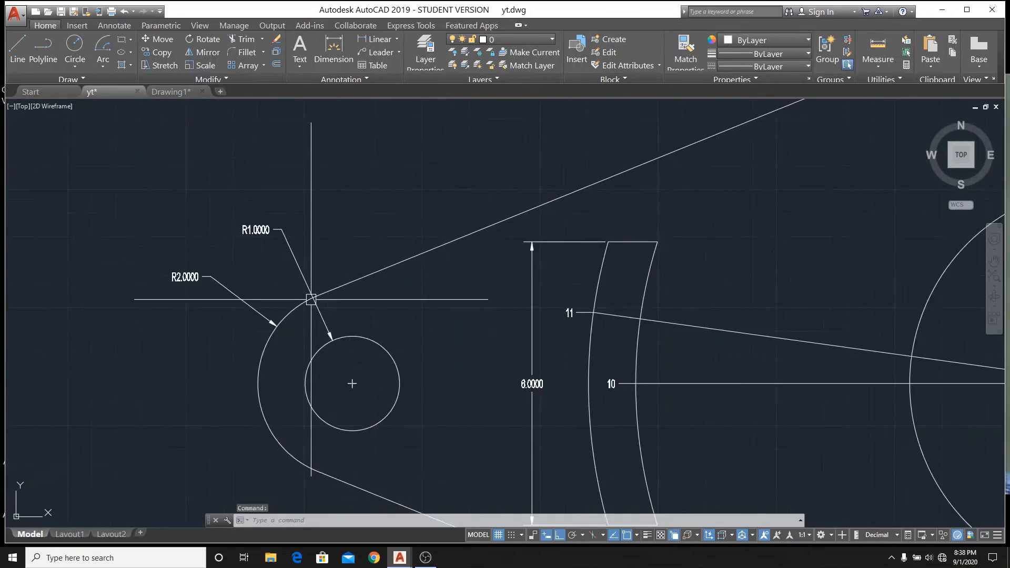
scroll(472, 412, up, 3)
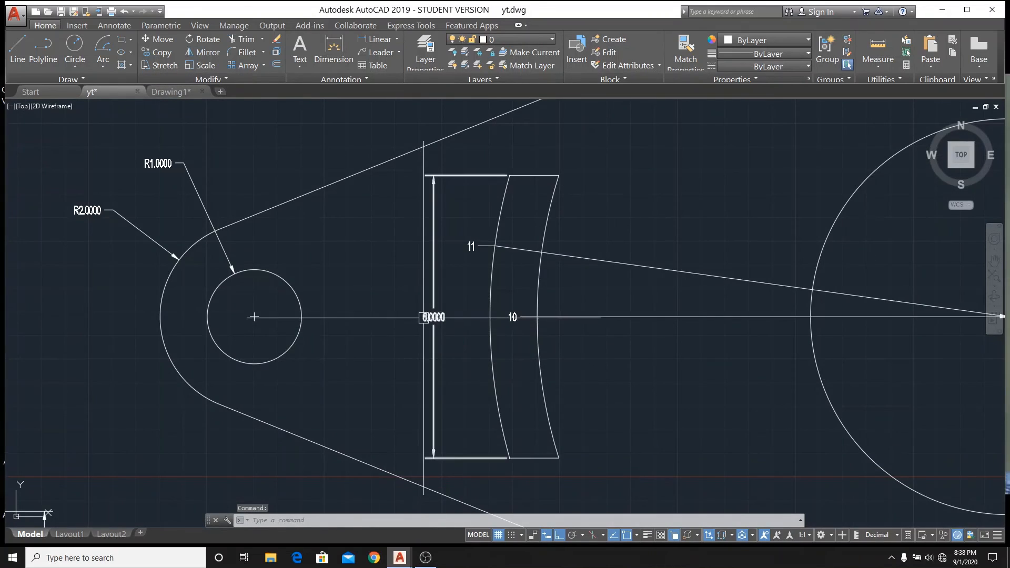
scroll(423, 317, up, 2)
scroll(424, 318, down, 4)
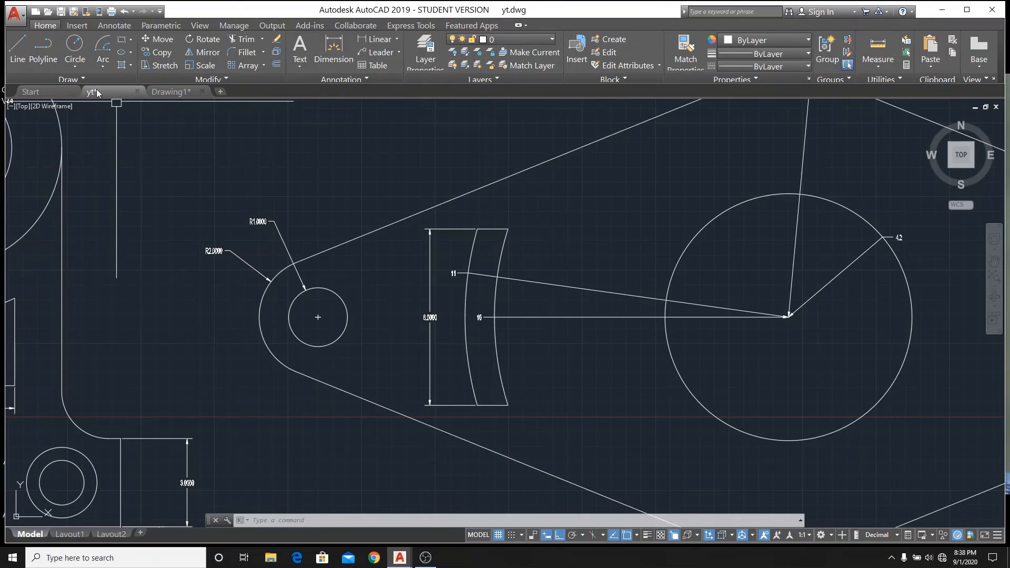
mouse_move(97, 93)
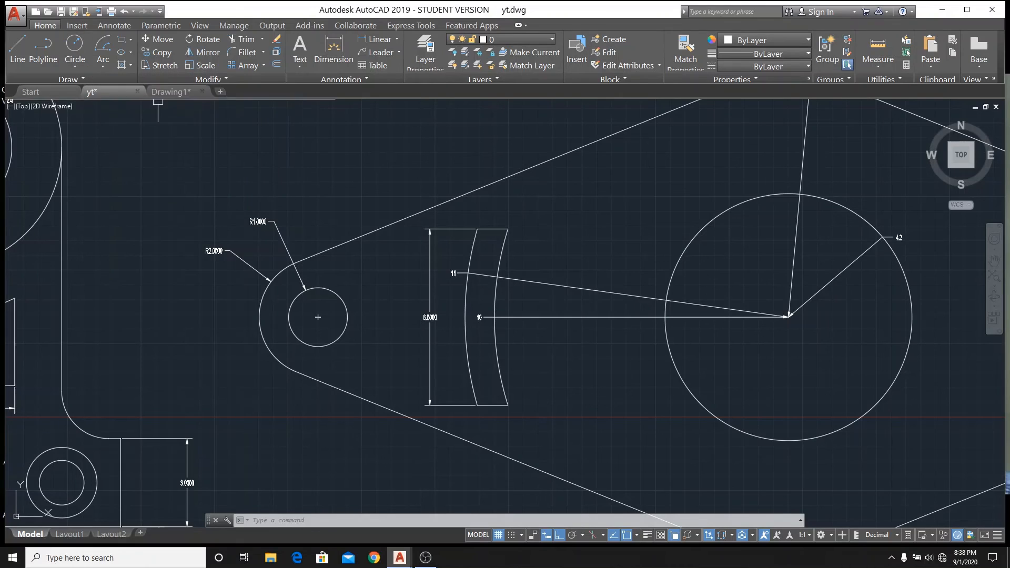
click(165, 93)
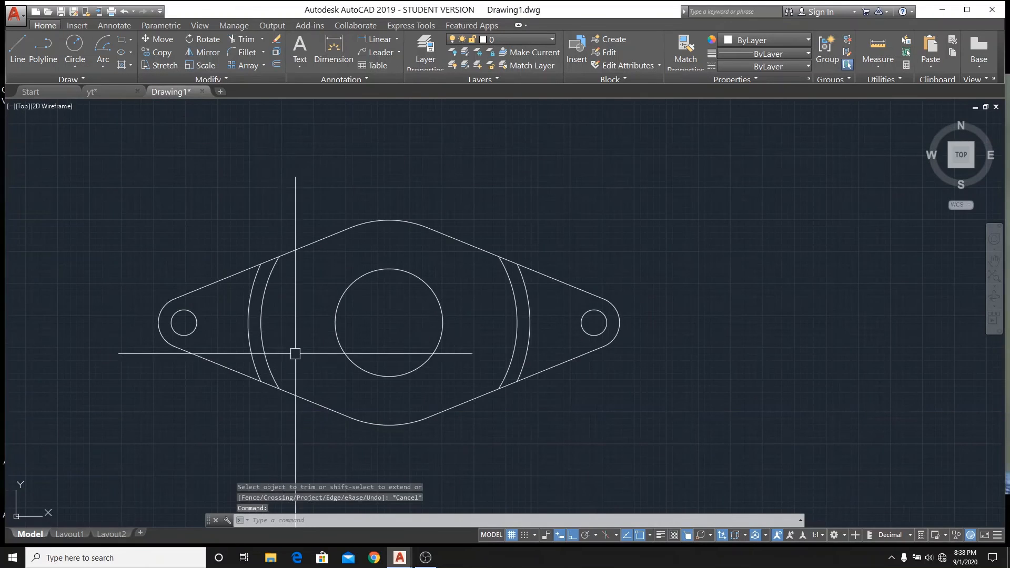
- Draw a horizontal line from the left end circle's centre to the right end circle's centre
click(18, 48)
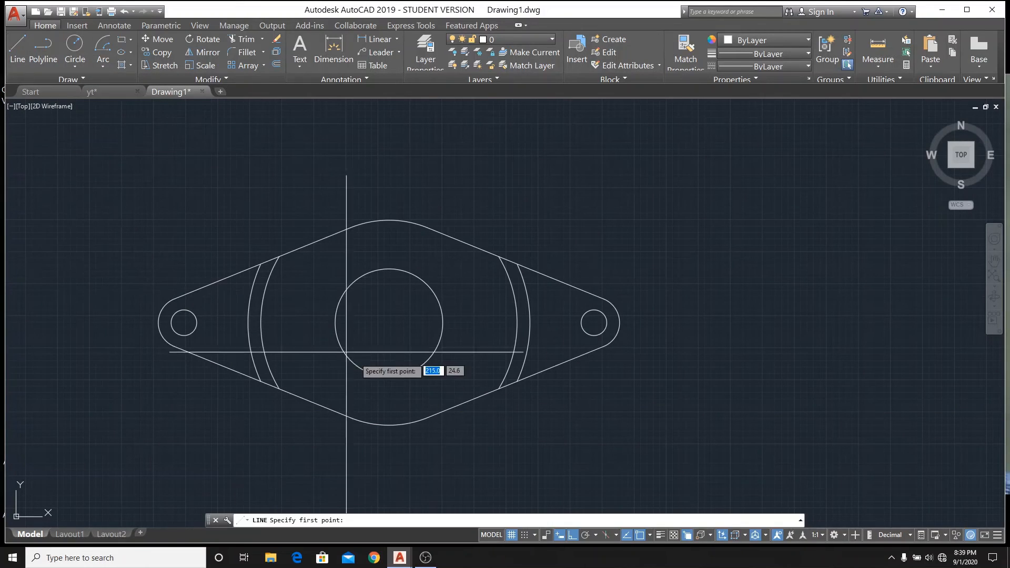
click(183, 322)
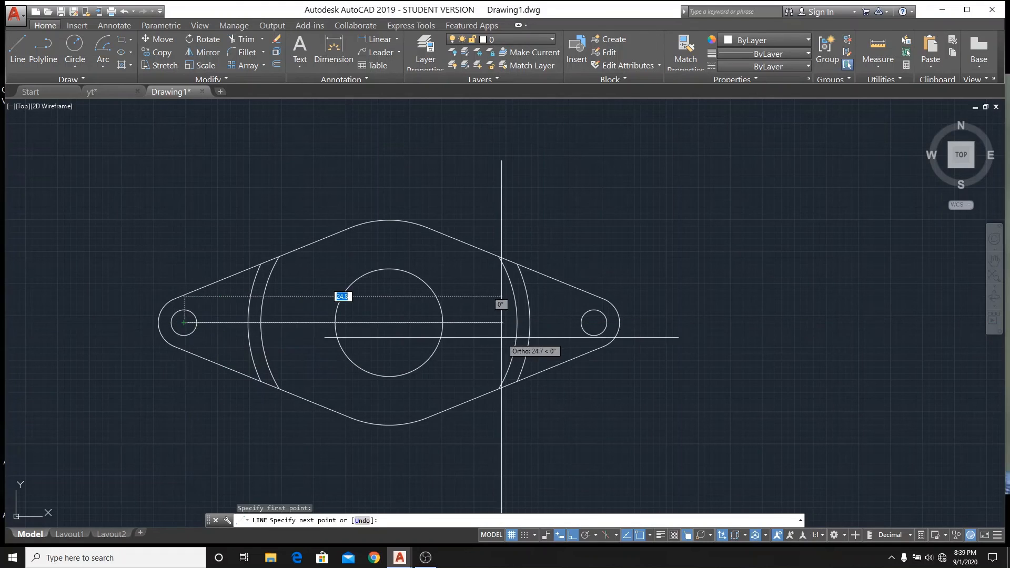
click(589, 322)
right_click(584, 324)
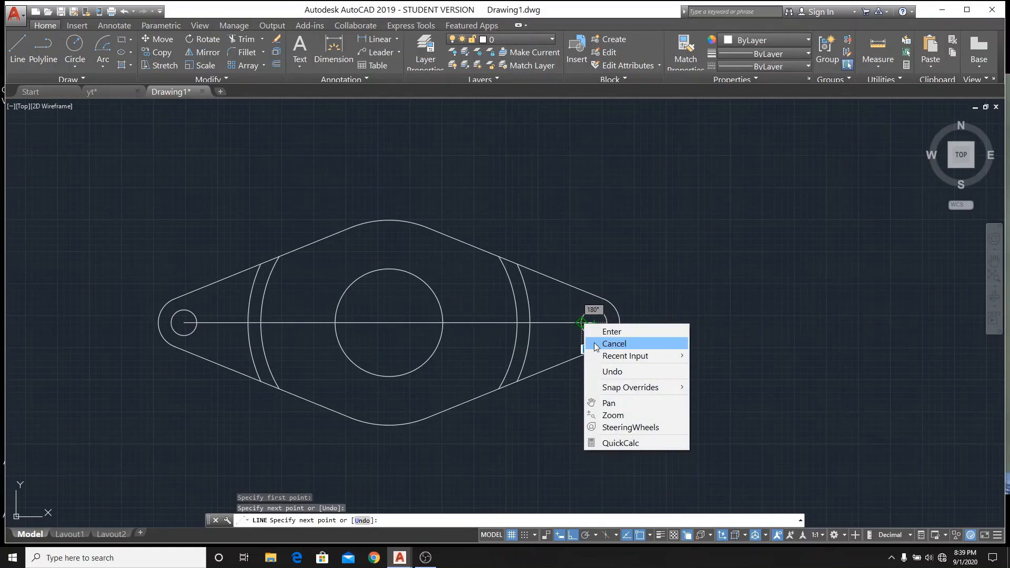
click(596, 344)
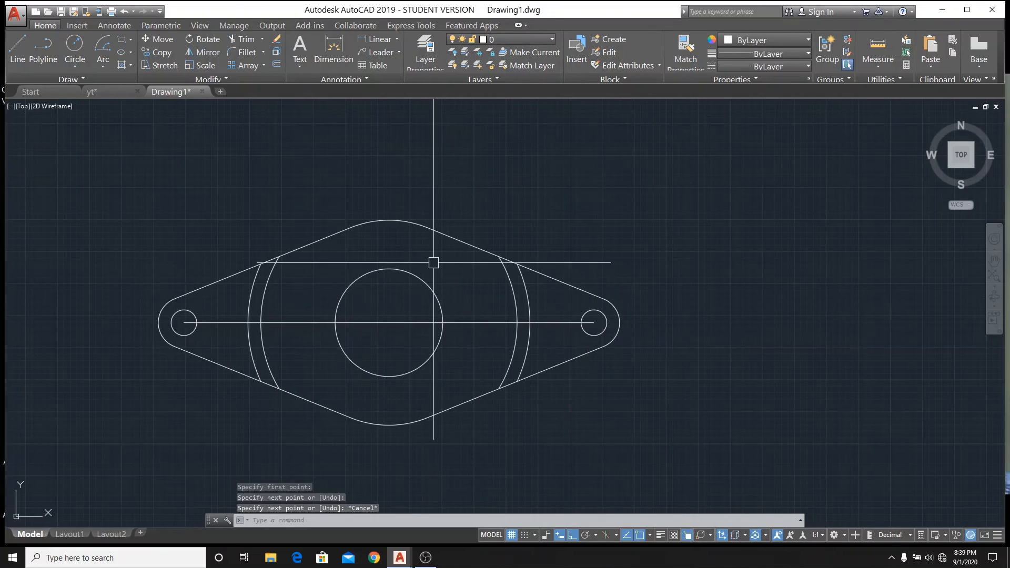
- Offset the horizontal centre line by 3 both above and below
click(275, 67)
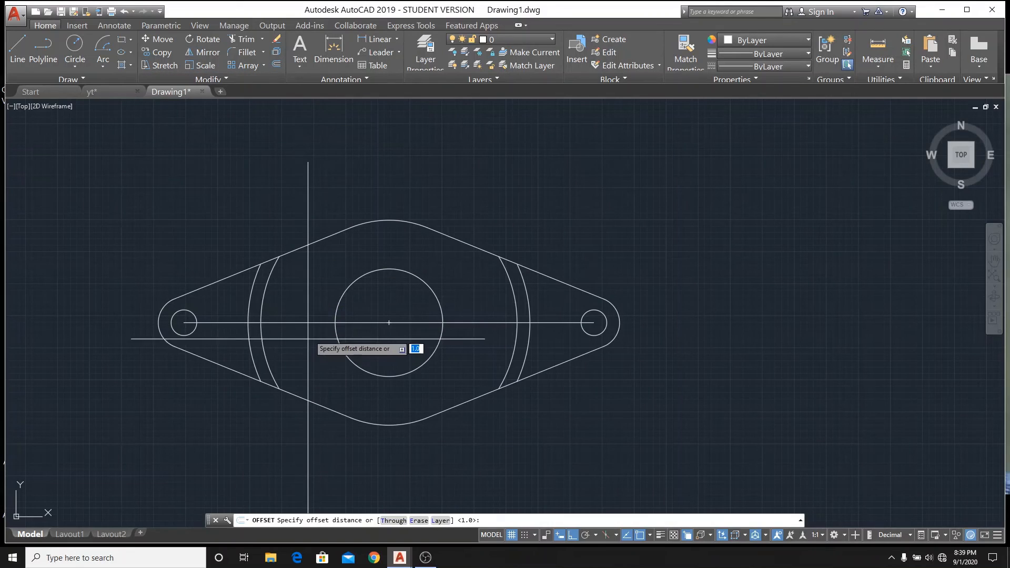
text(3)
key(Return)
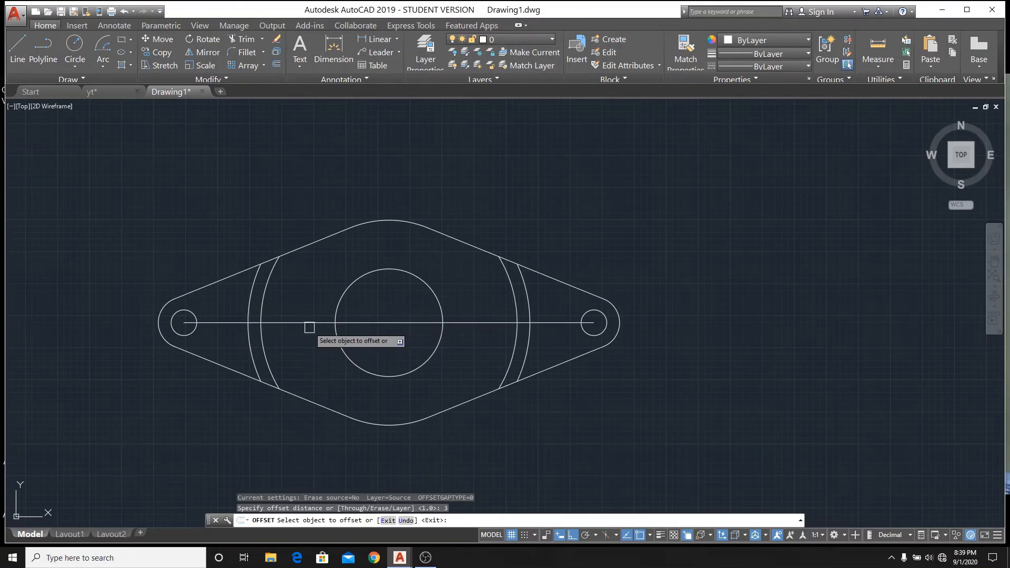
click(310, 323)
click(311, 296)
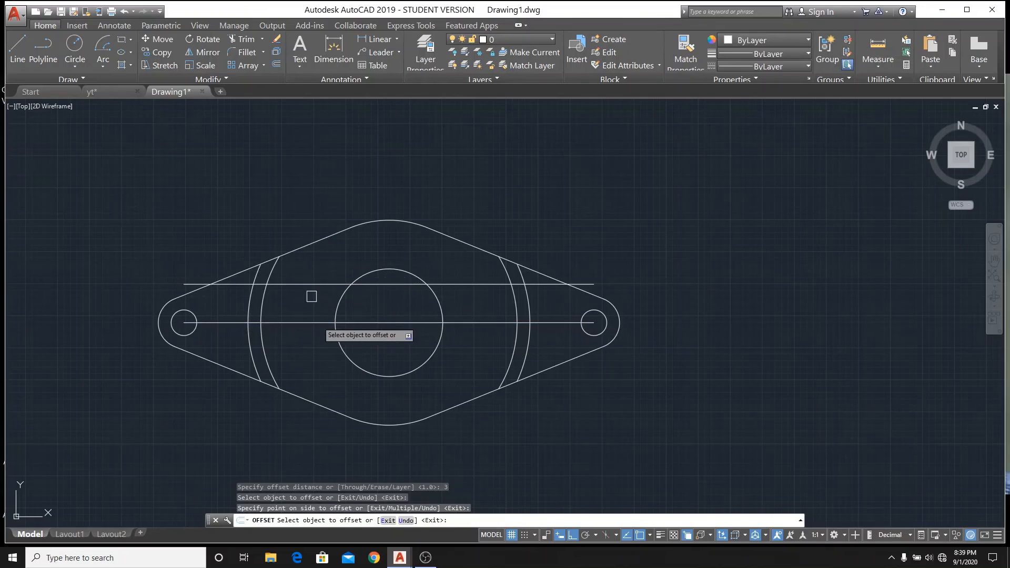
click(319, 323)
click(316, 392)
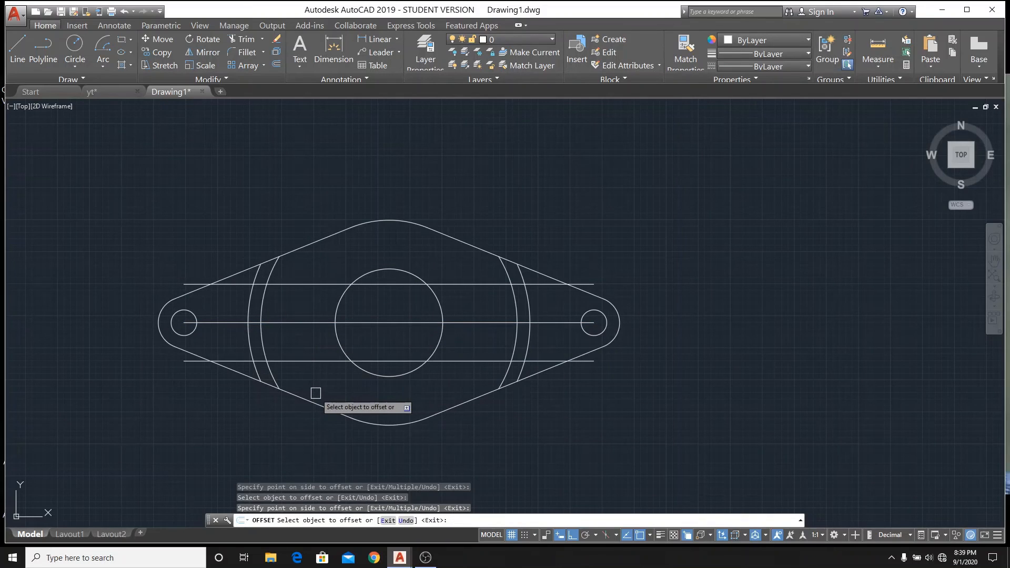
key(Escape)
- Try to trim the left slot arcs and the horizontal lines around them, and undo that trim
text(t)
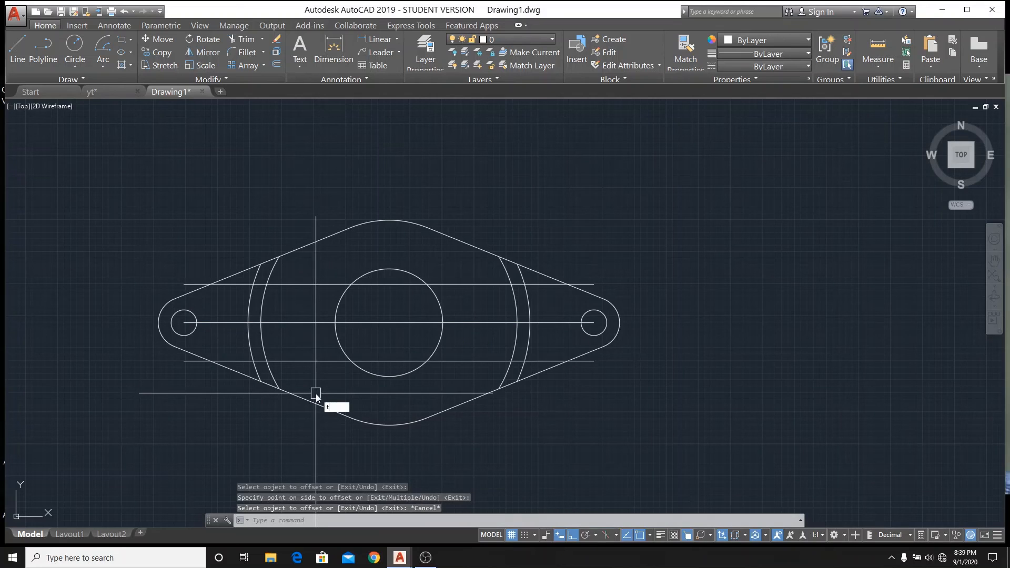
text(r)
key(Return)
key(Return)
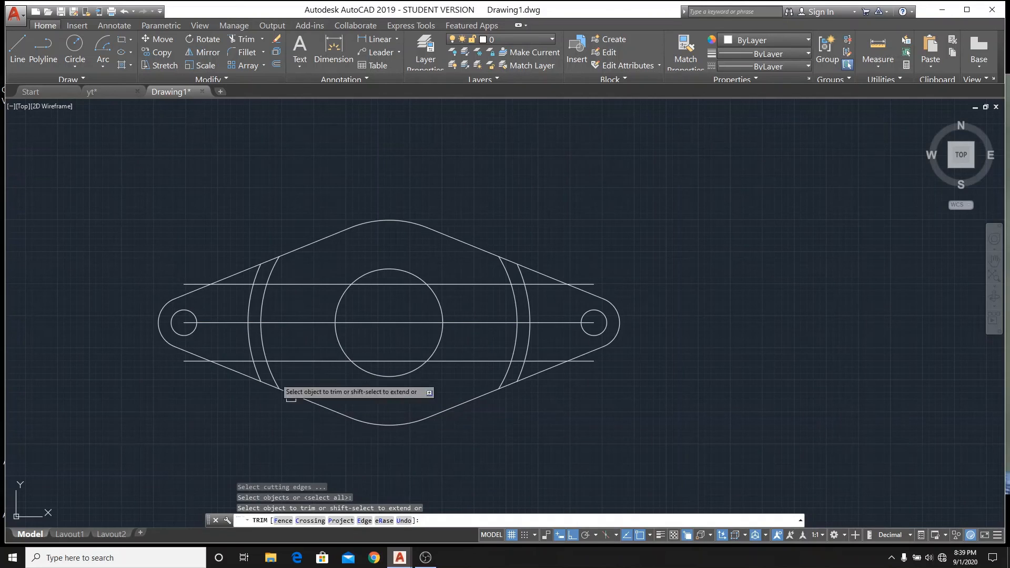
click(273, 271)
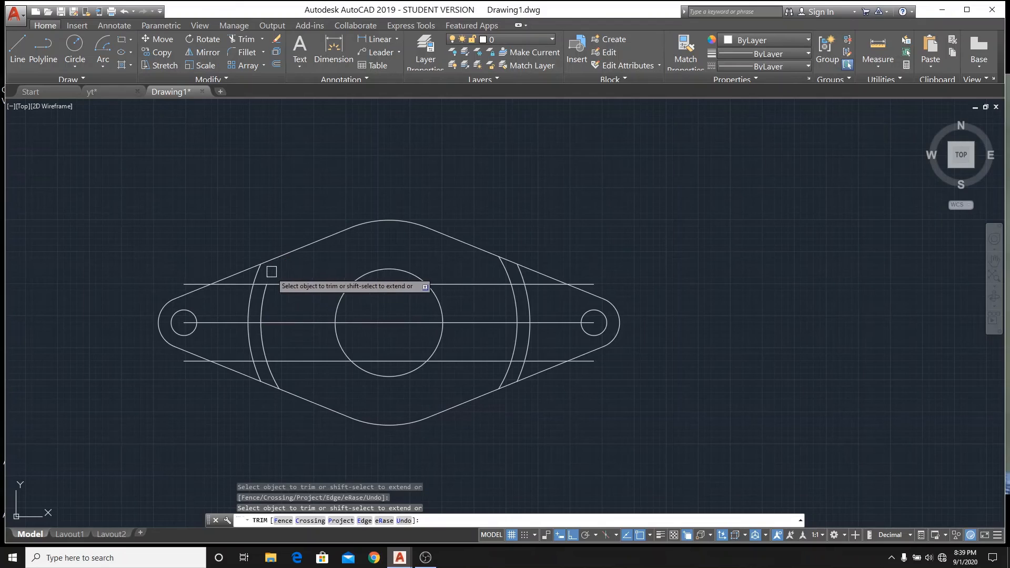
click(245, 285)
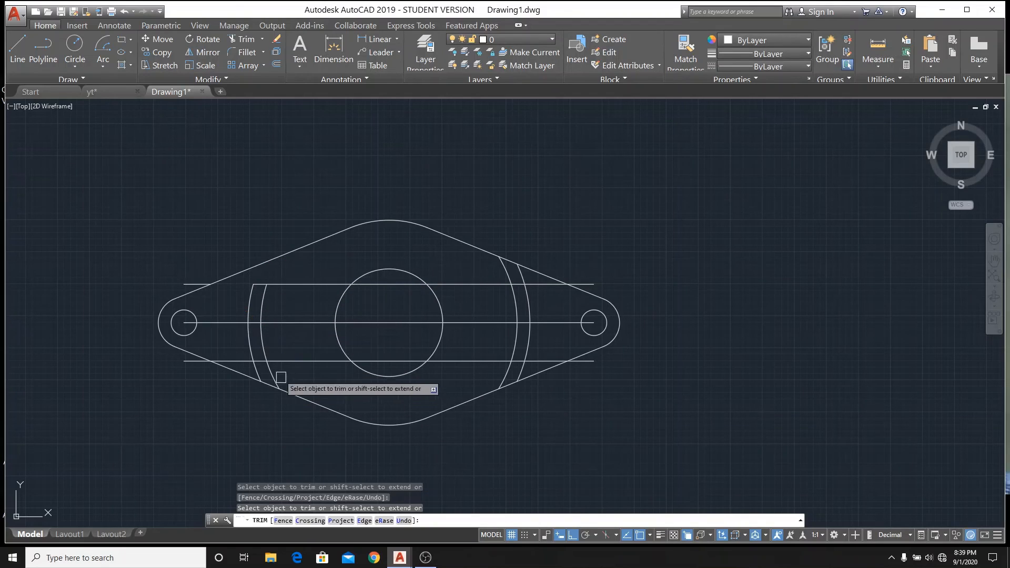
scroll(257, 329, up, 4)
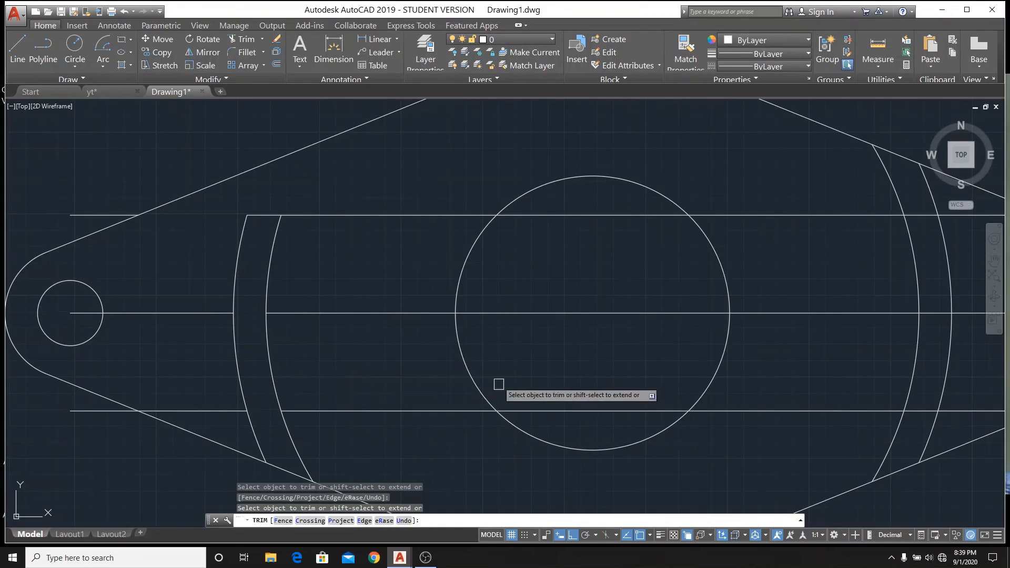
scroll(372, 382, down, 2)
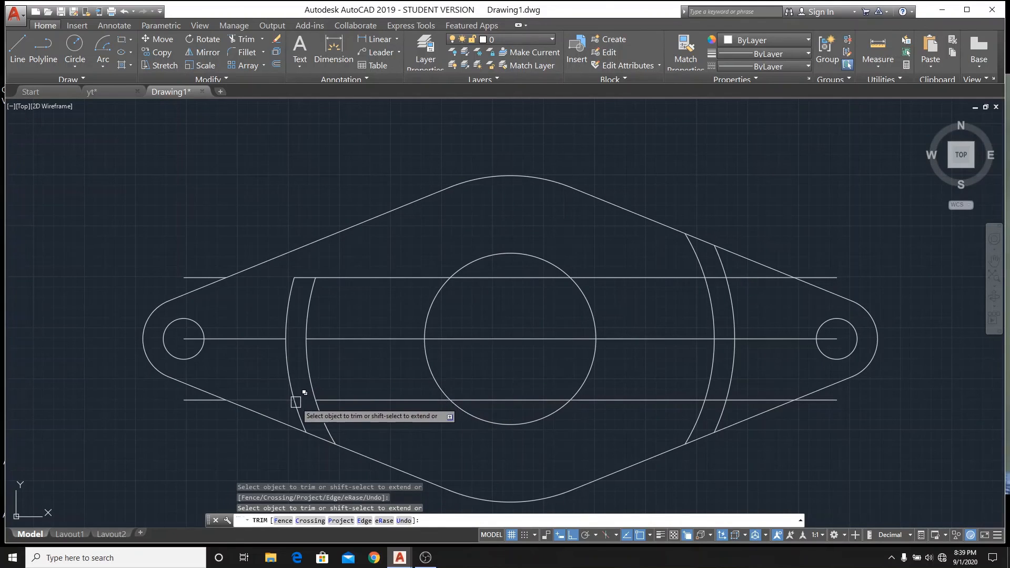
click(124, 12)
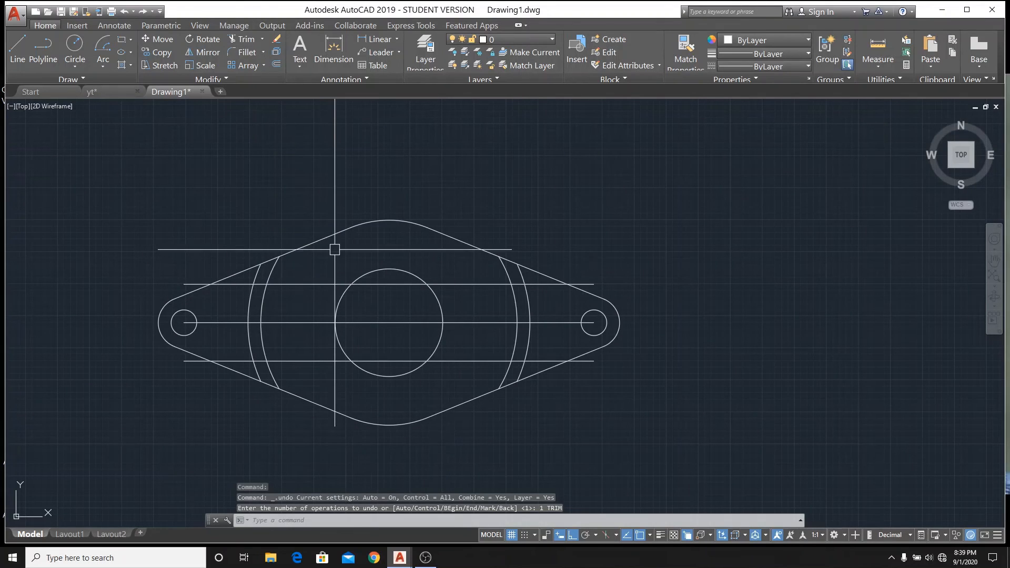
- Trim the three horizontal lines on both sides of the left slot, from the plate outline to the central circle
text(tr)
key(Return)
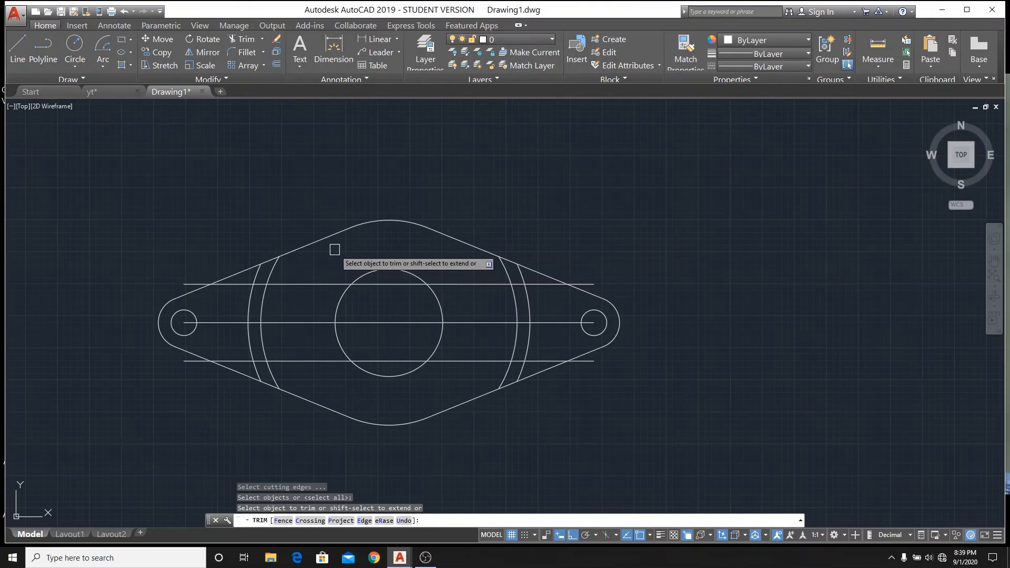
click(225, 322)
click(286, 362)
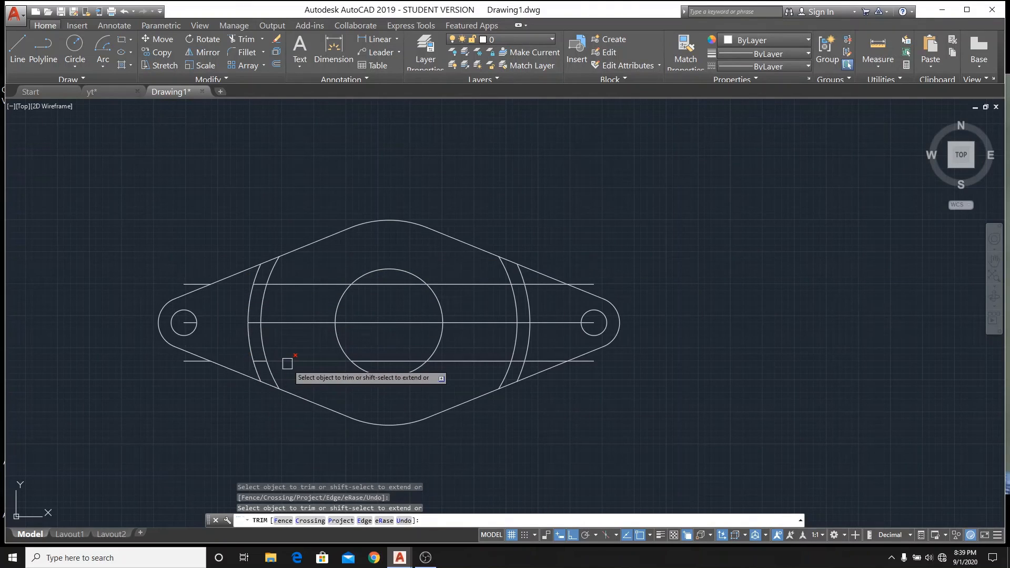
click(290, 284)
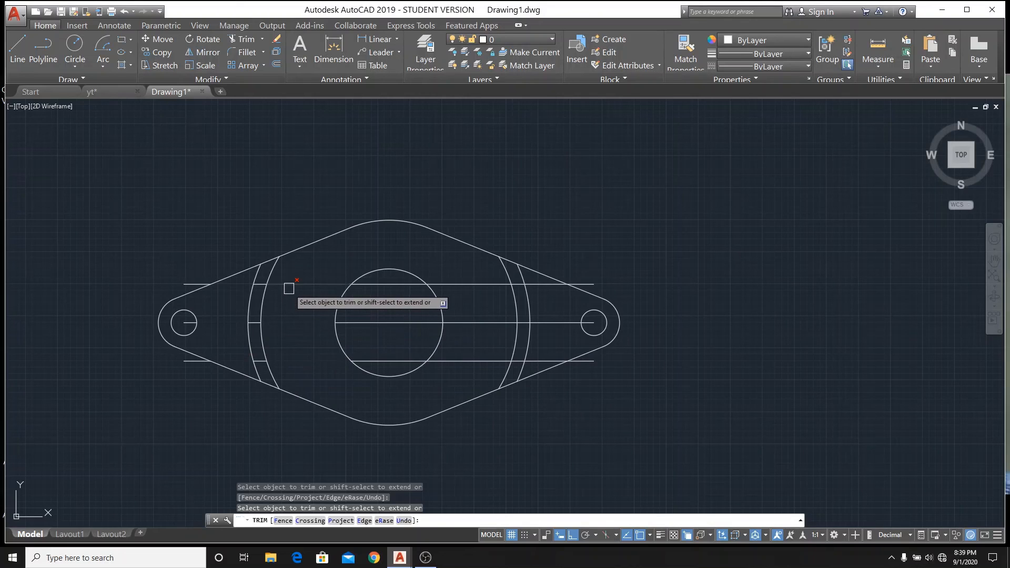
- Trim the three horizontal lines on both sides of the right slot, between the plate outline and the central circle
click(545, 289)
click(553, 278)
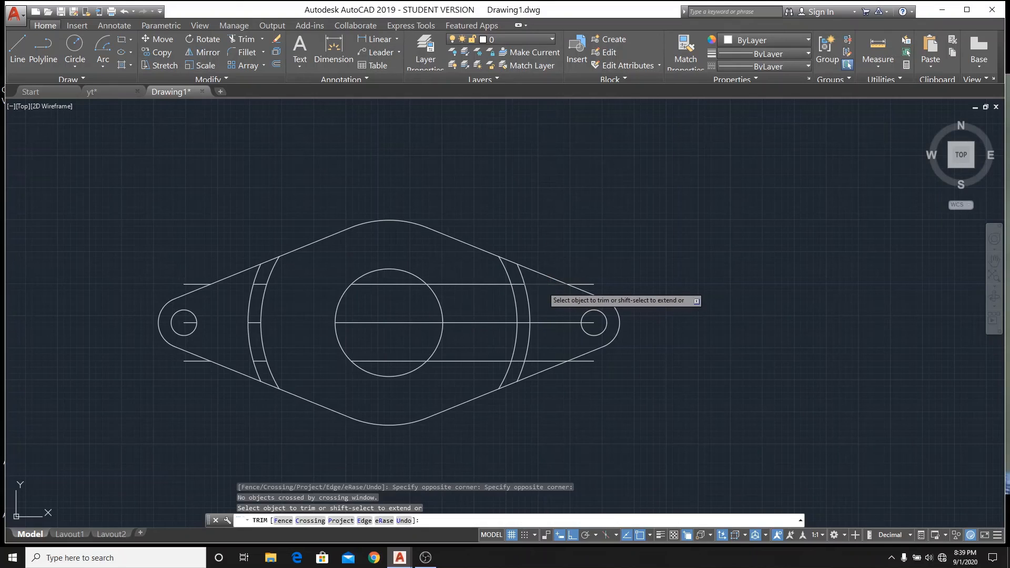
click(543, 284)
click(552, 322)
click(541, 361)
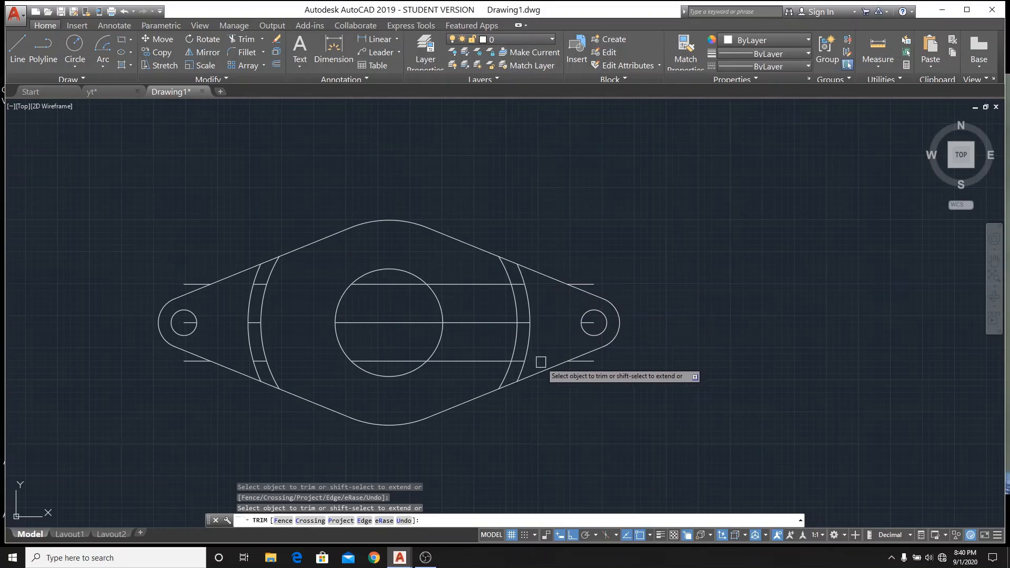
click(483, 361)
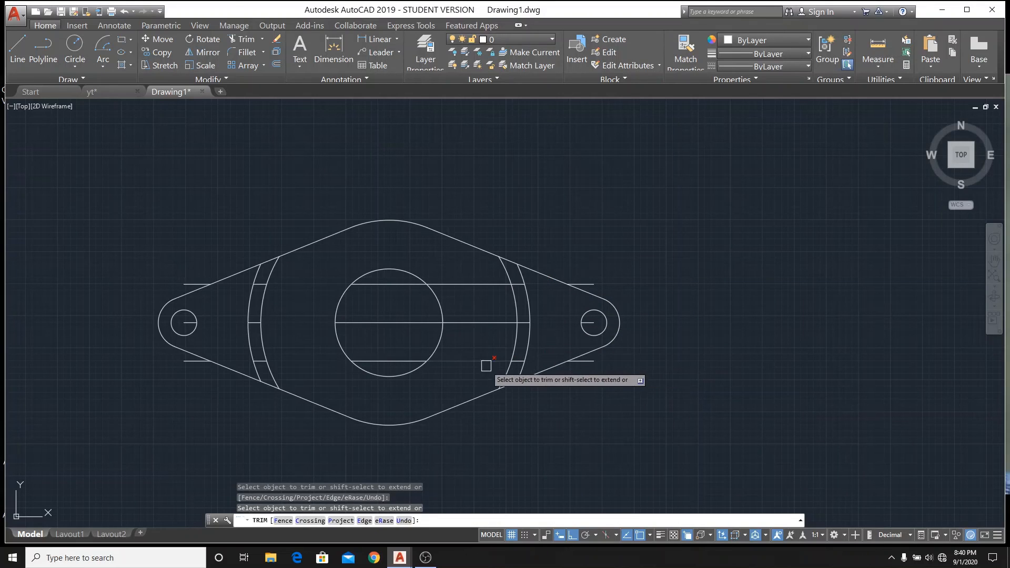
click(501, 319)
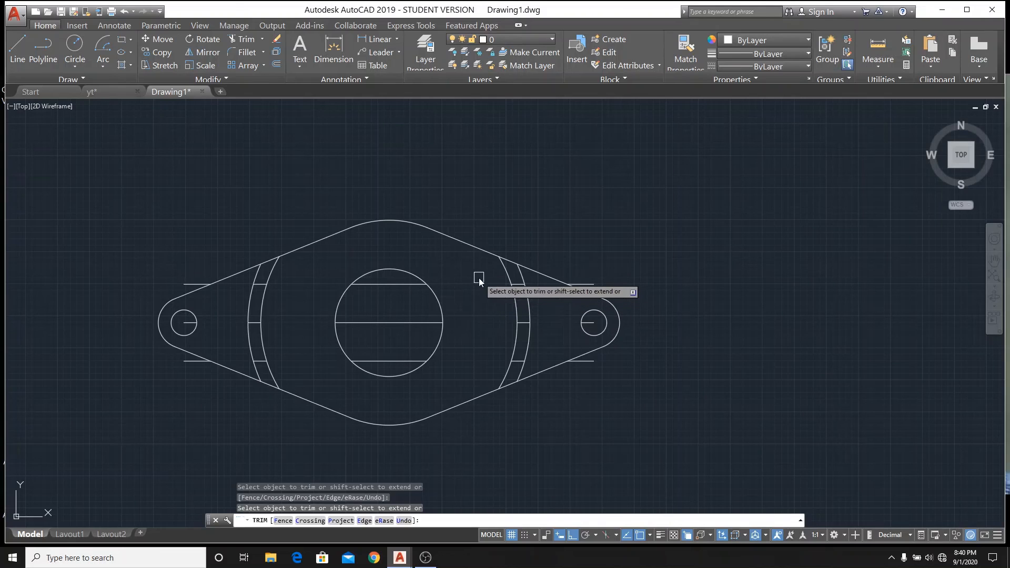
right_click(479, 278)
click(498, 295)
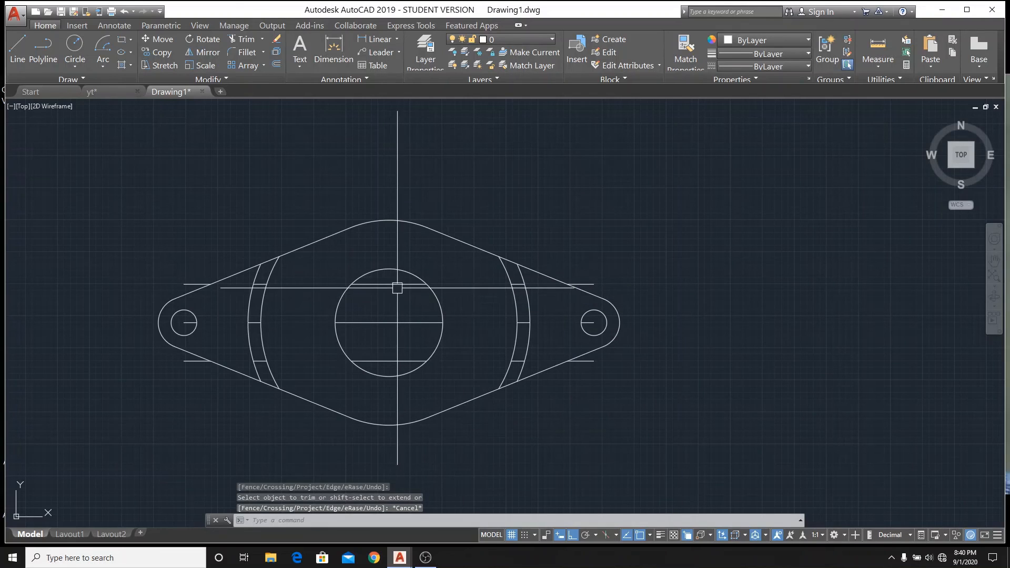
- Erase the leftover horizontal line pieces inside the central circle, at mid-height of both slots, and around both end holes
click(396, 285)
click(403, 322)
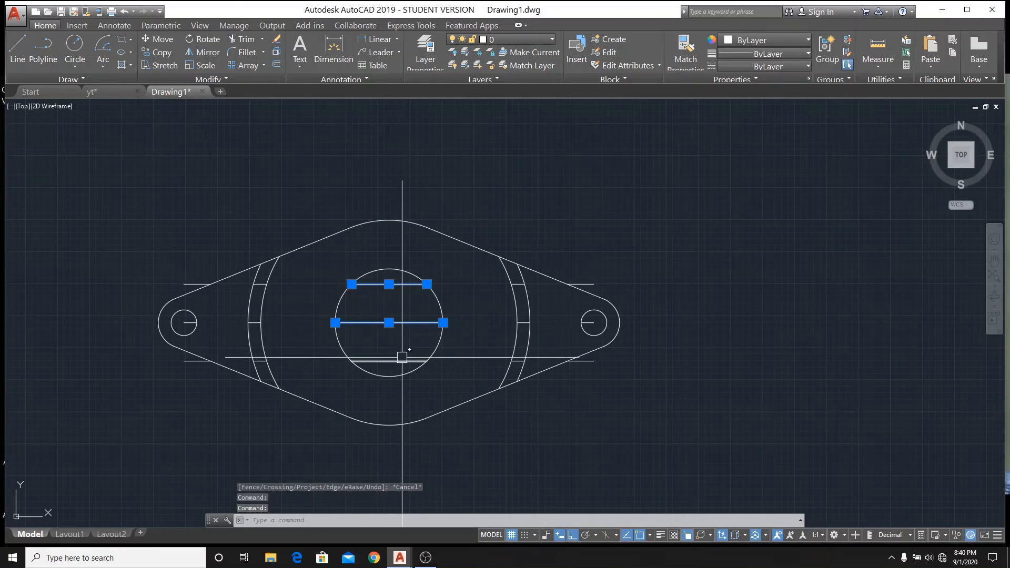
click(402, 358)
scroll(513, 287, up, 2)
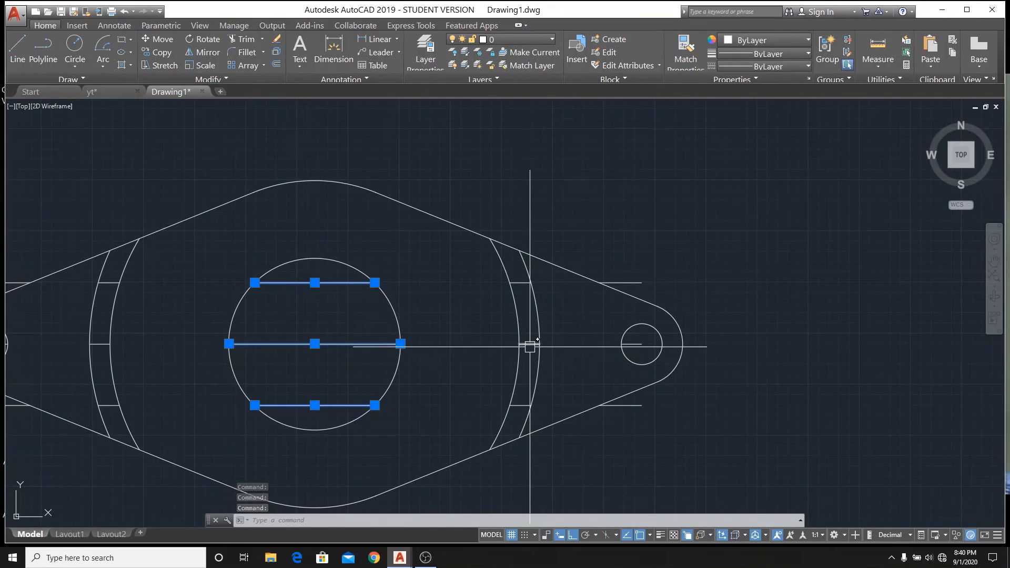
scroll(429, 309, down, 5)
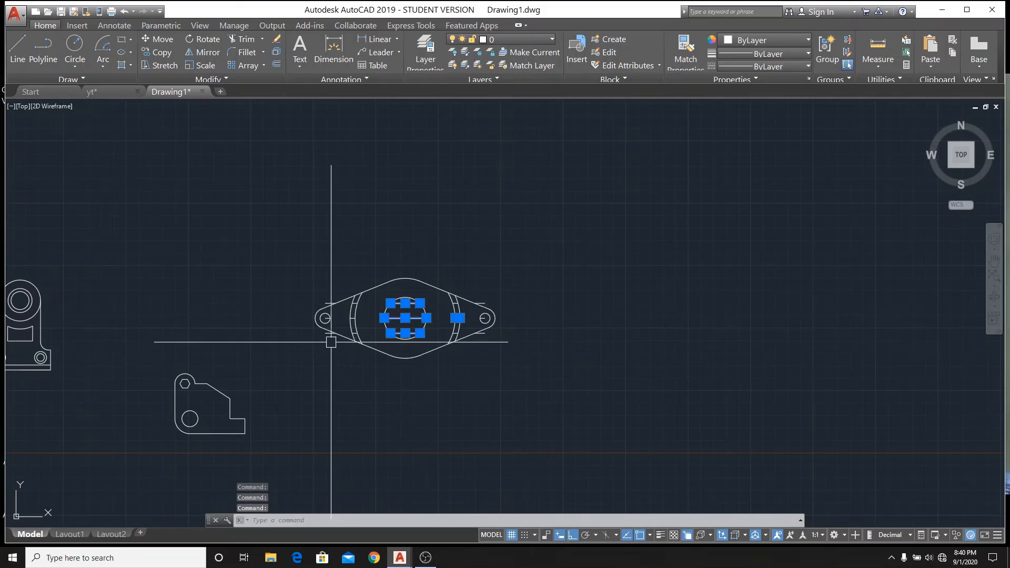
scroll(337, 320, up, 5)
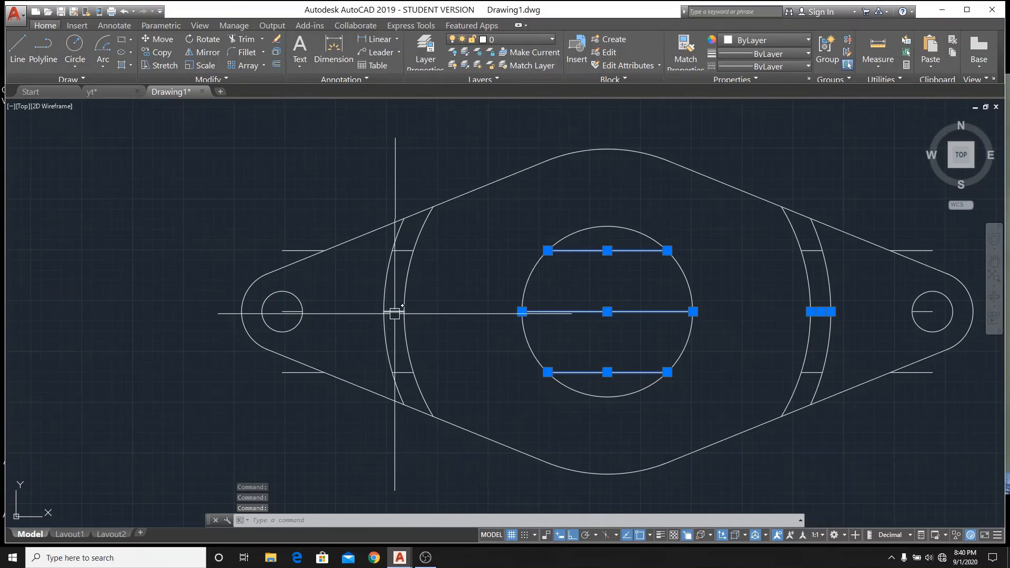
click(286, 250)
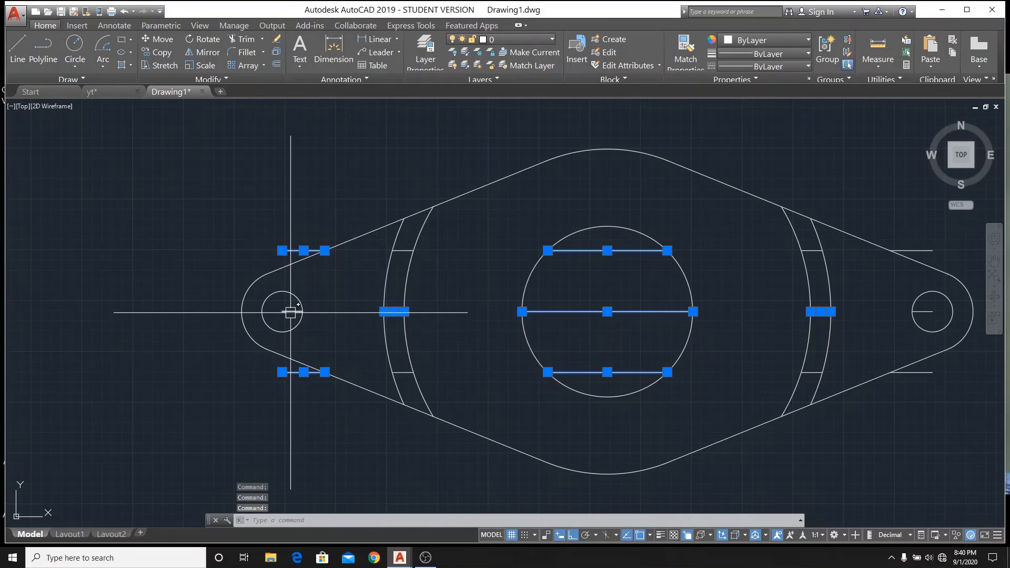
scroll(290, 312, down, 6)
scroll(442, 315, up, 6)
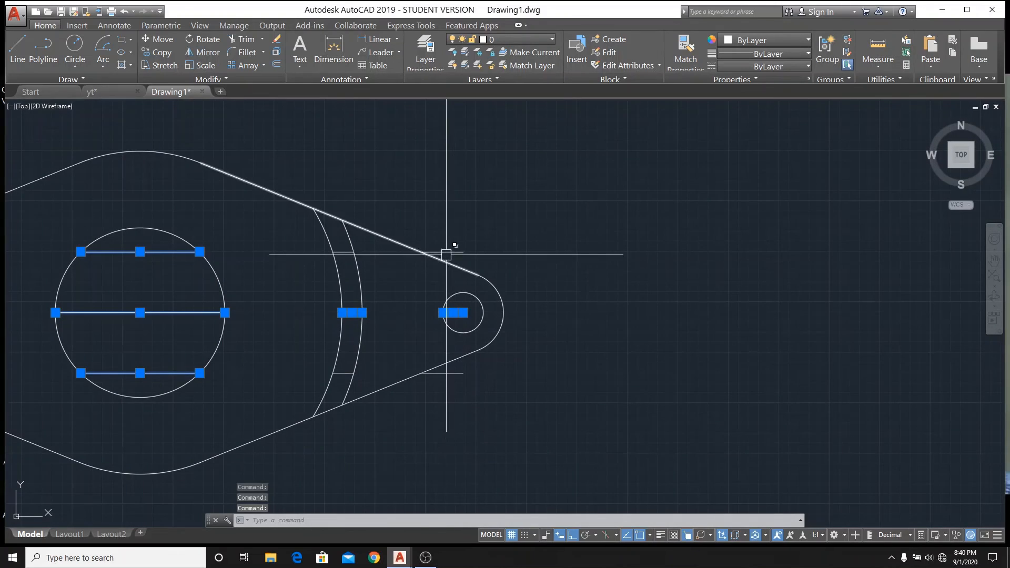
click(451, 252)
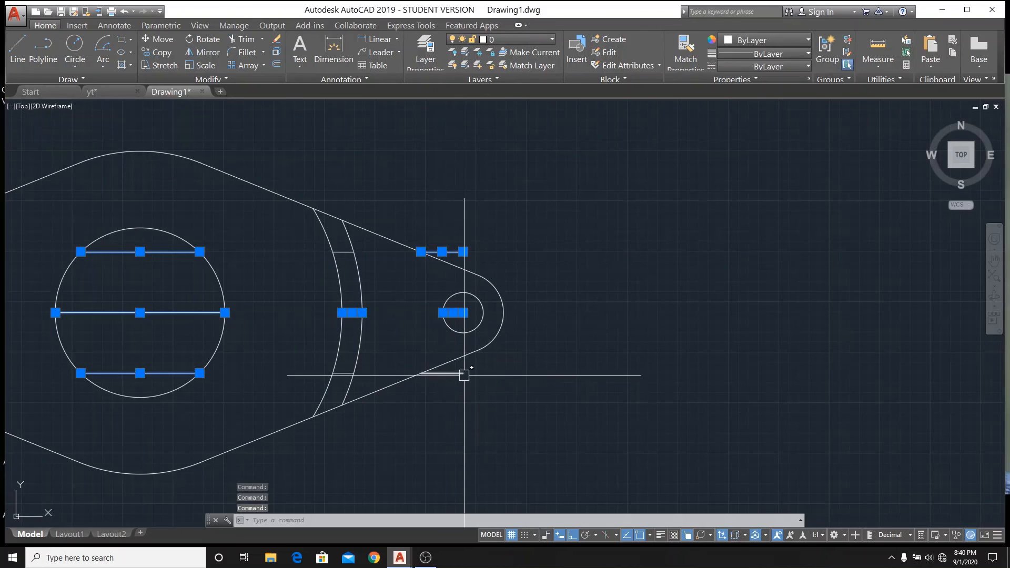
click(445, 374)
scroll(380, 334, down, 3)
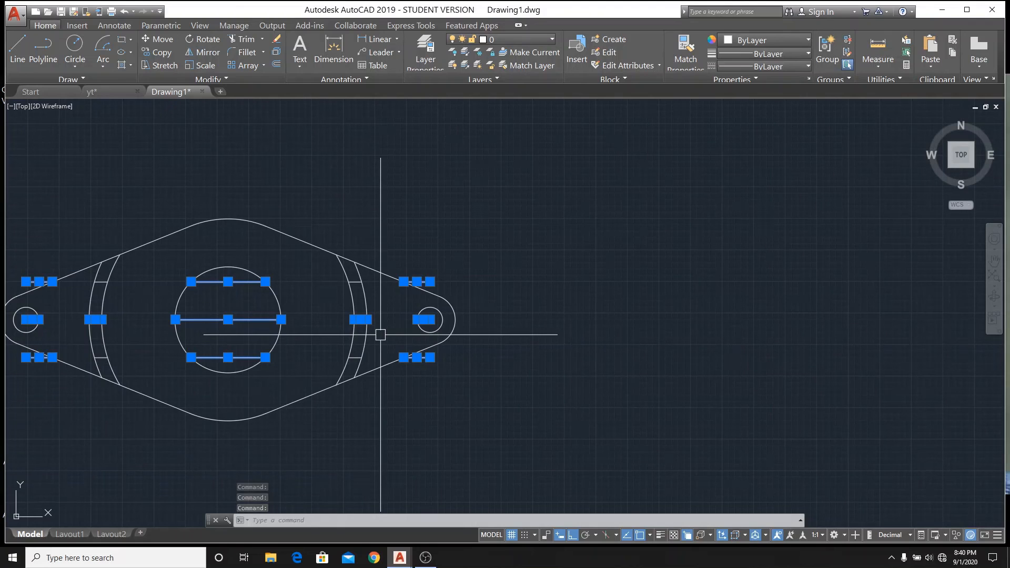
key(Delete)
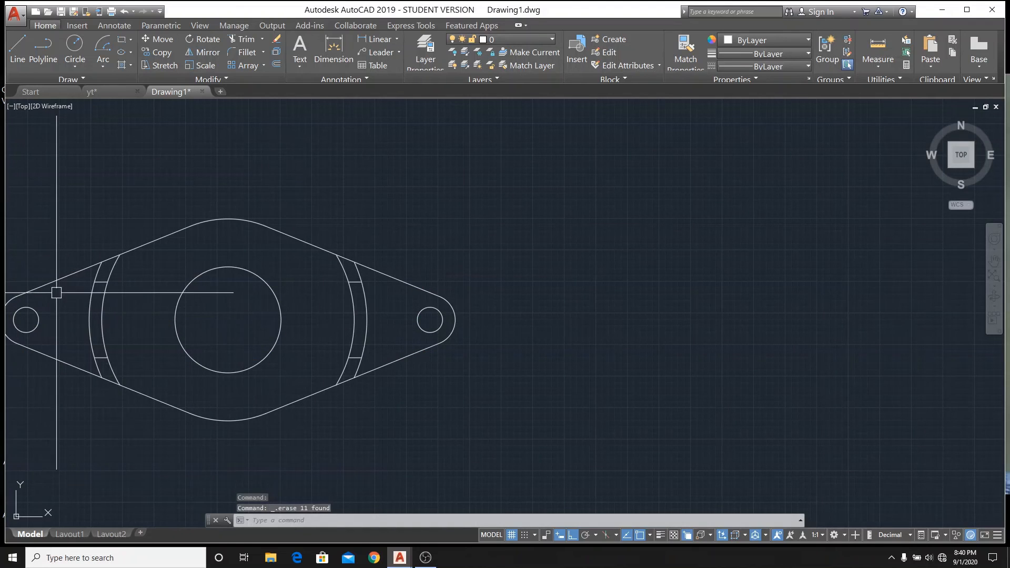
- Trim the left slot's two arcs beyond its upper and lower closing lines, using all objects as cutting edges
scroll(111, 269, up, 2)
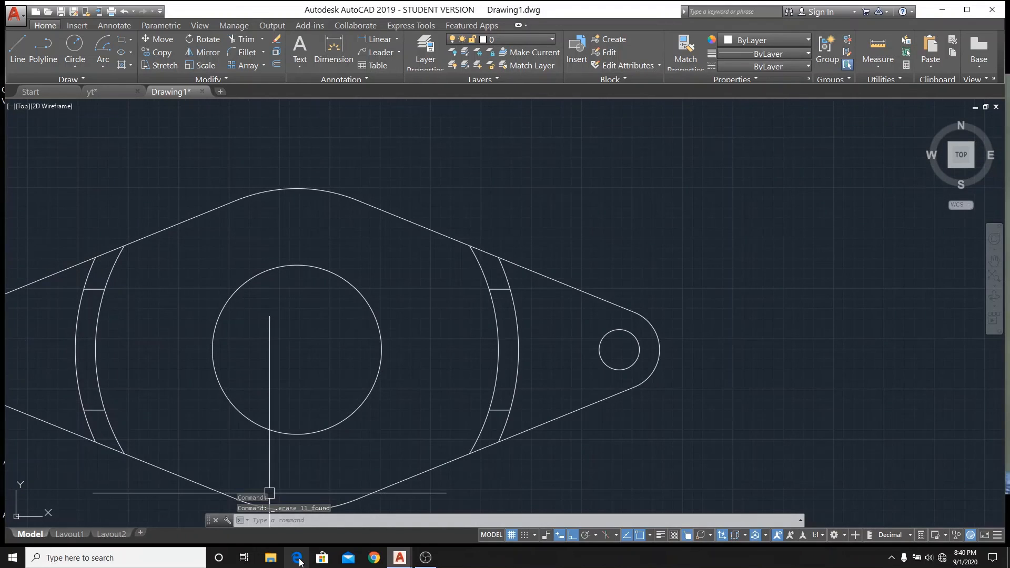
text(ts or)
key(Return)
text(tr)
key(Return)
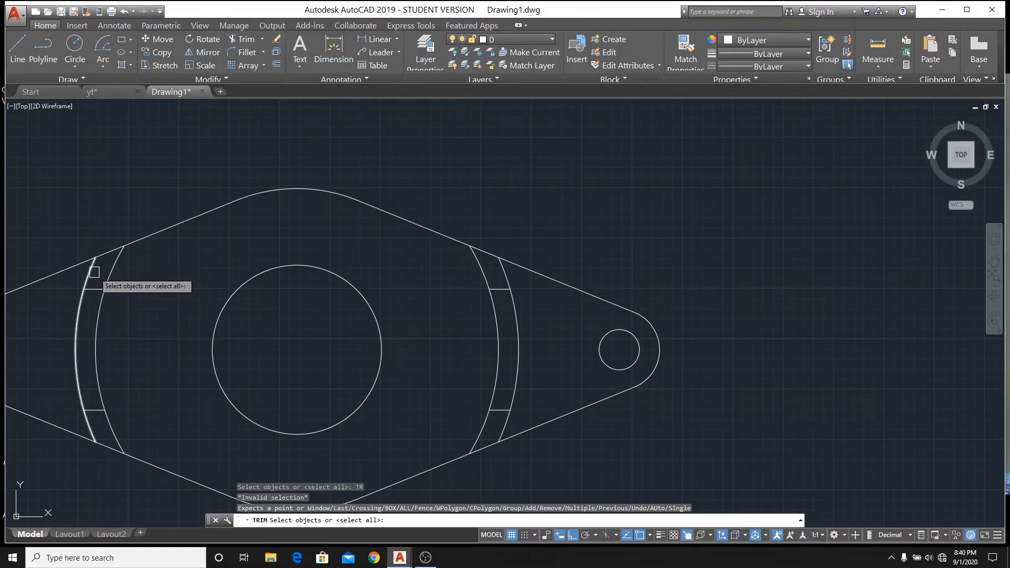
key(Return)
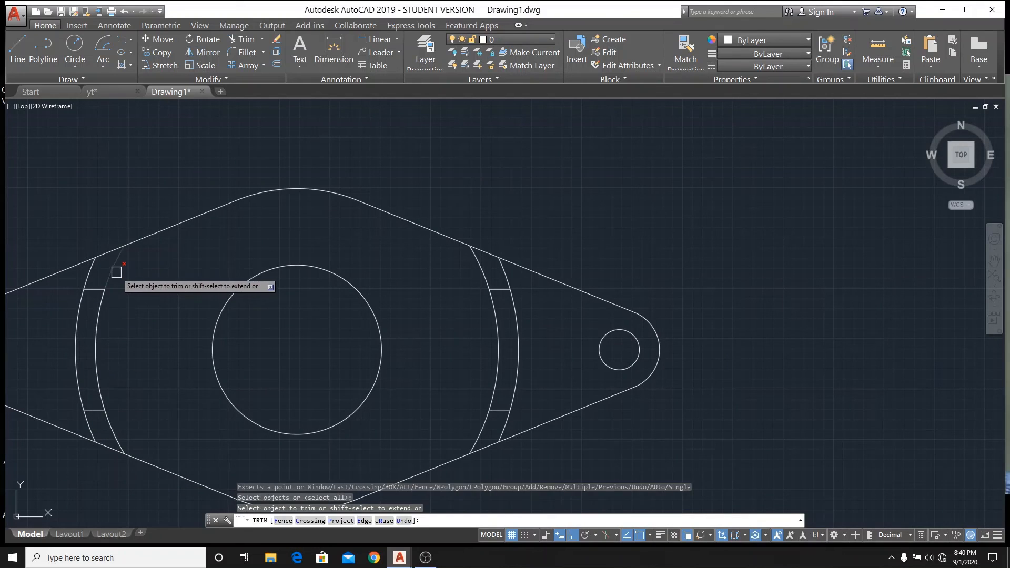
scroll(155, 326, down, 4)
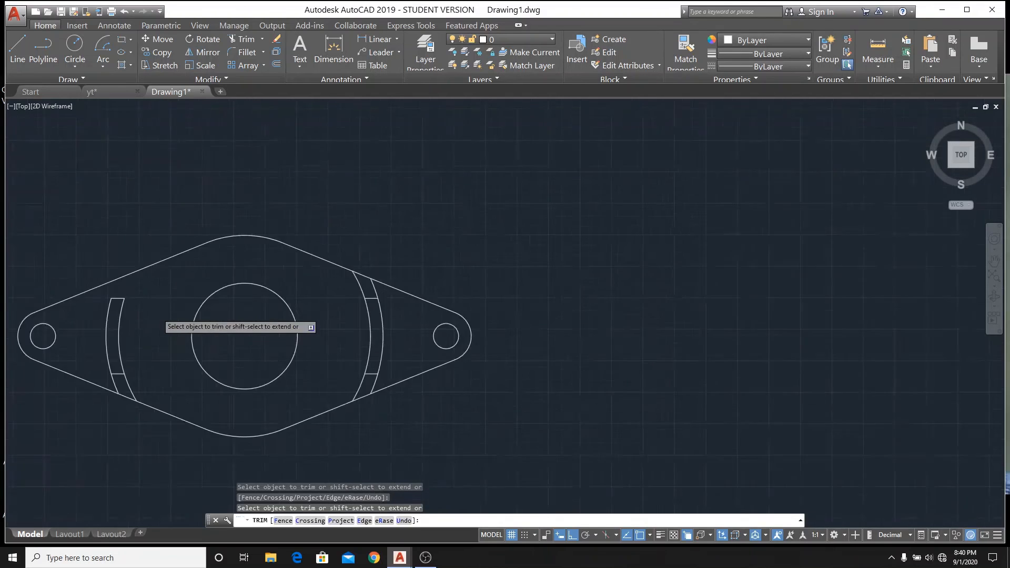
scroll(143, 357, up, 4)
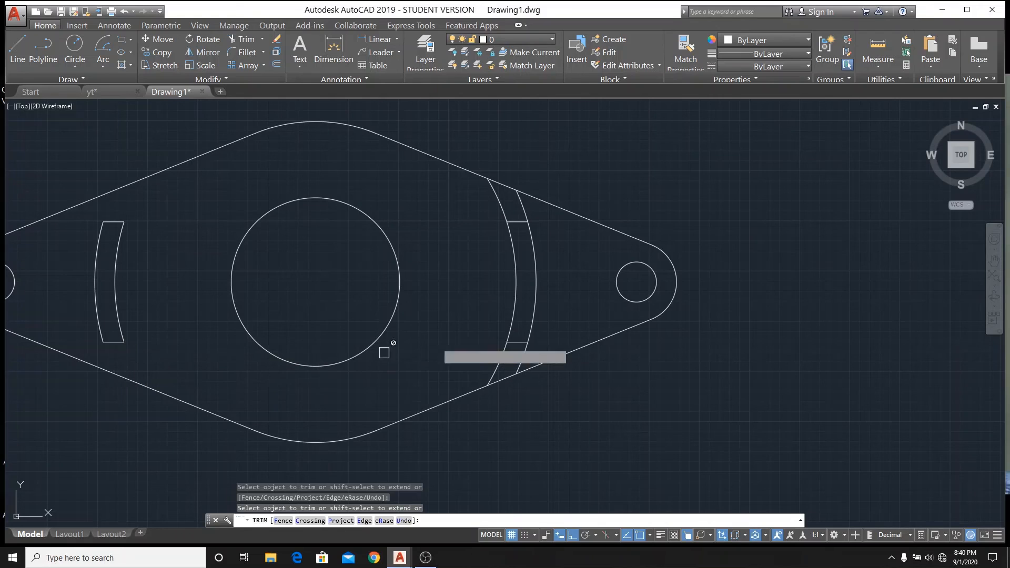
- Trim the right slot's two arcs beyond its upper and lower closing lines, and end the Trim command
click(522, 209)
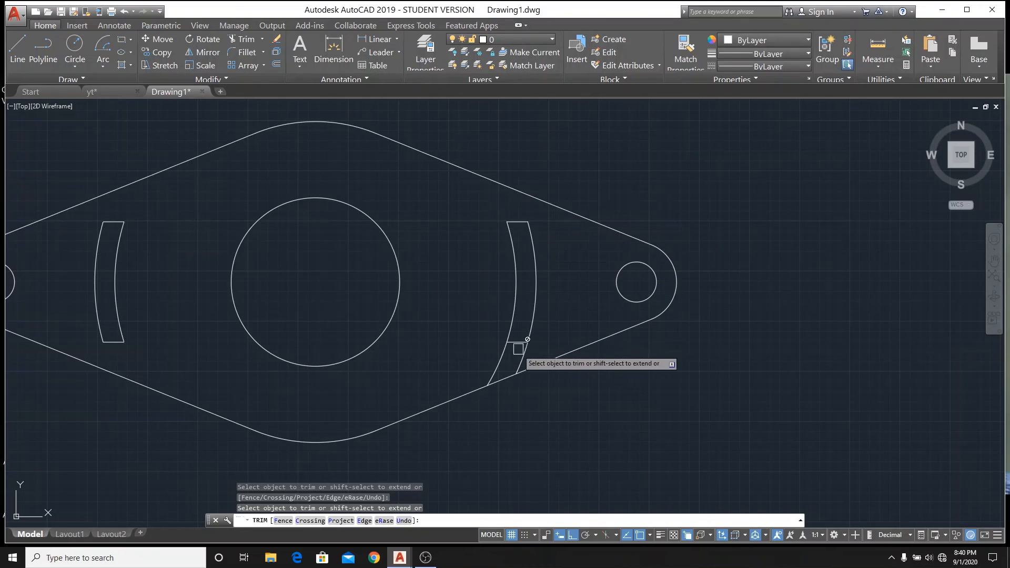
click(503, 352)
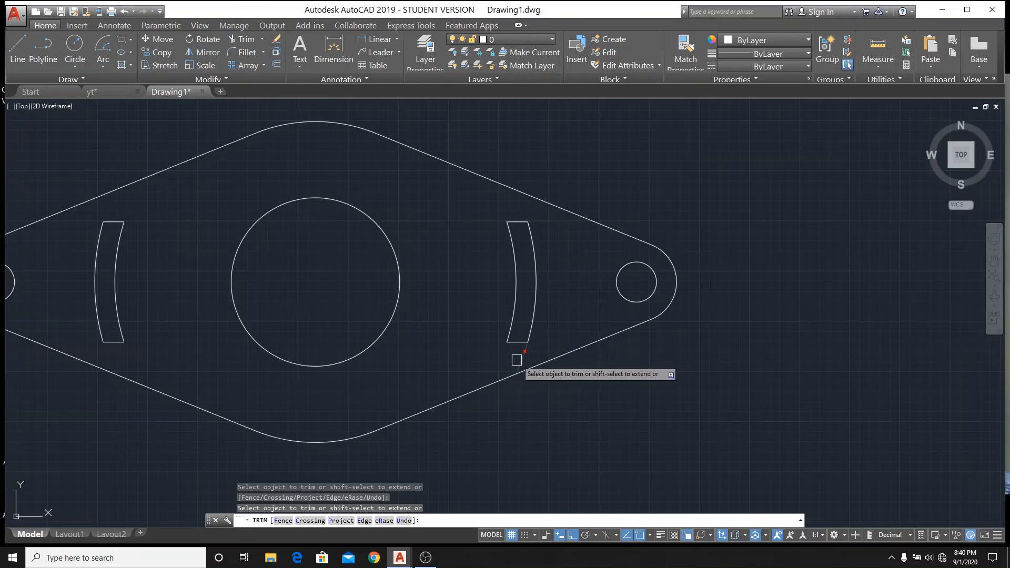
click(517, 358)
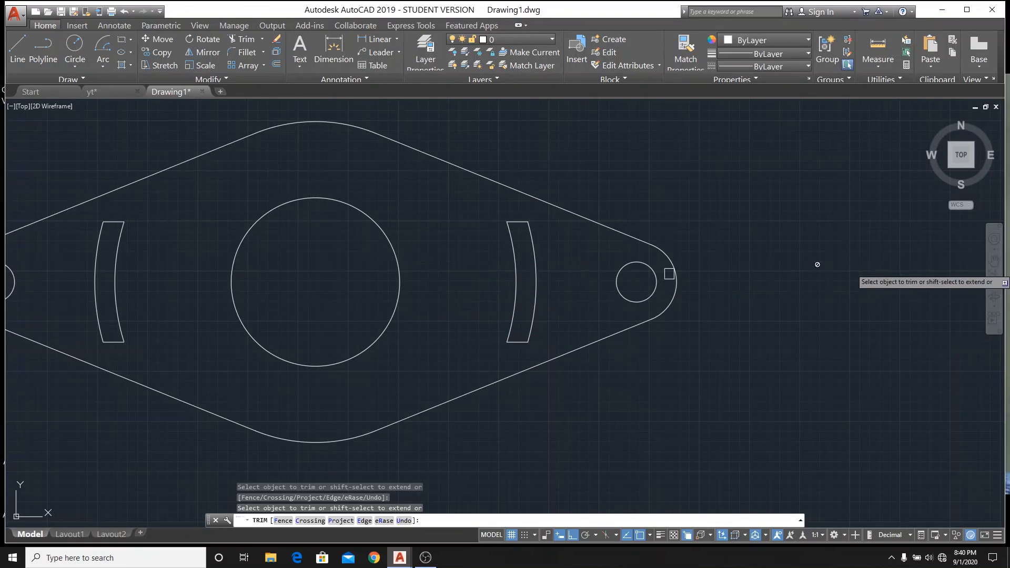
right_click(801, 234)
click(823, 253)
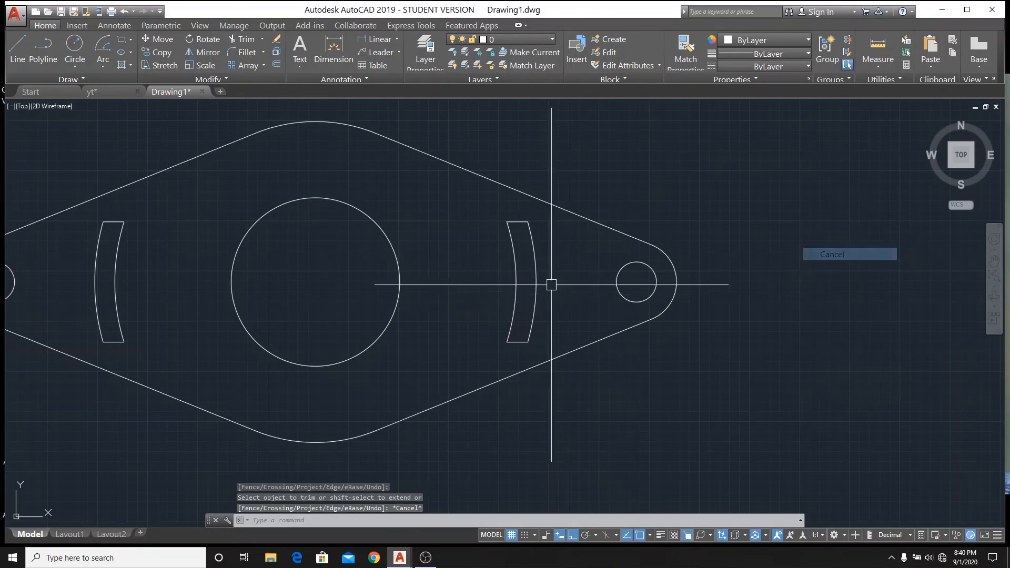
- Switch to yt.dwg and examine the notched circular part, including its outer radius and notch radius dimensions
scroll(486, 298, down, 2)
scroll(486, 298, down, 8)
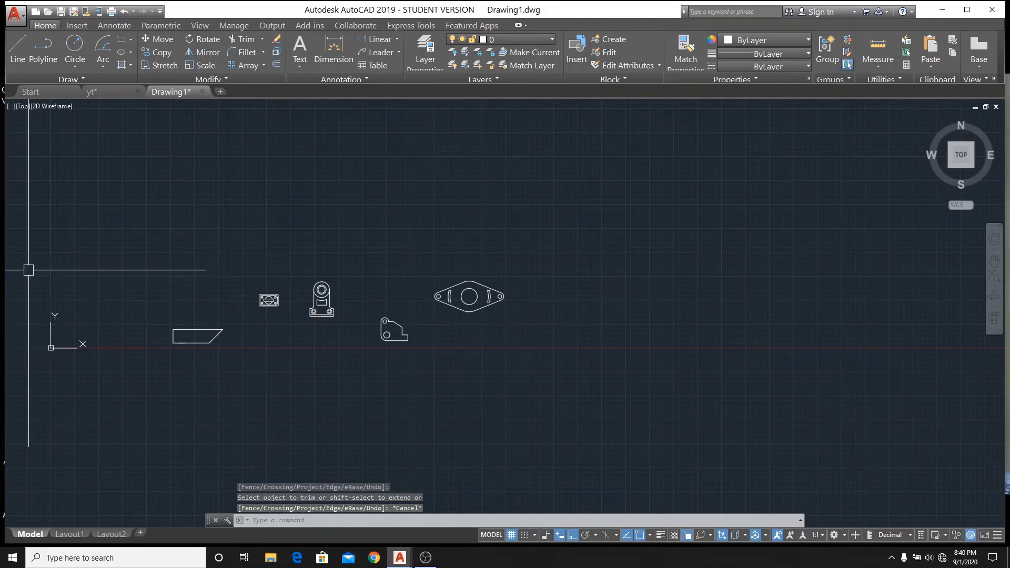
click(117, 93)
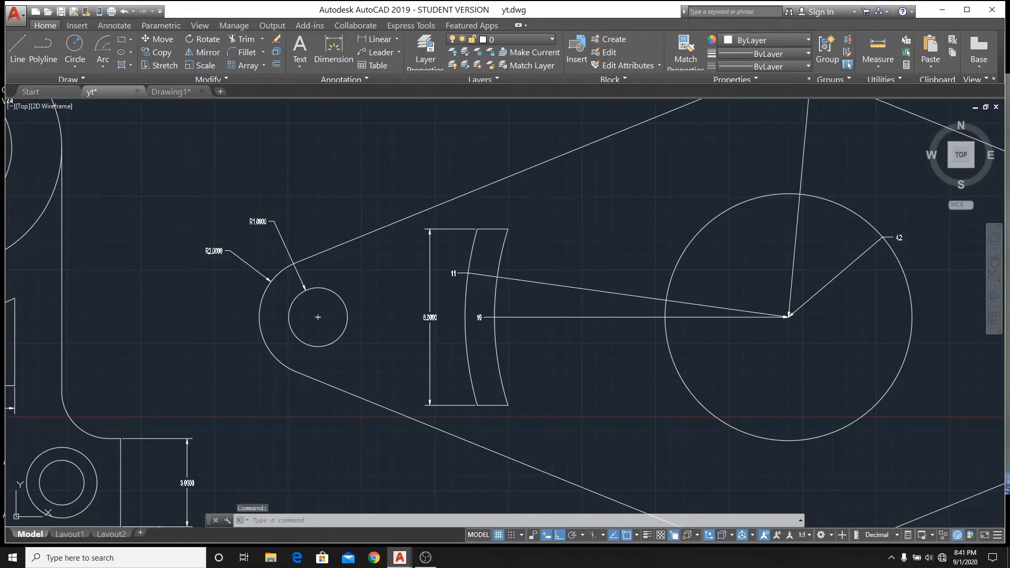
scroll(409, 315, down, 10)
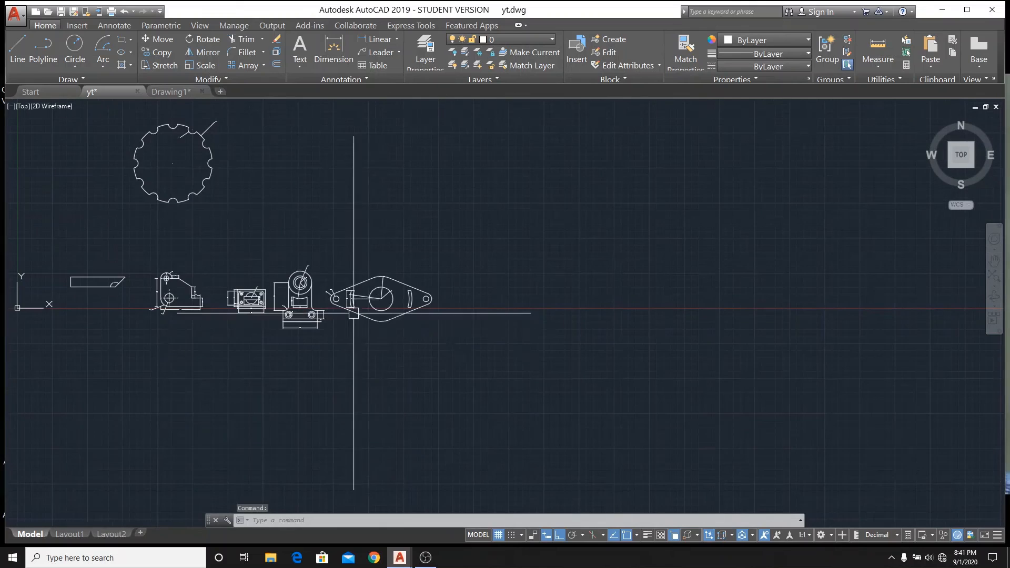
scroll(253, 316, down, 2)
scroll(189, 178, up, 6)
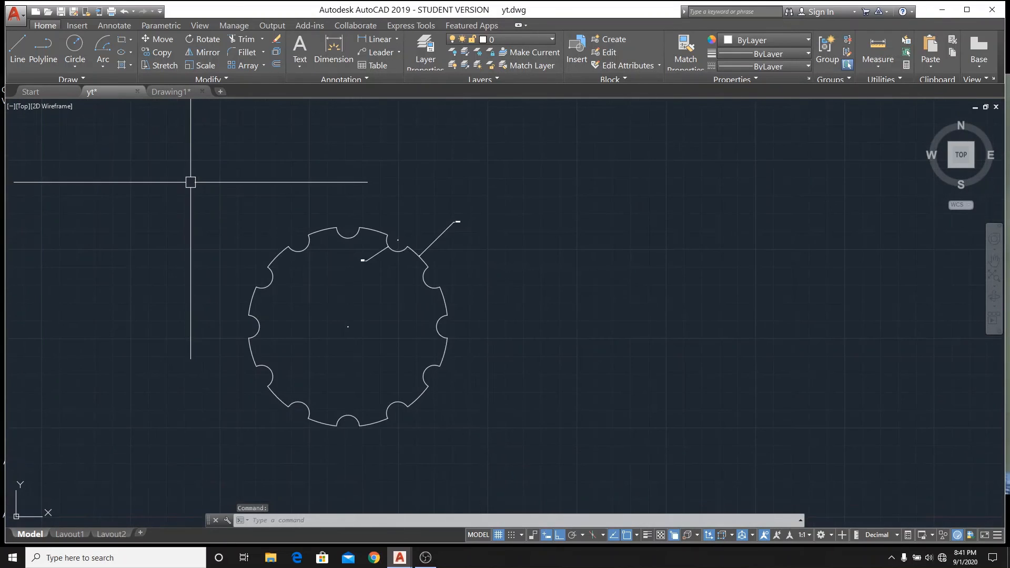
scroll(249, 356, up, 4)
scroll(277, 427, down, 2)
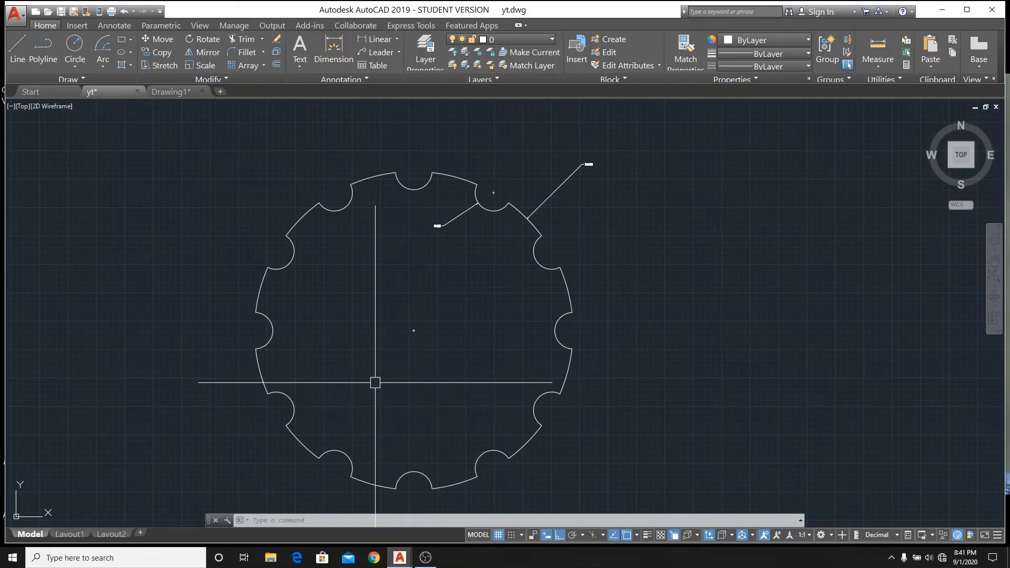
scroll(357, 411, down, 2)
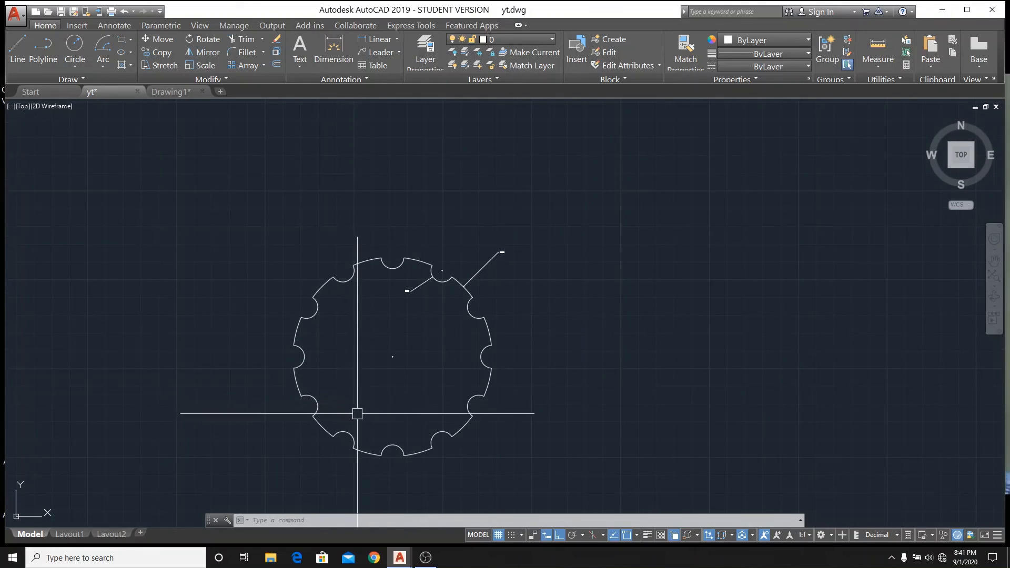
scroll(358, 414, up, 2)
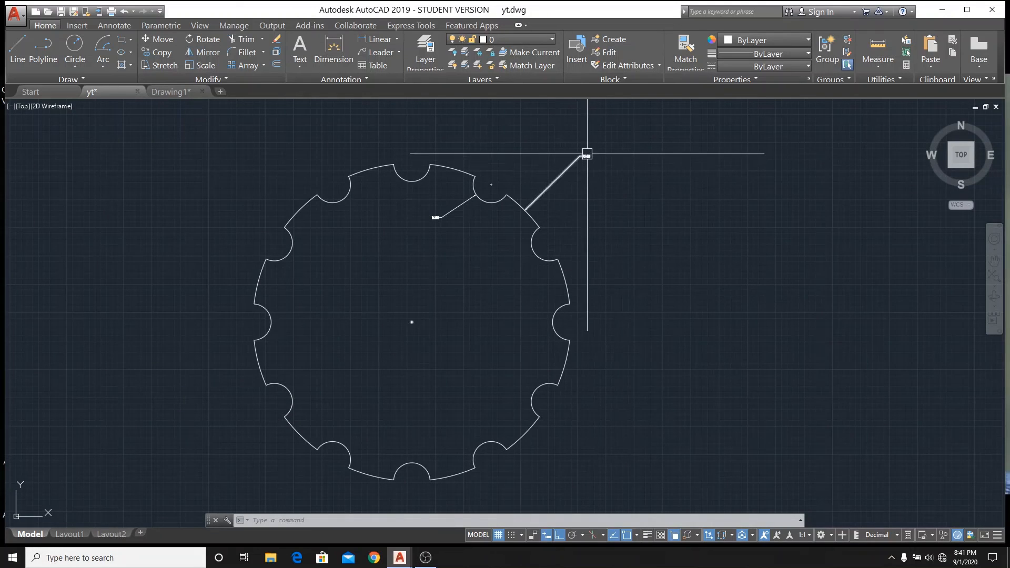
scroll(587, 154, up, 8)
scroll(587, 158, down, 8)
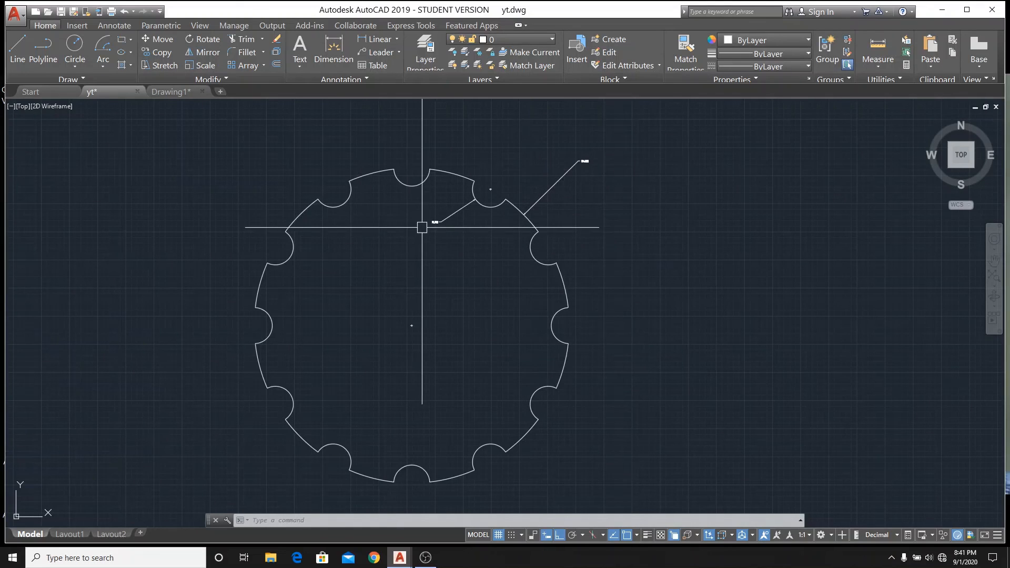
scroll(442, 219, up, 5)
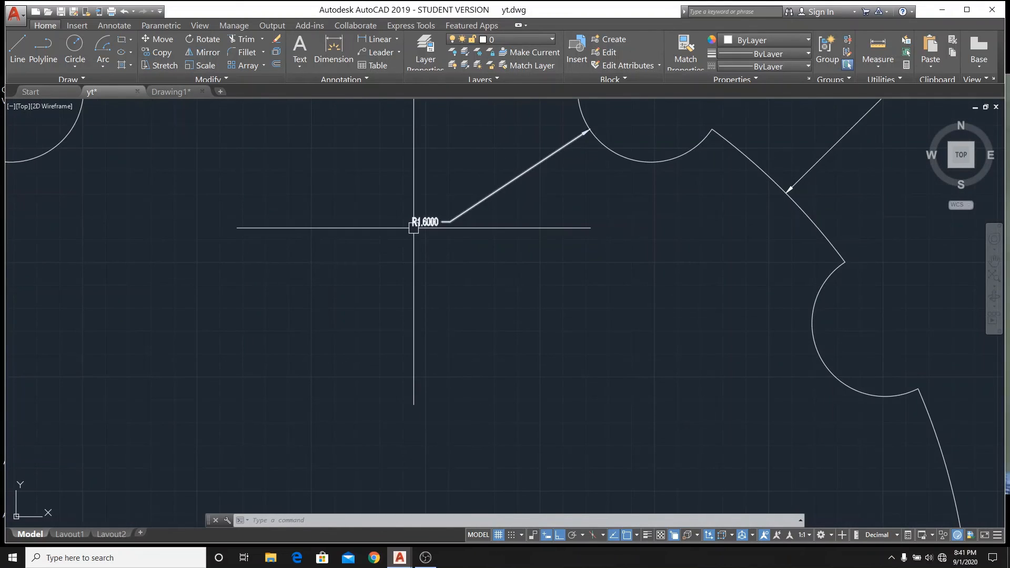
scroll(413, 228, down, 5)
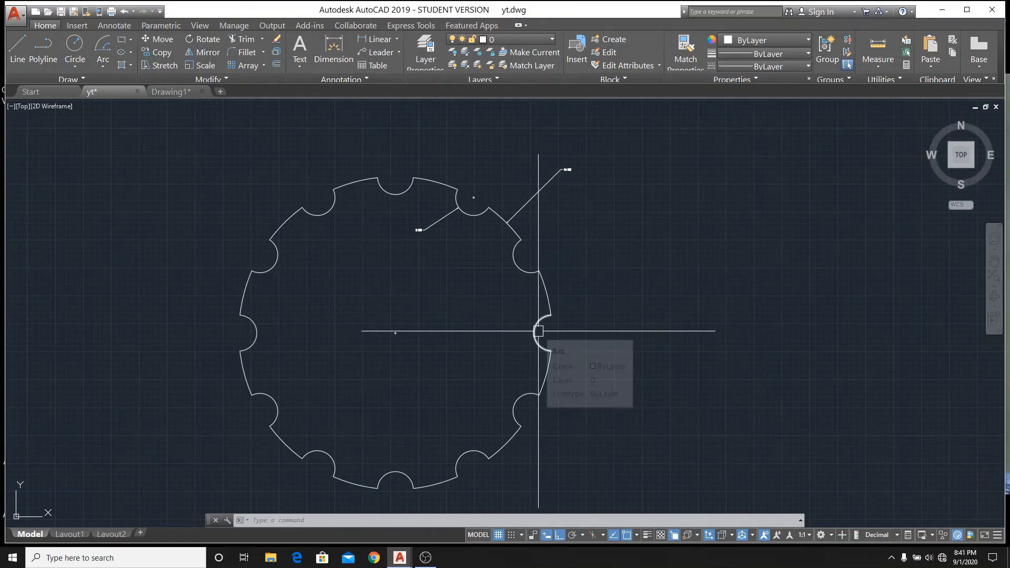
scroll(569, 171, up, 6)
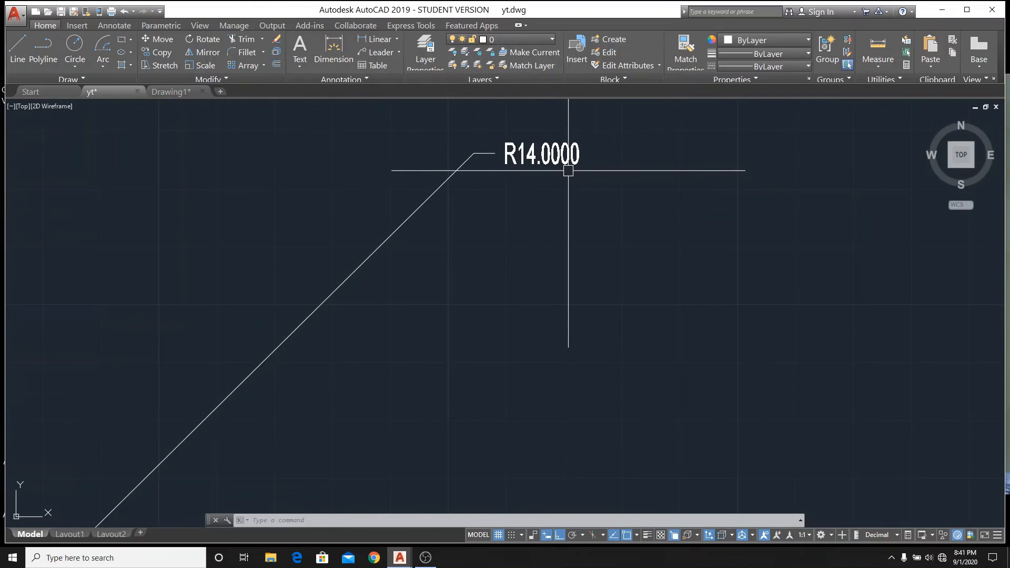
scroll(568, 171, down, 8)
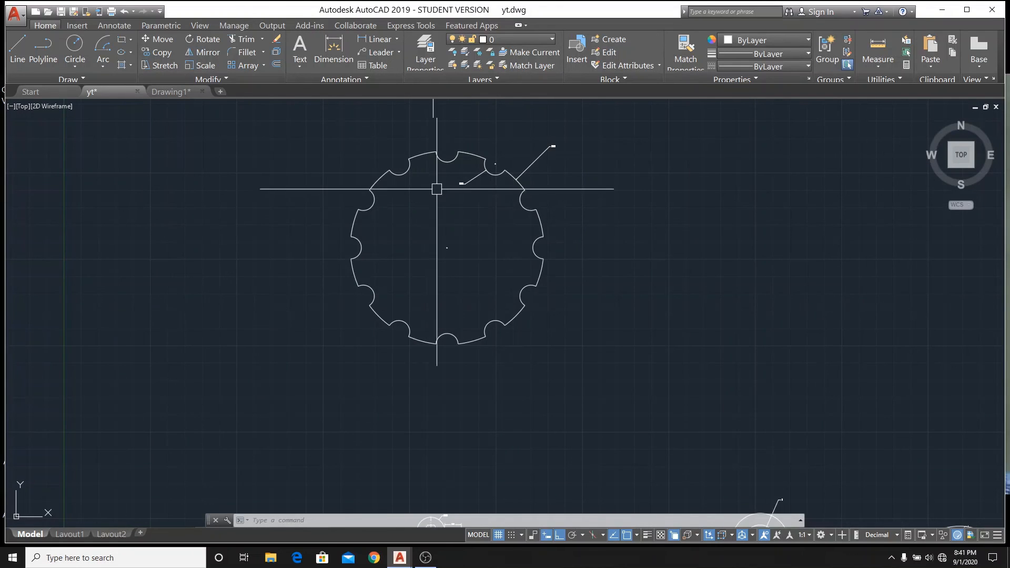
scroll(464, 185, up, 6)
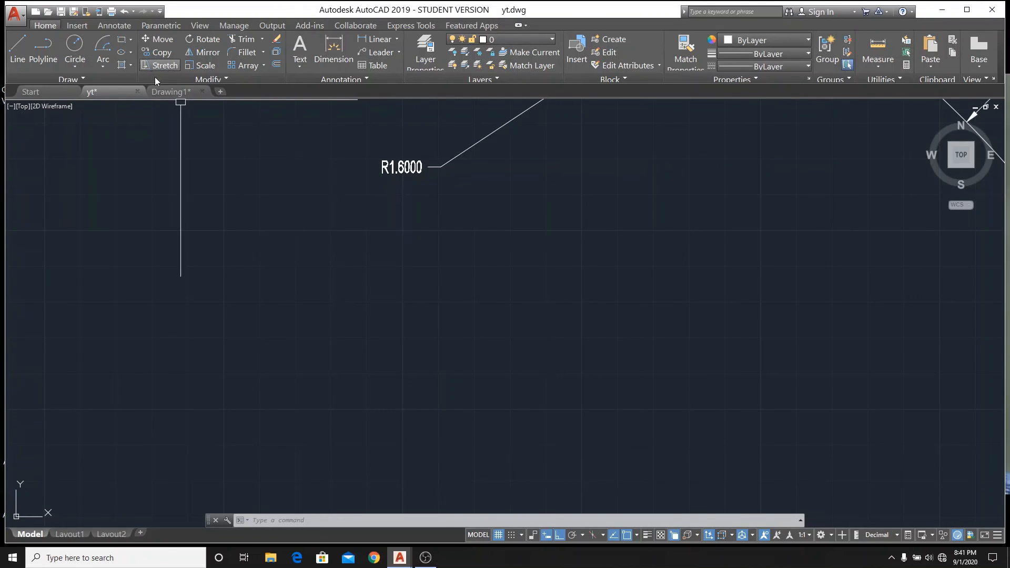
- Return to Drawing1 and draw a circle of radius 14 in the empty space above the existing parts
click(167, 92)
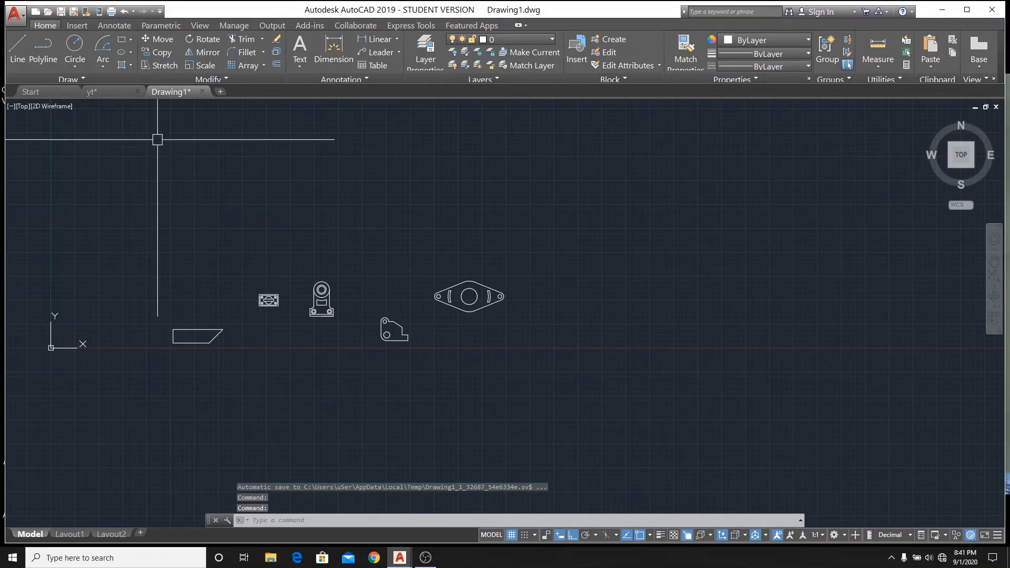
click(73, 51)
scroll(293, 221, up, 5)
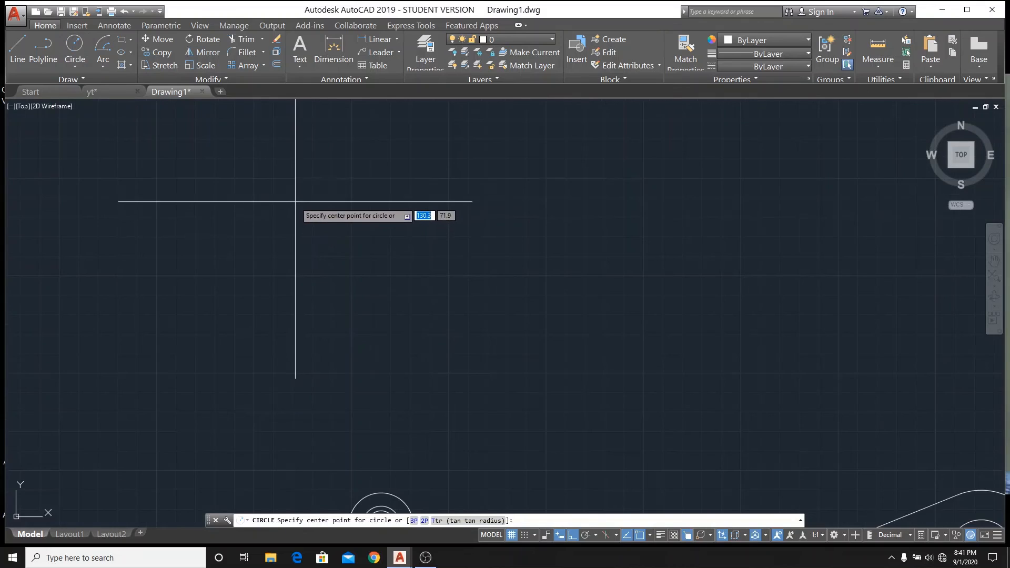
click(278, 265)
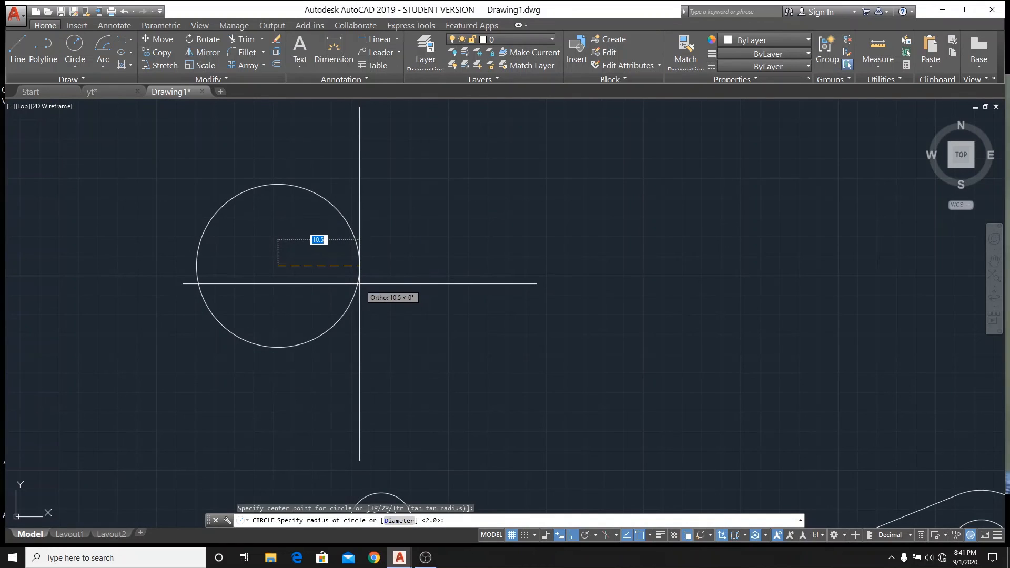
text(14)
key(Return)
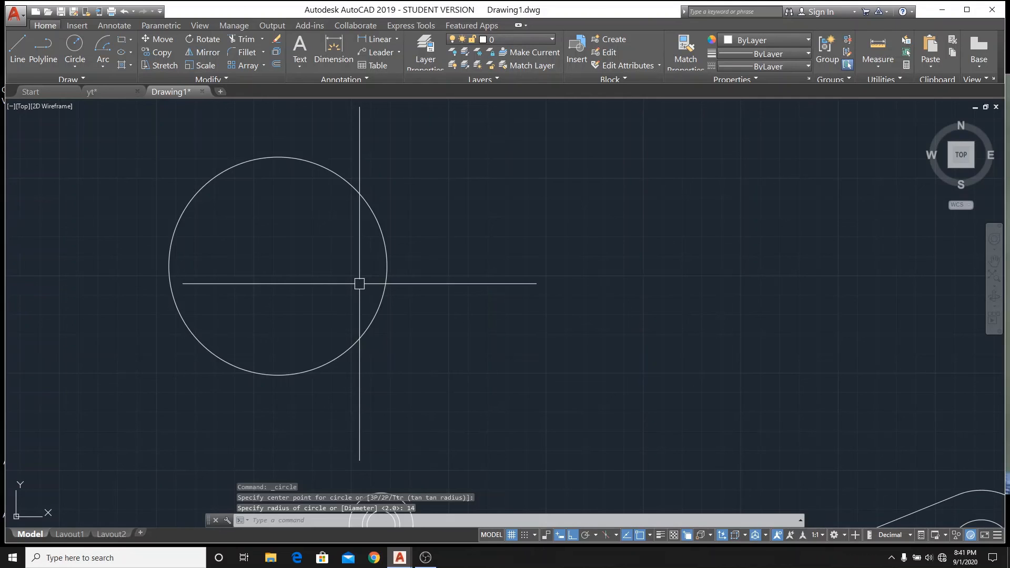
- Draw a circle of radius 1.6 centred on the right quadrant point of the radius 14 circle
key(Return)
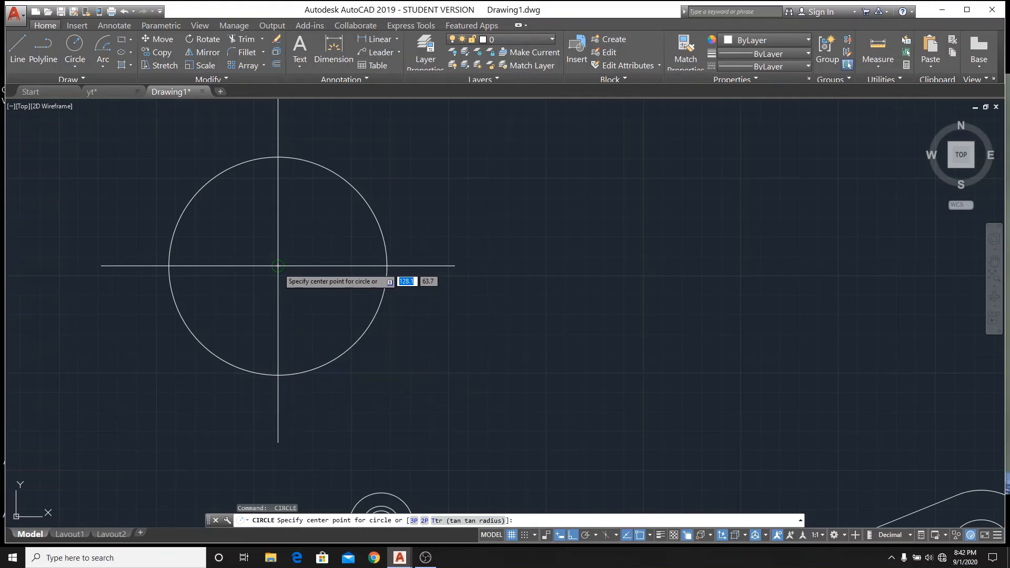
click(387, 266)
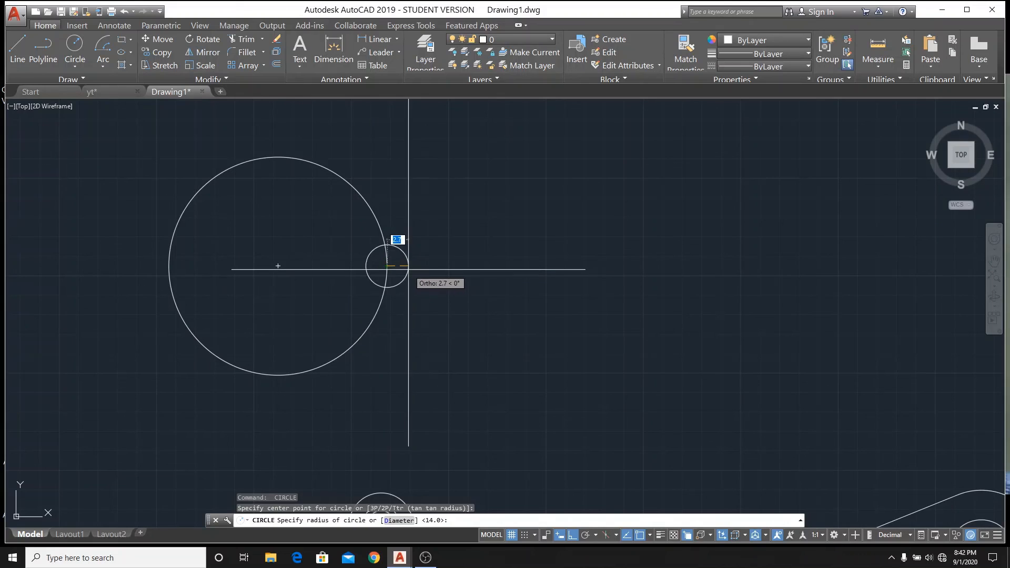
text(1.6)
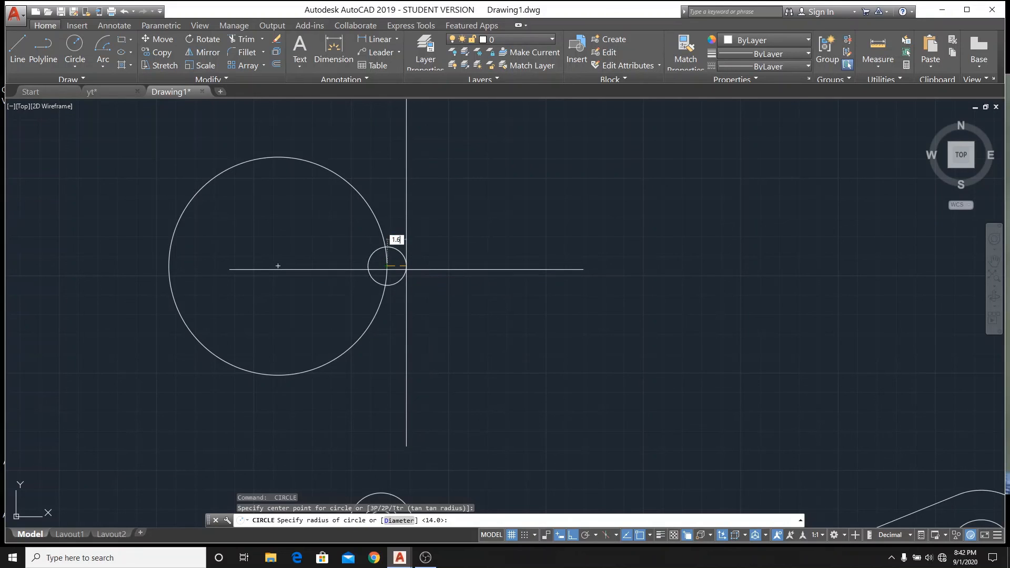
key(Return)
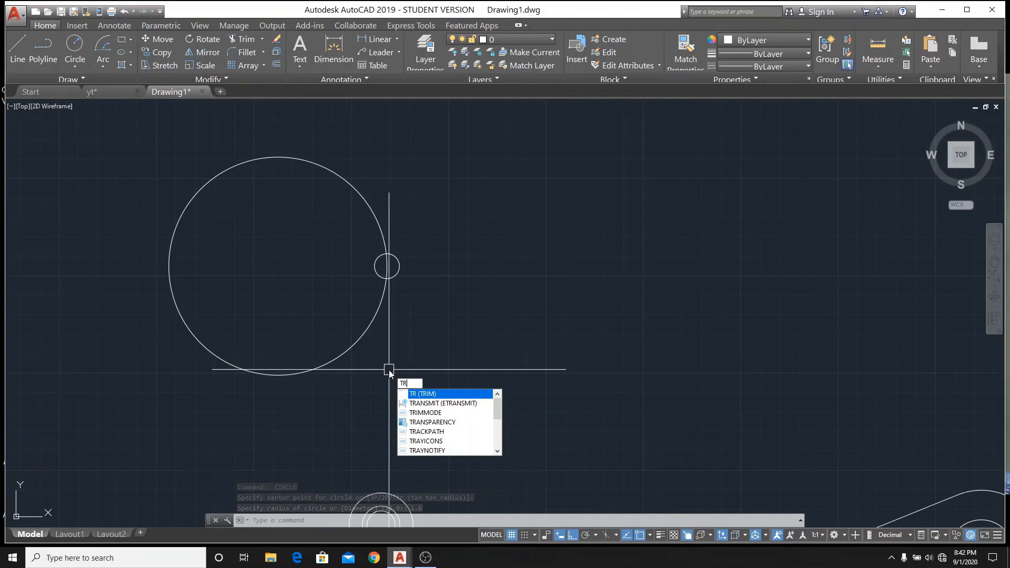
- Trim the small circle's outer half and the large circle's segment inside it to form an open notch, using all objects as cutting edges
key(Return)
key(Return)
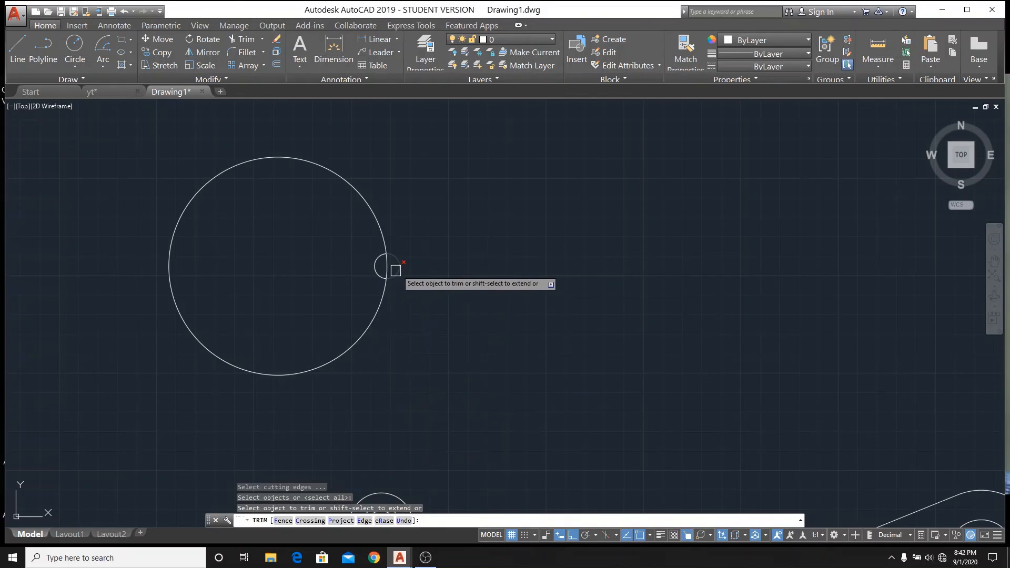
scroll(392, 270, up, 4)
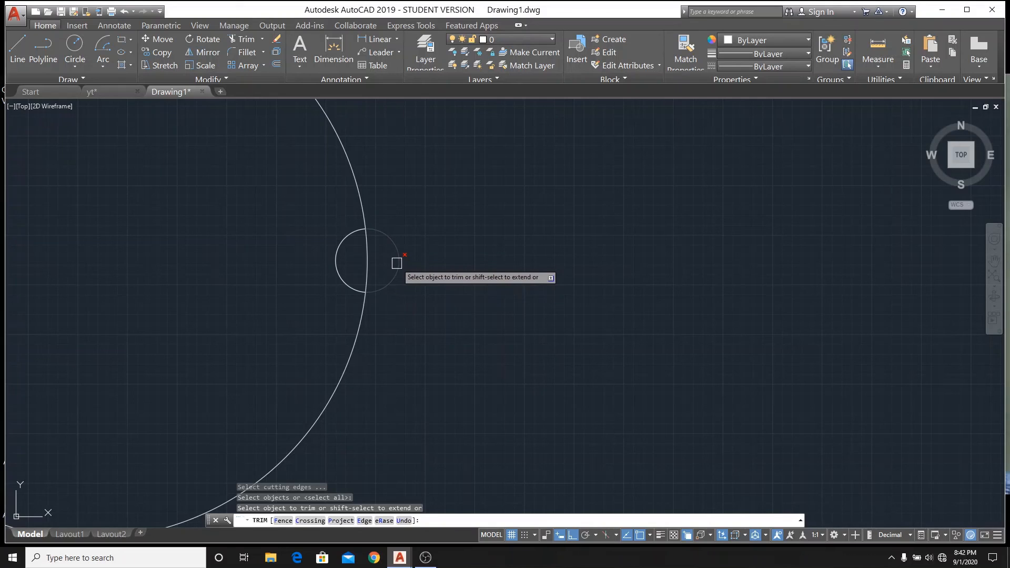
click(398, 262)
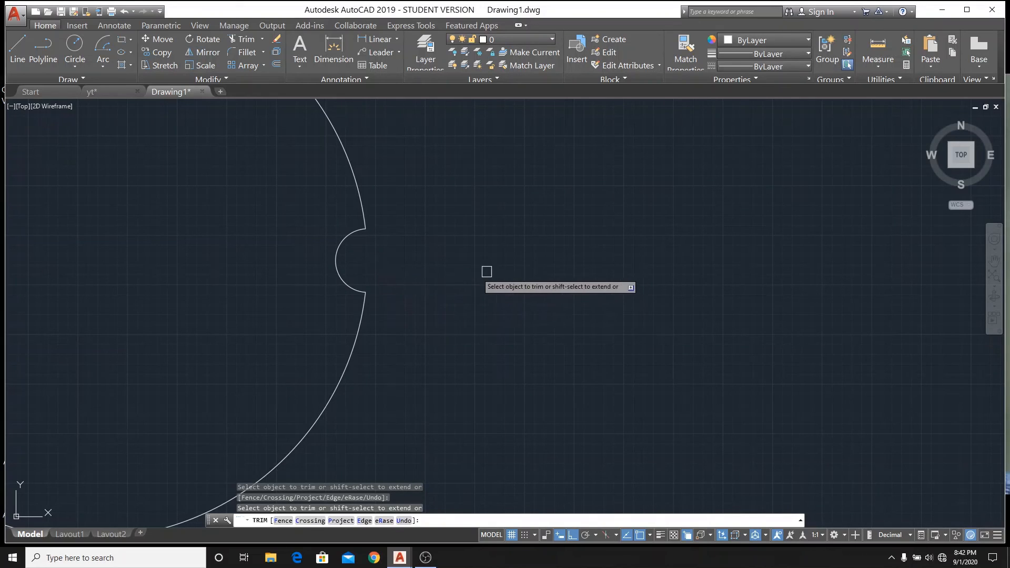
right_click(457, 273)
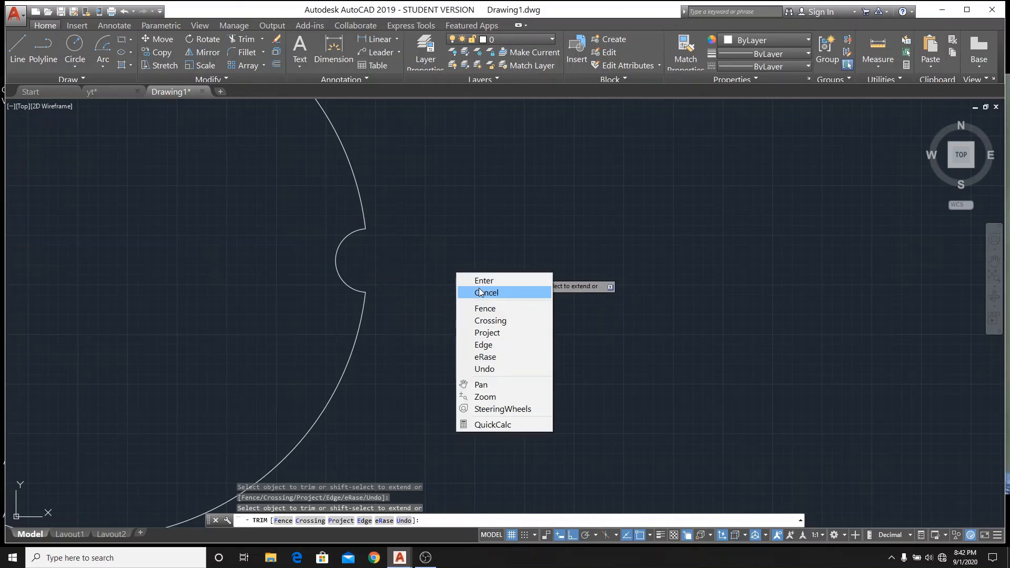
click(480, 293)
- Create a polar array of the notch arc around the large circle's centre with 12 items over 360 degrees
scroll(484, 279, down, 4)
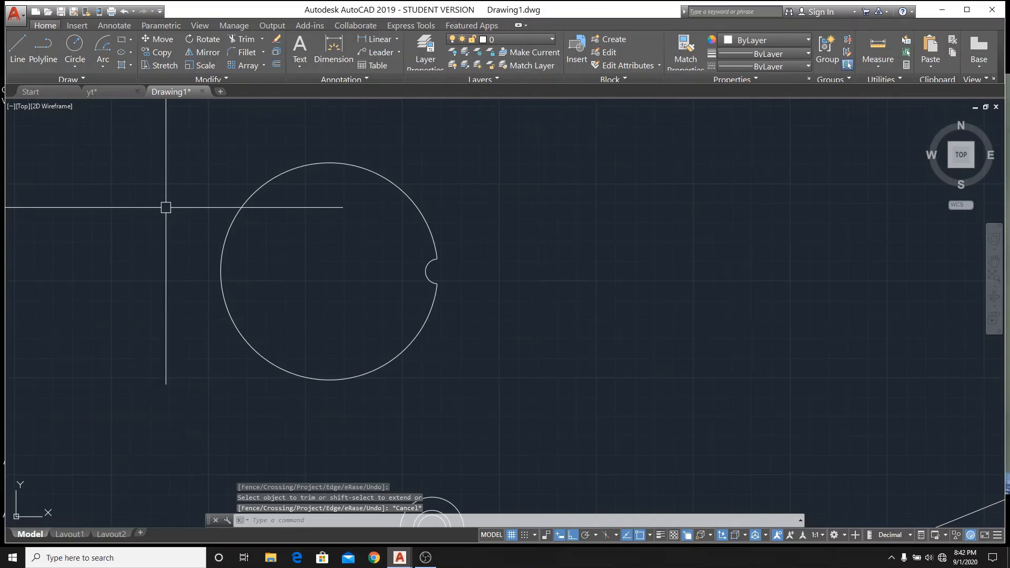
click(263, 65)
click(265, 125)
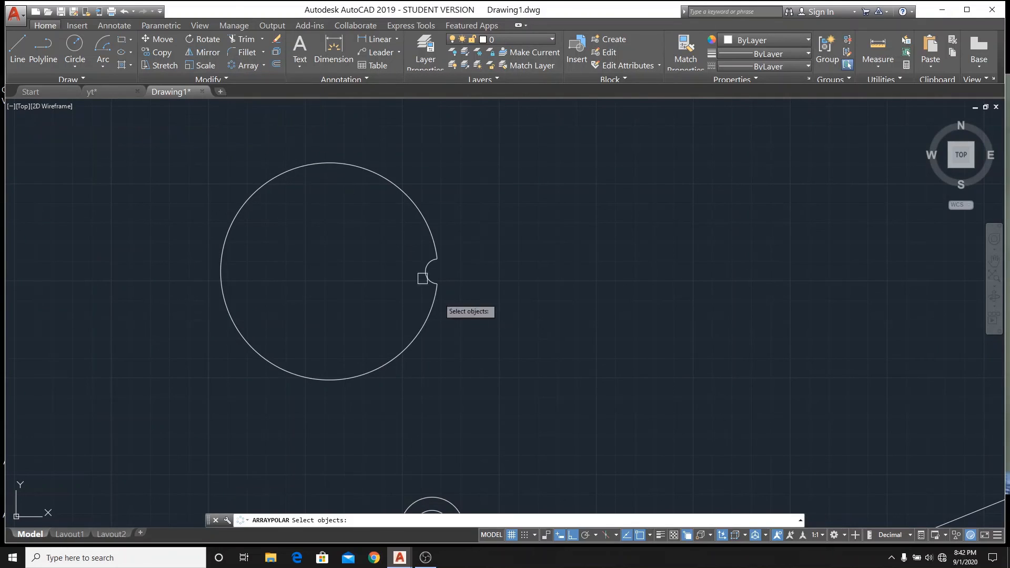
click(423, 274)
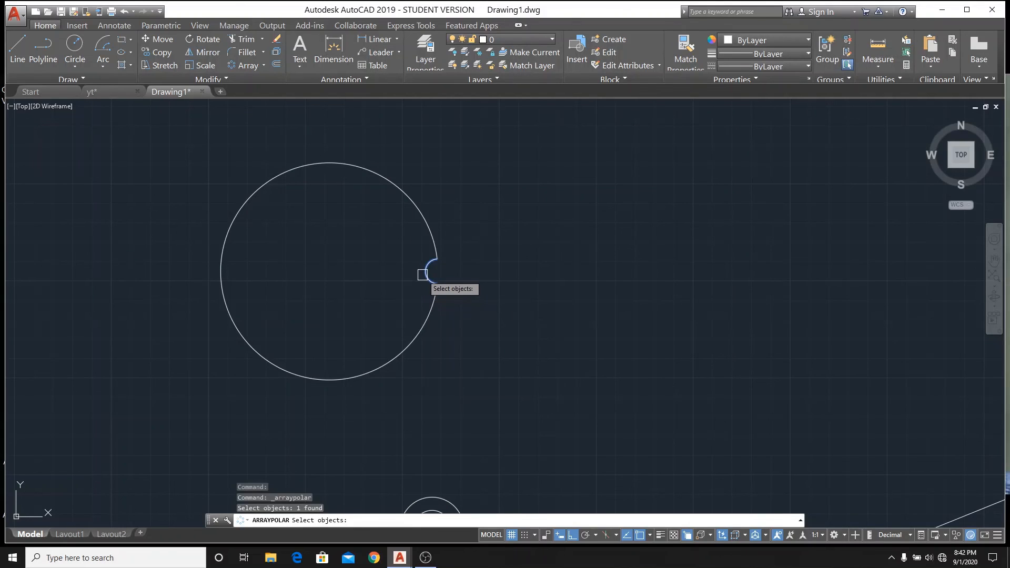
key(Return)
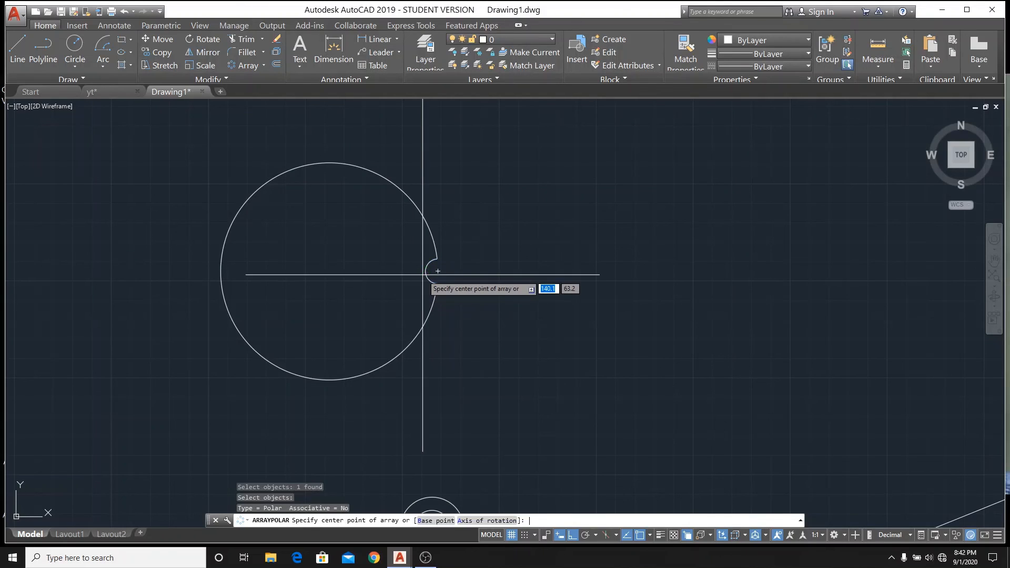
click(329, 271)
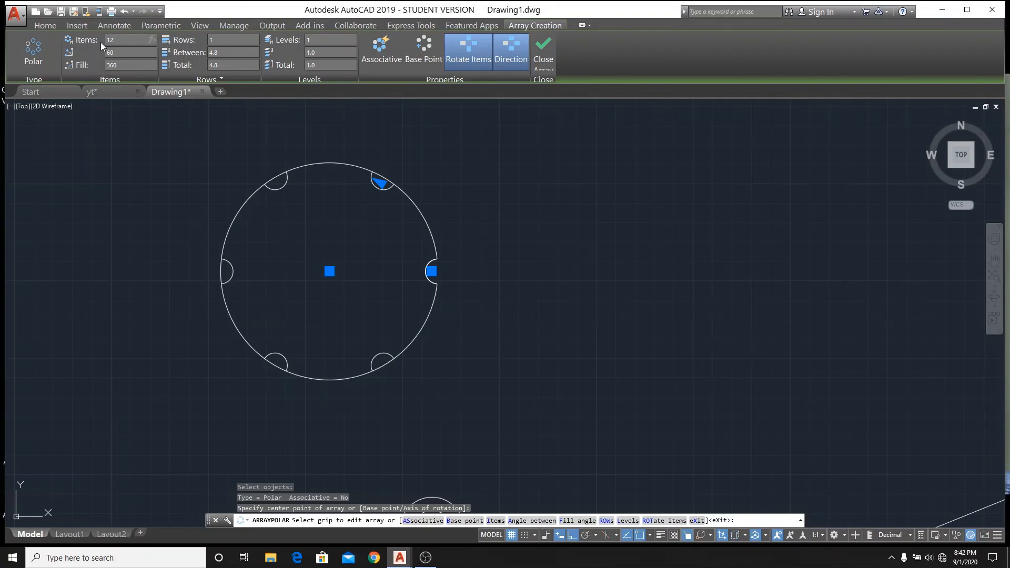
key(Return)
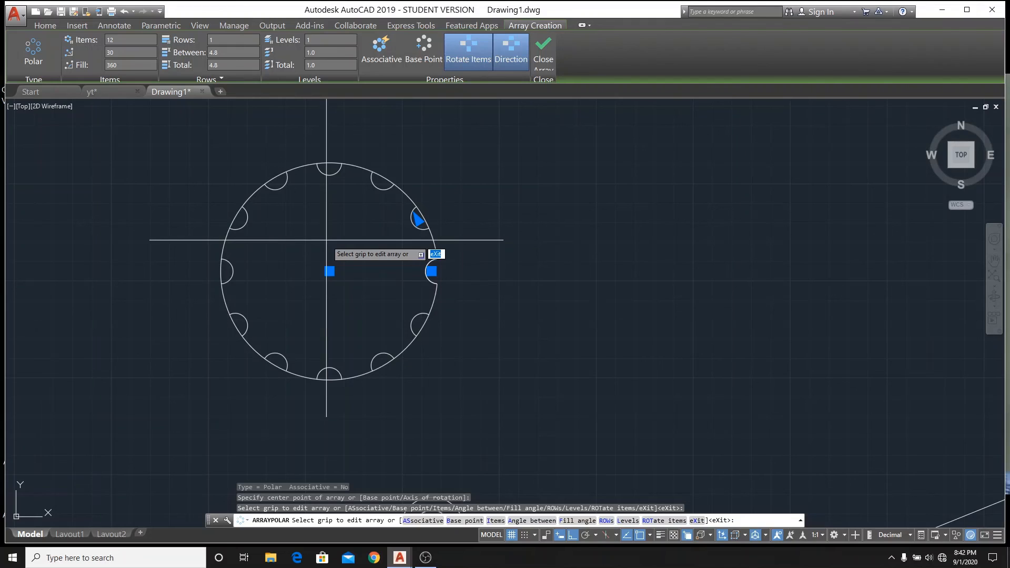
key(Escape)
- Trim the large circle's segments across the eleven arrayed notches to open them all, using all objects as cutting edges
text(tr)
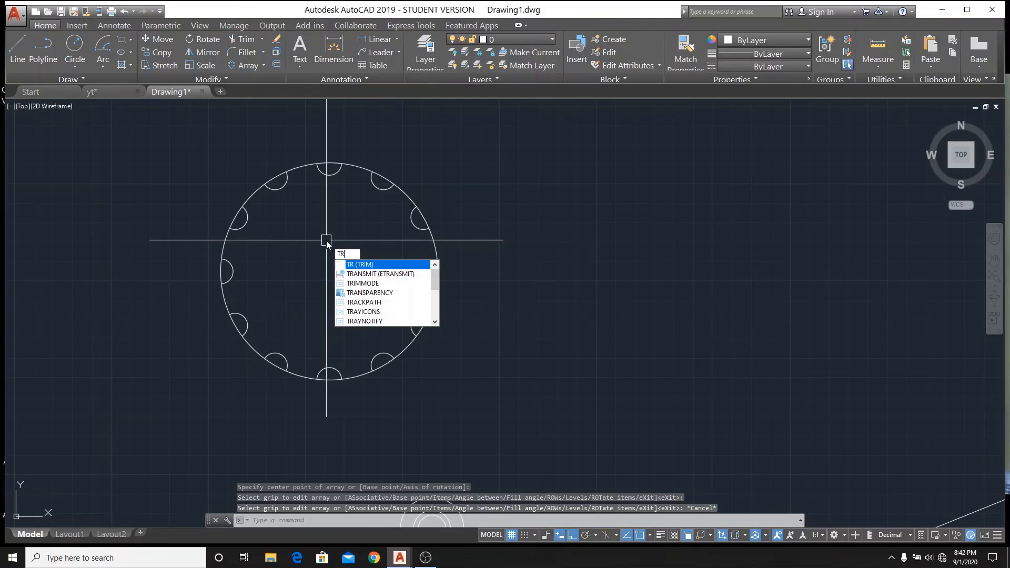
key(Return)
key(Return)
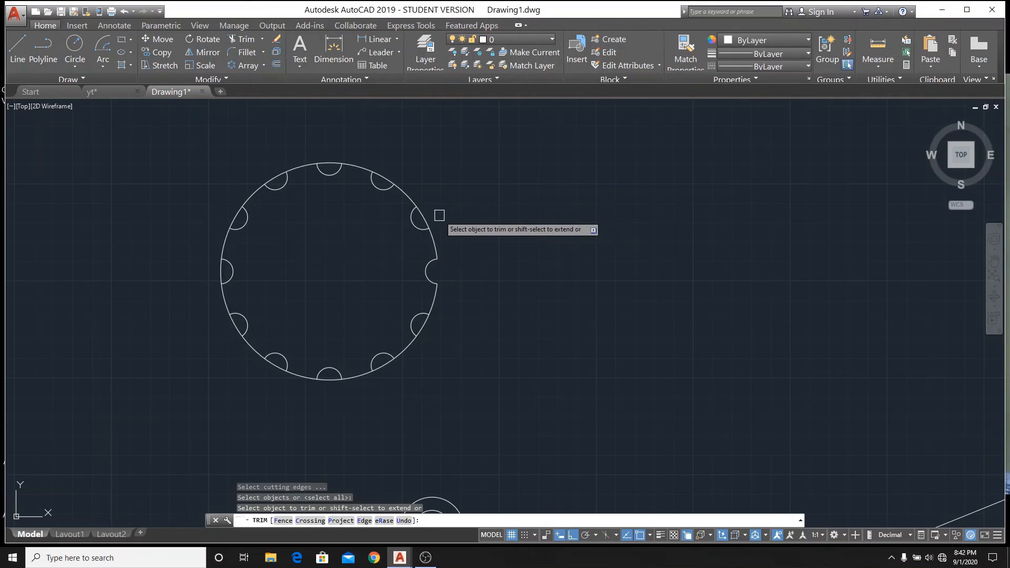
scroll(441, 216, up, 2)
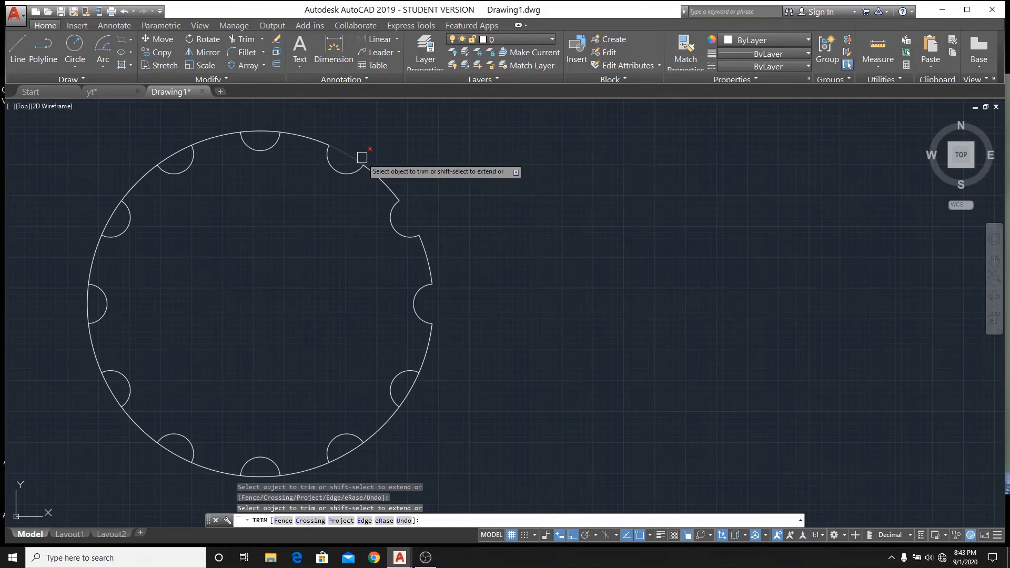
click(263, 130)
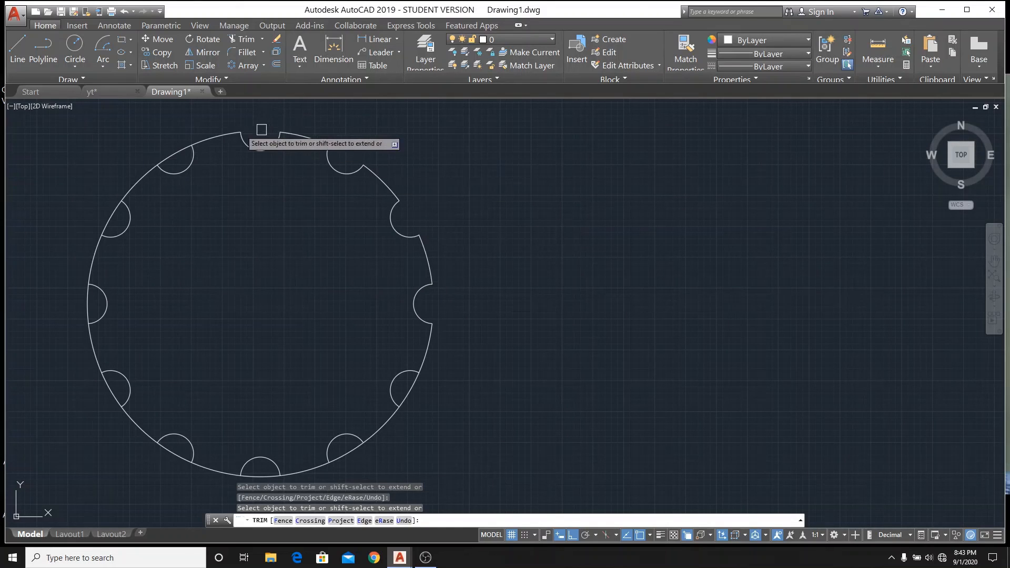
click(174, 149)
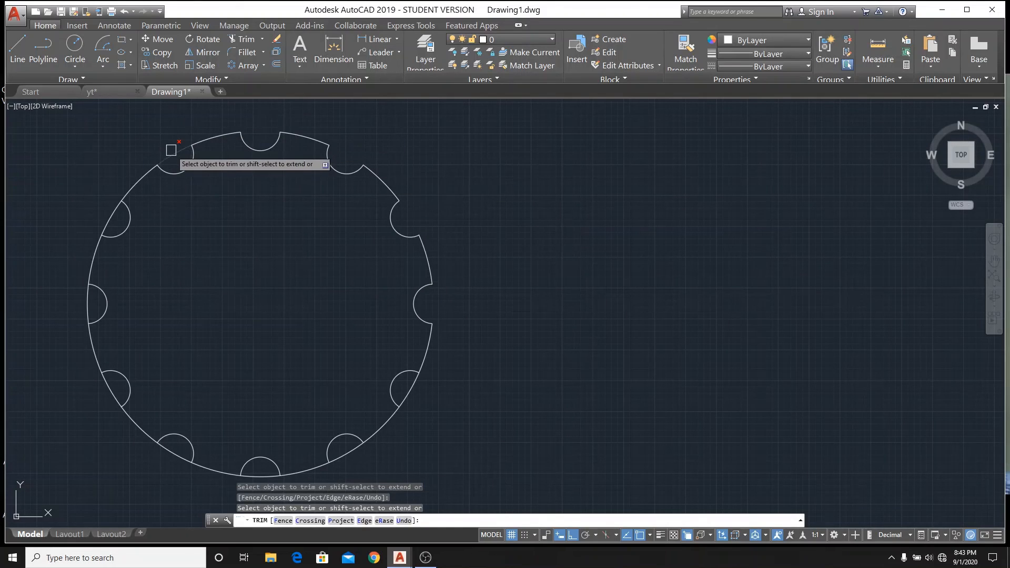
click(107, 218)
click(88, 311)
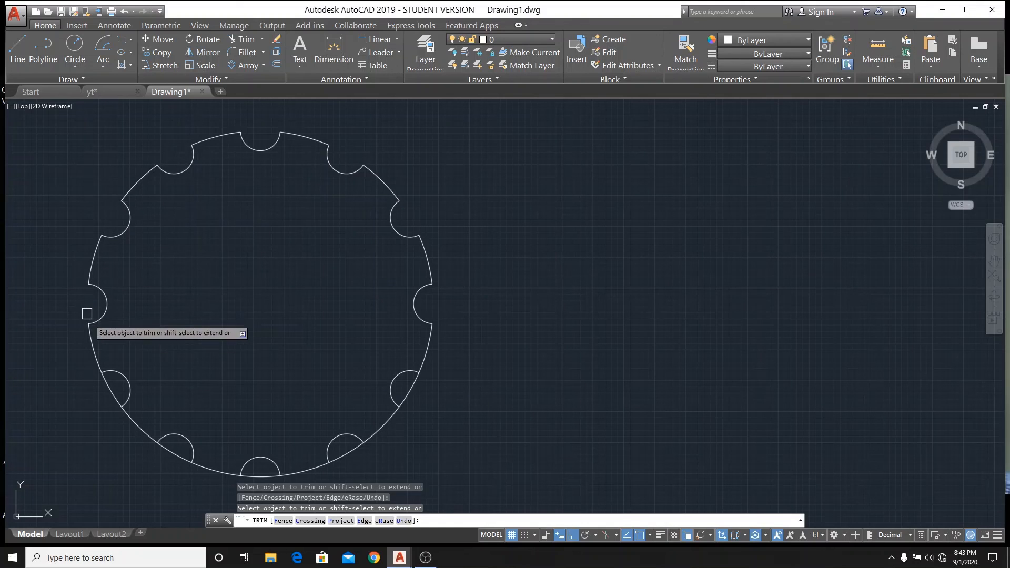
click(110, 391)
click(178, 460)
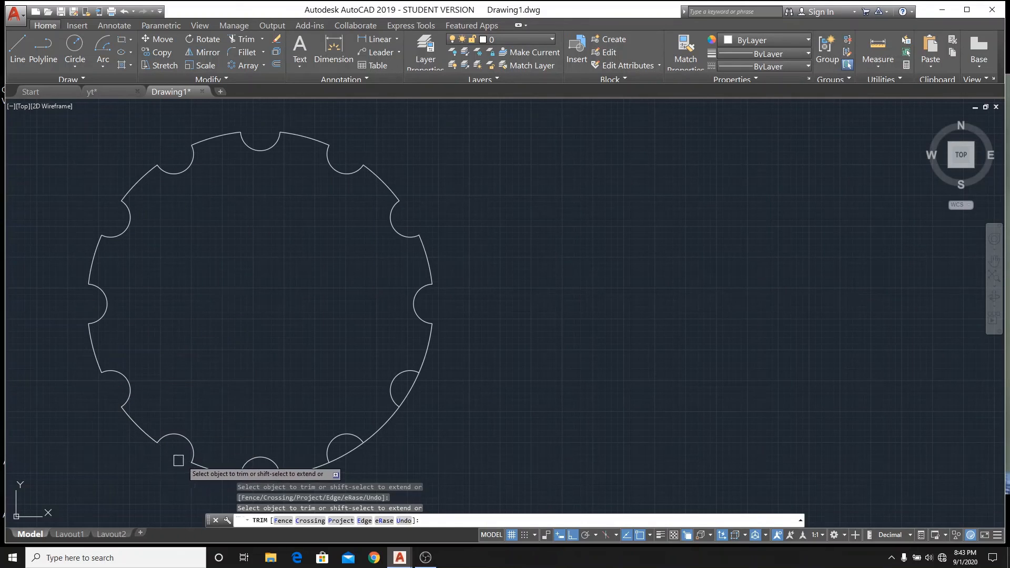
scroll(311, 304, down, 2)
click(278, 413)
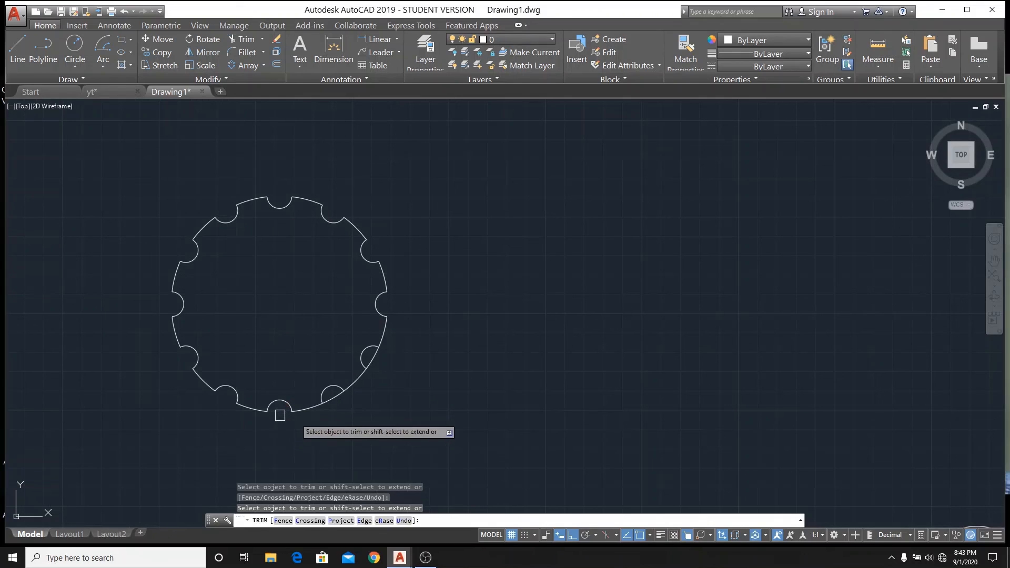
click(333, 399)
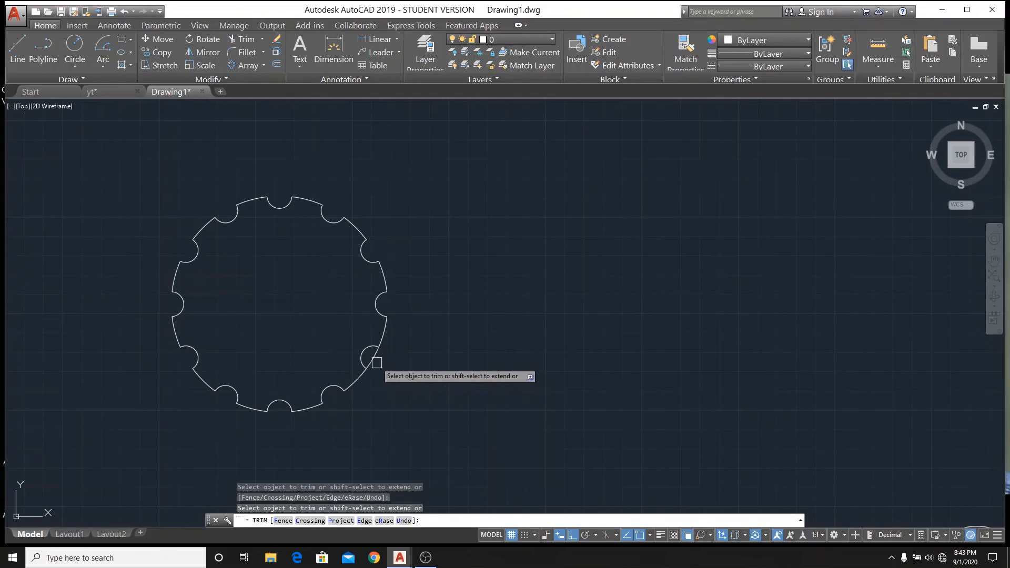
click(372, 355)
- Examine the notched circular part together with the other finished parts in the drawing
scroll(420, 277, down, 2)
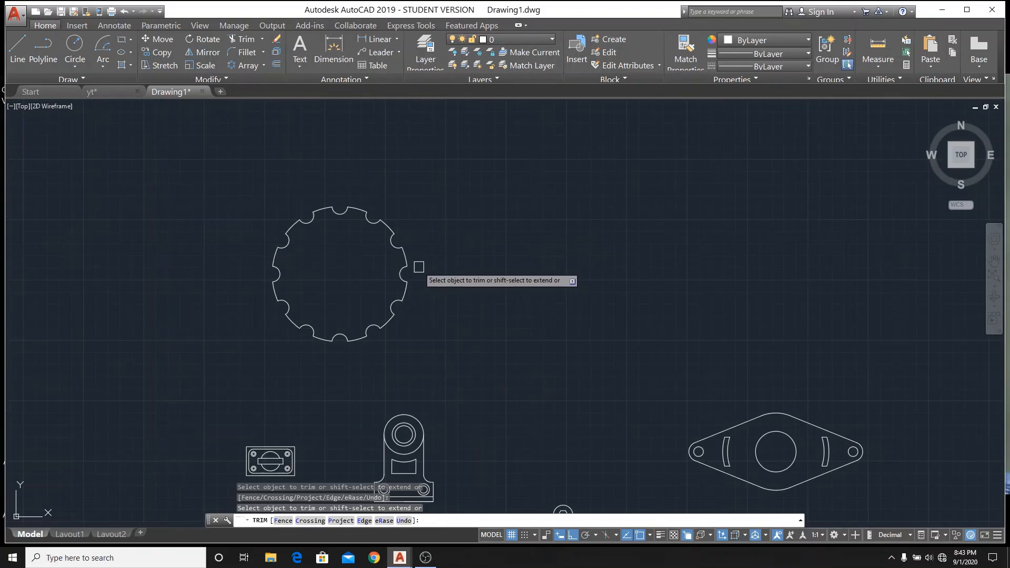
scroll(420, 277, down, 3)
scroll(427, 343, up, 3)
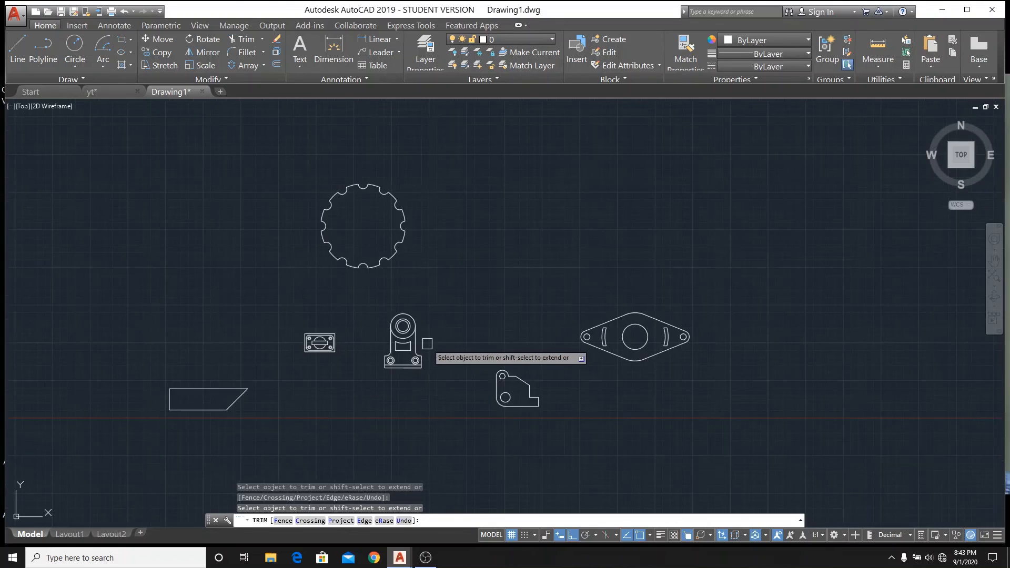
scroll(422, 330, down, 3)
scroll(422, 331, up, 4)
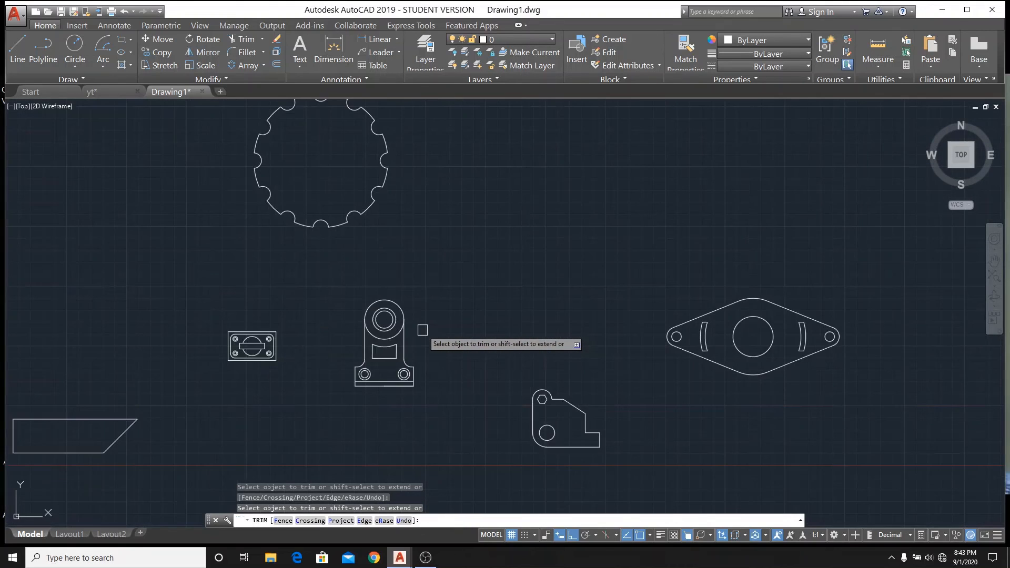
scroll(422, 331, down, 2)
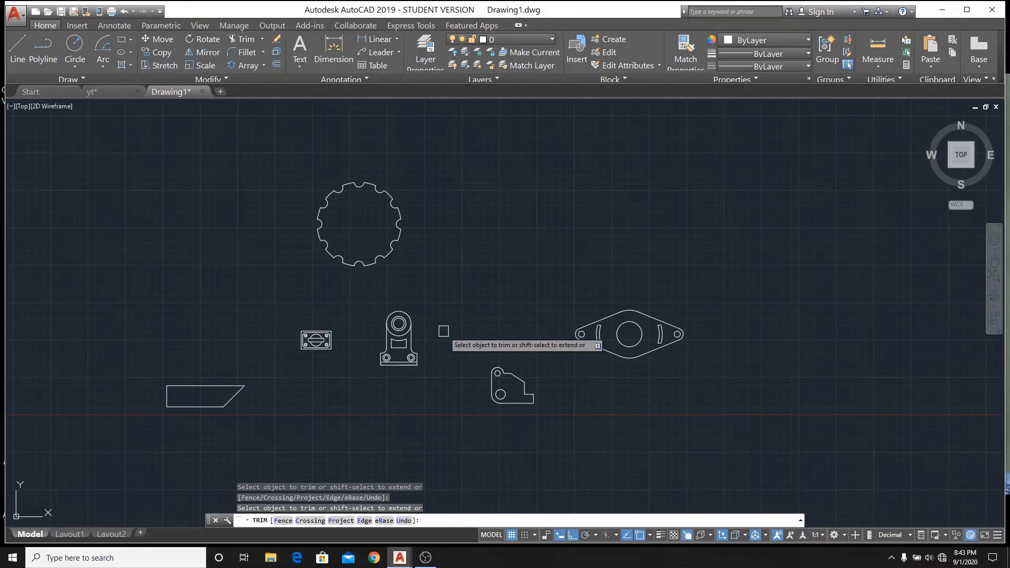
scroll(442, 330, down, 5)
scroll(444, 331, up, 5)
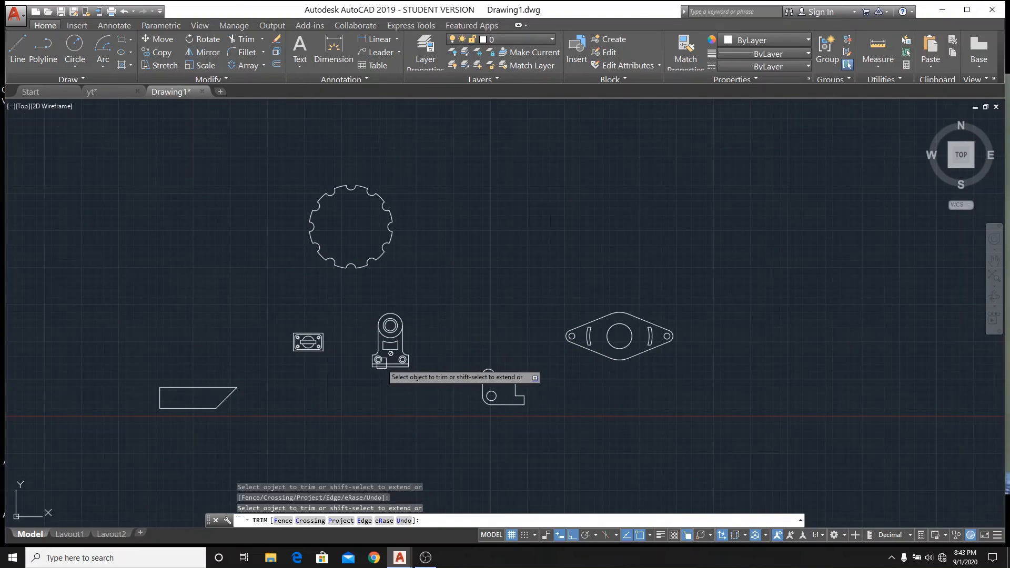
scroll(383, 365, up, 4)
scroll(383, 365, up, 1)
scroll(339, 361, down, 4)
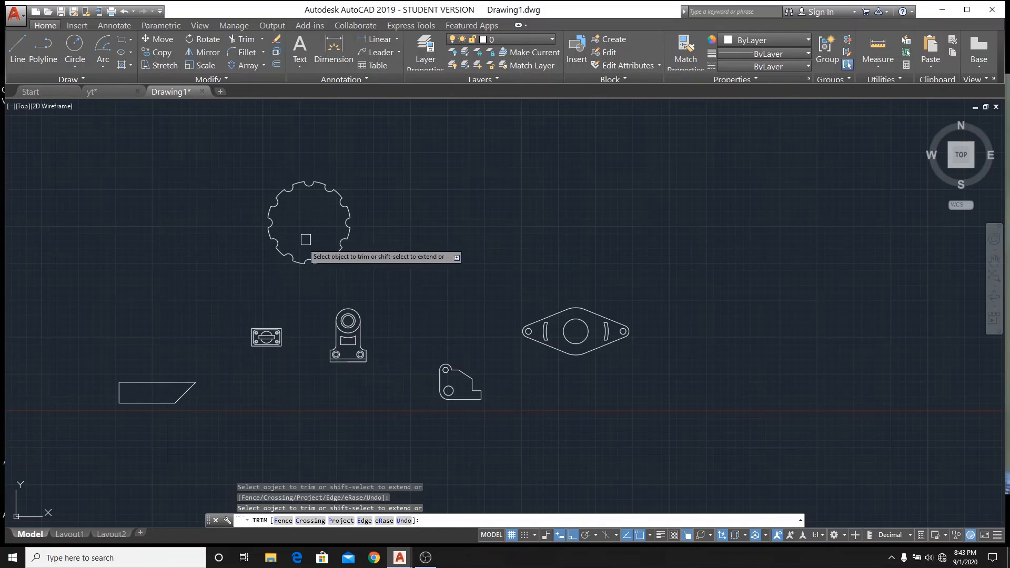
scroll(339, 278, up, 3)
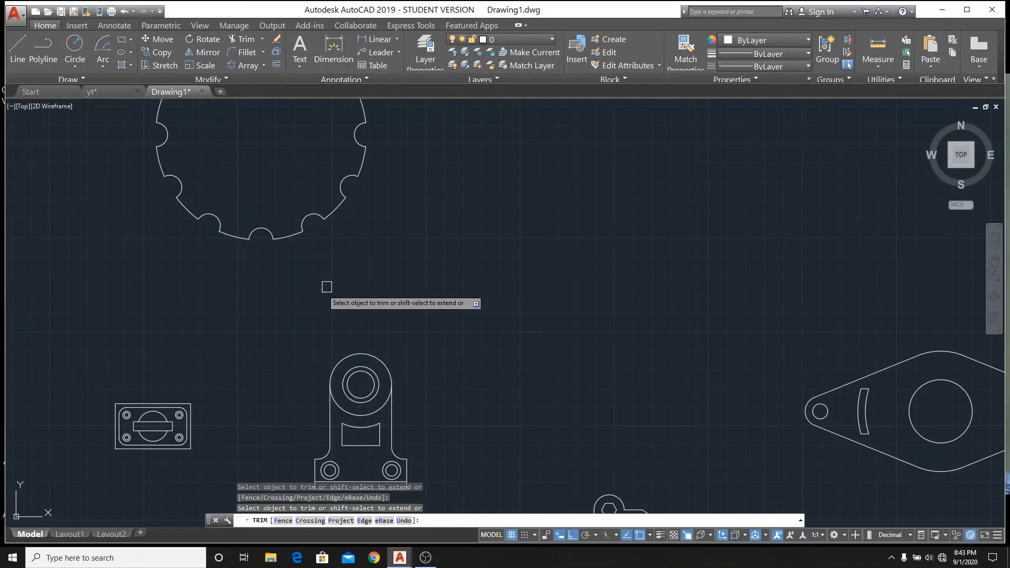
scroll(284, 293, down, 3)
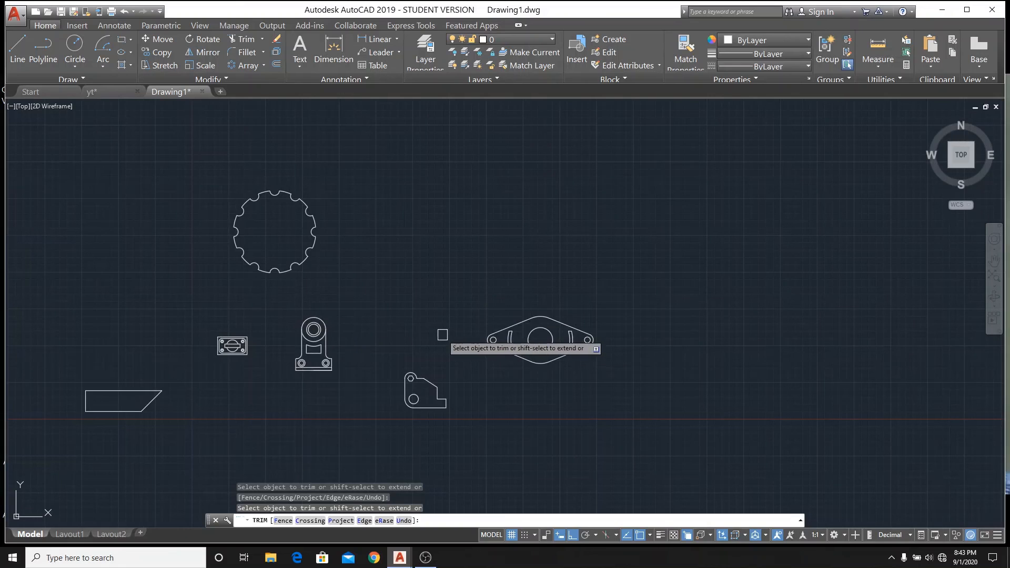